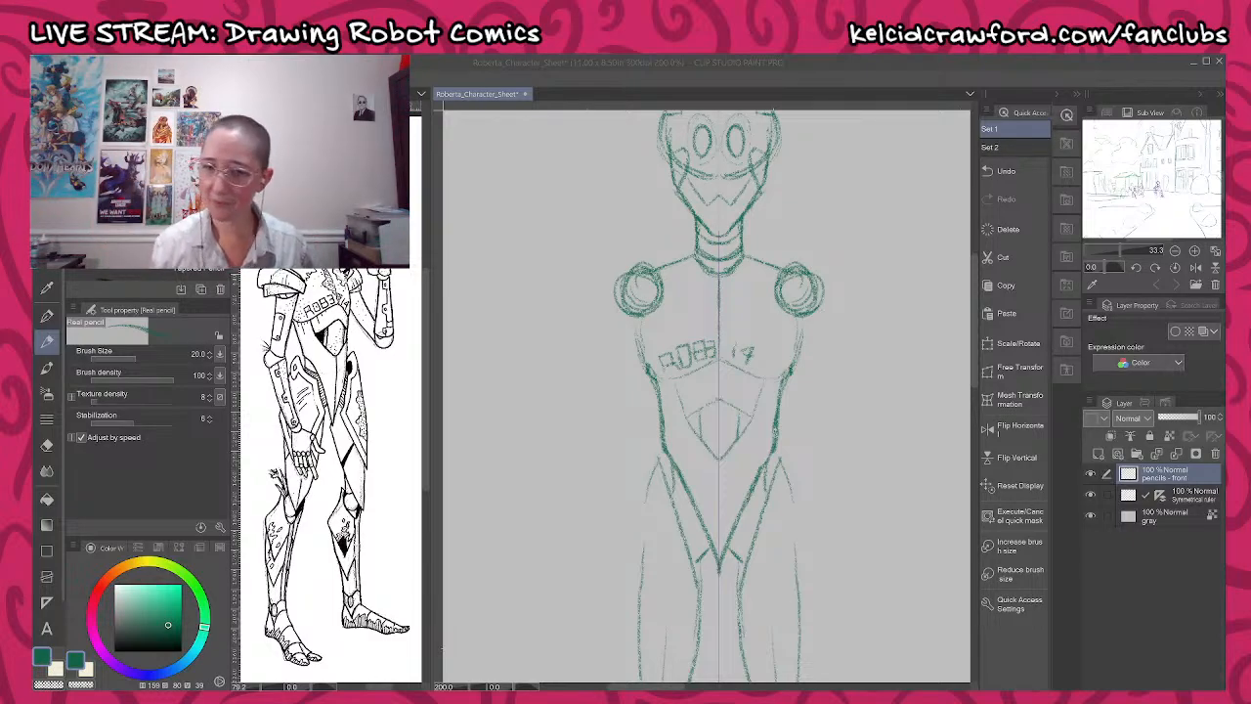
click(744, 489)
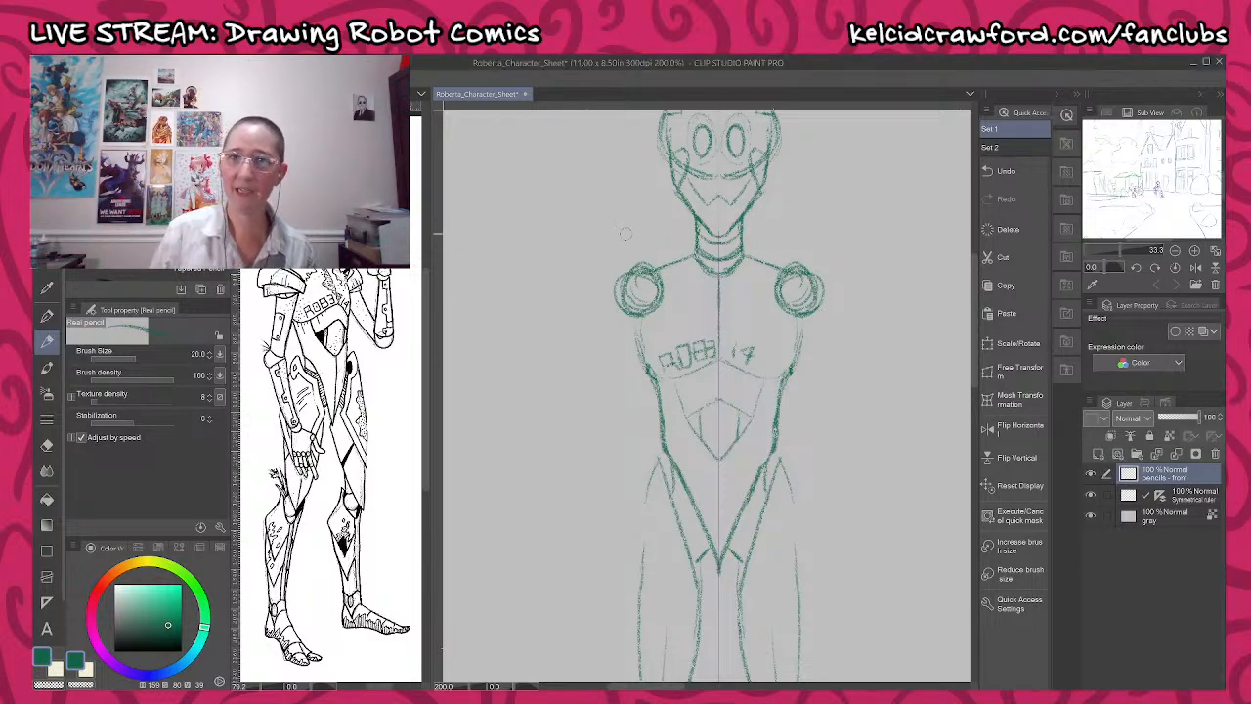
drag(832, 326, 835, 408)
drag(842, 453, 828, 433)
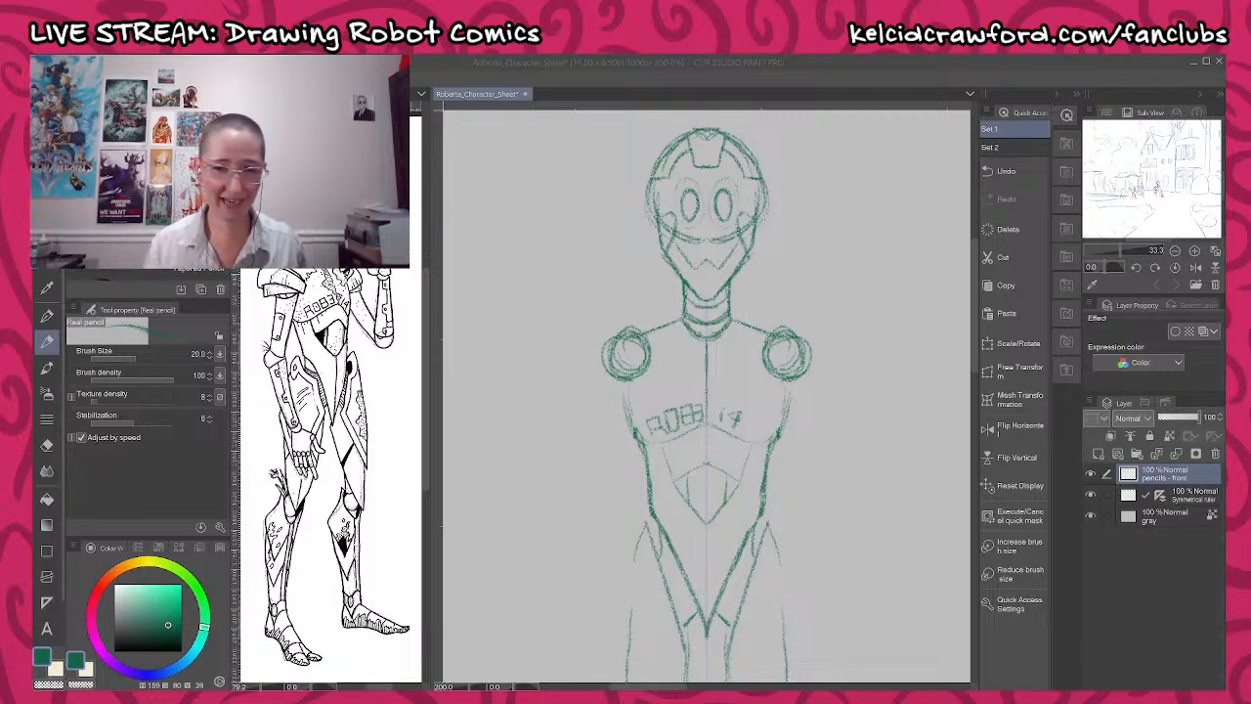
- Open the R083-14 page 1 comic file and examine the pencilled mansion, garden and background figures
click(805, 667)
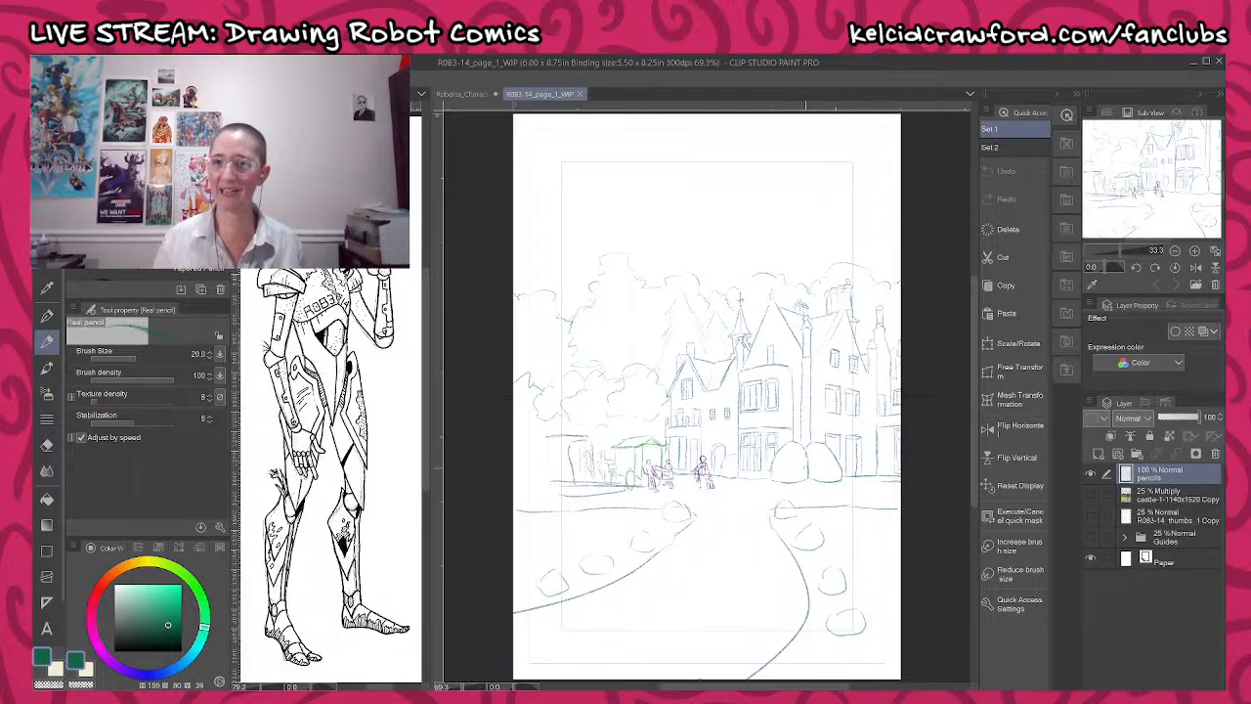
scroll(806, 433, up, 3)
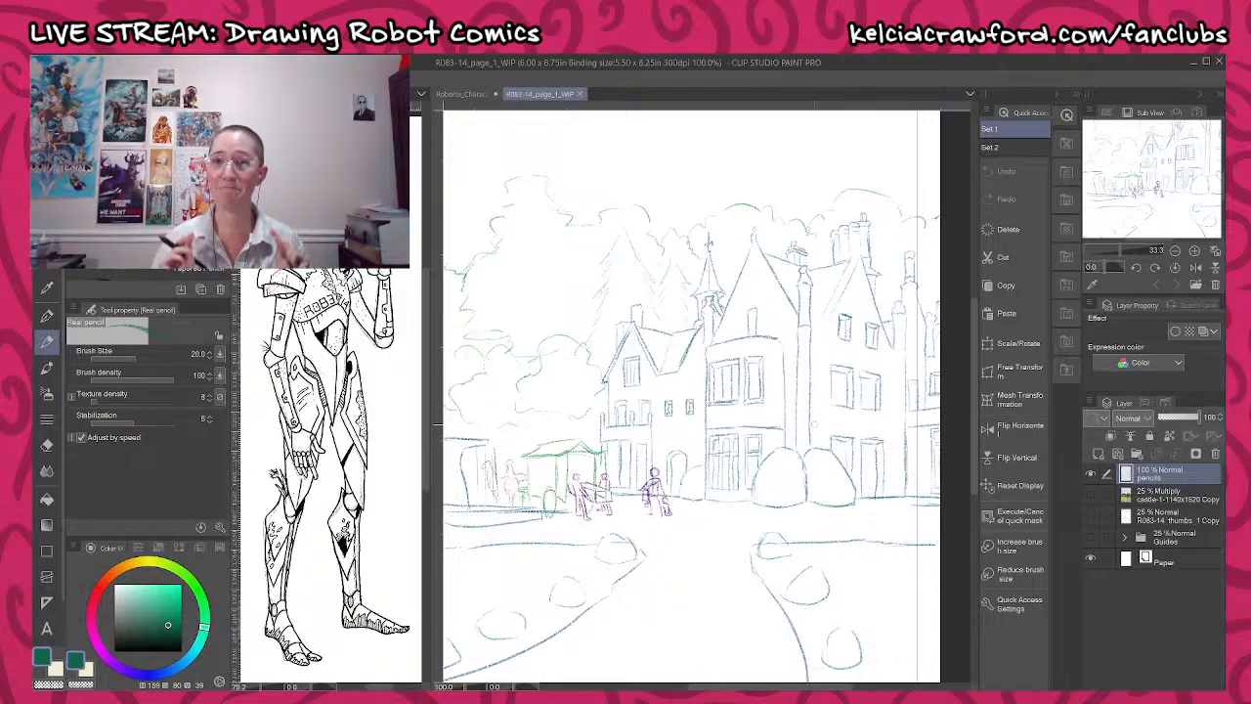
scroll(815, 423, down, 3)
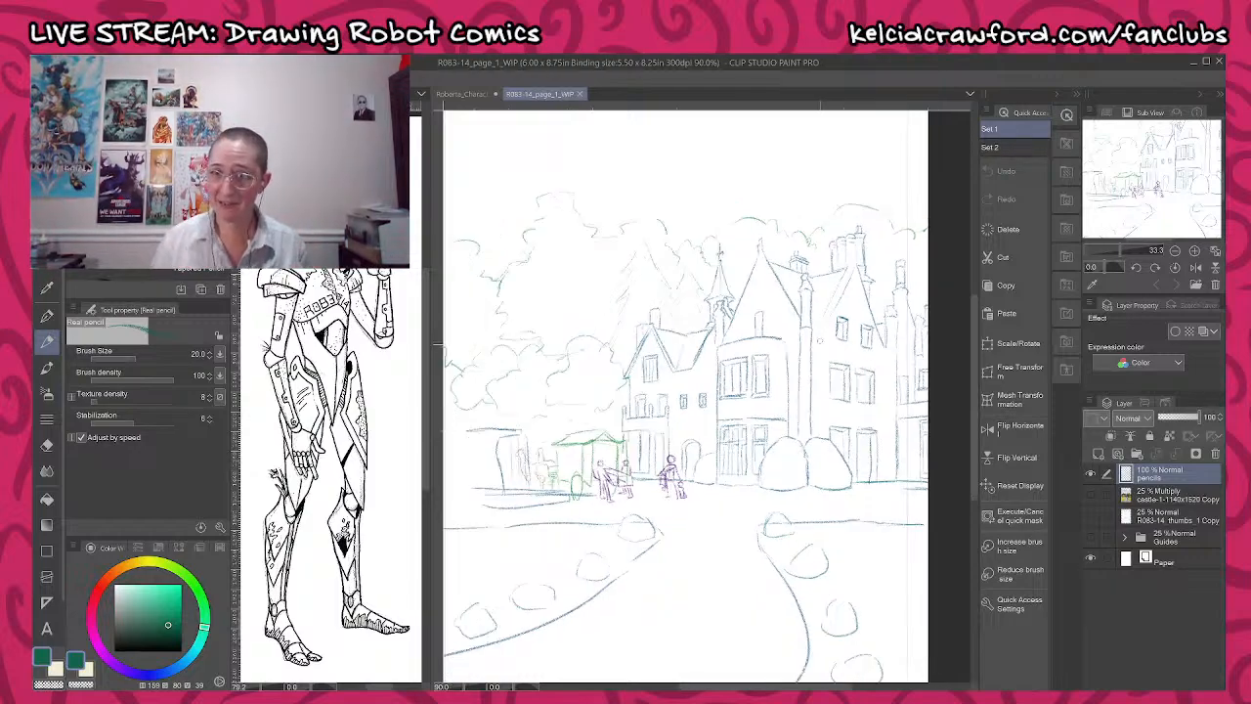
scroll(815, 371, up, 3)
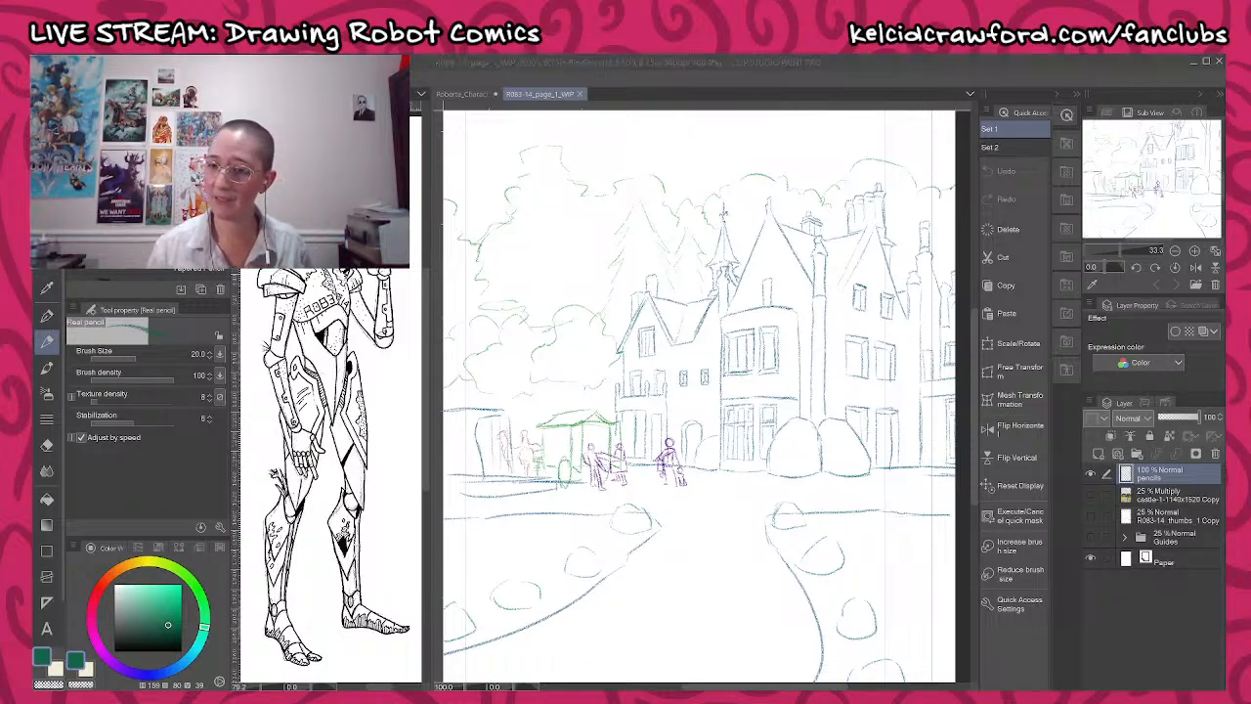
click(780, 313)
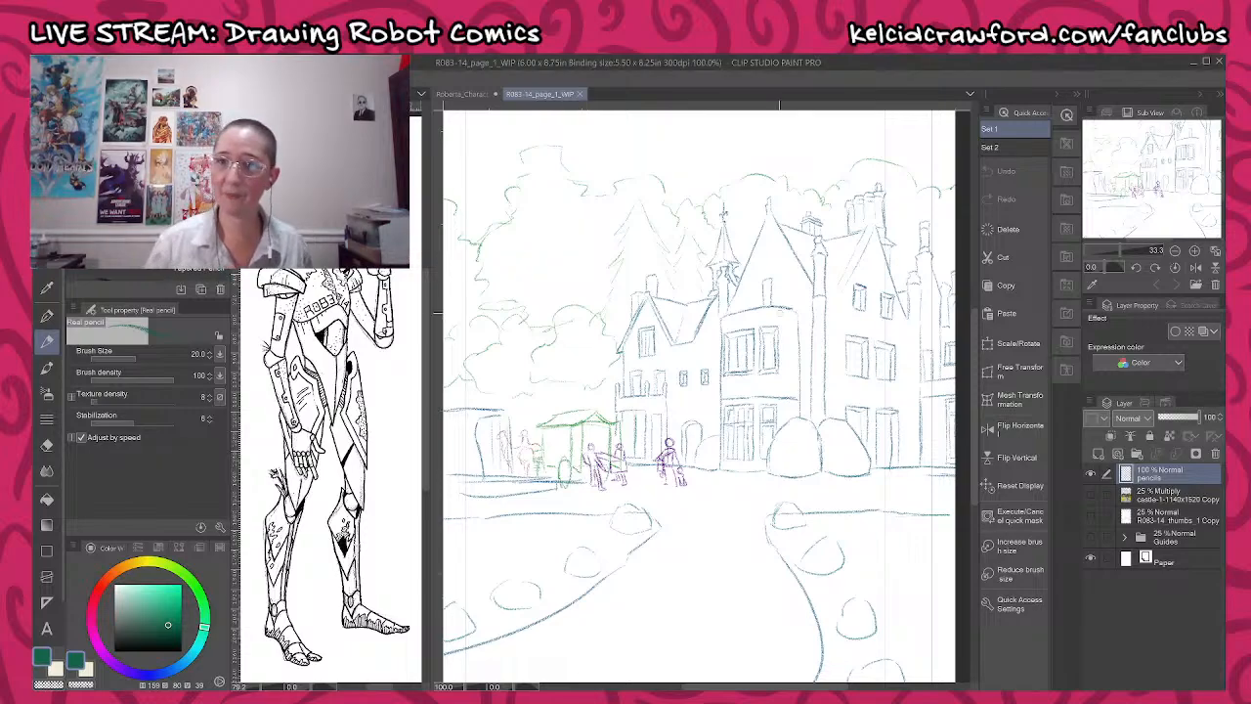
scroll(826, 337, down, 4)
scroll(701, 418, up, 8)
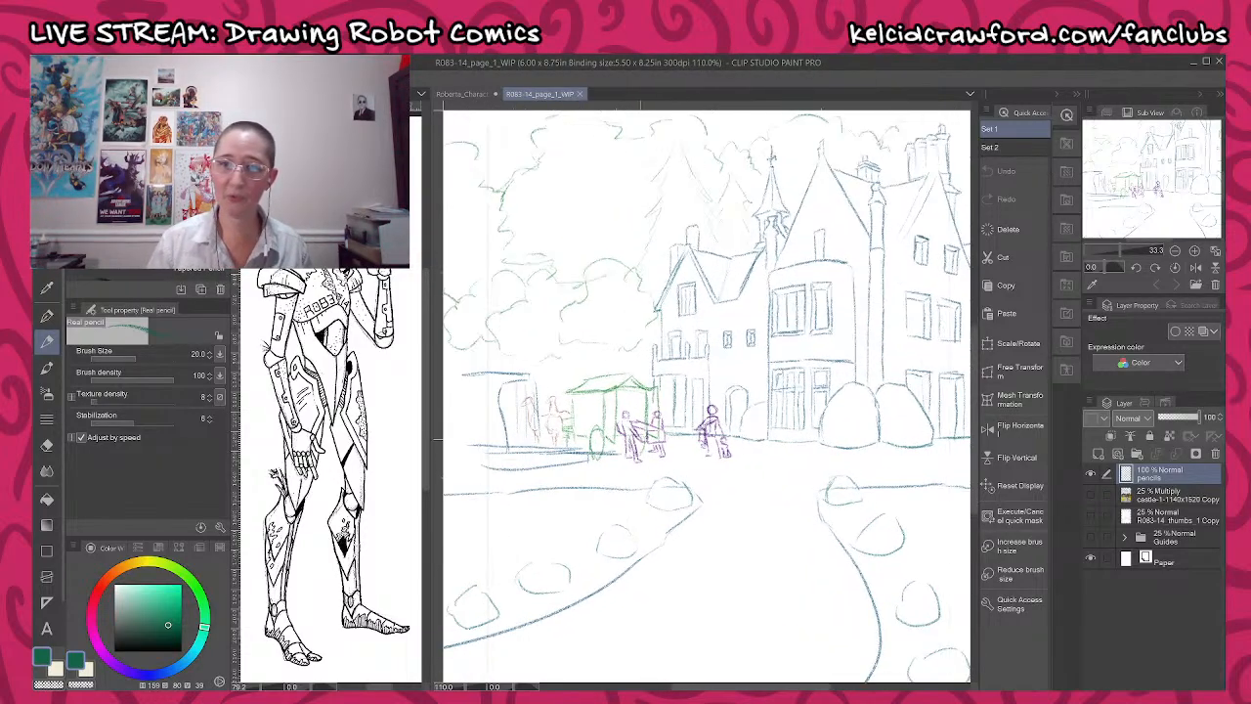
scroll(618, 439, up, 1)
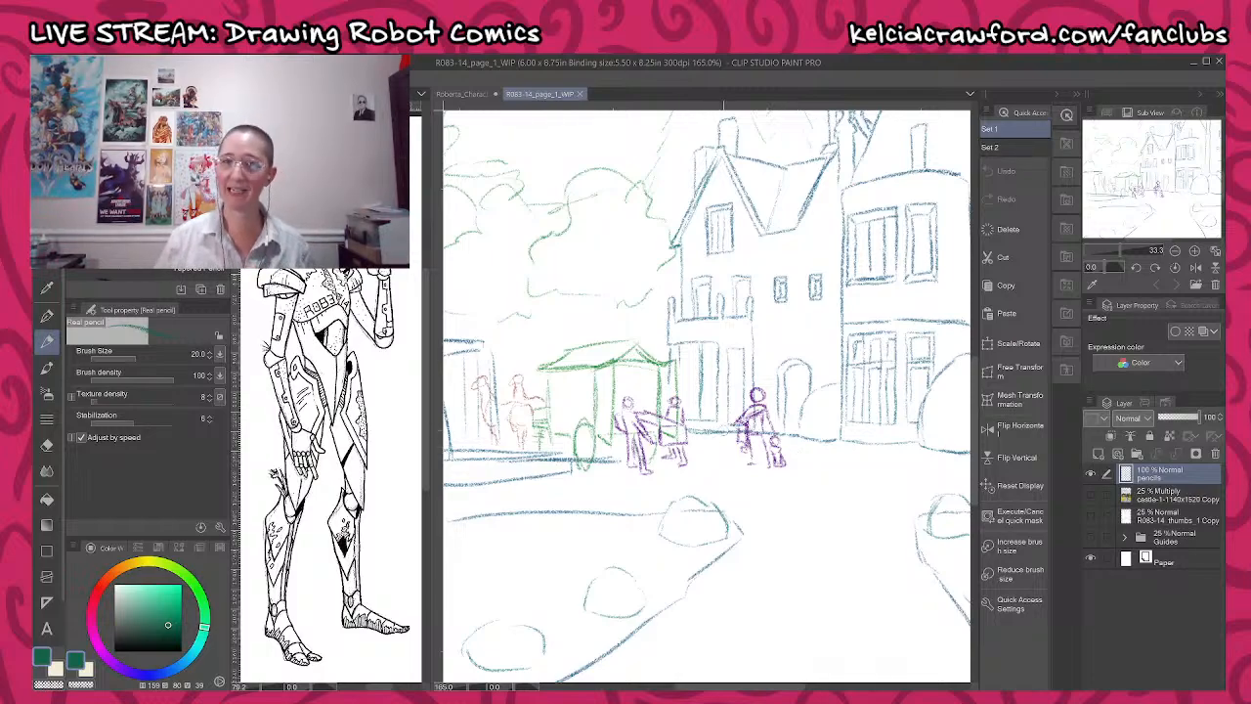
scroll(724, 430, down, 3)
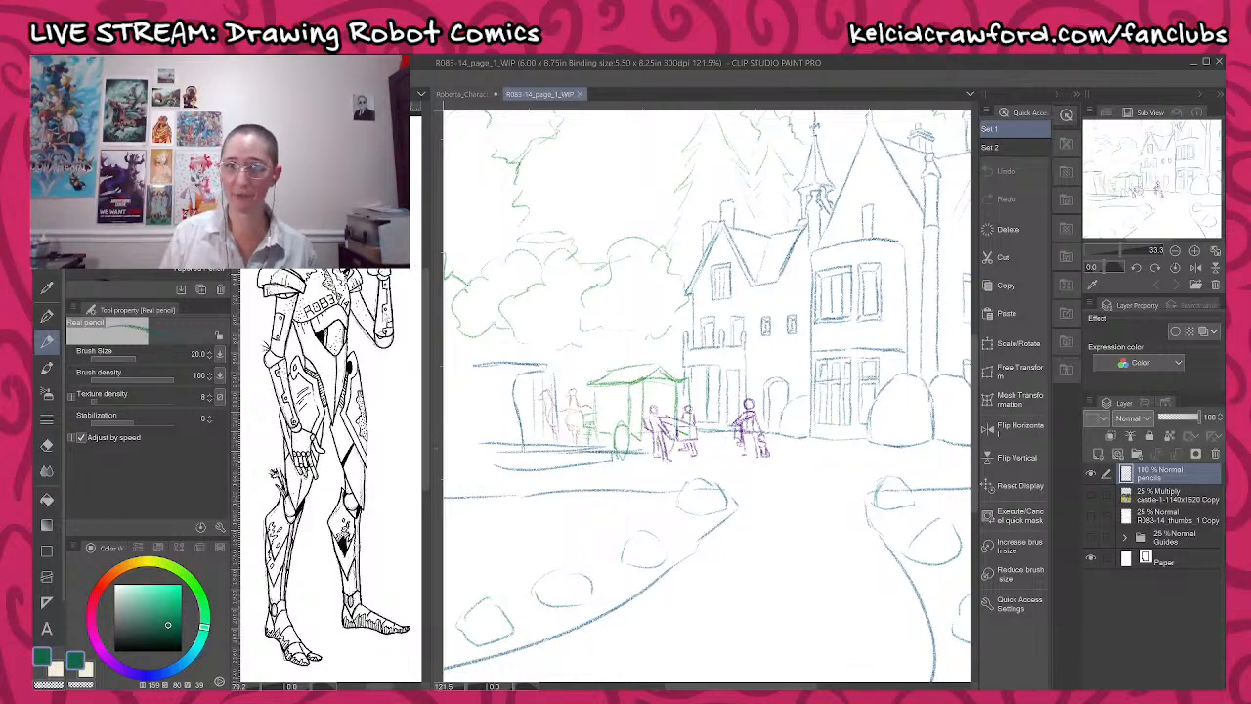
- Switch back to the Roberta character sheet and examine the robot's head, shoulders and chest sketch
click(471, 95)
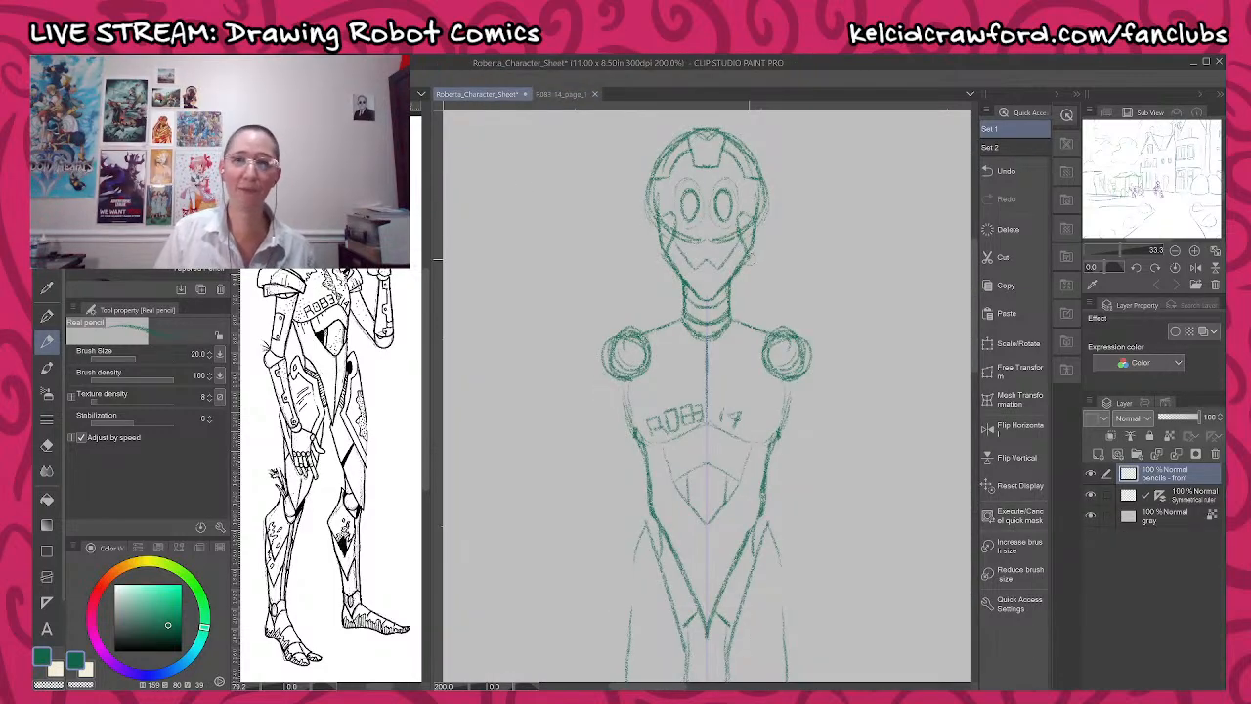
drag(797, 285, 806, 384)
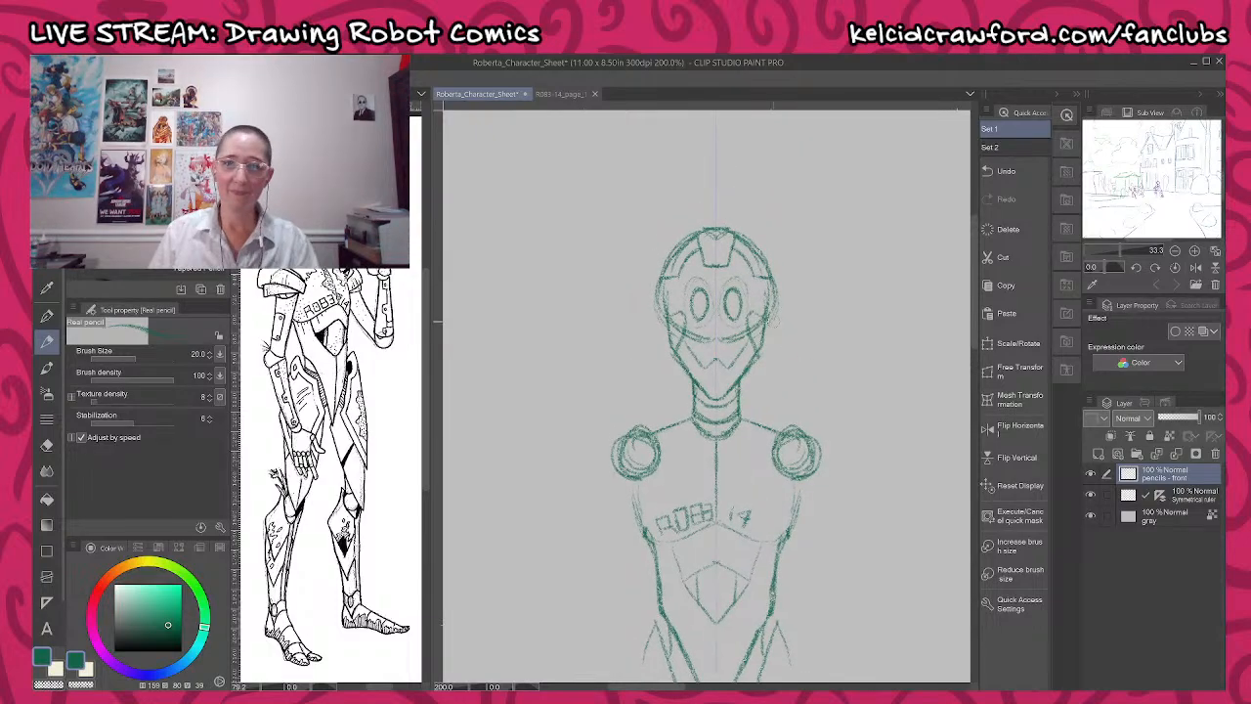
scroll(731, 299, up, 4)
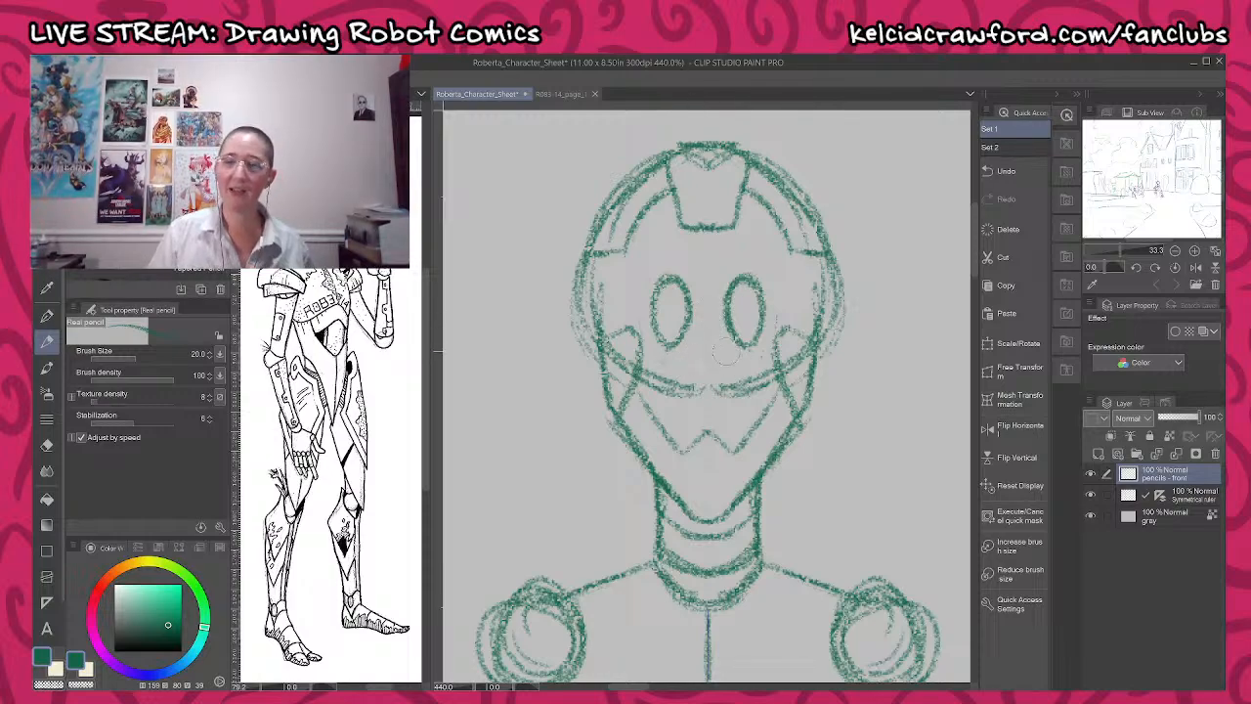
scroll(724, 354, down, 3)
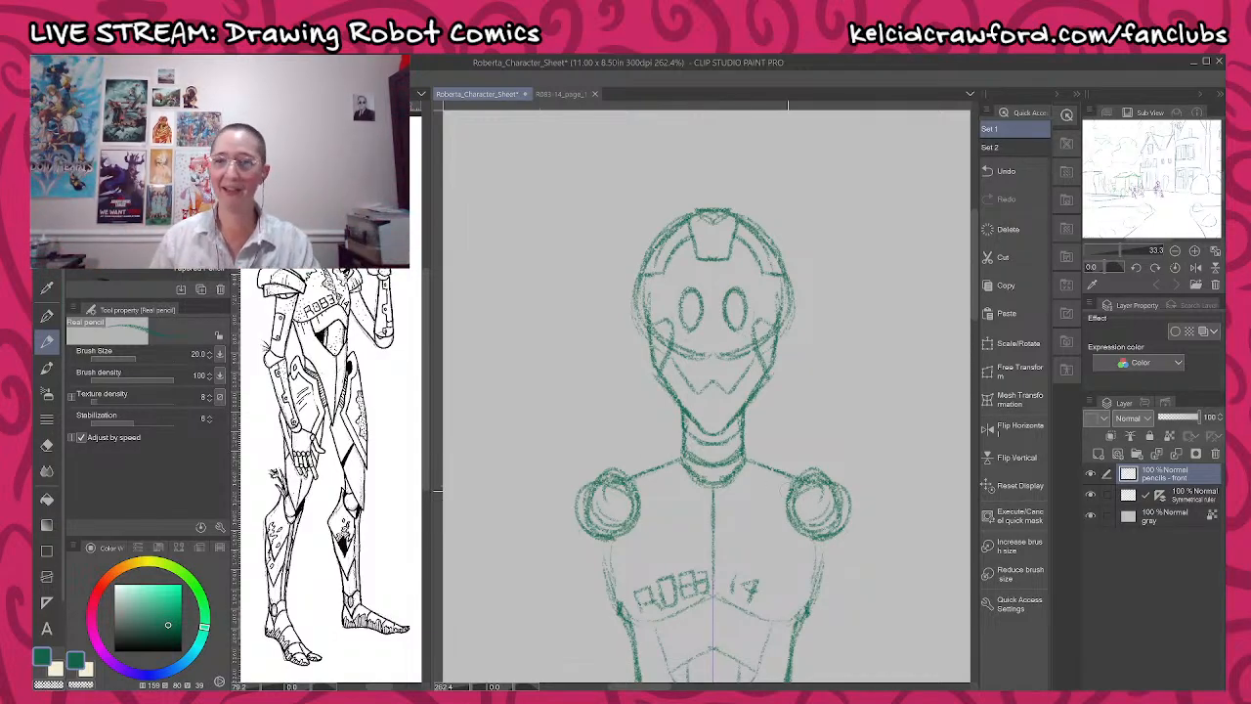
scroll(711, 421, down, 2)
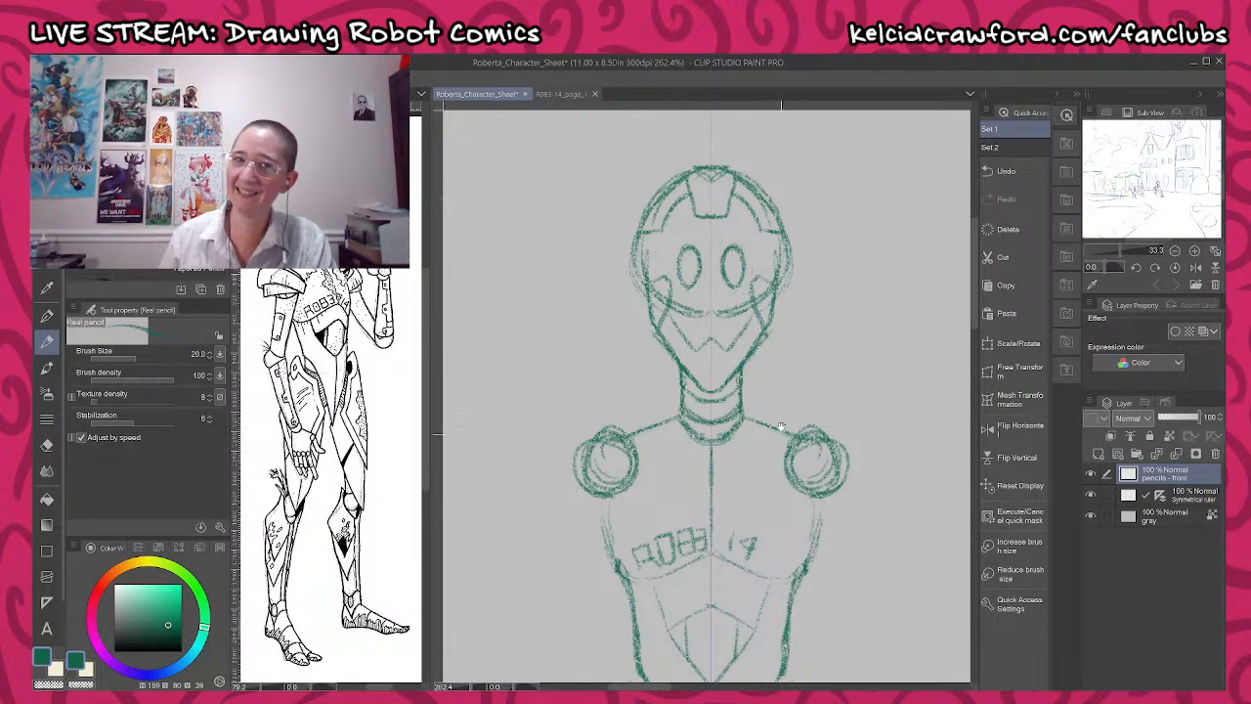
scroll(712, 420, up, 2)
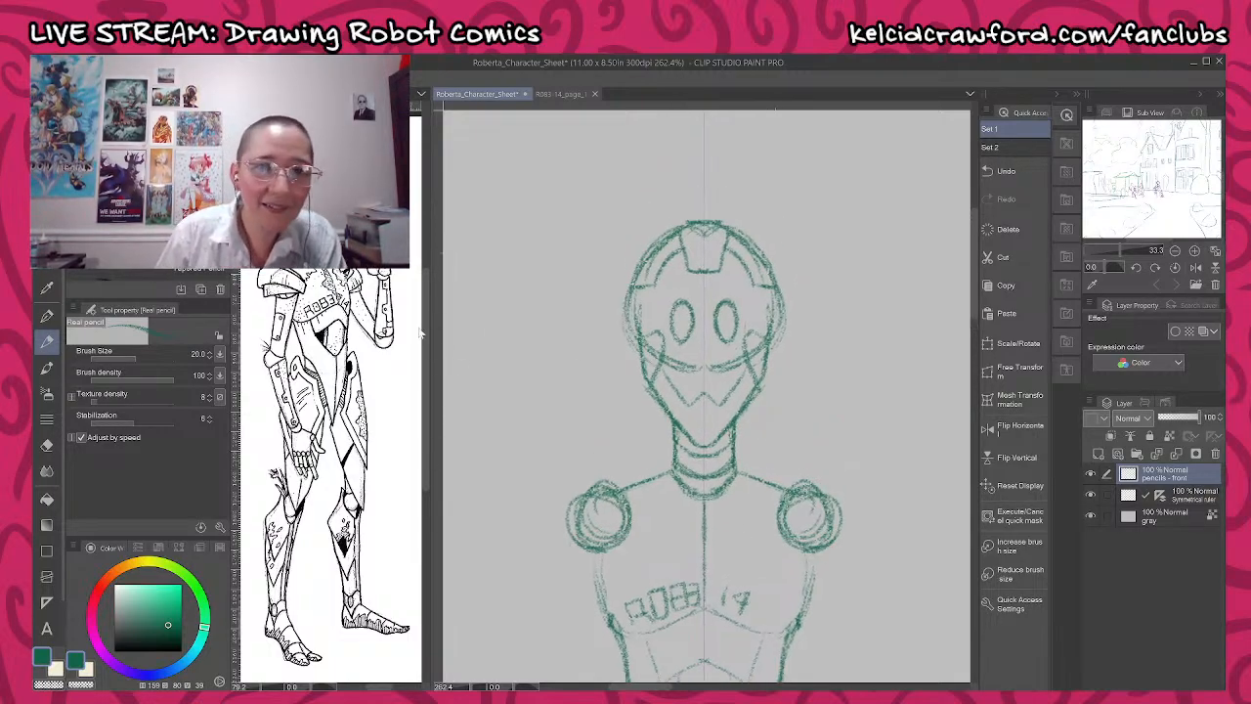
- Darken the sides and curved lower edge of the robot's chest plate with green pencil strokes
scroll(792, 489, down, 8)
drag(808, 473, 814, 364)
drag(600, 250, 611, 312)
drag(602, 264, 625, 324)
mouse_move(607, 275)
mouse_down()
mouse_move(616, 325)
mouse_move(707, 304)
mouse_up()
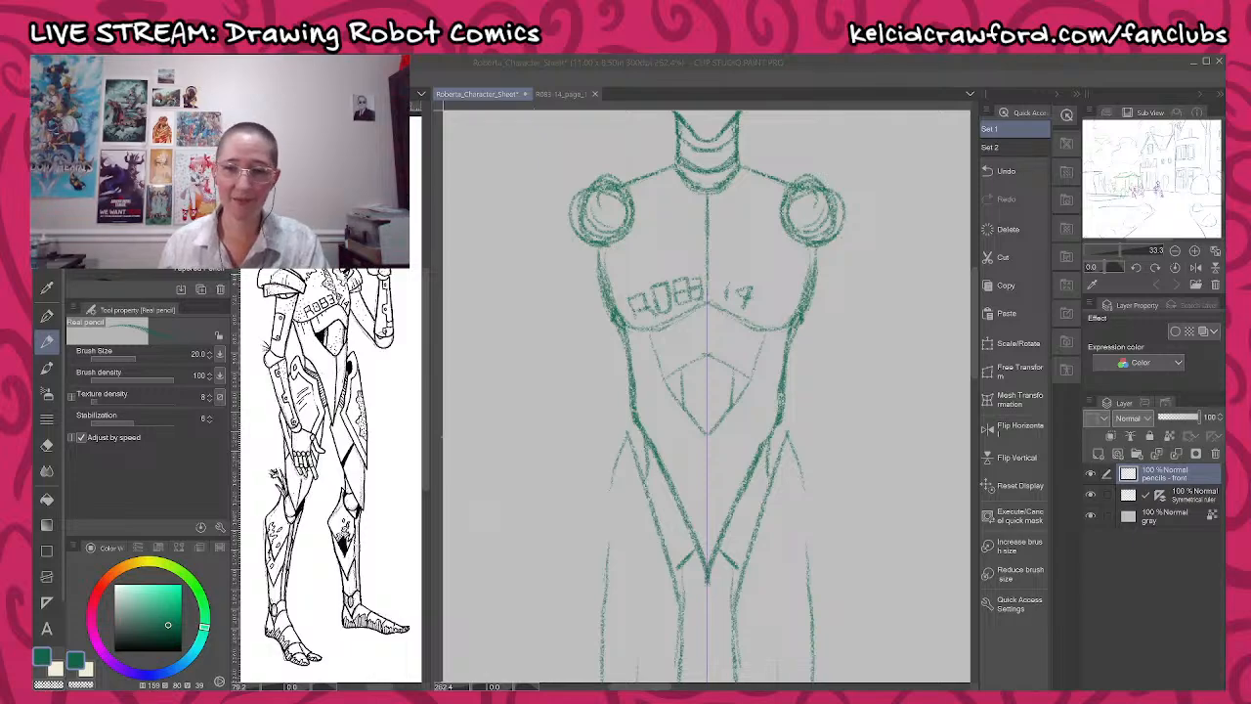
- Draw wider curved outer contours for both thigh plates and diagonal lower edges across the thighs
drag(636, 379, 633, 237)
mouse_move(646, 478)
mouse_down()
mouse_move(657, 320)
mouse_move(669, 349)
mouse_up()
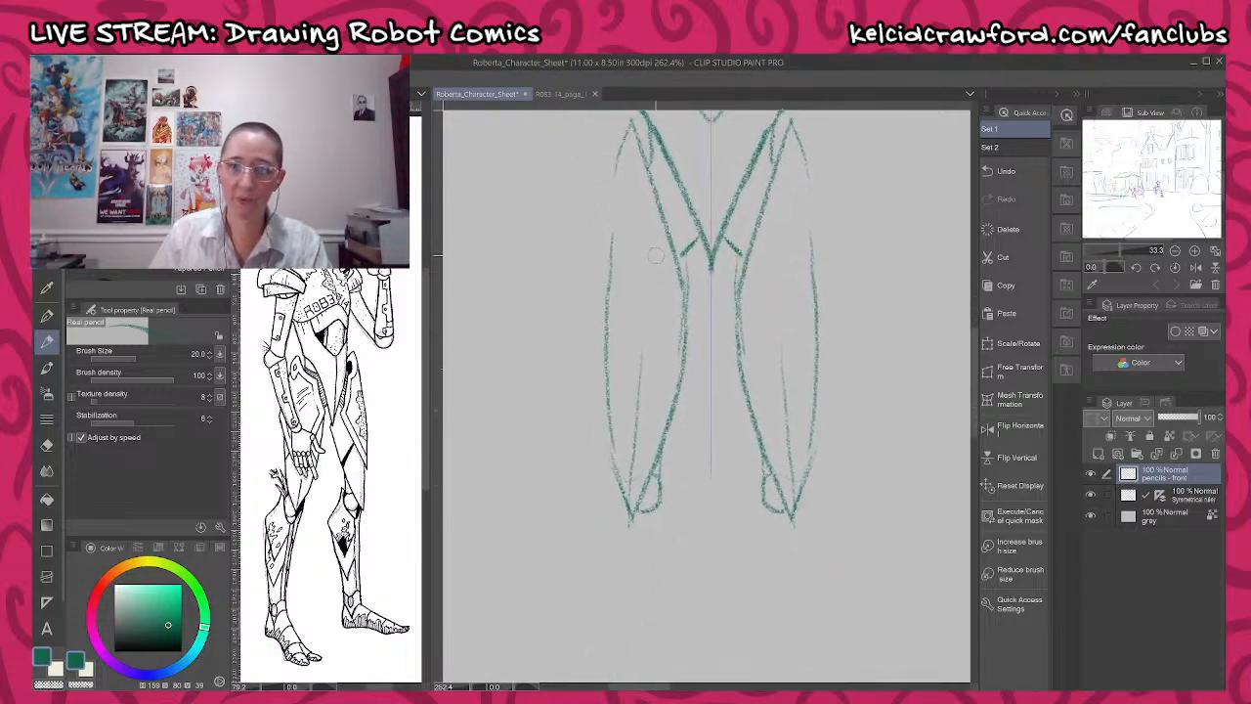
drag(628, 115, 591, 264)
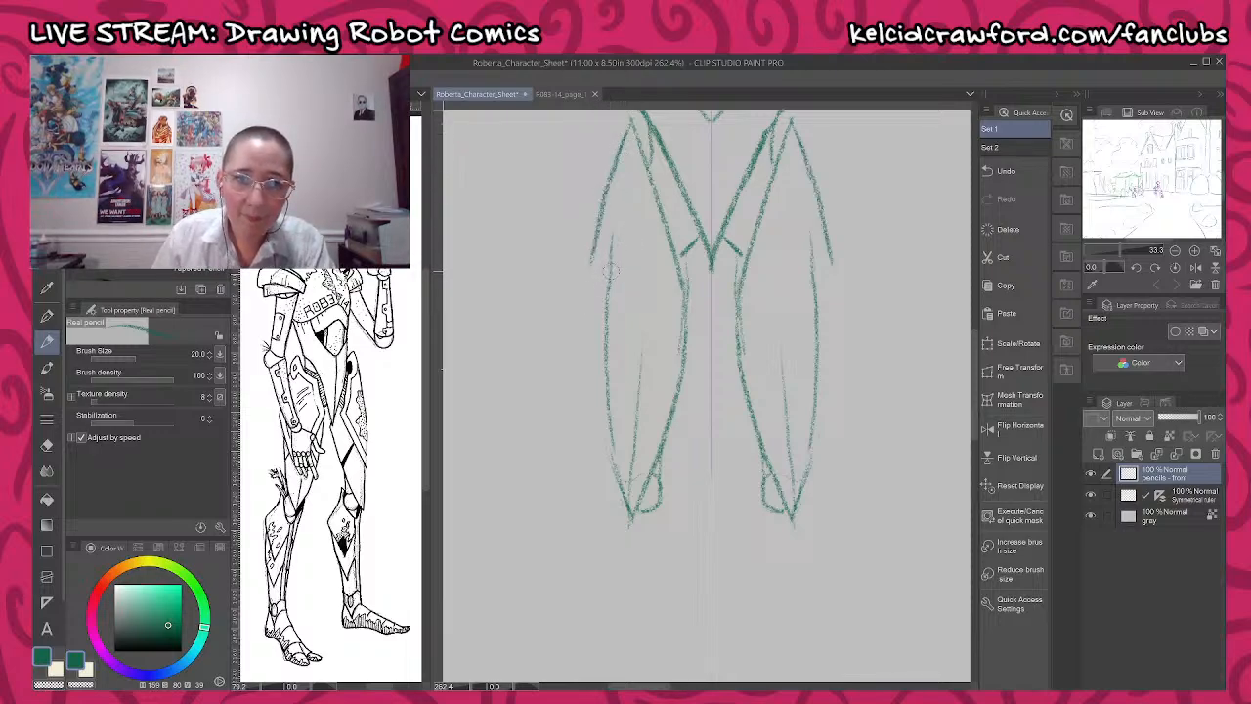
drag(599, 200, 592, 348)
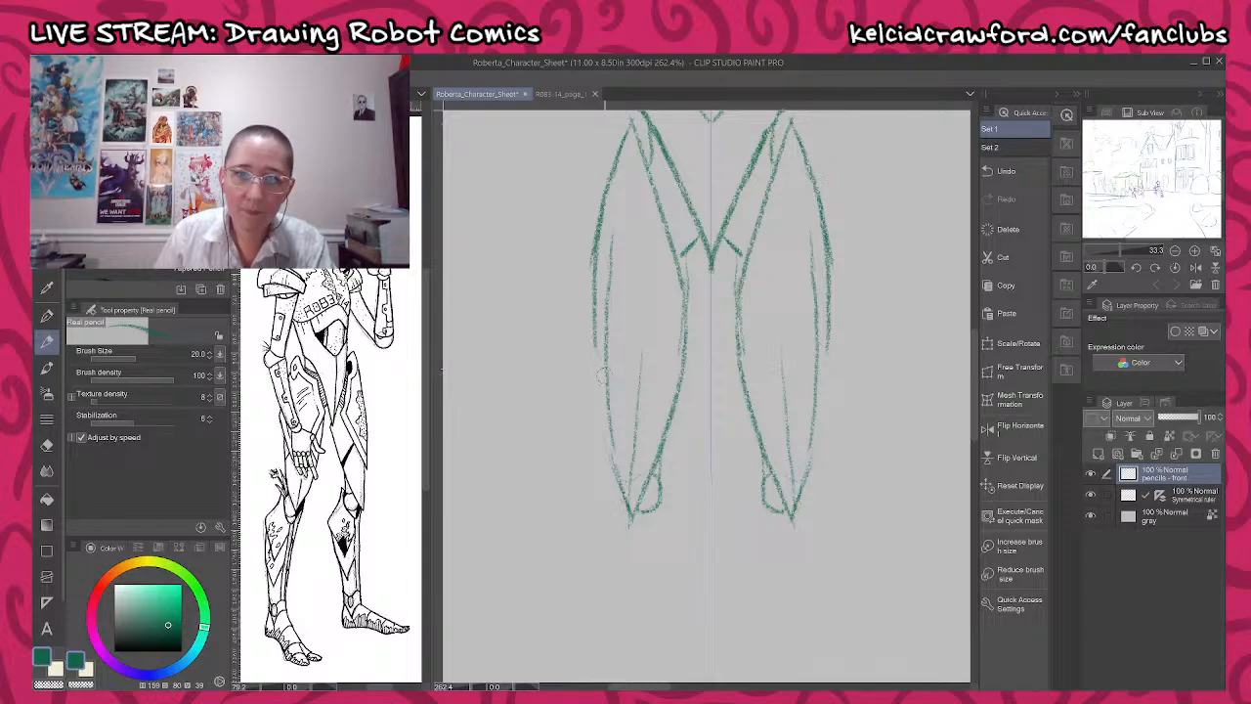
drag(591, 401, 672, 317)
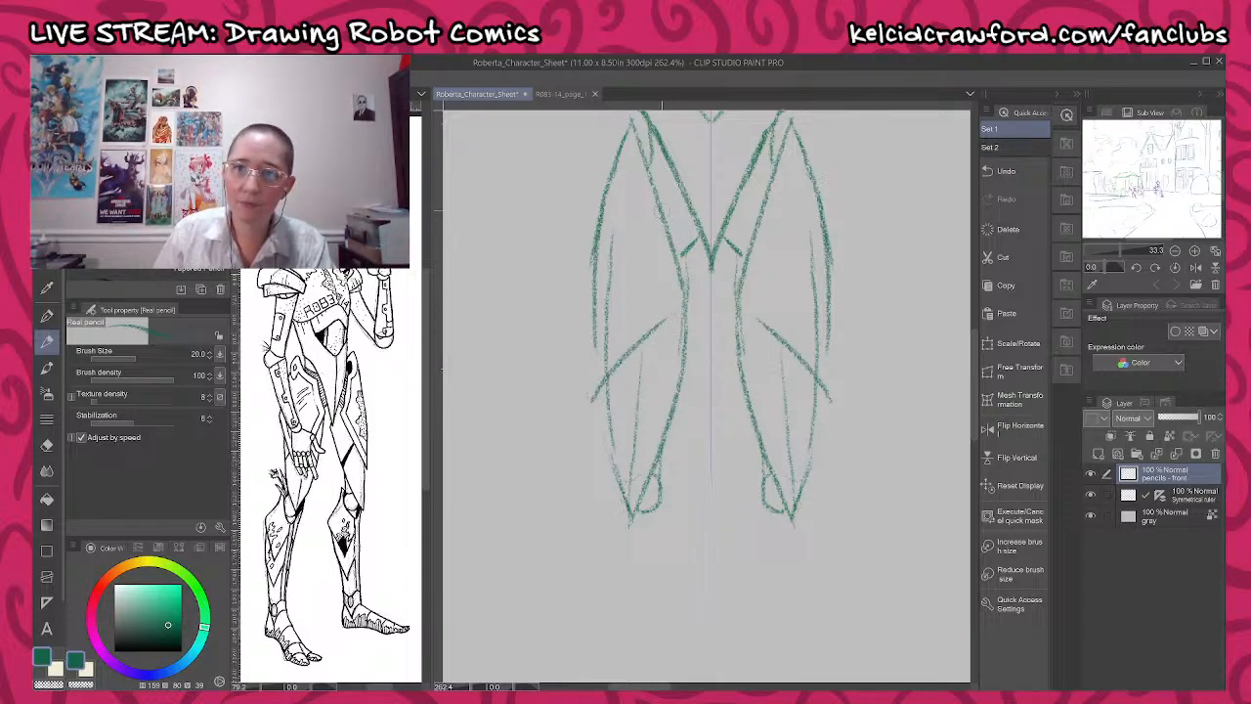
- Strengthen the thigh plates' stepped inner contours and lower outer corners, and erase the old outer thigh lines inside them
mouse_move(637, 110)
mouse_down()
mouse_move(689, 305)
mouse_move(611, 383)
mouse_up()
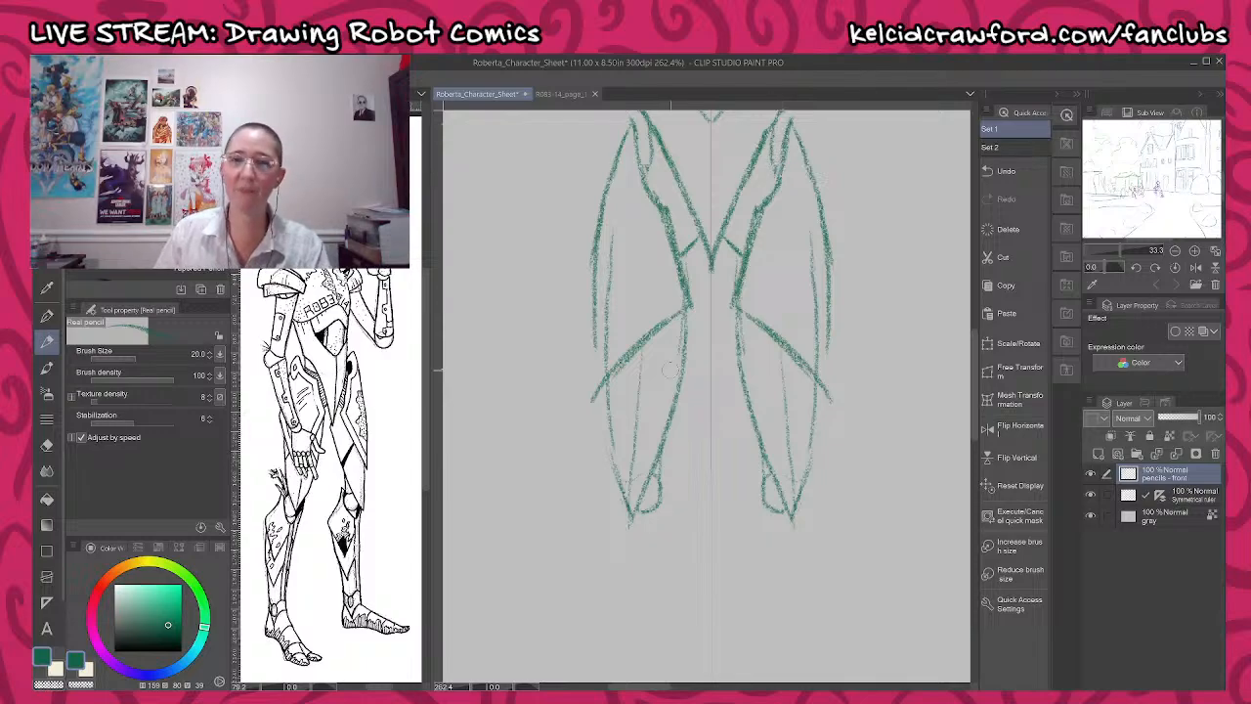
mouse_move(596, 396)
mouse_down()
mouse_move(600, 336)
mouse_move(593, 399)
mouse_up()
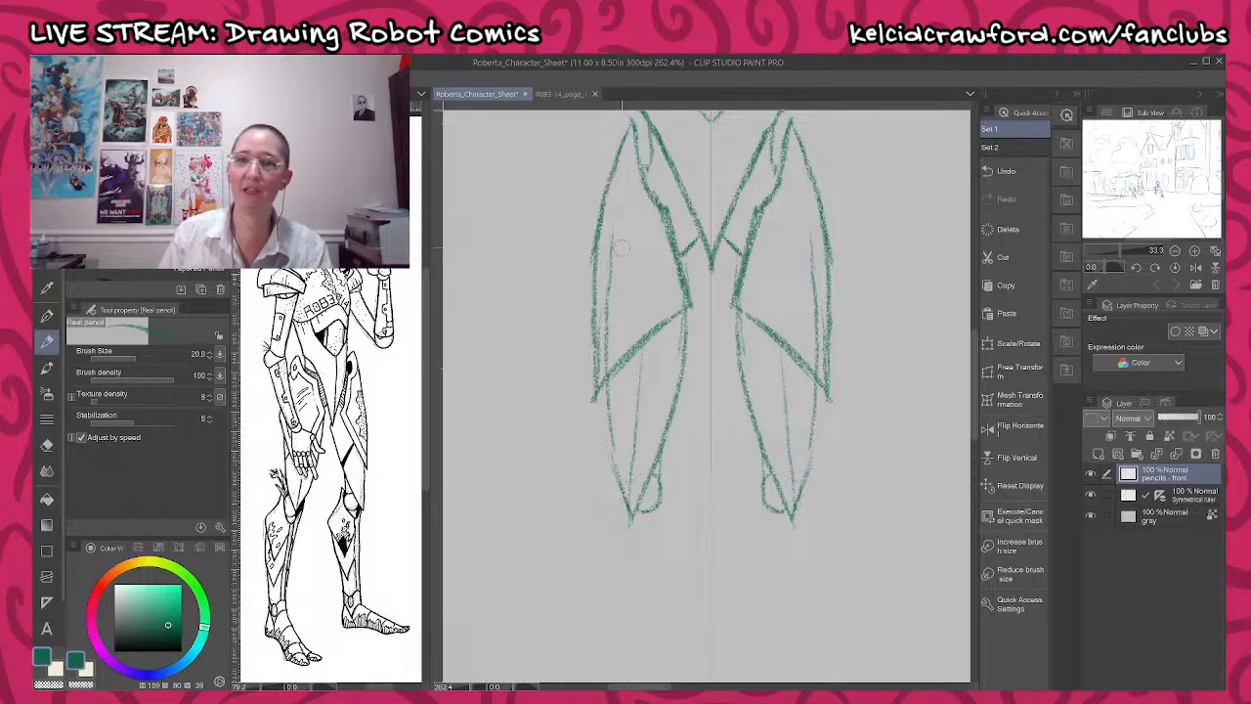
drag(613, 229, 603, 363)
drag(810, 237, 815, 374)
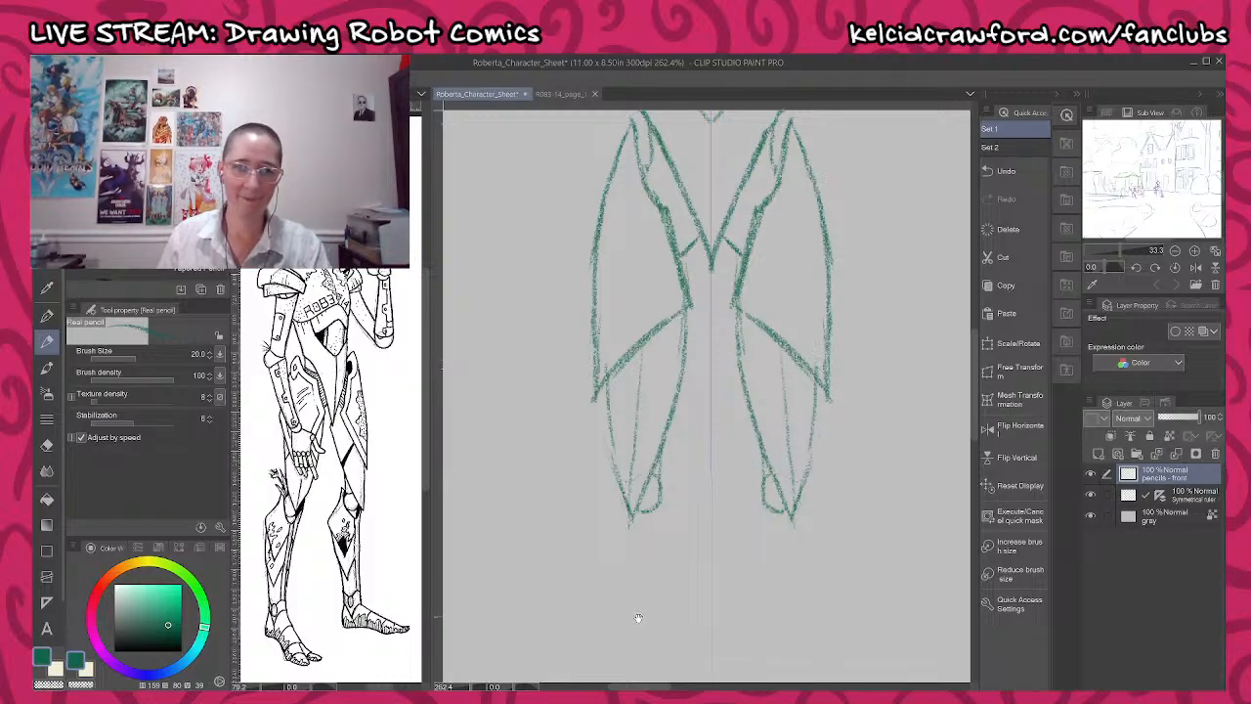
- Square off the inner sides of the knees, round their undersides, and draw two thin vertical lines for each shin
drag(640, 620, 642, 453)
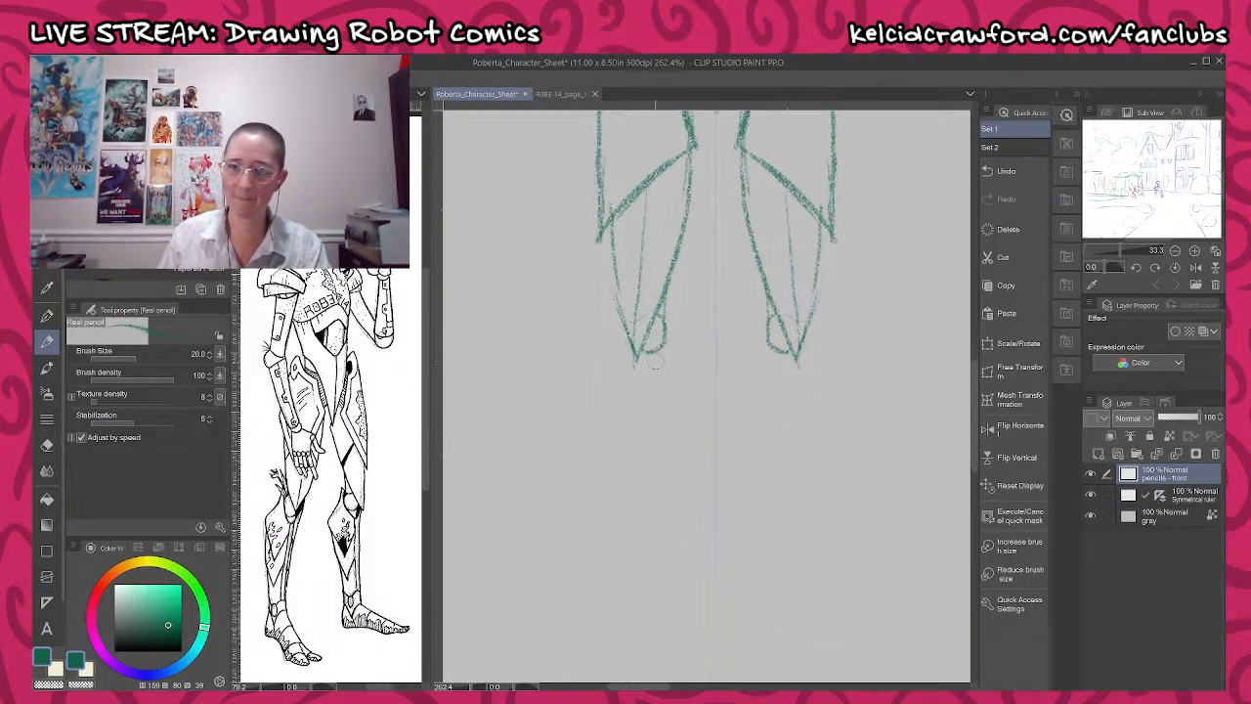
drag(666, 320, 663, 359)
mouse_move(770, 331)
mouse_down()
mouse_move(767, 363)
mouse_move(689, 359)
mouse_up()
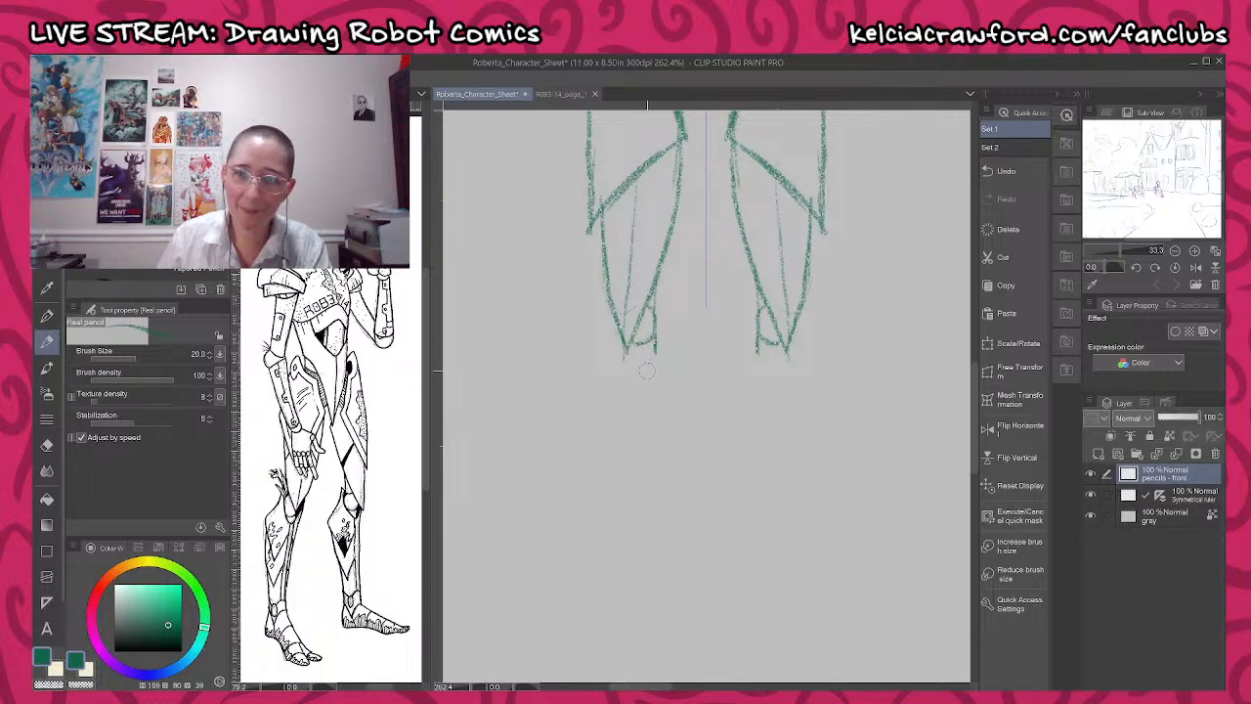
drag(629, 376, 631, 552)
drag(636, 378, 643, 569)
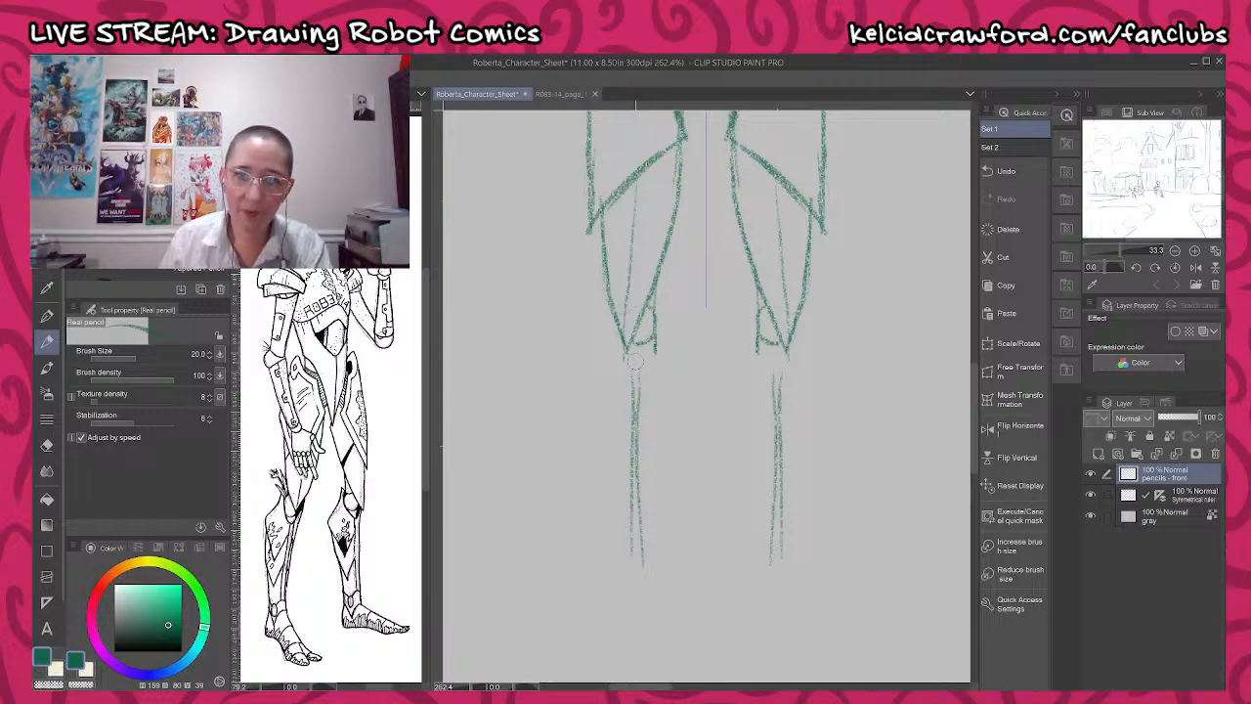
drag(637, 362, 651, 354)
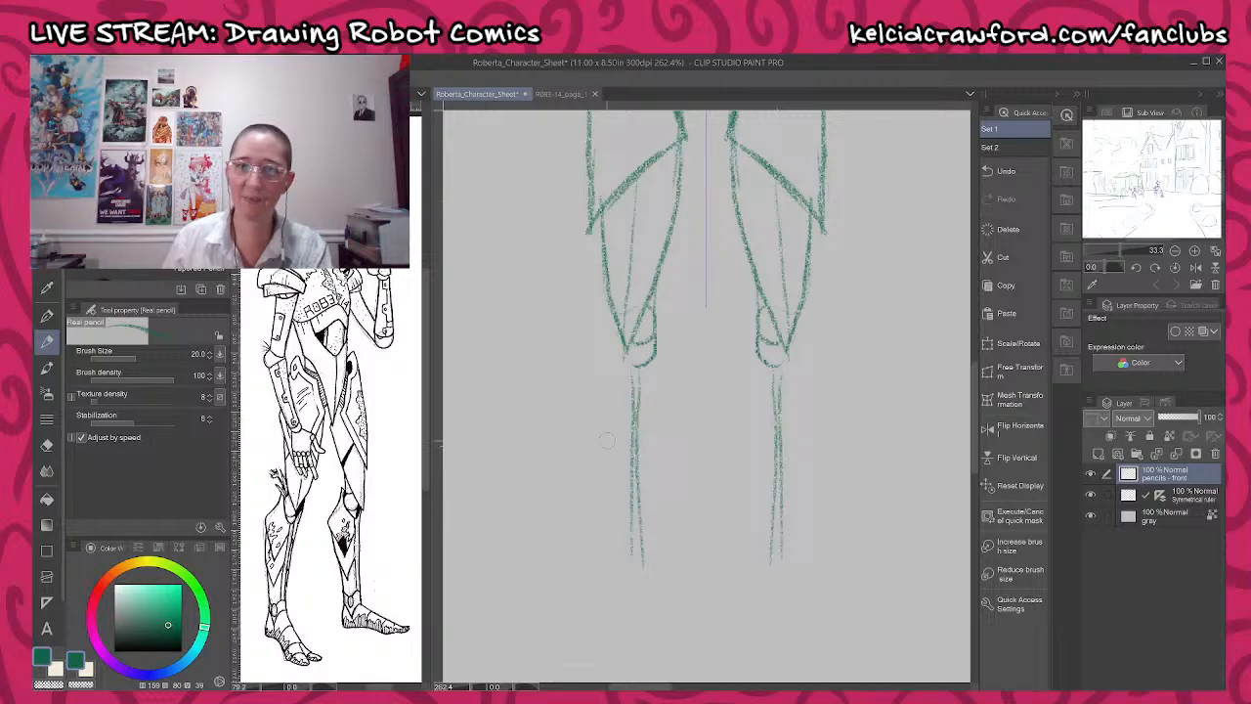
- Add a short diagonal line under each thigh plate, running from its lower edge to the inner leg contour
drag(685, 317, 696, 431)
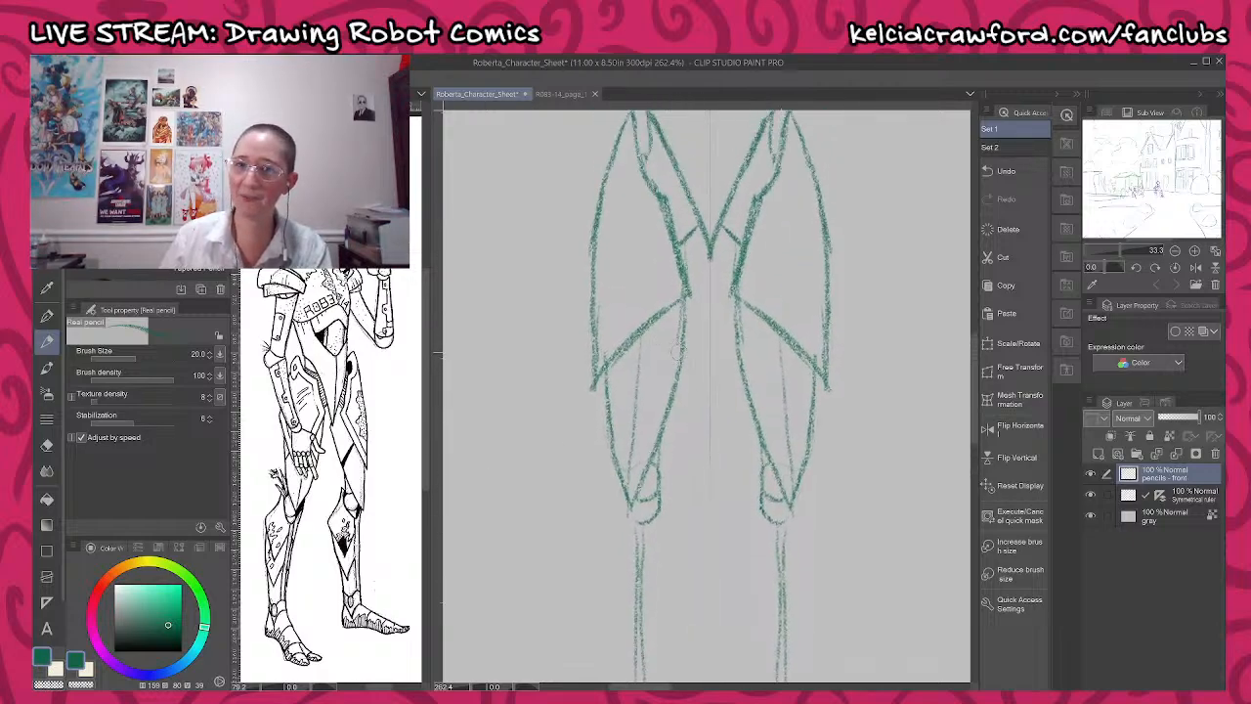
drag(643, 332, 675, 376)
drag(685, 294, 686, 391)
drag(694, 244, 698, 361)
mouse_move(723, 195)
mouse_down()
mouse_move(728, 362)
mouse_move(750, 372)
mouse_move(758, 417)
mouse_up()
drag(735, 545, 771, 207)
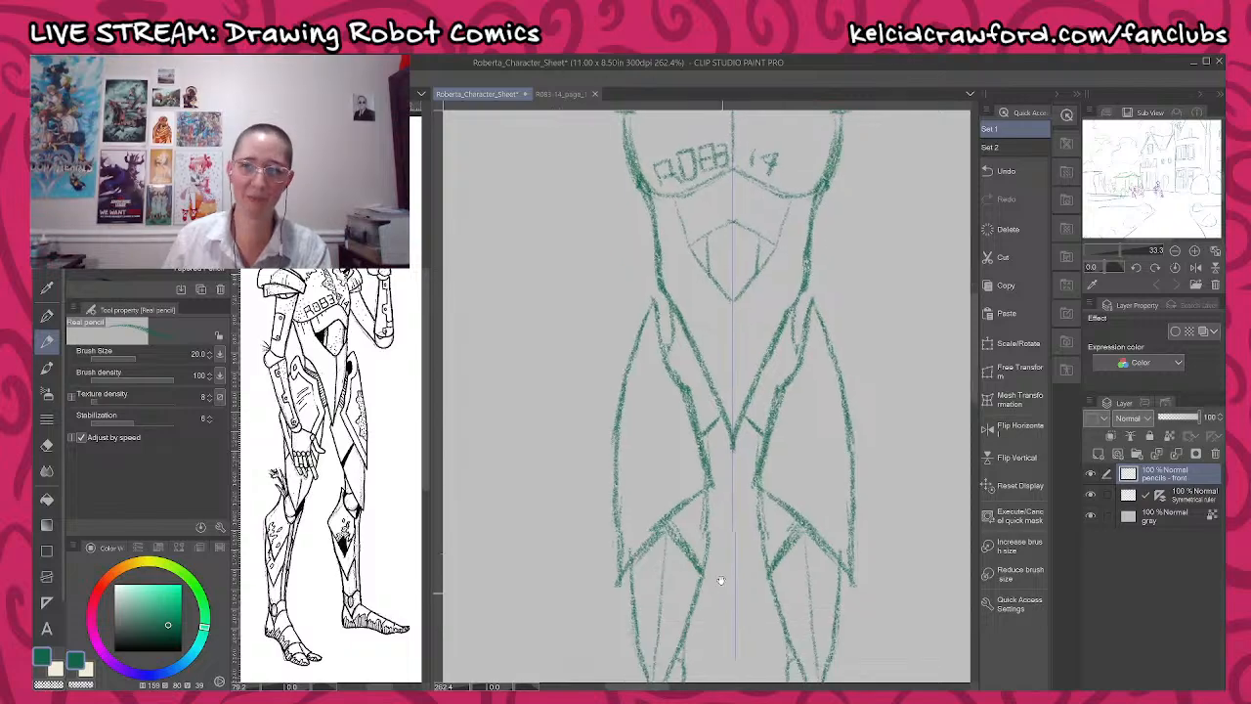
- Draw a pointed cup contour around the underside of each knee joint, with an angled corner on its inner side
drag(721, 581, 728, 308)
drag(737, 439, 717, 341)
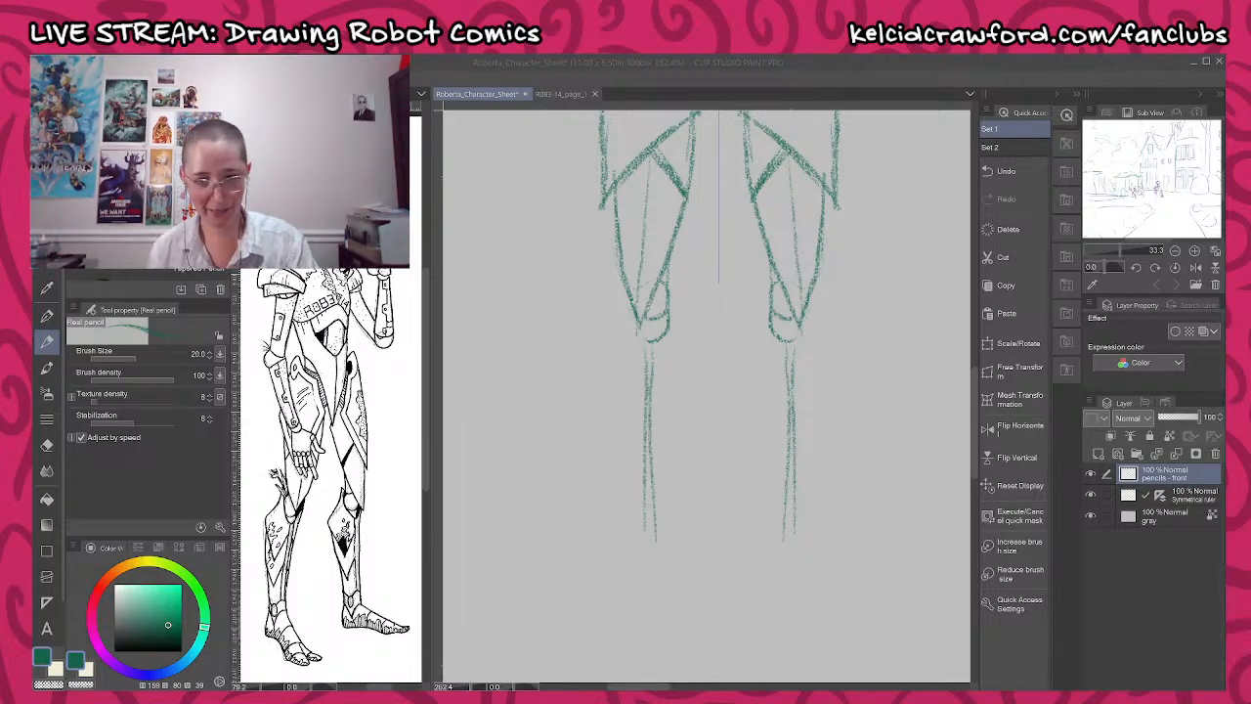
drag(594, 484, 586, 445)
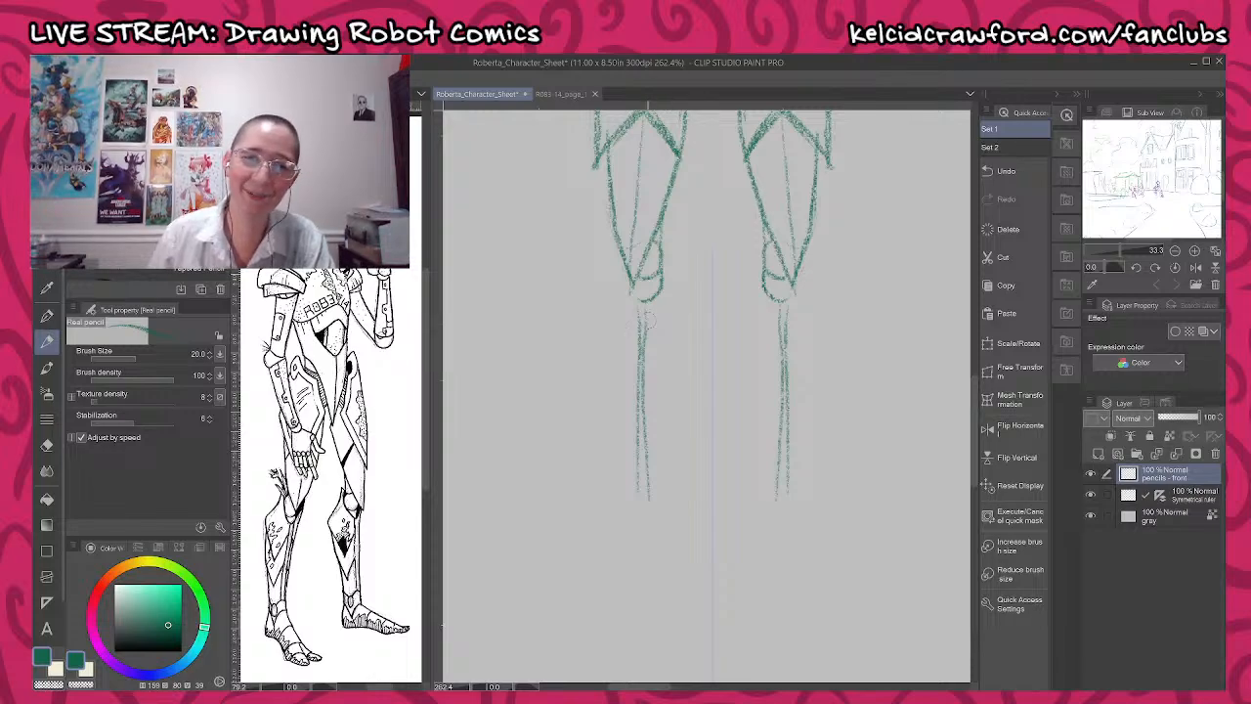
mouse_move(618, 279)
mouse_down()
mouse_move(641, 314)
mouse_move(671, 303)
mouse_move(653, 313)
mouse_up()
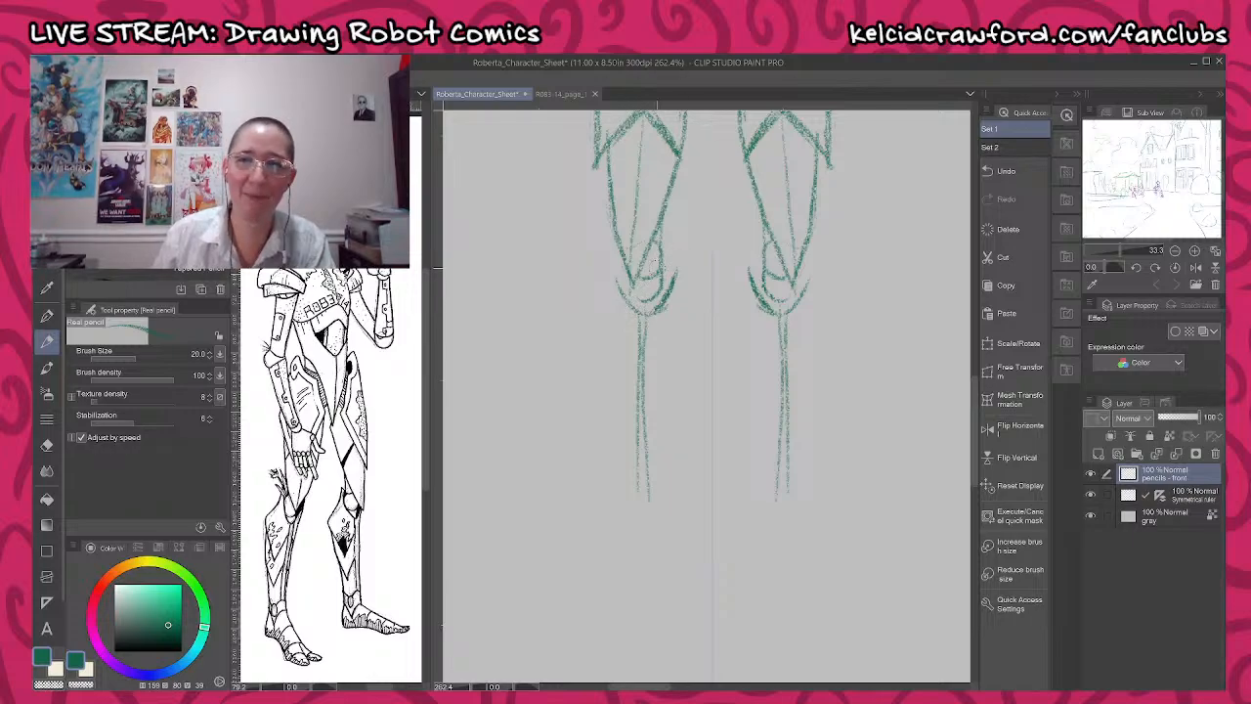
mouse_move(618, 279)
mouse_down()
mouse_move(645, 318)
mouse_move(673, 278)
mouse_move(664, 250)
mouse_move(677, 305)
mouse_up()
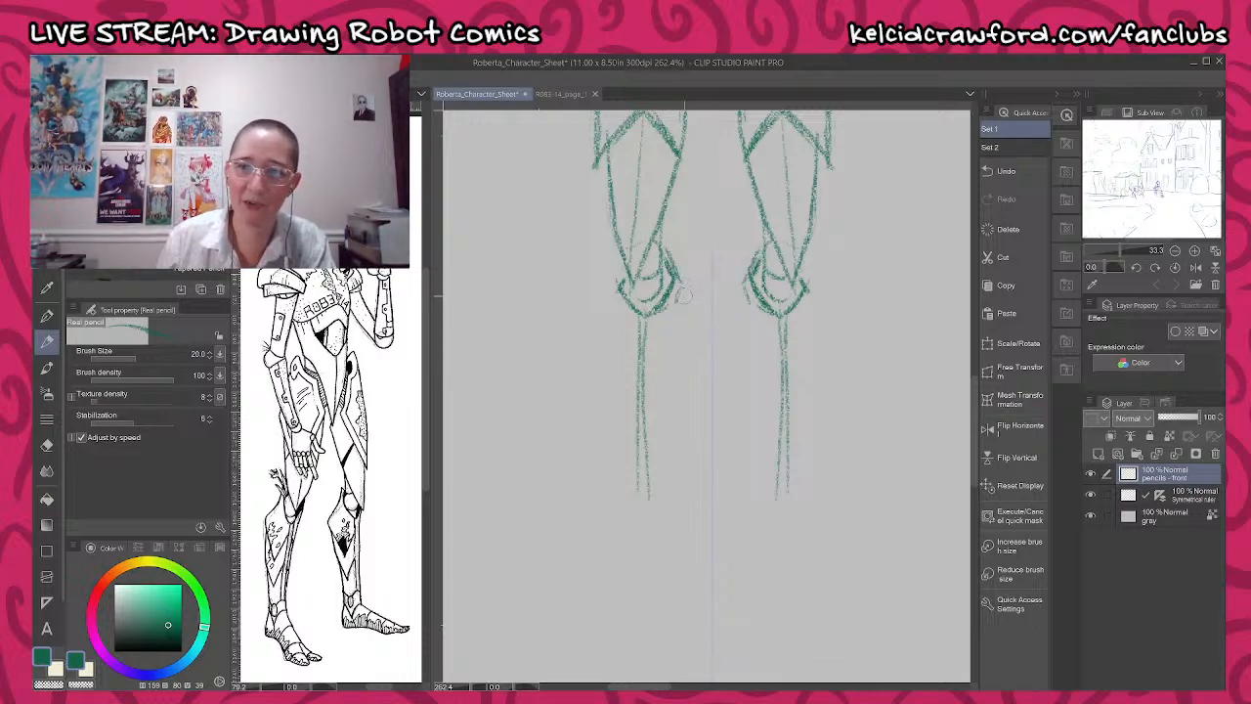
- Draw curved calf contours on both sides of each shin, tapering the outer ones down toward the ankle
mouse_move(675, 260)
mouse_down()
mouse_move(682, 296)
mouse_move(621, 336)
mouse_move(635, 377)
mouse_up()
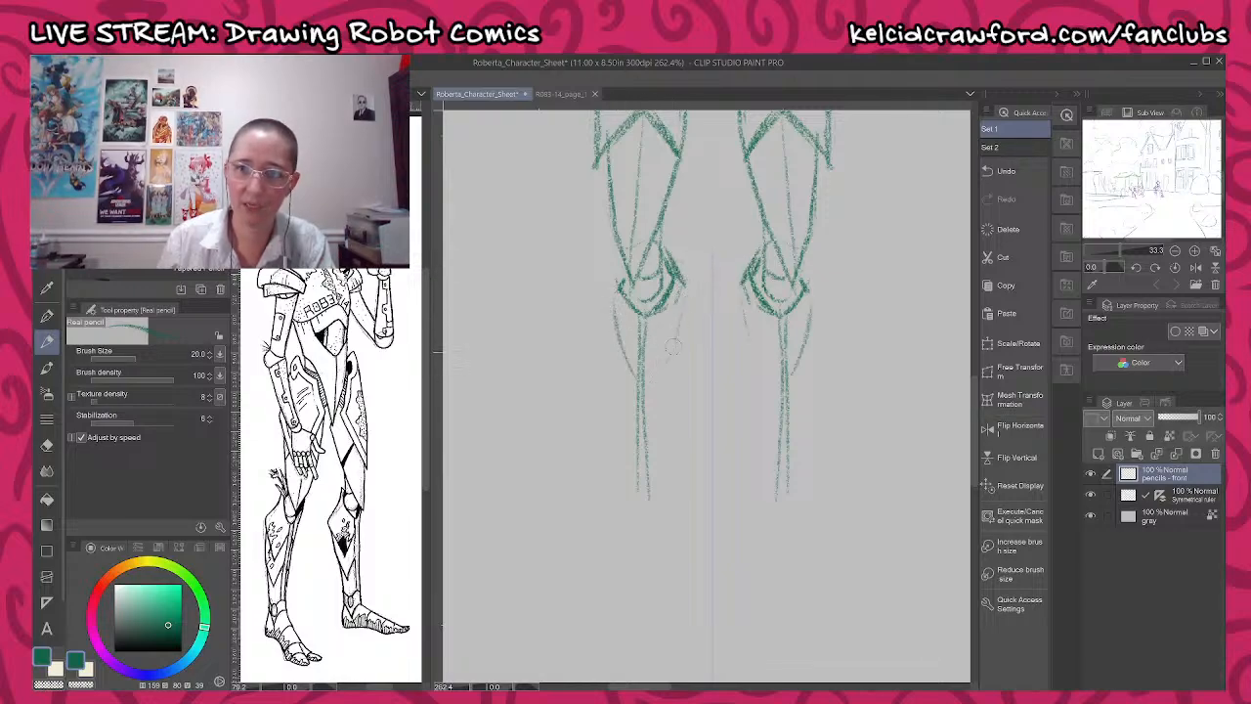
drag(683, 319, 655, 379)
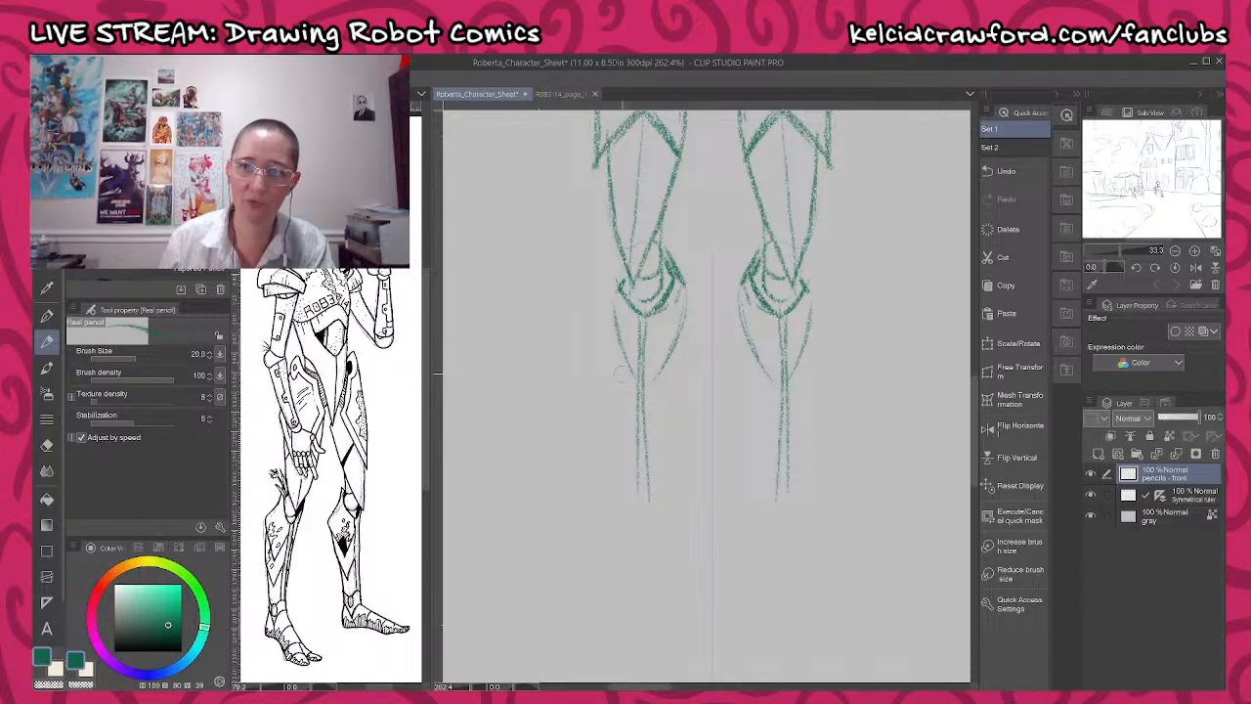
drag(616, 332, 637, 473)
drag(630, 427, 637, 496)
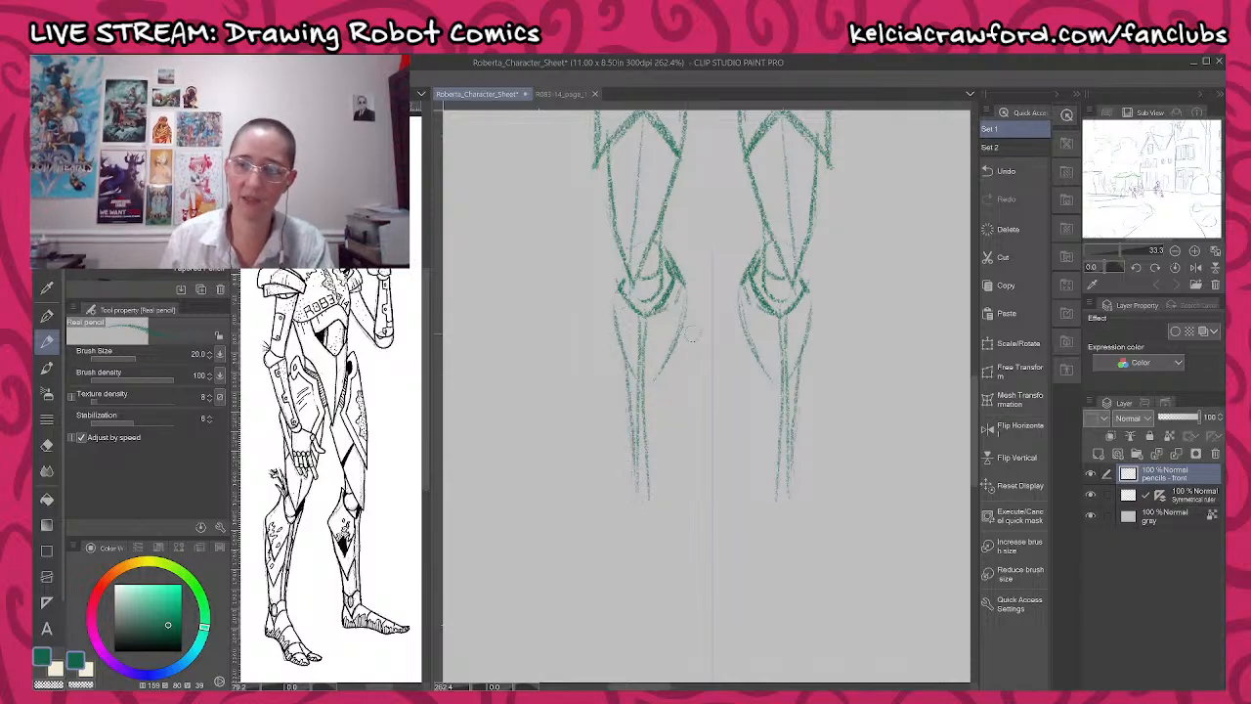
- Select the whole figure, scale it to 140% with its aspect ratio kept, and move it up on the page
scroll(691, 333, down, 6)
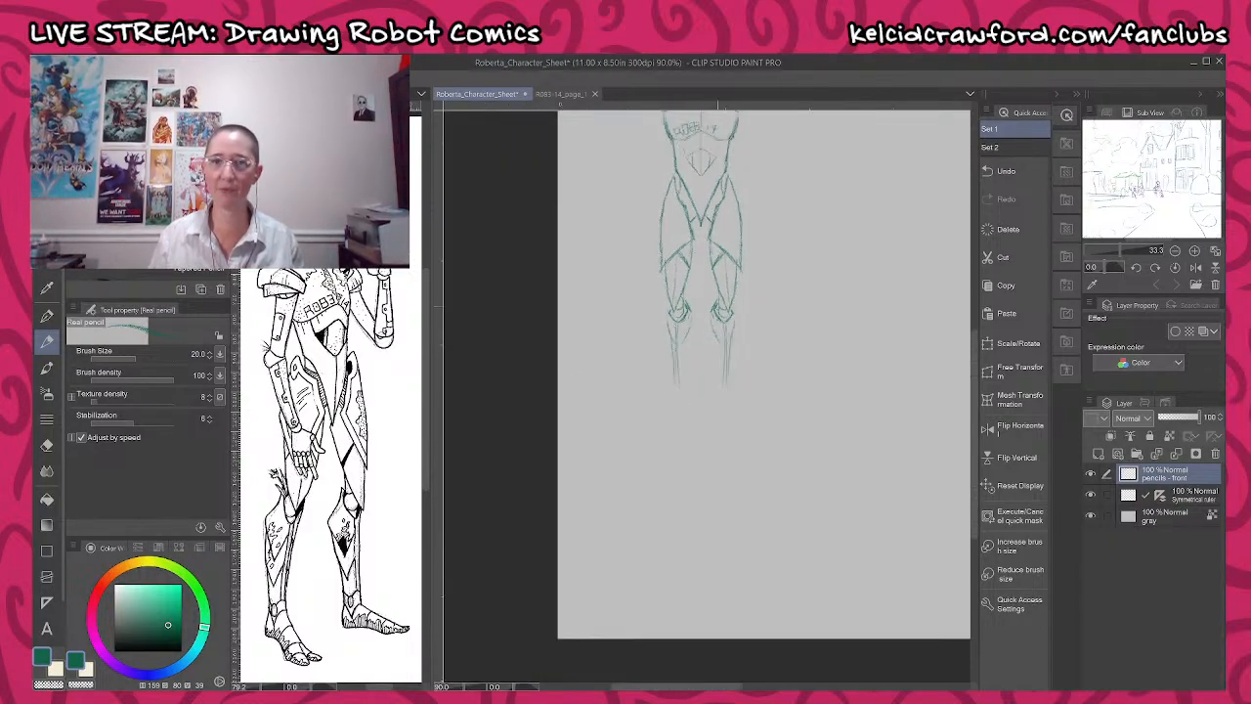
scroll(696, 423, down, 2)
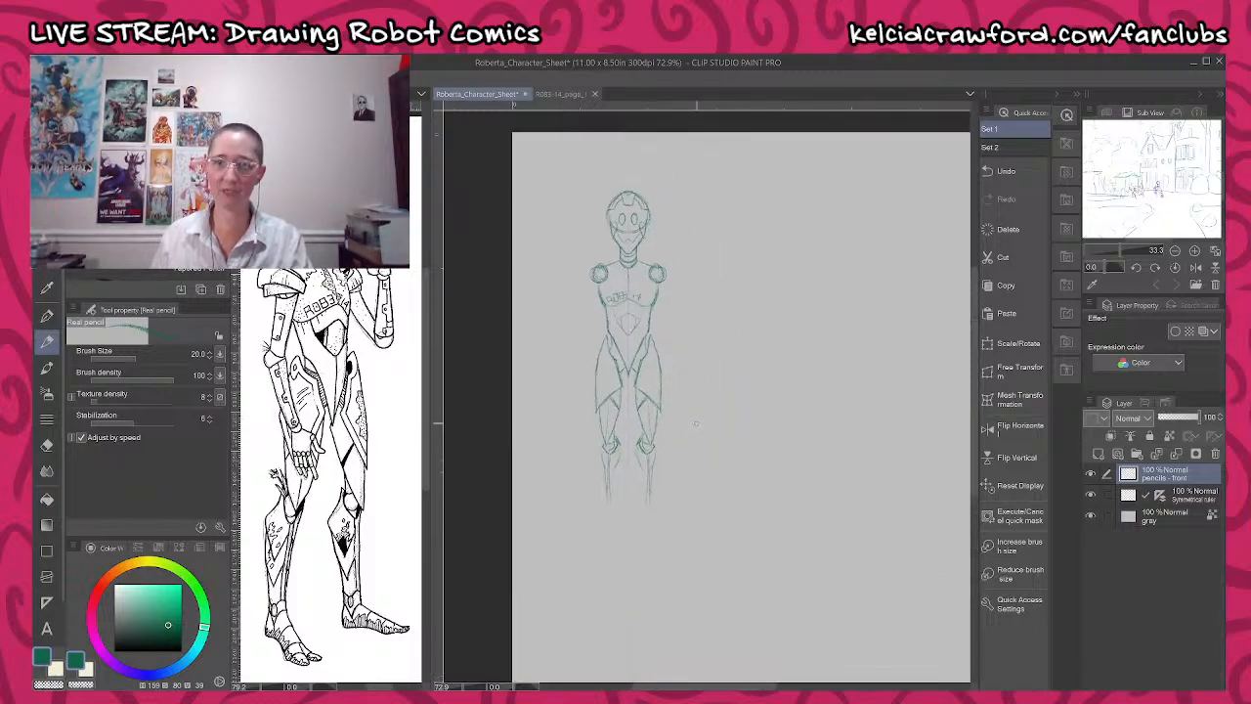
key(m)
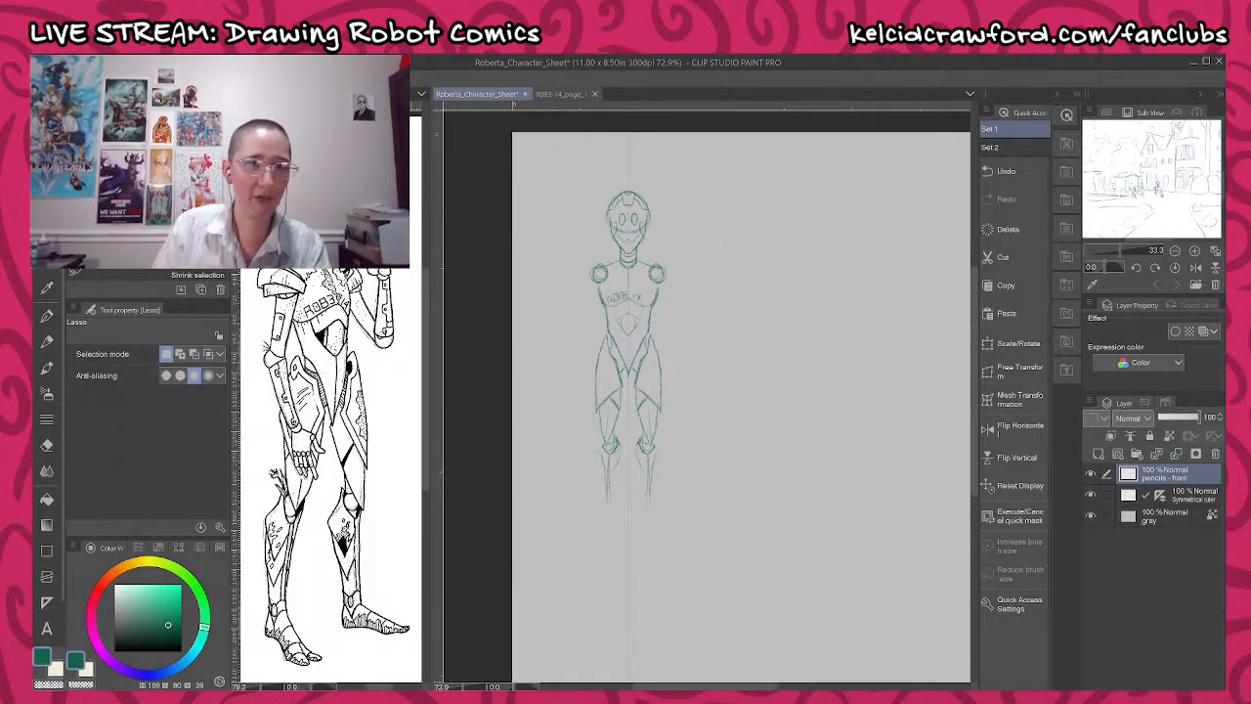
key(m)
mouse_move(684, 486)
mouse_down()
mouse_move(685, 533)
mouse_move(687, 518)
mouse_up()
click(674, 547)
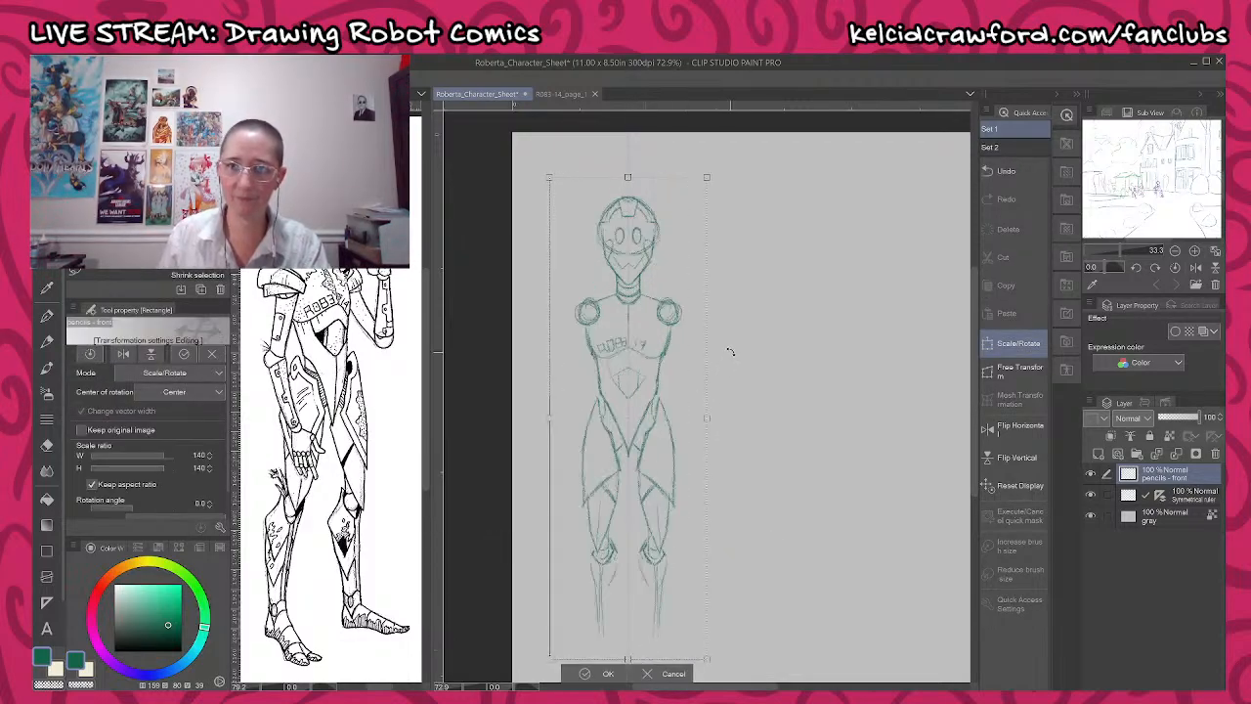
scroll(974, 328, down, 2)
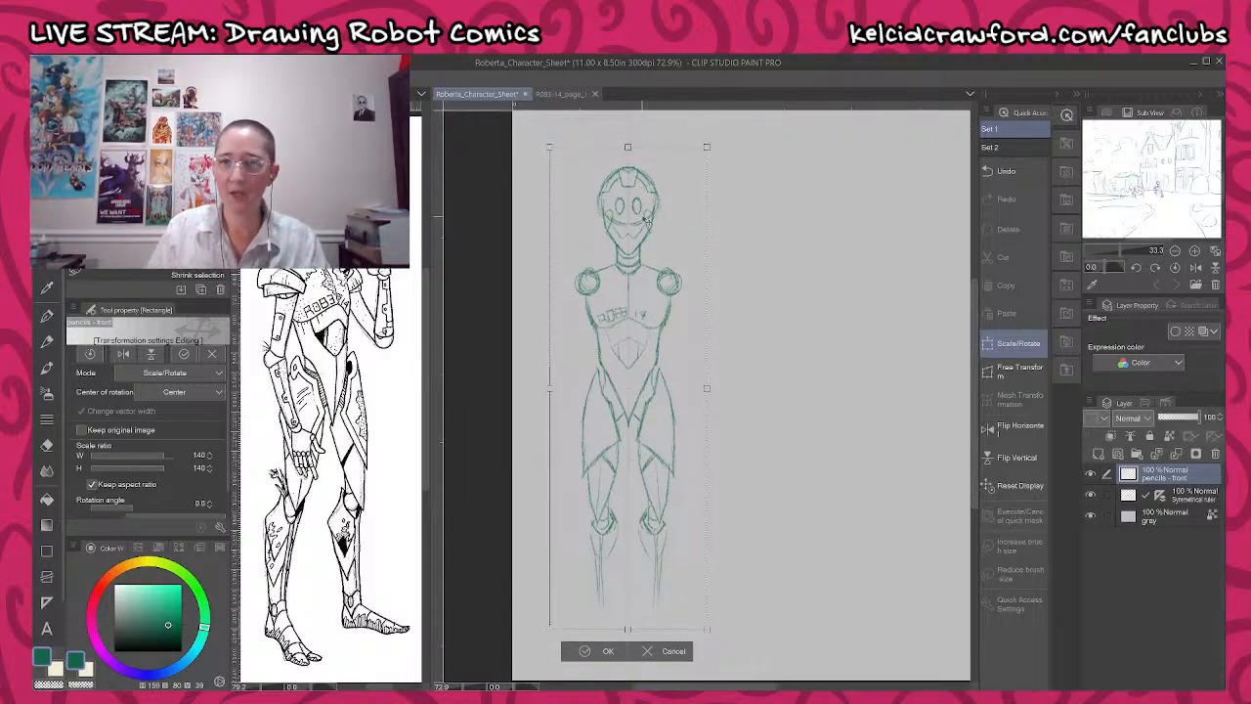
scroll(646, 215, down, 1)
drag(646, 209, 653, 206)
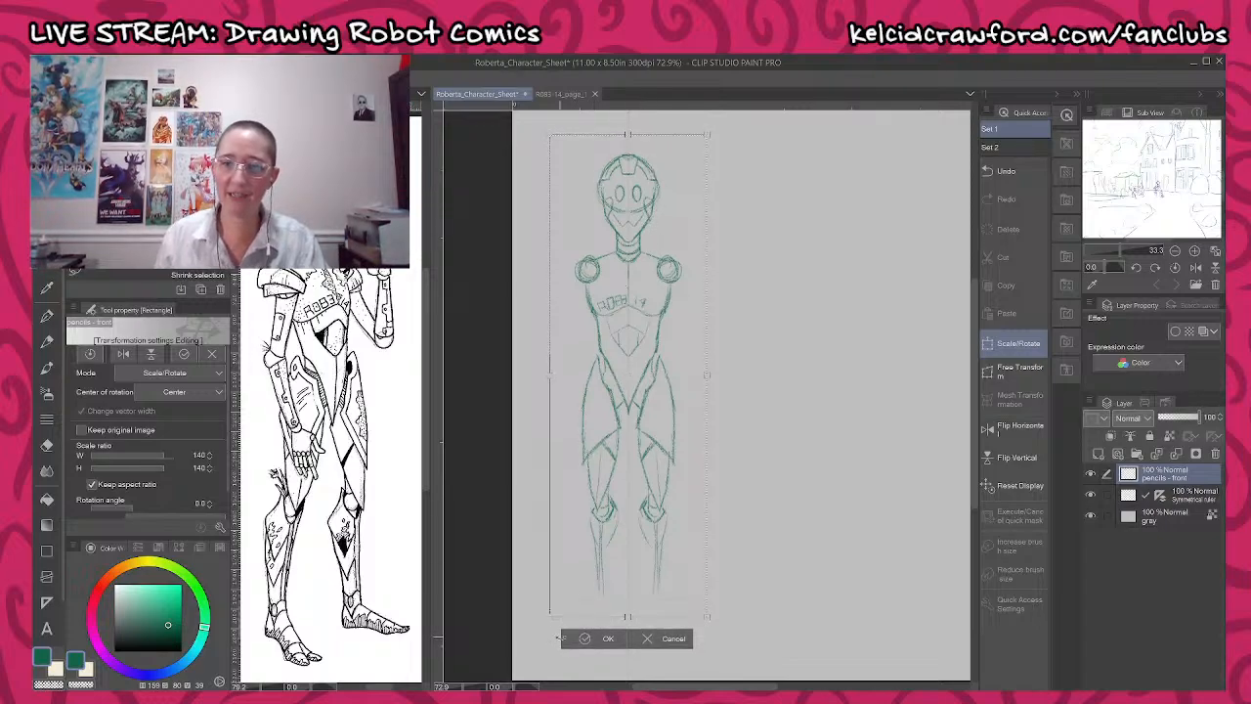
key(Return)
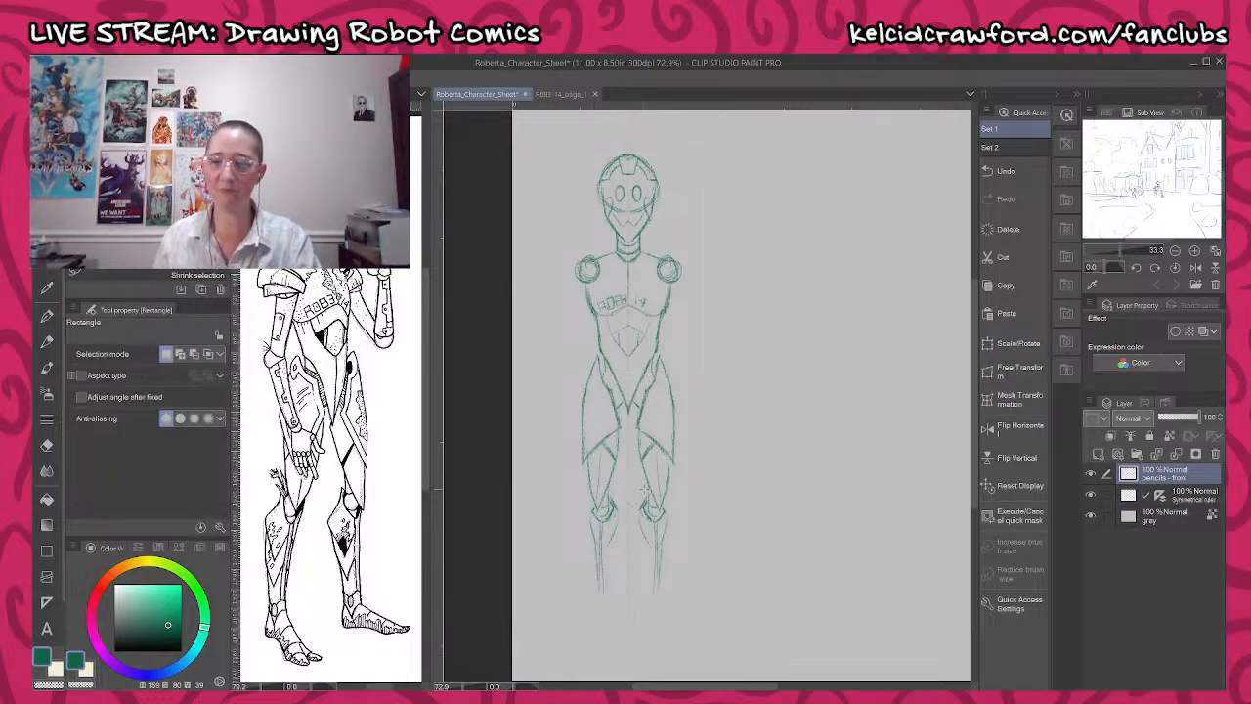
- Pencil angular shin plates on both lower legs, with crossing diagonals below the knees and pointed lower sections along the calves
key(p)
key(p)
scroll(604, 593, up, 6)
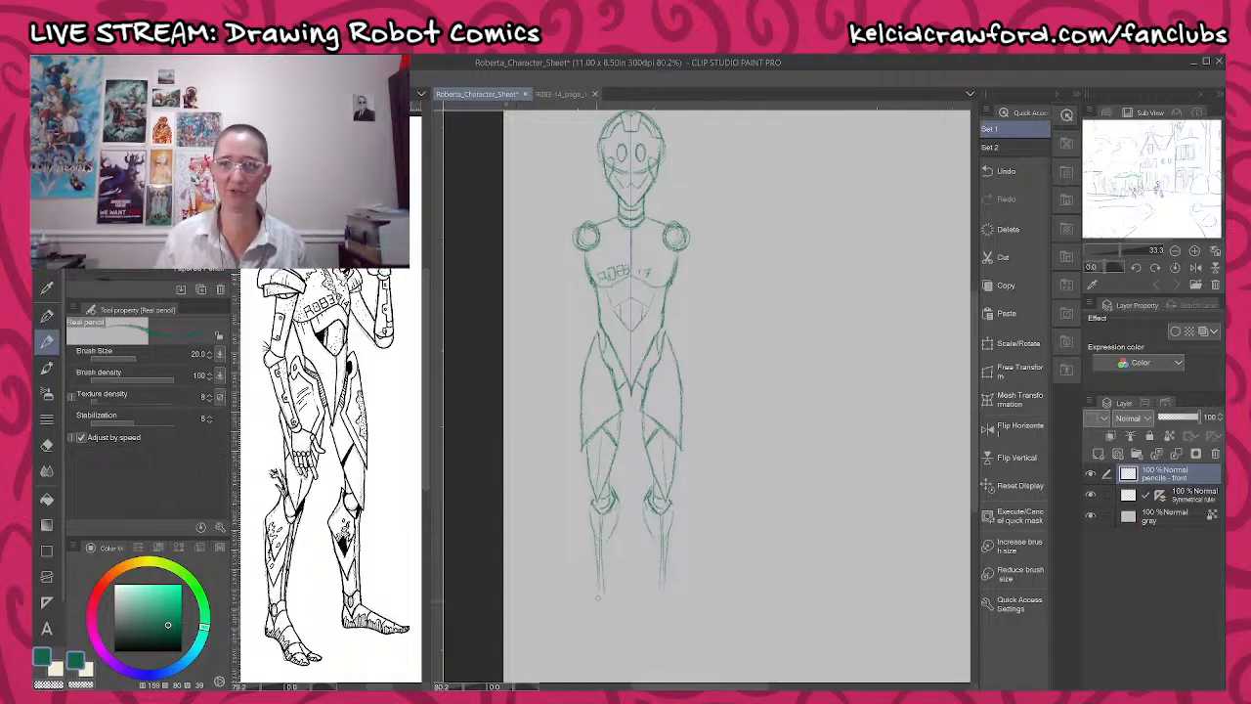
scroll(684, 560, up, 5)
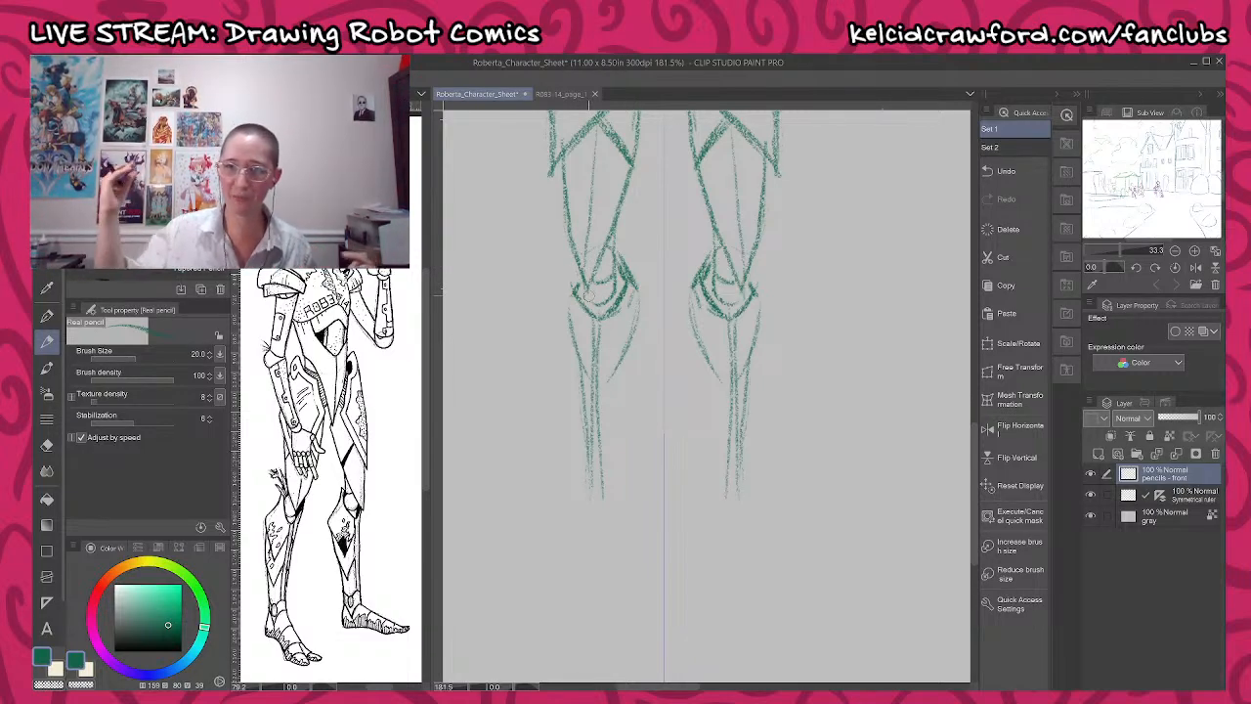
scroll(585, 455, up, 1)
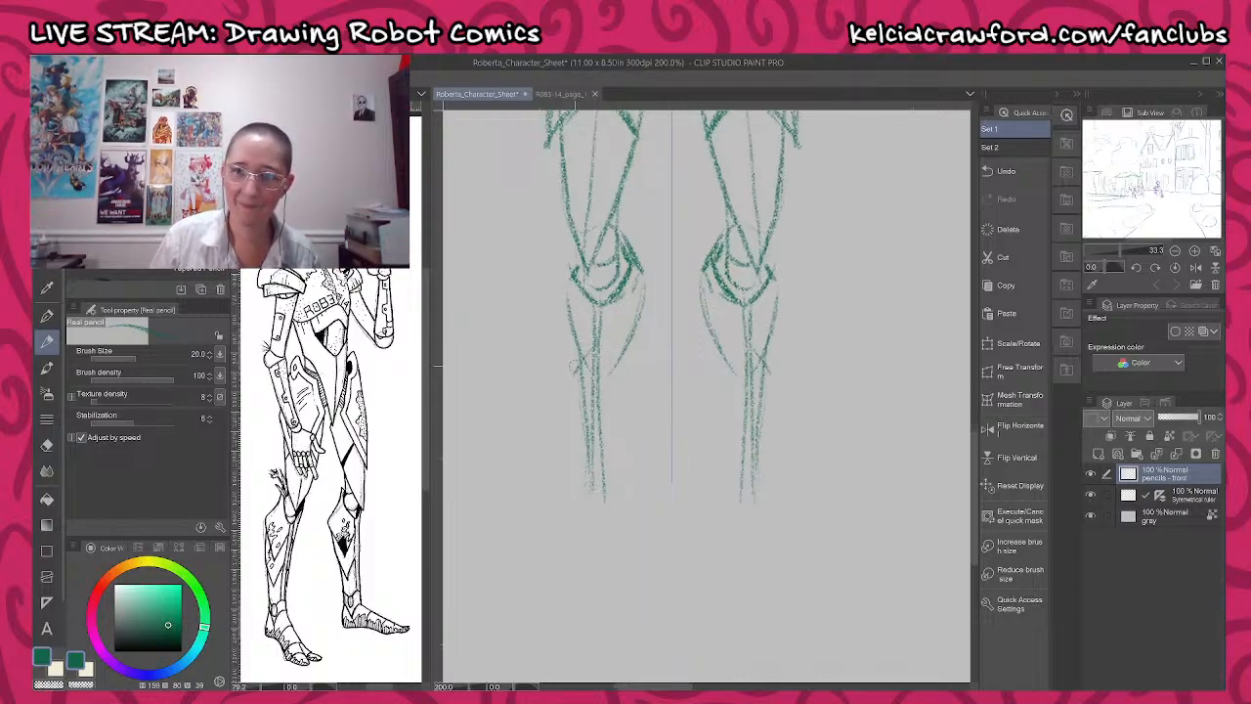
mouse_move(576, 259)
mouse_down()
mouse_move(559, 281)
mouse_move(569, 341)
mouse_move(633, 388)
mouse_move(646, 311)
mouse_move(632, 372)
mouse_up()
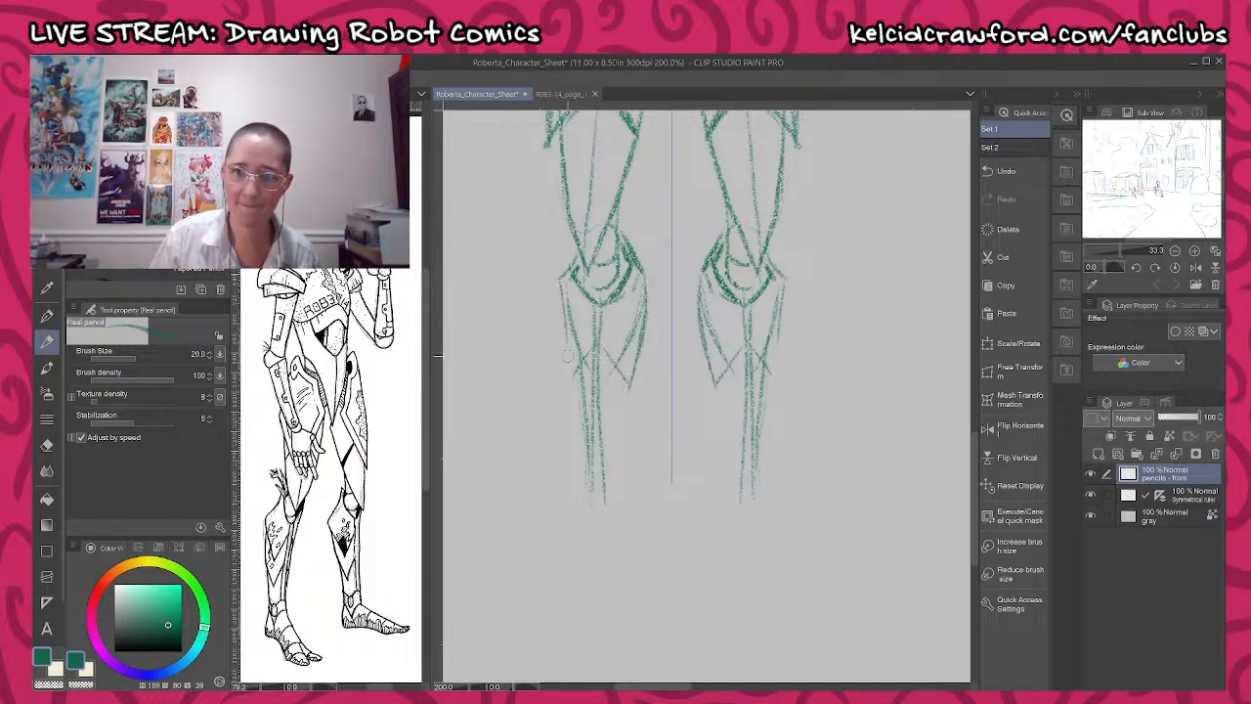
drag(564, 328, 577, 379)
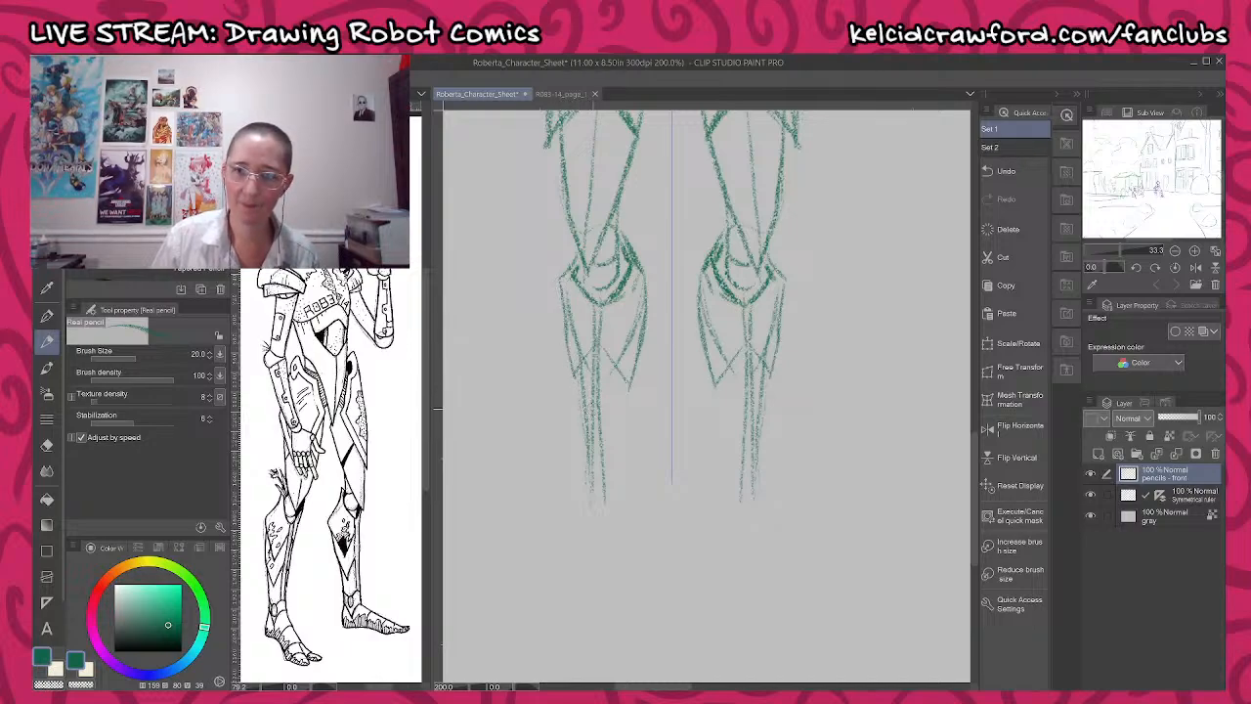
mouse_move(594, 397)
mouse_down()
mouse_move(578, 445)
mouse_move(573, 376)
mouse_up()
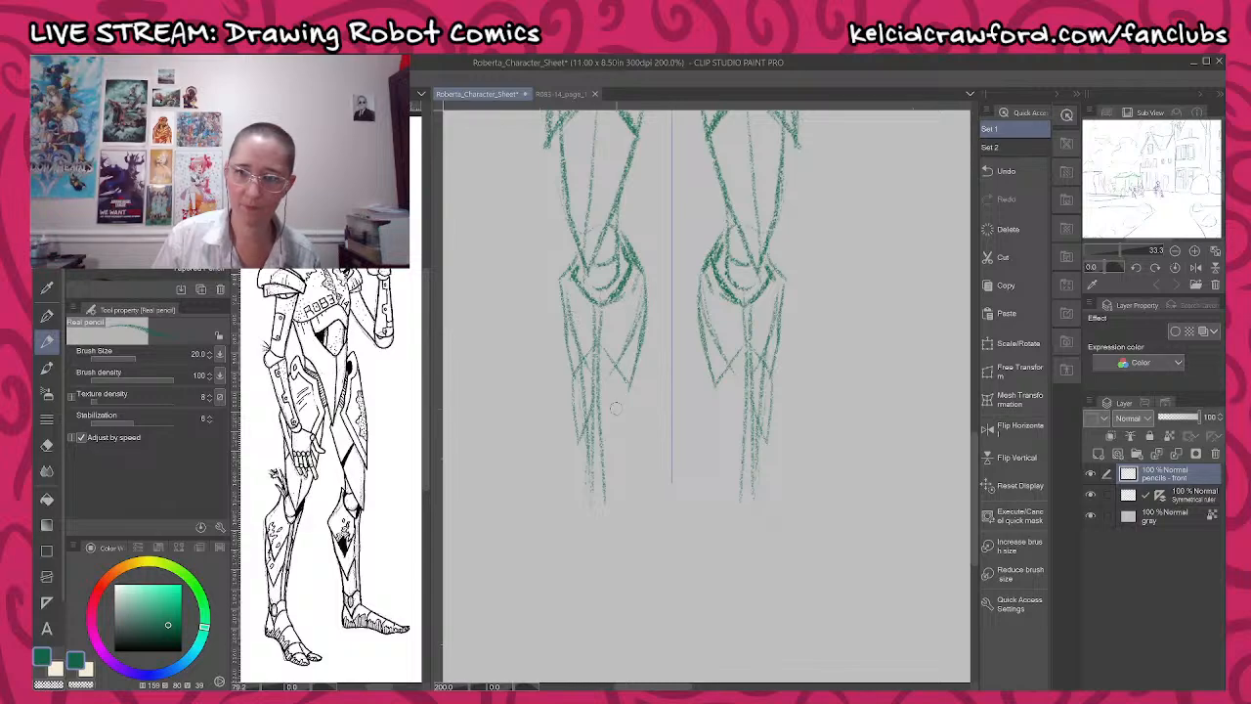
mouse_move(603, 415)
mouse_down()
mouse_move(619, 446)
mouse_move(630, 337)
mouse_move(625, 428)
mouse_up()
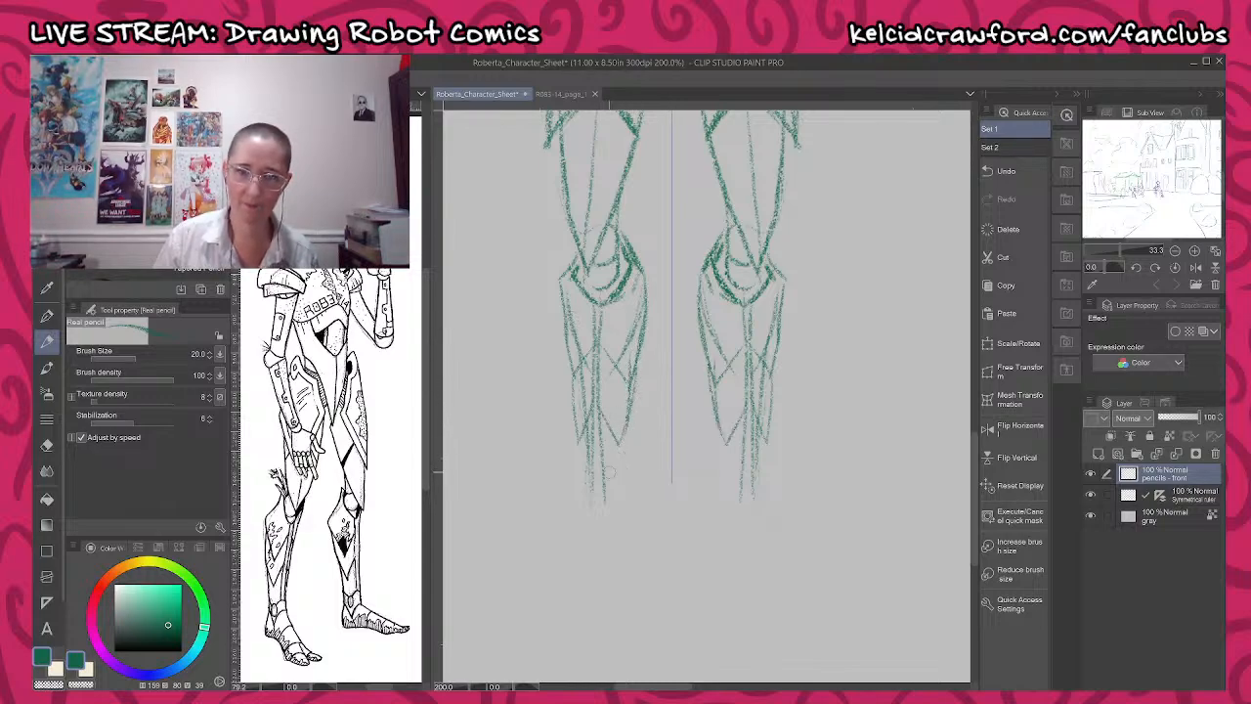
- Draw arched ankle joints with small inner knobs, and extend the lower-leg contours down to them with a short inner foot line
mouse_move(617, 512)
mouse_down()
mouse_move(616, 534)
mouse_move(596, 505)
mouse_move(614, 532)
mouse_up()
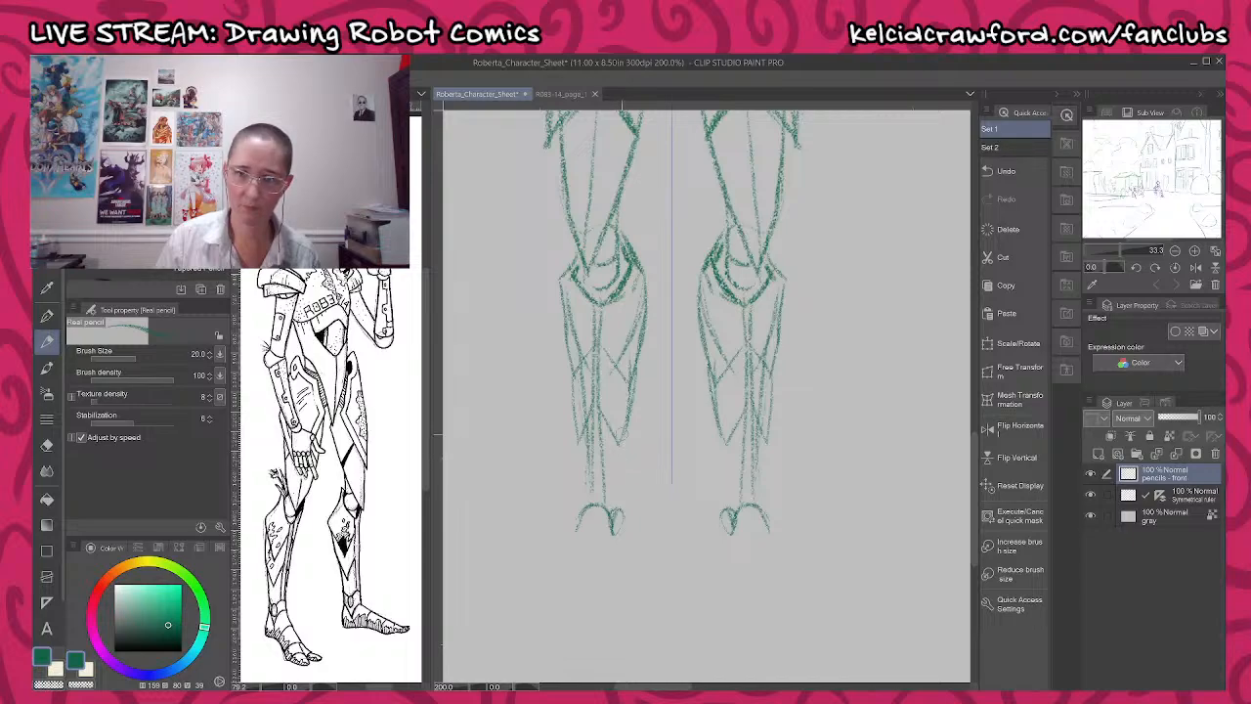
drag(626, 435, 621, 513)
mouse_move(577, 439)
mouse_down()
mouse_move(583, 511)
mouse_move(584, 496)
mouse_up()
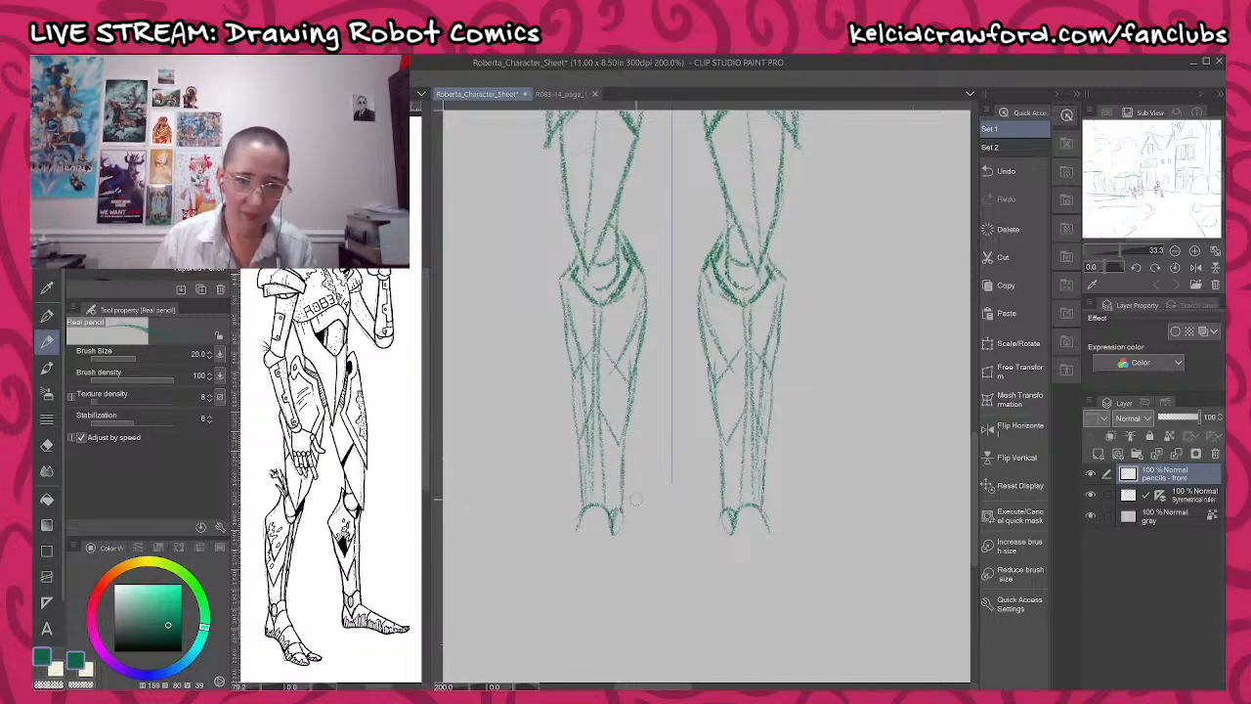
mouse_move(639, 544)
mouse_down()
mouse_move(642, 422)
mouse_move(629, 450)
mouse_up()
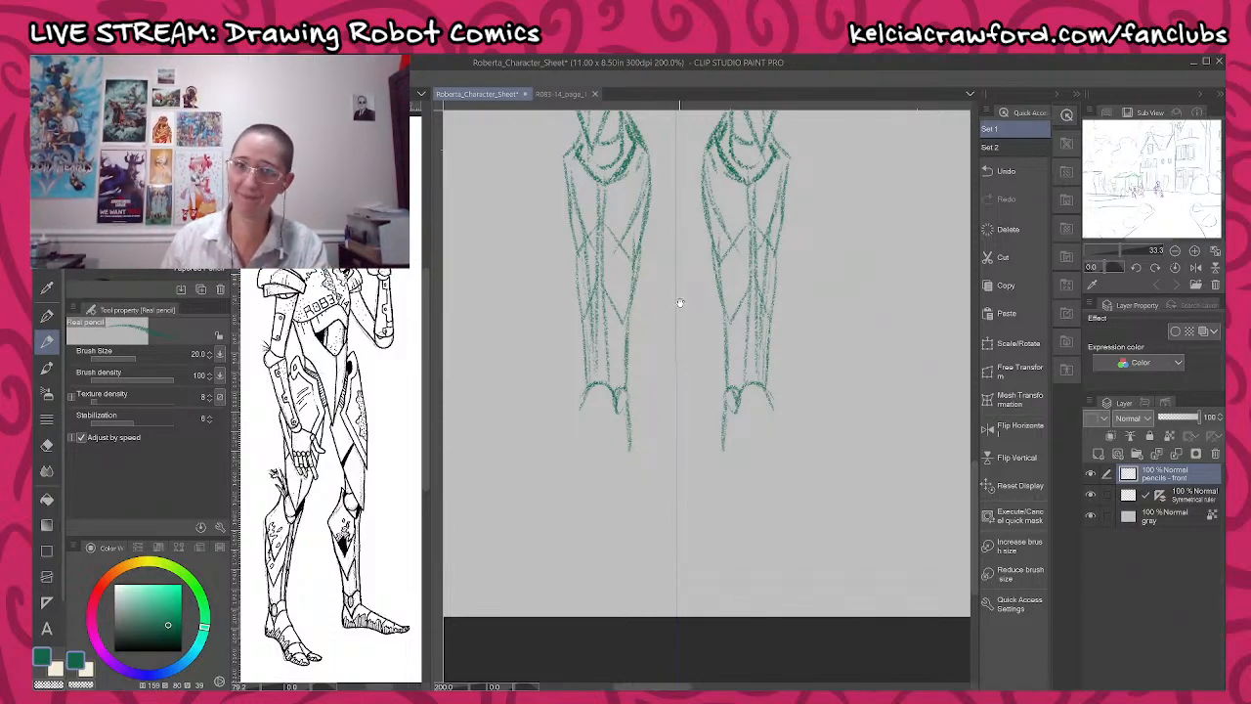
- Erase the round shoulder joints on both sides of the torso
drag(678, 303, 659, 506)
drag(648, 349, 667, 584)
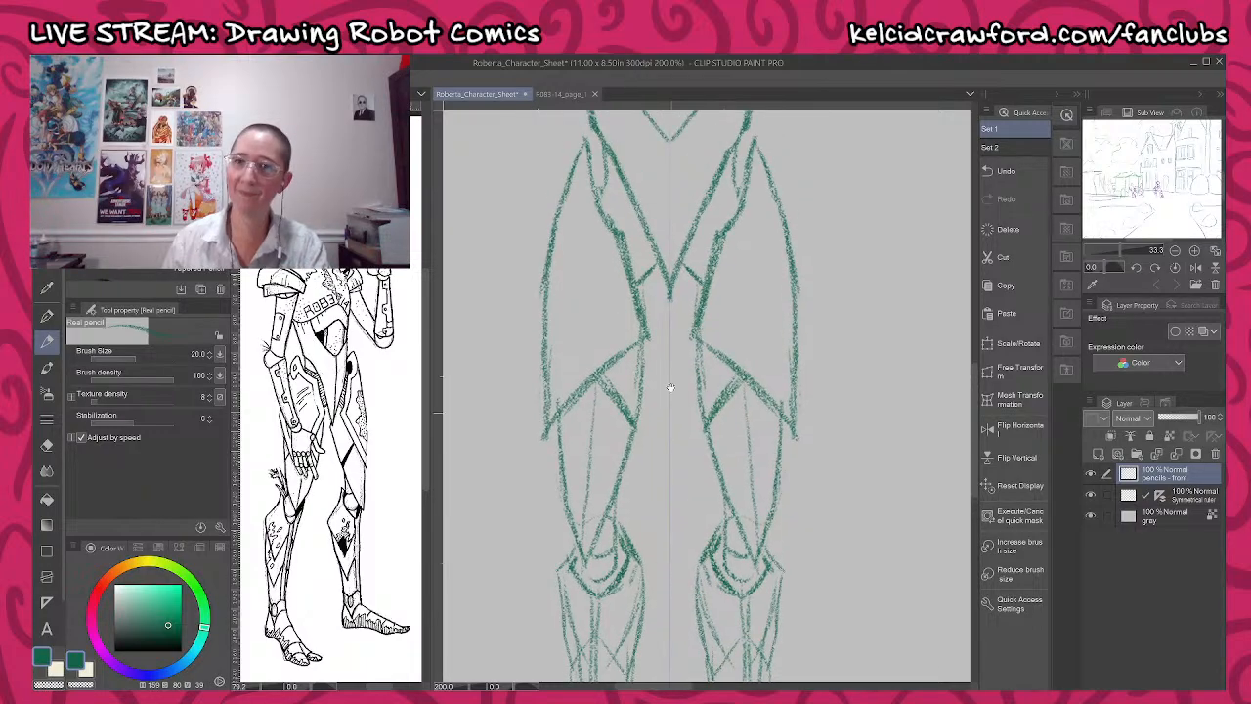
drag(674, 388, 768, 679)
drag(617, 346, 700, 387)
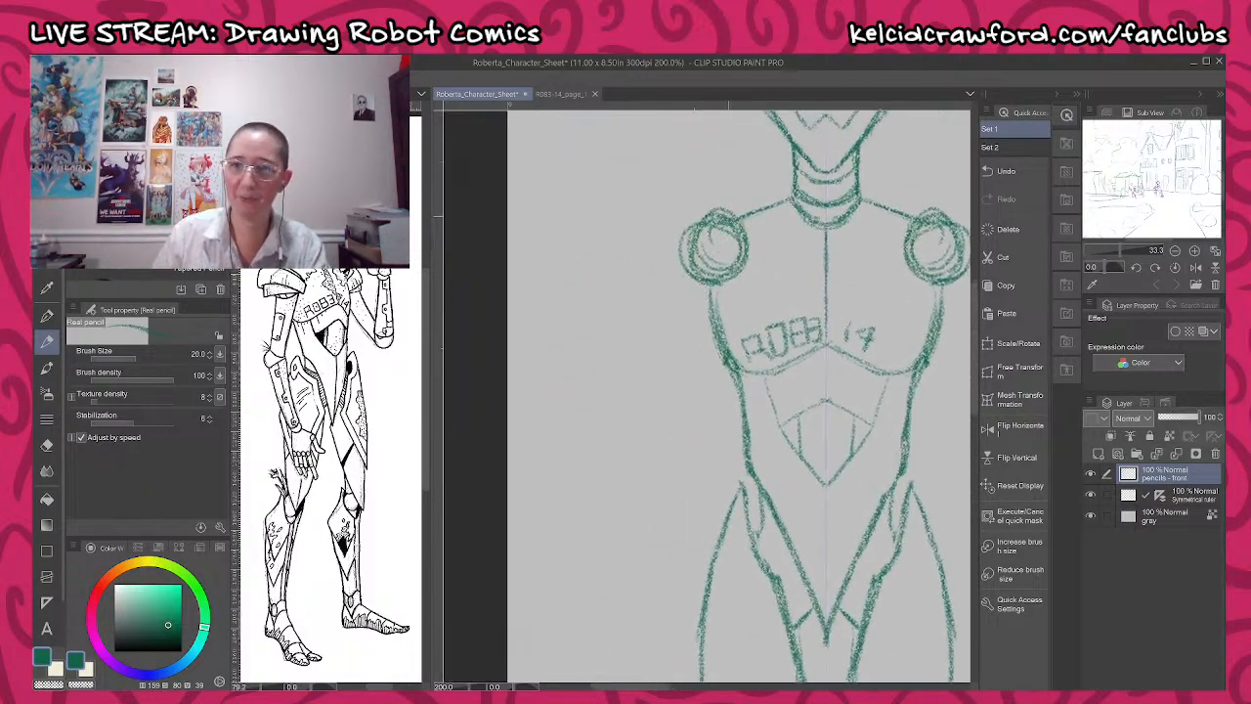
mouse_move(725, 212)
mouse_down()
mouse_move(684, 232)
mouse_move(677, 260)
mouse_up()
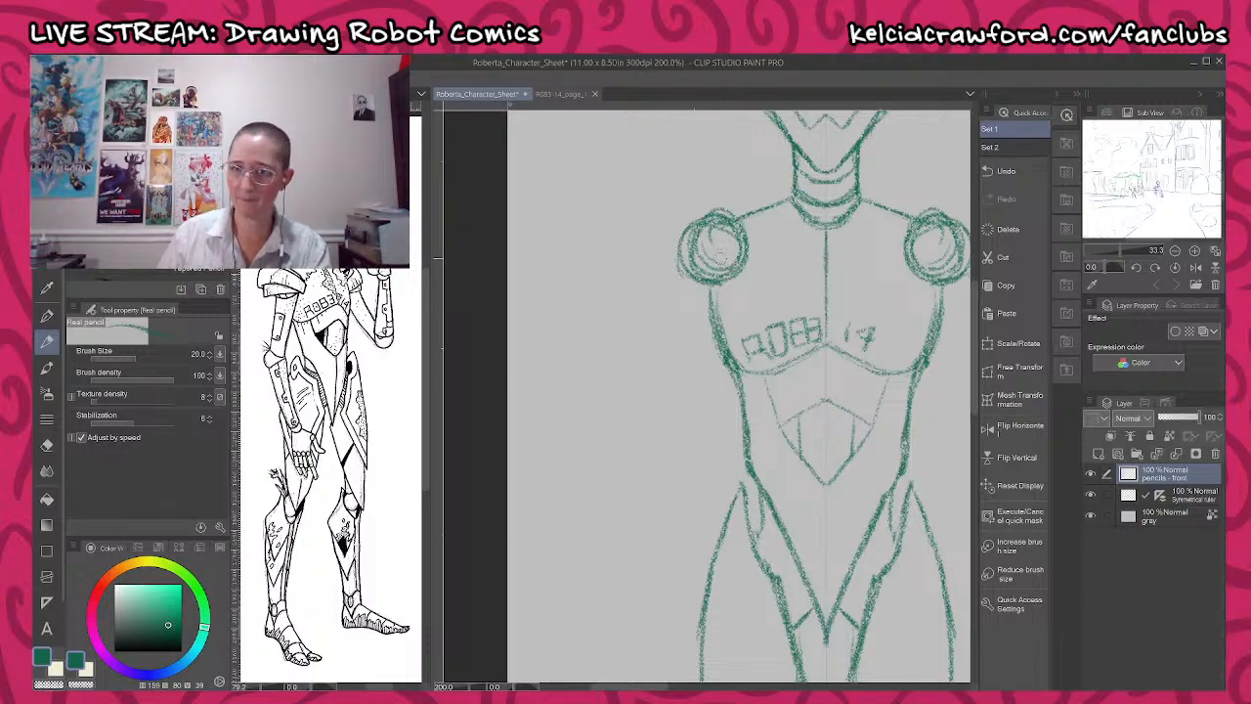
mouse_move(747, 235)
mouse_down()
mouse_move(735, 277)
mouse_move(739, 225)
mouse_move(727, 274)
mouse_move(731, 213)
mouse_move(702, 227)
mouse_move(678, 256)
mouse_move(707, 235)
mouse_move(710, 276)
mouse_up()
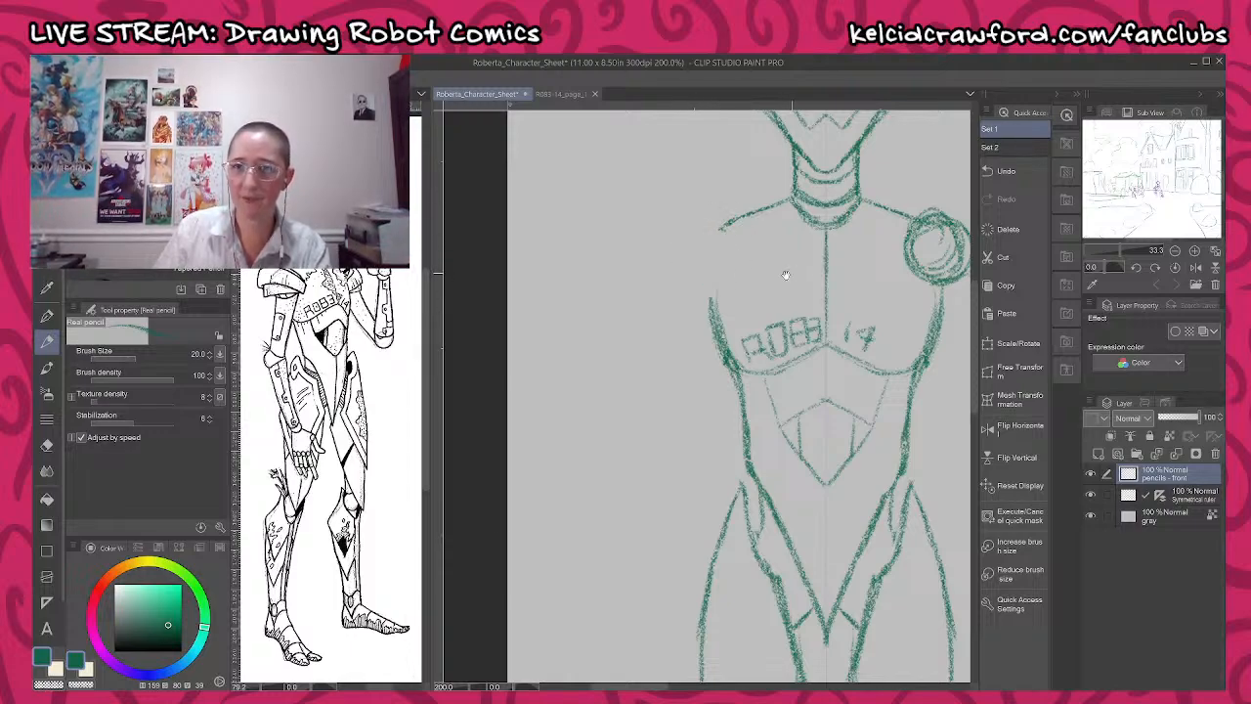
drag(786, 275, 667, 298)
mouse_move(794, 242)
mouse_down()
mouse_move(794, 292)
mouse_move(808, 280)
mouse_move(833, 298)
mouse_move(852, 286)
mouse_move(847, 259)
mouse_move(806, 234)
mouse_move(796, 280)
mouse_up()
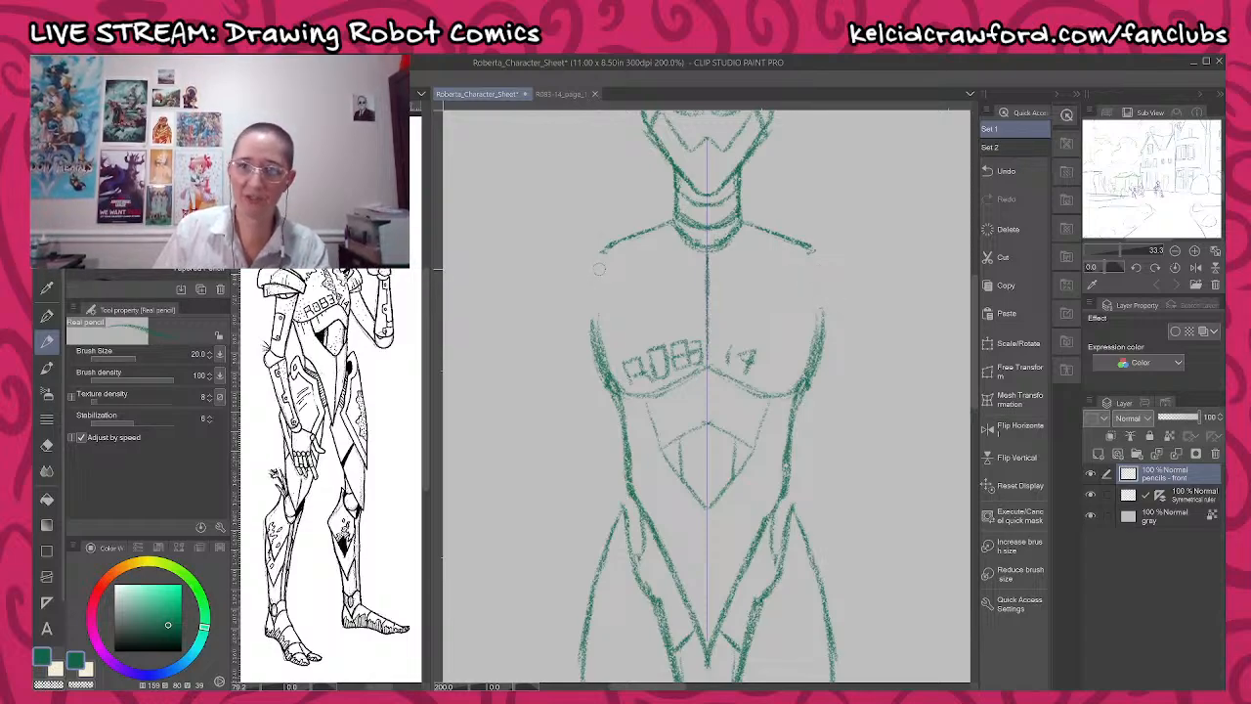
- Draw the chest's curved armhole edges, rounded shoulder caps, and upper arms ending in curved lower edges at the elbows
drag(600, 260, 594, 327)
mouse_move(598, 283)
mouse_down()
mouse_move(594, 337)
mouse_move(604, 264)
mouse_move(553, 288)
mouse_move(590, 323)
mouse_move(553, 256)
mouse_move(607, 242)
mouse_move(555, 286)
mouse_move(584, 326)
mouse_move(548, 477)
mouse_move(582, 457)
mouse_move(594, 428)
mouse_up()
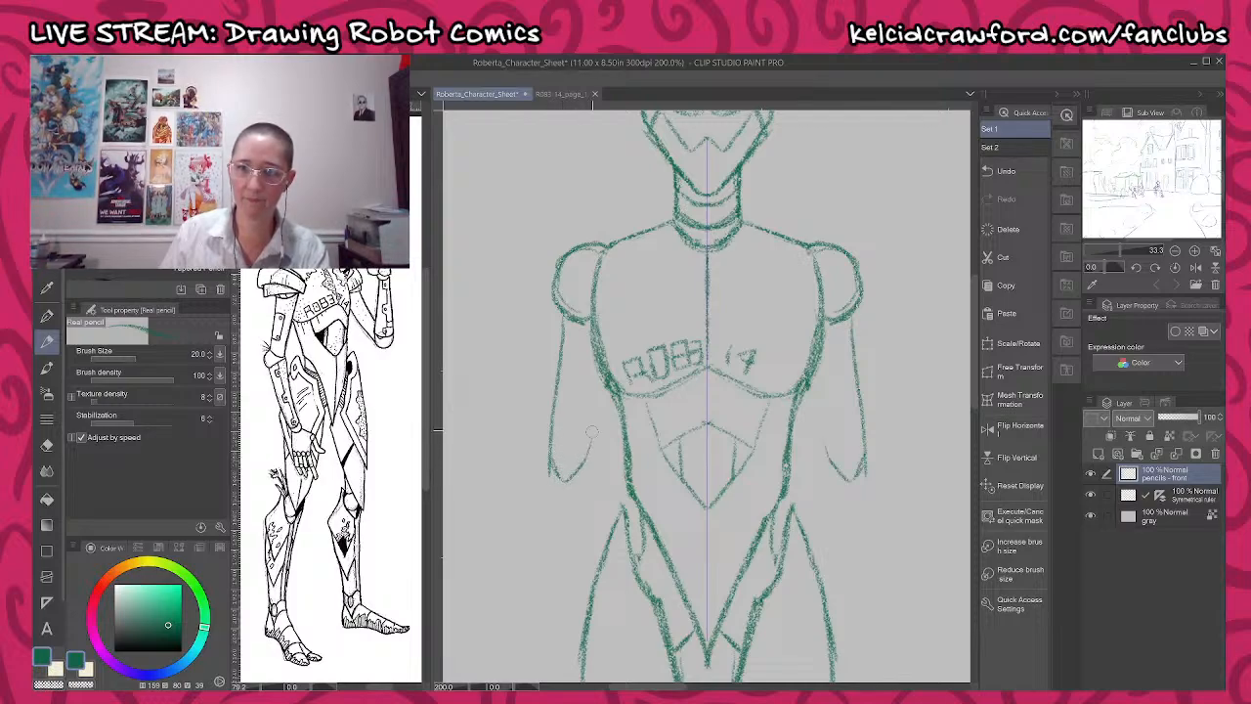
mouse_move(600, 376)
mouse_down()
mouse_move(580, 459)
mouse_move(597, 410)
mouse_up()
mouse_move(598, 404)
mouse_down()
mouse_move(586, 457)
mouse_move(556, 477)
mouse_move(549, 461)
mouse_move(596, 469)
mouse_move(587, 490)
mouse_up()
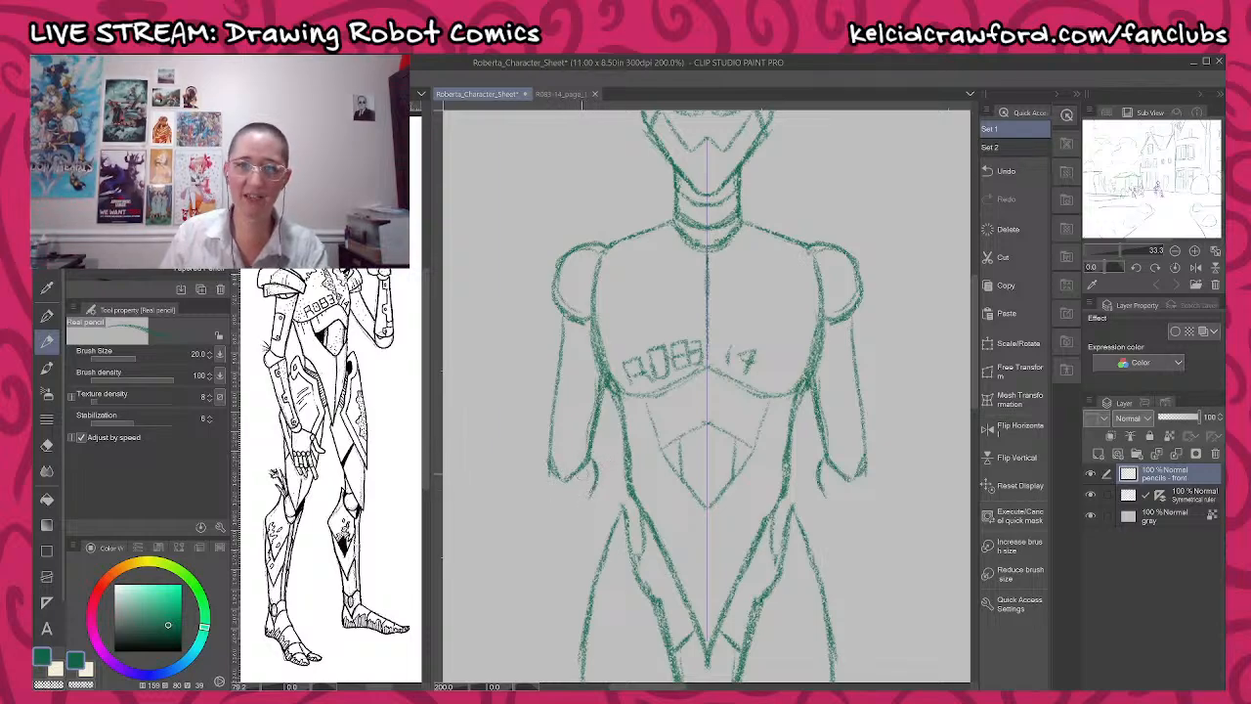
- Add flared, pointed elbow contours below both upper arms and strengthen the upper arms' outer contours
drag(566, 549, 580, 425)
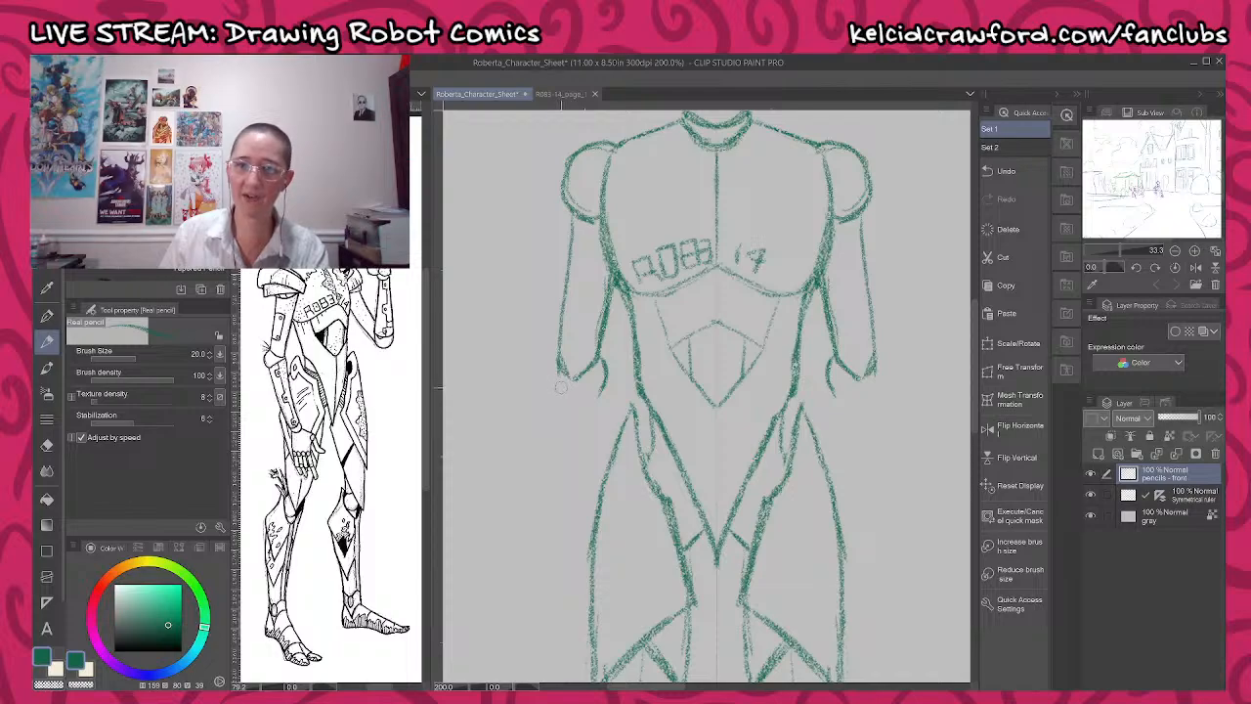
mouse_move(553, 381)
mouse_down()
mouse_move(593, 399)
mouse_move(569, 382)
mouse_move(553, 393)
mouse_up()
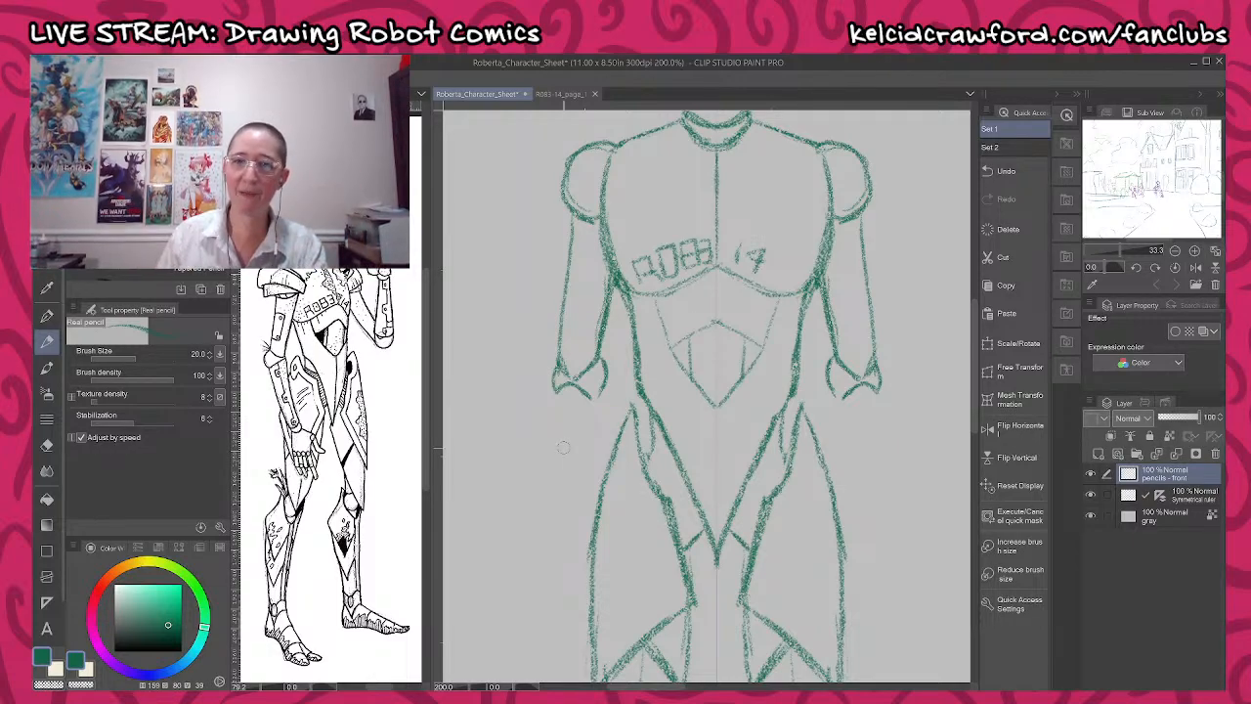
drag(875, 362, 869, 295)
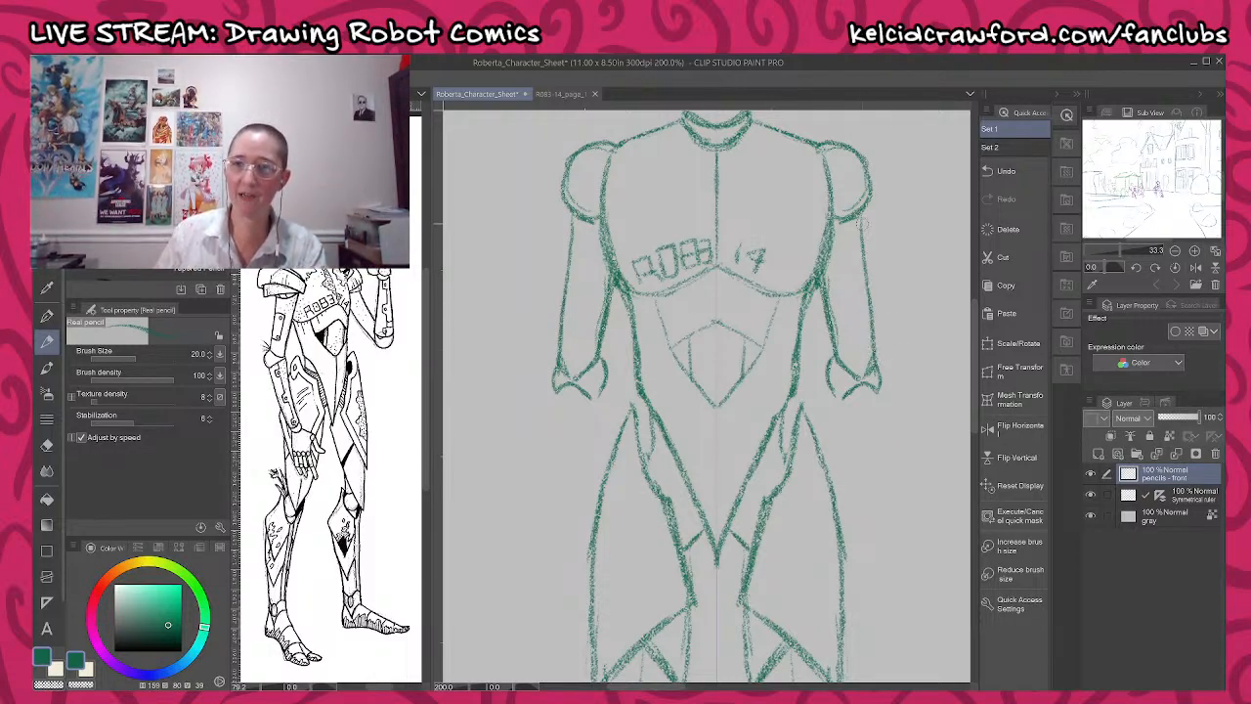
drag(862, 217, 880, 389)
scroll(704, 452, down, 3)
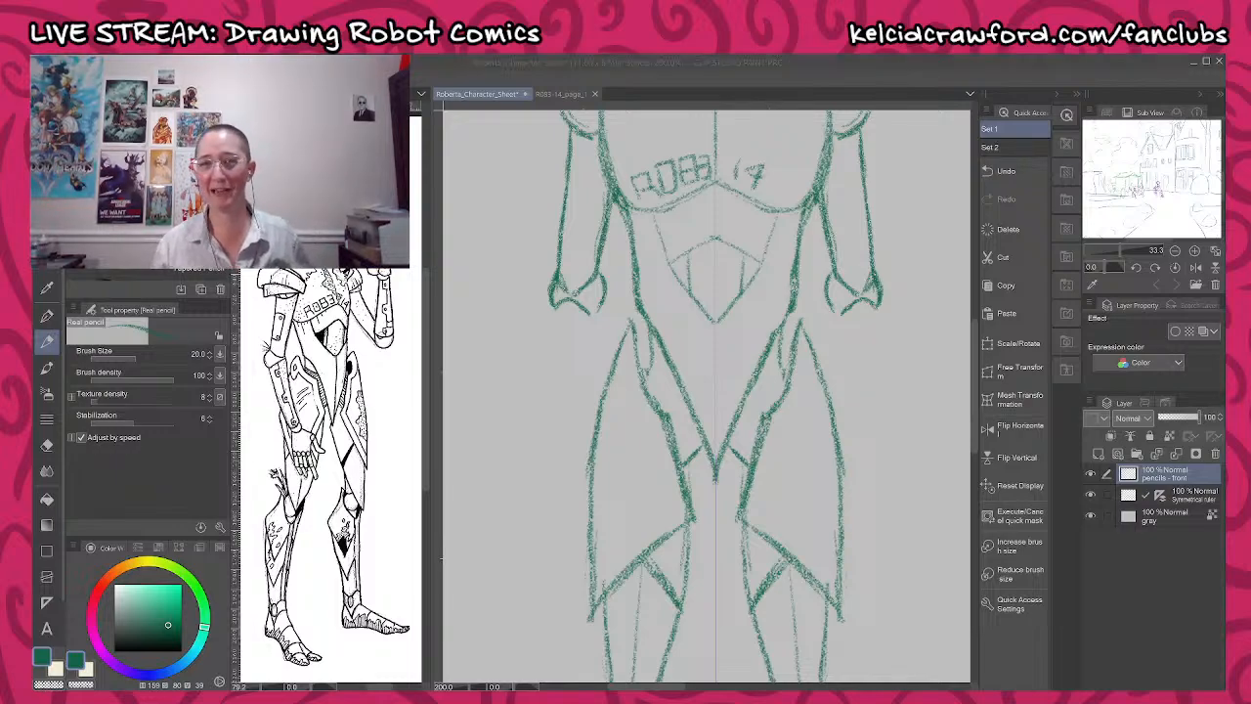
- Draw tapering forearm contours below both elbows, close the inner sides of the elbow joints, and strengthen the forearm lines
click(776, 612)
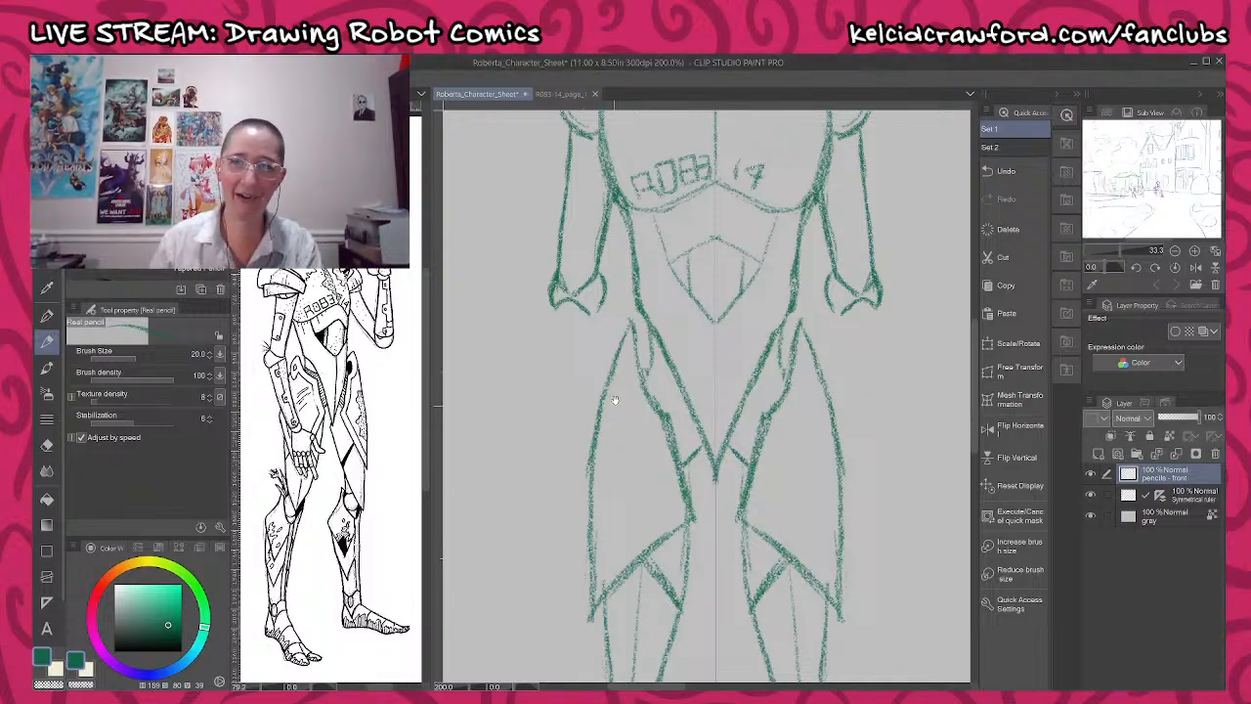
drag(614, 399, 622, 349)
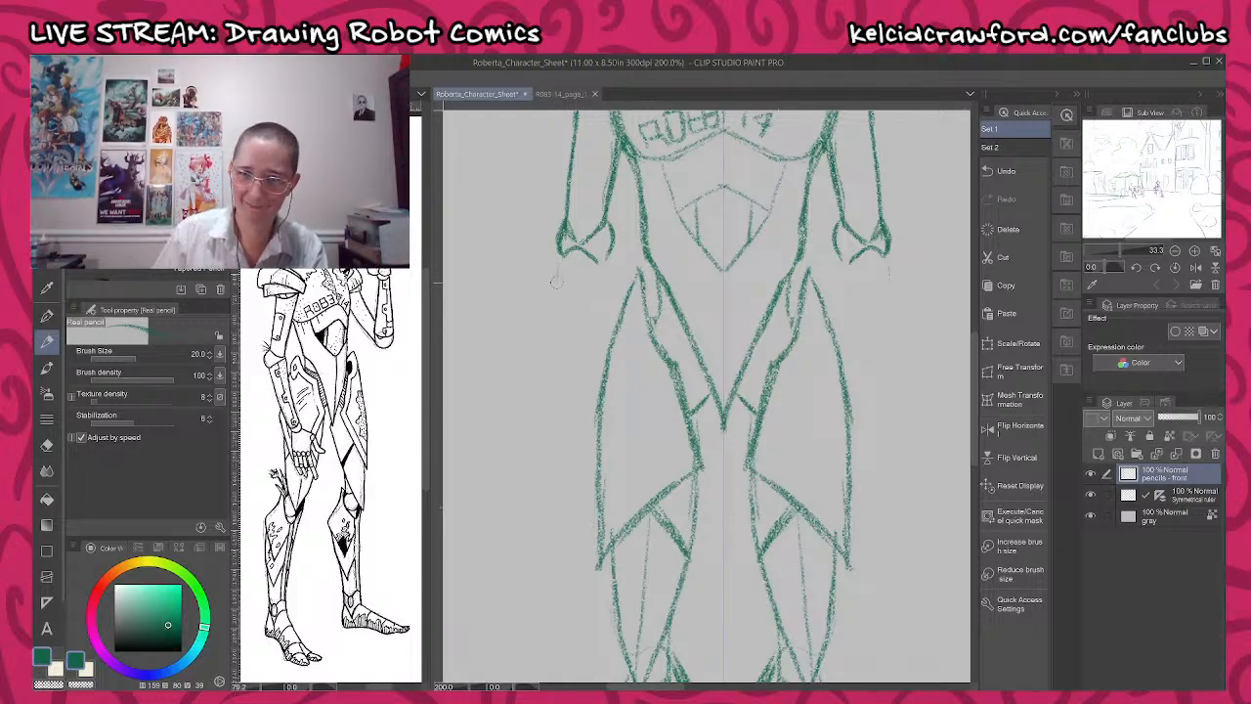
drag(559, 258, 540, 422)
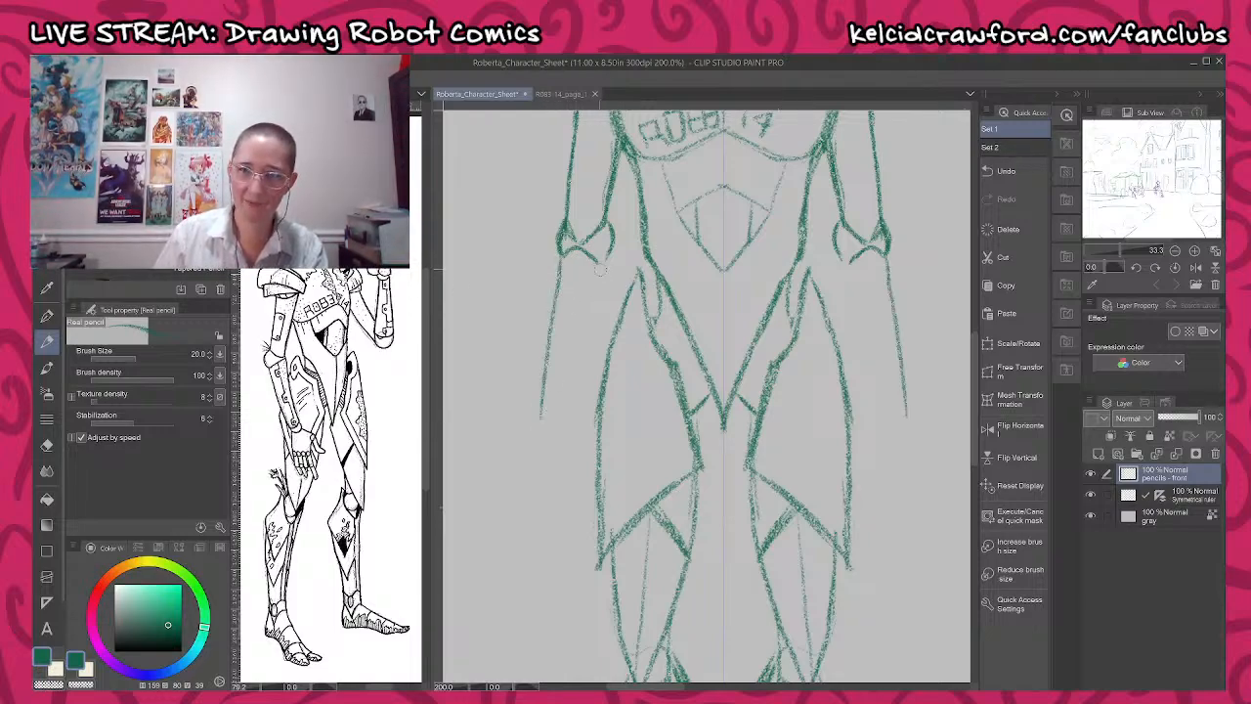
drag(600, 271, 579, 423)
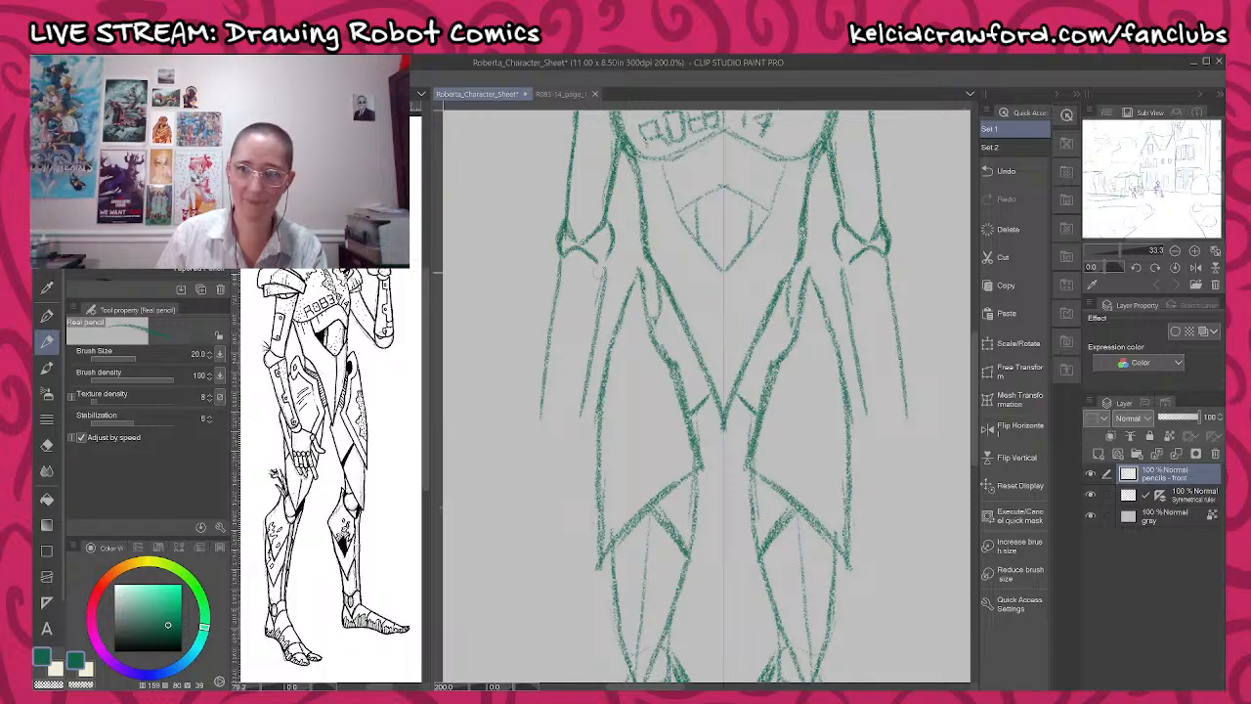
mouse_move(595, 260)
mouse_down()
mouse_move(606, 265)
mouse_move(564, 250)
mouse_move(603, 262)
mouse_move(612, 245)
mouse_move(606, 261)
mouse_up()
mouse_move(602, 217)
mouse_down()
mouse_move(605, 268)
mouse_move(588, 238)
mouse_move(573, 240)
mouse_move(608, 221)
mouse_up()
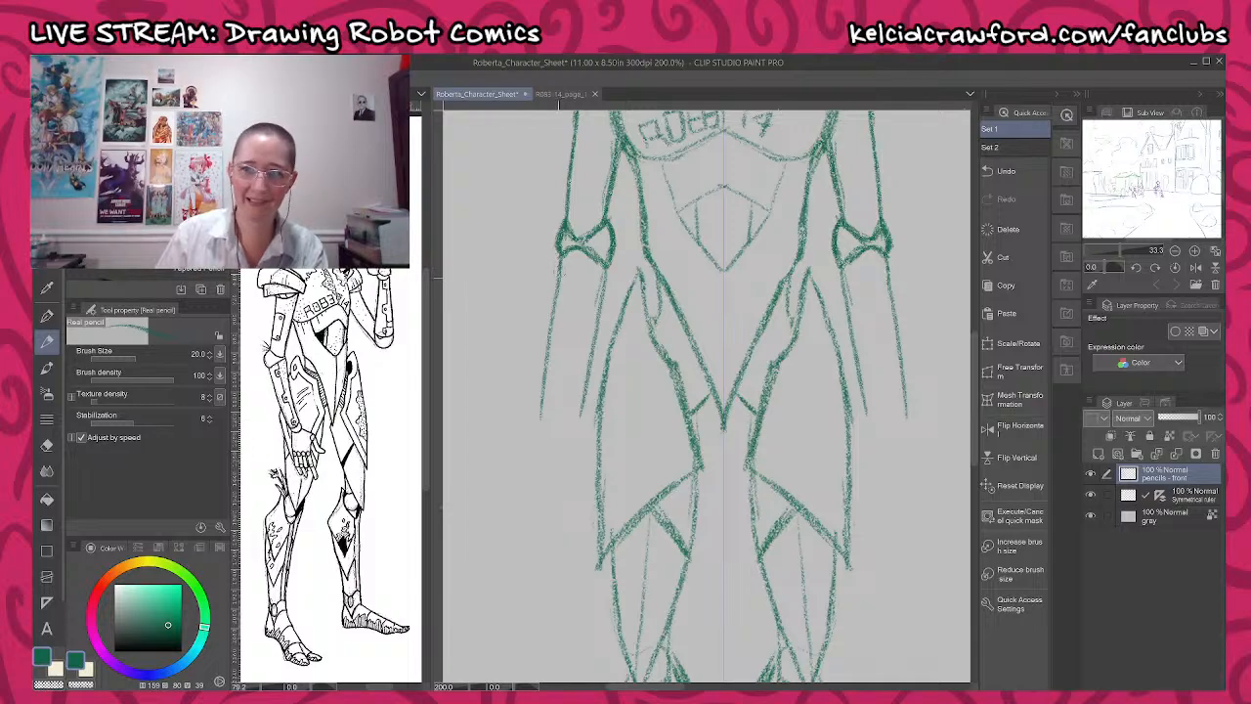
drag(559, 260, 540, 418)
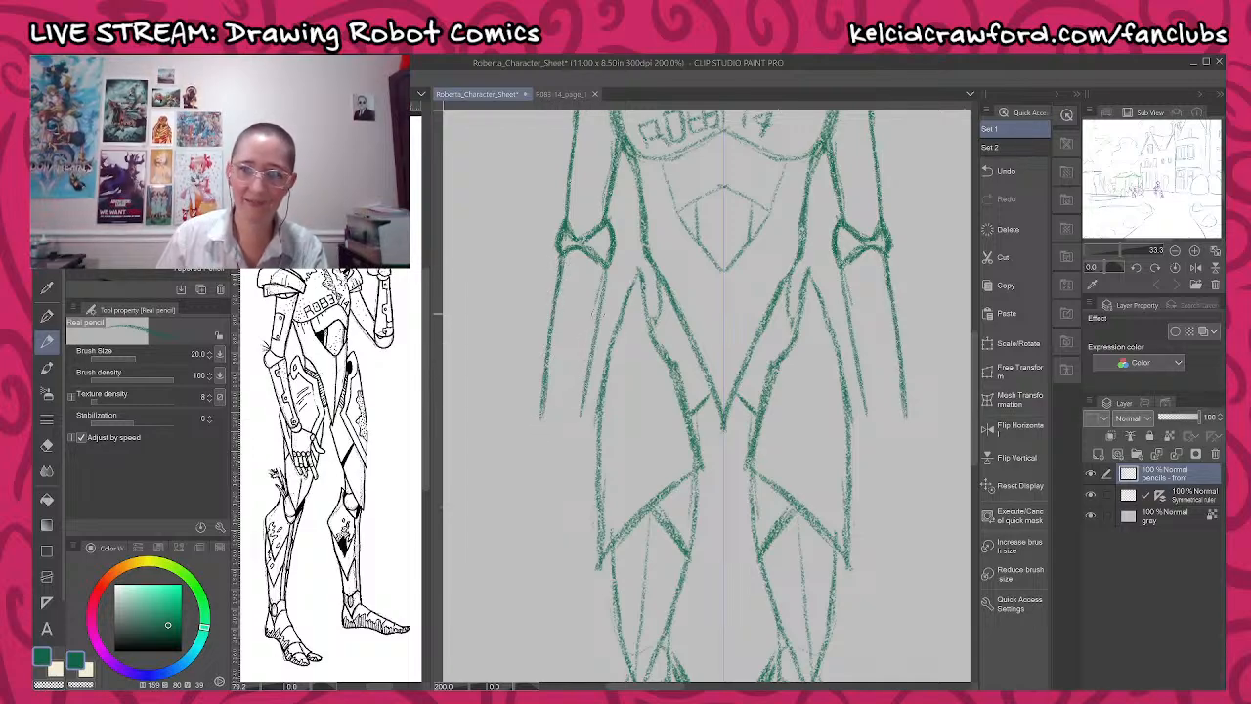
drag(610, 278, 567, 421)
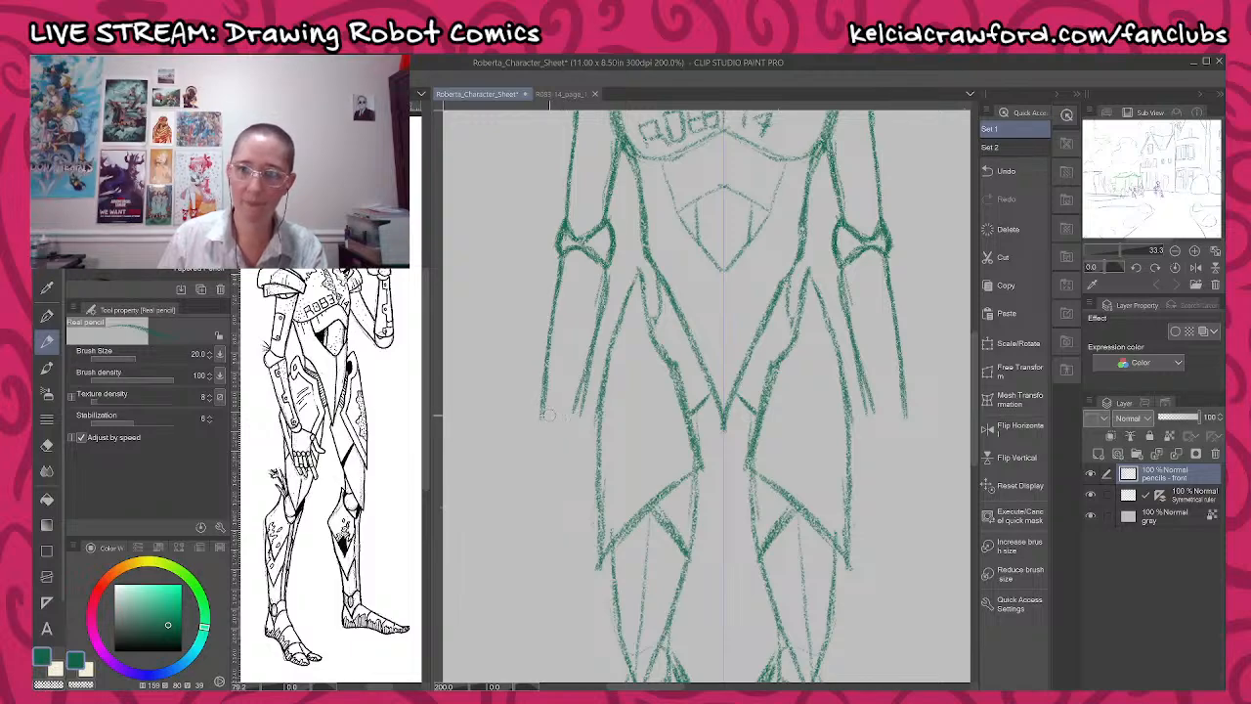
- Add rounded wrist joints below the forearms and sketch blocky hands with thumb curves, small knuckle arcs and a short palm line
mouse_move(548, 414)
mouse_down()
mouse_move(575, 414)
mouse_move(544, 429)
mouse_move(573, 439)
mouse_move(545, 422)
mouse_move(563, 445)
mouse_up()
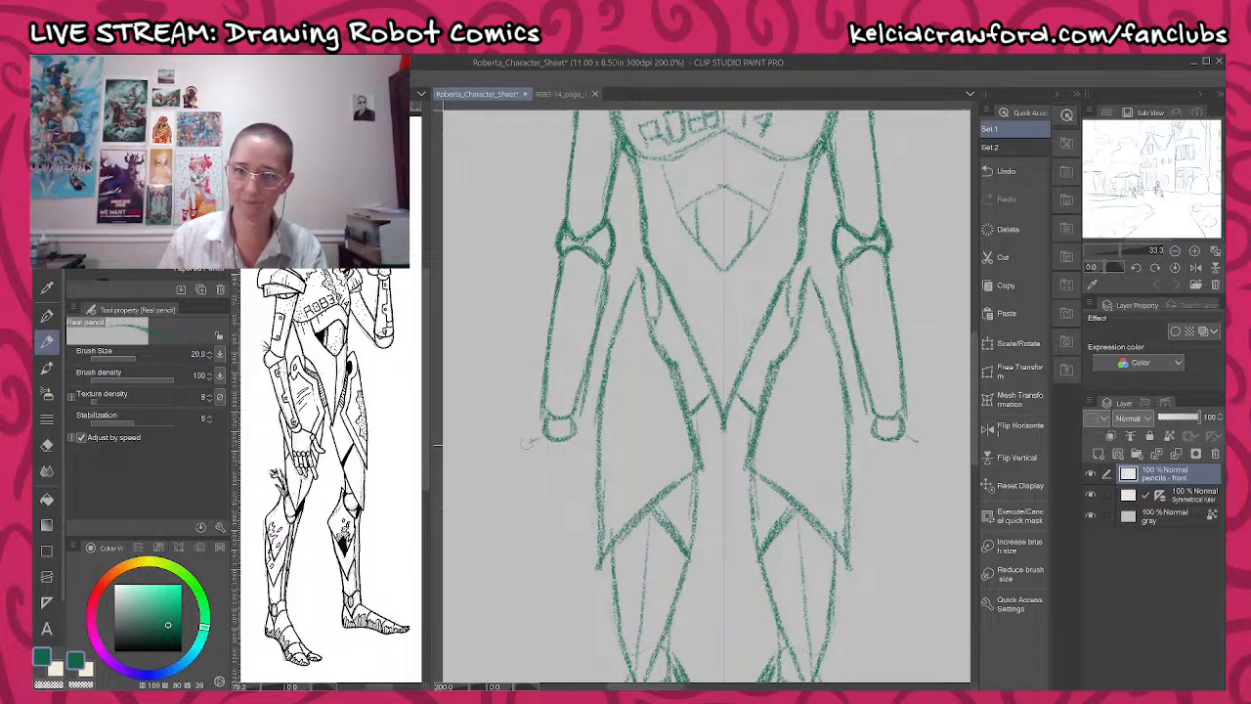
mouse_move(533, 440)
mouse_down()
mouse_move(516, 451)
mouse_move(584, 448)
mouse_up()
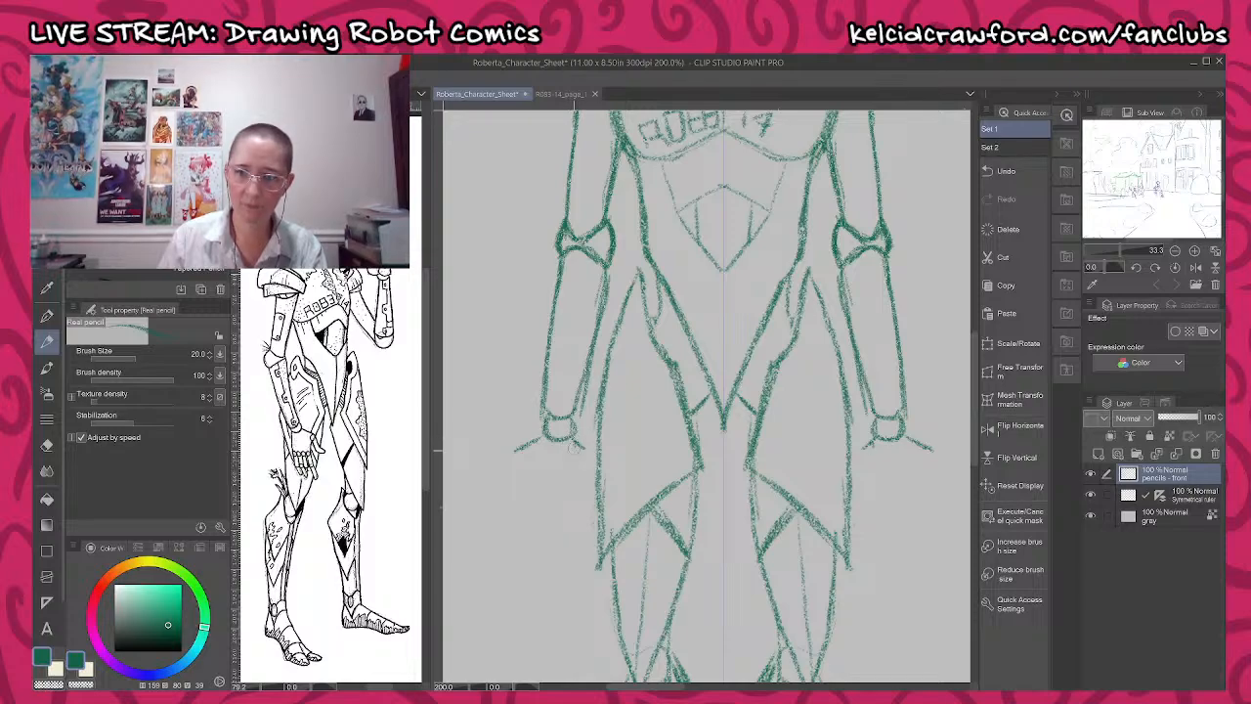
drag(577, 439, 569, 491)
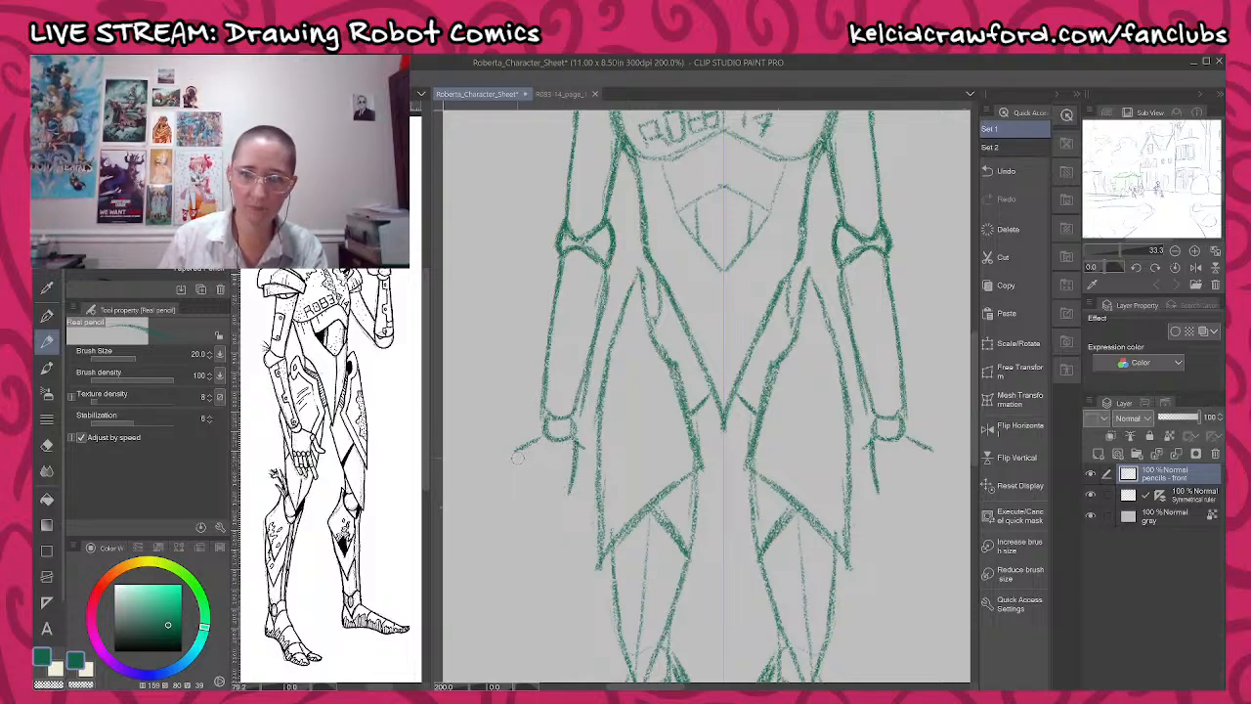
mouse_move(518, 455)
mouse_down()
mouse_move(519, 486)
mouse_move(569, 492)
mouse_move(526, 498)
mouse_up()
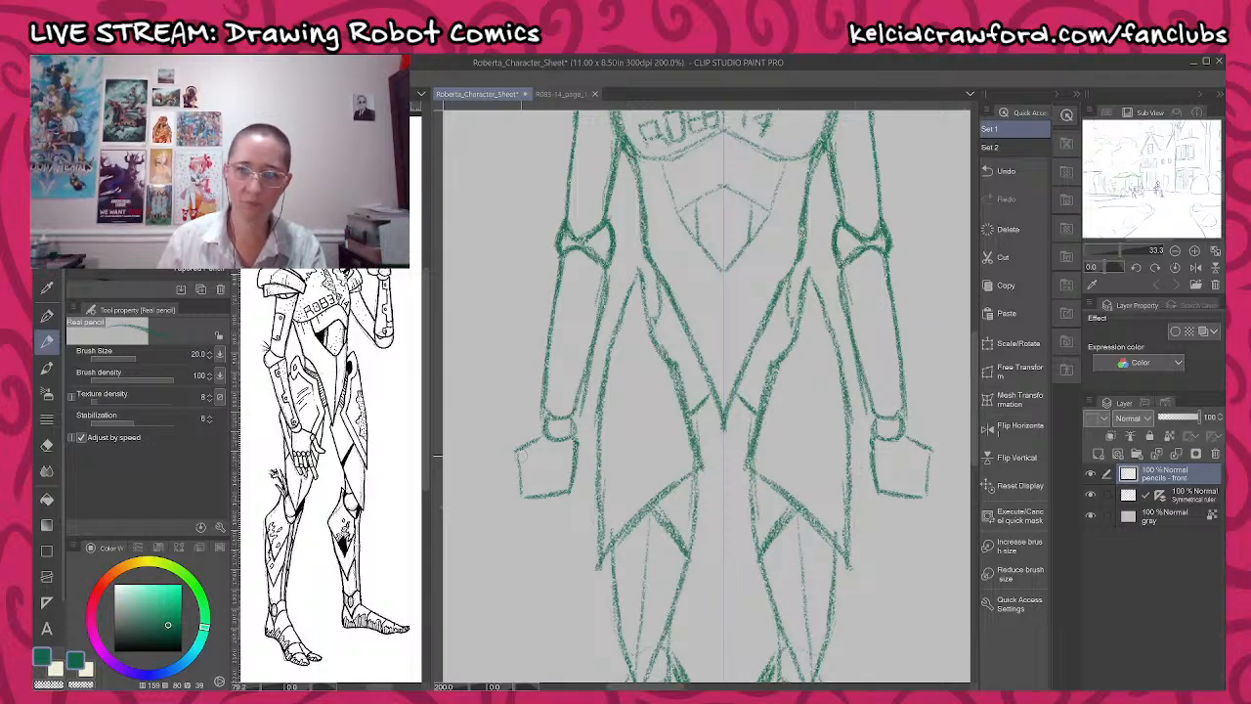
mouse_move(519, 469)
mouse_down()
mouse_move(533, 497)
mouse_move(575, 489)
mouse_move(539, 476)
mouse_up()
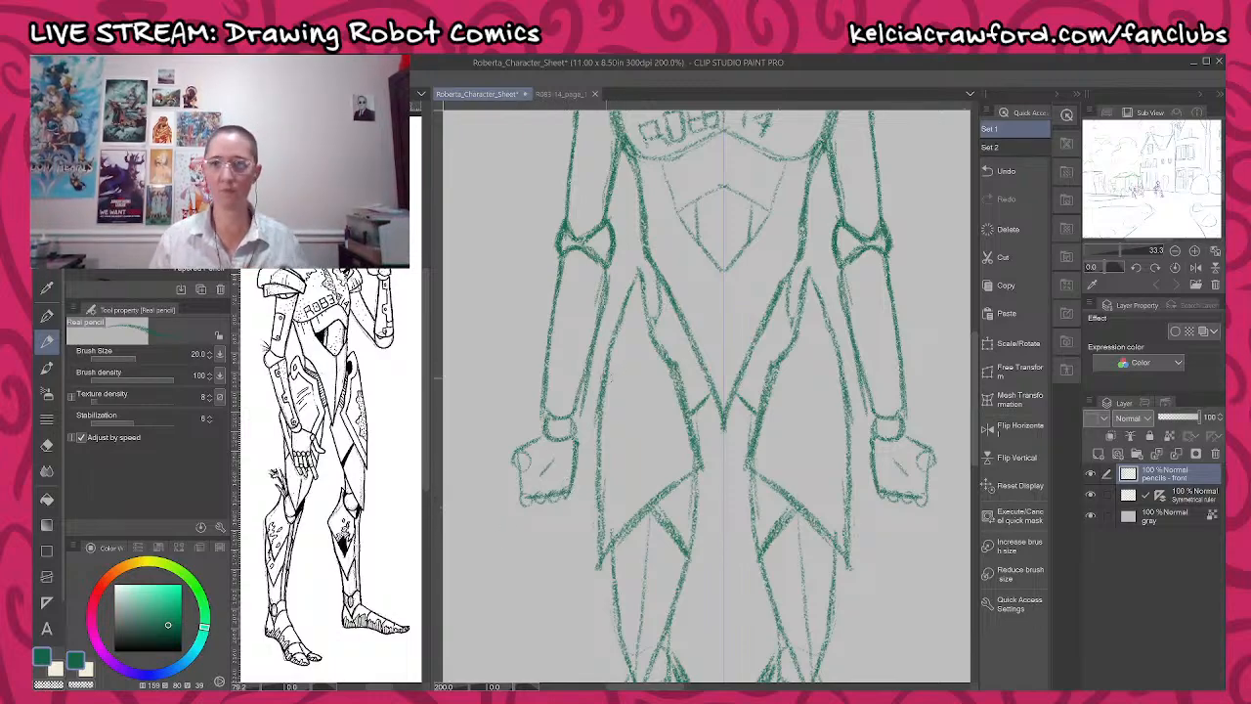
- Lasso both legs from the mid-thighs down, stretch them vertically to 107% height with Free Transform, and clear the selection
scroll(634, 399, down, 5)
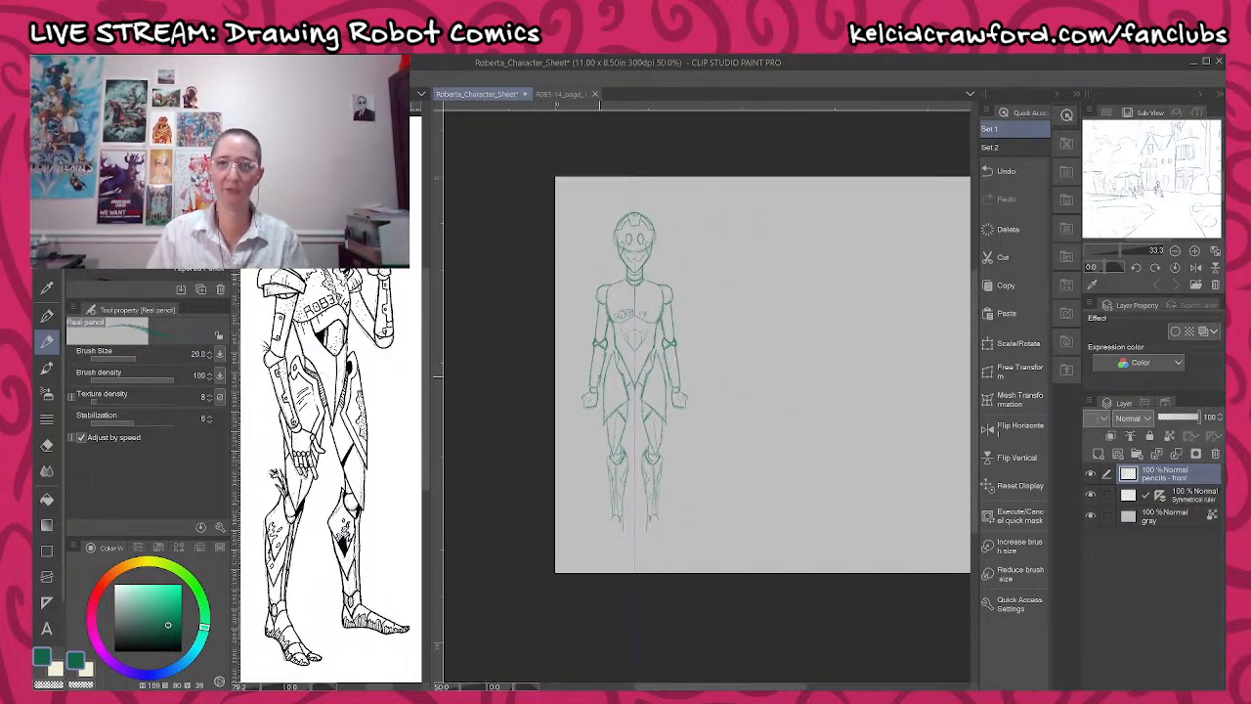
scroll(635, 396, up, 4)
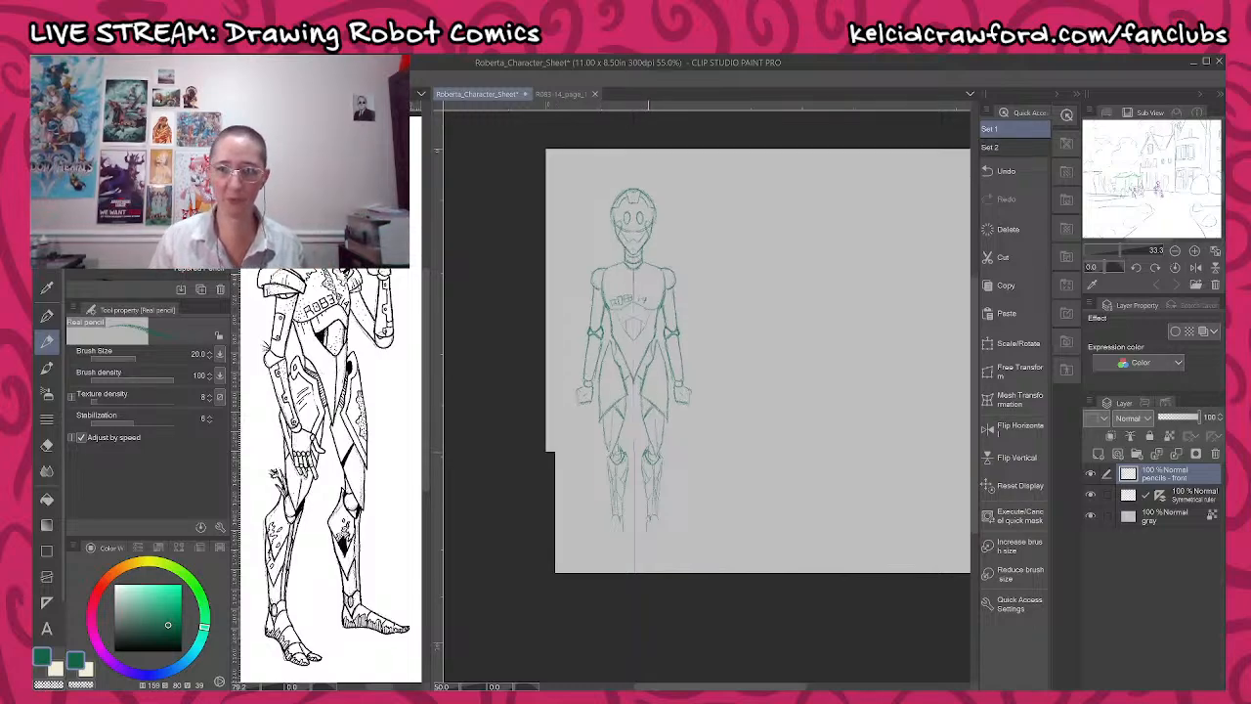
key(m)
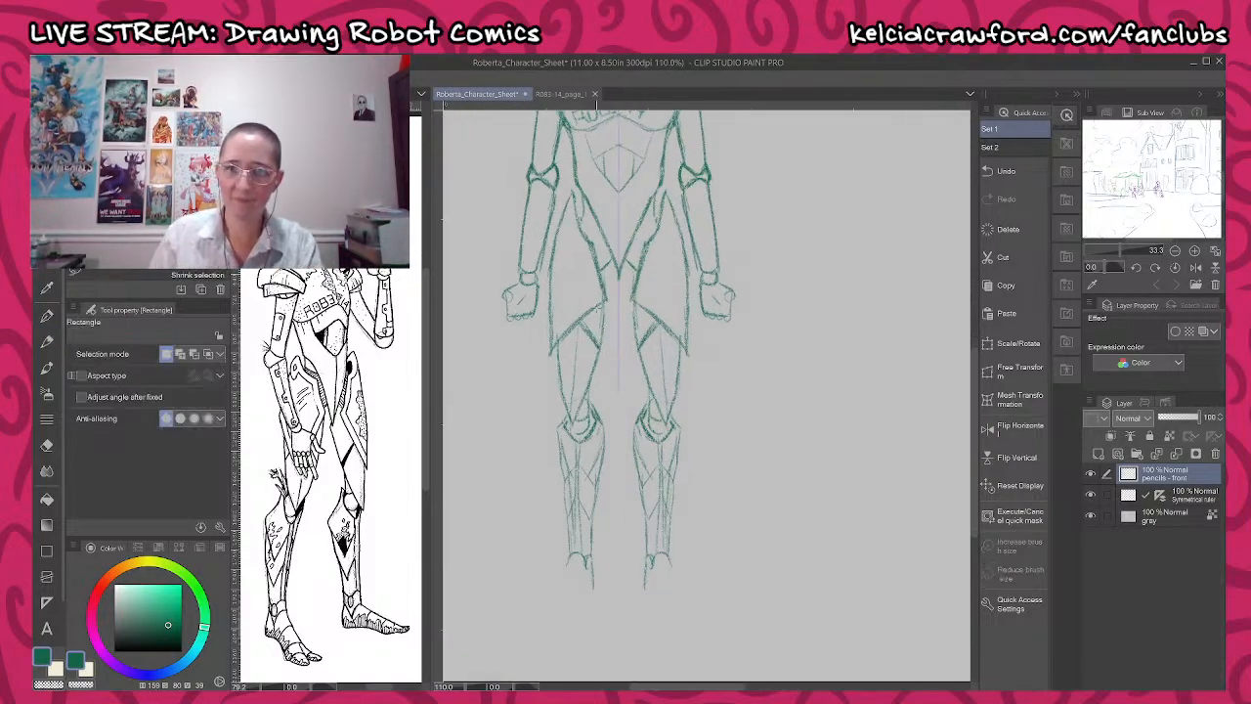
key(m)
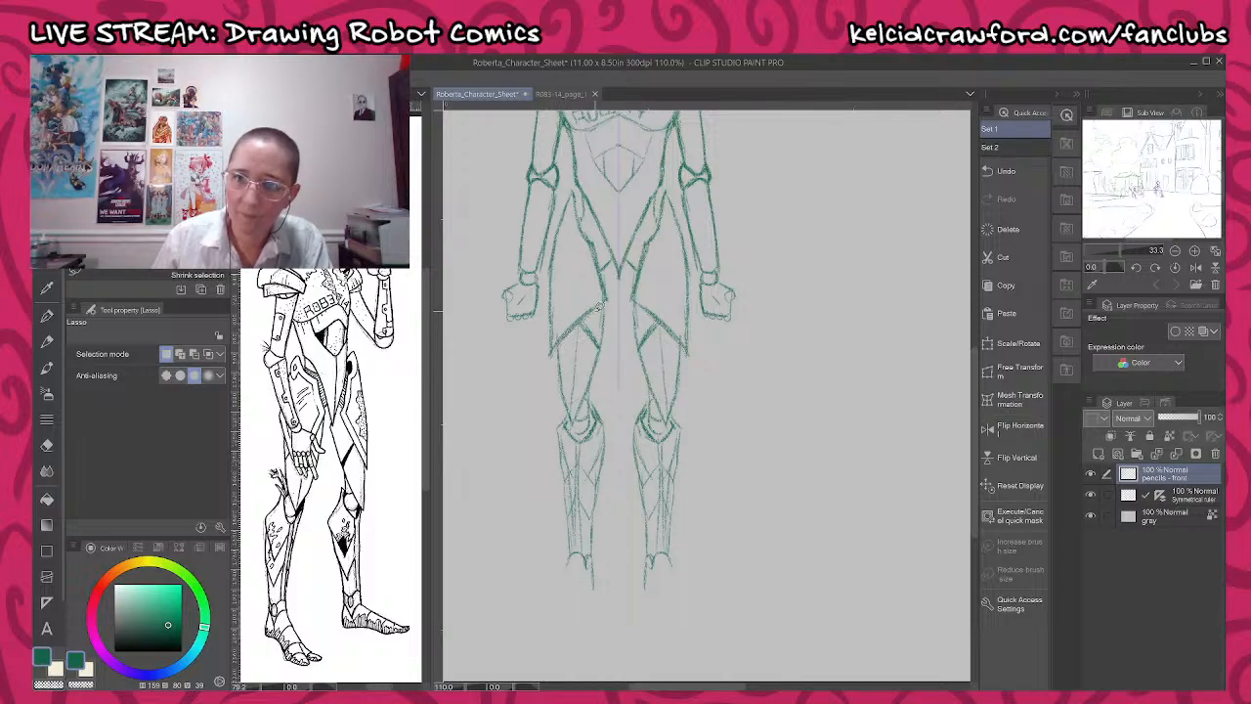
mouse_move(619, 299)
mouse_down()
mouse_move(618, 528)
mouse_move(557, 590)
mouse_move(543, 391)
mouse_up()
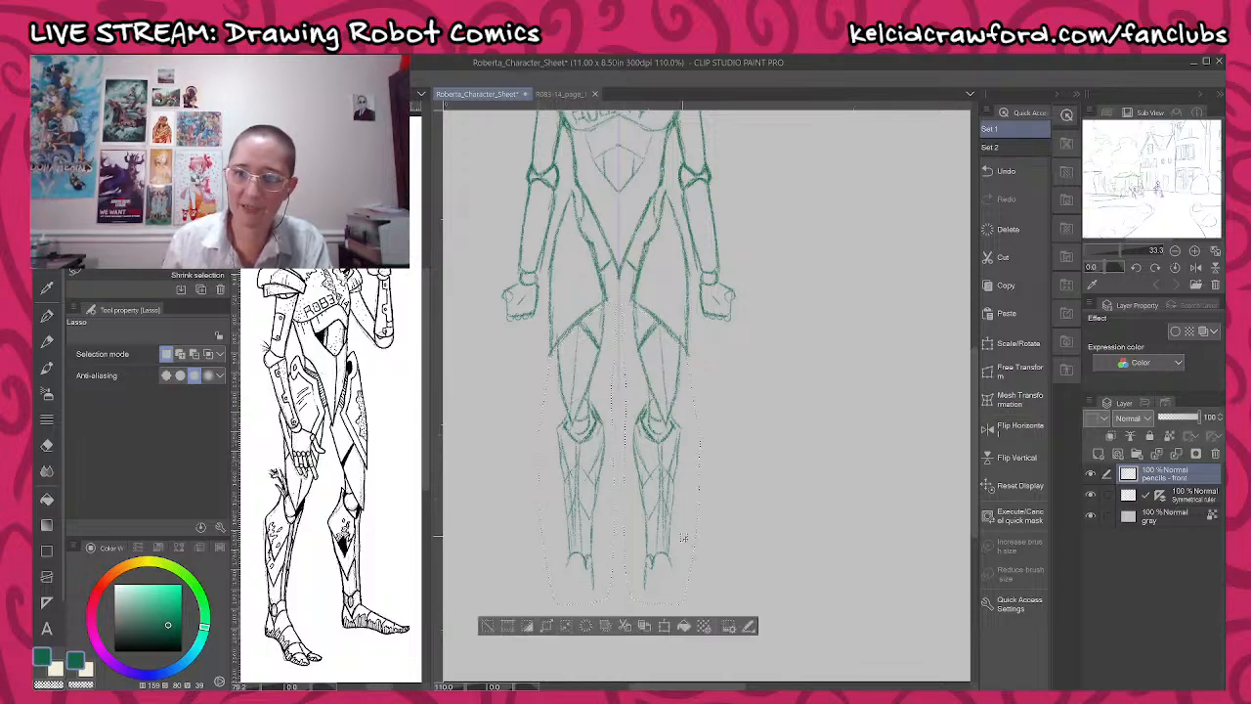
click(1029, 371)
drag(618, 606, 618, 617)
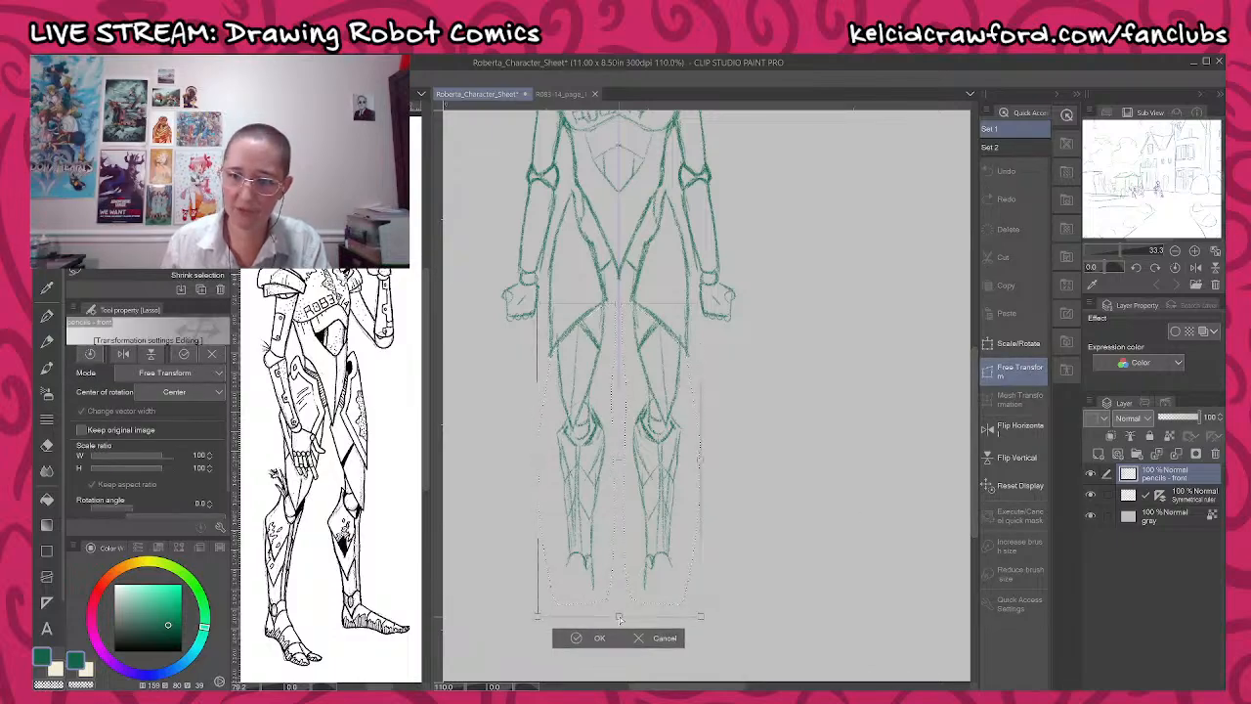
key(ctrl+z)
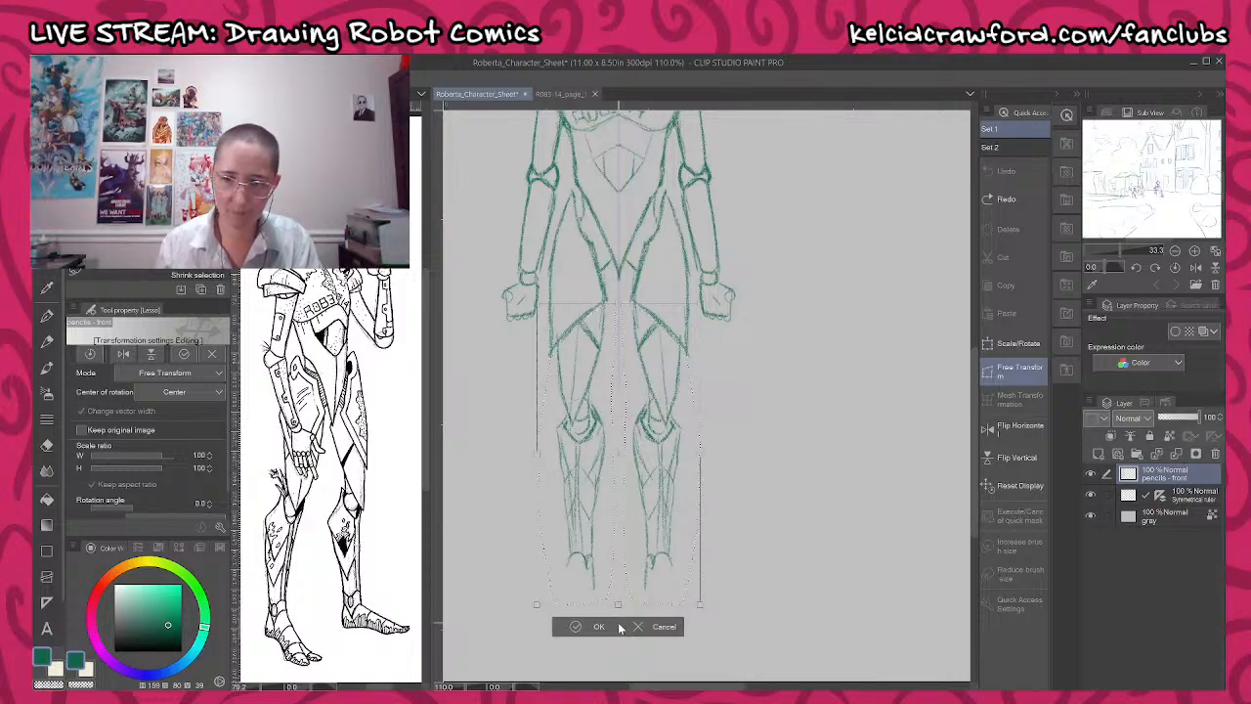
drag(618, 605, 618, 626)
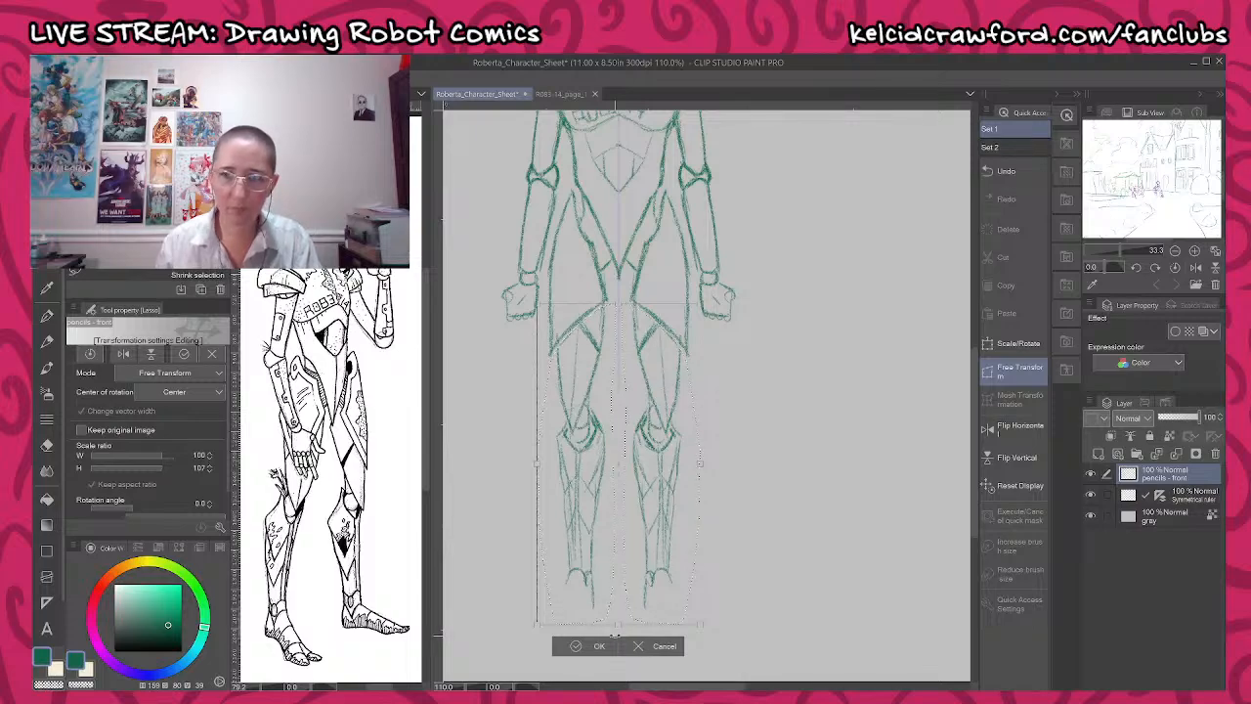
key(Return)
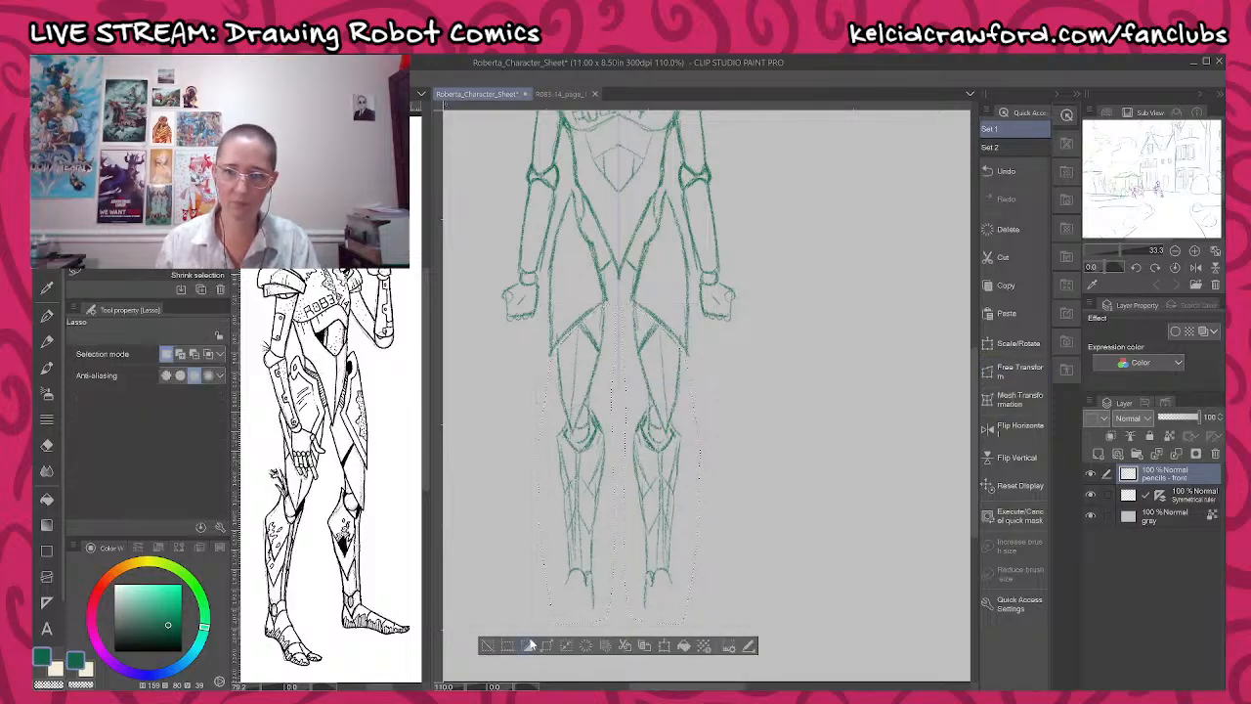
click(489, 647)
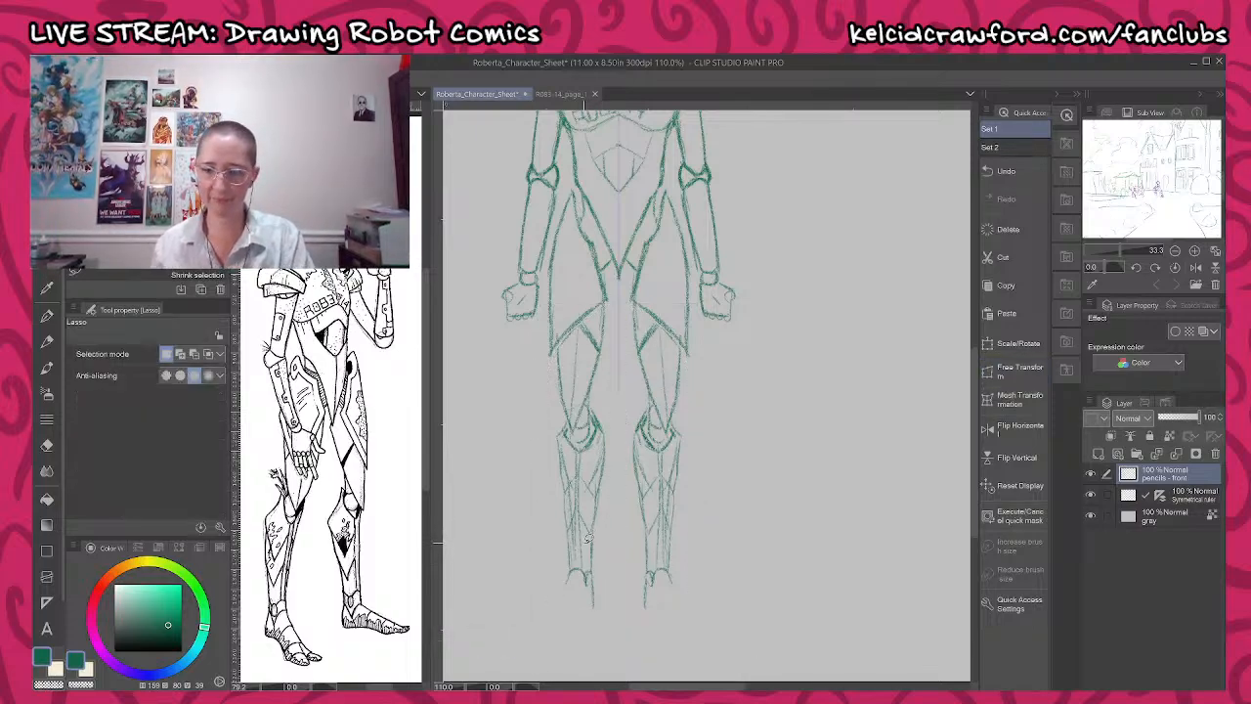
- Pencil narrow heel pieces below the inner ankle knobs and close the ankle arches with curved lower edges
key(p)
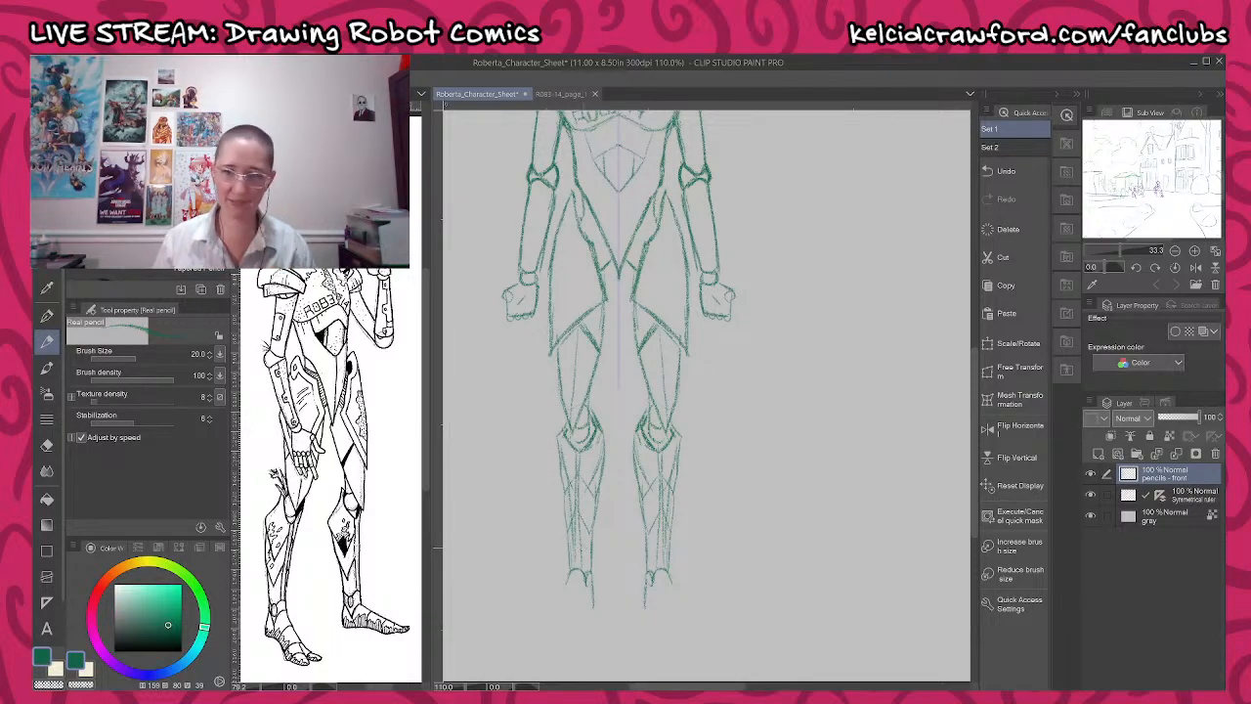
scroll(556, 621, up, 3)
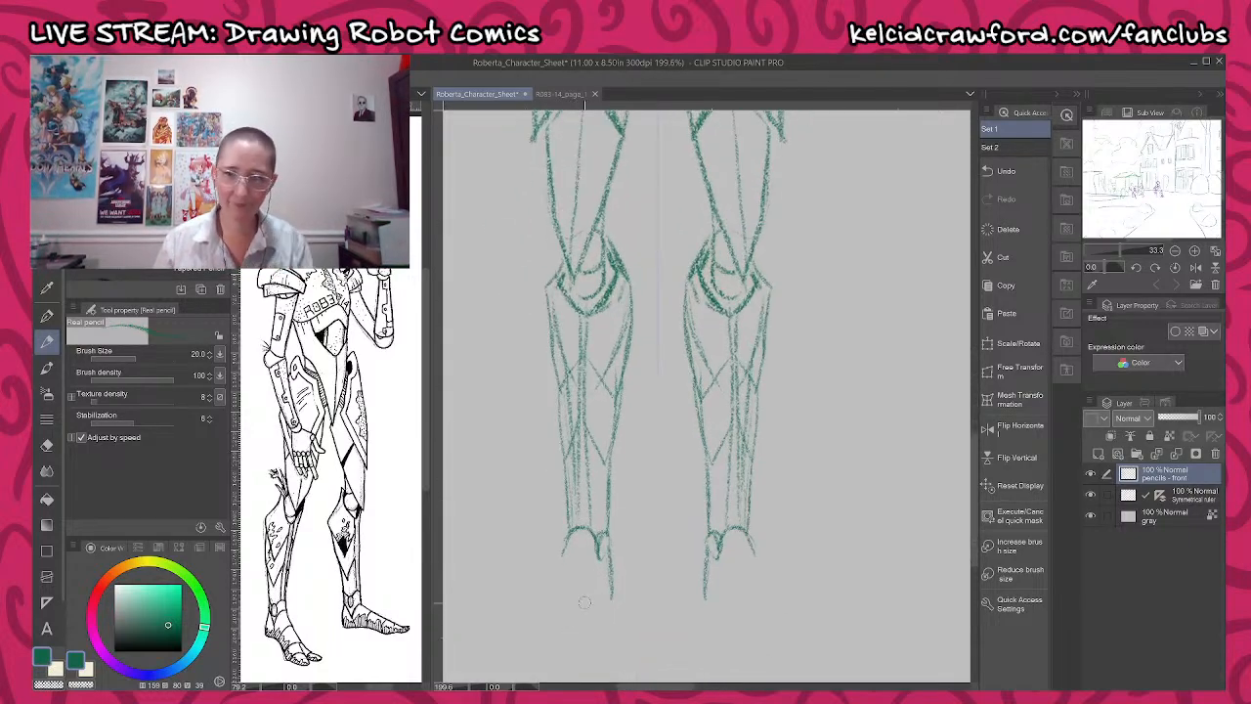
scroll(651, 589, up, 2)
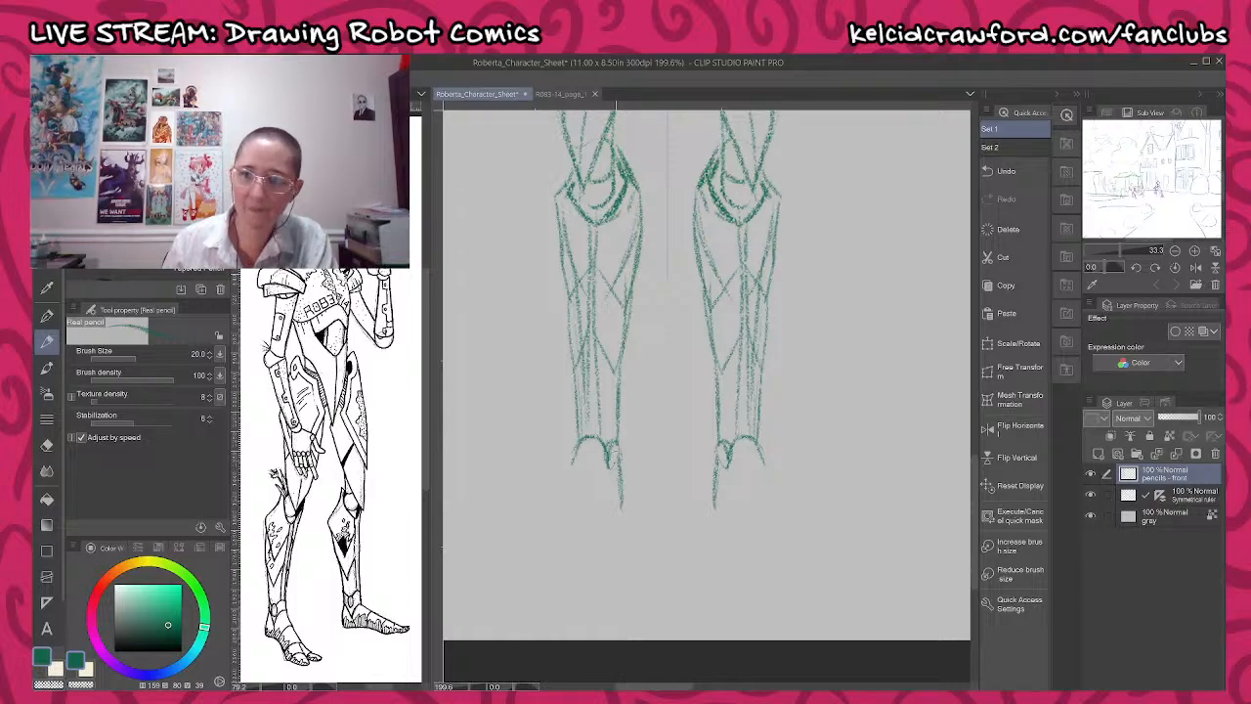
mouse_move(609, 471)
mouse_down()
mouse_move(608, 445)
mouse_move(603, 522)
mouse_move(603, 502)
mouse_move(616, 515)
mouse_move(613, 501)
mouse_move(604, 524)
mouse_up()
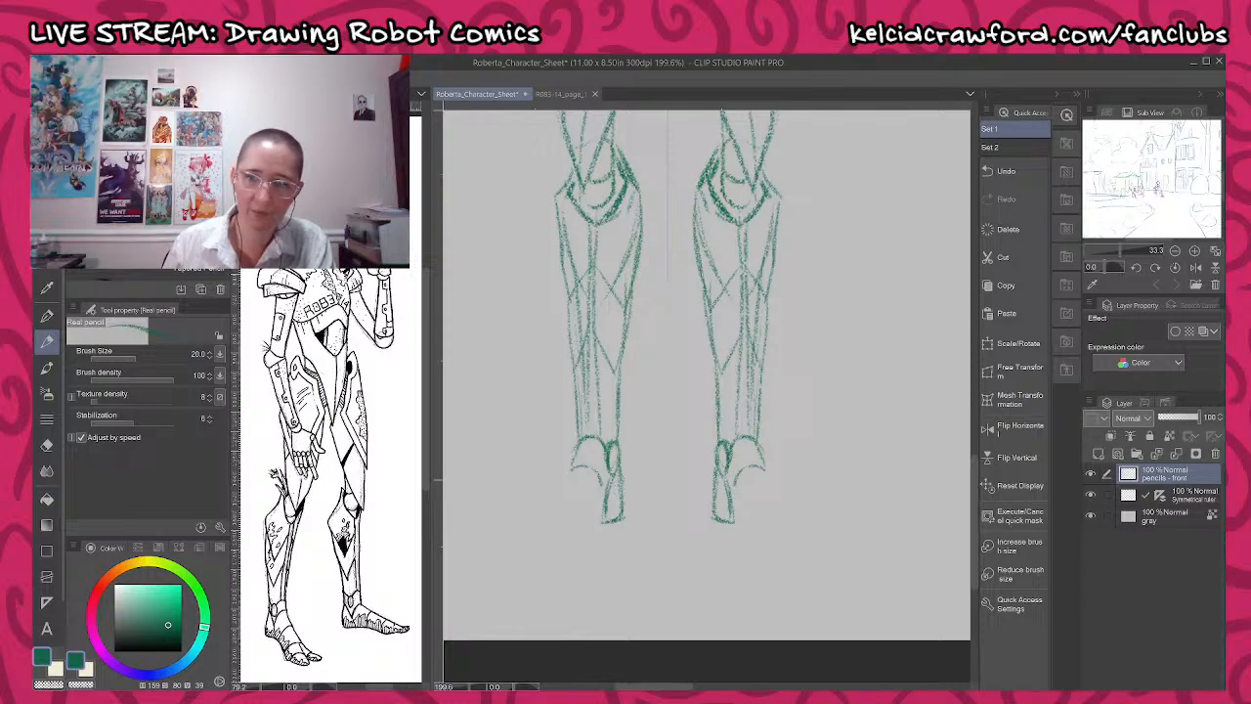
mouse_move(615, 467)
mouse_down()
mouse_move(608, 515)
mouse_move(606, 488)
mouse_up()
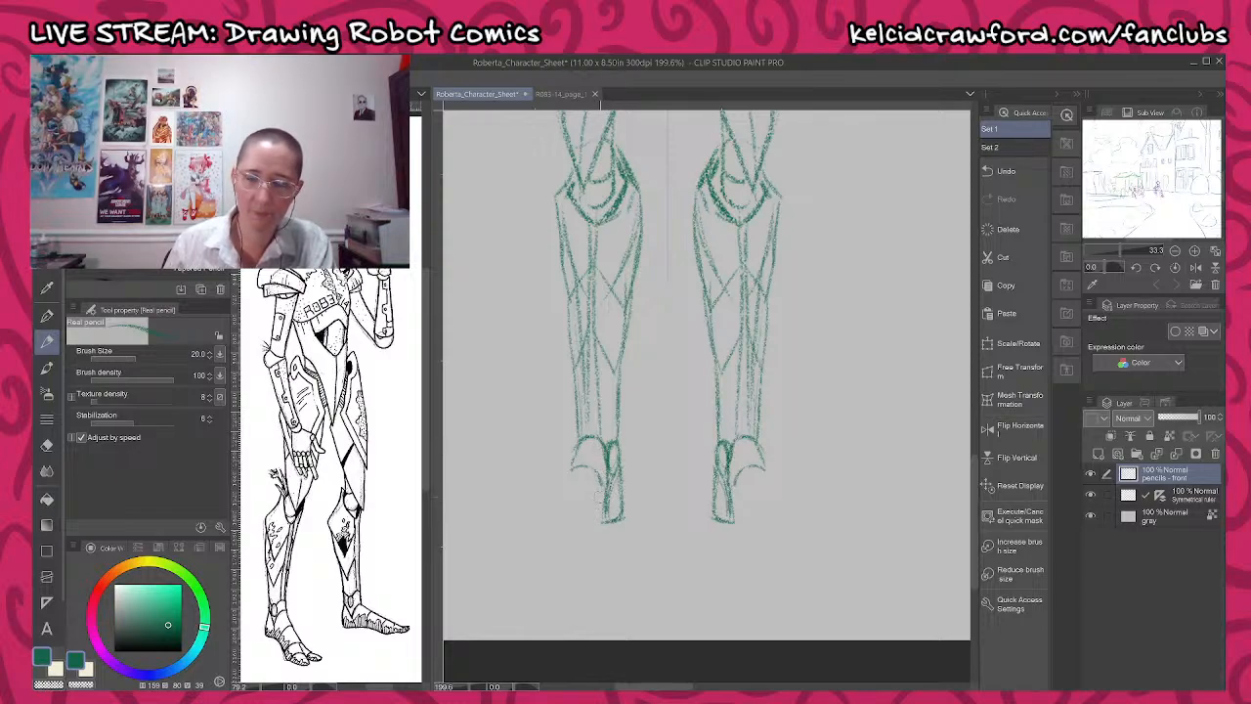
- Draw outward-splayed feet with flared side contours, rounded toe sections and curved plate lines across the insteps
drag(571, 475, 518, 547)
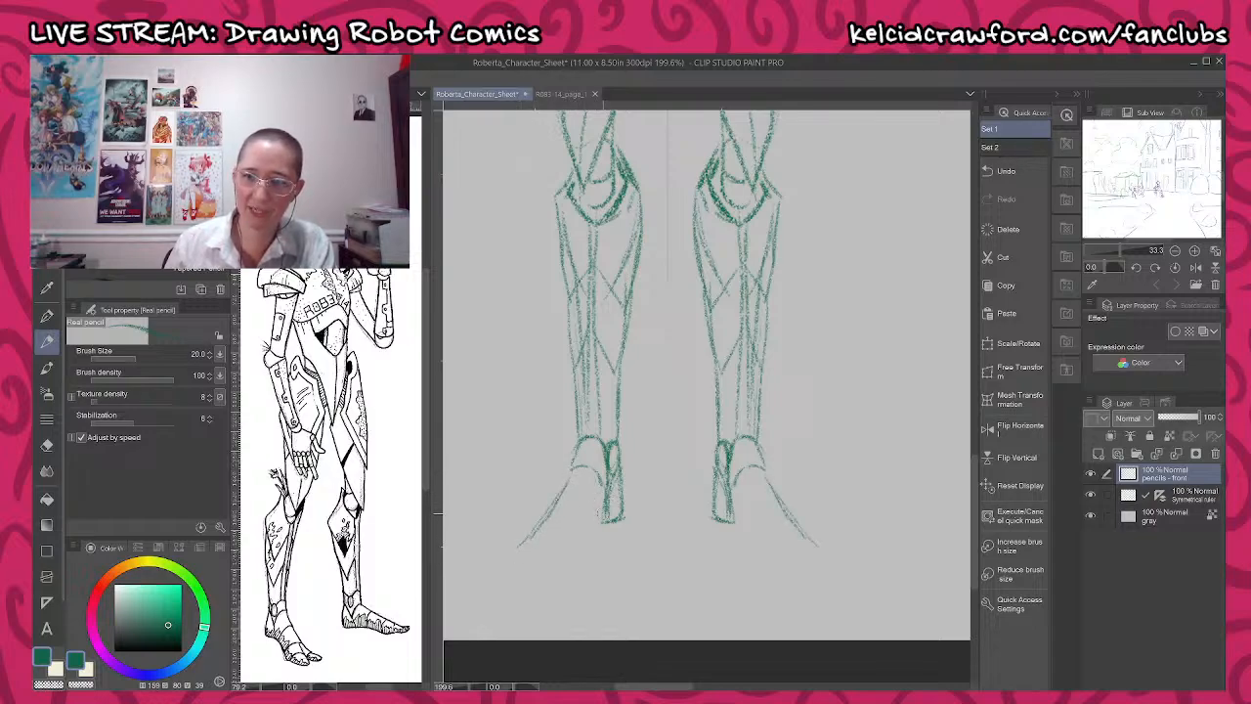
mouse_move(600, 518)
mouse_down()
mouse_move(599, 563)
mouse_move(580, 580)
mouse_up()
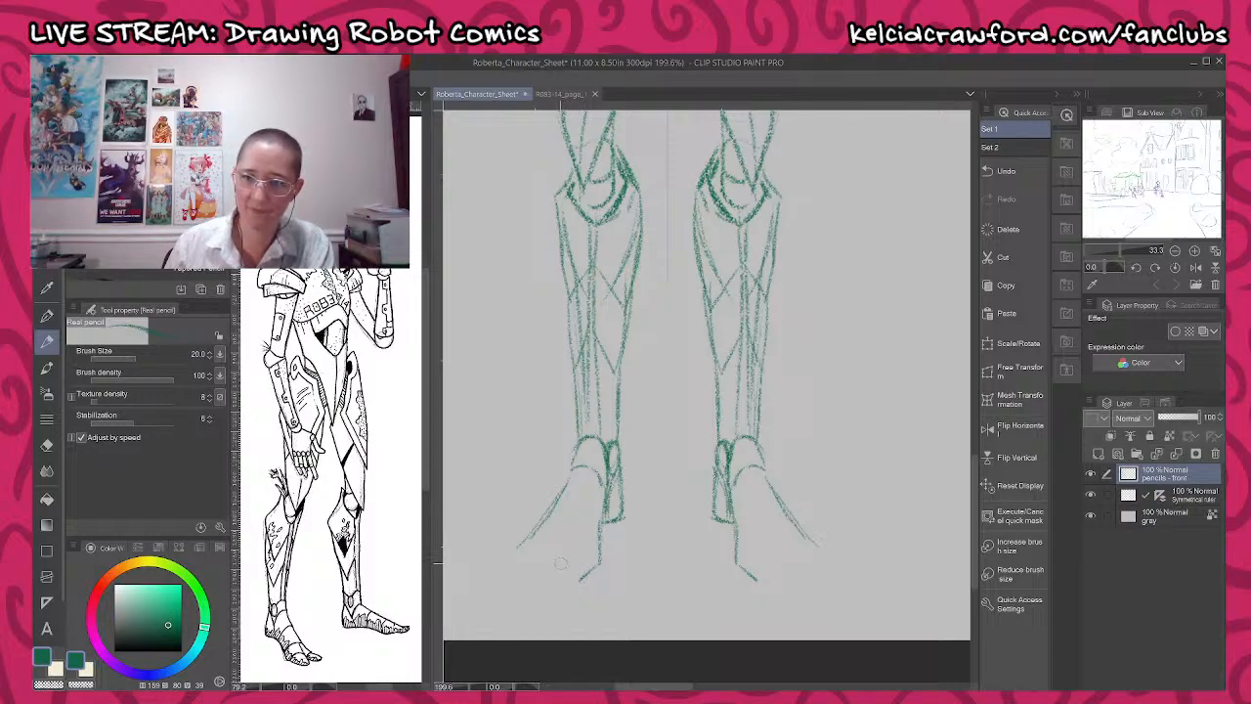
mouse_move(564, 541)
mouse_down()
mouse_move(561, 572)
mouse_move(584, 569)
mouse_move(567, 592)
mouse_move(582, 576)
mouse_move(543, 586)
mouse_move(574, 590)
mouse_move(509, 554)
mouse_move(524, 544)
mouse_move(518, 578)
mouse_move(547, 586)
mouse_up()
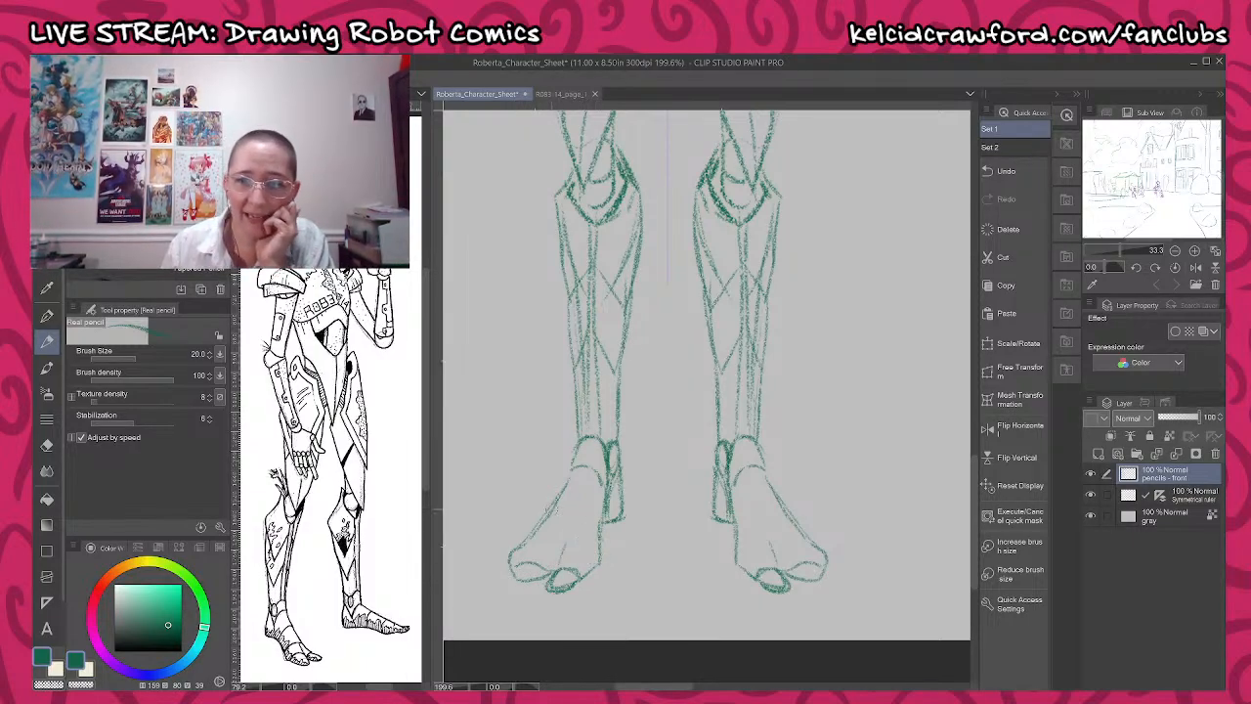
mouse_move(558, 510)
mouse_down()
mouse_move(565, 501)
mouse_move(595, 525)
mouse_move(582, 527)
mouse_move(598, 547)
mouse_up()
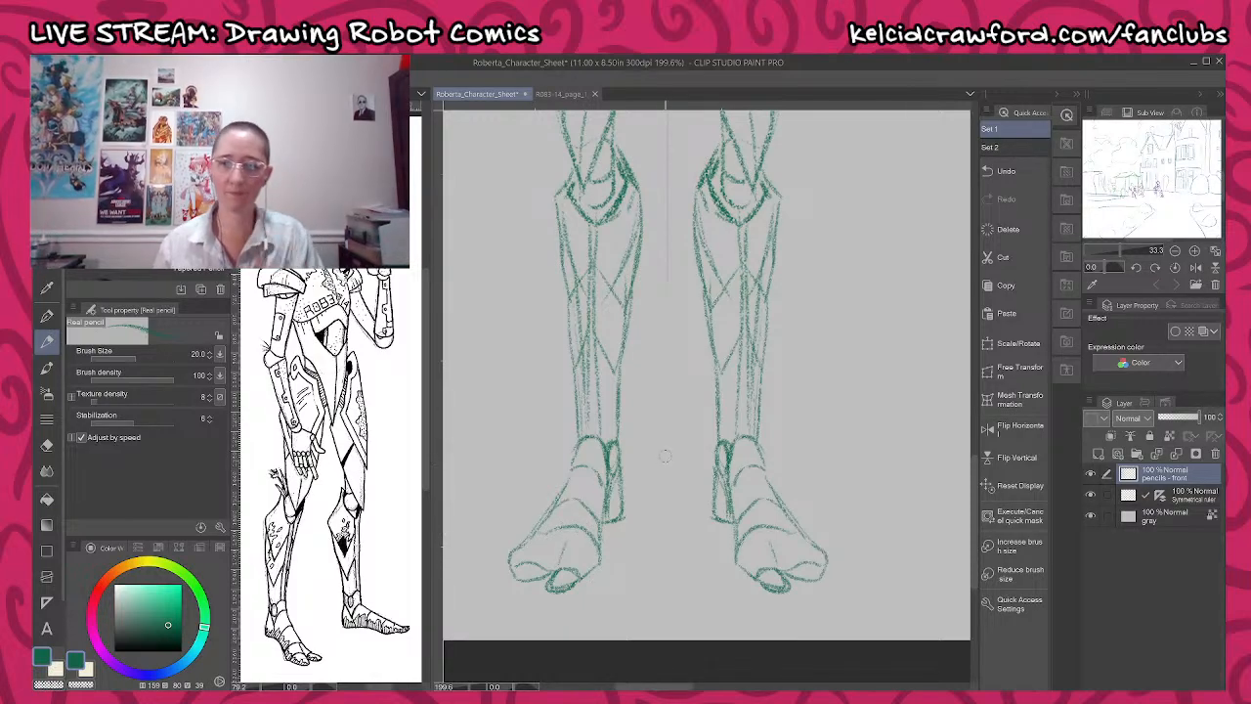
- Redraw the chest's side contours as cleaner, darker curves running from the shoulder line down to the lower chest plate
scroll(664, 455, down, 8)
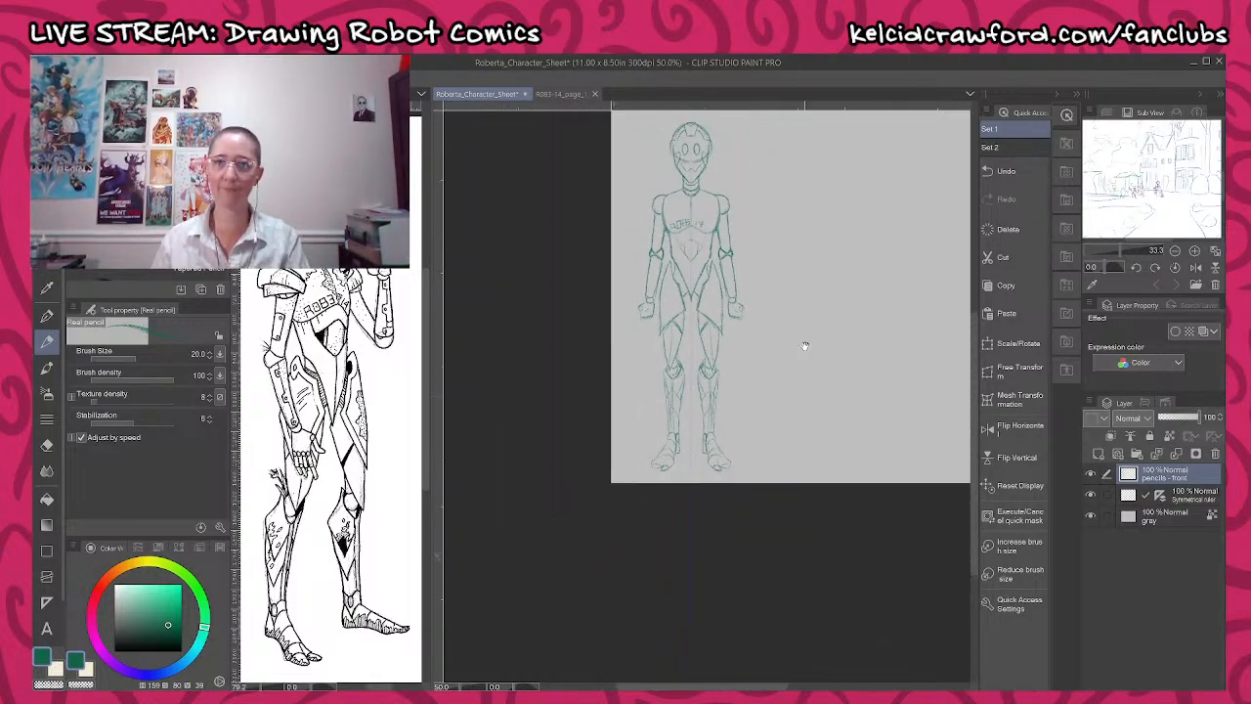
drag(804, 345, 709, 502)
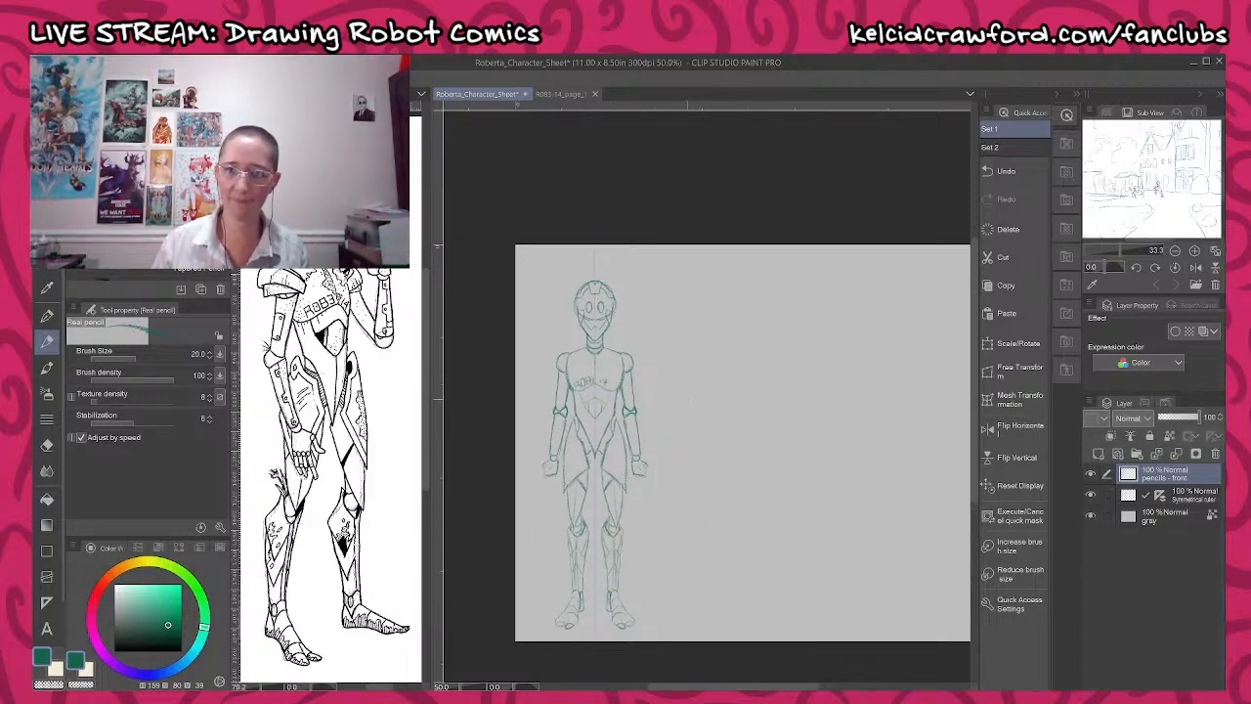
scroll(553, 372, up, 7)
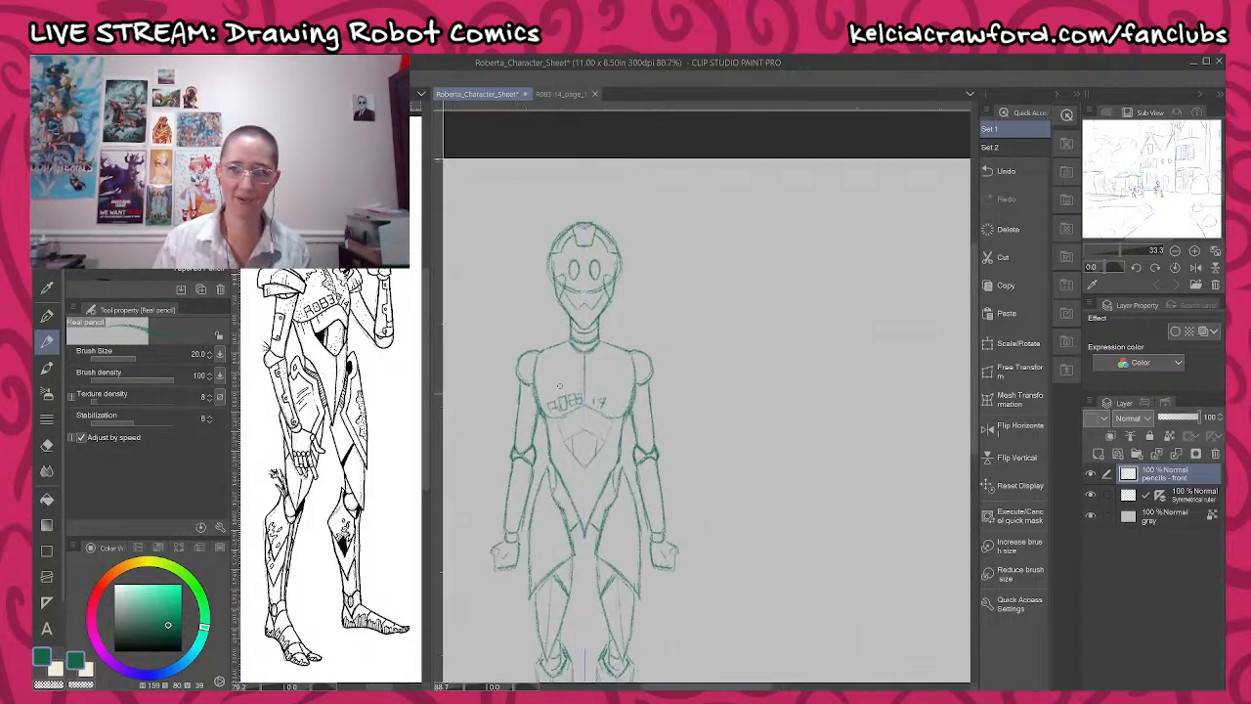
key(m)
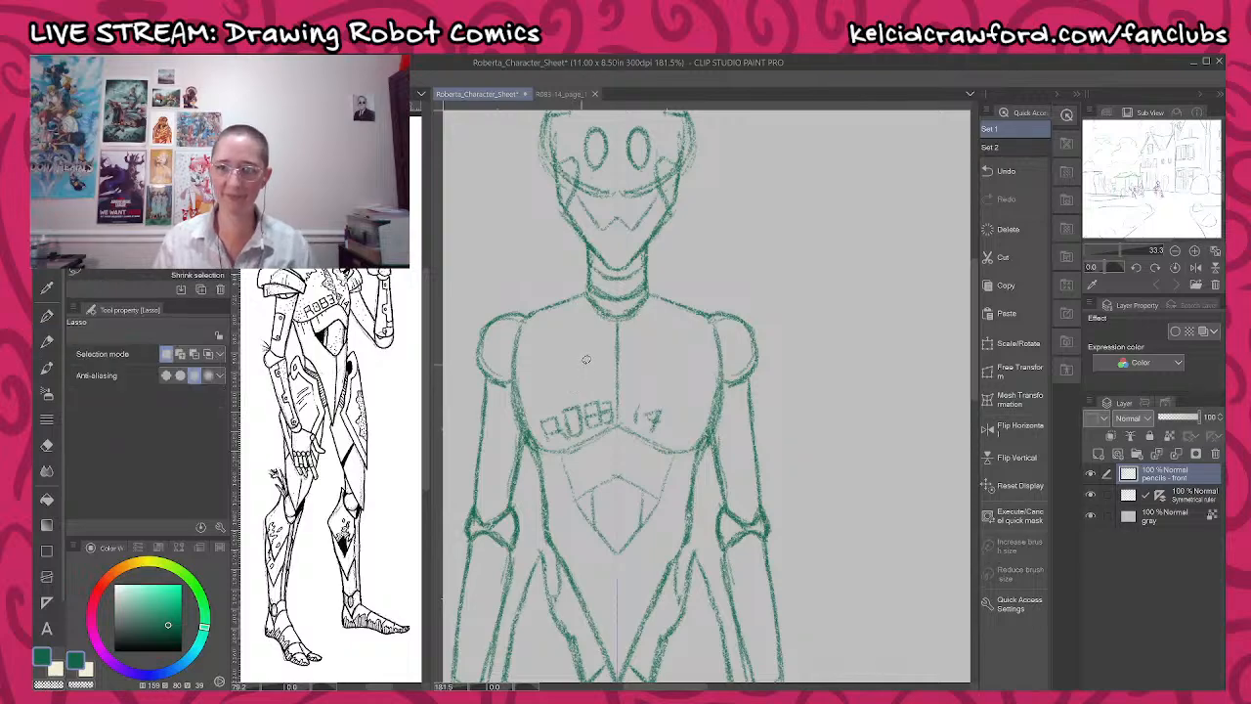
scroll(586, 360, down, 3)
scroll(582, 354, up, 3)
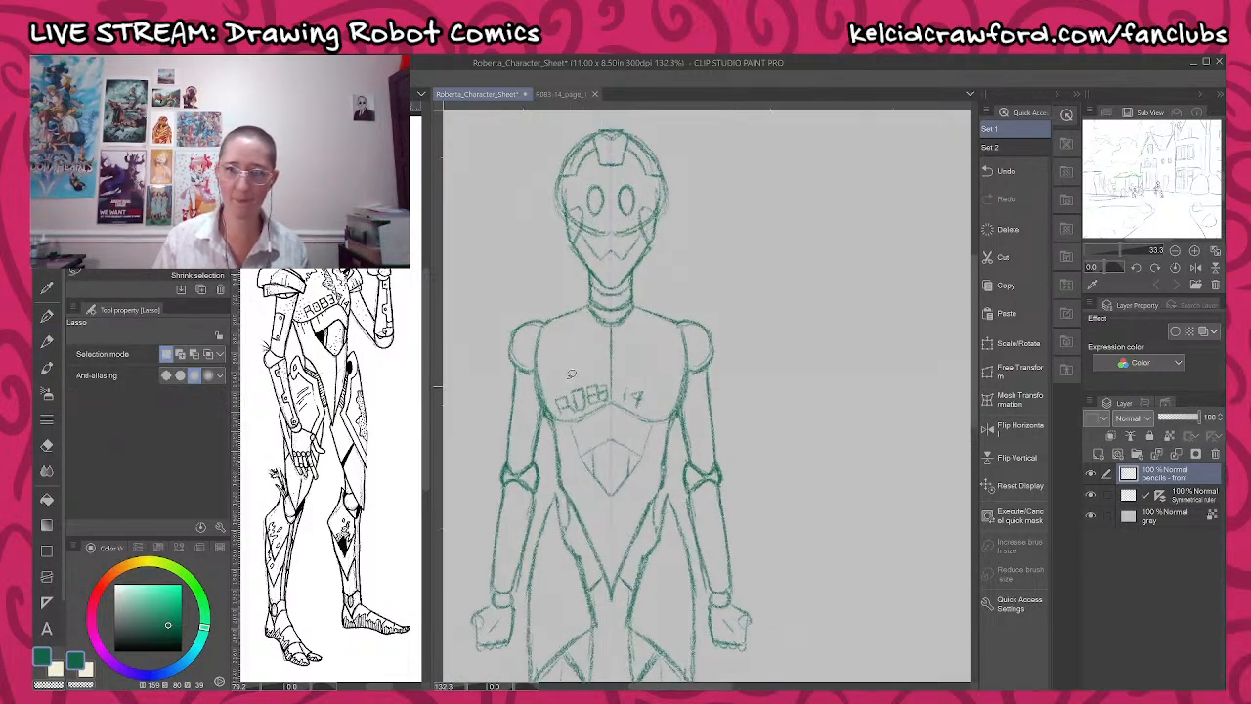
key(p)
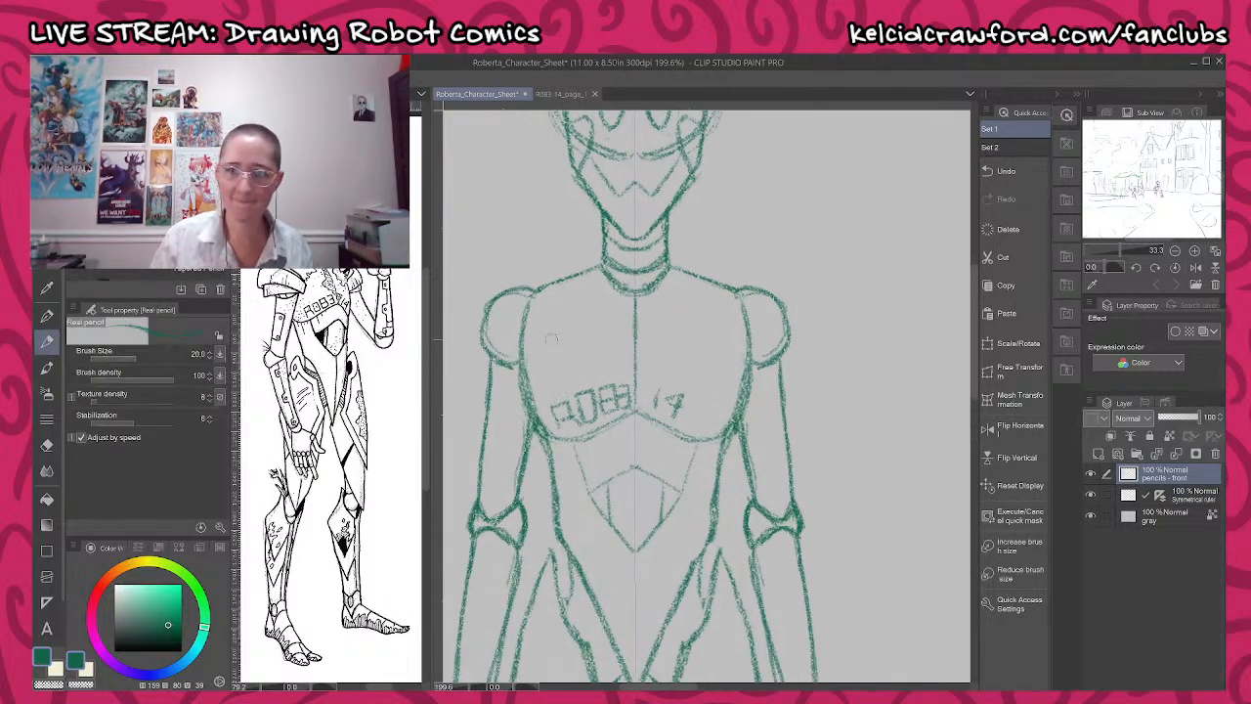
scroll(551, 338, up, 1)
mouse_move(542, 282)
mouse_down()
mouse_move(531, 320)
mouse_move(547, 459)
mouse_move(539, 274)
mouse_move(547, 444)
mouse_move(575, 587)
mouse_move(562, 545)
mouse_up()
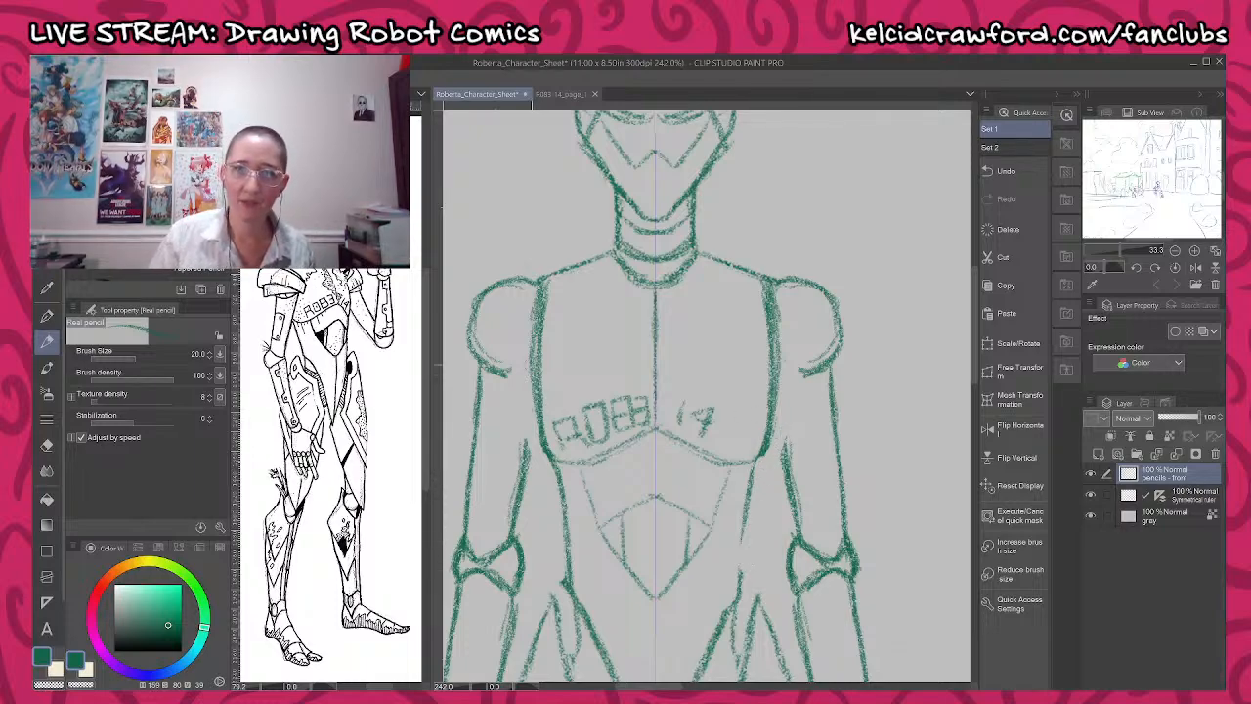
mouse_move(543, 282)
mouse_down()
mouse_move(527, 358)
mouse_move(554, 456)
mouse_up()
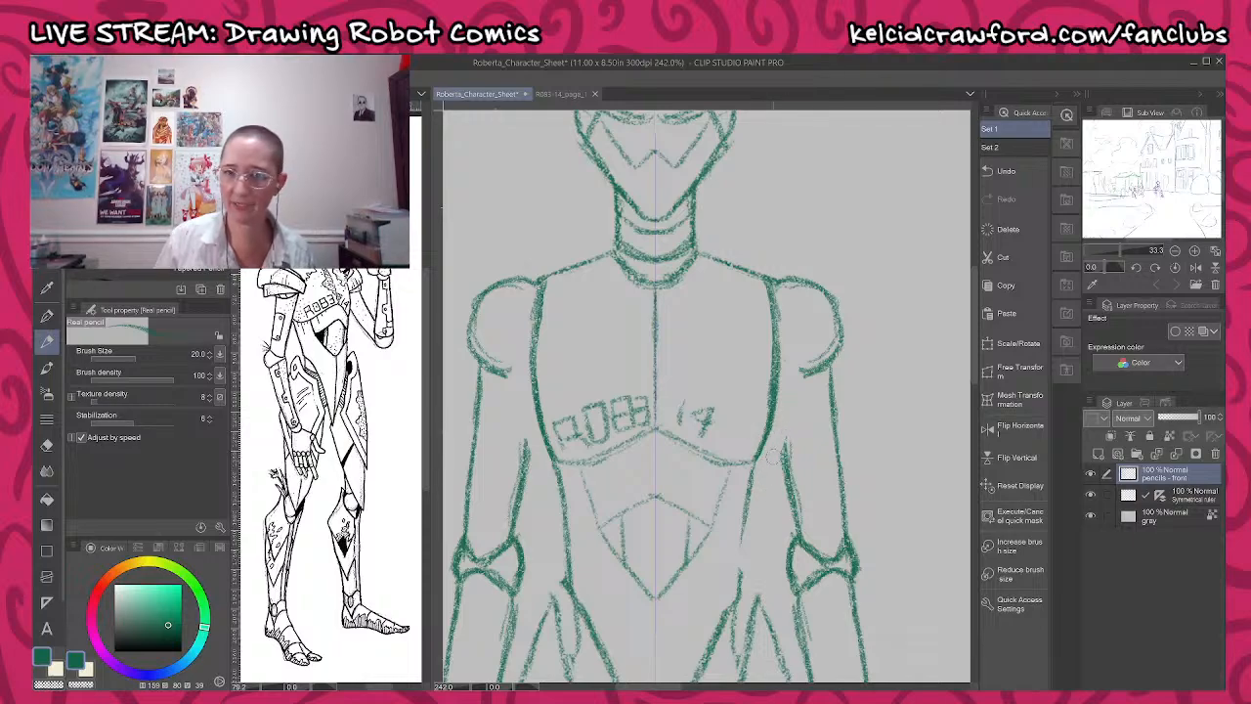
- Darken the waist contours on both sides from the chest plate's lower corners down to the hips
mouse_move(751, 495)
mouse_down()
mouse_move(743, 596)
mouse_move(754, 495)
mouse_move(735, 552)
mouse_up()
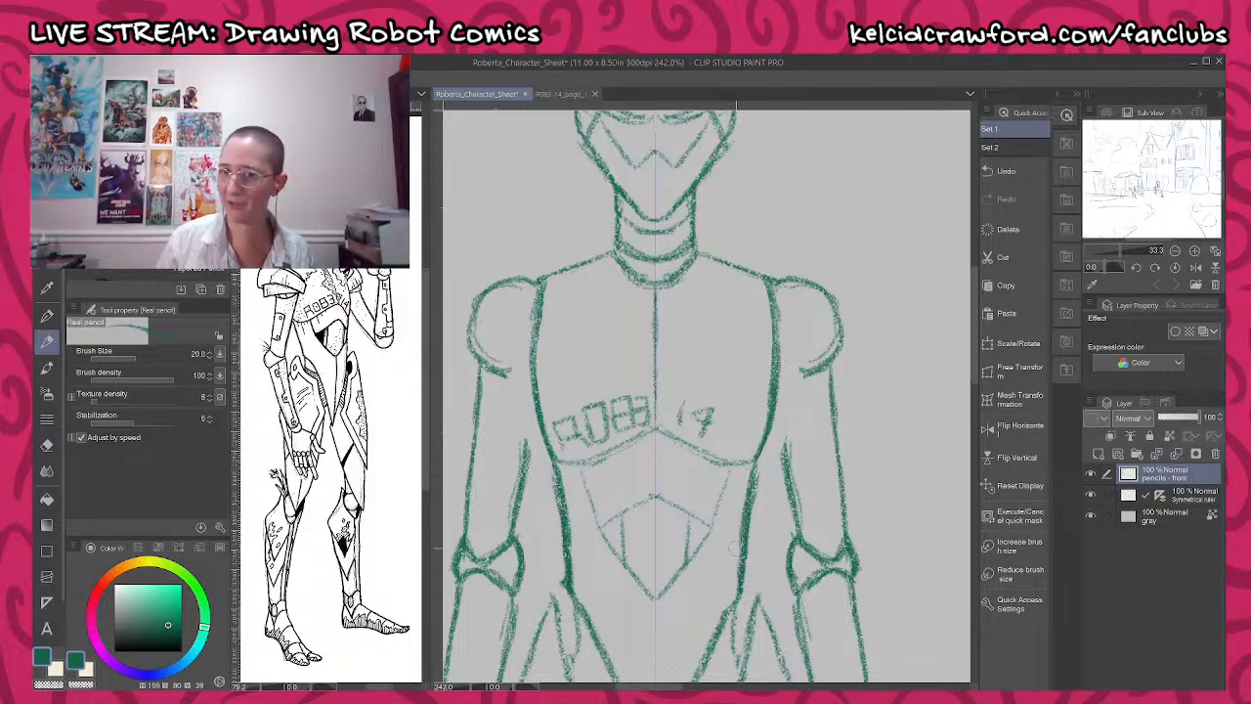
drag(762, 473, 746, 594)
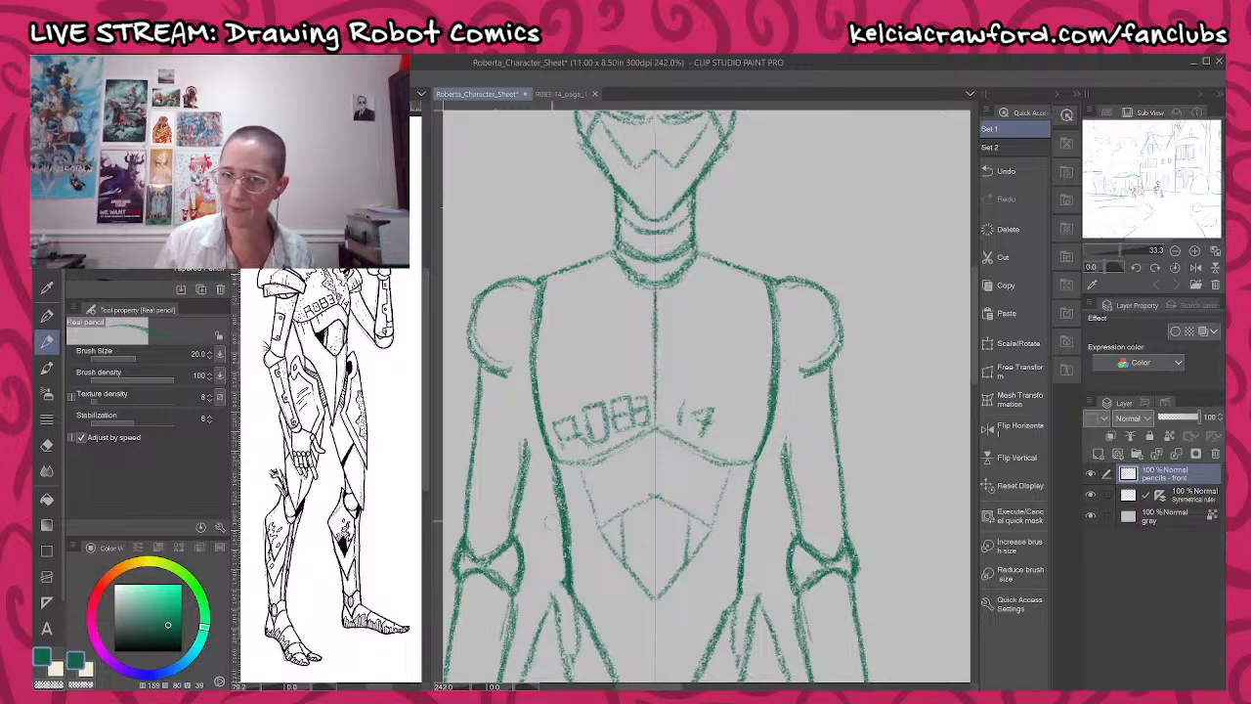
drag(544, 465, 559, 587)
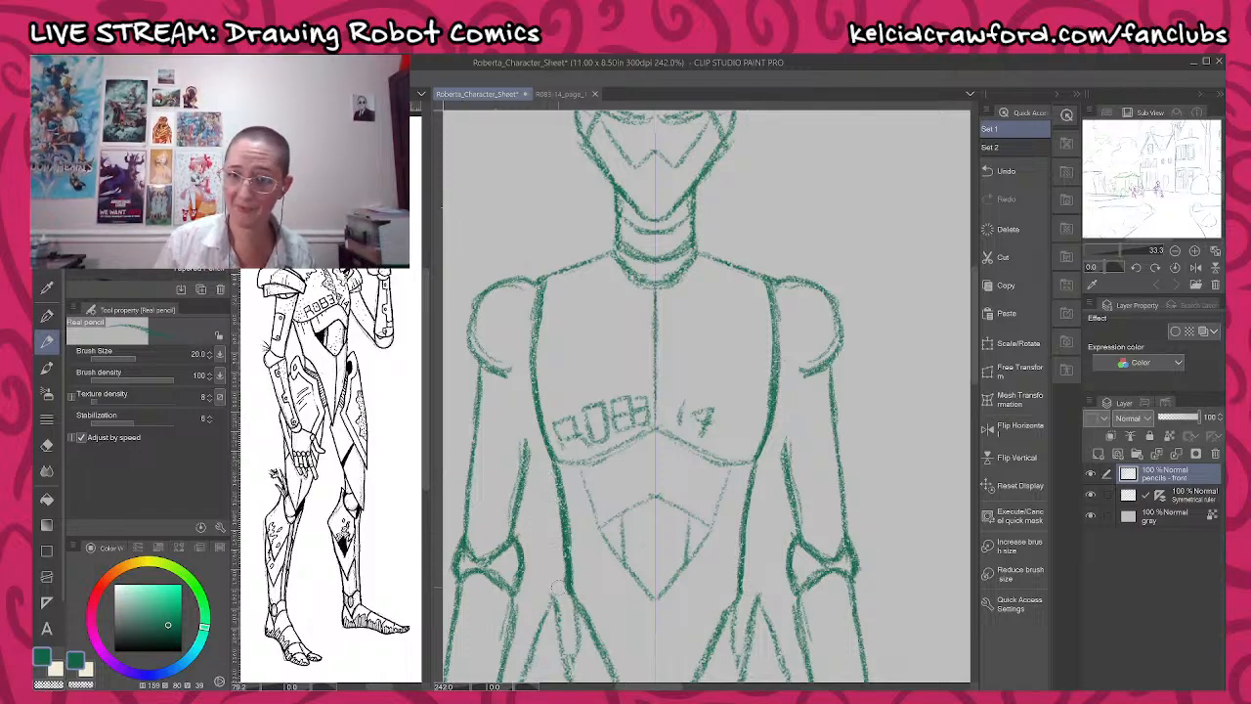
- Close the shoulder joints into full rounded shapes, and strengthen the inner upper-arm contours and the shoulder slopes beside the neck
drag(849, 463, 861, 365)
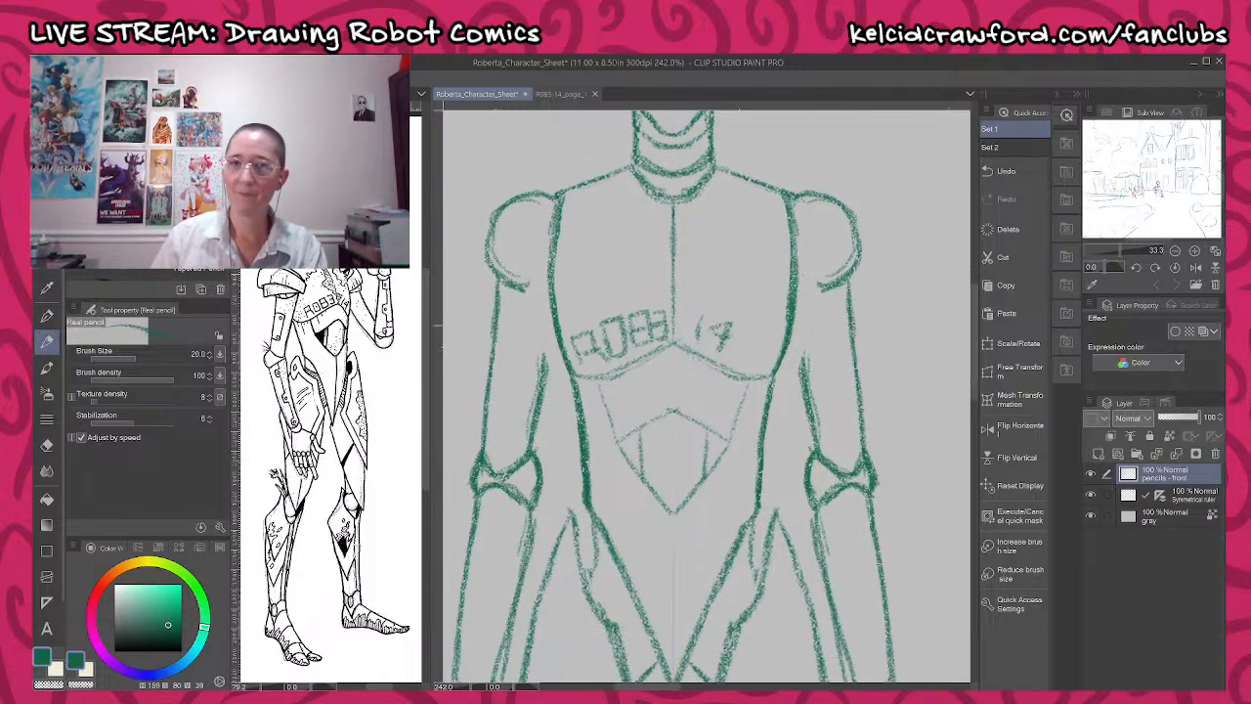
drag(598, 256, 588, 299)
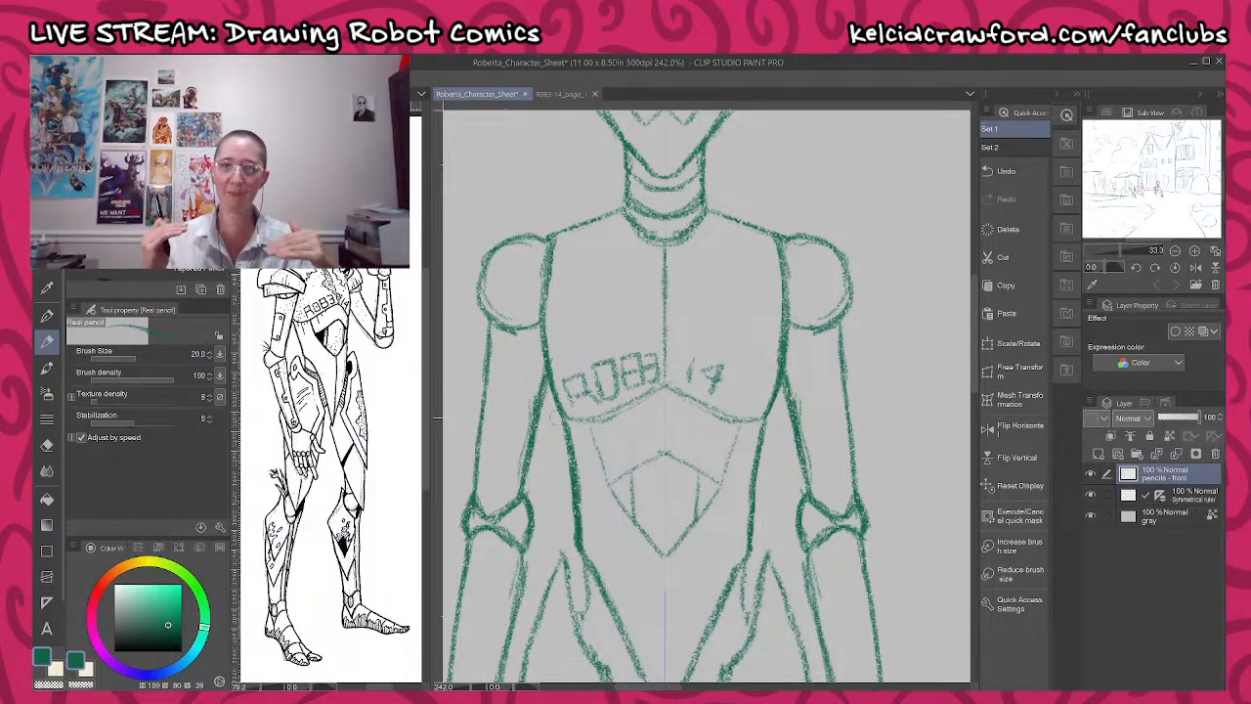
drag(643, 318, 712, 410)
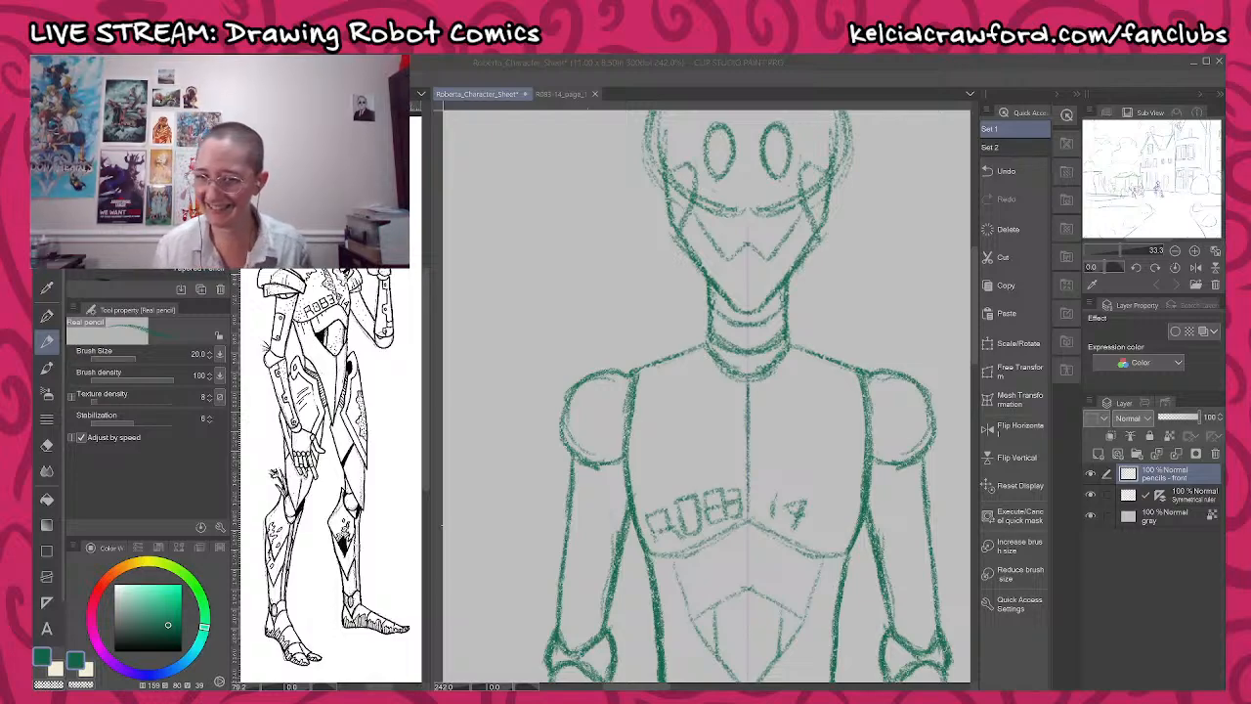
click(838, 607)
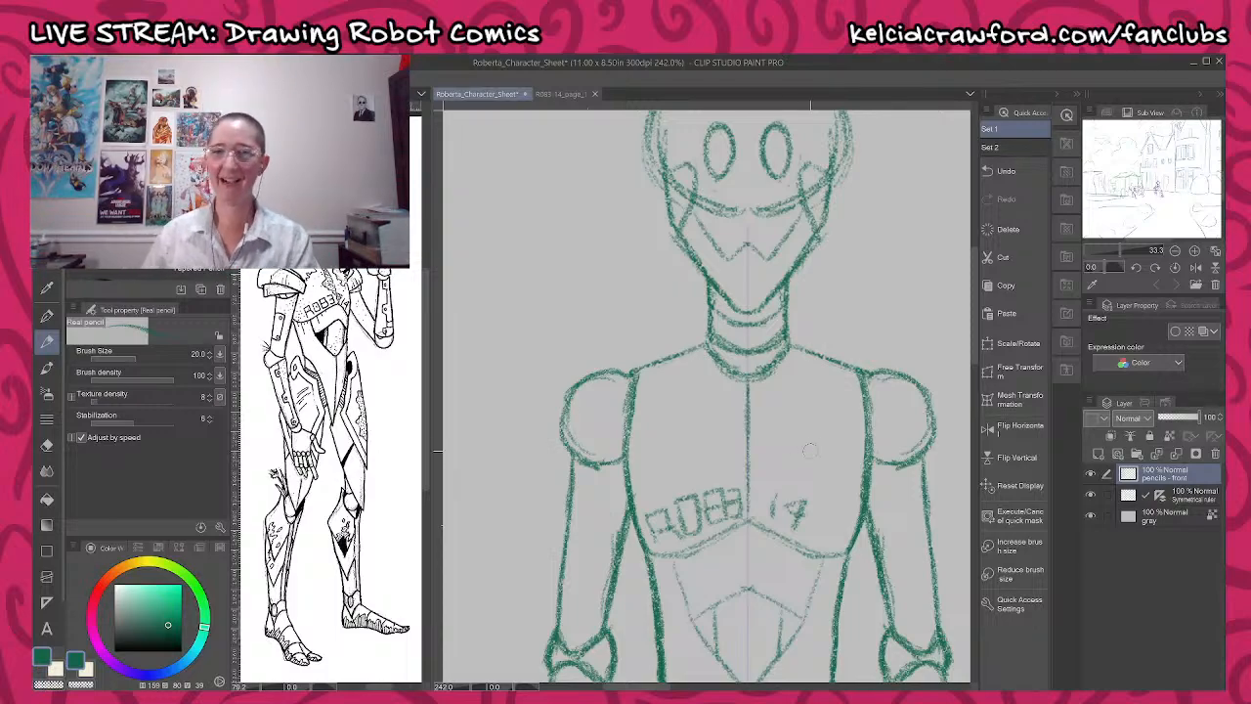
mouse_move(778, 360)
mouse_down()
mouse_move(748, 379)
mouse_move(849, 370)
mouse_up()
mouse_move(666, 360)
mouse_down()
mouse_move(635, 378)
mouse_move(599, 371)
mouse_up()
mouse_move(562, 415)
mouse_down()
mouse_move(567, 442)
mouse_move(623, 463)
mouse_move(565, 430)
mouse_move(573, 449)
mouse_up()
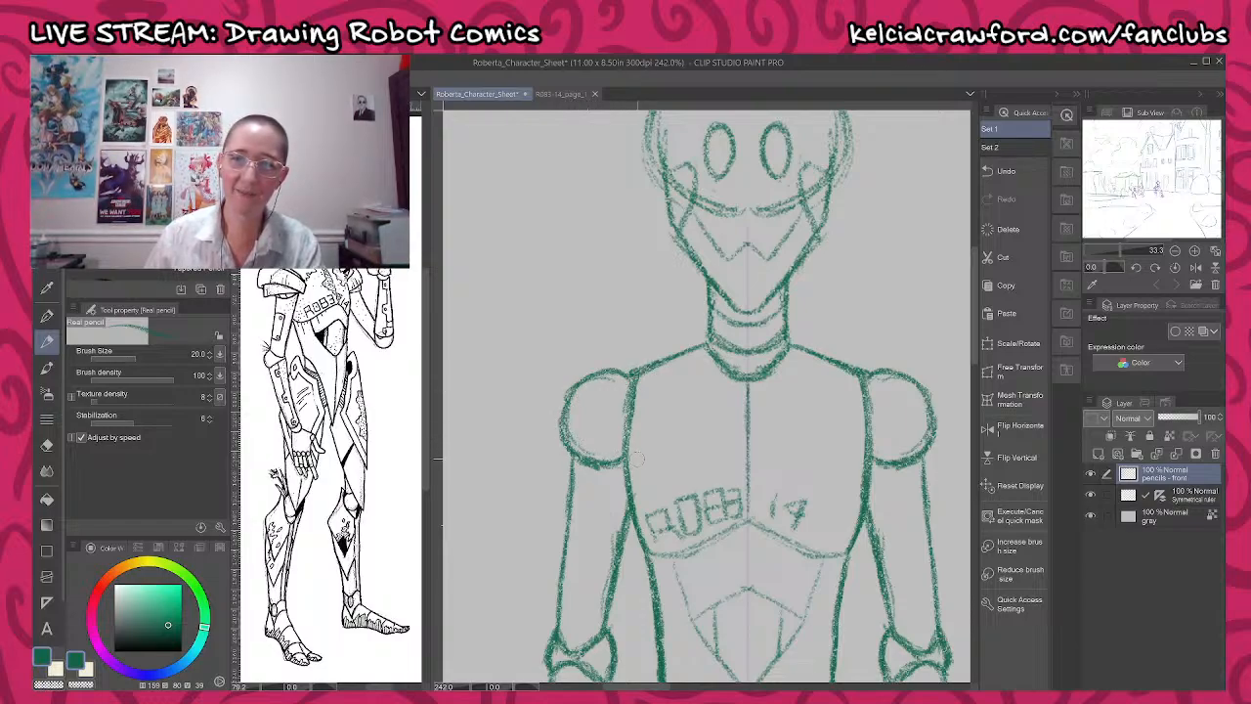
- Sketch layered shoulder armor over the round joints, with a boxy outer plate, a curved upper plate and a small lower plate
scroll(635, 456, down, 2)
scroll(696, 367, down, 4)
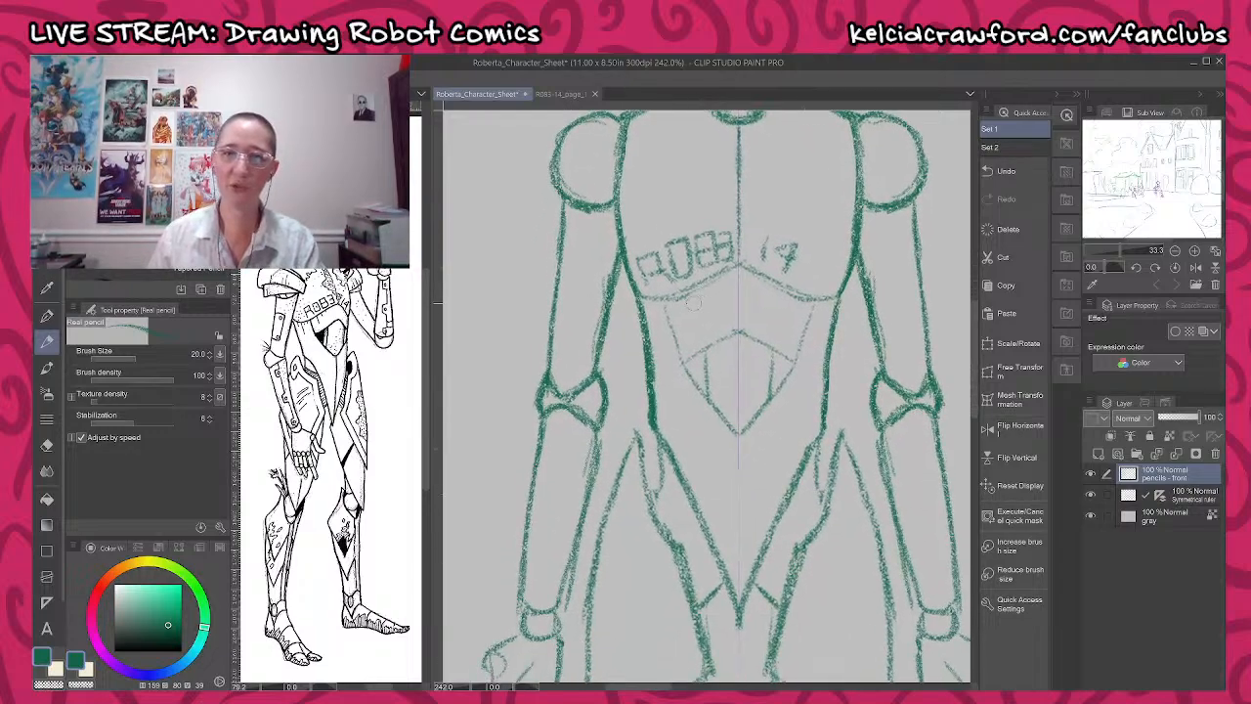
drag(698, 287, 738, 424)
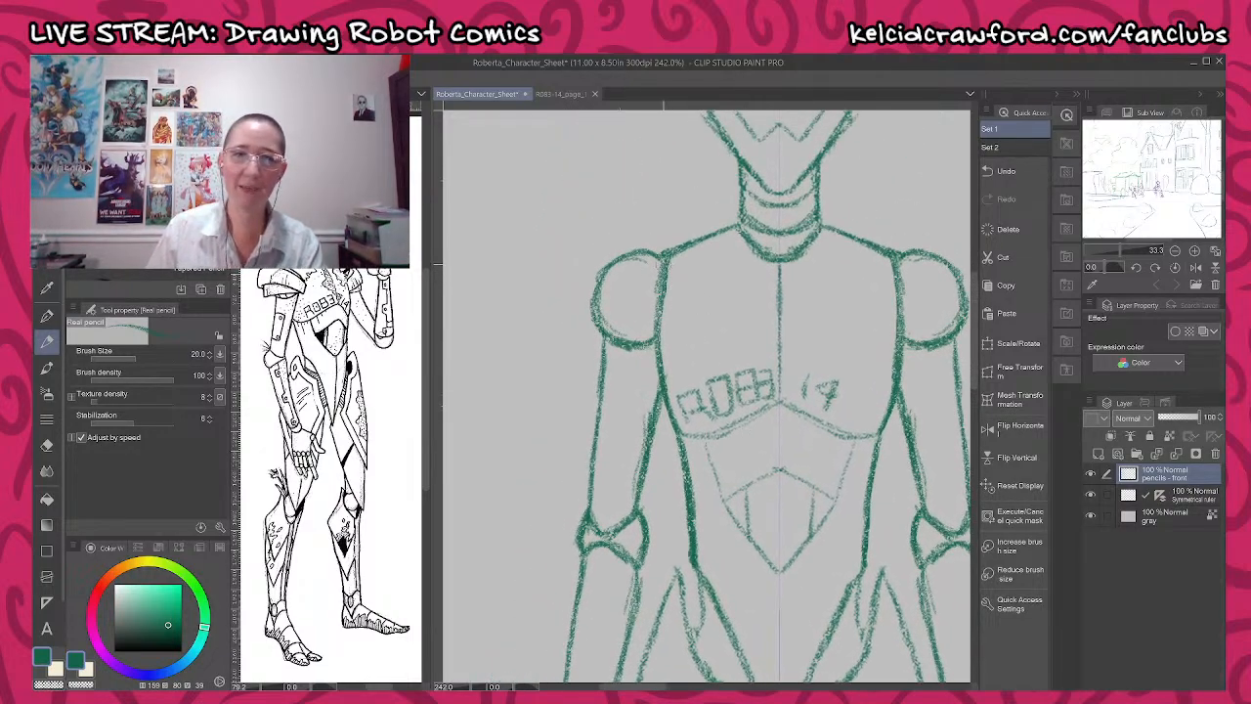
mouse_move(656, 262)
mouse_down()
mouse_move(548, 251)
mouse_move(554, 315)
mouse_move(655, 315)
mouse_up()
mouse_move(563, 308)
mouse_down()
mouse_move(659, 313)
mouse_move(548, 256)
mouse_move(661, 266)
mouse_up()
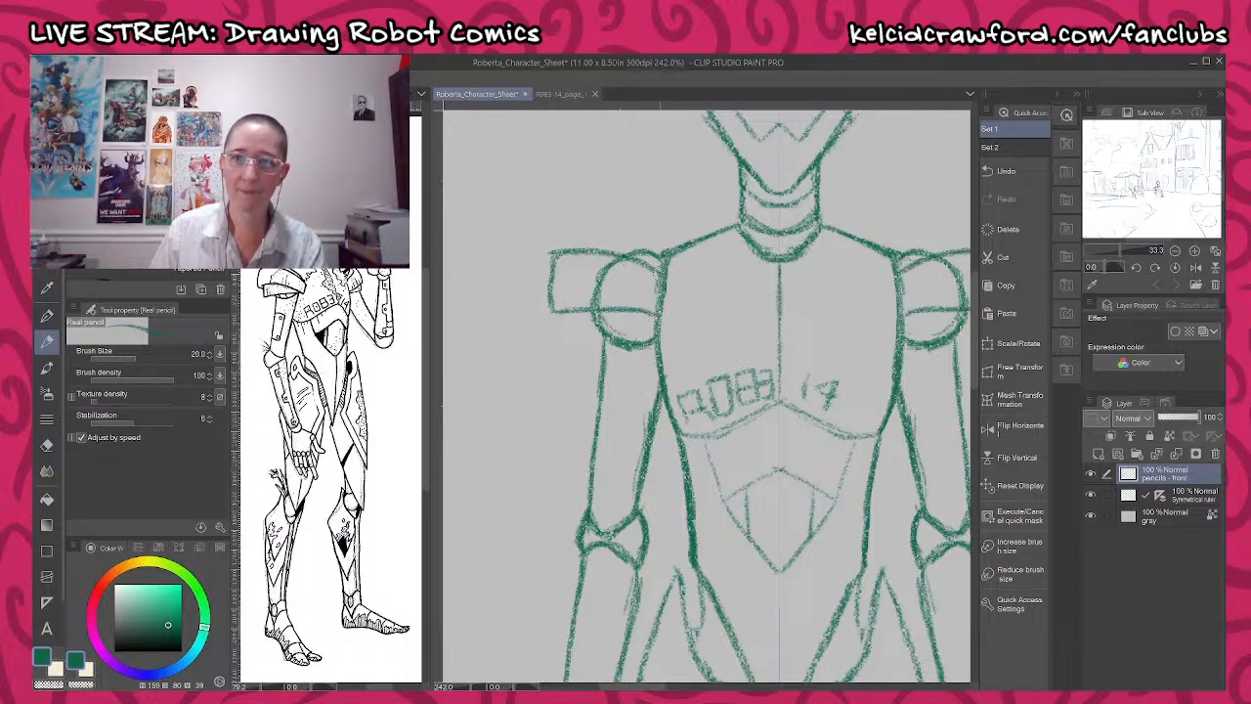
mouse_move(572, 312)
mouse_down()
mouse_move(588, 348)
mouse_move(655, 320)
mouse_up()
mouse_move(577, 250)
mouse_down()
mouse_move(585, 224)
mouse_move(614, 227)
mouse_move(659, 260)
mouse_up()
mouse_move(584, 227)
mouse_down()
mouse_move(628, 227)
mouse_move(668, 269)
mouse_up()
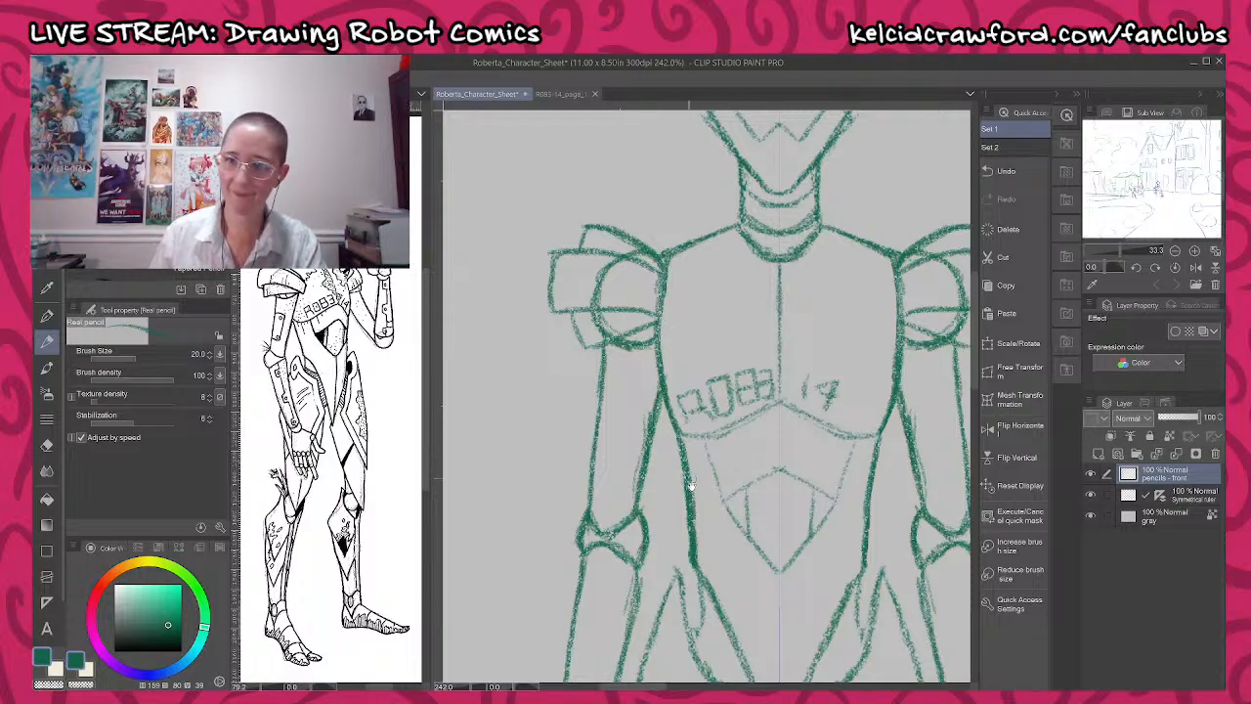
- Draw a notched panel seam down each forearm from the elbow to the wrist and save the character sheet
drag(690, 513, 694, 343)
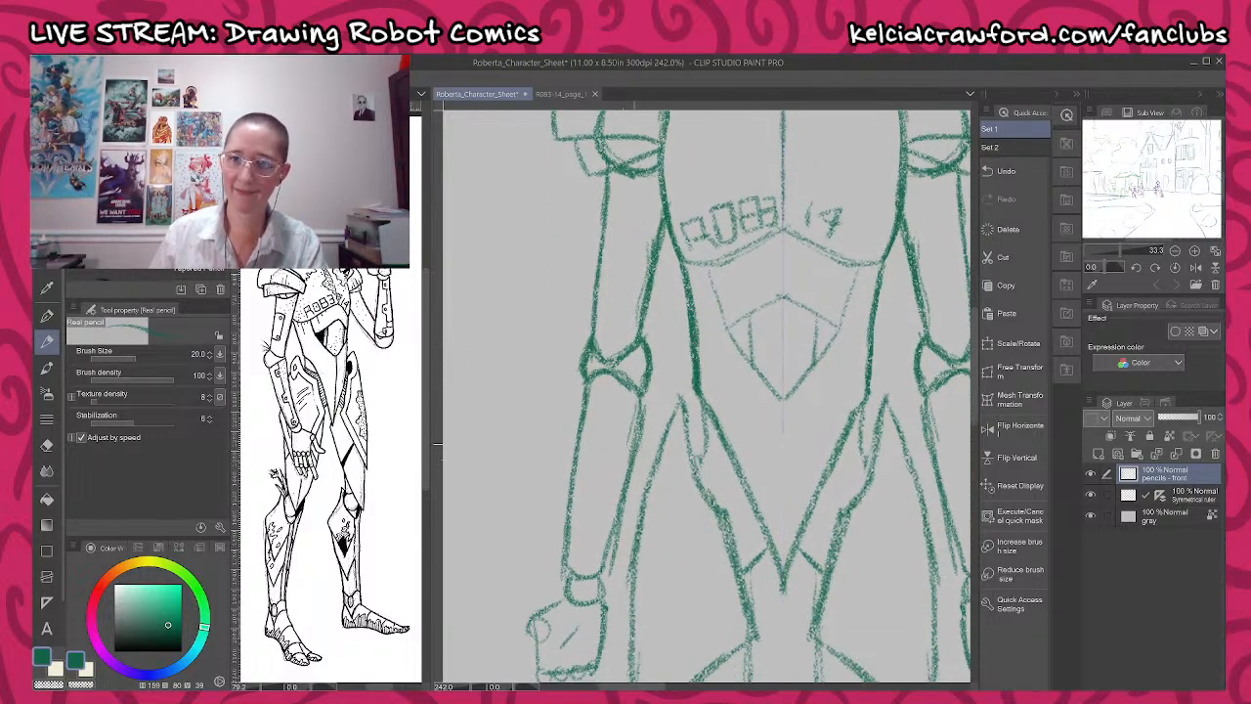
drag(611, 387, 605, 465)
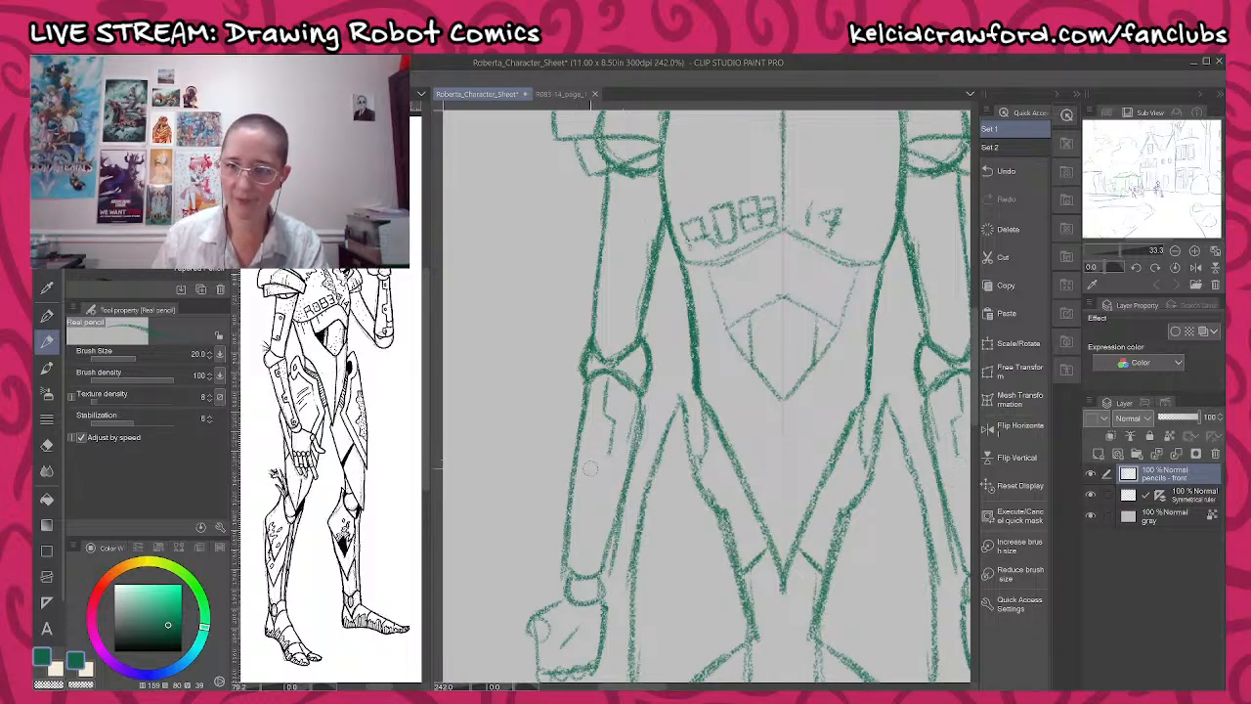
drag(602, 455, 579, 570)
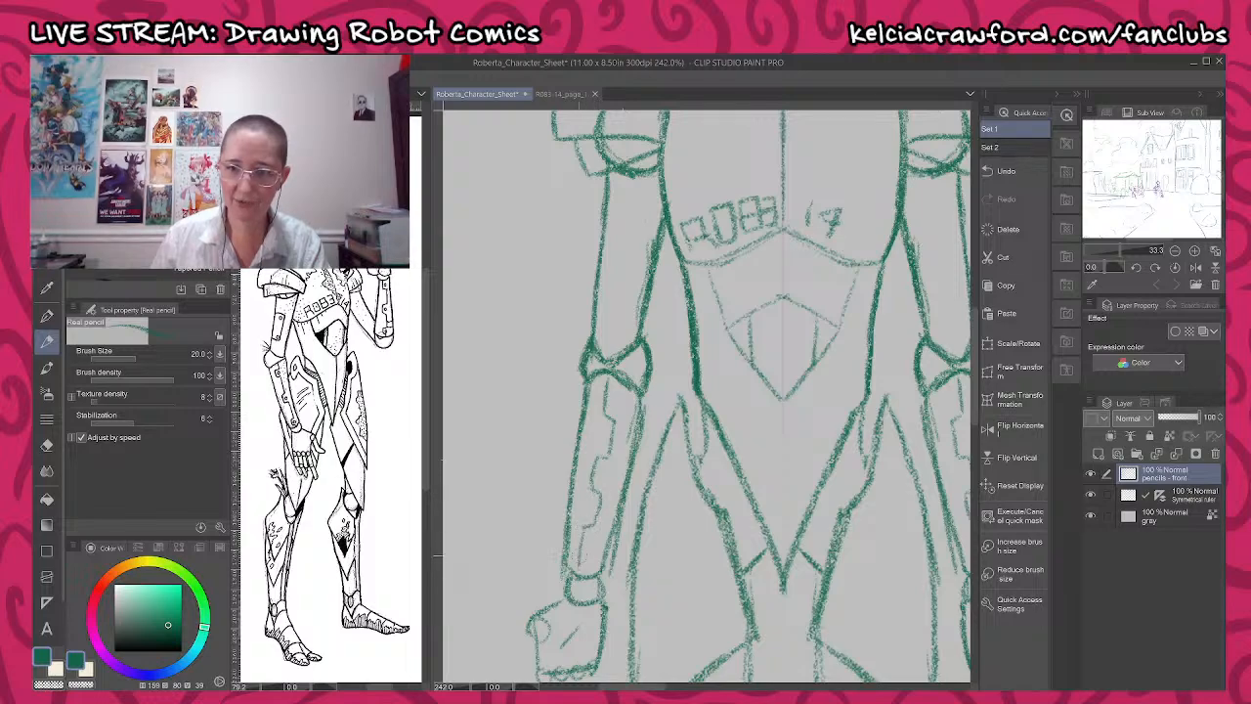
drag(710, 521, 605, 415)
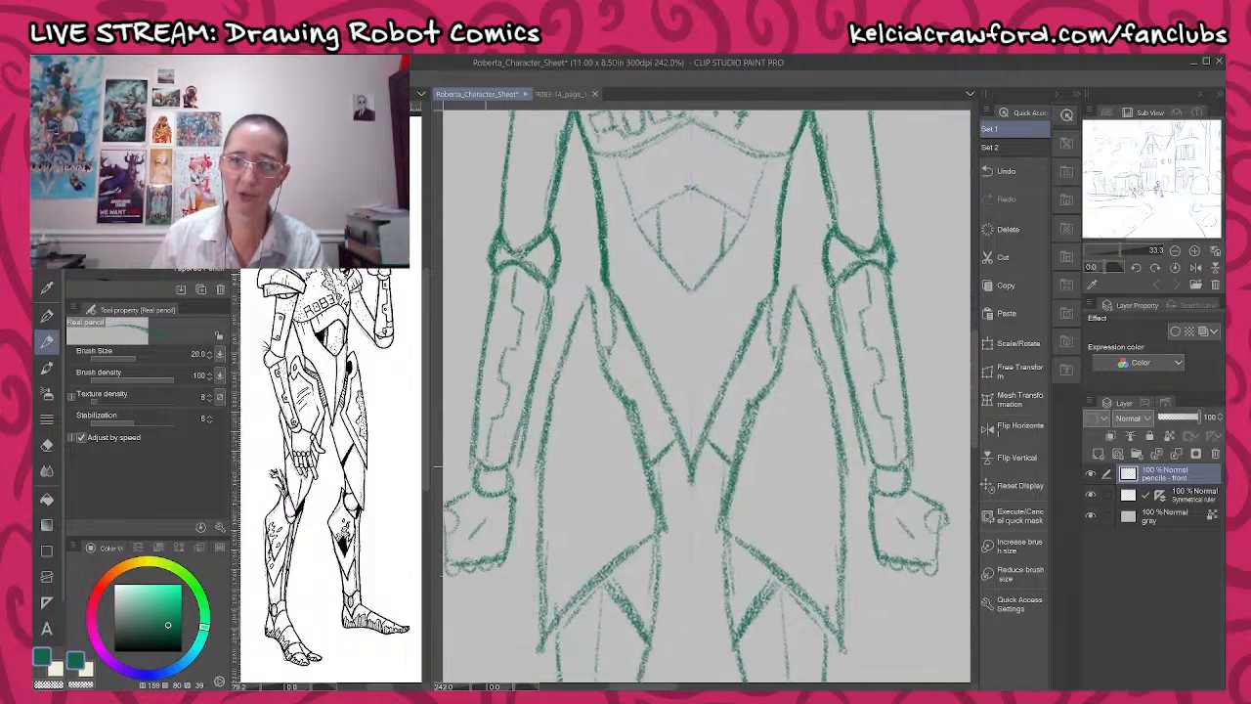
drag(552, 352, 632, 384)
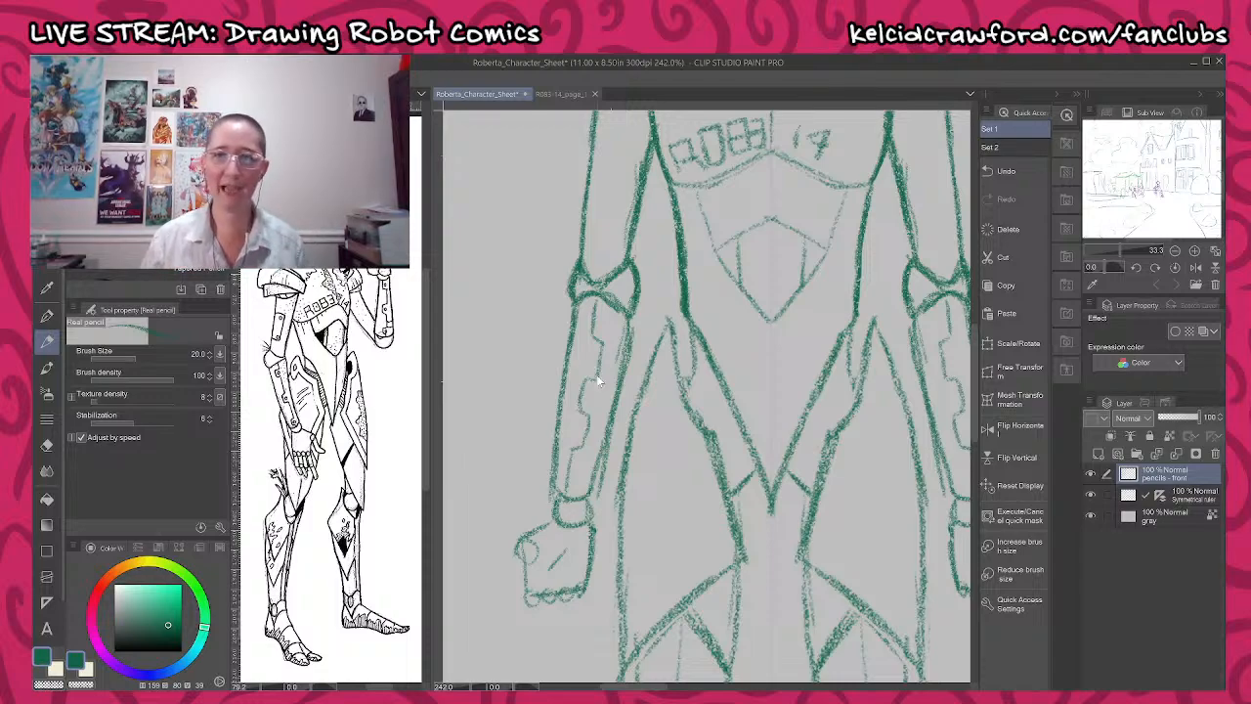
key(ctrl+s)
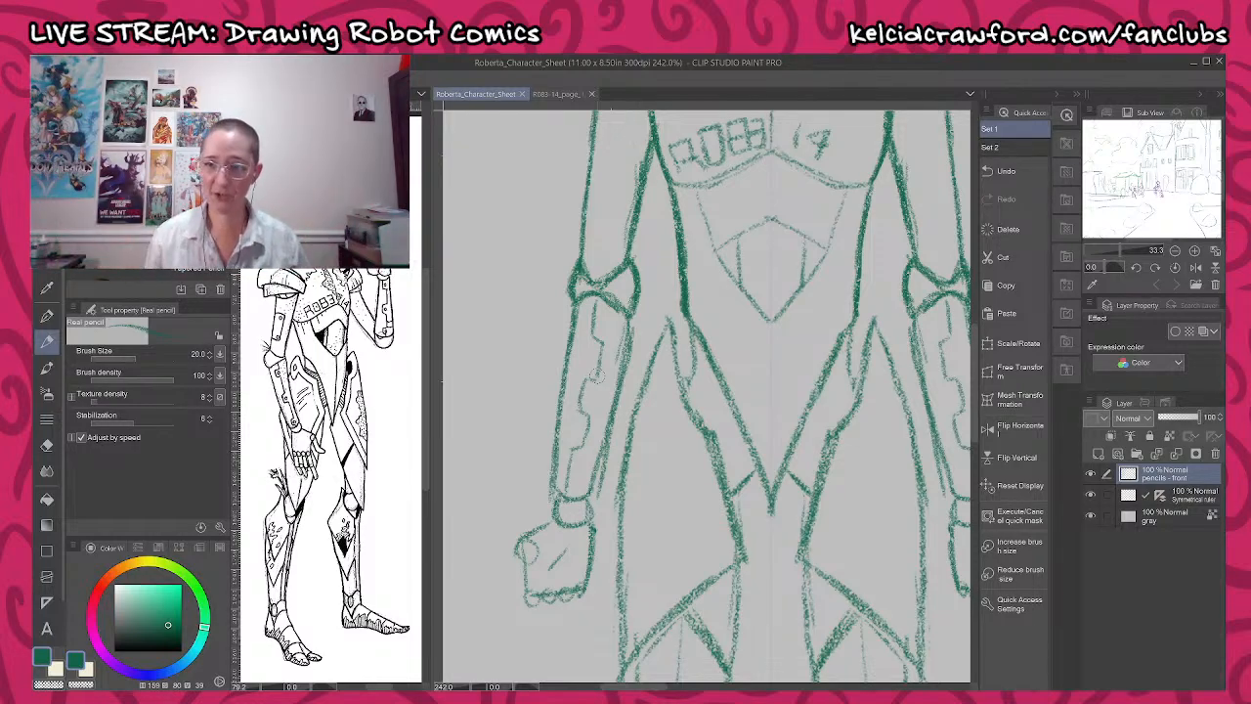
- Examine the hand and finger construction on the inked Roberta reference sketch beside the character sheet
mouse_move(598, 614)
mouse_down()
mouse_move(663, 547)
mouse_move(666, 485)
mouse_up()
scroll(592, 511, up, 3)
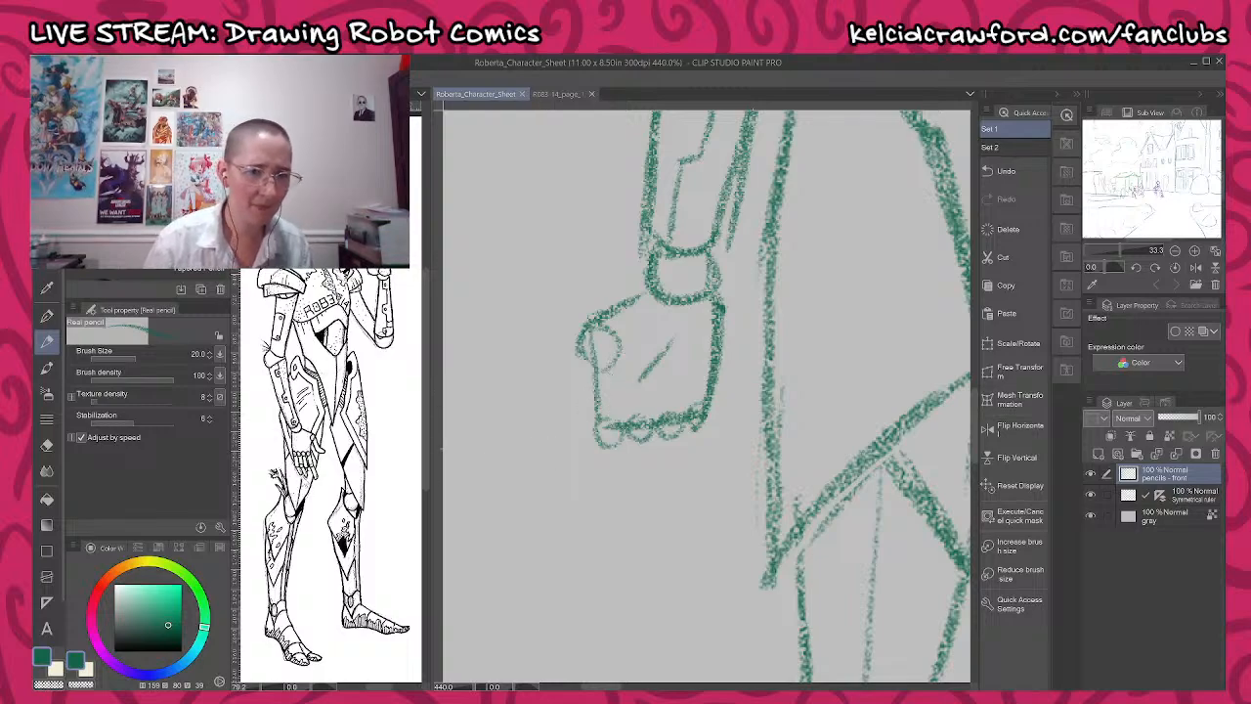
click(301, 484)
scroll(301, 484, up, 4)
scroll(301, 484, up, 3)
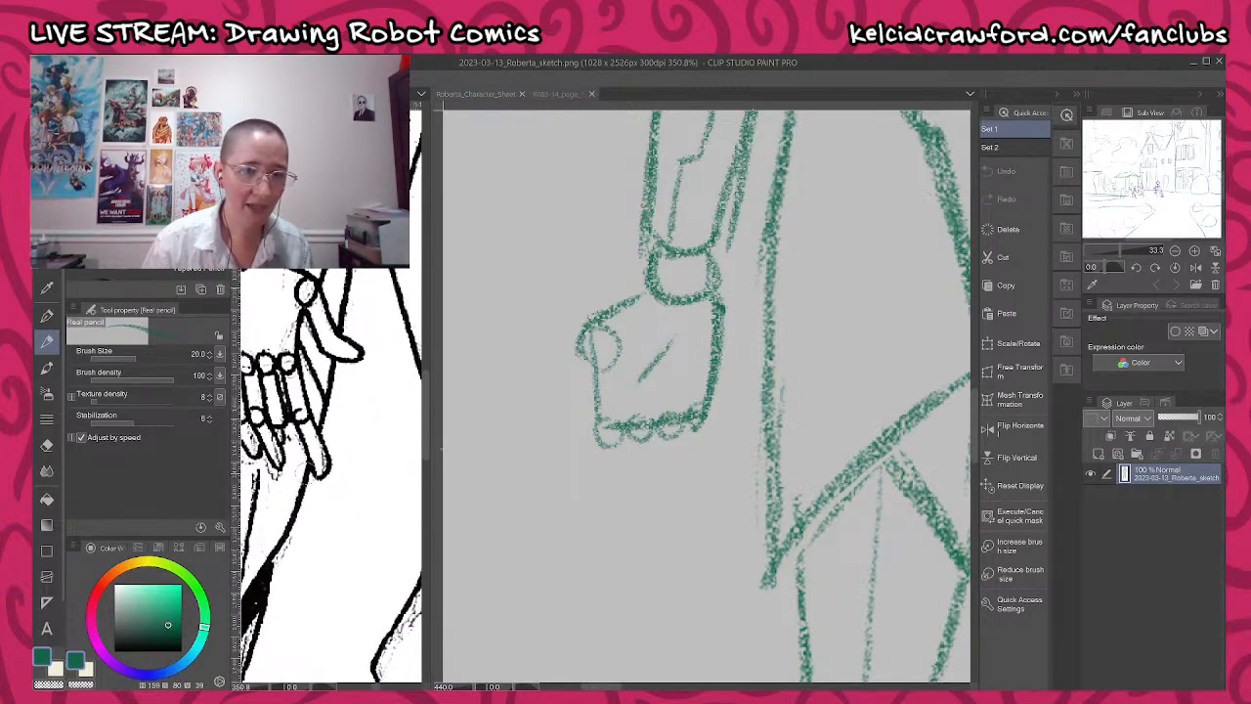
scroll(301, 484, down, 4)
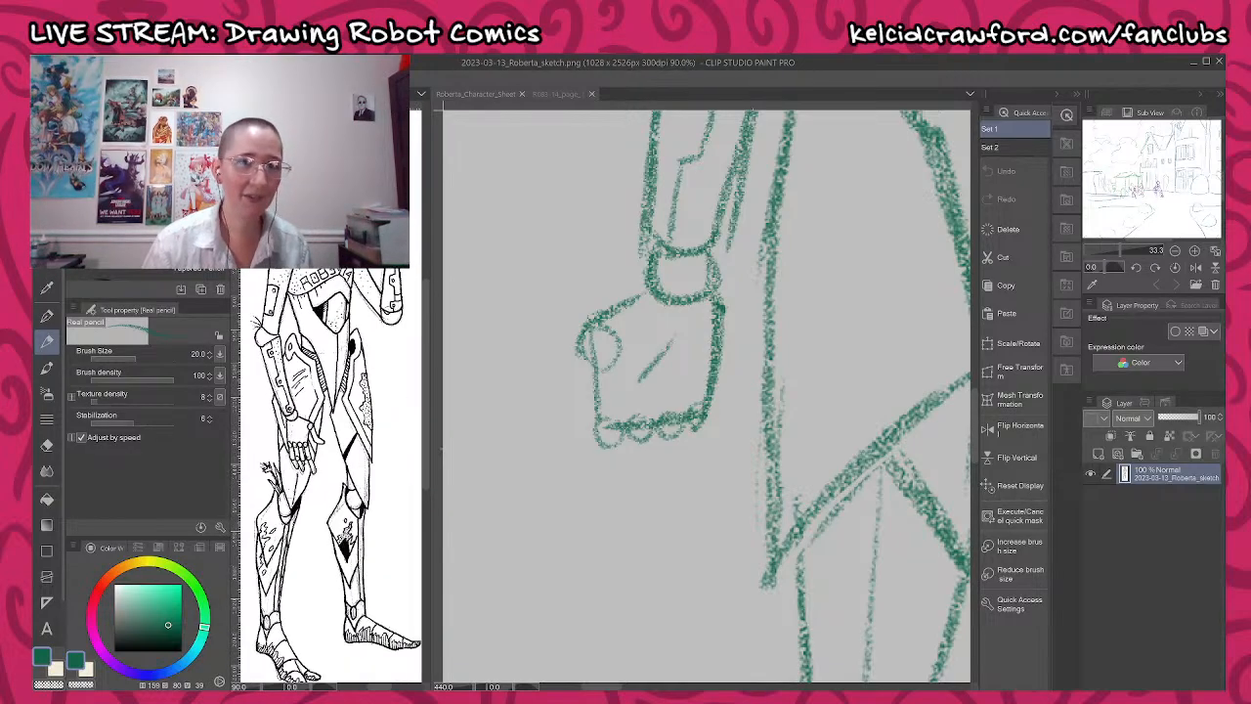
scroll(301, 484, down, 1)
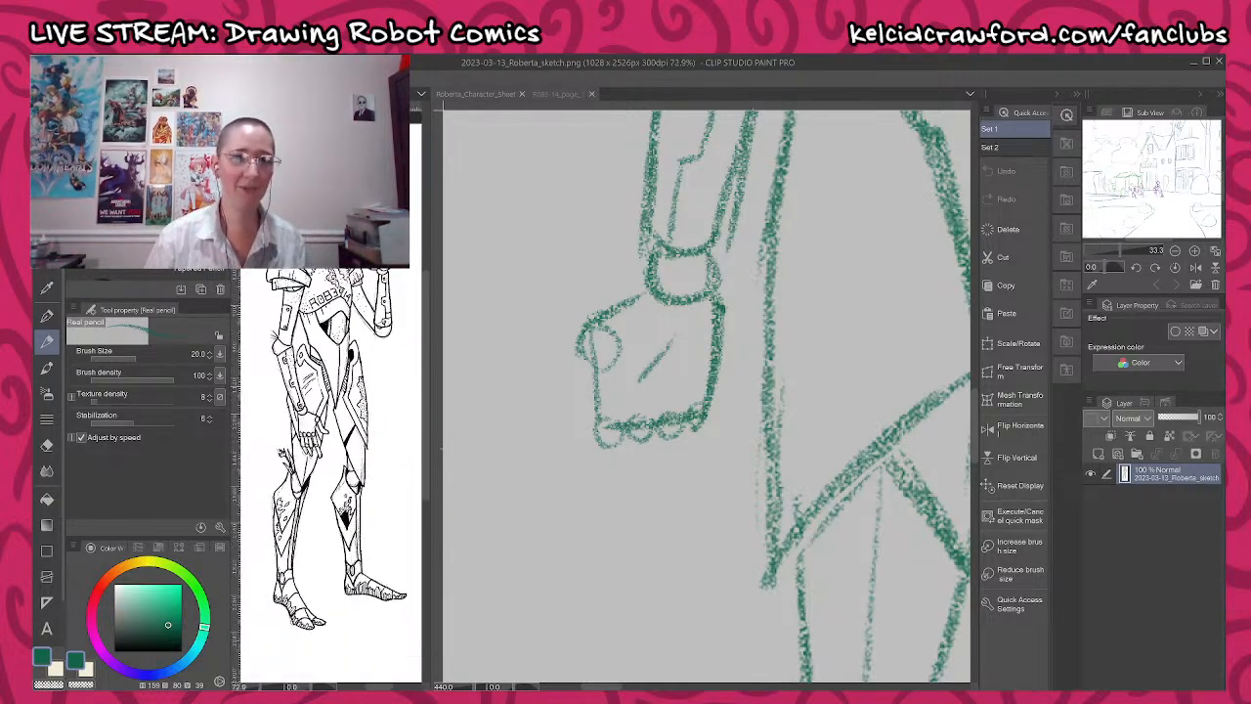
scroll(371, 444, up, 1)
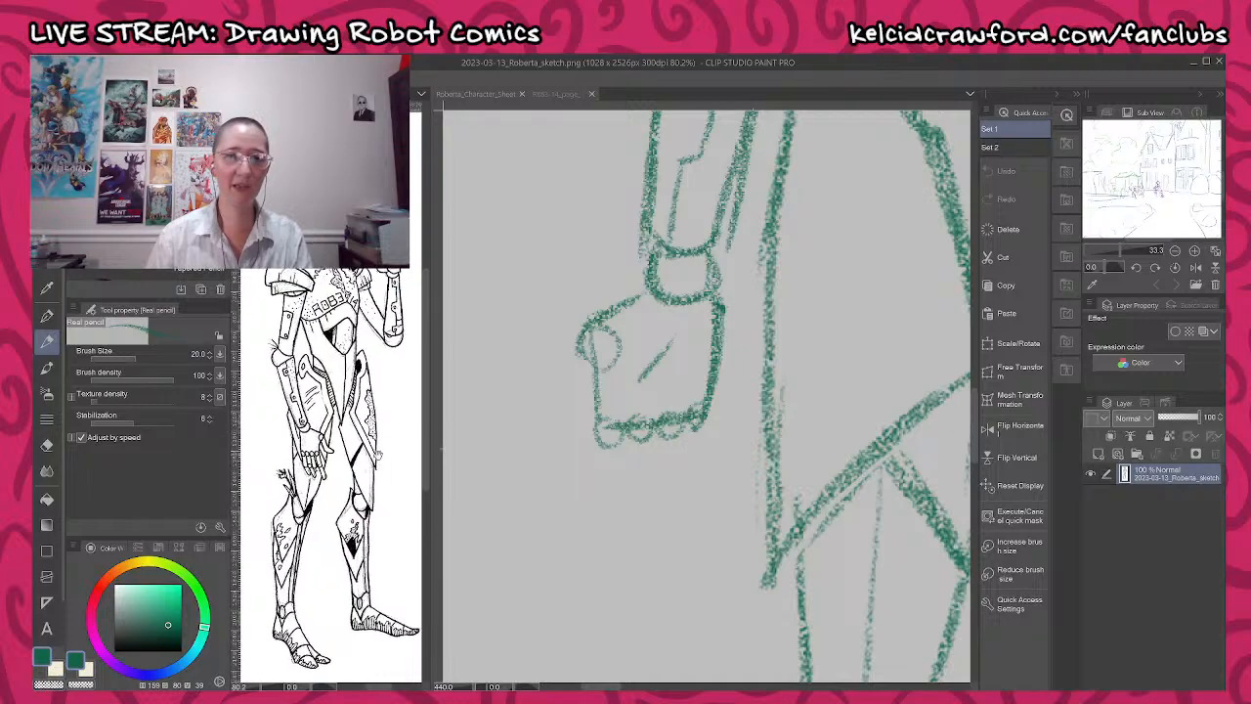
drag(378, 454, 370, 451)
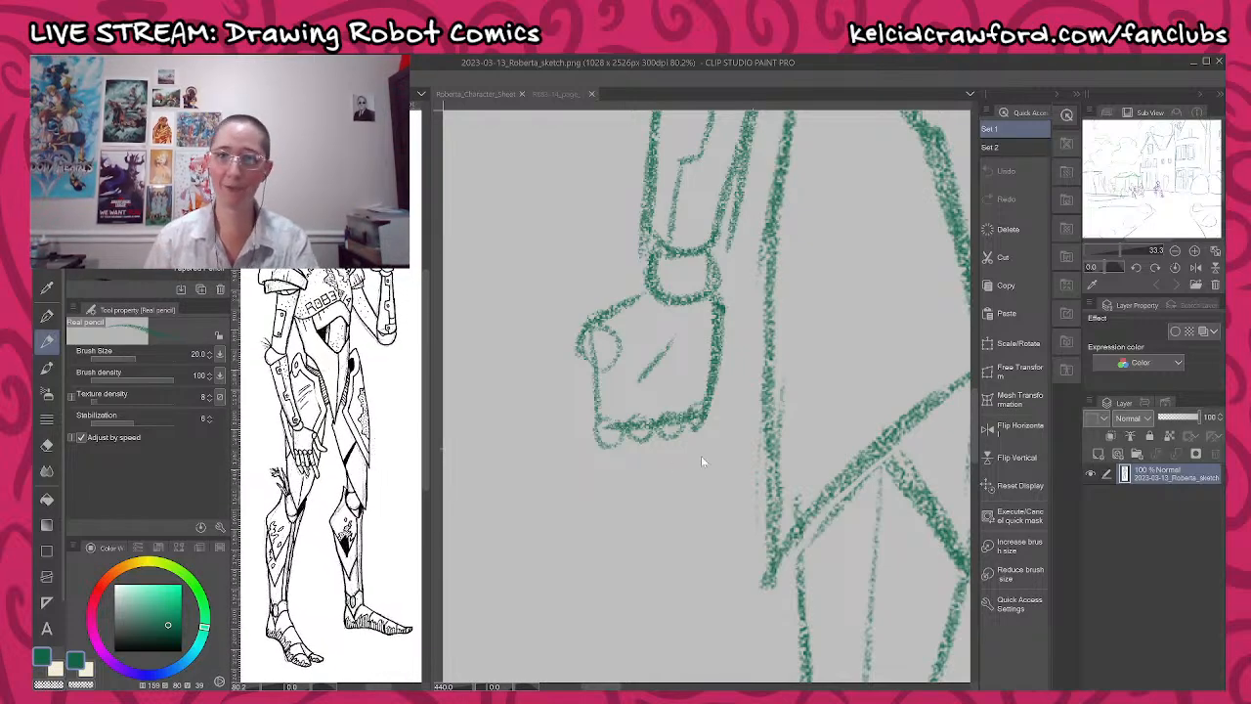
- Clean up the inner forearm contour above the wrist by clearing the stray doubled line
click(692, 358)
mouse_move(652, 366)
mouse_down()
mouse_move(613, 344)
mouse_move(671, 324)
mouse_move(692, 284)
mouse_move(683, 264)
mouse_up()
drag(707, 202, 651, 453)
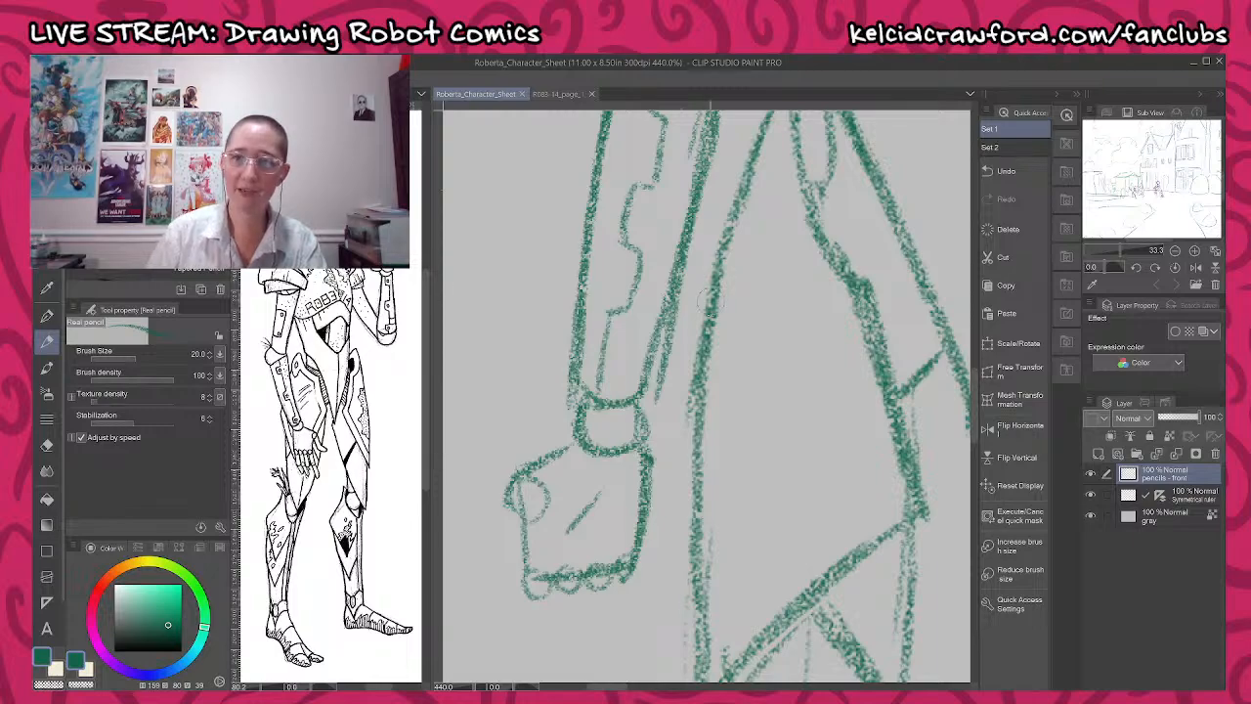
mouse_move(697, 283)
mouse_down()
mouse_move(697, 272)
mouse_move(665, 397)
mouse_move(683, 323)
mouse_up()
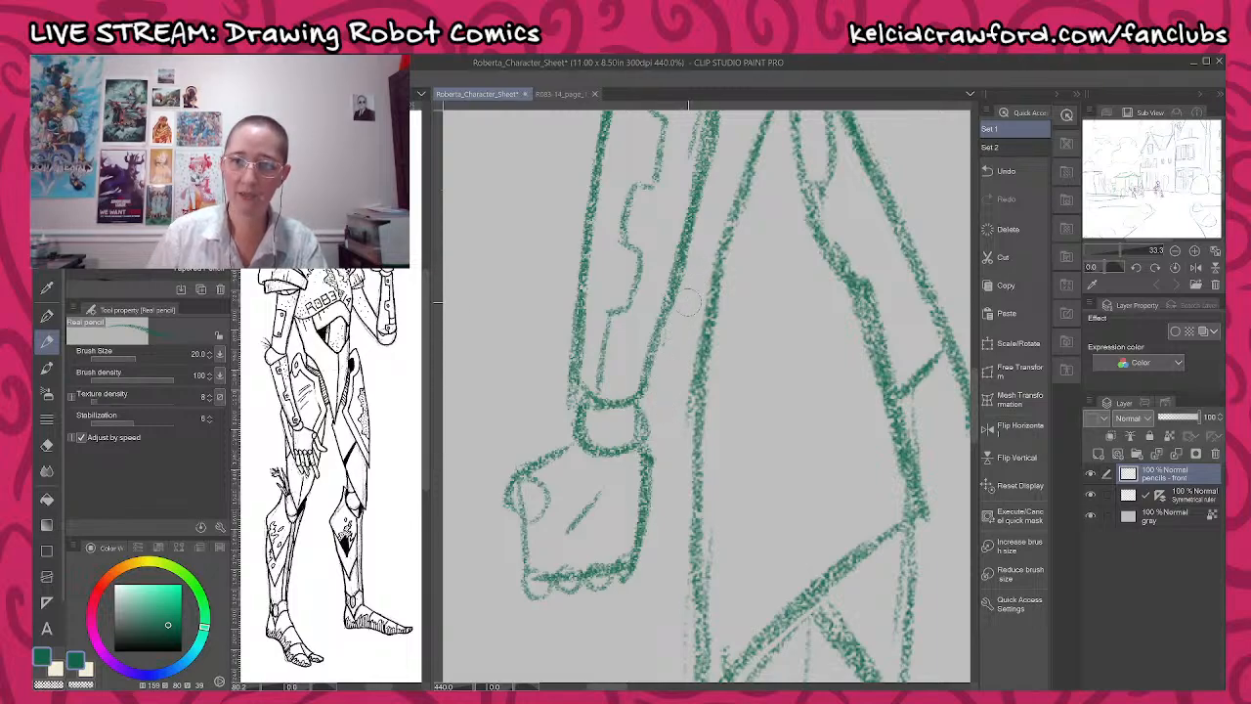
drag(665, 520, 695, 357)
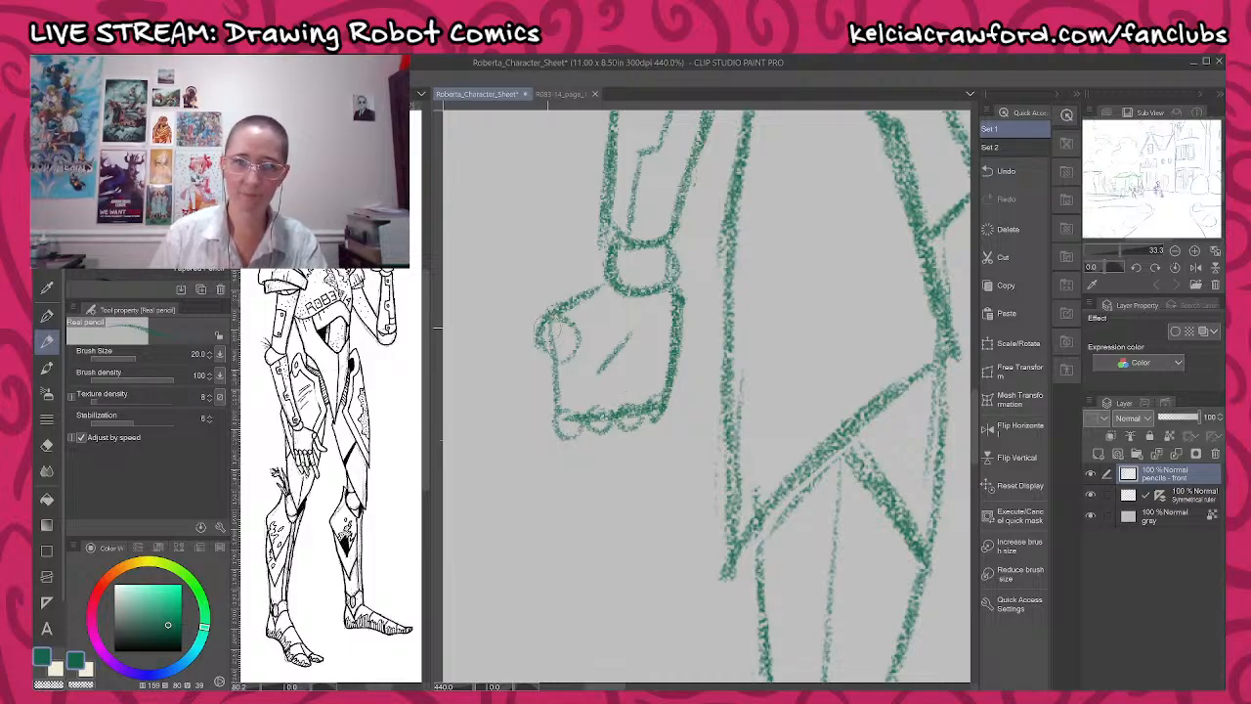
- Draw the segmented thumb angled outward from the palm and the fingers extending below the knuckles on both hands
mouse_move(538, 327)
mouse_down()
mouse_move(520, 382)
mouse_move(484, 396)
mouse_move(484, 407)
mouse_move(538, 386)
mouse_up()
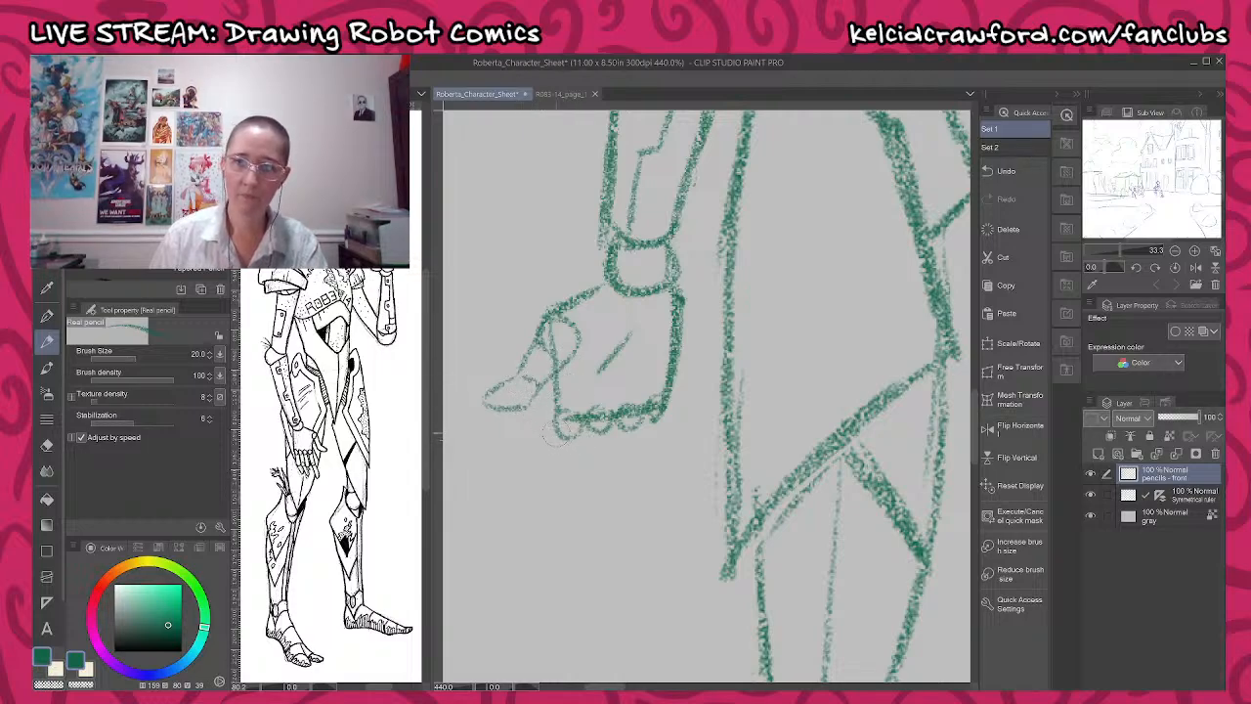
mouse_move(558, 428)
mouse_down()
mouse_move(566, 497)
mouse_move(592, 446)
mouse_move(608, 490)
mouse_move(614, 441)
mouse_move(630, 483)
mouse_move(645, 430)
mouse_move(643, 474)
mouse_move(667, 417)
mouse_up()
mouse_move(558, 493)
mouse_down()
mouse_move(562, 547)
mouse_move(578, 553)
mouse_up()
mouse_move(602, 481)
mouse_down()
mouse_move(587, 565)
mouse_move(598, 569)
mouse_move(608, 493)
mouse_move(618, 549)
mouse_move(638, 476)
mouse_move(654, 525)
mouse_move(660, 470)
mouse_up()
scroll(659, 406, down, 6)
scroll(659, 406, down, 6)
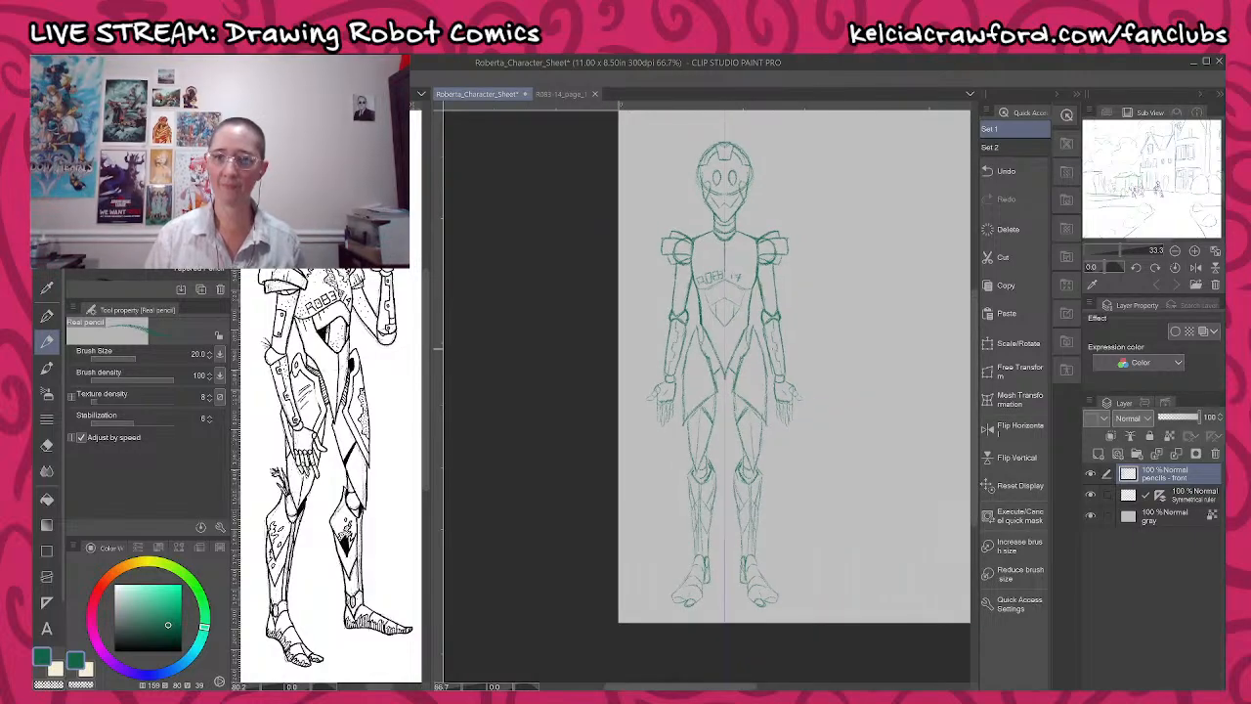
- Redraw the long curved outer edge of each hip plate, from its upper point down to its lower corner
scroll(731, 434, up, 5)
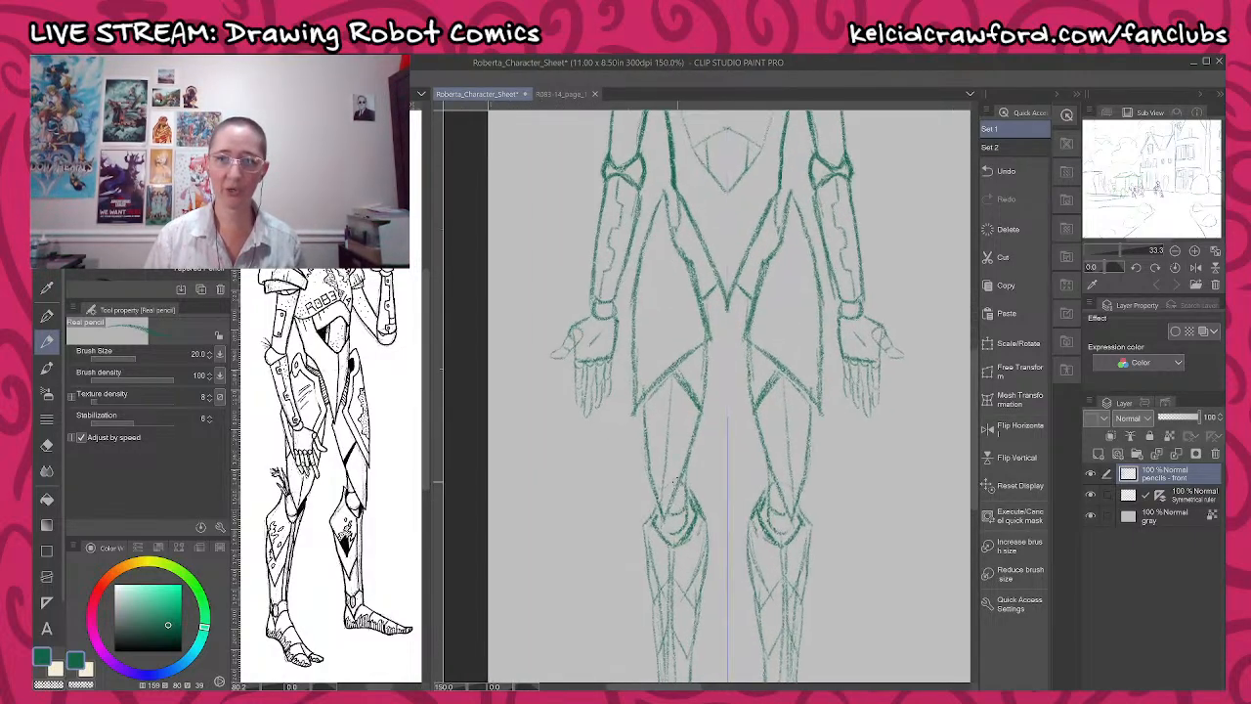
scroll(676, 466, up, 2)
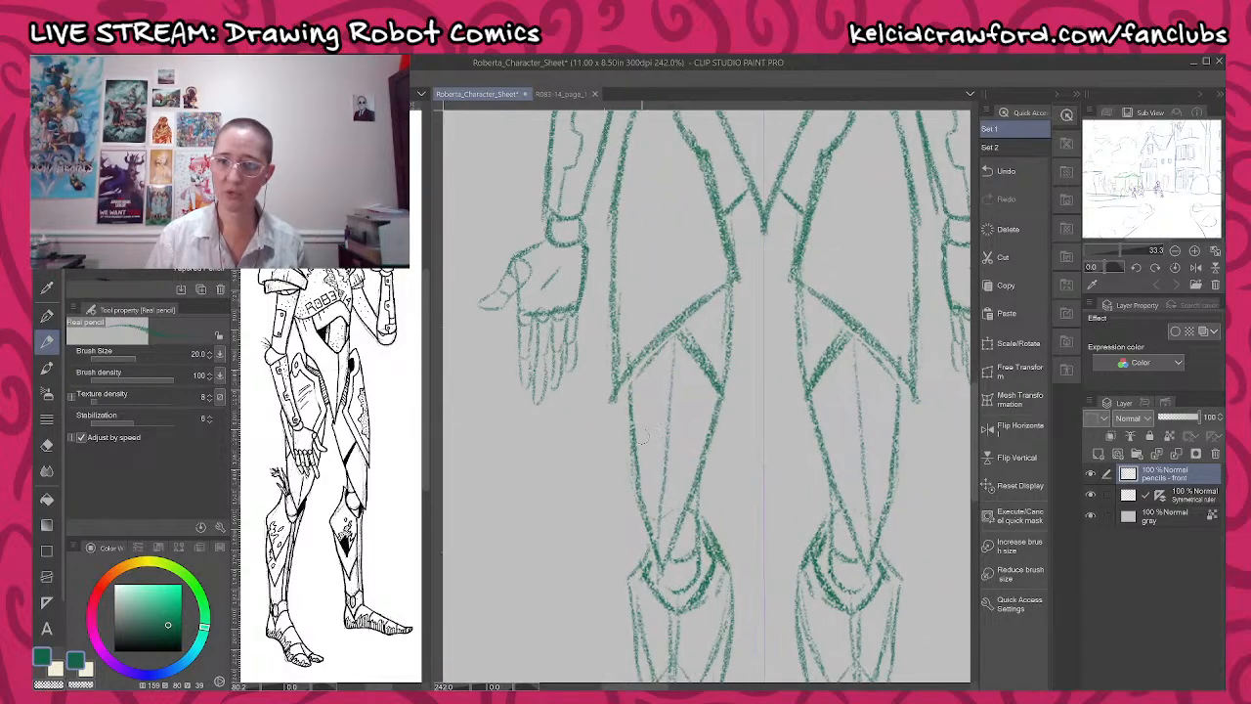
scroll(633, 399, up, 1)
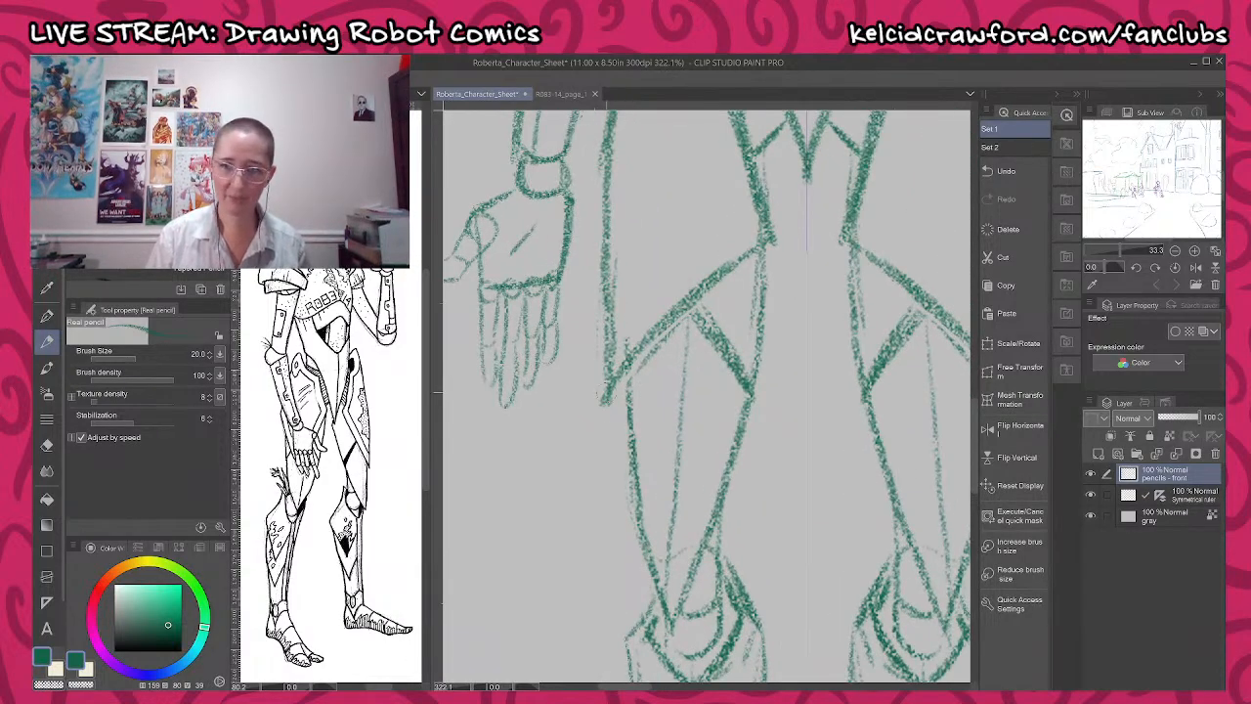
scroll(651, 317, down, 3)
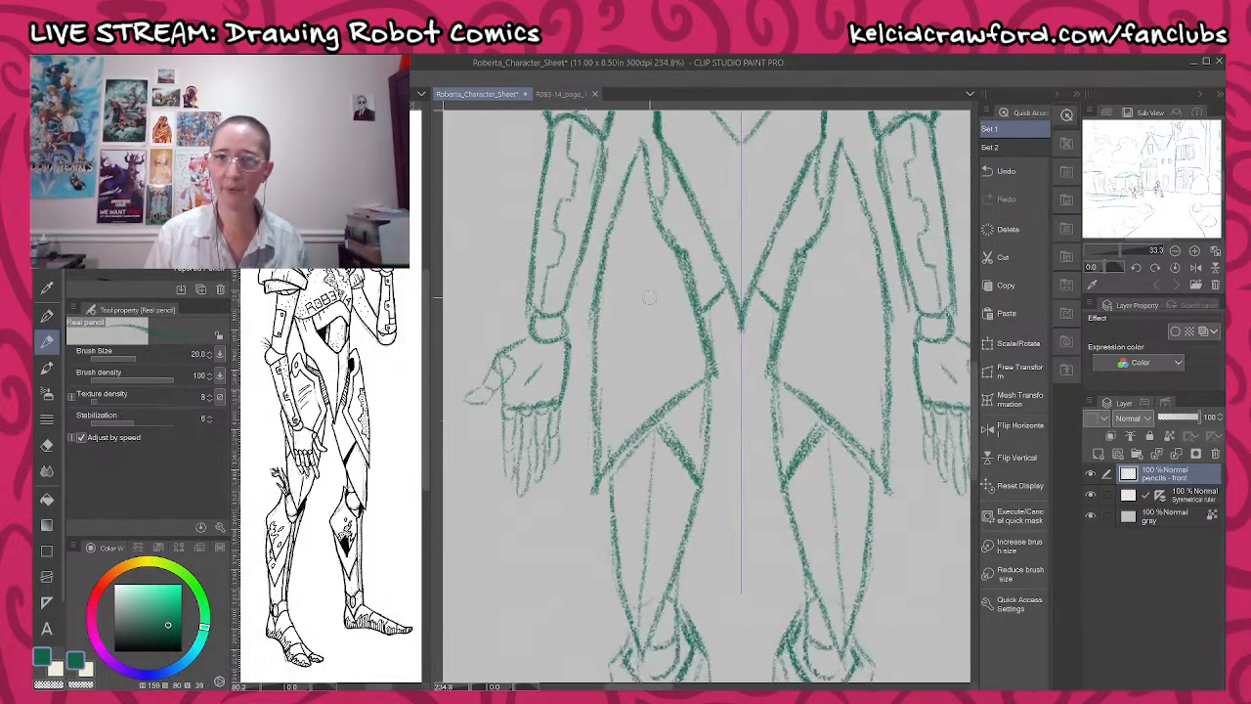
scroll(640, 232, up, 1)
mouse_move(642, 163)
mouse_down()
mouse_move(600, 284)
mouse_move(598, 491)
mouse_up()
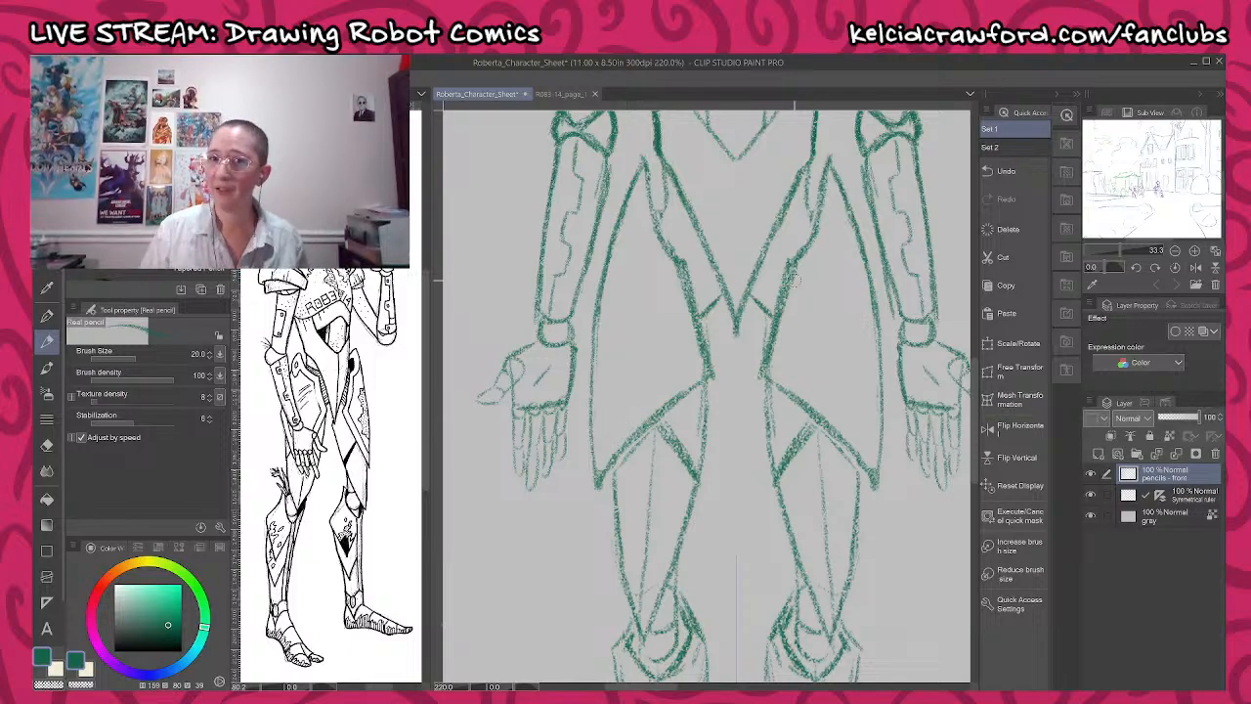
- Add a cross seam and closely spaced ribbing to the narrow hip joint bands on both sides of the pelvis
mouse_move(668, 201)
mouse_down()
mouse_move(647, 233)
mouse_move(671, 211)
mouse_move(658, 186)
mouse_move(694, 239)
mouse_up()
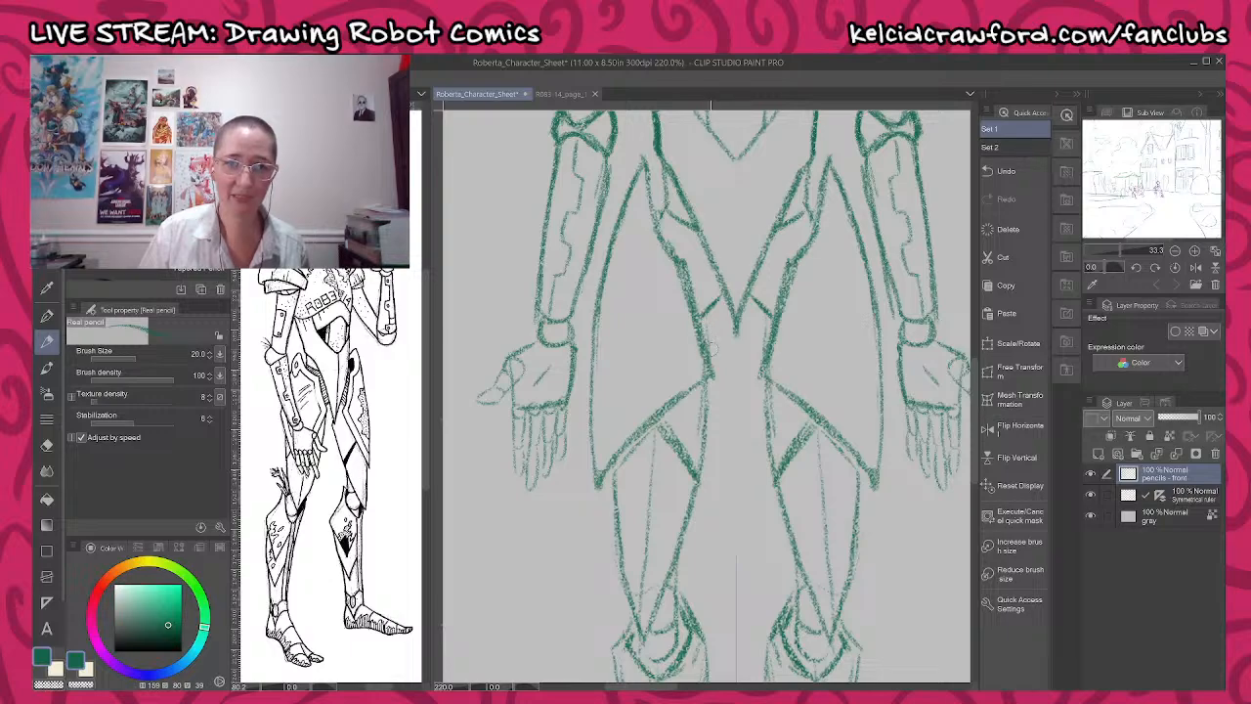
drag(704, 323, 707, 342)
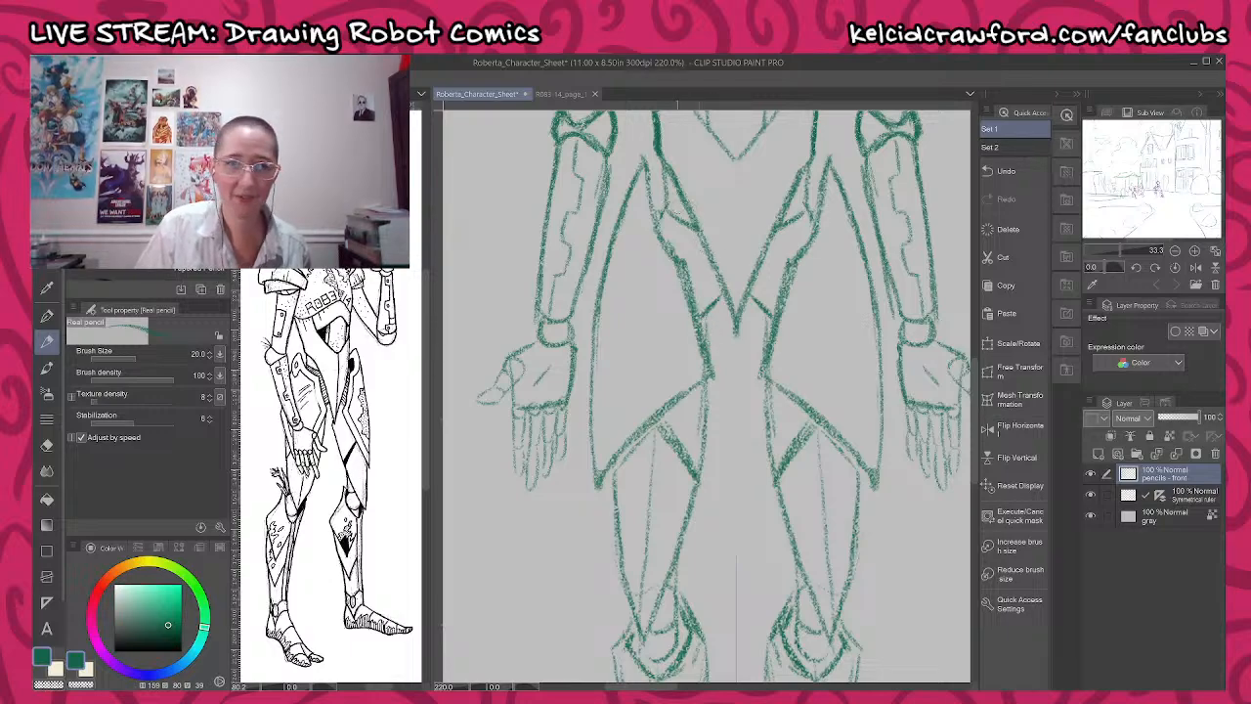
mouse_move(655, 221)
mouse_down()
mouse_move(701, 237)
mouse_move(686, 247)
mouse_move(713, 293)
mouse_up()
drag(698, 291, 709, 311)
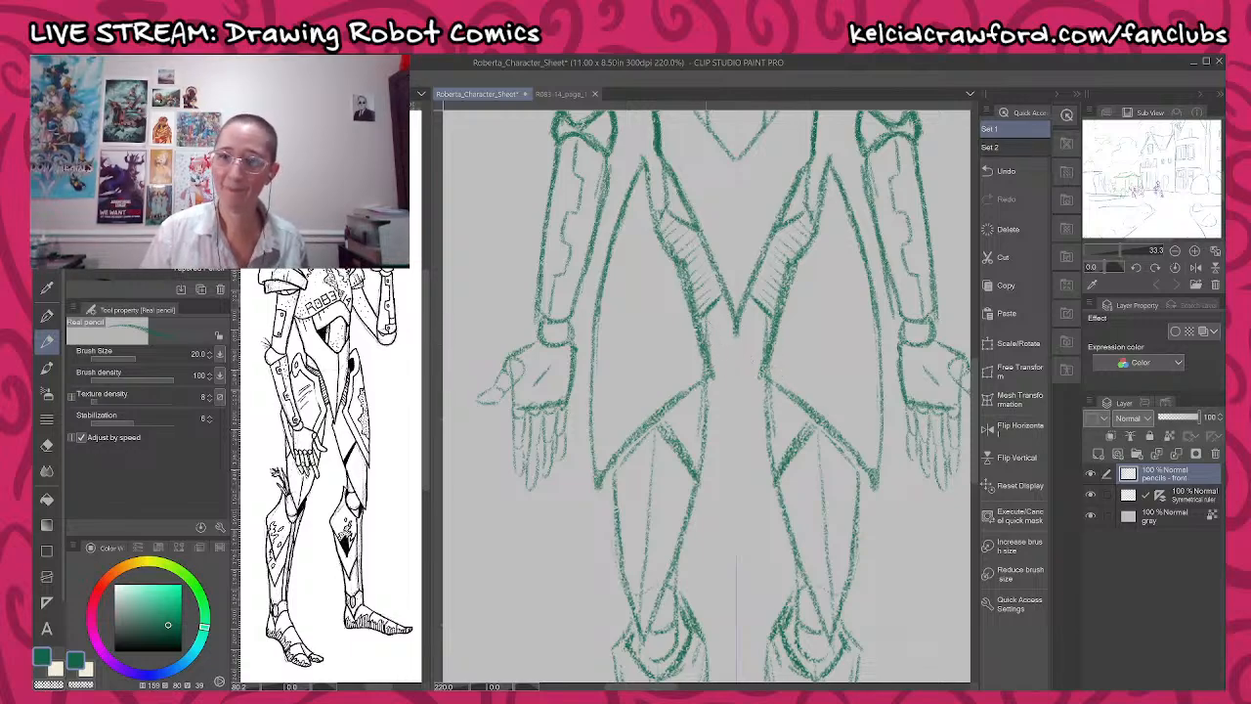
- Draw the inner upper-thigh contours below the pelvis and touch up where they meet the hip plates' lower edges
mouse_move(703, 324)
mouse_down()
mouse_move(719, 347)
mouse_move(714, 420)
mouse_up()
drag(728, 358, 707, 448)
mouse_move(709, 336)
mouse_down()
mouse_move(720, 353)
mouse_move(708, 432)
mouse_up()
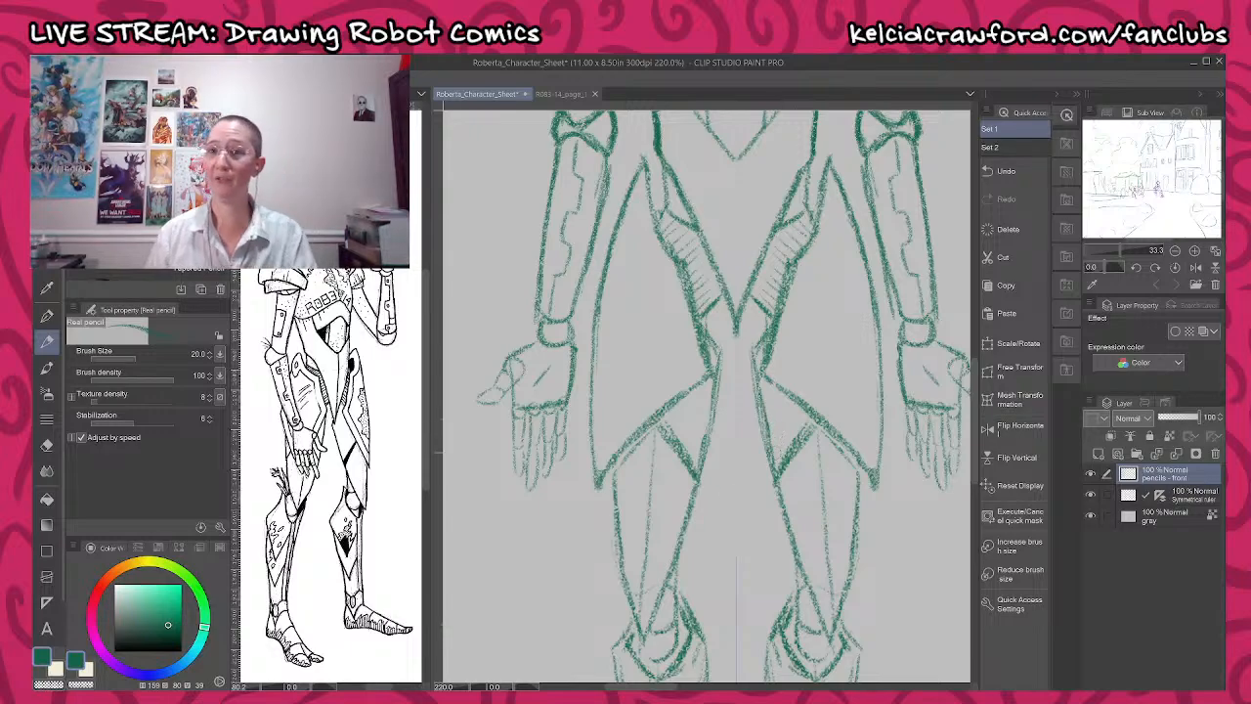
drag(765, 509, 740, 401)
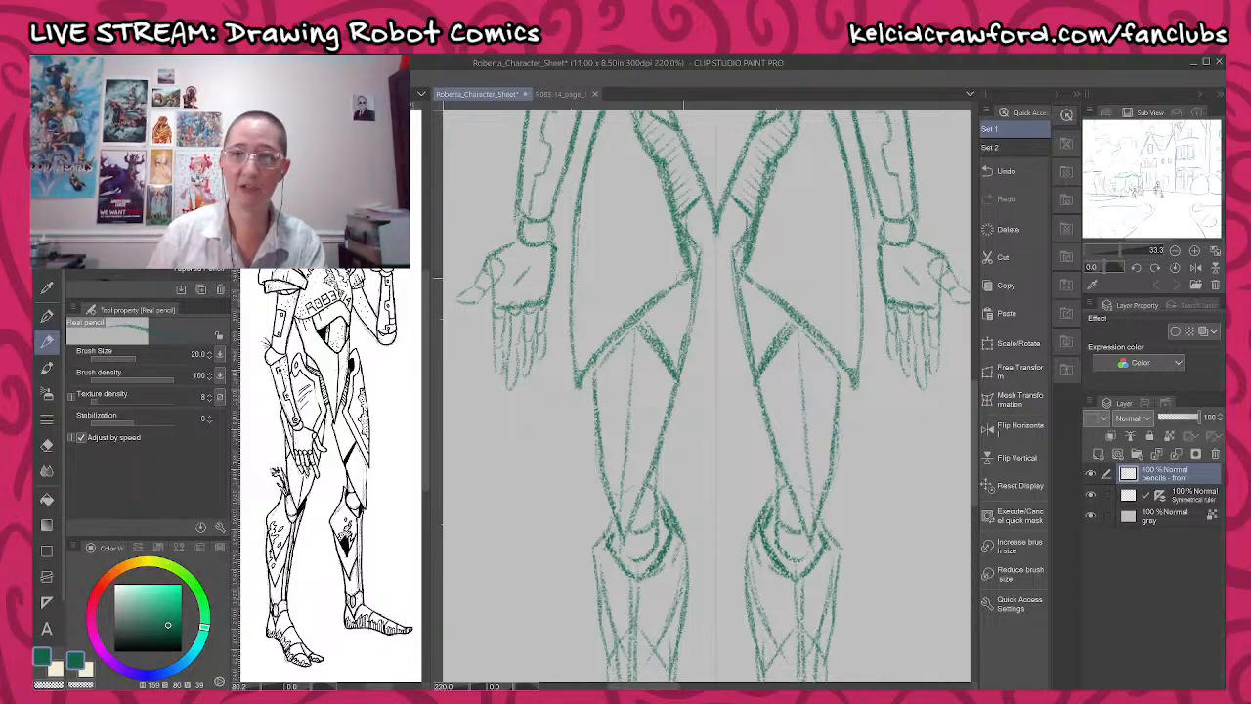
drag(690, 275, 669, 293)
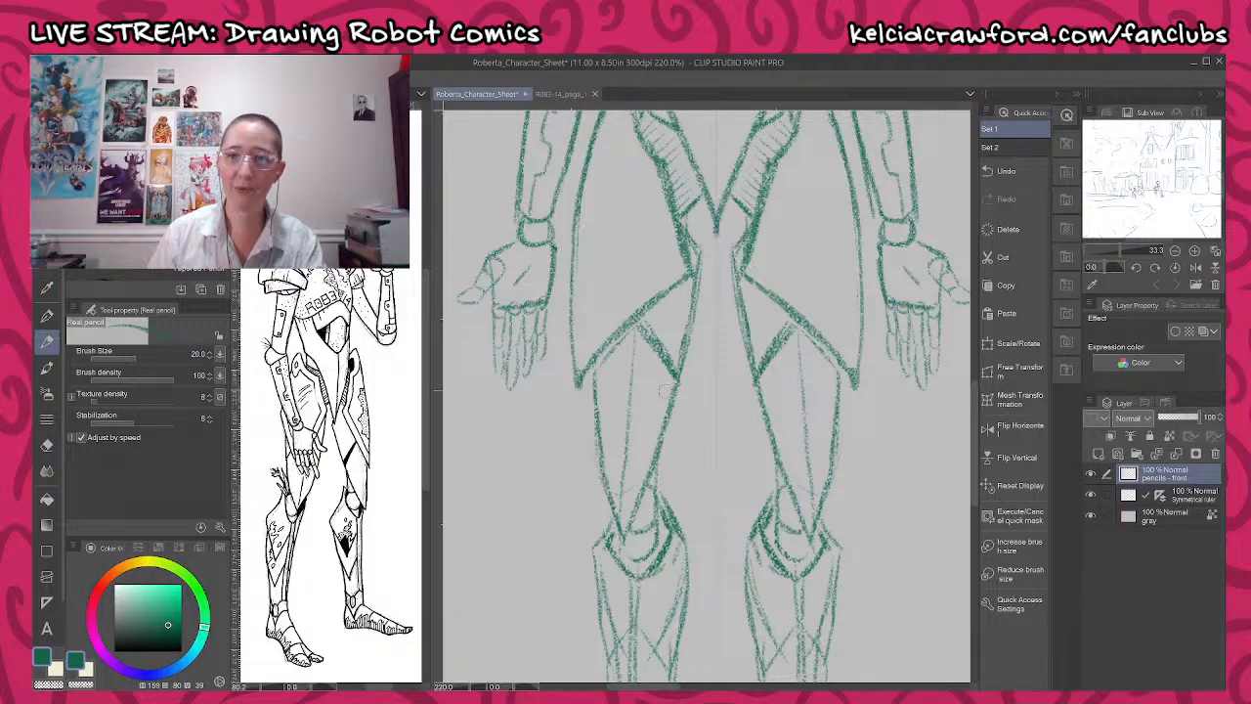
- Strengthen the outer and inner thigh contours, curving them from the hip plates down to the knees
drag(712, 414, 714, 326)
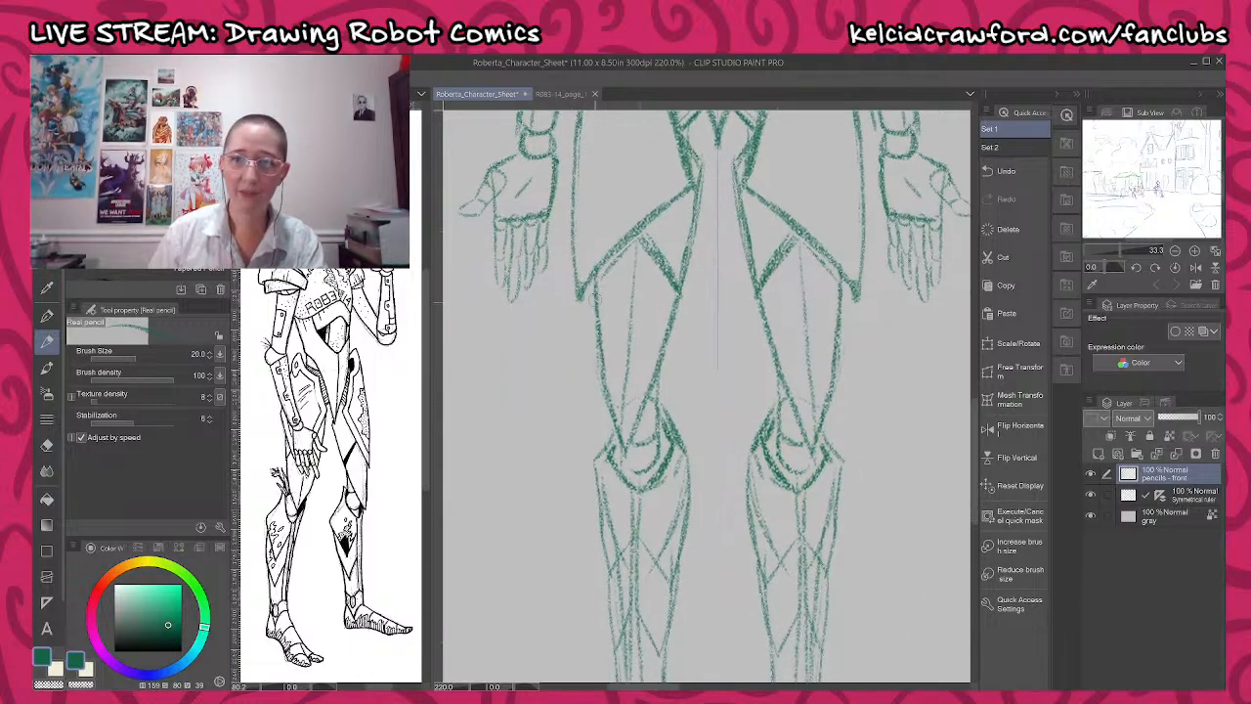
mouse_move(590, 277)
mouse_down()
mouse_move(597, 384)
mouse_move(616, 430)
mouse_up()
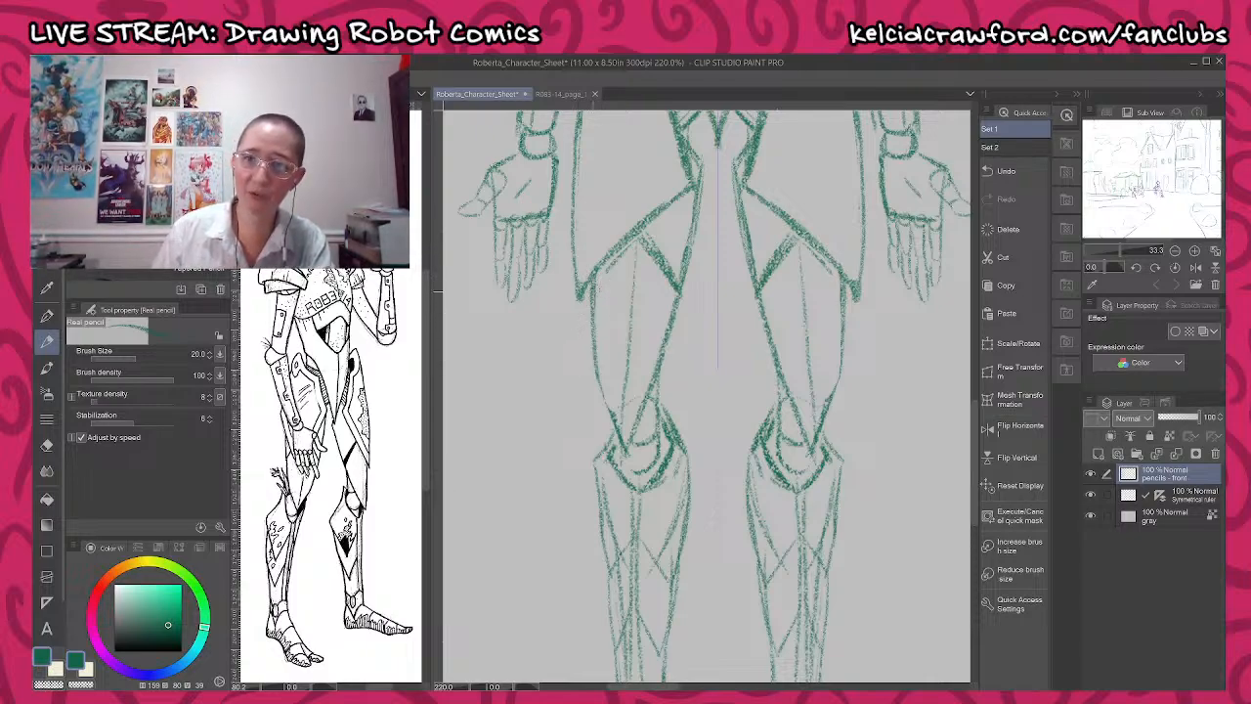
mouse_move(594, 289)
mouse_down()
mouse_move(594, 373)
mouse_move(625, 467)
mouse_up()
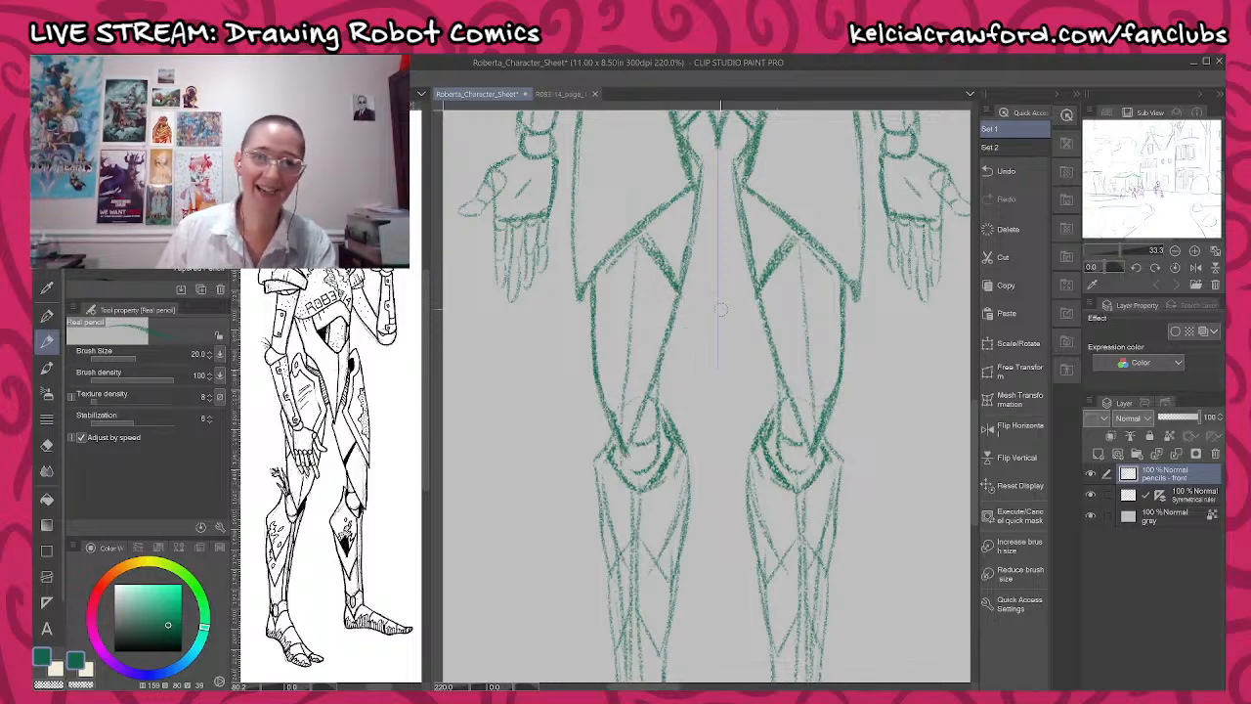
mouse_move(699, 202)
mouse_down()
mouse_move(656, 393)
mouse_move(671, 377)
mouse_move(629, 458)
mouse_move(668, 380)
mouse_move(675, 316)
mouse_up()
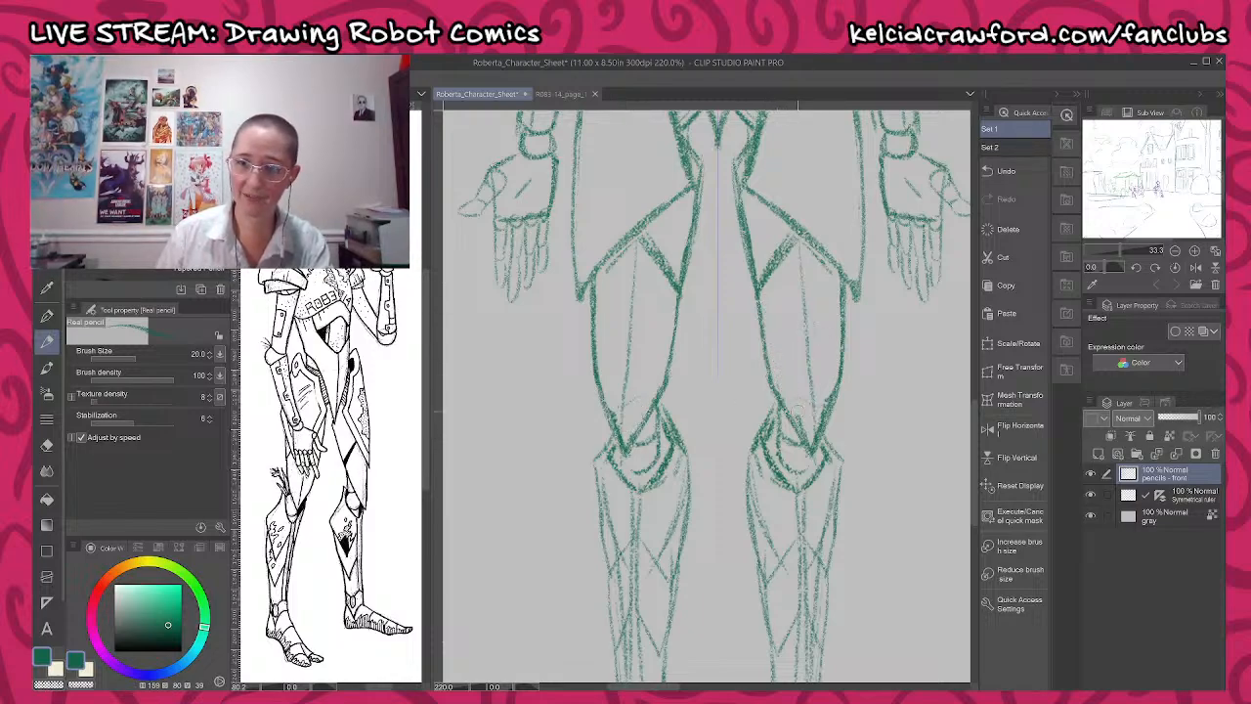
scroll(699, 448, down, 2)
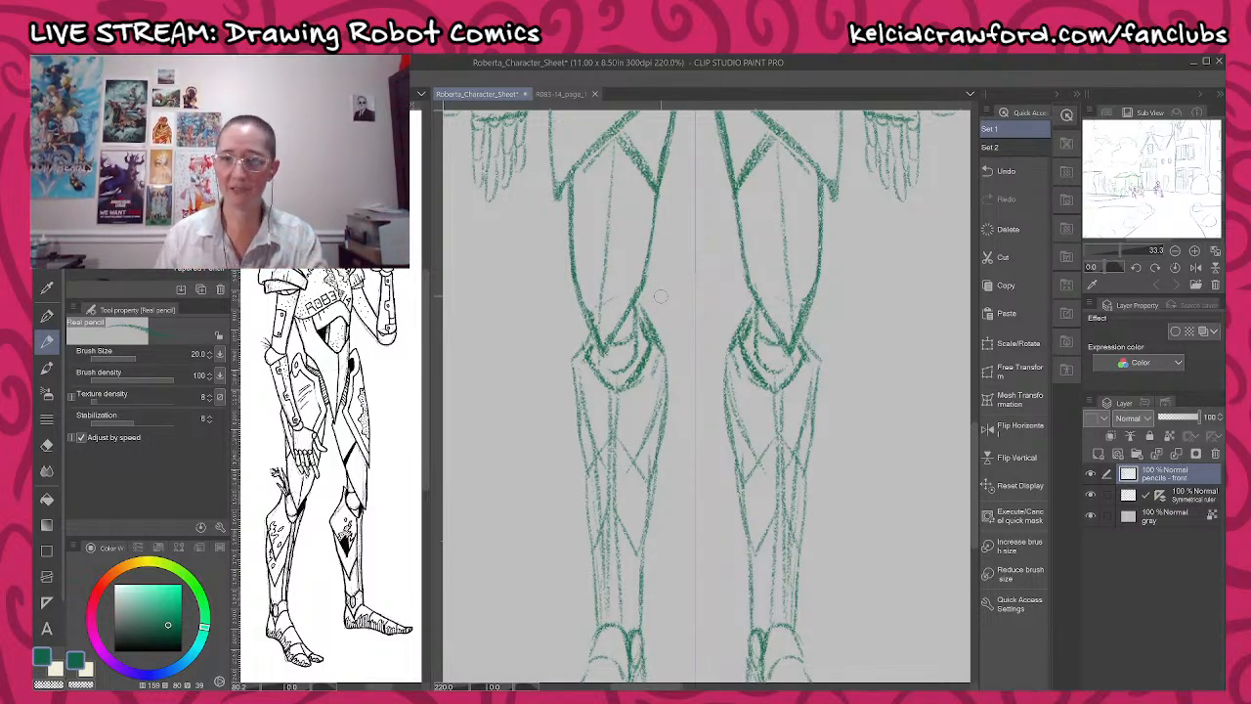
- Darken the shin outlines below the knees and define the crossing, pointed armor panel lines on both lower legs
drag(722, 395, 712, 349)
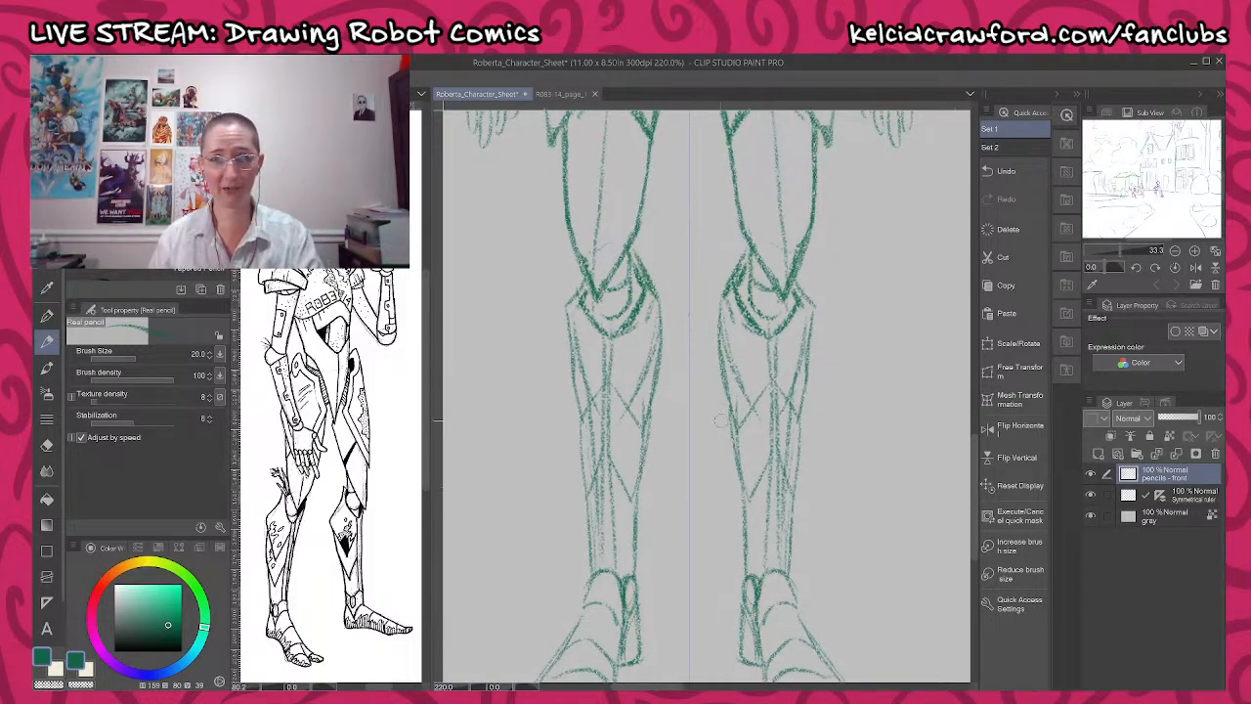
drag(719, 416, 720, 518)
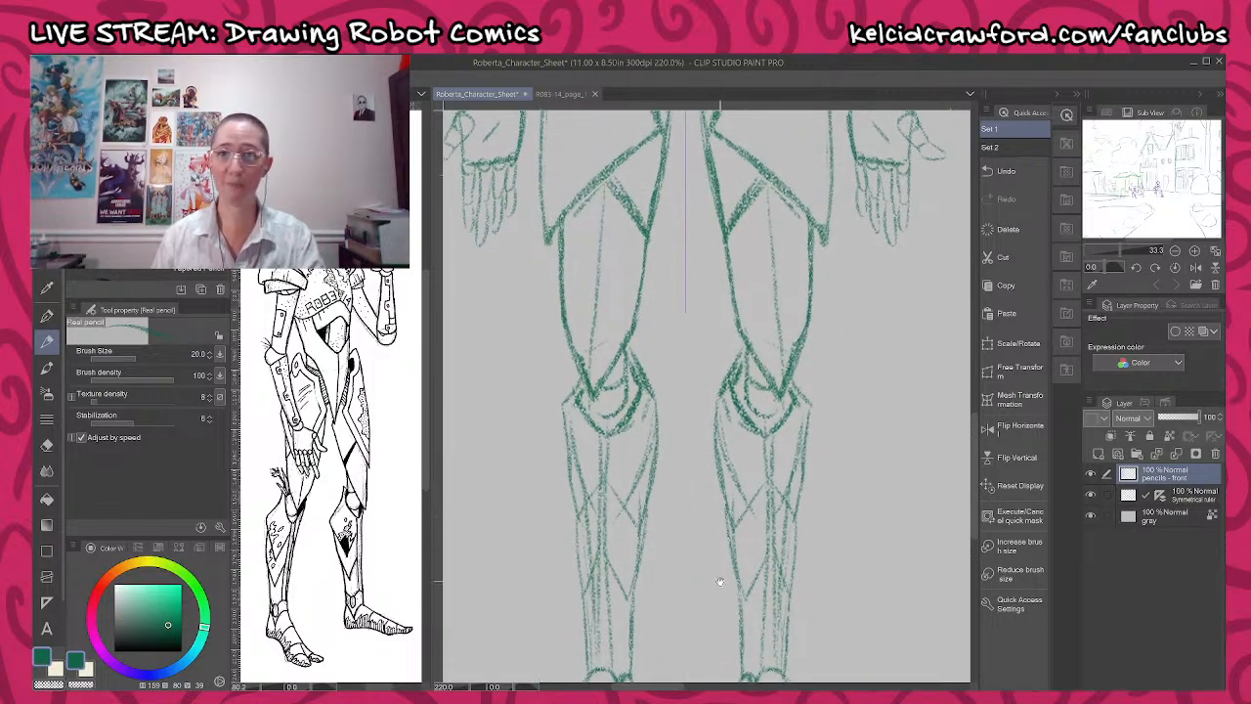
drag(719, 577, 703, 406)
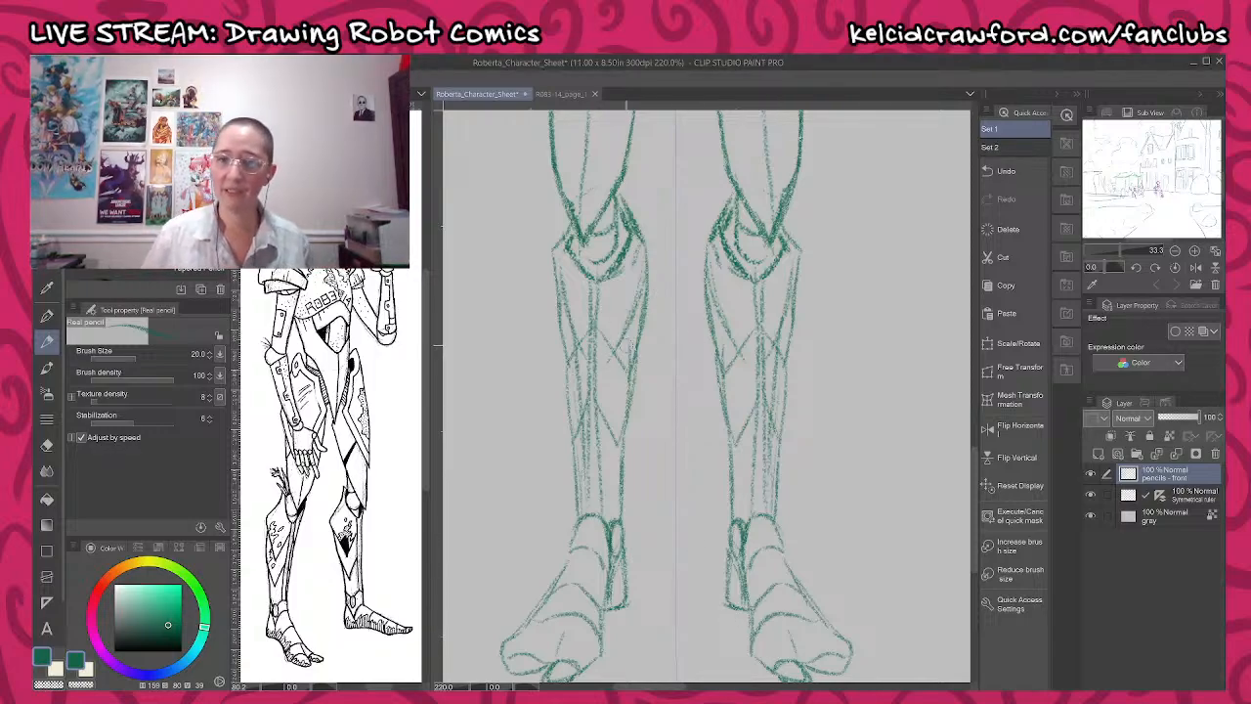
scroll(622, 344, down, 3)
scroll(626, 372, up, 1)
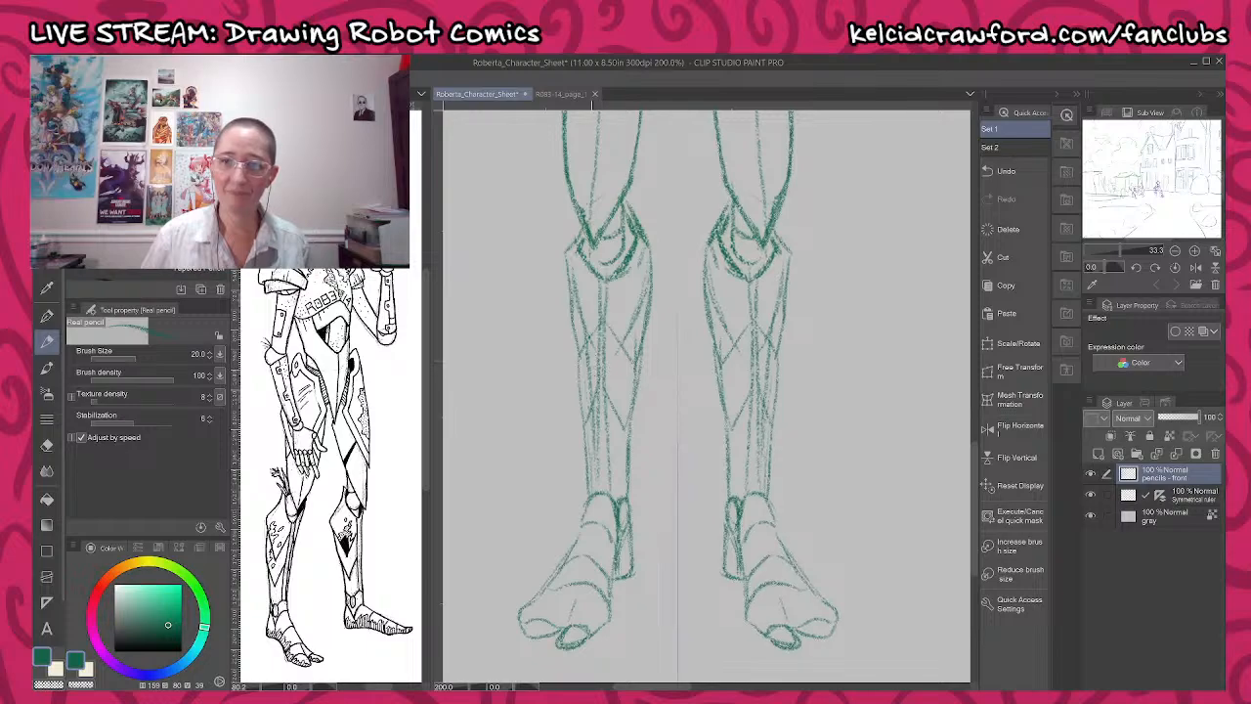
scroll(581, 333, up, 2)
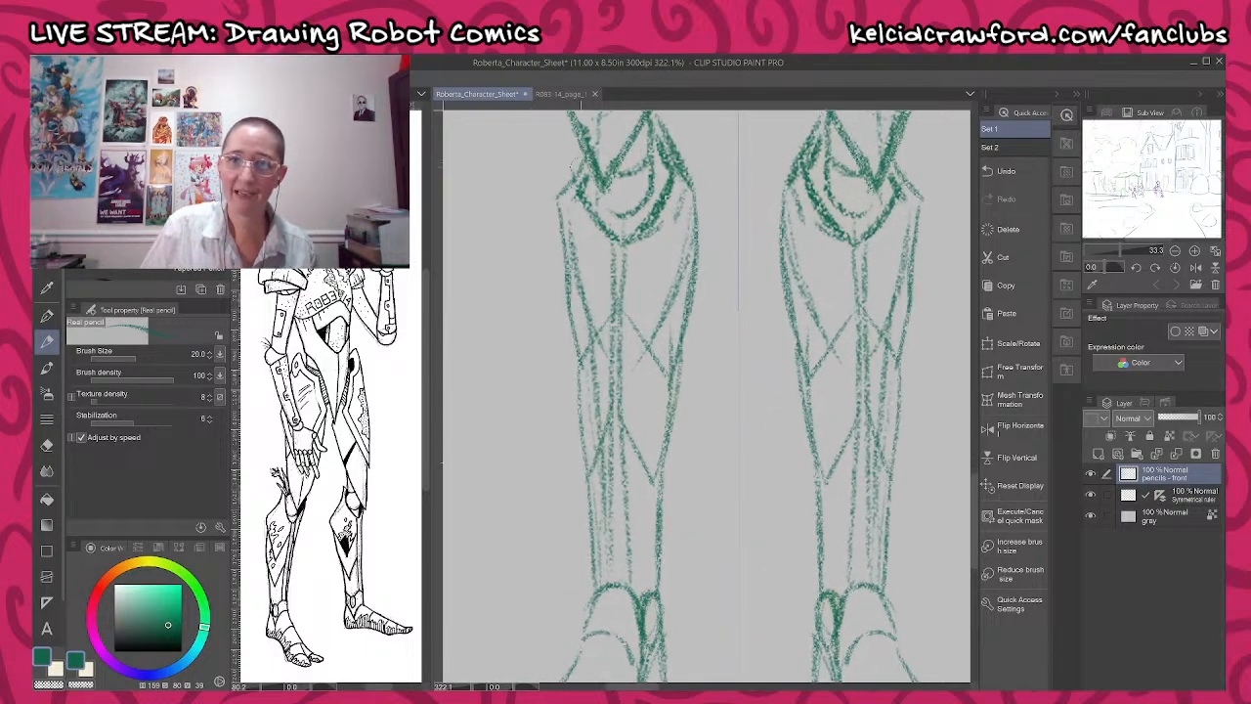
mouse_move(583, 158)
mouse_down()
mouse_move(555, 196)
mouse_move(581, 370)
mouse_move(617, 311)
mouse_move(663, 358)
mouse_move(689, 321)
mouse_up()
mouse_move(576, 356)
mouse_down()
mouse_move(590, 466)
mouse_move(616, 420)
mouse_move(653, 484)
mouse_move(673, 416)
mouse_up()
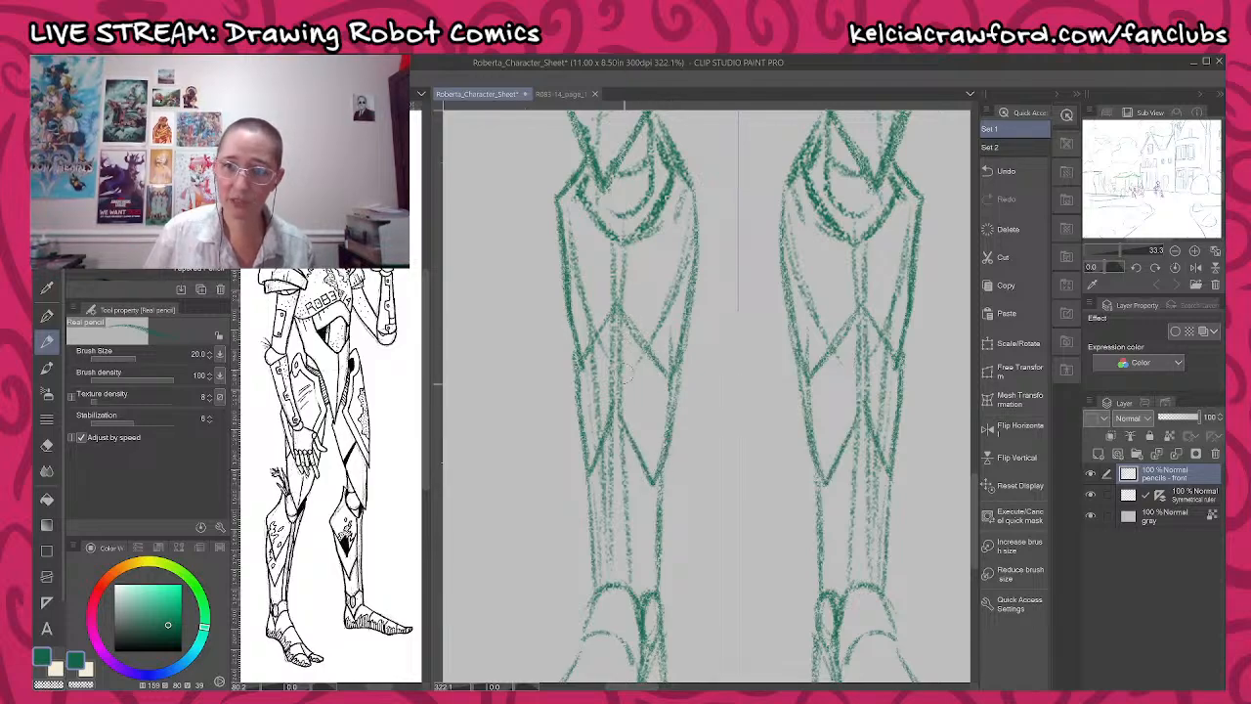
- Firm up the central shin ridge from kneecap to ankle and the lower V-shaped panel edge on both legs
scroll(631, 376, down, 3)
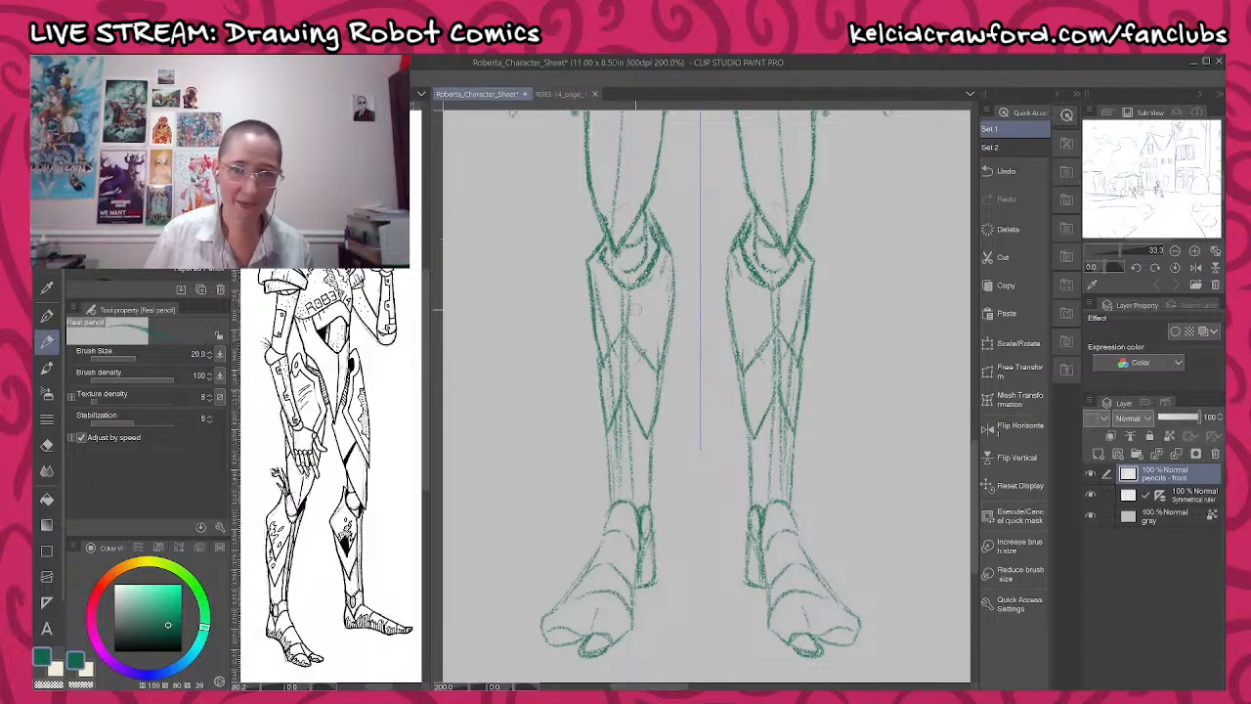
scroll(637, 465, up, 1)
scroll(637, 465, up, 2)
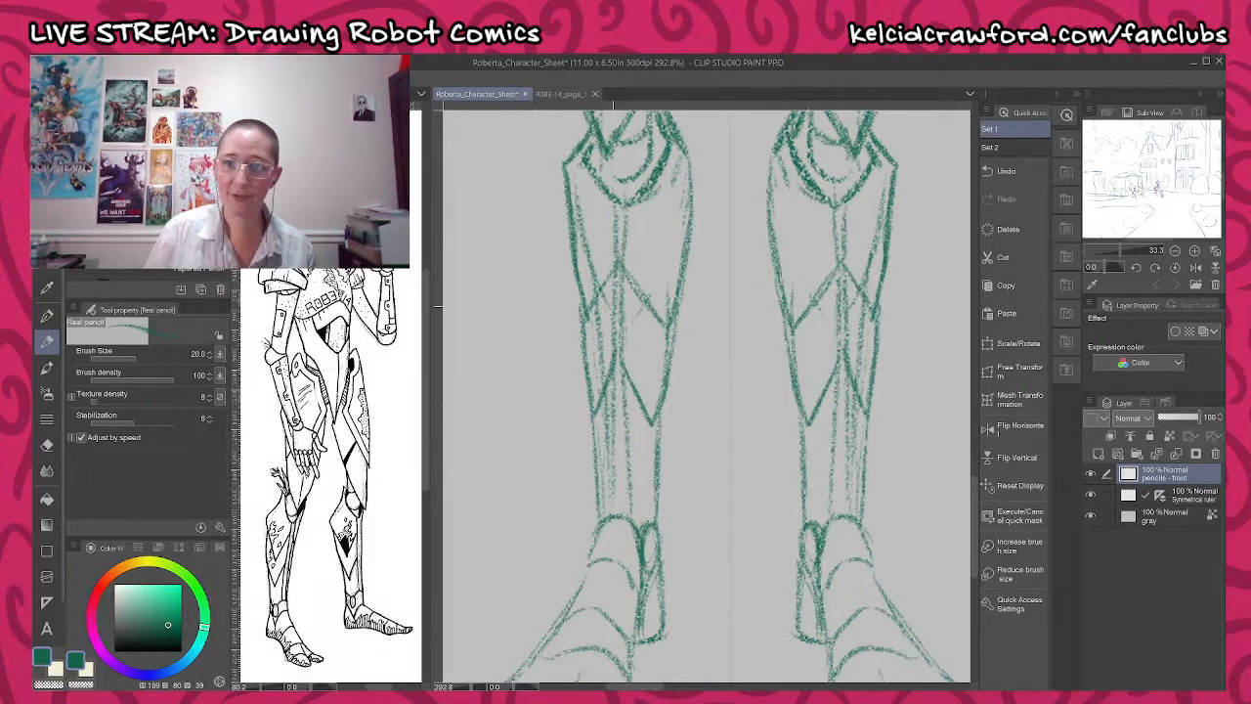
mouse_move(618, 199)
mouse_down()
mouse_move(615, 524)
mouse_move(635, 383)
mouse_up()
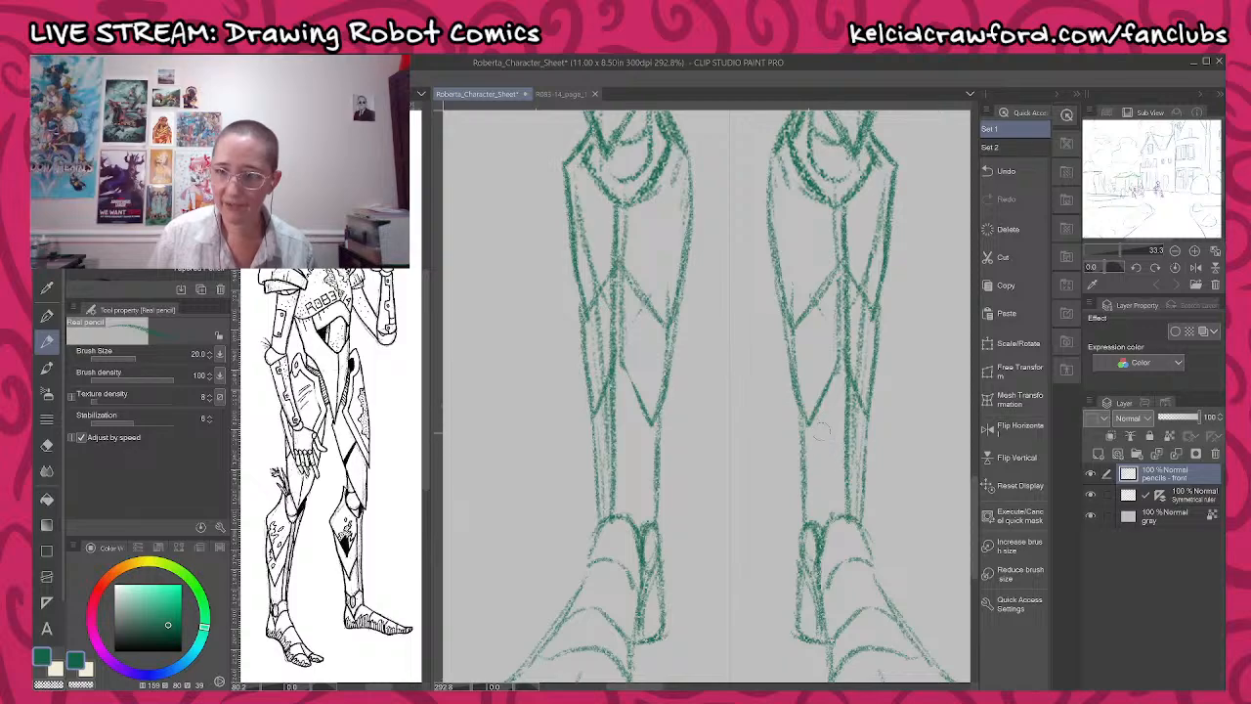
drag(622, 356, 627, 515)
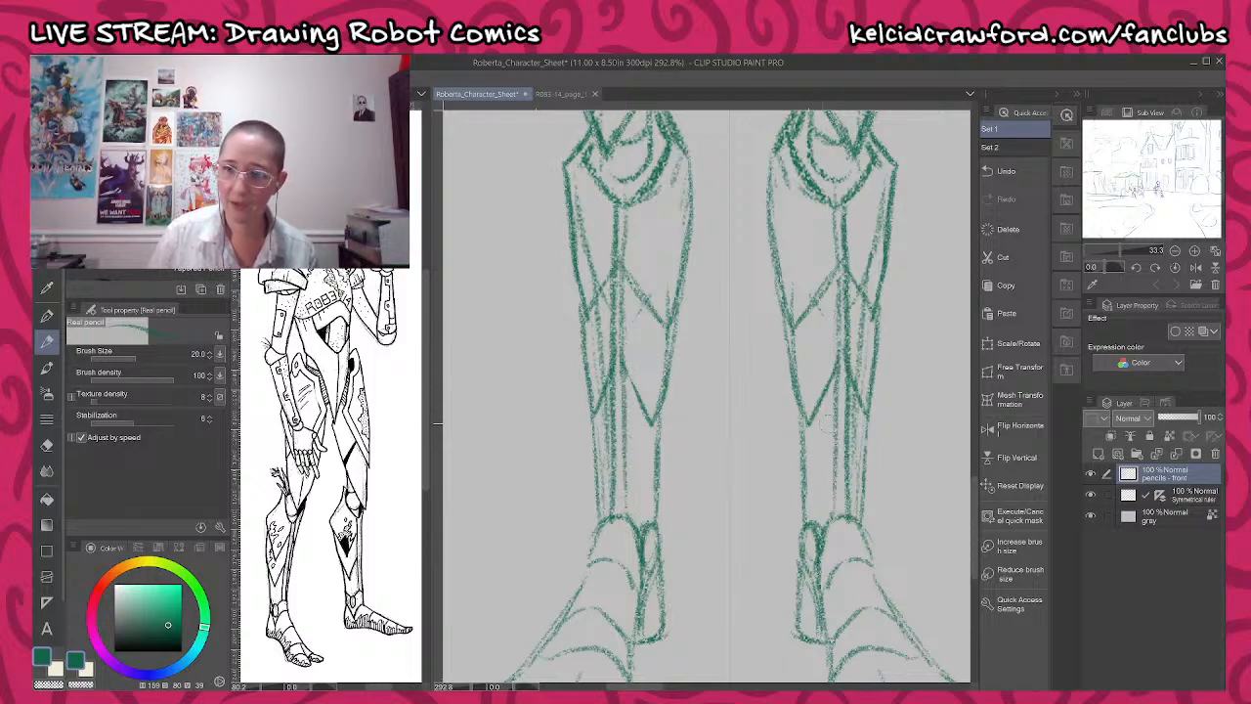
drag(625, 369, 647, 424)
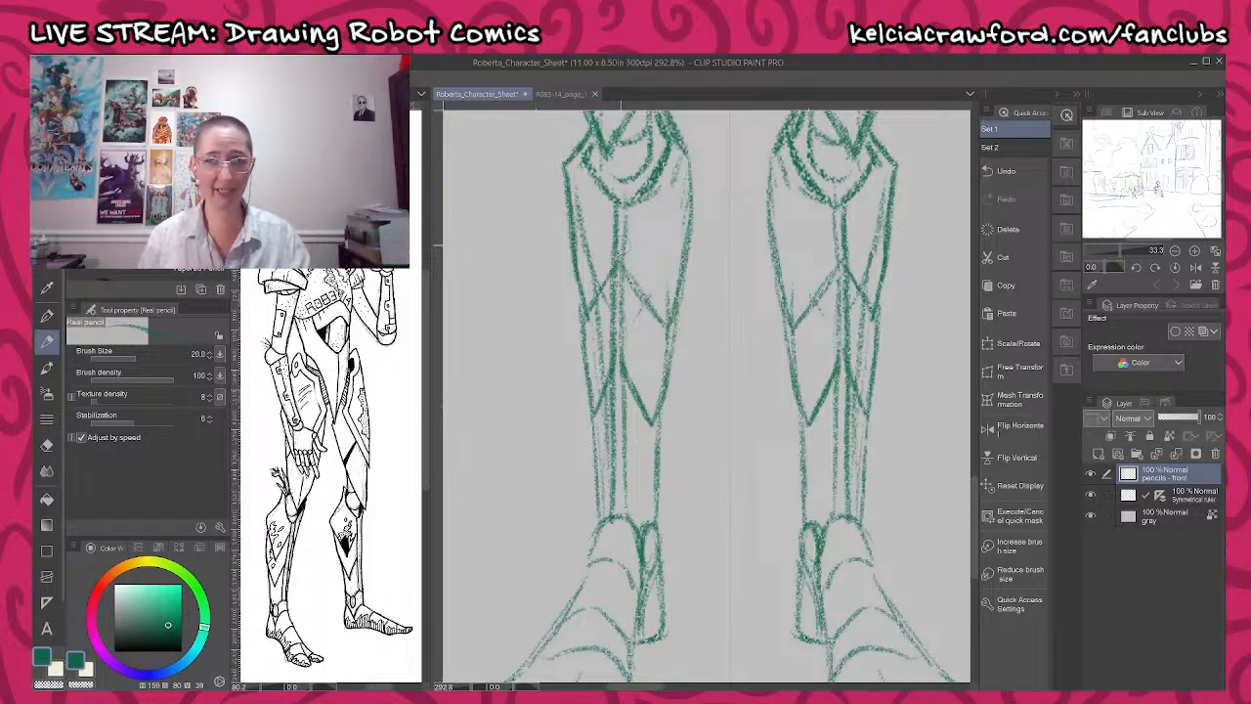
- Refine the curved knee joint lines and shade the recesses around both kneecaps
drag(731, 299, 736, 495)
drag(748, 280, 735, 476)
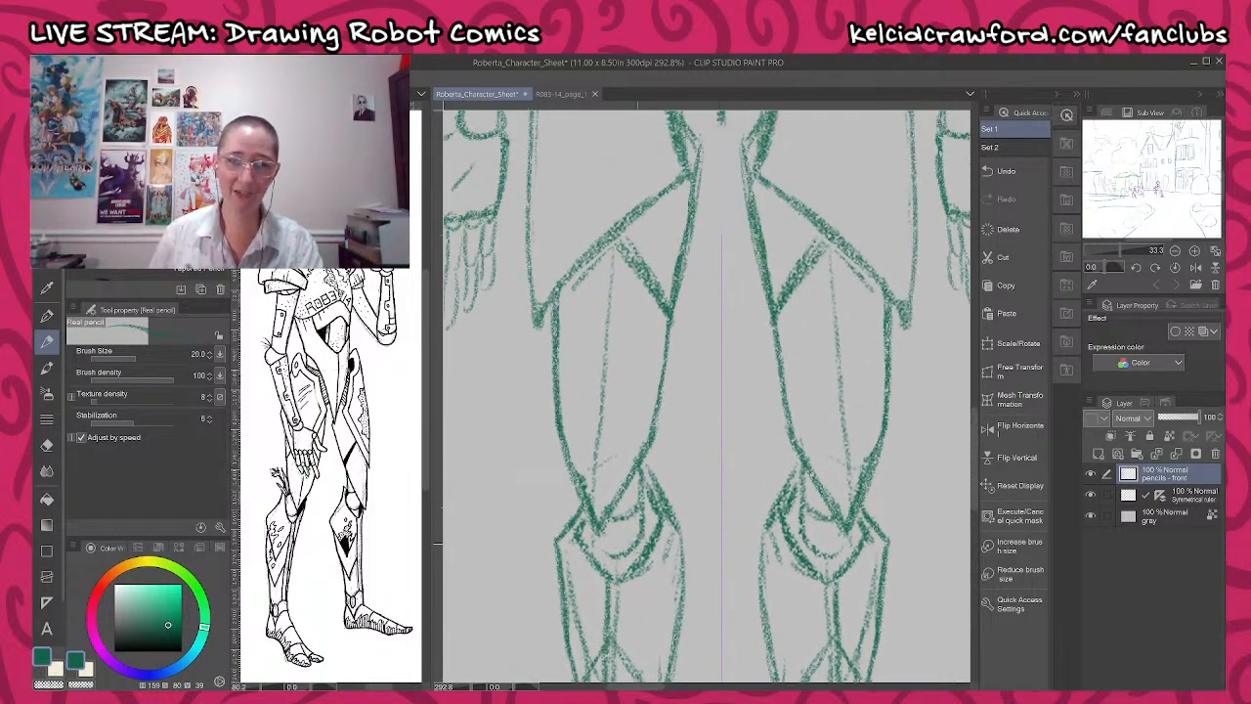
drag(593, 544, 593, 554)
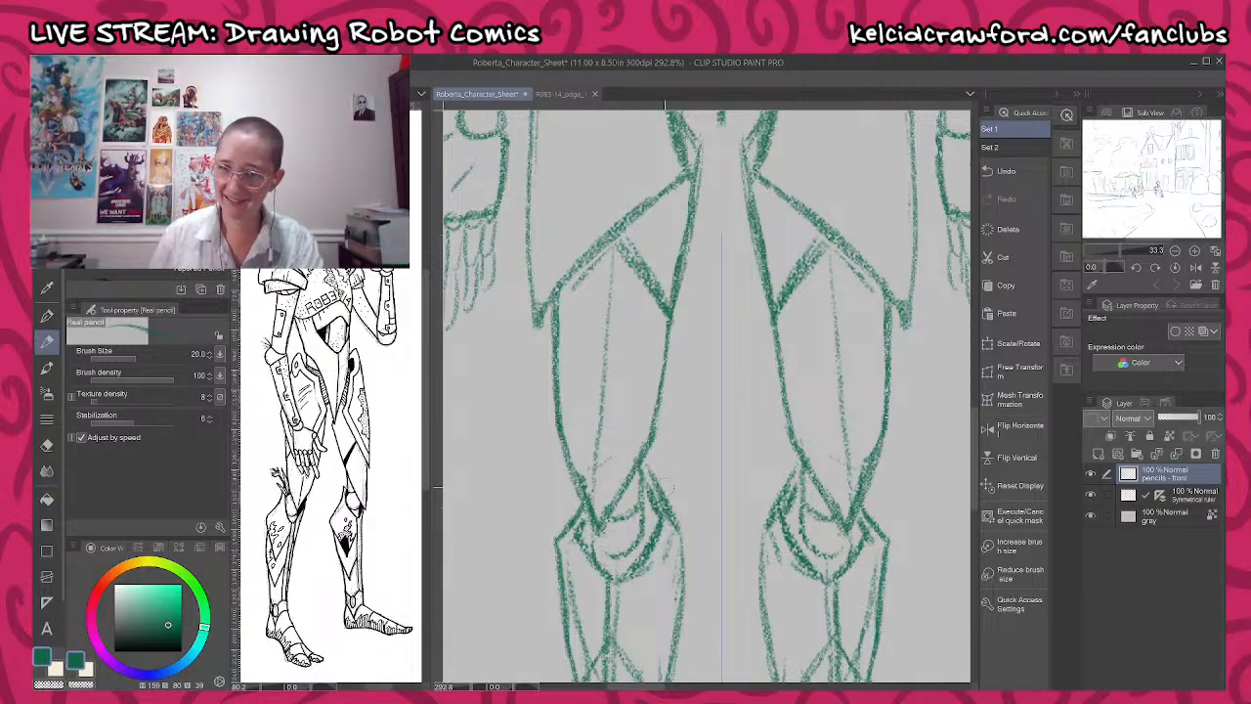
drag(644, 553, 645, 511)
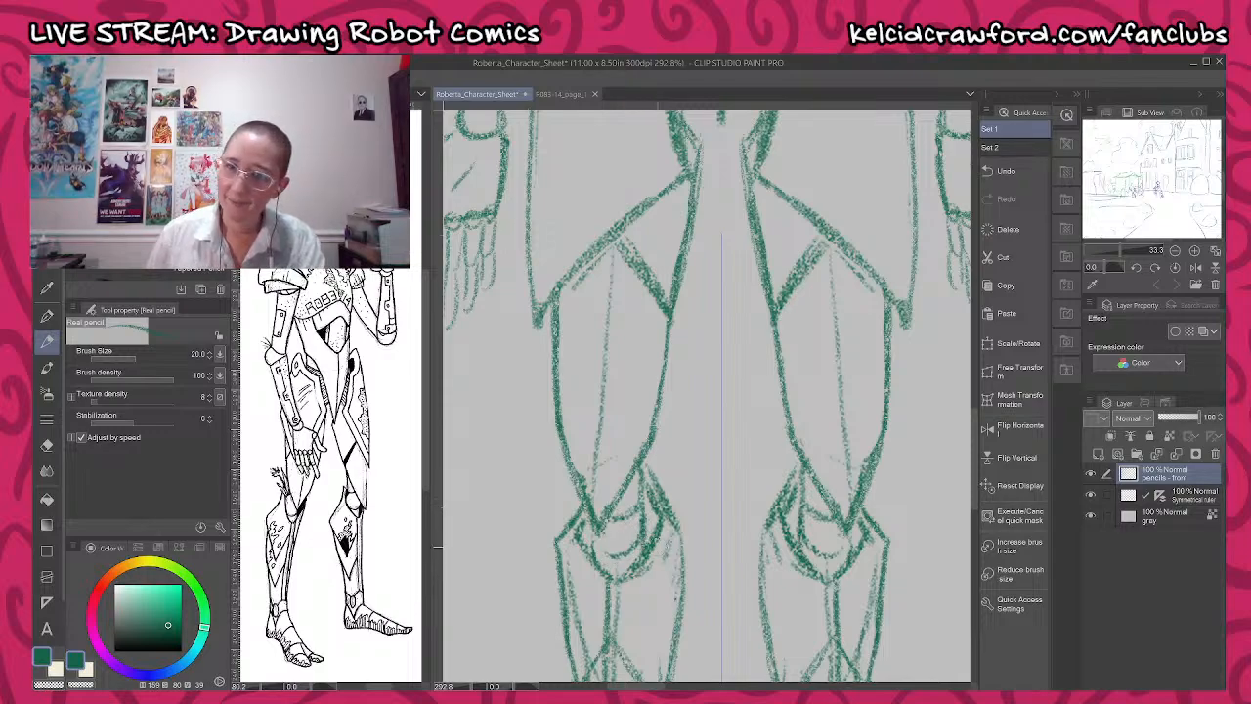
mouse_move(582, 521)
mouse_down()
mouse_move(629, 551)
mouse_move(645, 510)
mouse_move(645, 534)
mouse_move(593, 547)
mouse_up()
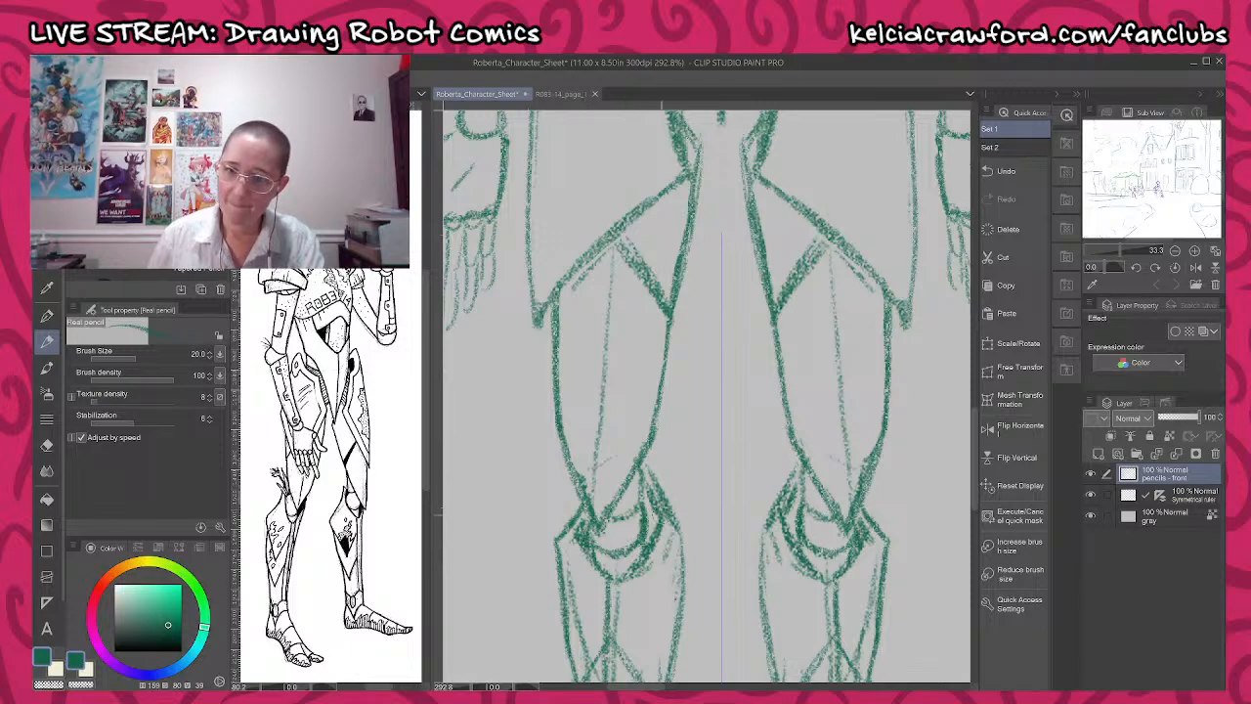
mouse_move(641, 501)
mouse_down()
mouse_move(651, 543)
mouse_move(646, 500)
mouse_move(652, 526)
mouse_up()
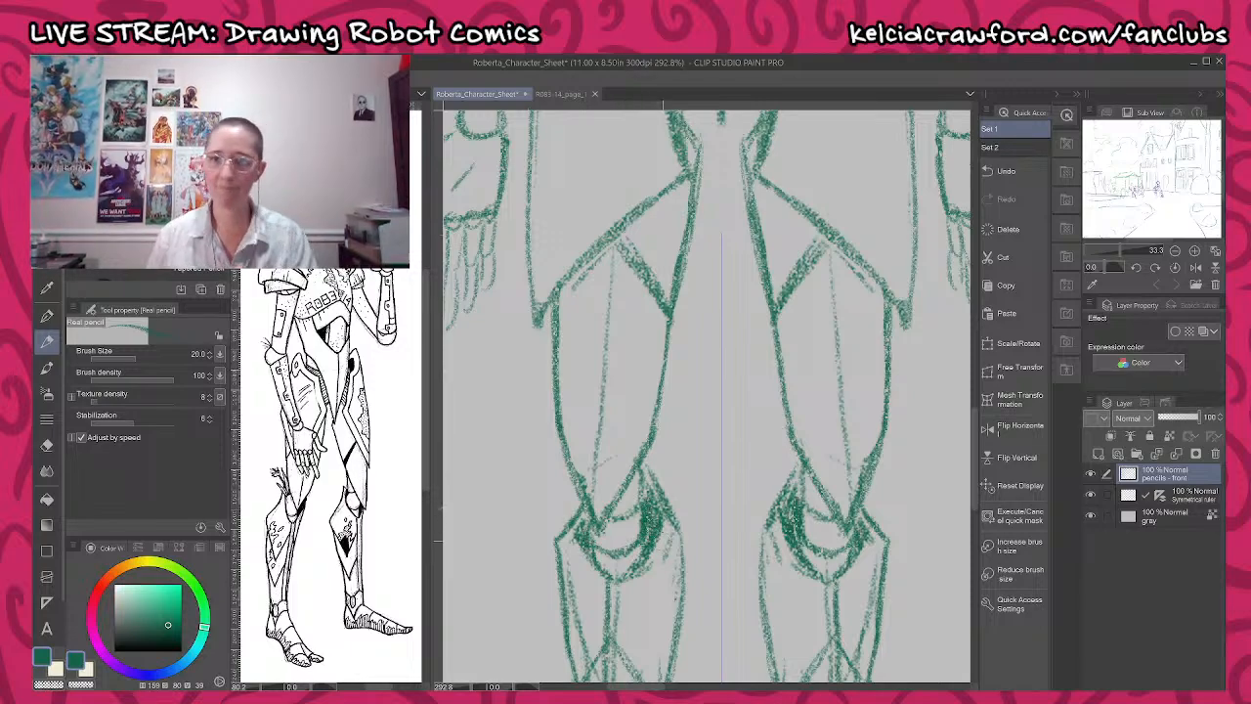
scroll(658, 473, down, 8)
scroll(656, 475, down, 4)
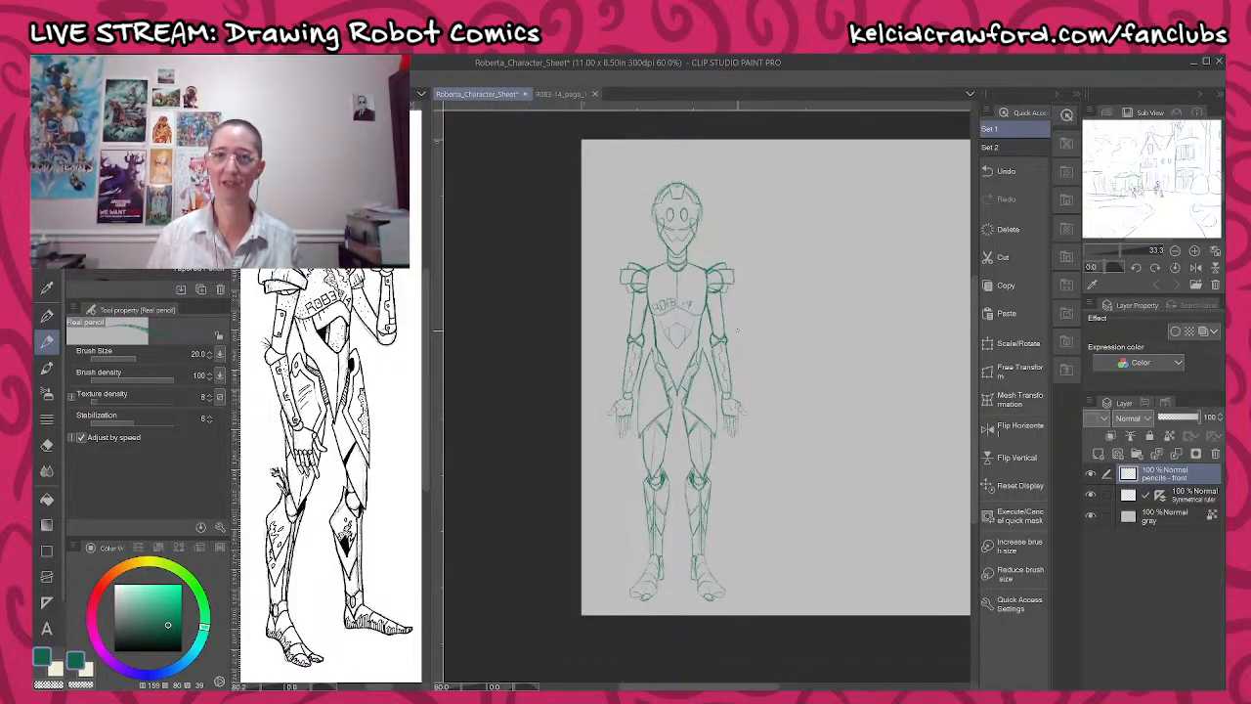
- Draw an inset contour line inside both hip plates, following the inner and lower plate edges
scroll(737, 328, up, 6)
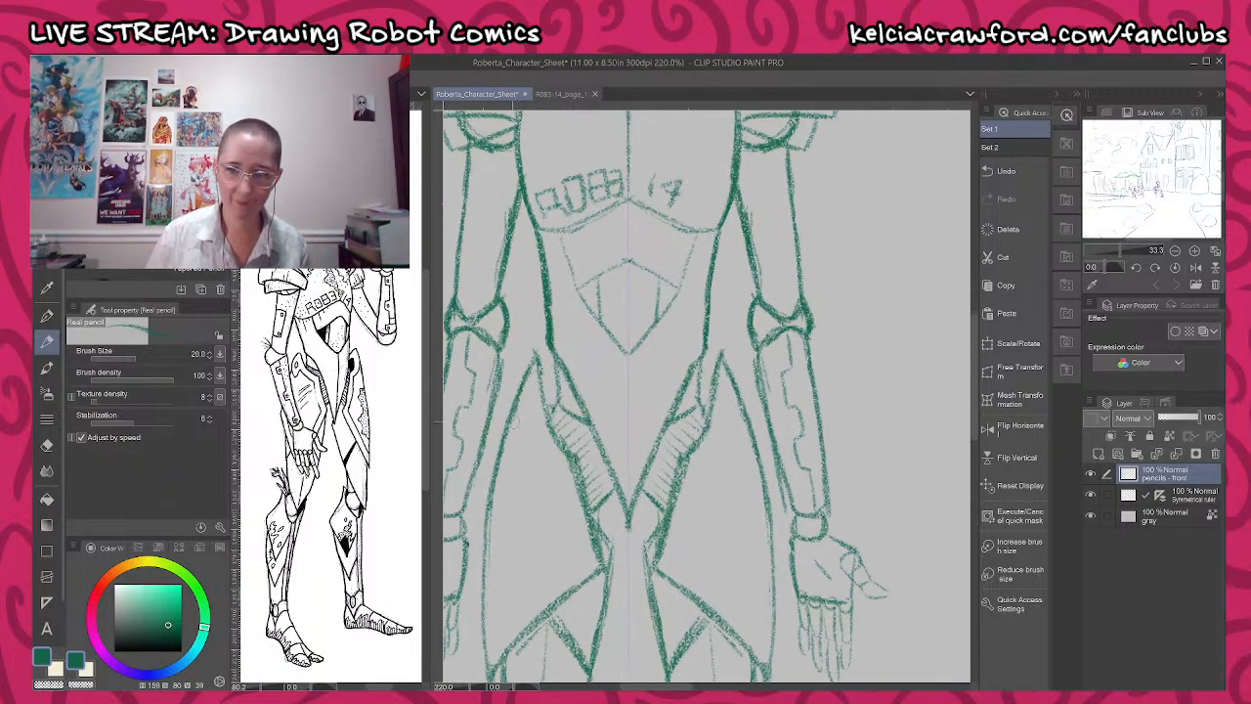
mouse_move(516, 410)
mouse_down()
mouse_move(557, 464)
mouse_move(579, 552)
mouse_move(625, 353)
mouse_up()
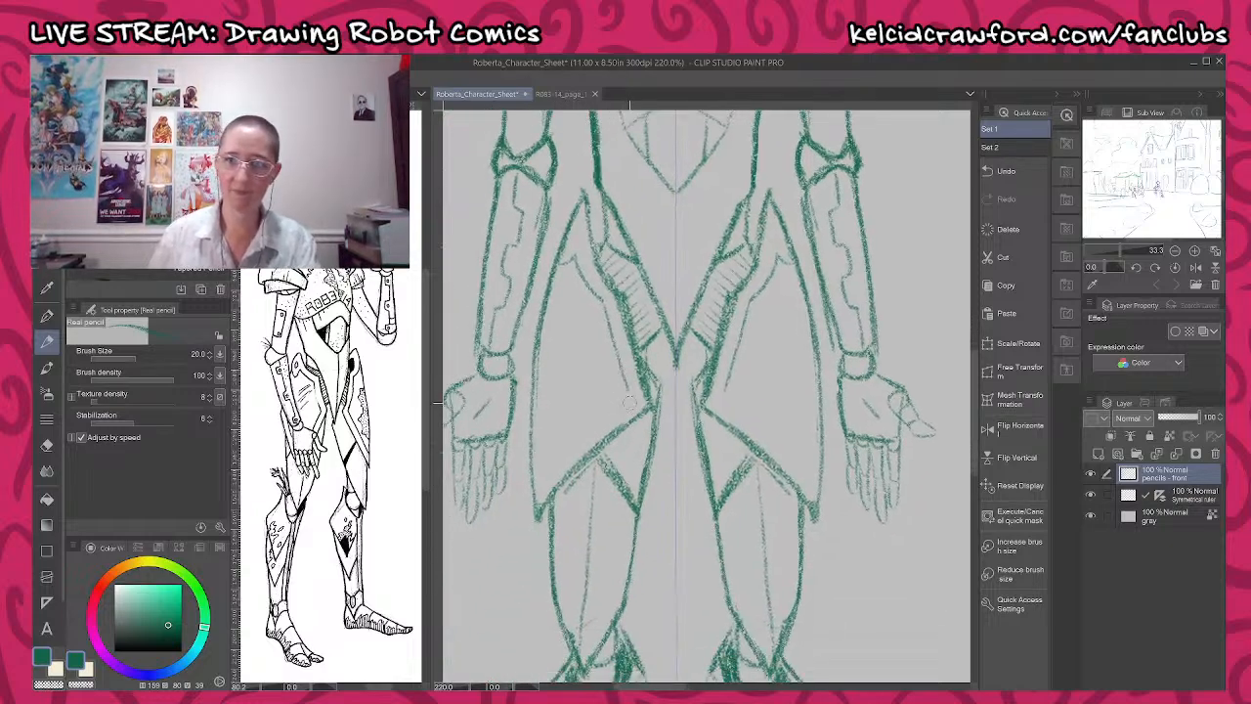
mouse_move(621, 398)
mouse_down()
mouse_move(542, 473)
mouse_move(579, 436)
mouse_move(604, 456)
mouse_move(619, 404)
mouse_move(593, 423)
mouse_up()
drag(589, 353, 612, 538)
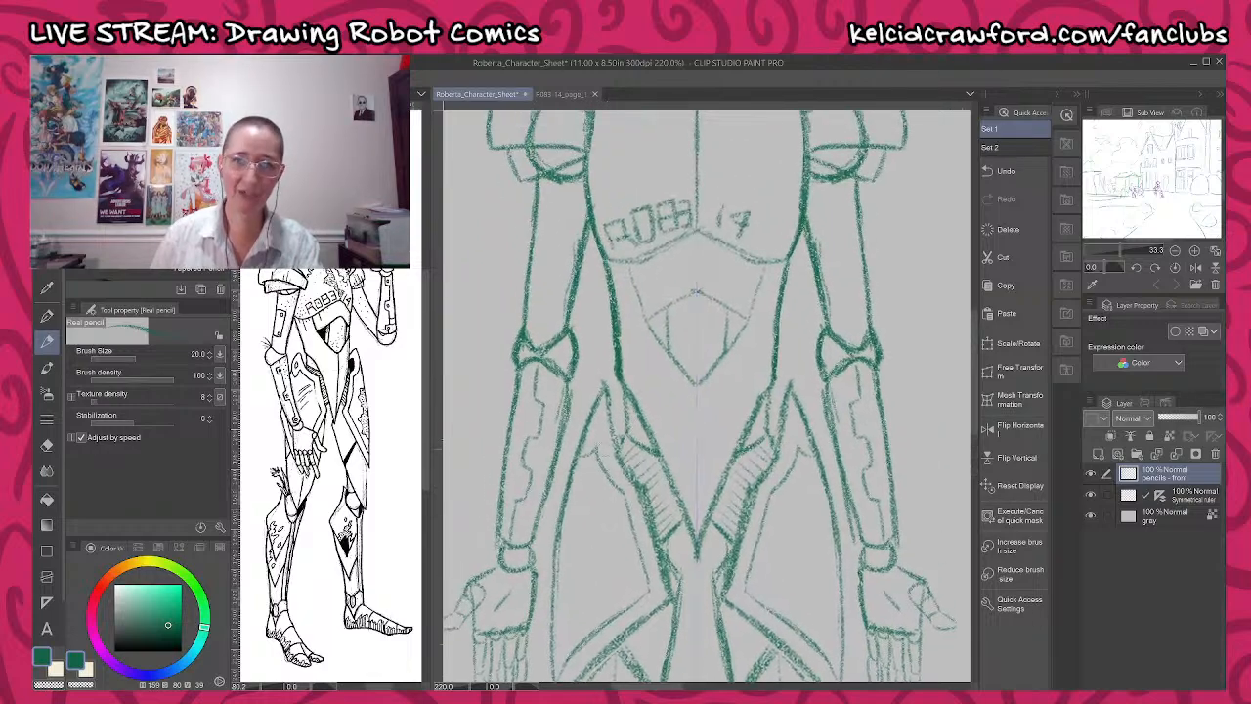
drag(666, 304, 640, 401)
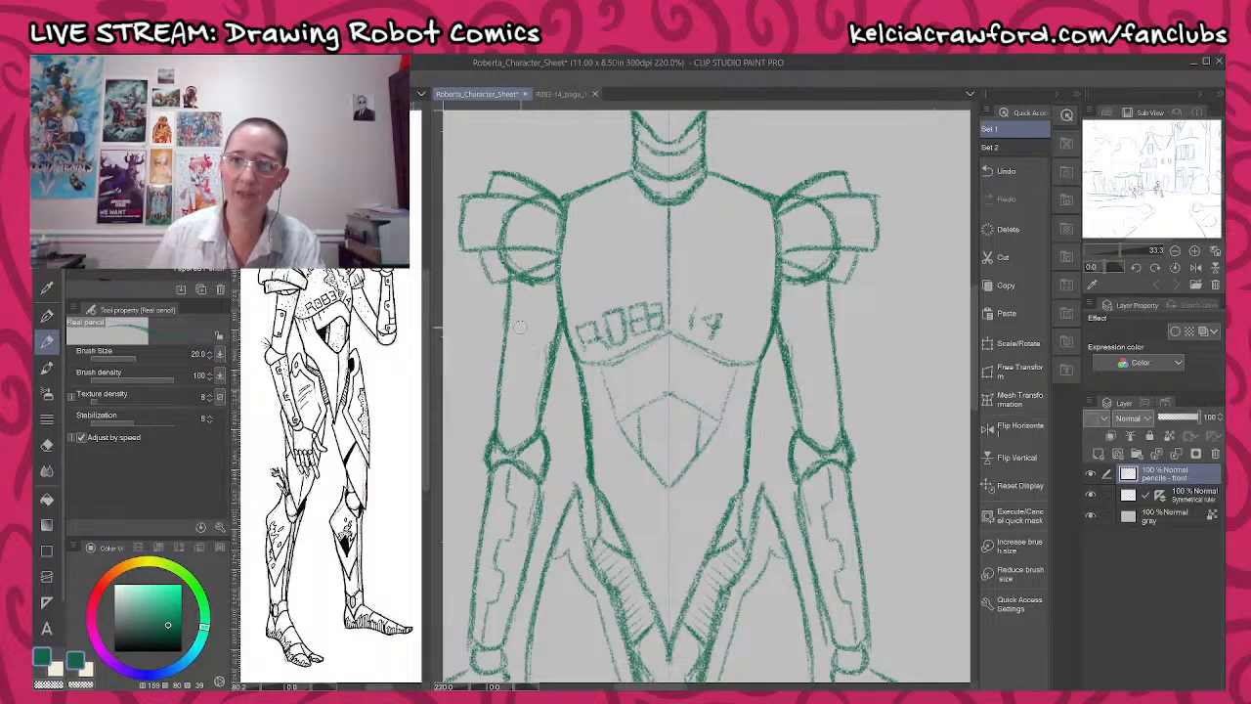
- Erase the stray outer sketch lines beside both sides of the robot's head
click(1091, 496)
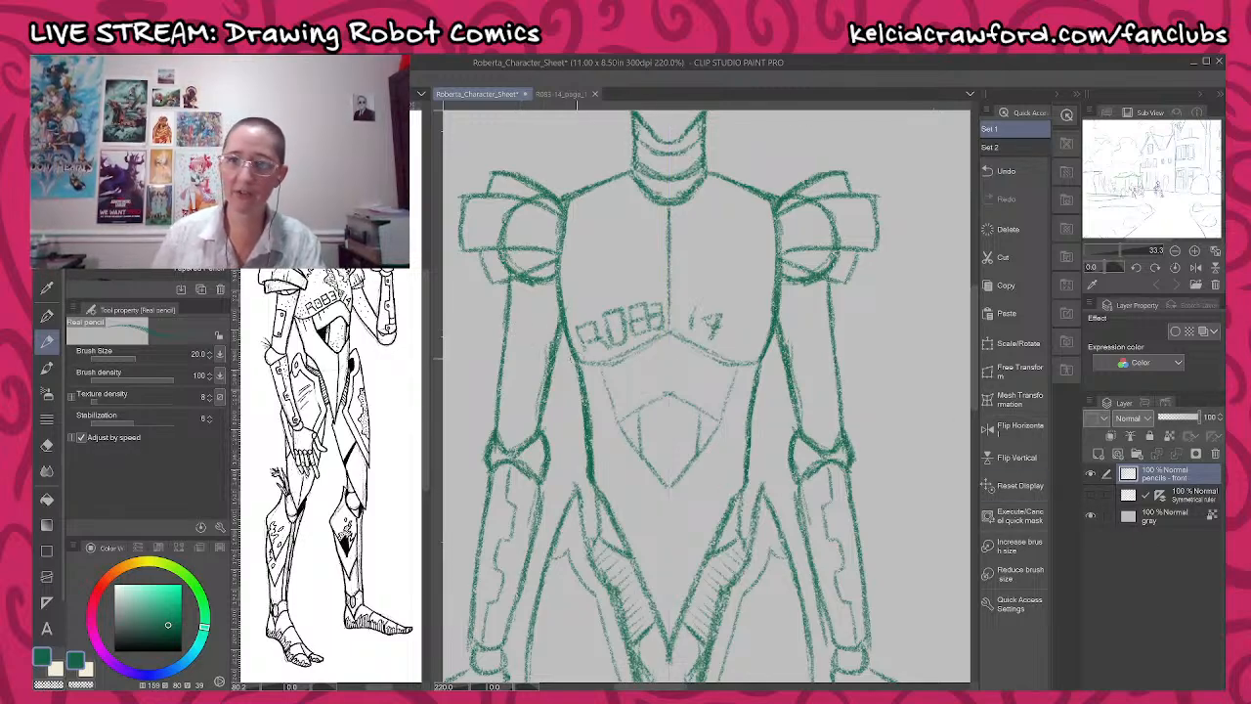
click(1090, 495)
drag(722, 290, 721, 455)
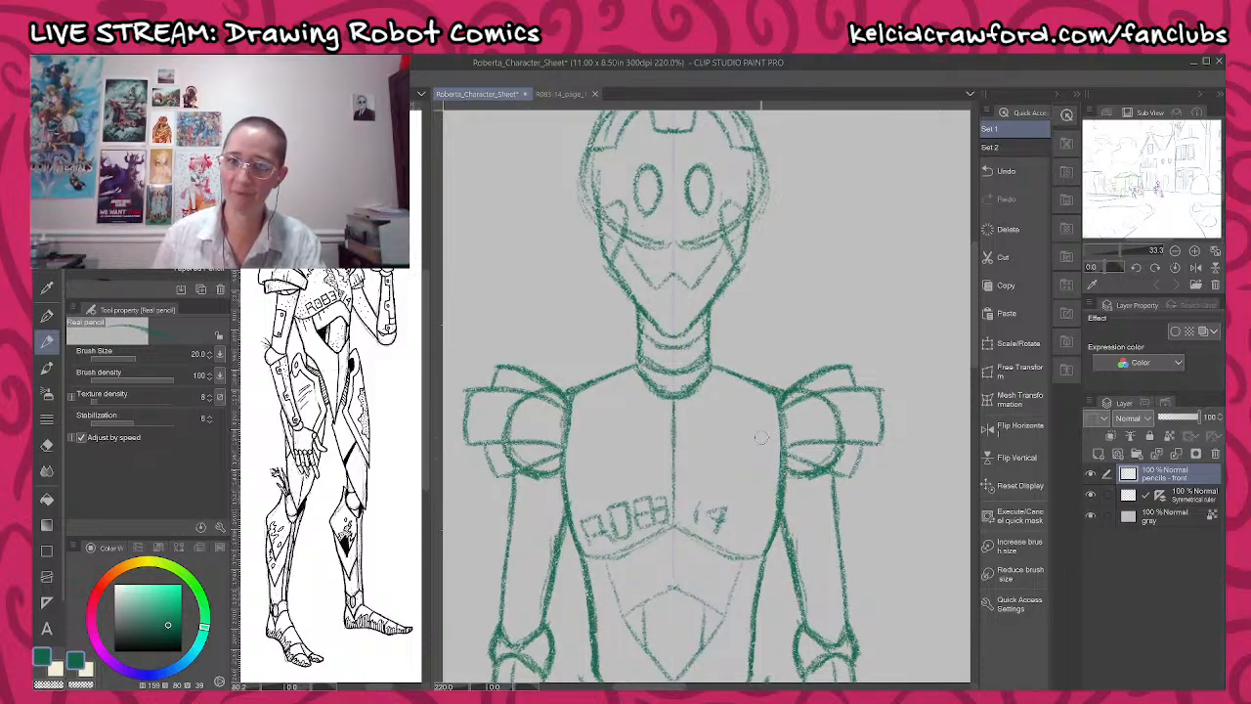
scroll(748, 412, up, 3)
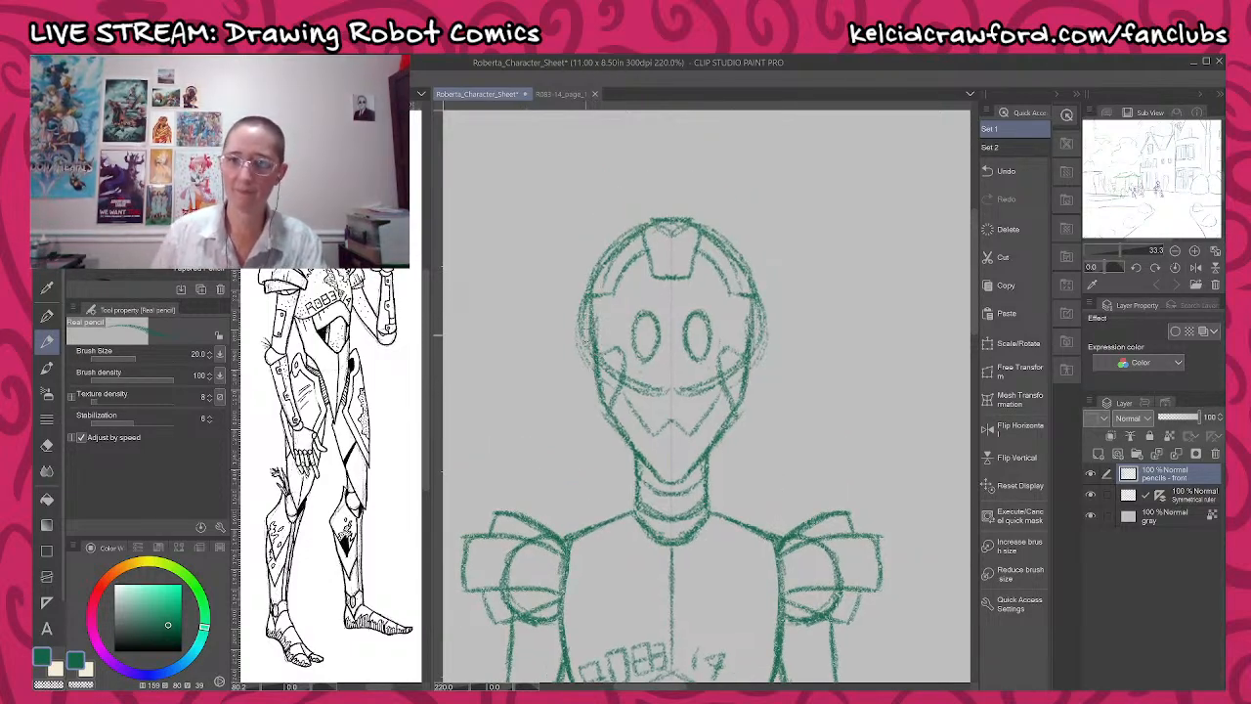
drag(578, 283, 583, 370)
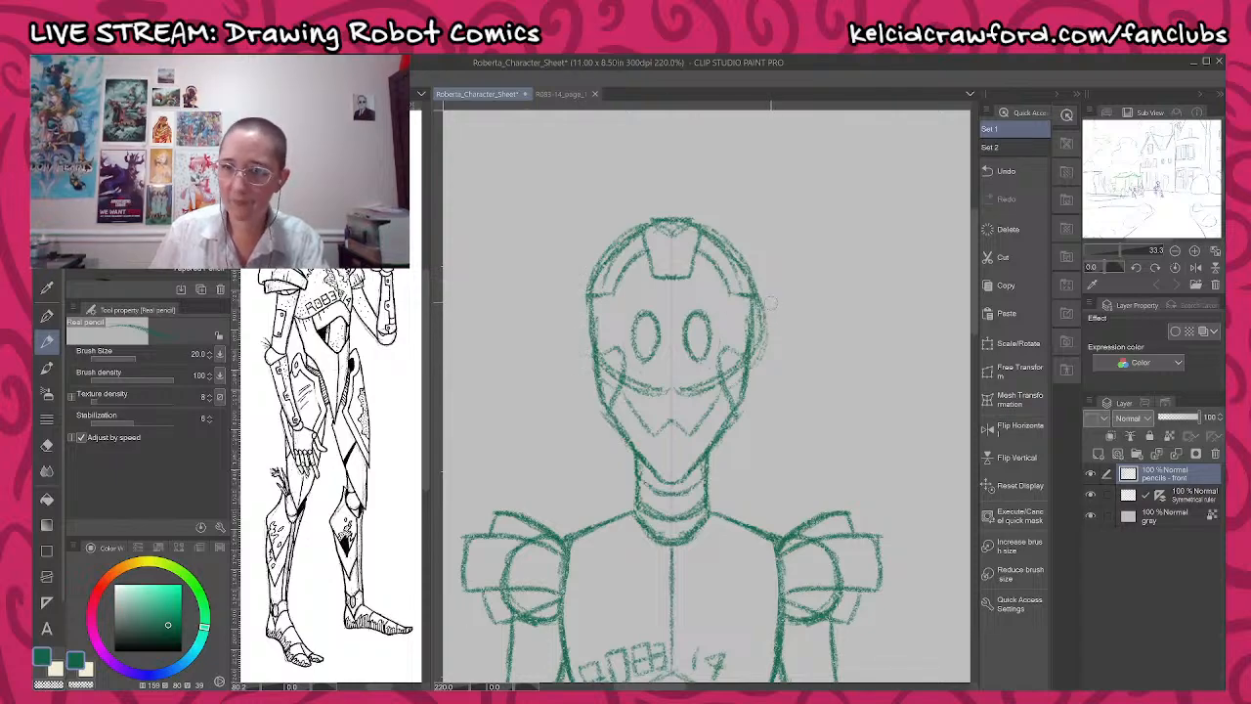
drag(767, 294, 763, 364)
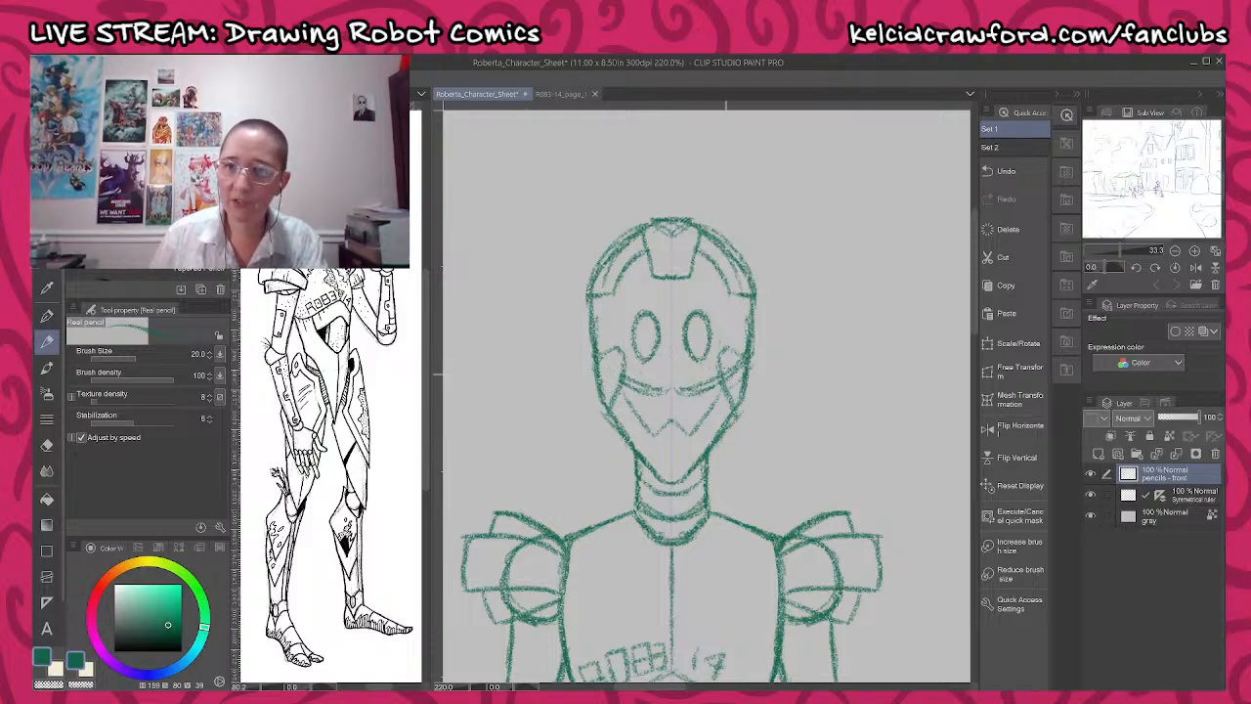
- Clean up the cheek plates, draw a small round bolt in each, and erase the curved guide line across the mouth
drag(726, 374, 736, 367)
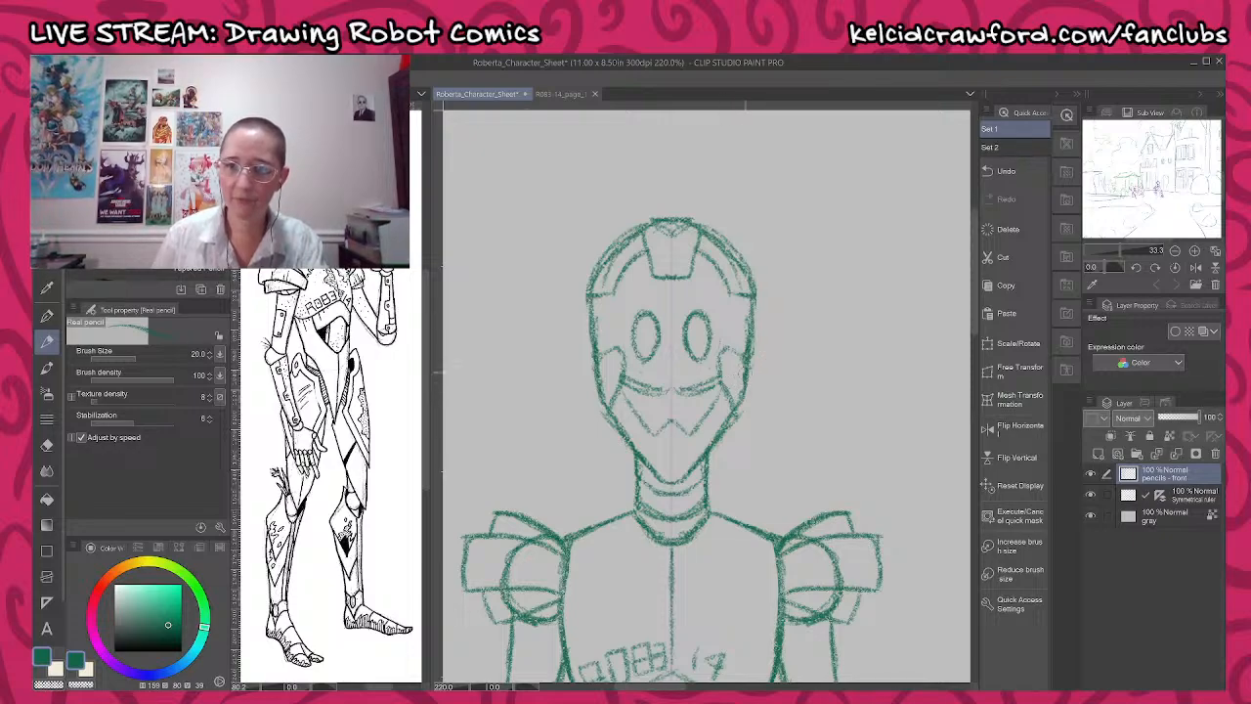
mouse_move(606, 364)
mouse_down()
mouse_move(735, 366)
mouse_move(621, 376)
mouse_move(650, 396)
mouse_move(718, 381)
mouse_up()
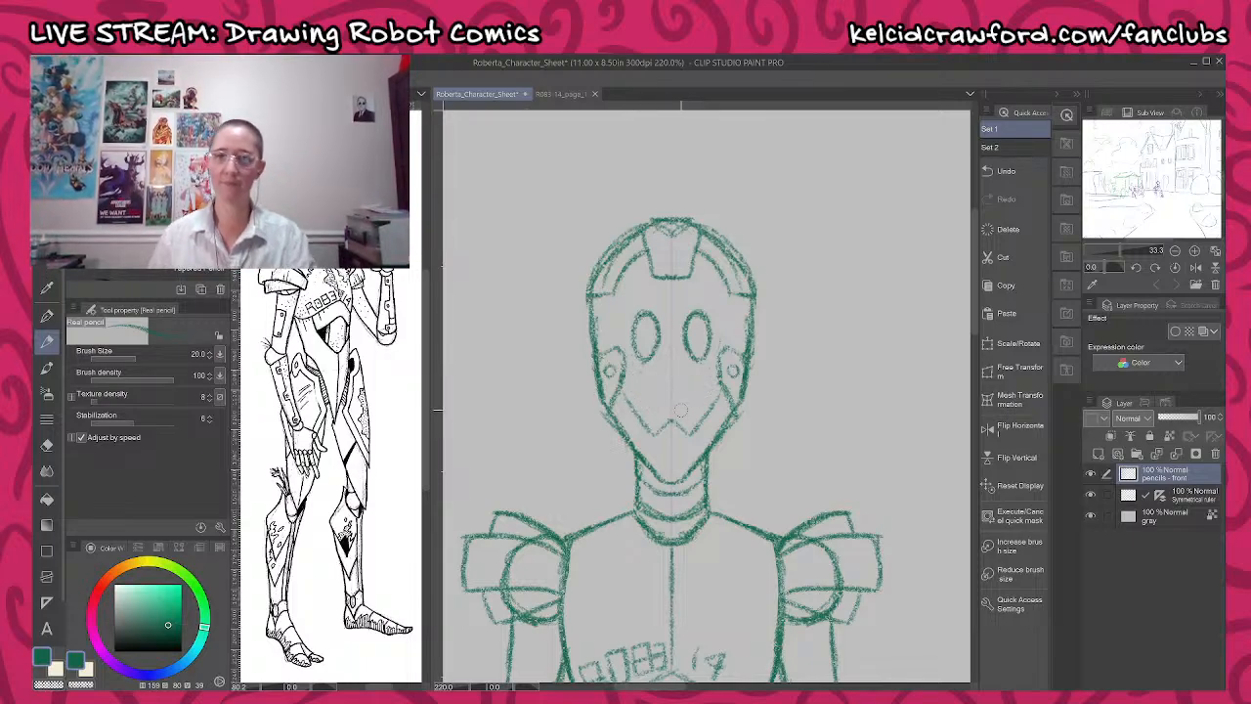
- Undo the last erasure of the curved mouth line and fade the line with the soft eraser at brush size 32.1
key(ctrl+z)
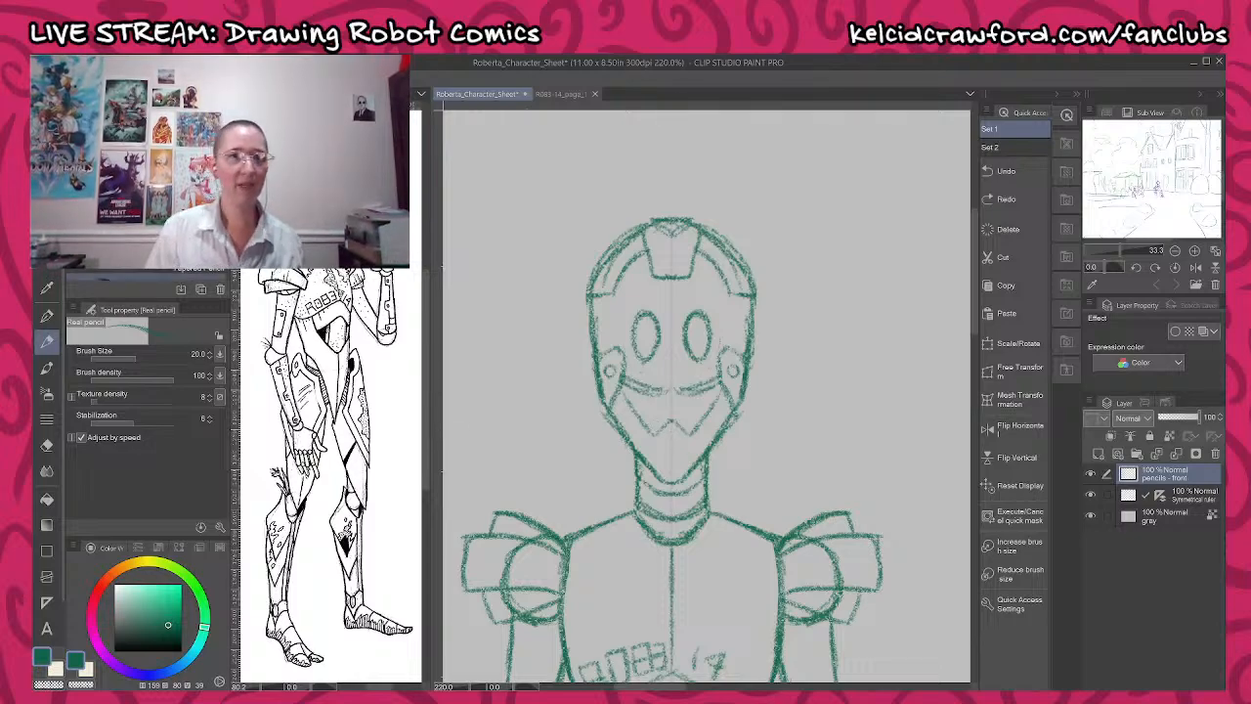
key(e)
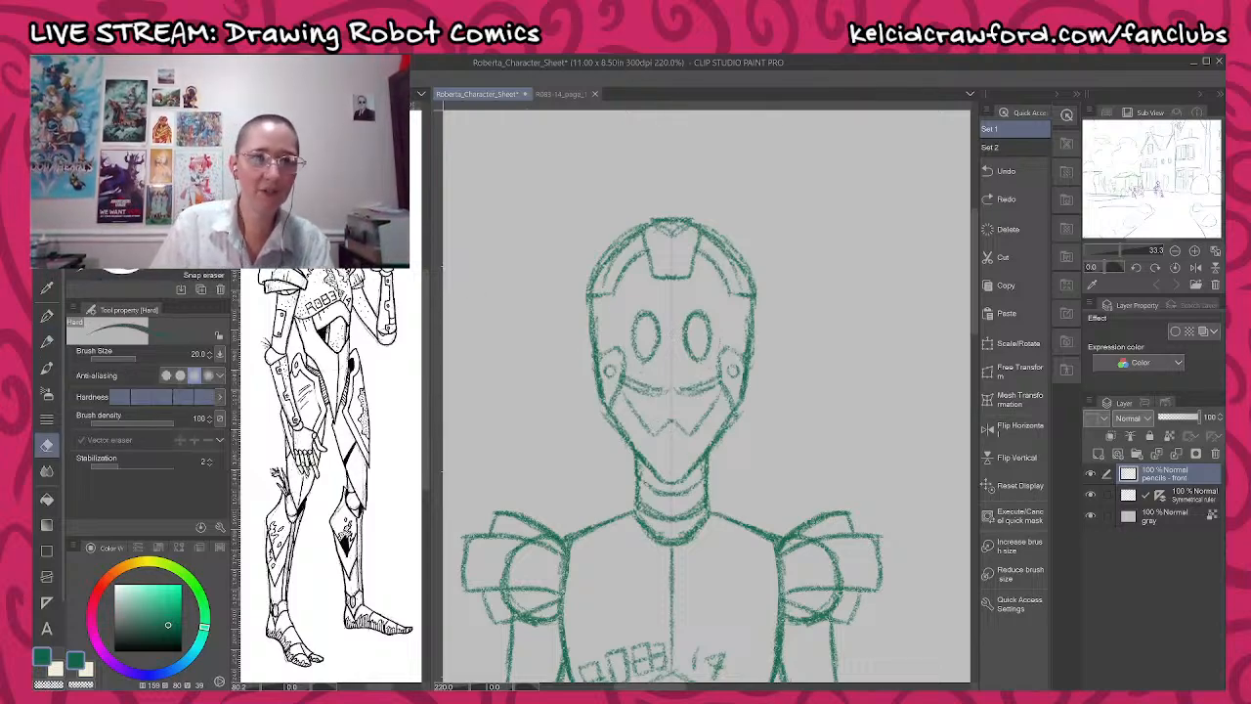
key(e)
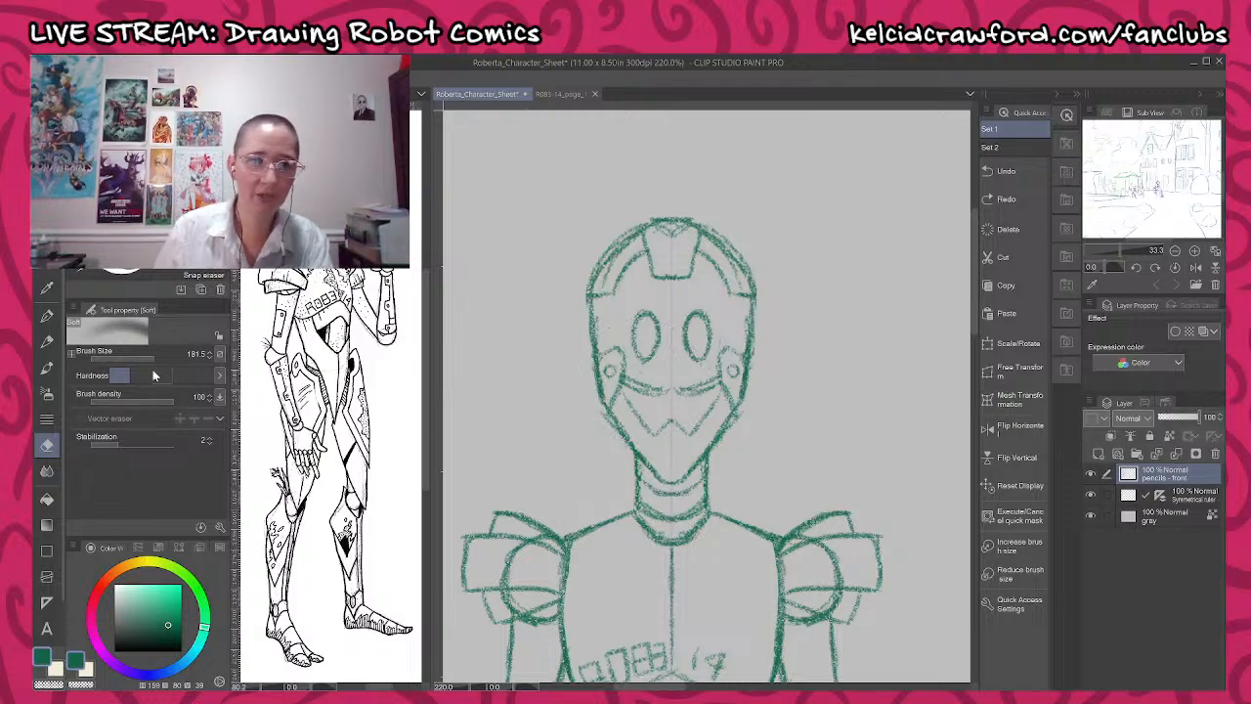
drag(150, 358, 139, 357)
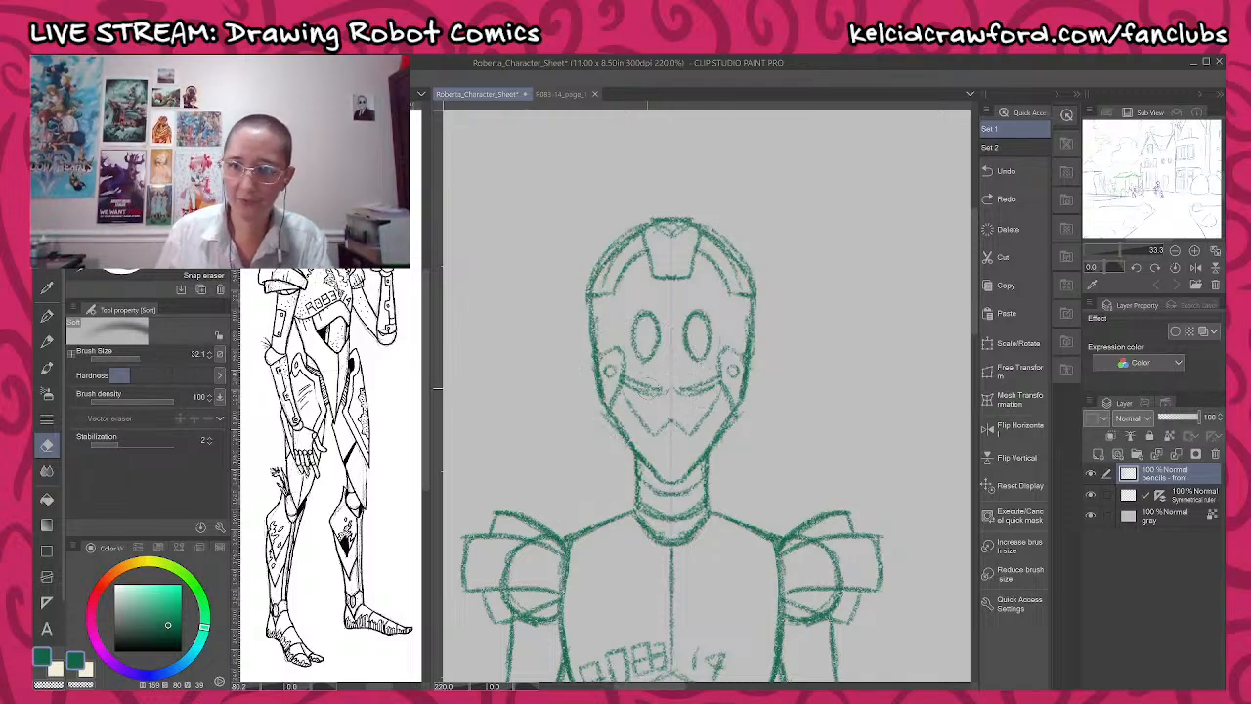
drag(630, 383, 717, 383)
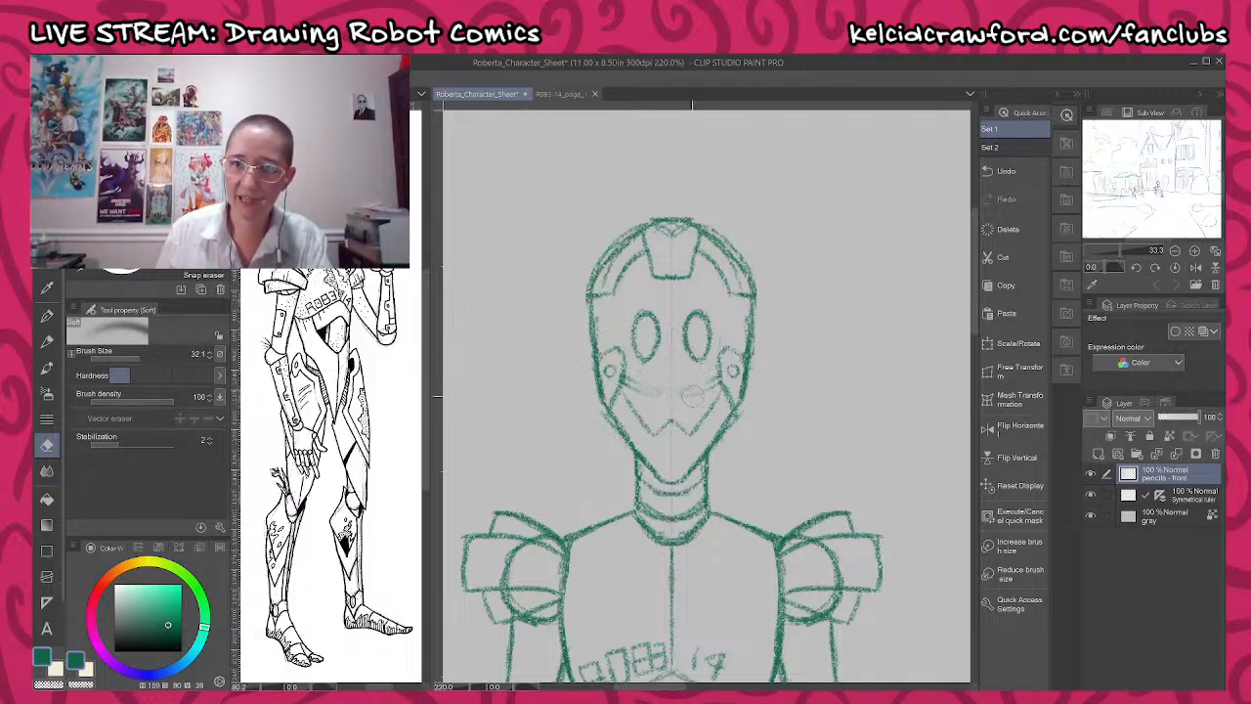
click(147, 152)
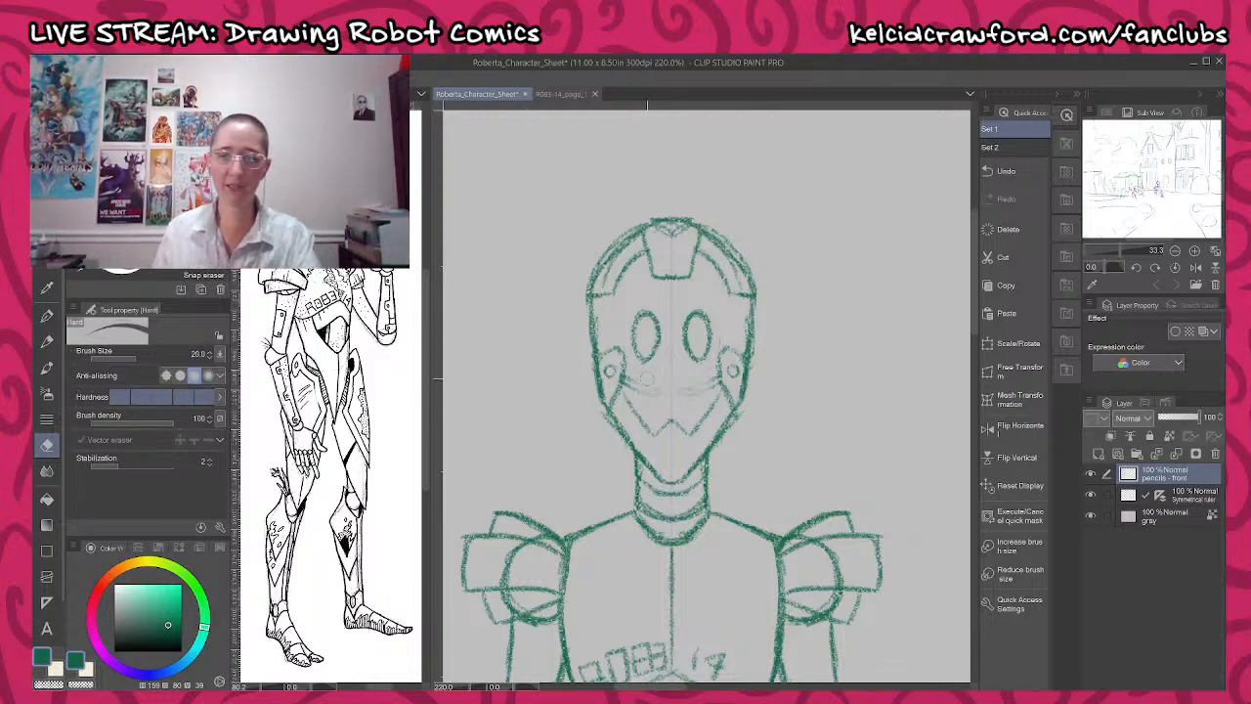
key(p)
- Fade the shoulder joint circles where they cross the shoulder armor, using the soft eraser
scroll(610, 396, down, 6)
scroll(614, 394, down, 1)
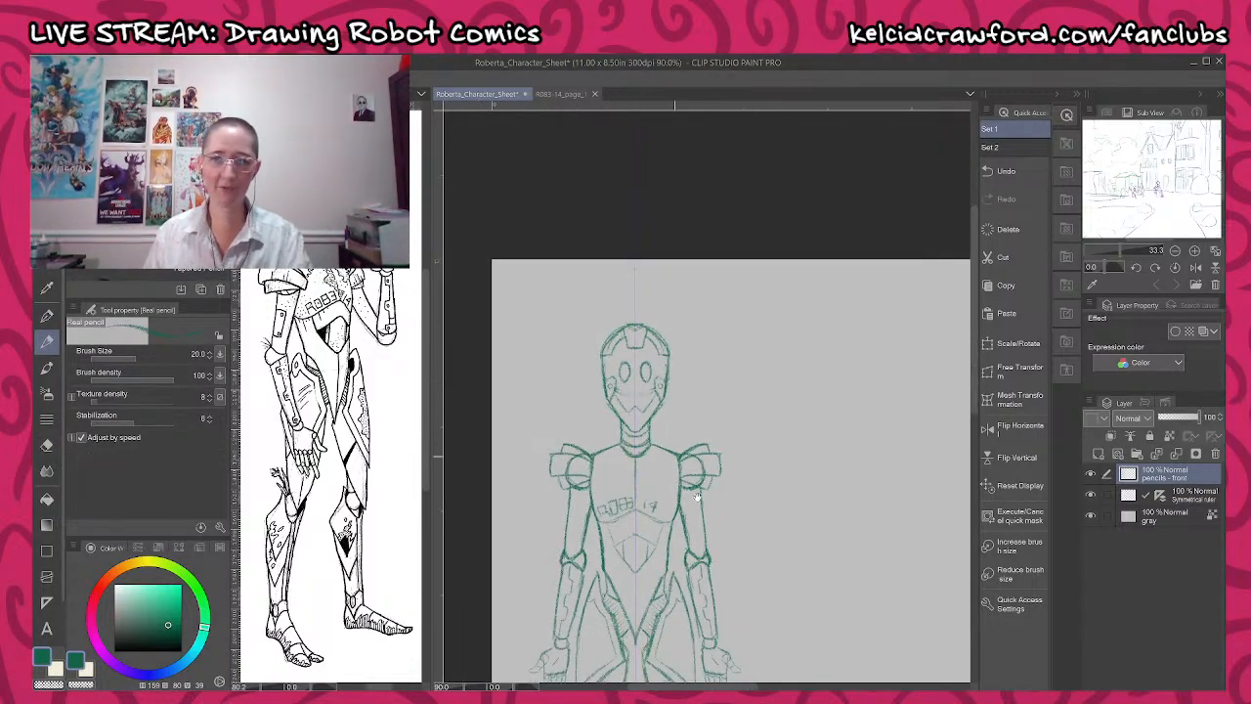
drag(764, 513, 782, 278)
drag(773, 451, 783, 482)
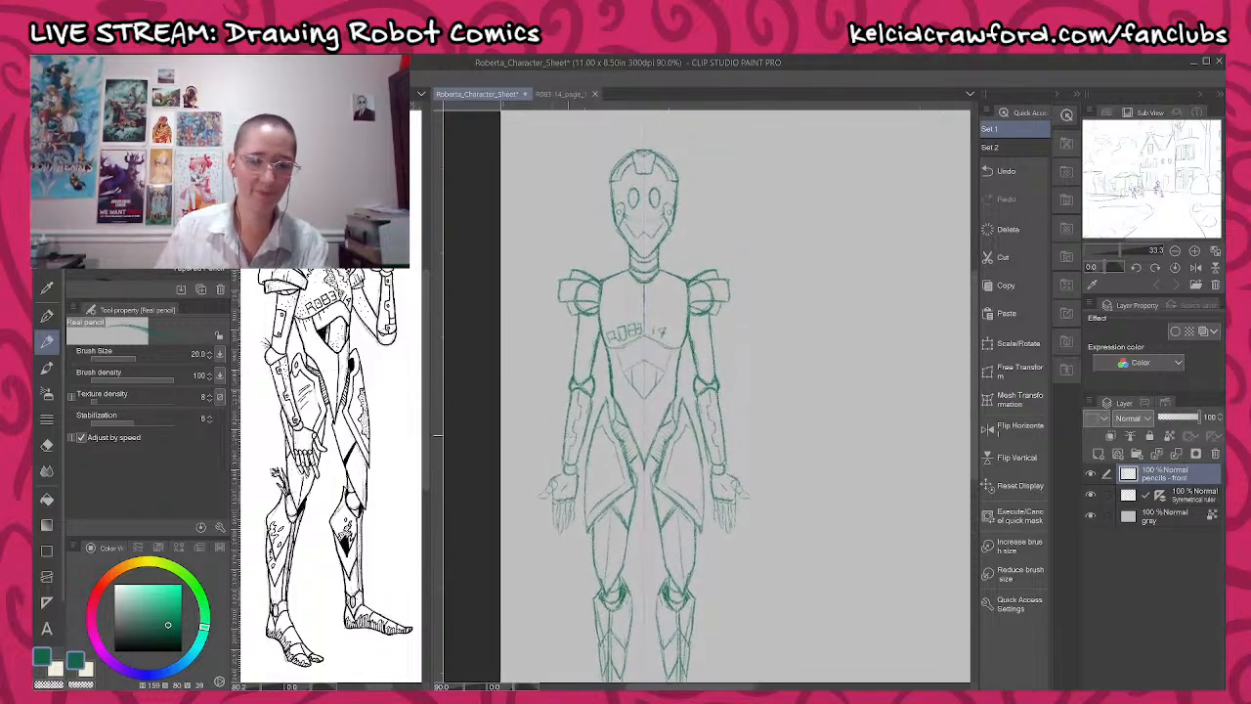
key(e)
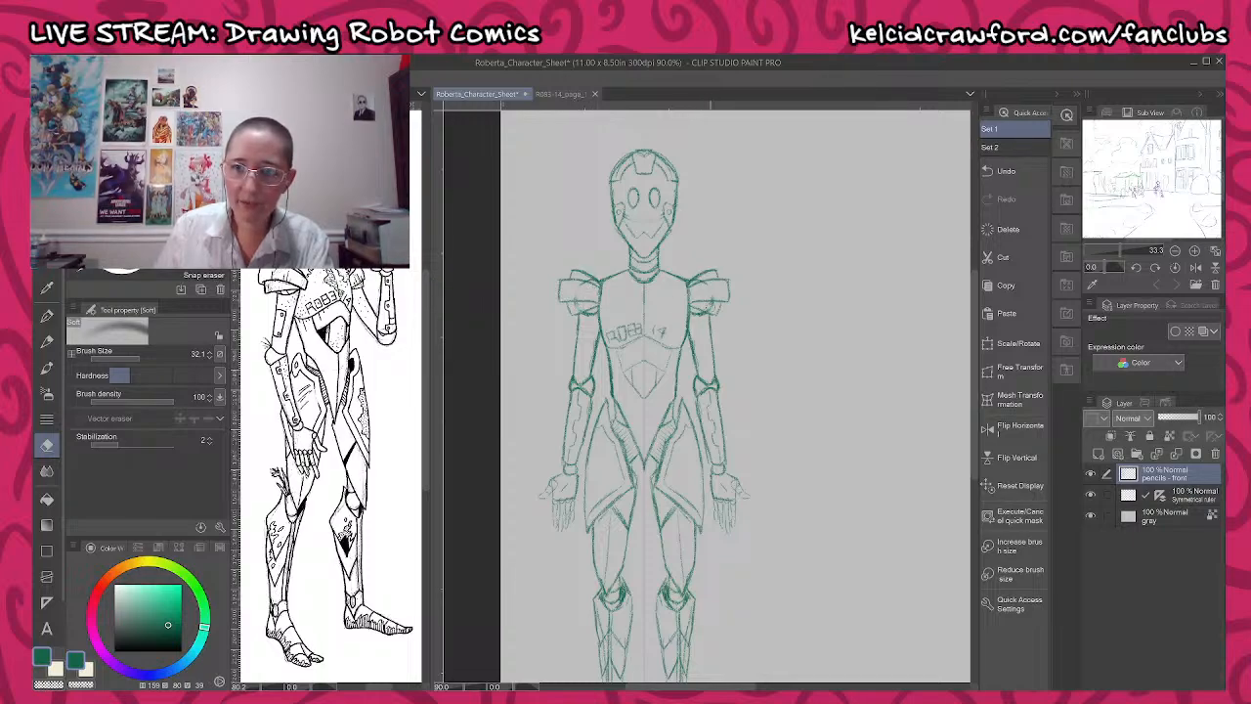
key(e)
key(p)
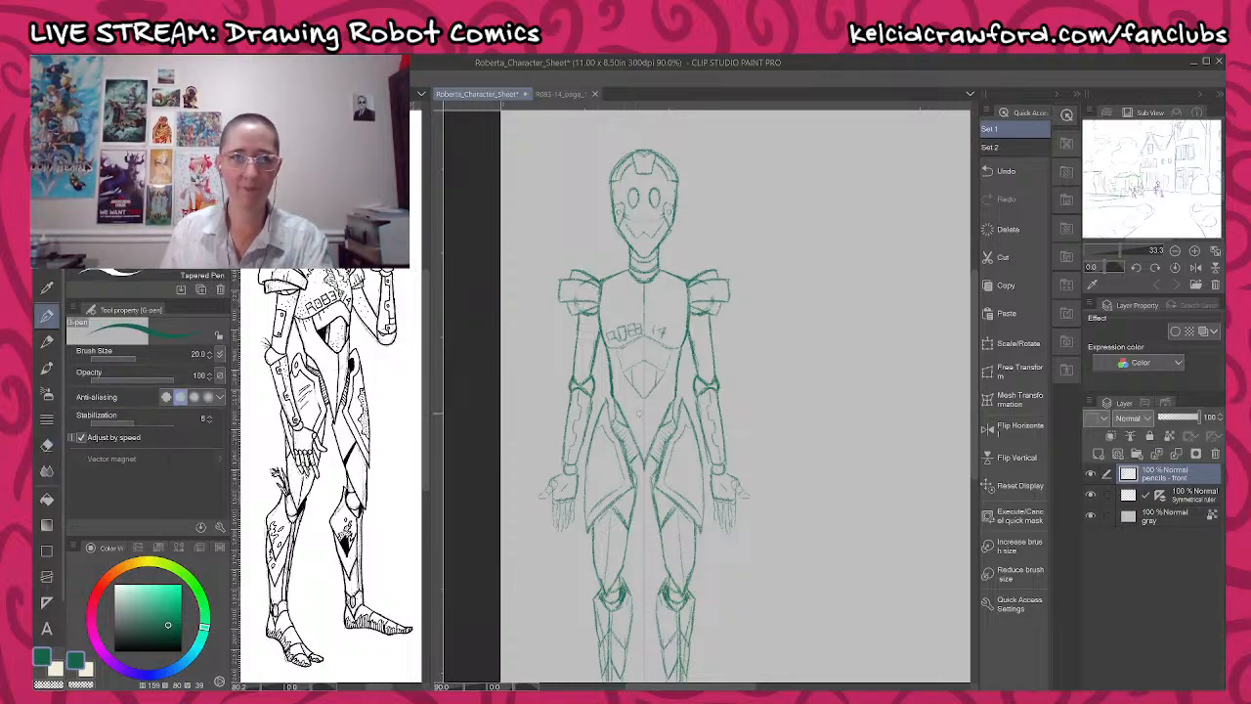
key(p)
- Move the symmetry ruler layer horizontally from the front view into the empty space beside the figure
scroll(829, 456, down, 4)
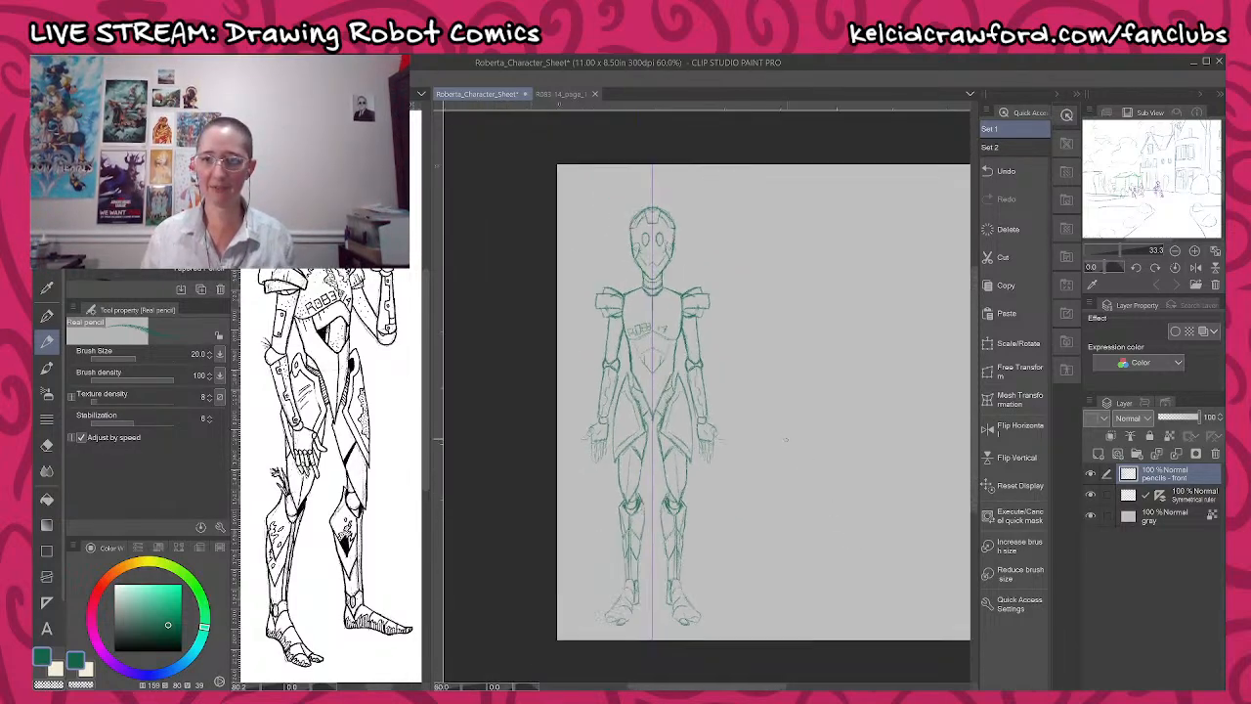
drag(861, 474, 757, 460)
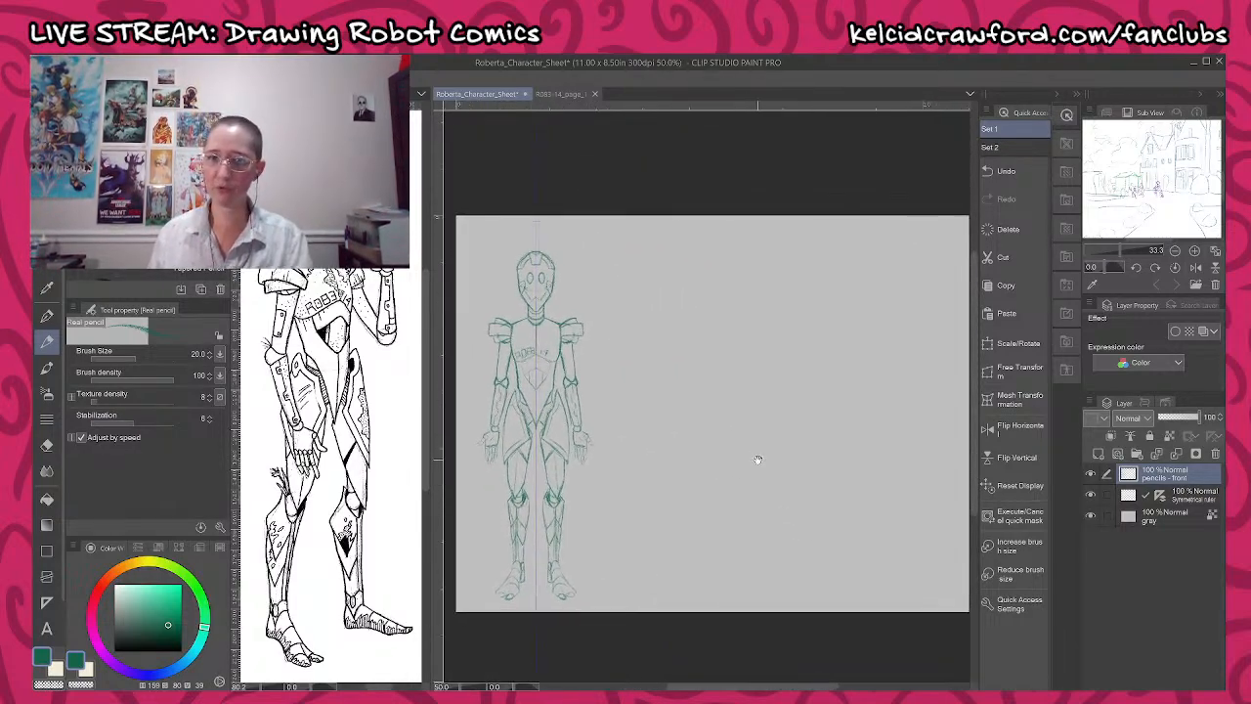
click(1184, 497)
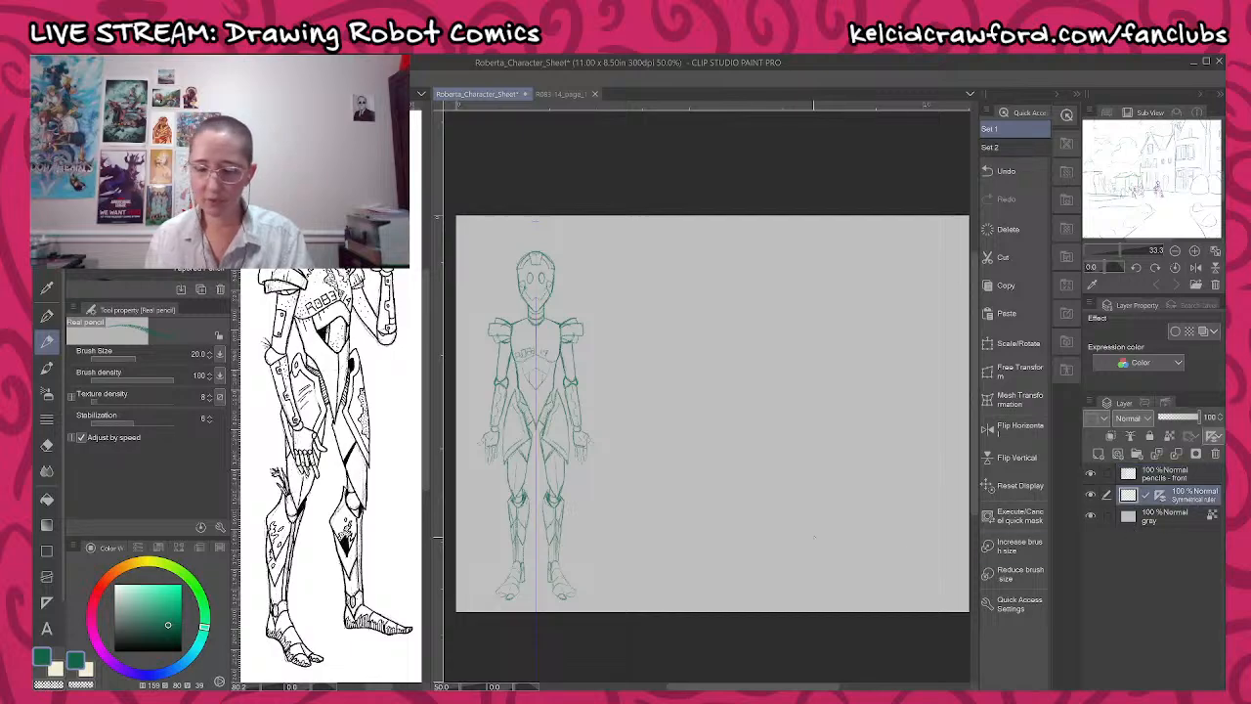
key(k)
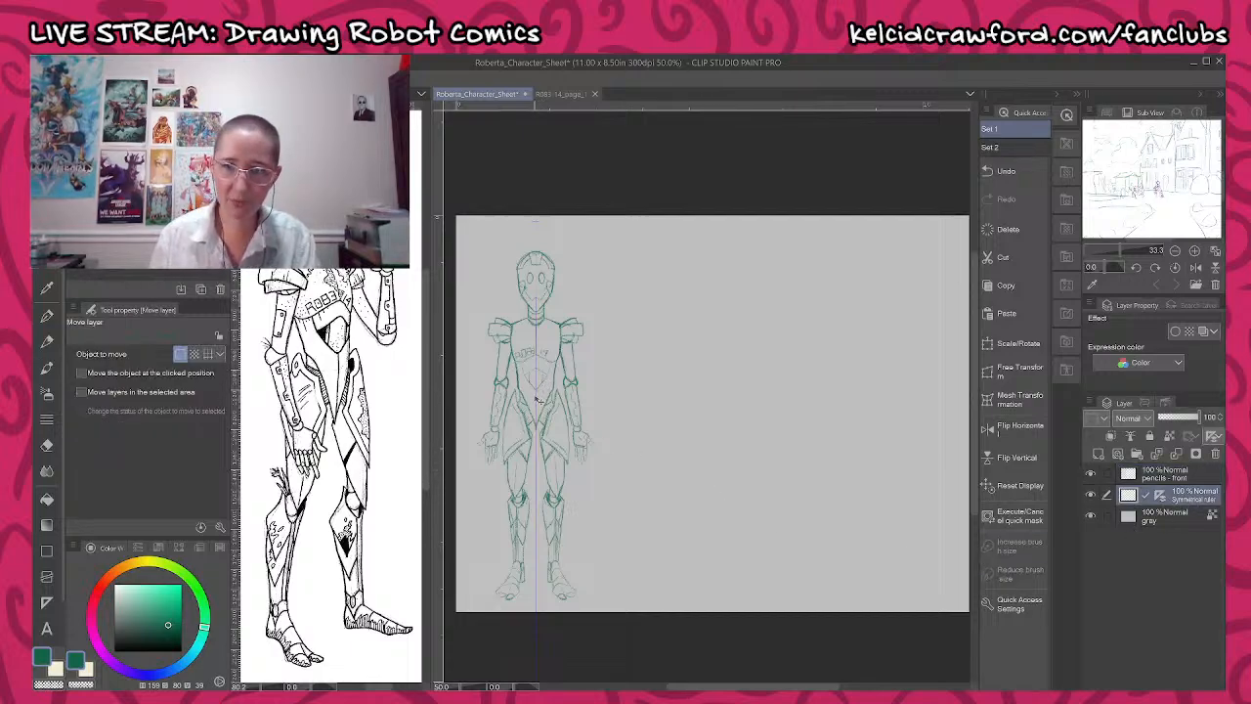
drag(541, 399, 671, 419)
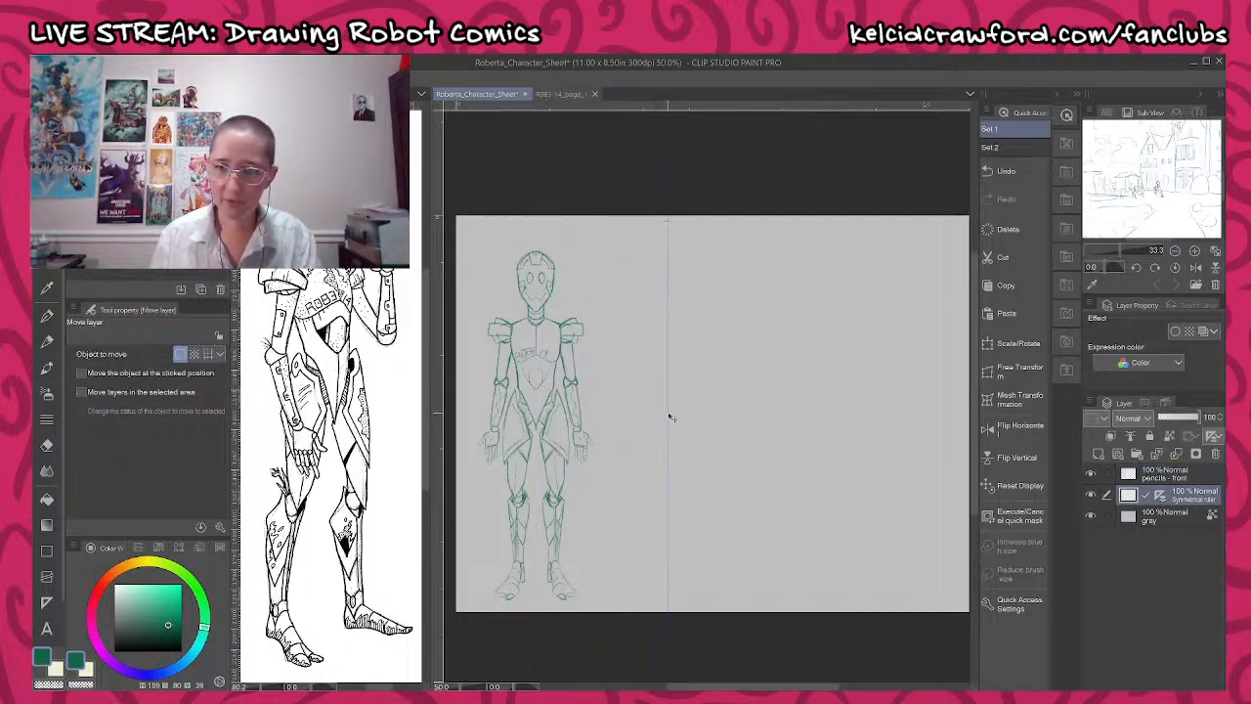
- Duplicate the "pencils - front" layer and move the copied figure so it is centered on the symmetry ruler
click(1178, 475)
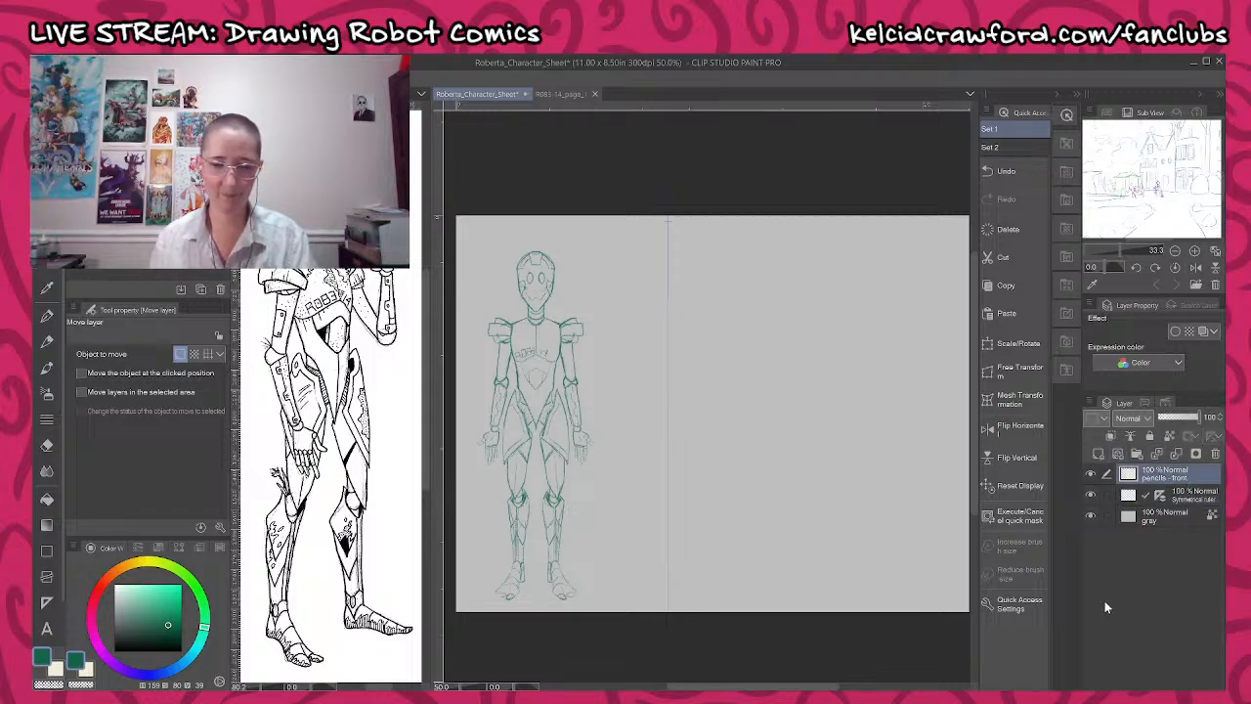
key(ctrl+c)
key(ctrl+v)
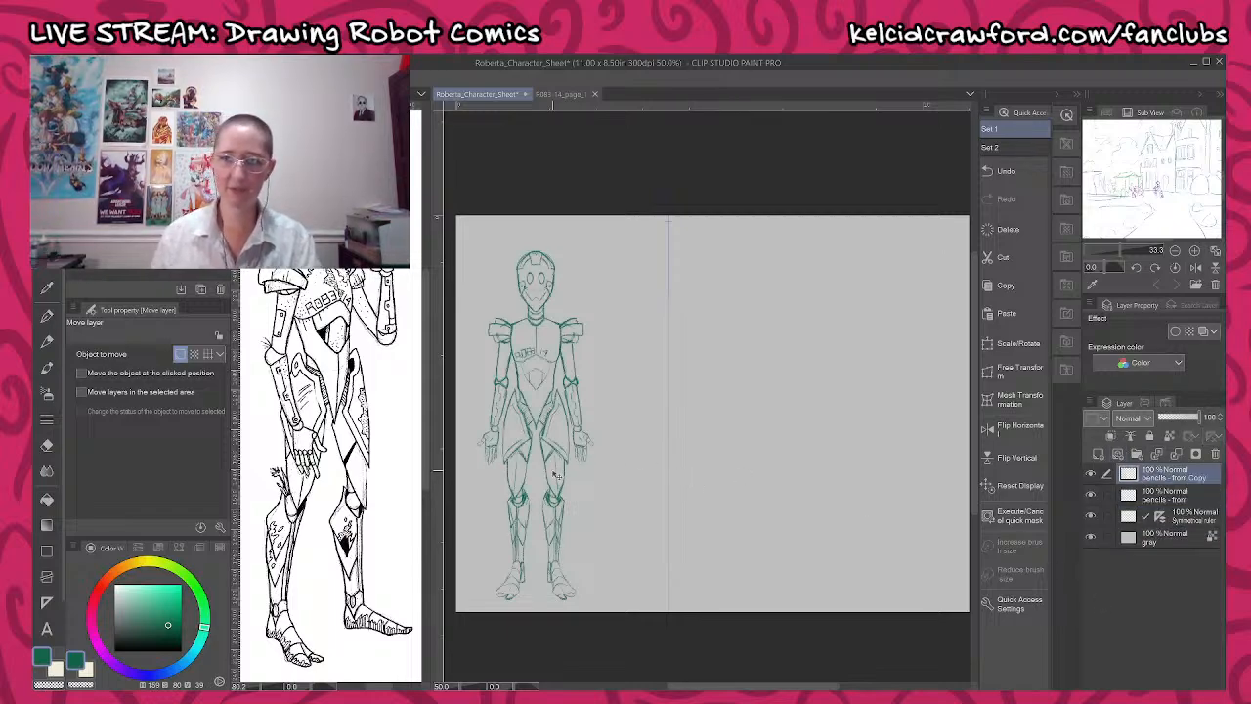
drag(558, 477, 690, 483)
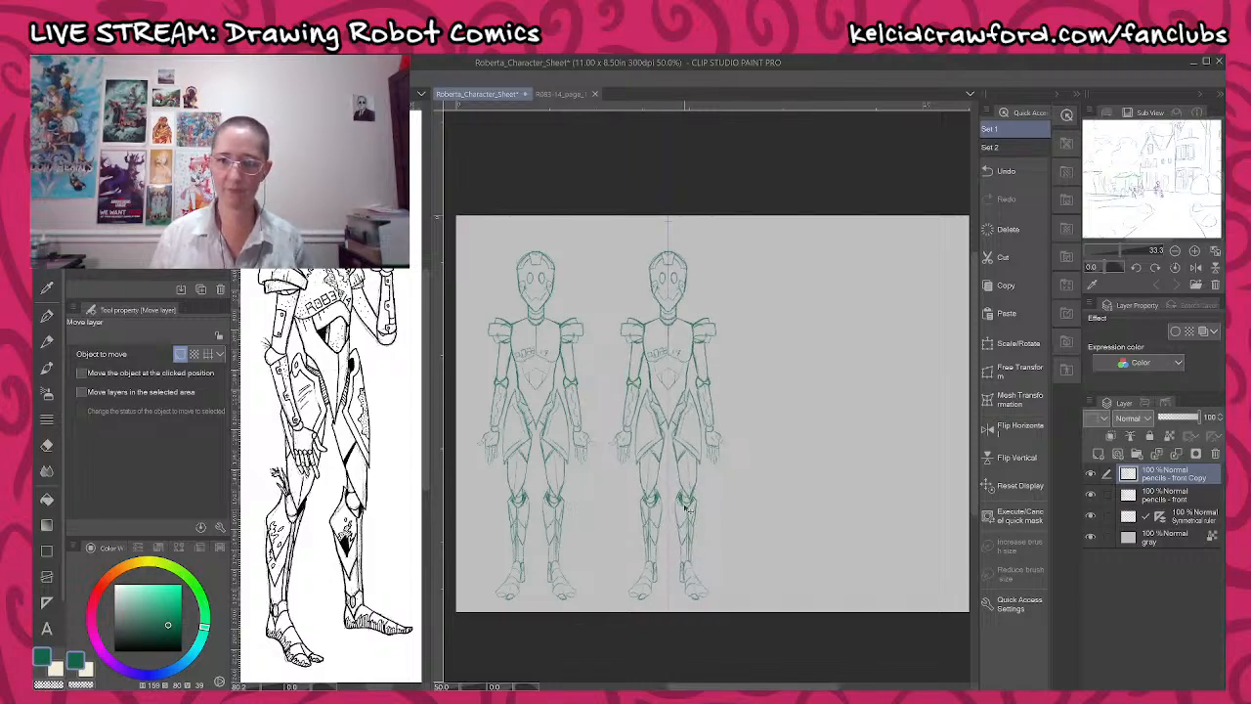
- Check the copied figure's alignment with the ruler and rename its layer "pencils - Aged"
scroll(670, 303, up, 1)
scroll(679, 339, up, 6)
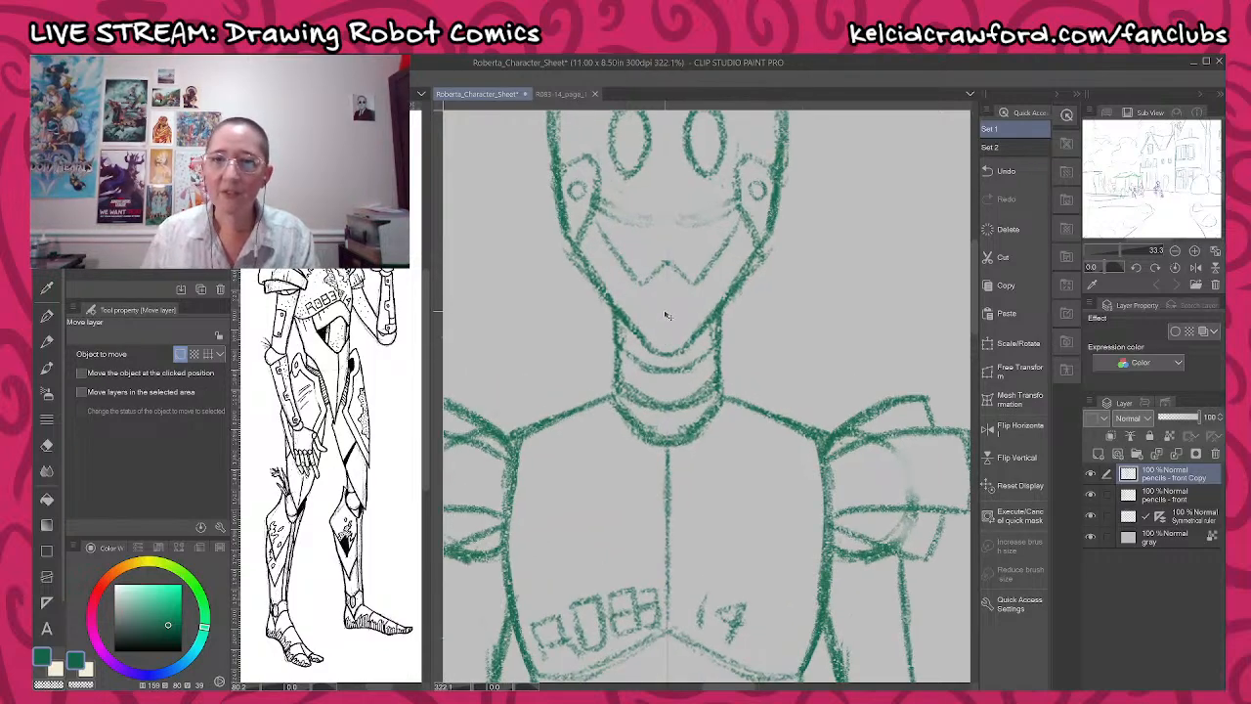
scroll(670, 303, down, 2)
scroll(670, 303, down, 4)
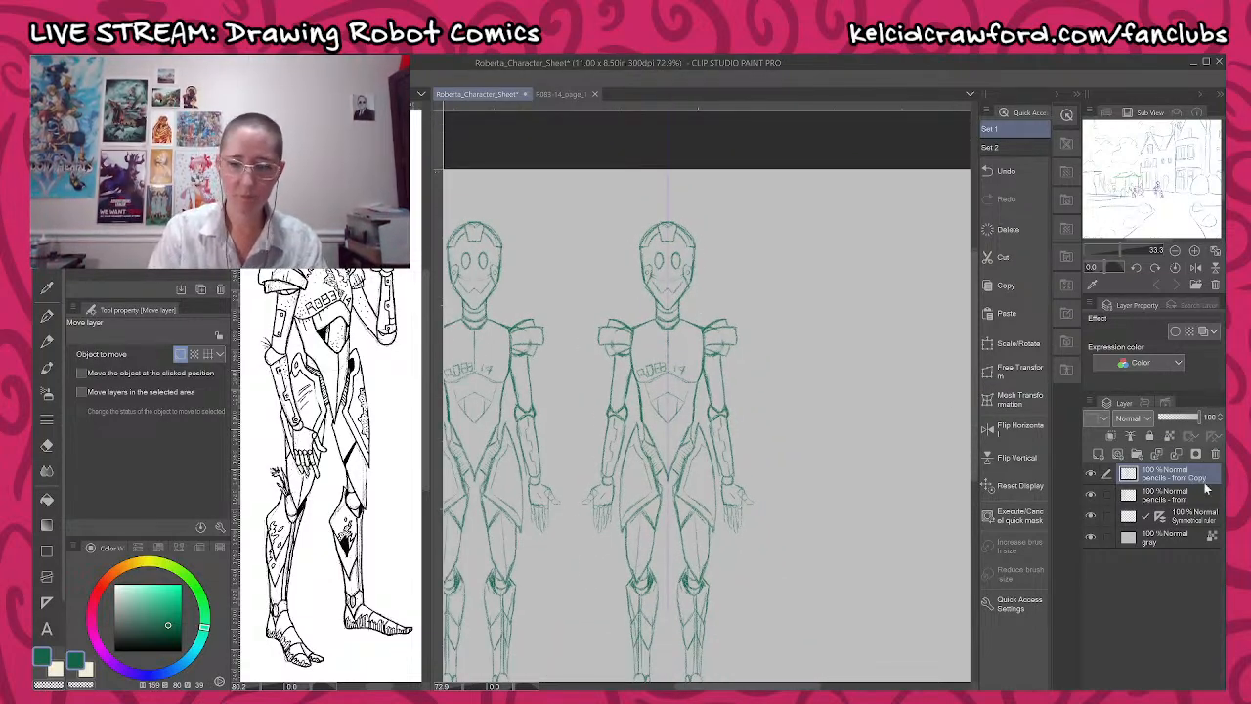
drag(808, 439, 810, 370)
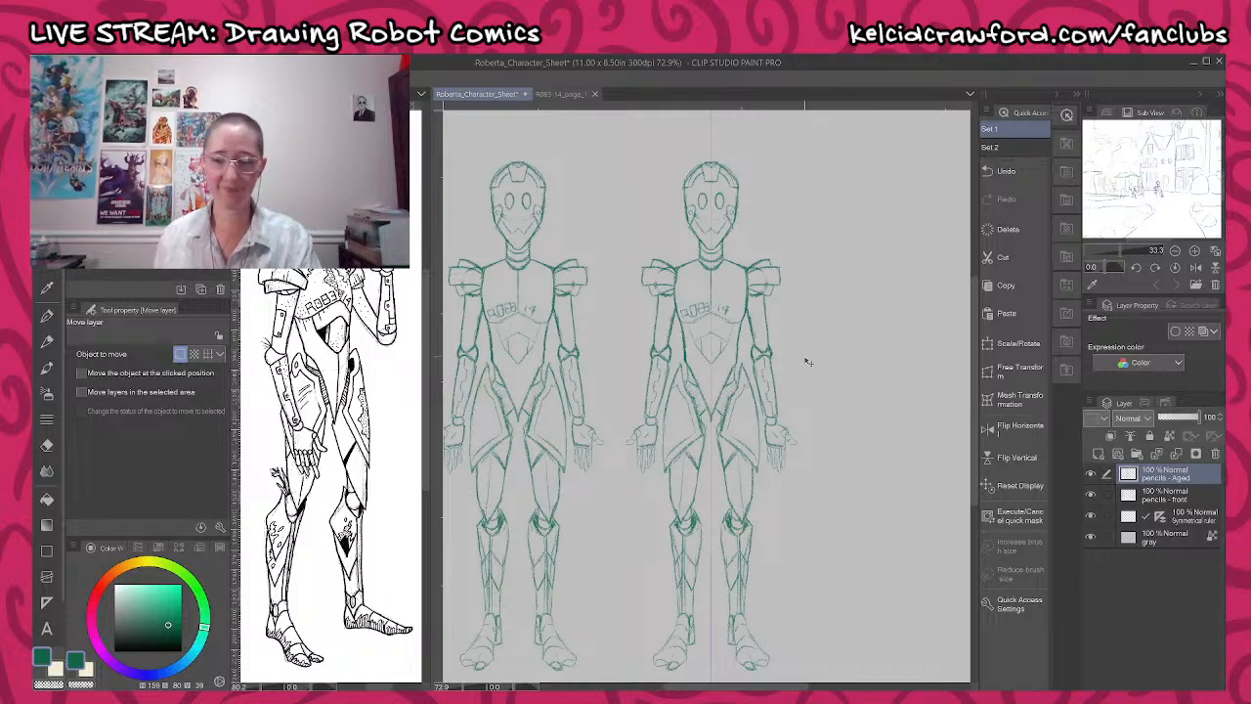
- Switch to the Real pencil and shift the drawing color to a bluer teal with a hue of about 193
key(p)
click(190, 658)
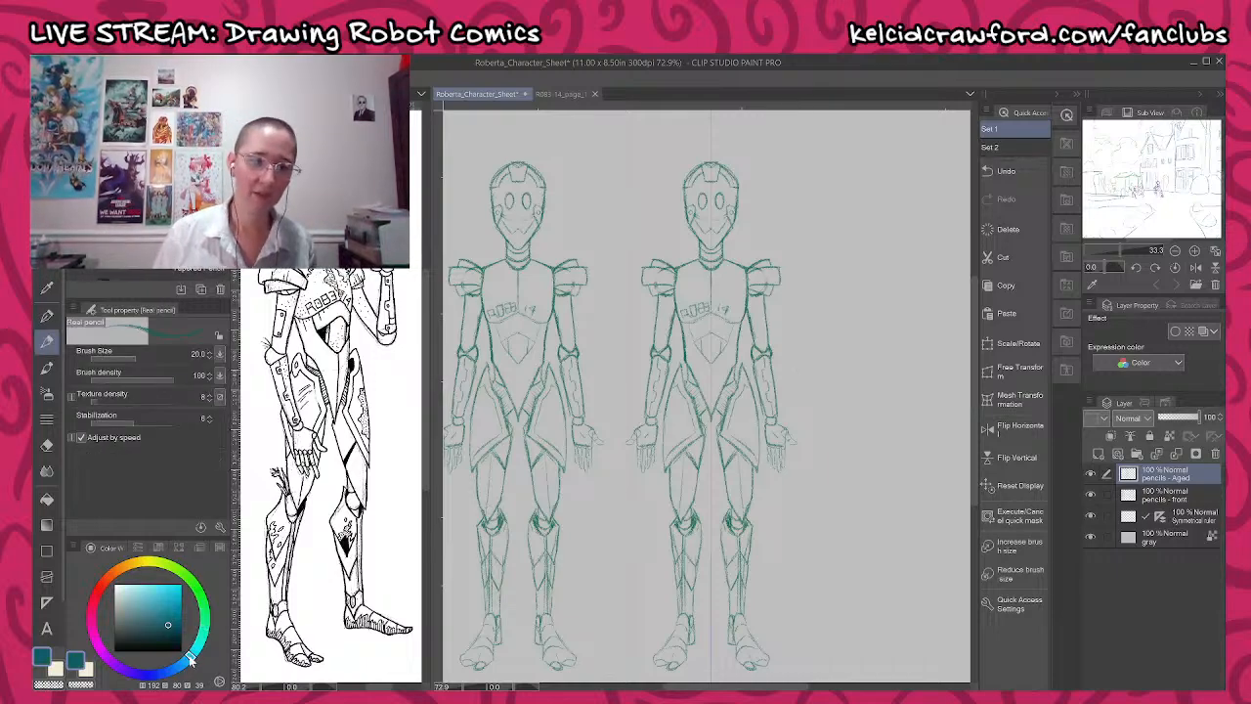
scroll(735, 160, up, 3)
scroll(716, 162, up, 6)
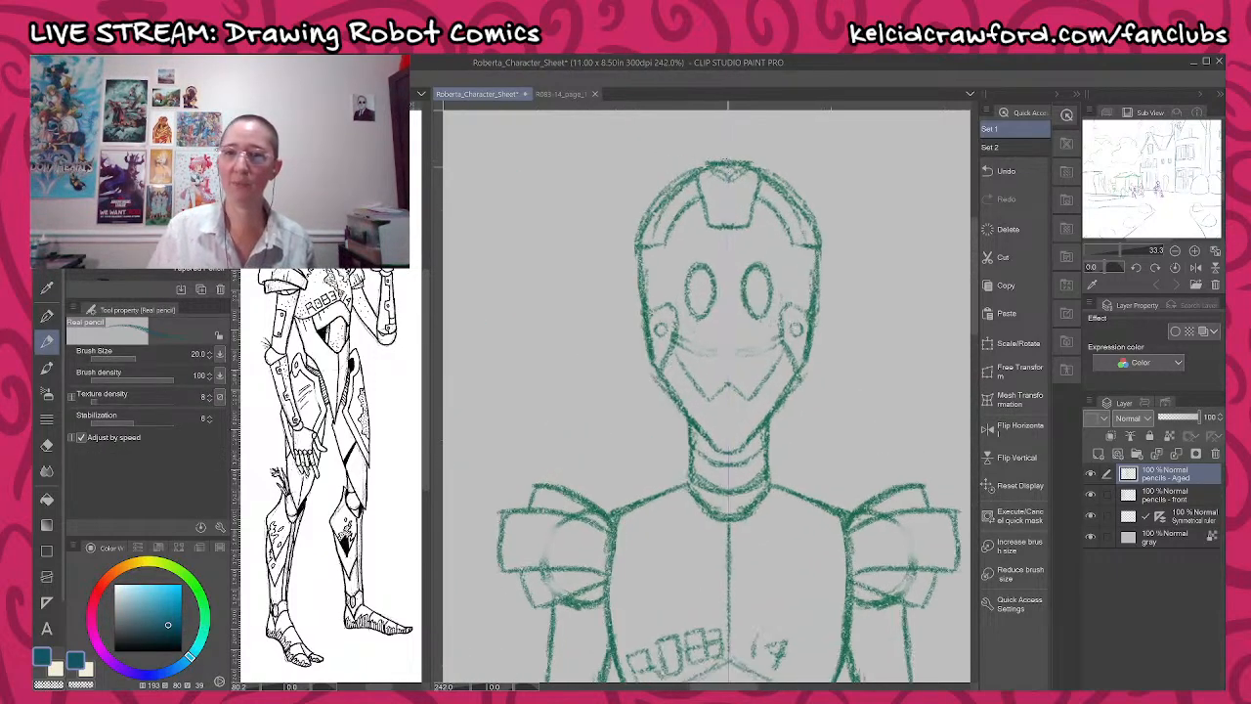
drag(828, 293, 819, 480)
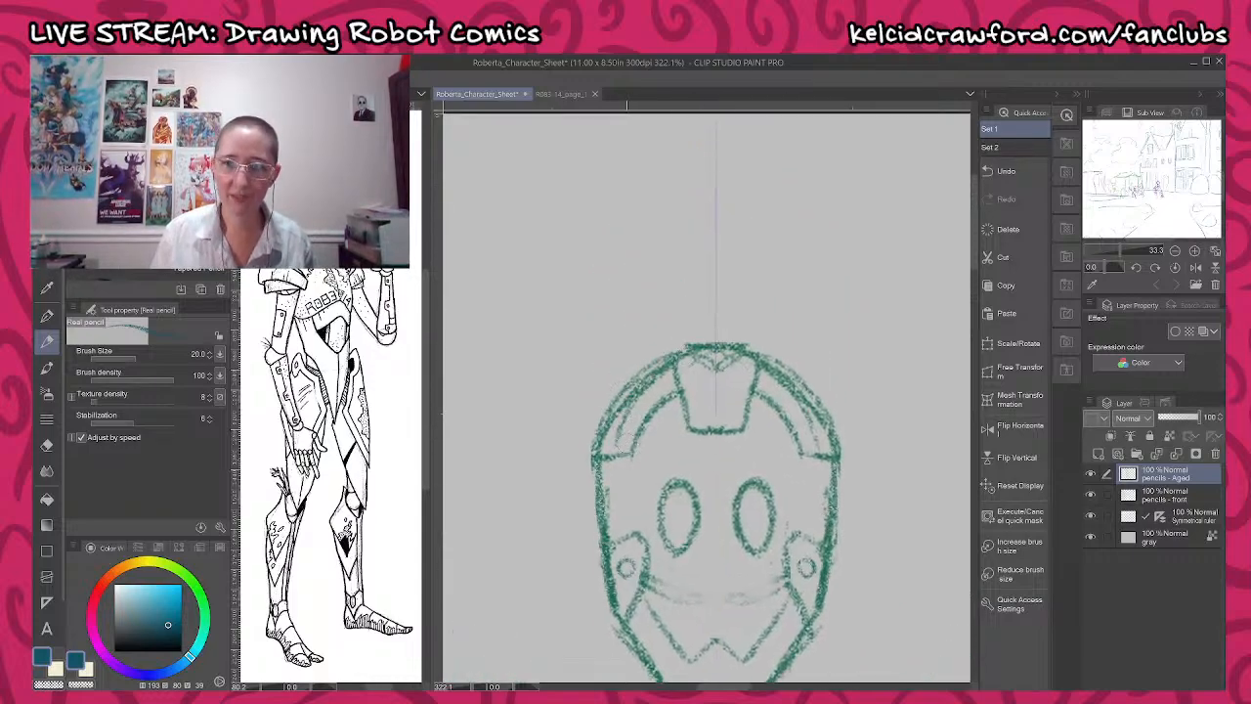
- Sketch an upright antenna line on the left side of the aged head, erase its mirrored copy, and hide the symmetry ruler layer
drag(616, 451, 600, 256)
drag(823, 414, 811, 436)
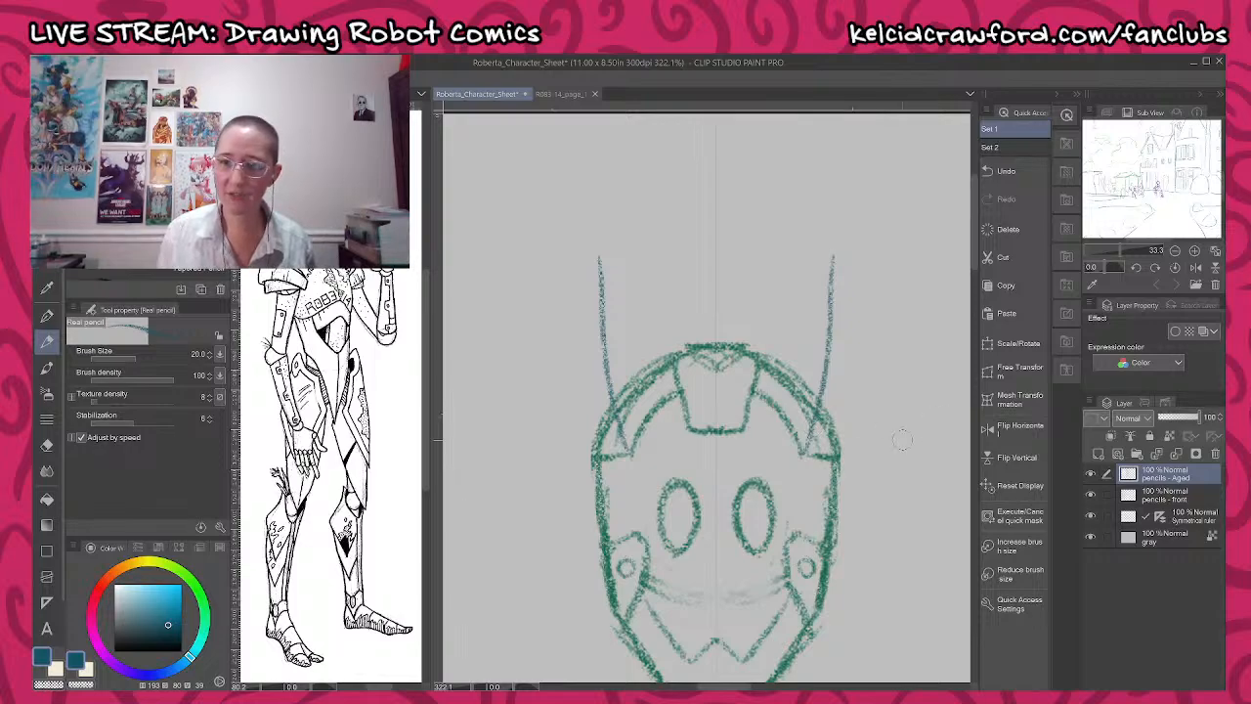
mouse_move(829, 255)
mouse_down()
mouse_move(804, 464)
mouse_move(815, 410)
mouse_up()
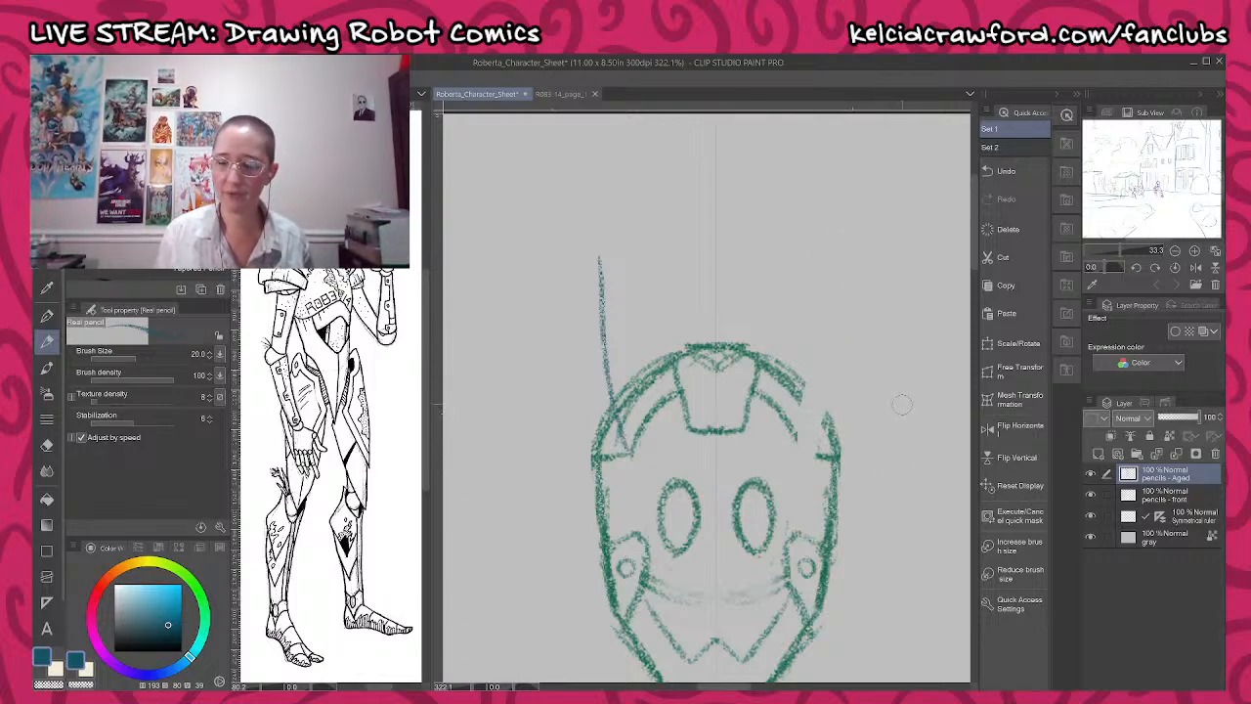
key(ctrl+z)
key(ctrl+z)
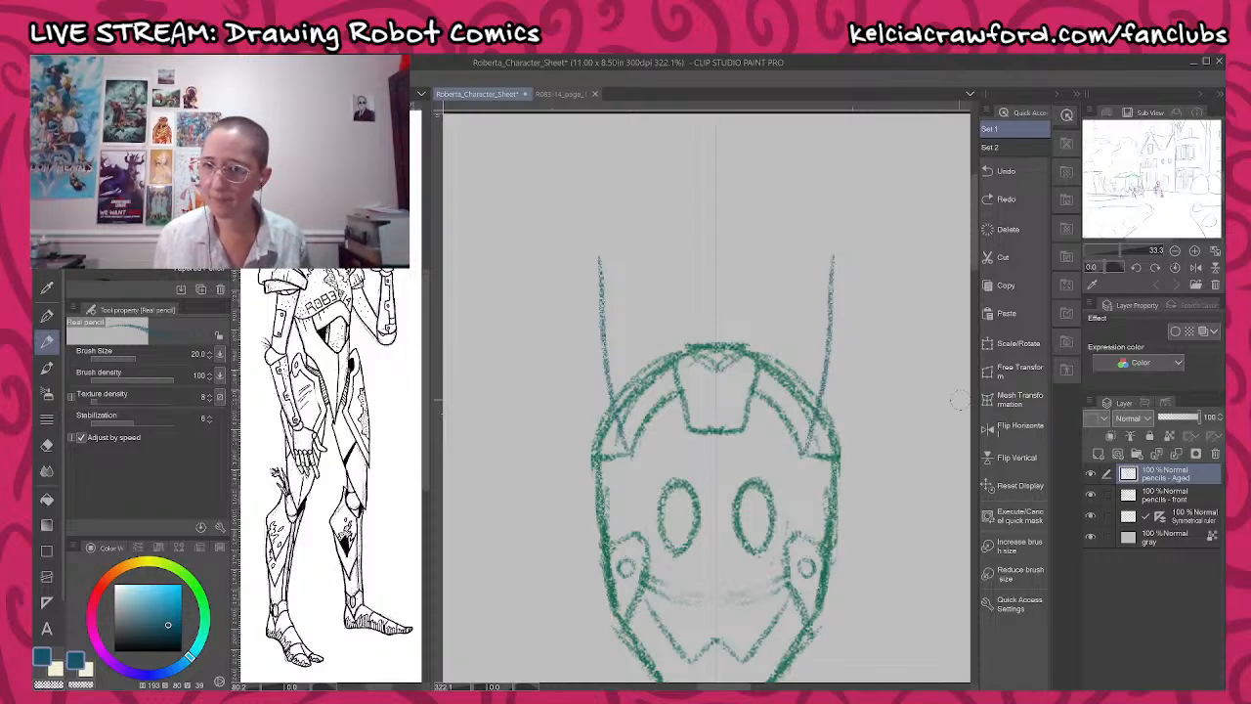
drag(847, 242, 827, 401)
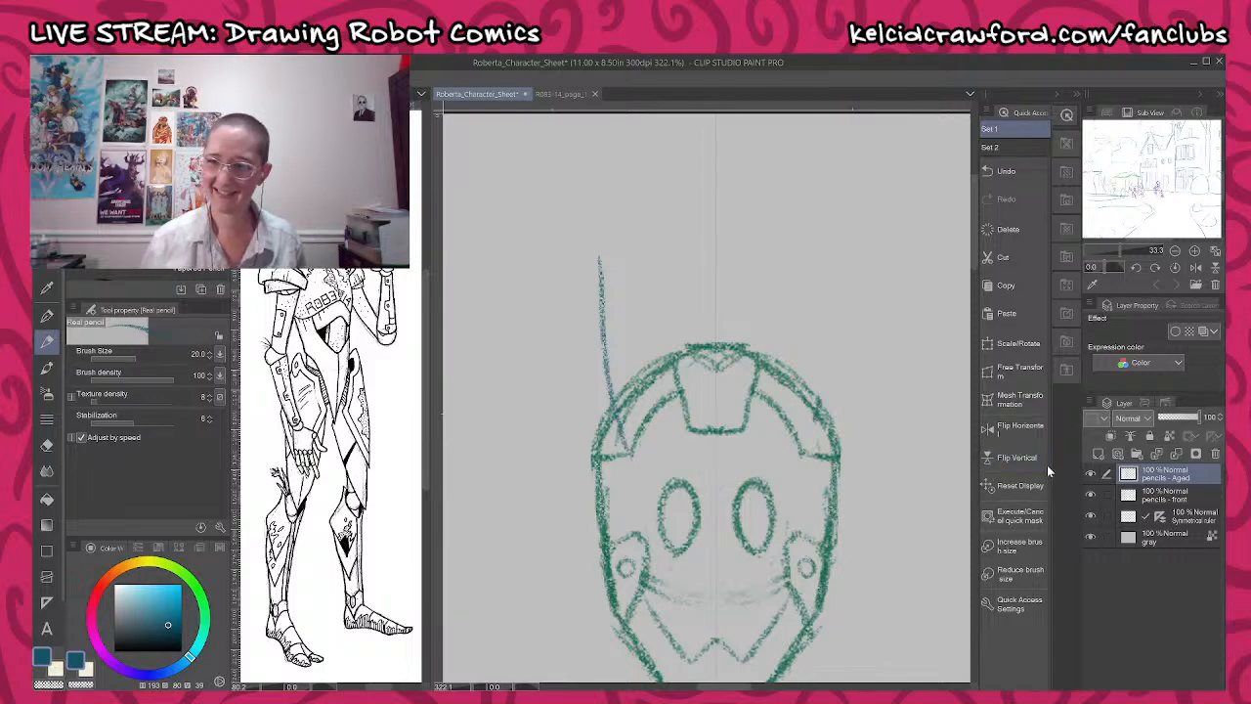
click(1090, 515)
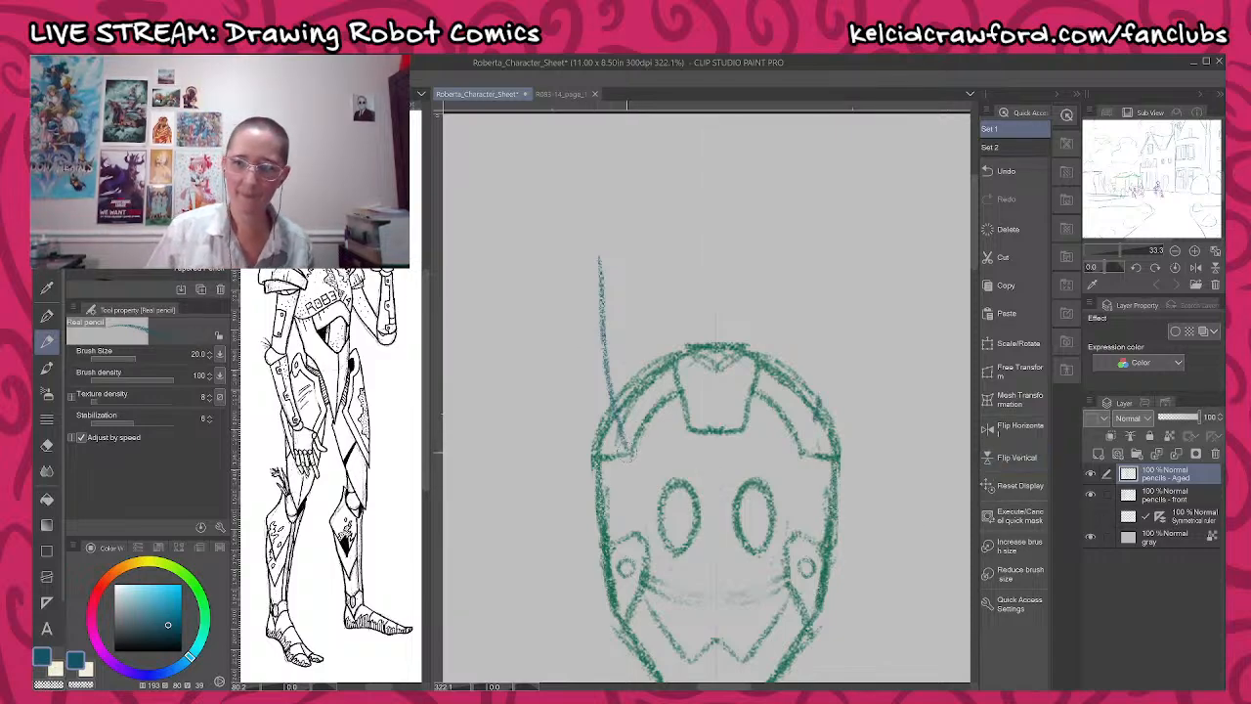
- Pencil a tall, pointed spike rising from the left side of the aged head and add short inner strokes near its base
mouse_move(630, 450)
mouse_down()
mouse_move(573, 205)
mouse_move(624, 408)
mouse_move(596, 415)
mouse_move(583, 381)
mouse_move(563, 181)
mouse_up()
mouse_move(627, 452)
mouse_down()
mouse_move(623, 347)
mouse_move(564, 168)
mouse_up()
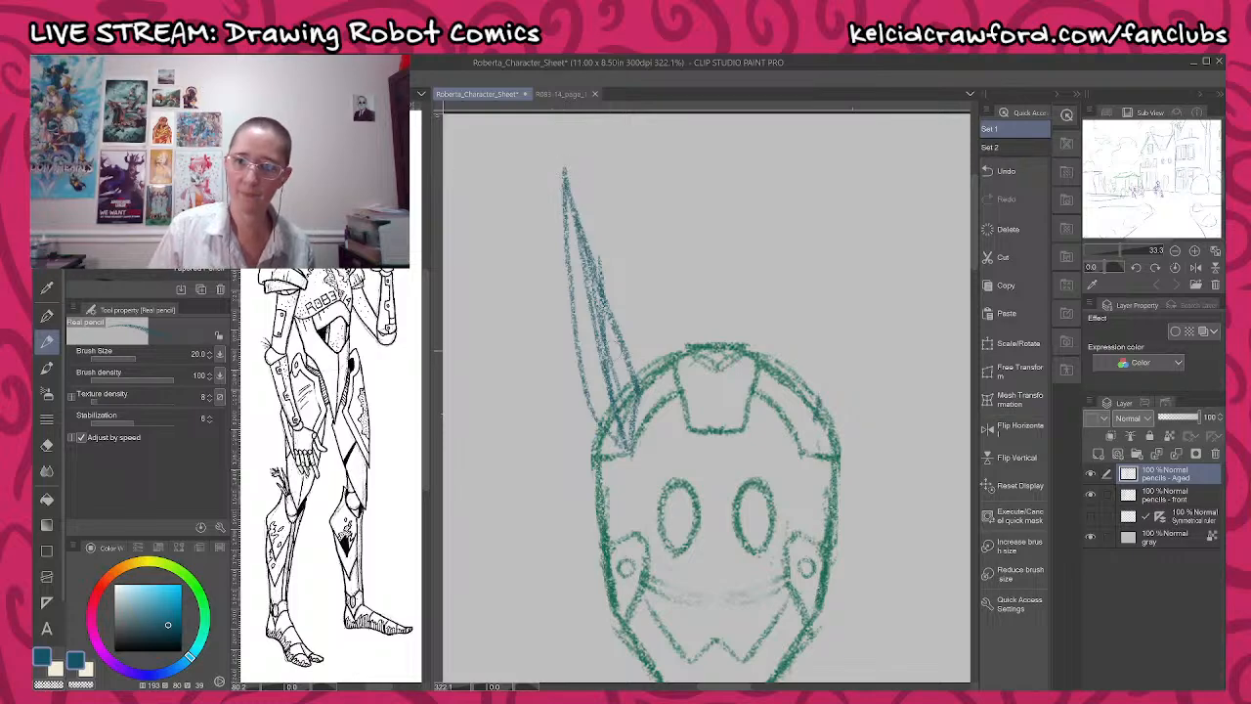
drag(612, 409, 576, 326)
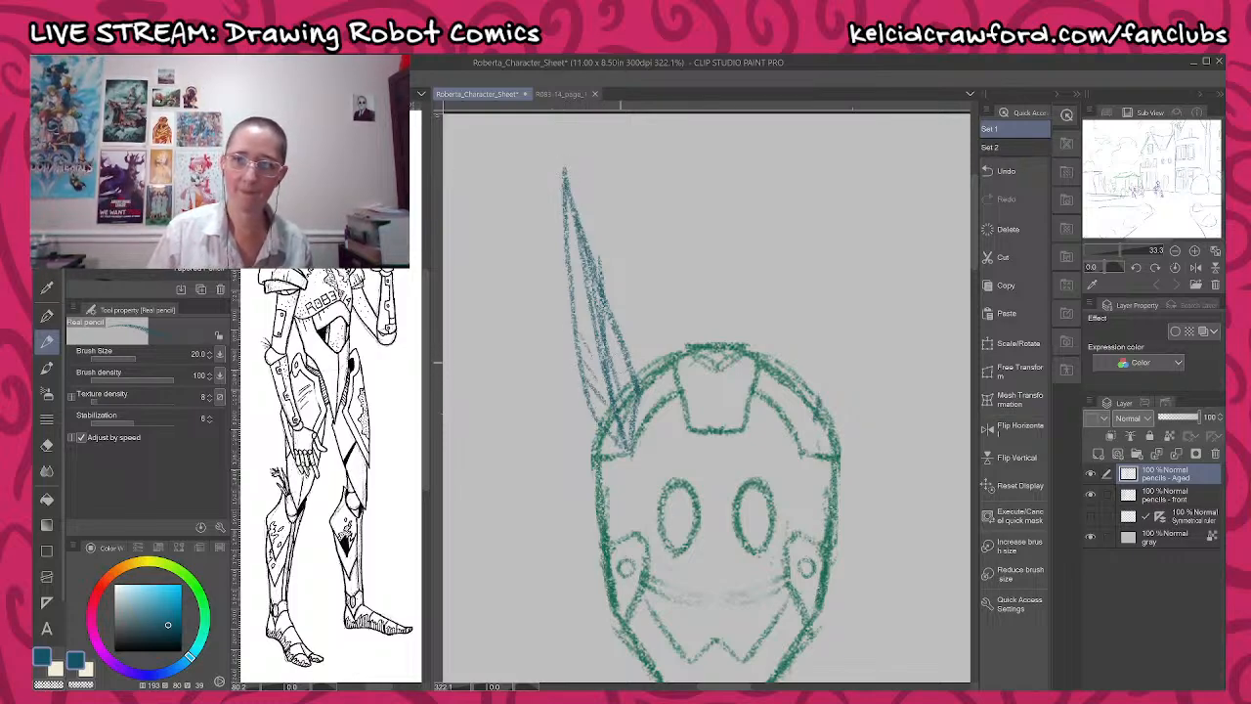
drag(625, 389, 614, 344)
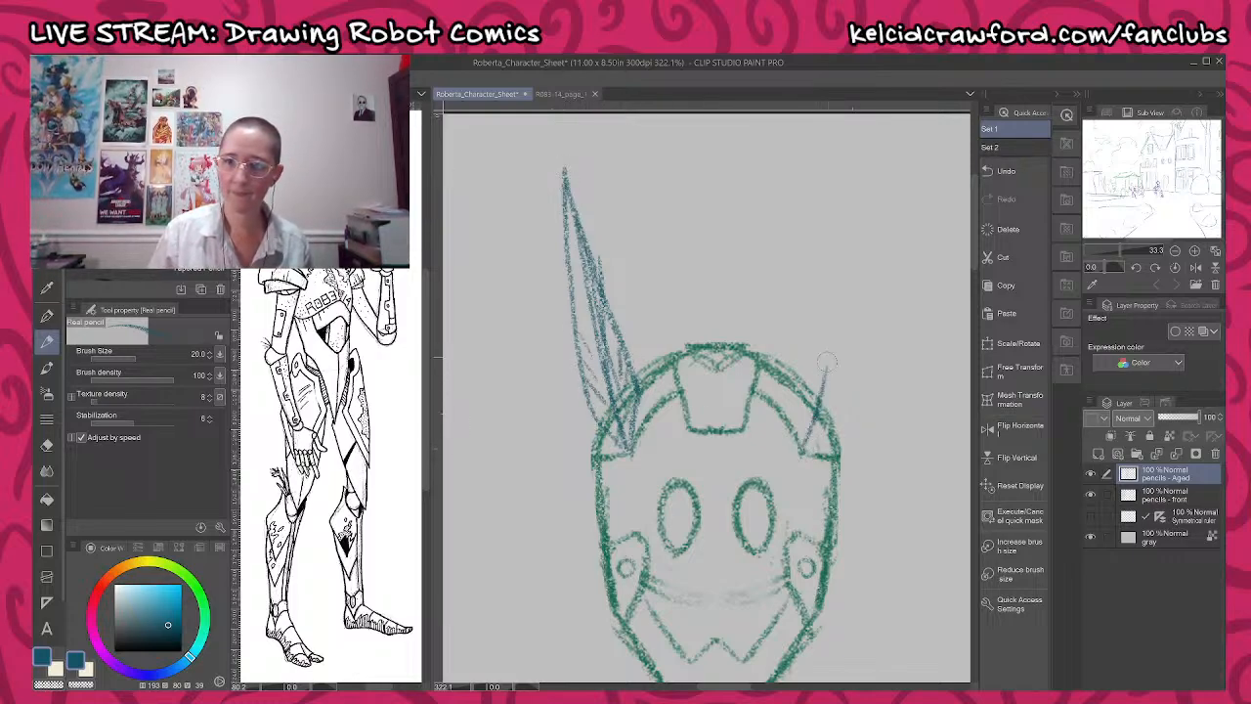
- Pencil a short pointed spike on the right side of the aged head and another angling outward beside the tall left spike
drag(802, 452, 825, 344)
mouse_move(800, 451)
mouse_down()
mouse_move(829, 338)
mouse_move(834, 394)
mouse_move(795, 457)
mouse_move(839, 417)
mouse_move(799, 404)
mouse_move(825, 384)
mouse_up()
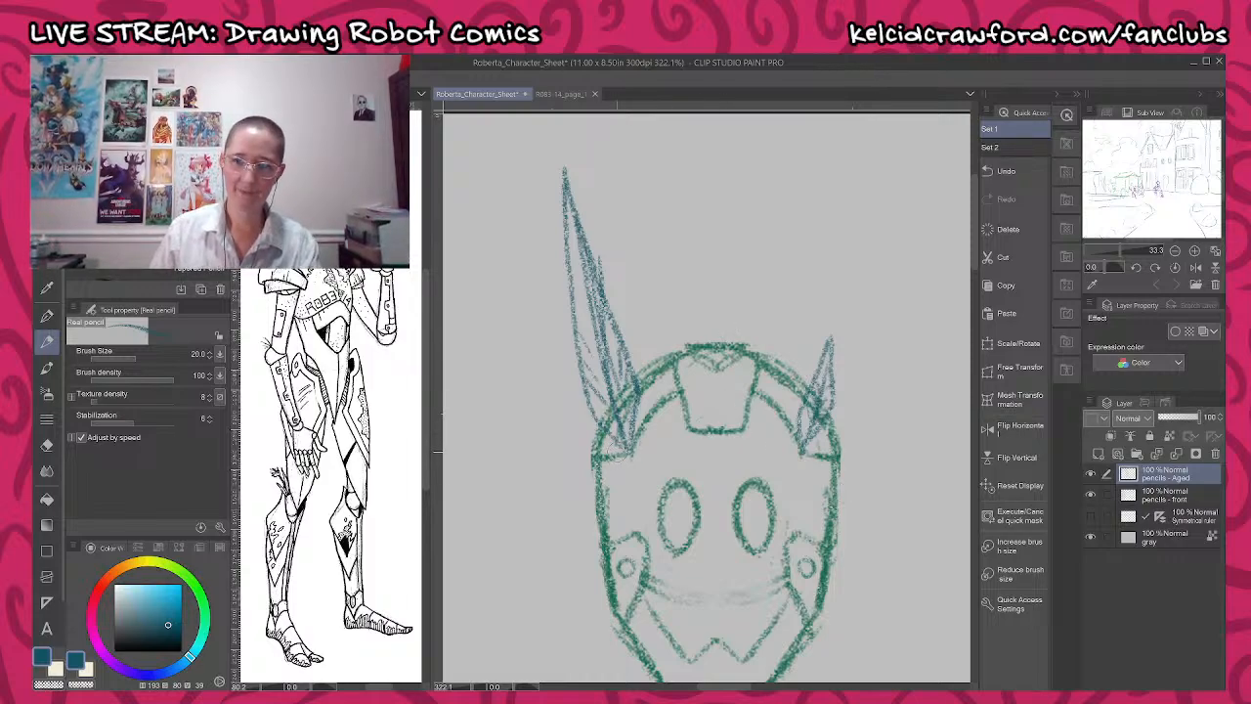
drag(613, 445, 547, 367)
mouse_move(612, 454)
mouse_down()
mouse_move(553, 407)
mouse_move(545, 366)
mouse_up()
drag(595, 405, 547, 365)
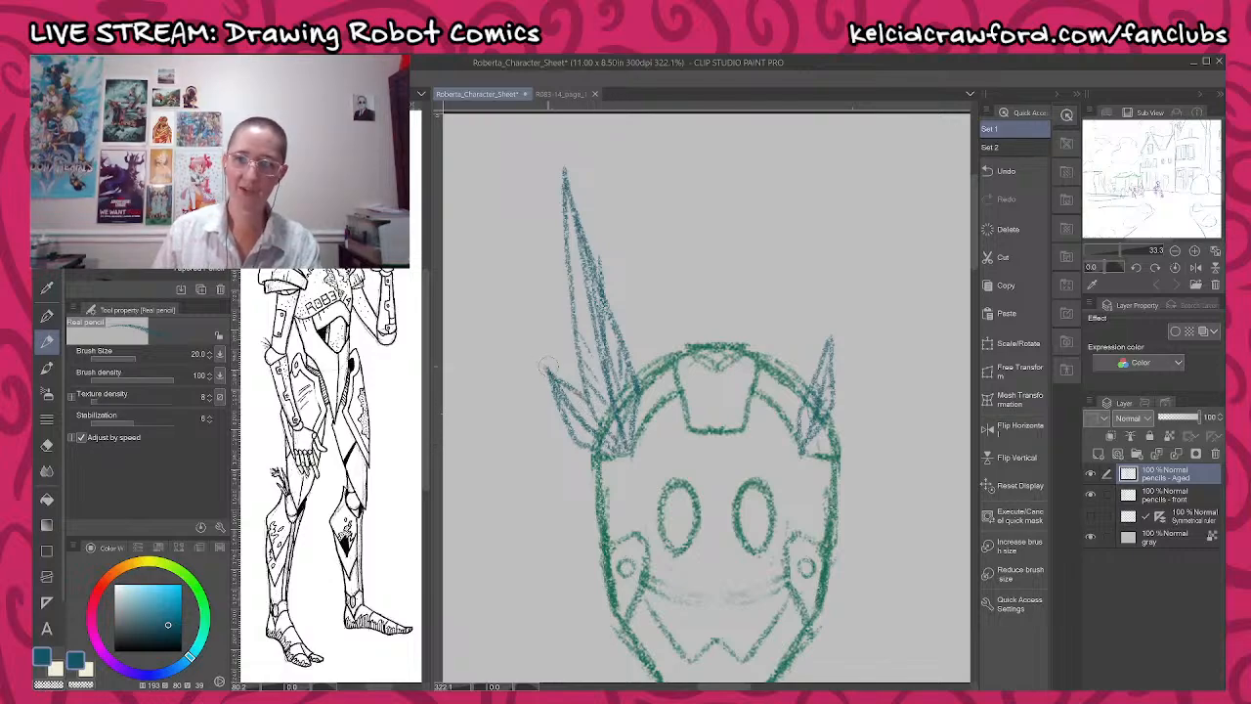
drag(588, 436, 569, 416)
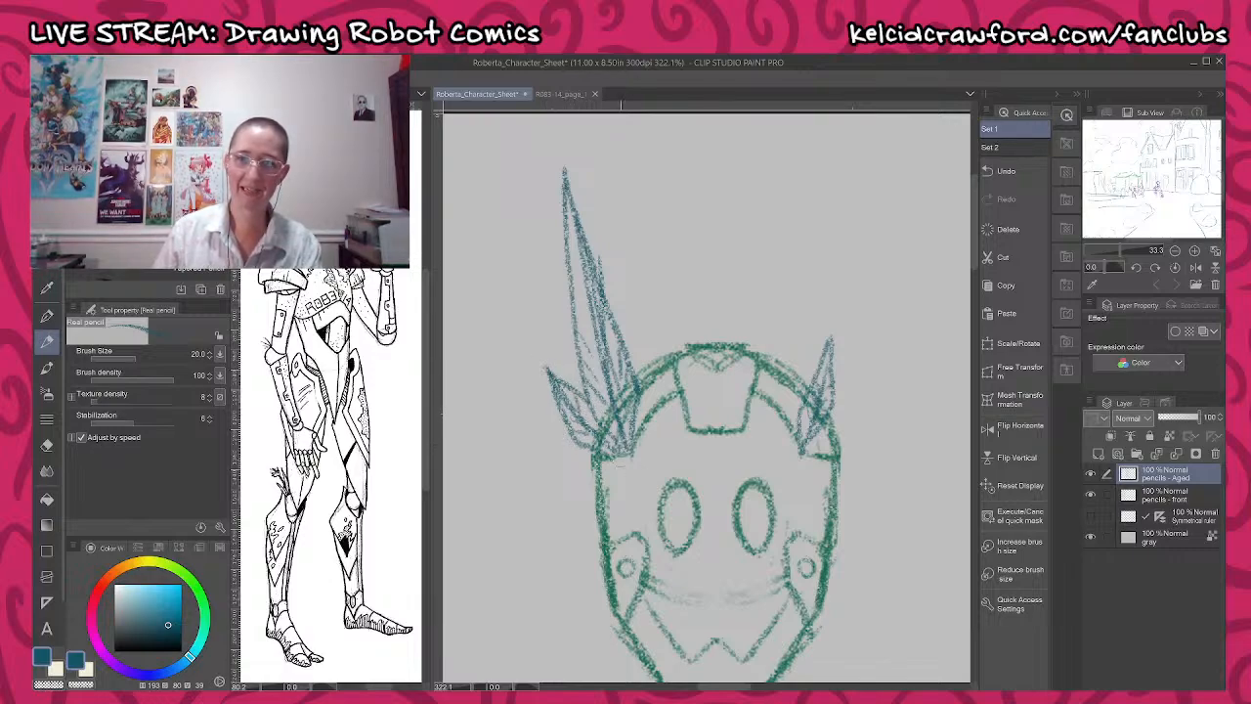
- Pencil short wear marks on the aged figure, including a line just below the chest plate's left corner
drag(748, 598, 751, 393)
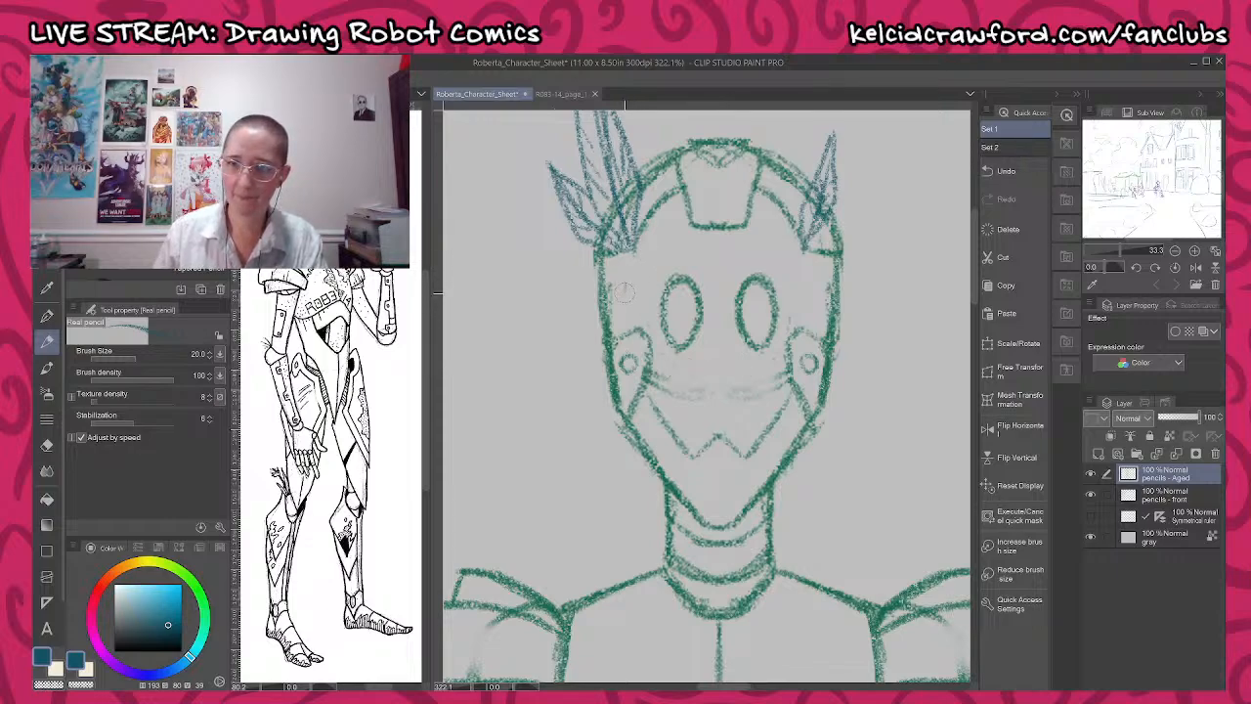
drag(624, 293, 633, 269)
drag(749, 440, 750, 243)
mouse_move(718, 489)
mouse_down()
mouse_move(786, 375)
mouse_move(704, 352)
mouse_up()
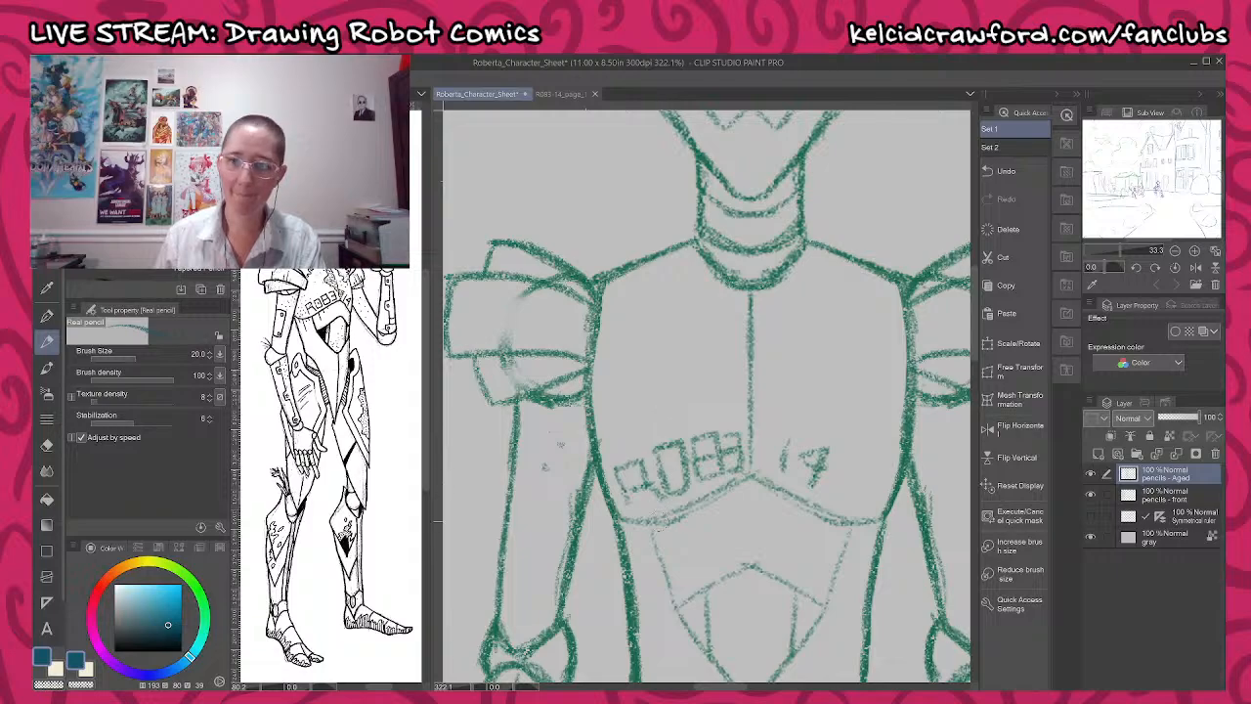
drag(640, 516, 641, 577)
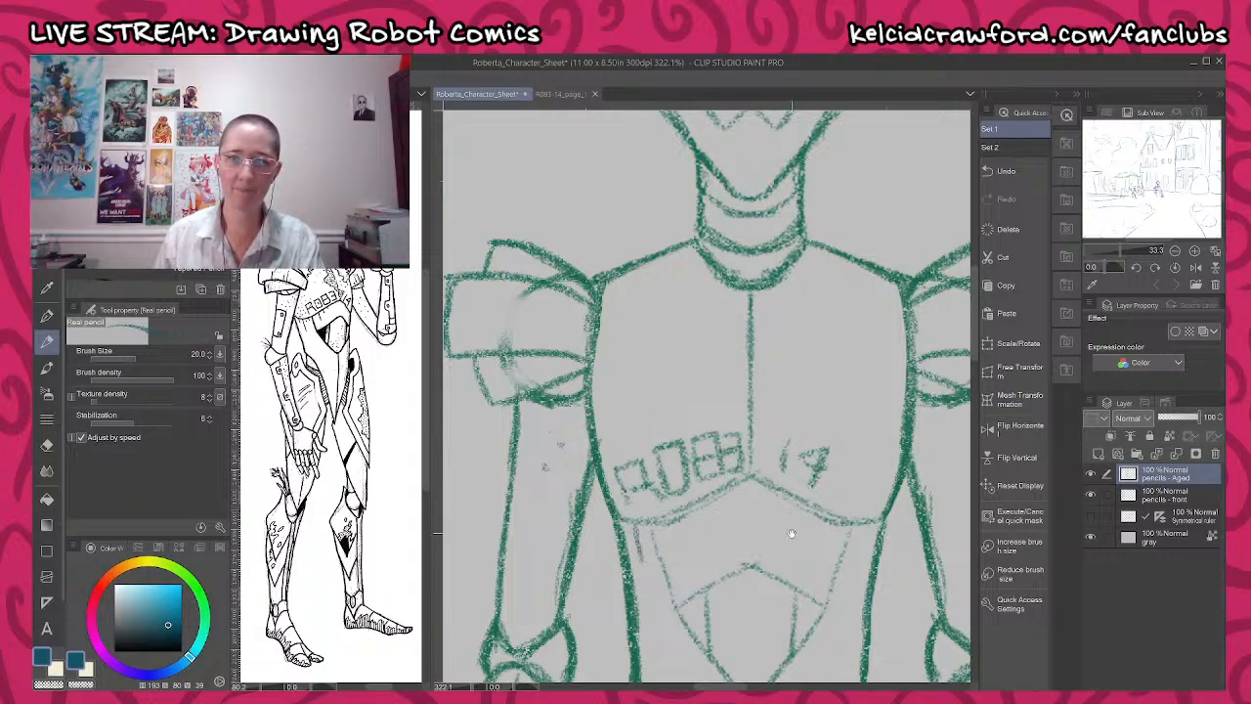
- Pencil short diagonal scratch marks and a longer scratch on the aged figure's left hip plate
drag(791, 533, 772, 363)
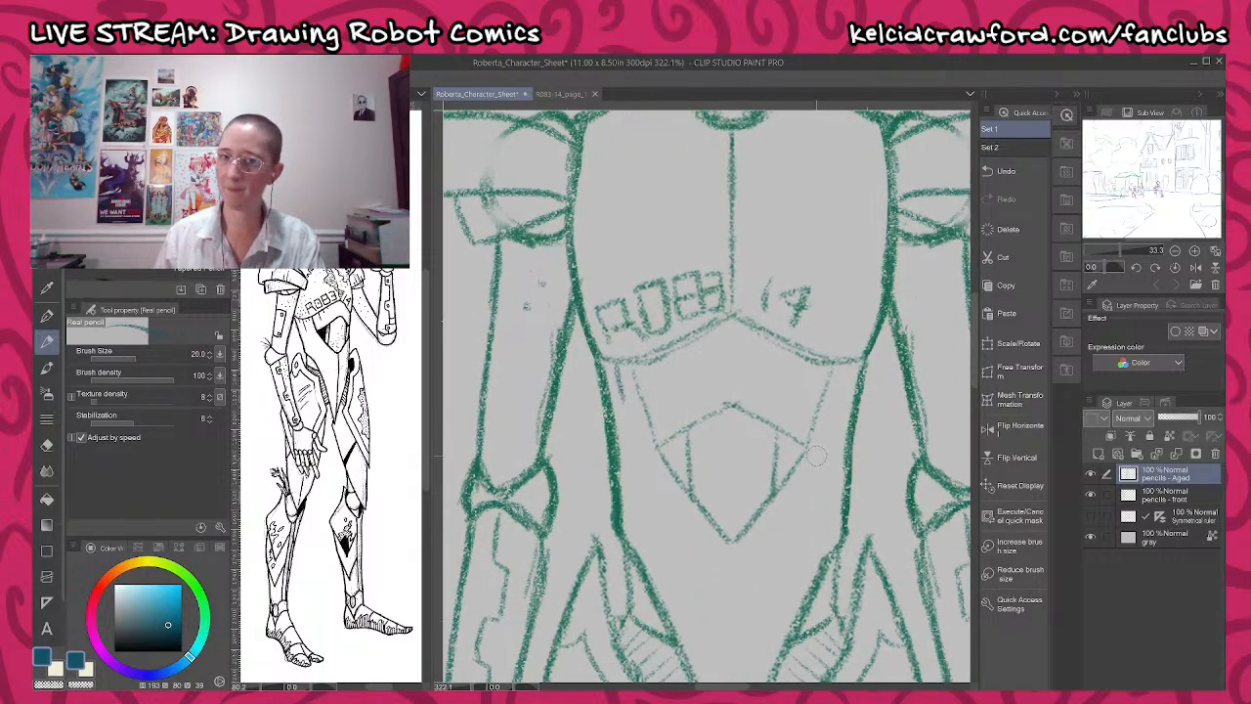
drag(637, 506, 779, 263)
mouse_move(735, 469)
mouse_down()
mouse_move(708, 489)
mouse_move(715, 509)
mouse_up()
drag(742, 504, 717, 518)
mouse_move(742, 515)
mouse_down()
mouse_move(720, 533)
mouse_move(714, 616)
mouse_up()
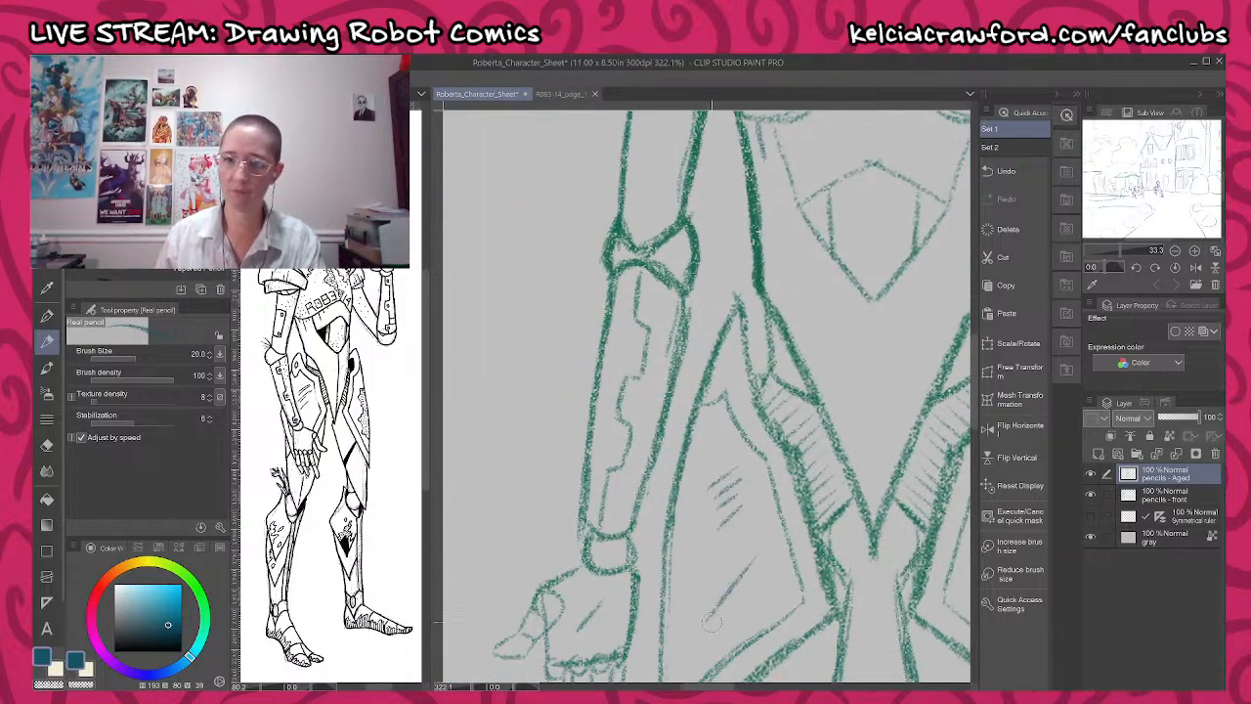
drag(688, 307, 687, 381)
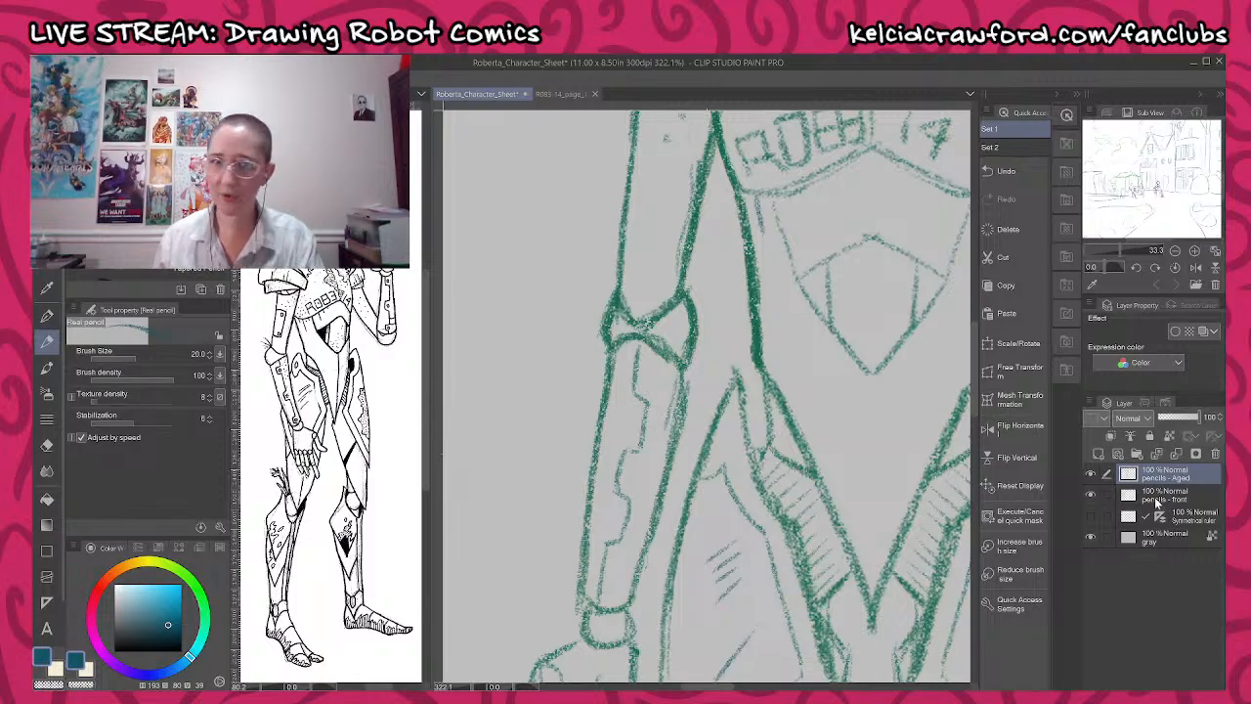
- Draw small round rivets down the left forearm plate of the original front-view figure
scroll(731, 424, down, 6)
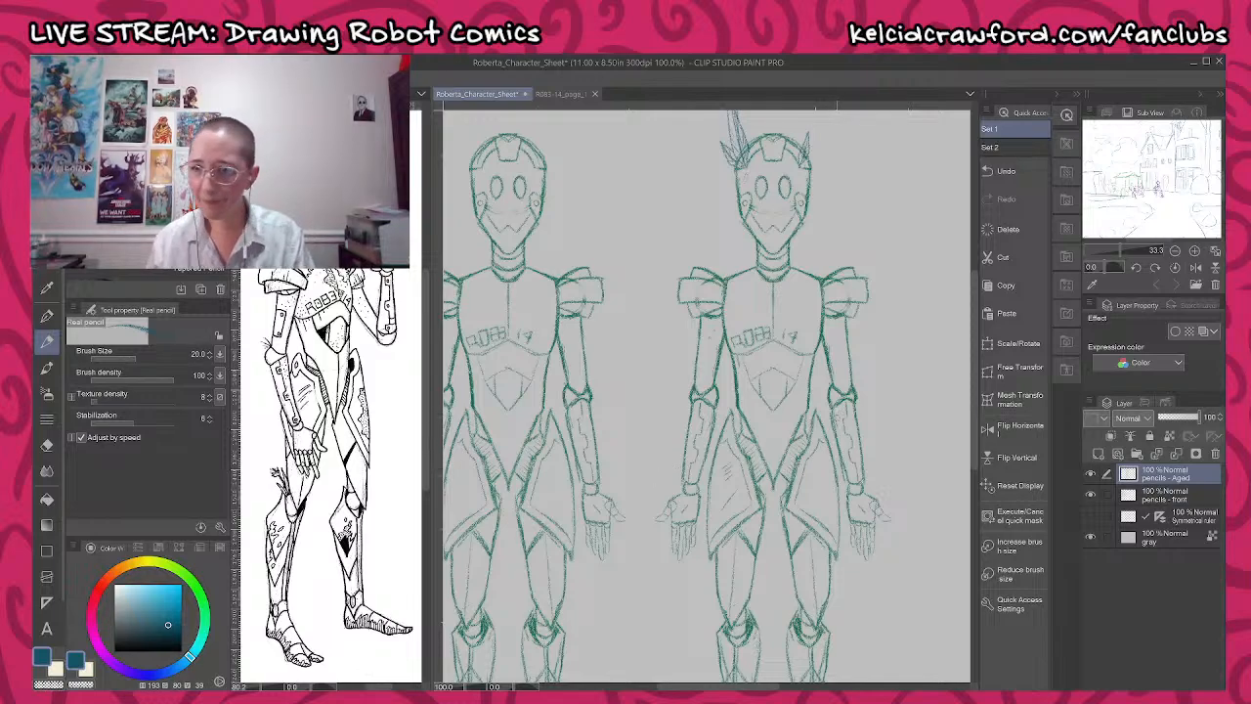
drag(746, 446, 886, 455)
scroll(637, 445, up, 4)
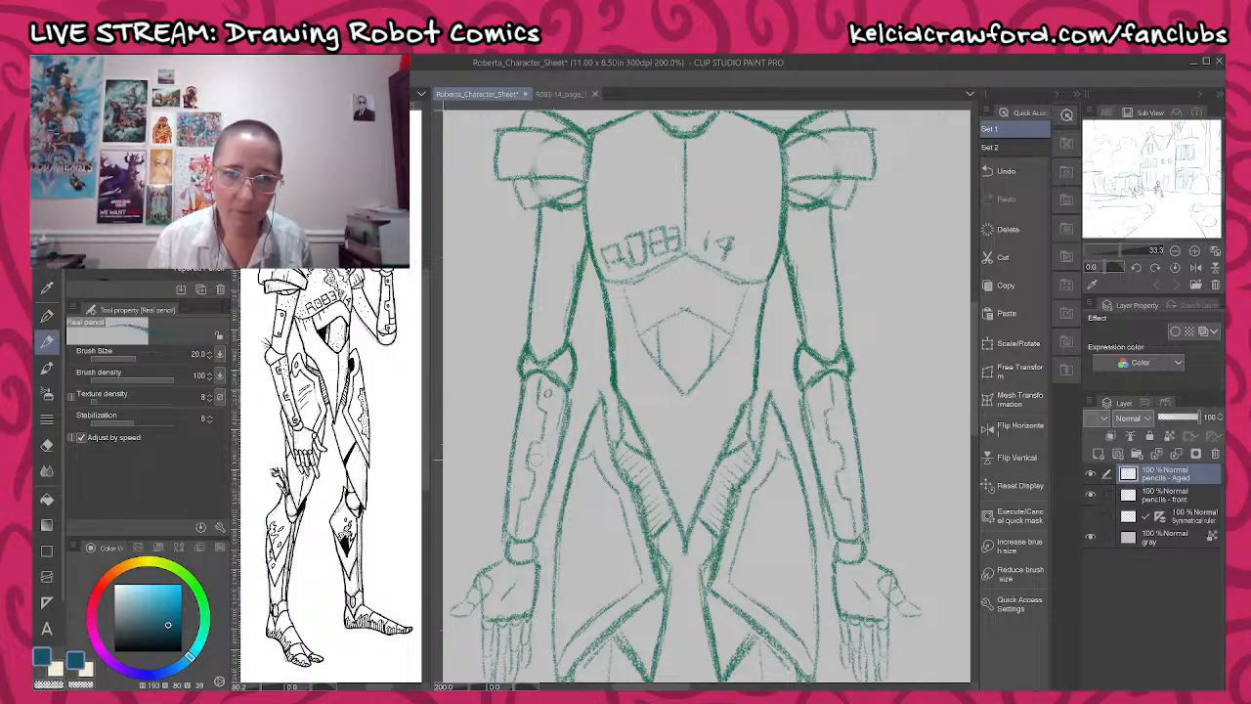
drag(536, 460, 534, 455)
drag(525, 514, 524, 516)
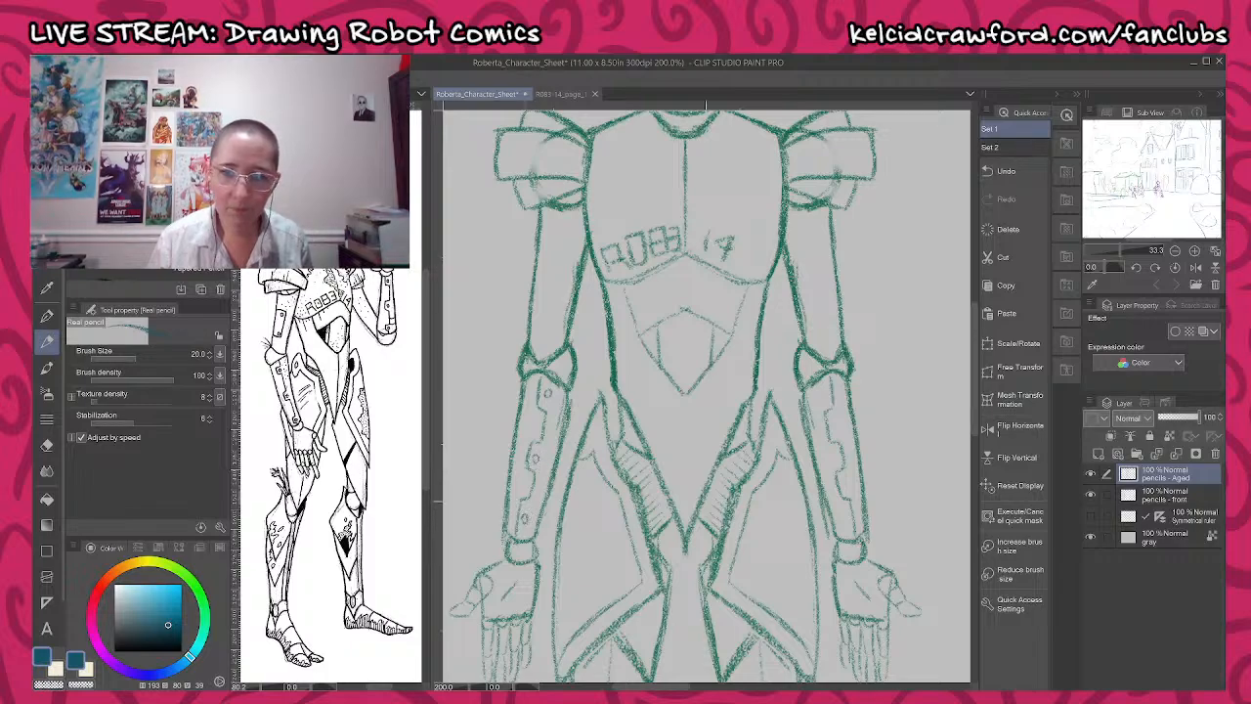
- Draw matching small rivets down the left forearm plate of the aged figure
drag(833, 448, 830, 455)
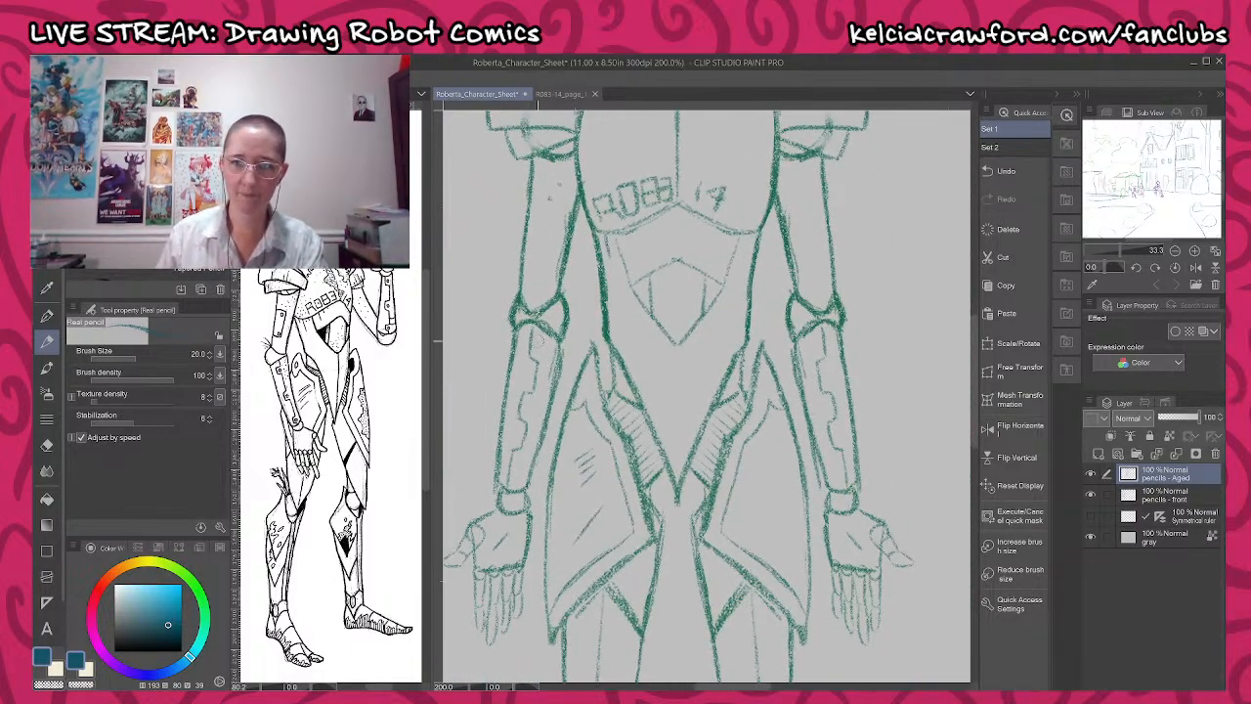
drag(539, 338, 537, 348)
drag(528, 403, 526, 414)
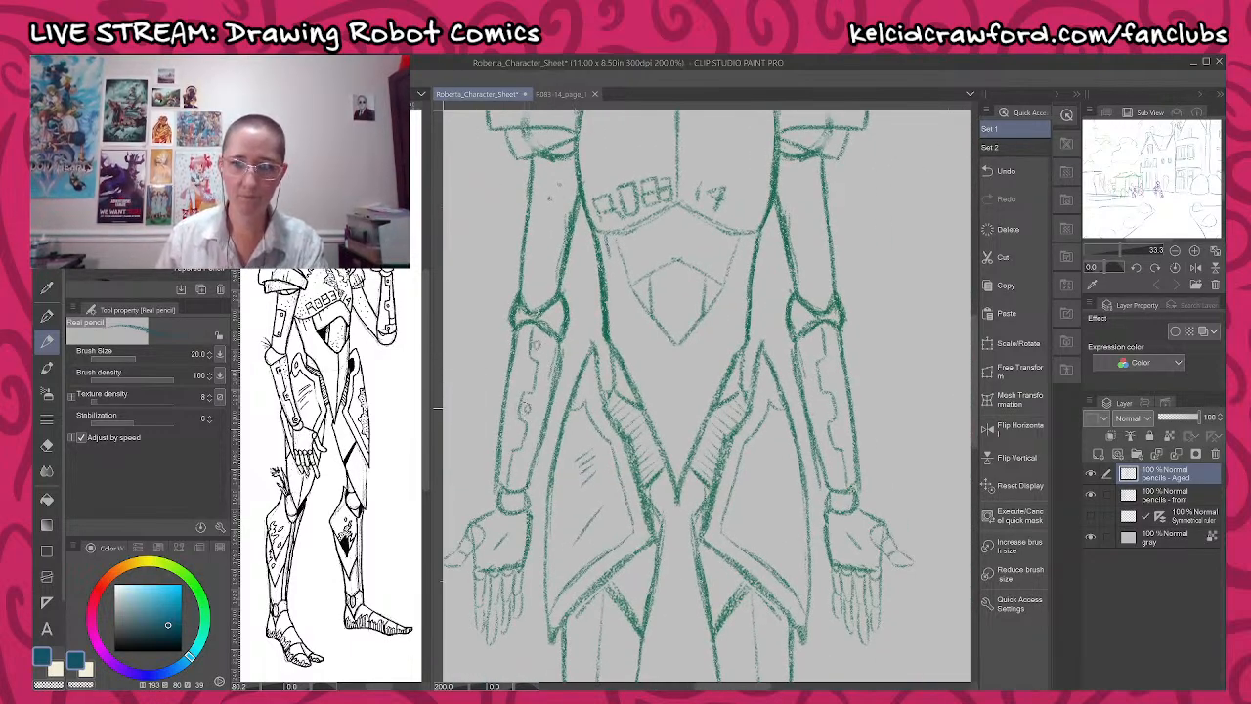
drag(515, 464, 517, 465)
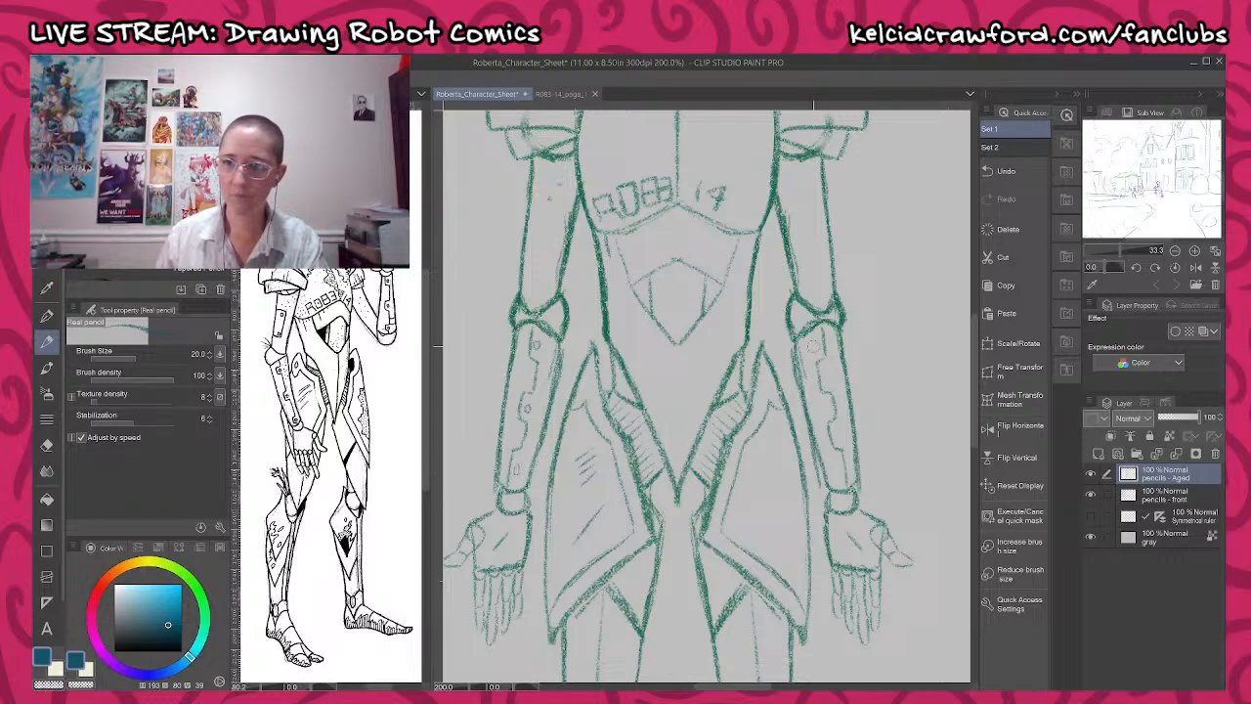
- Pencil small round bolts onto the forearm panel on the right side of the aged robot figure
drag(815, 342, 819, 347)
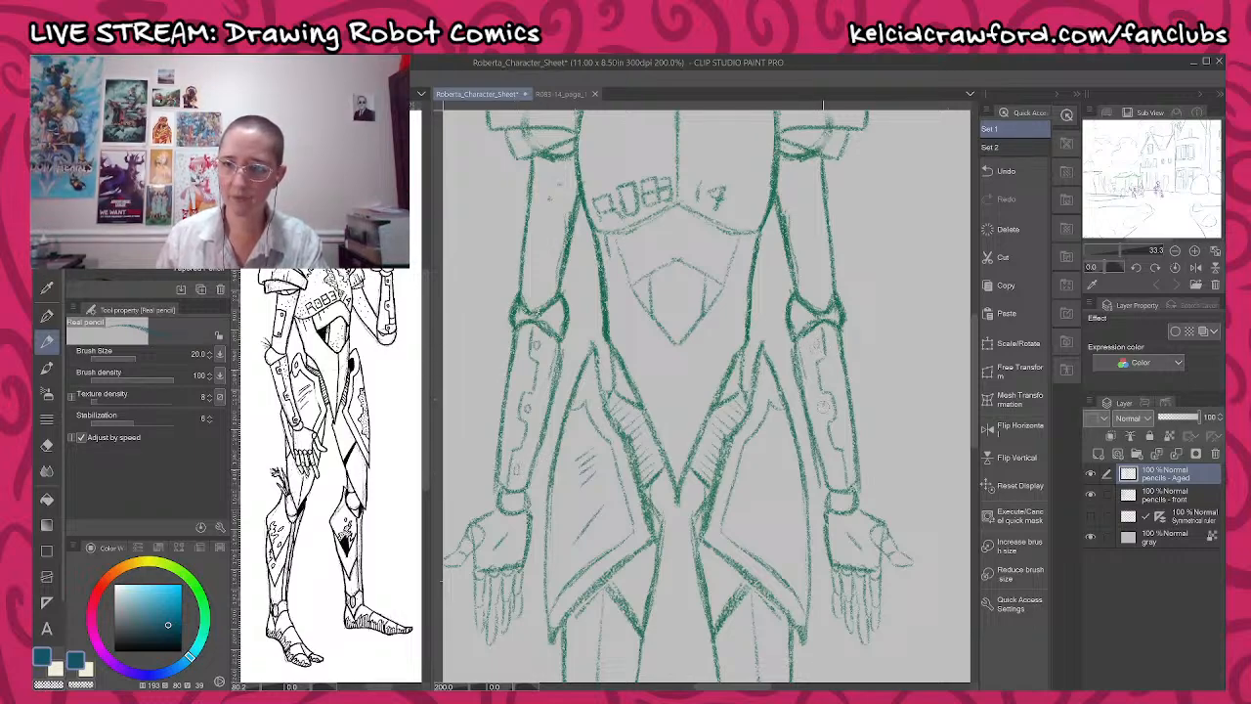
drag(834, 466, 837, 471)
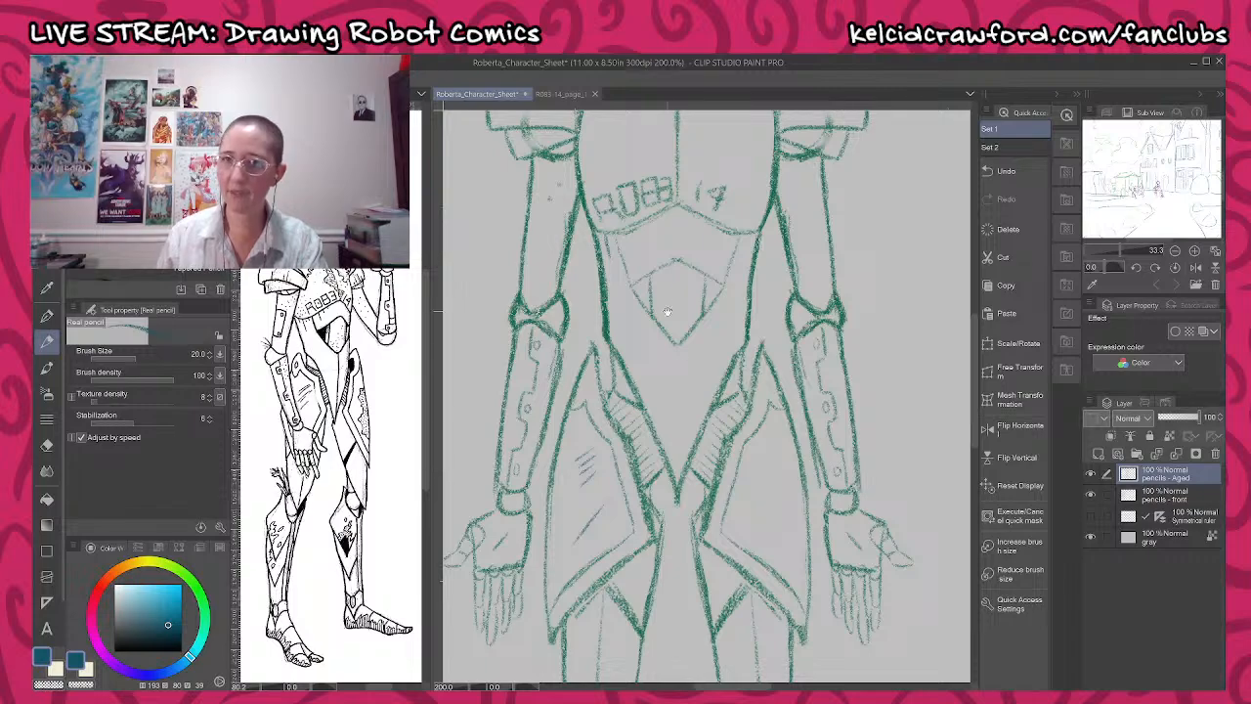
- Draw a narrow rectangular plate with a bolt at each end on the aged figure's left-hand upper arm
drag(667, 311, 737, 502)
scroll(601, 421, up, 6)
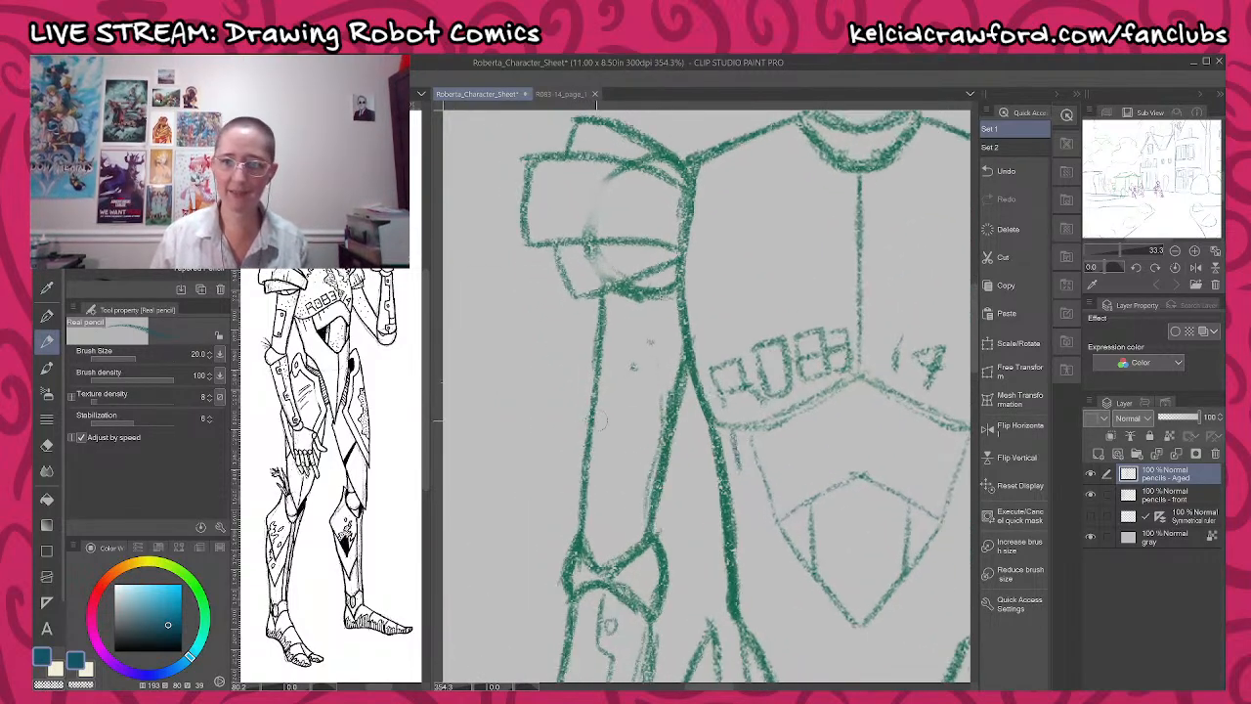
mouse_move(602, 362)
mouse_down()
mouse_move(632, 367)
mouse_move(616, 469)
mouse_move(591, 466)
mouse_move(616, 470)
mouse_up()
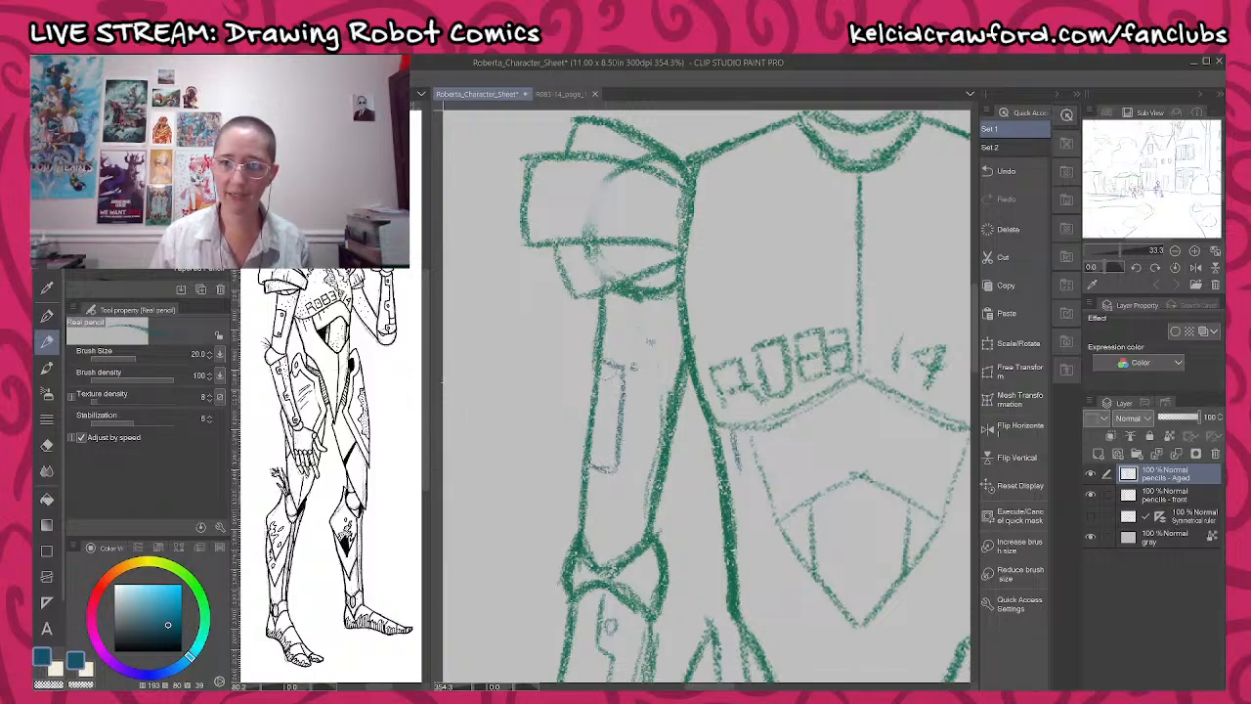
mouse_move(604, 364)
mouse_down()
mouse_move(634, 366)
mouse_move(616, 469)
mouse_move(592, 468)
mouse_move(603, 451)
mouse_up()
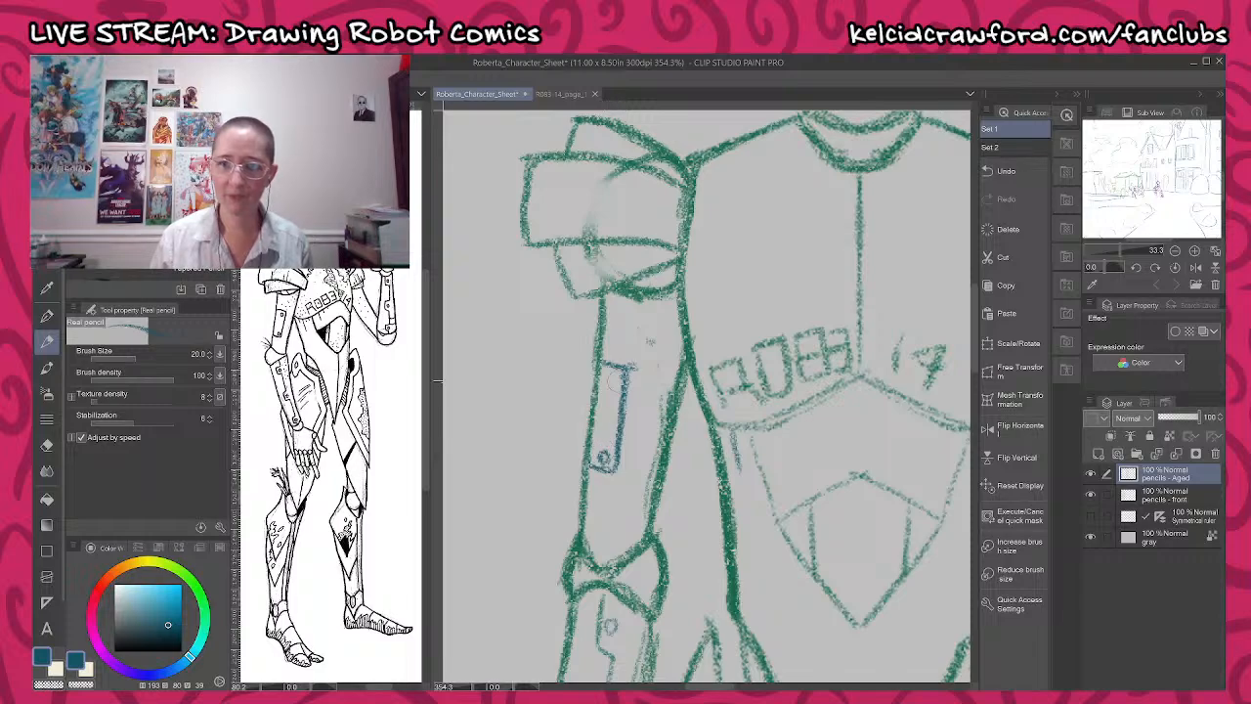
mouse_move(606, 376)
mouse_down()
mouse_move(616, 372)
mouse_move(608, 379)
mouse_up()
scroll(611, 382, down, 2)
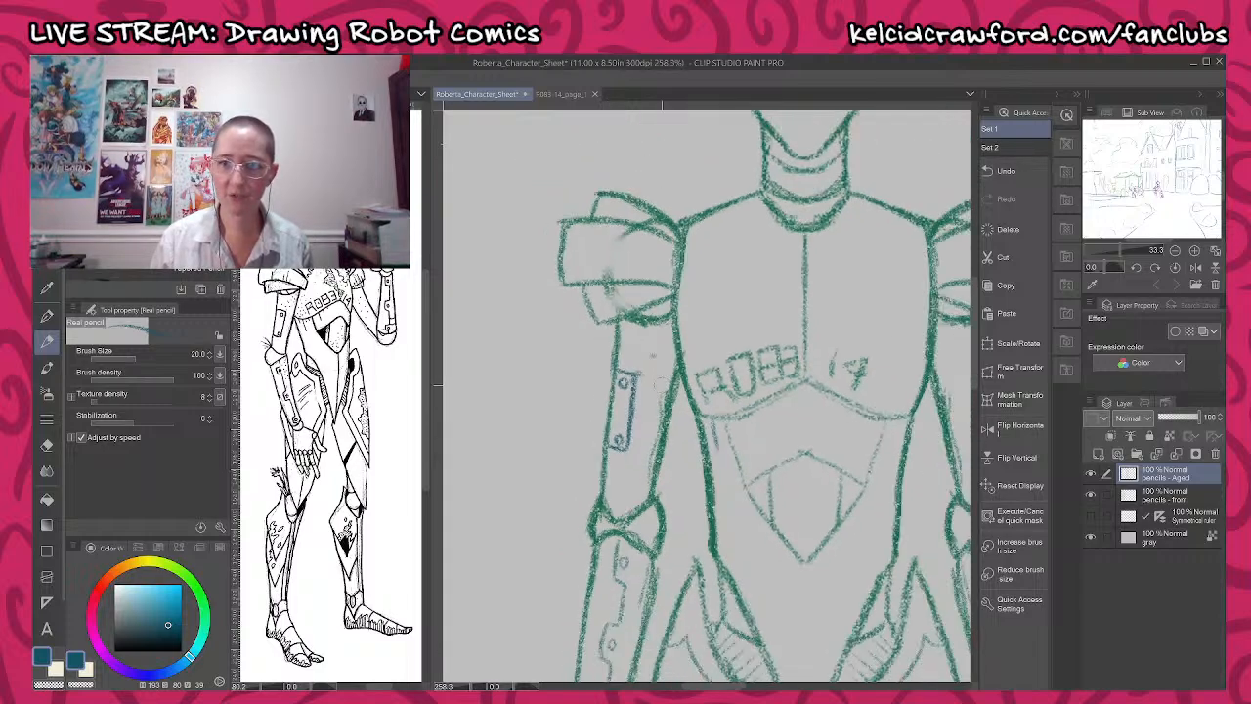
- Add short vertical wear strokes to the aged figure's shoulder plates
scroll(666, 382, down, 5)
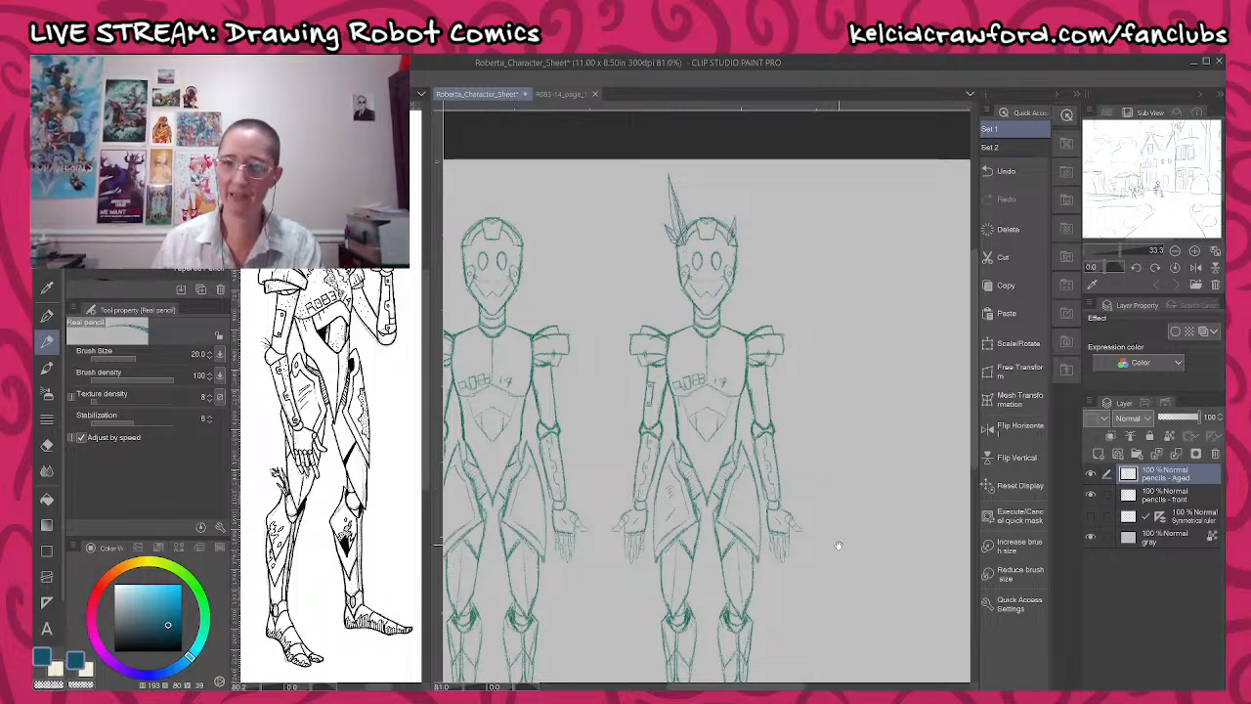
scroll(838, 545, down, 2)
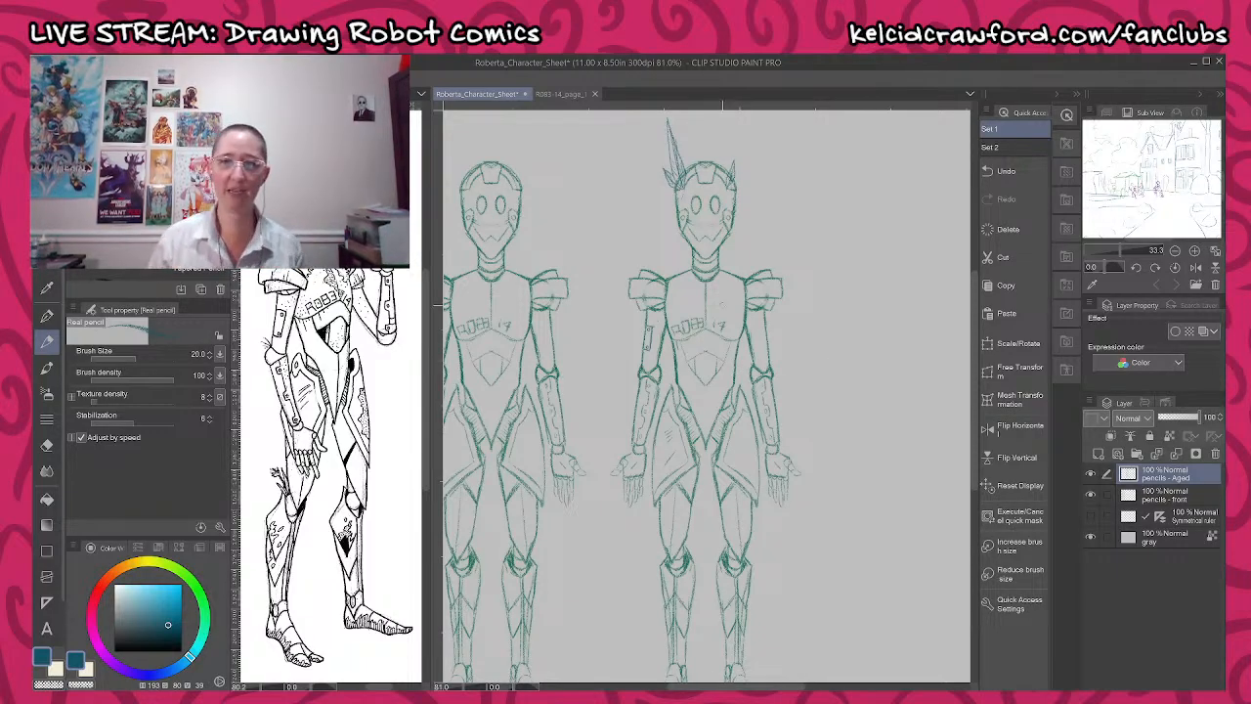
scroll(726, 268, up, 1)
scroll(726, 267, up, 2)
scroll(687, 301, up, 4)
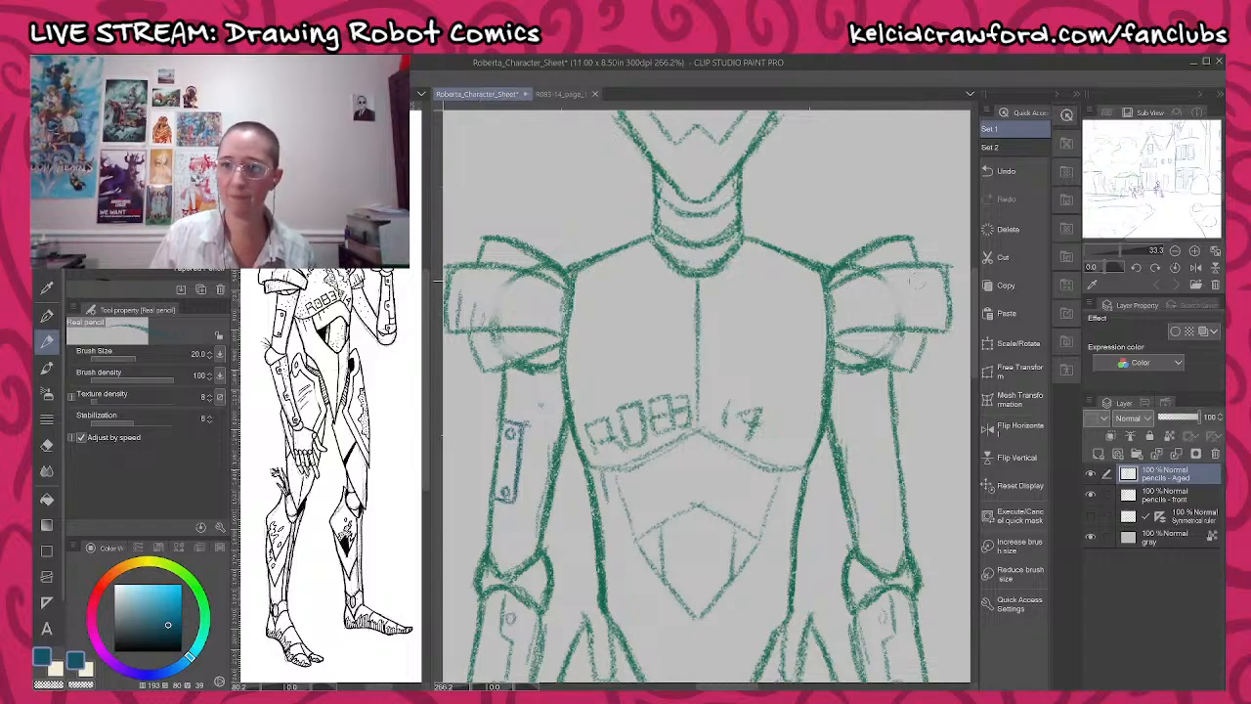
drag(917, 279, 919, 303)
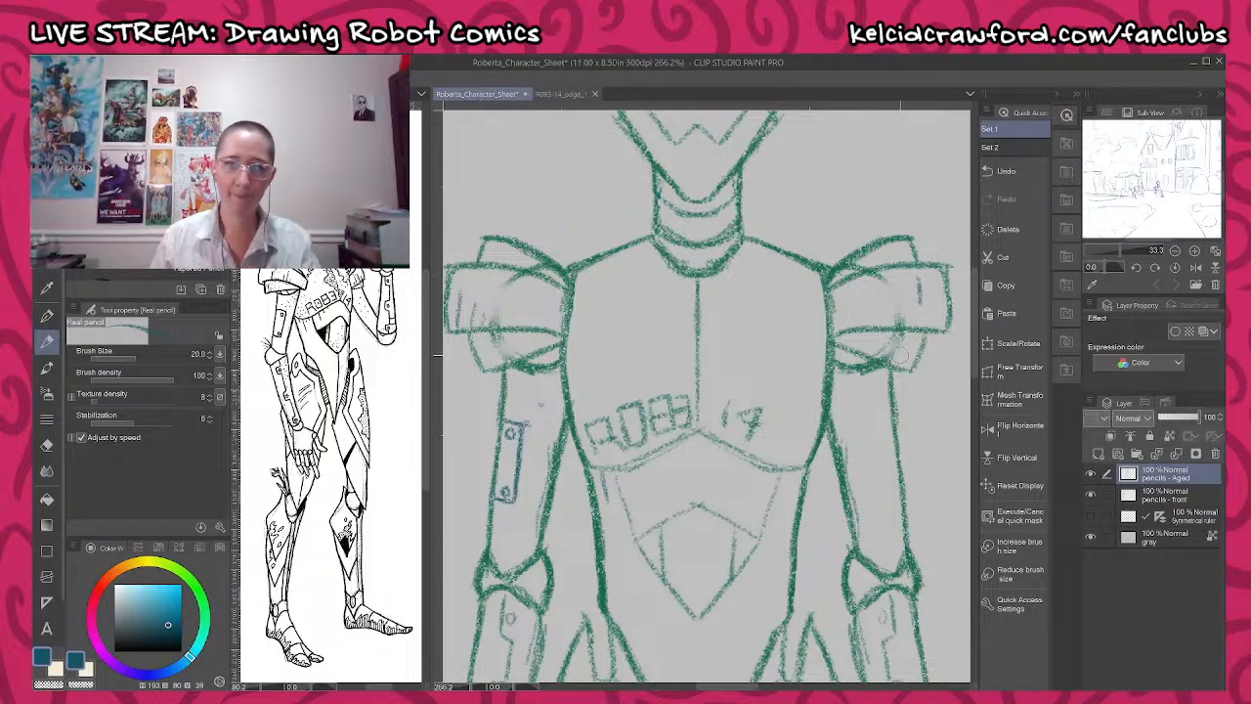
- Examine the aged figure's torso, arms and legs against the inked reference for missing wear details
drag(875, 594, 870, 348)
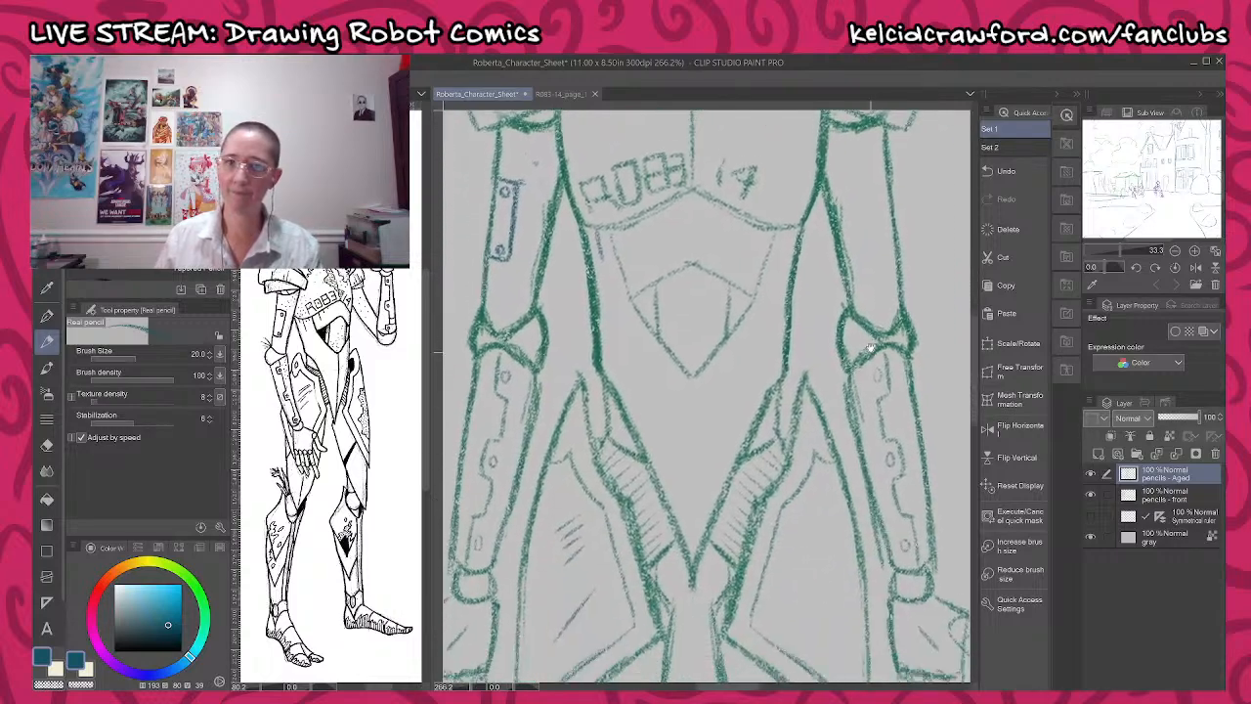
scroll(870, 348, down, 5)
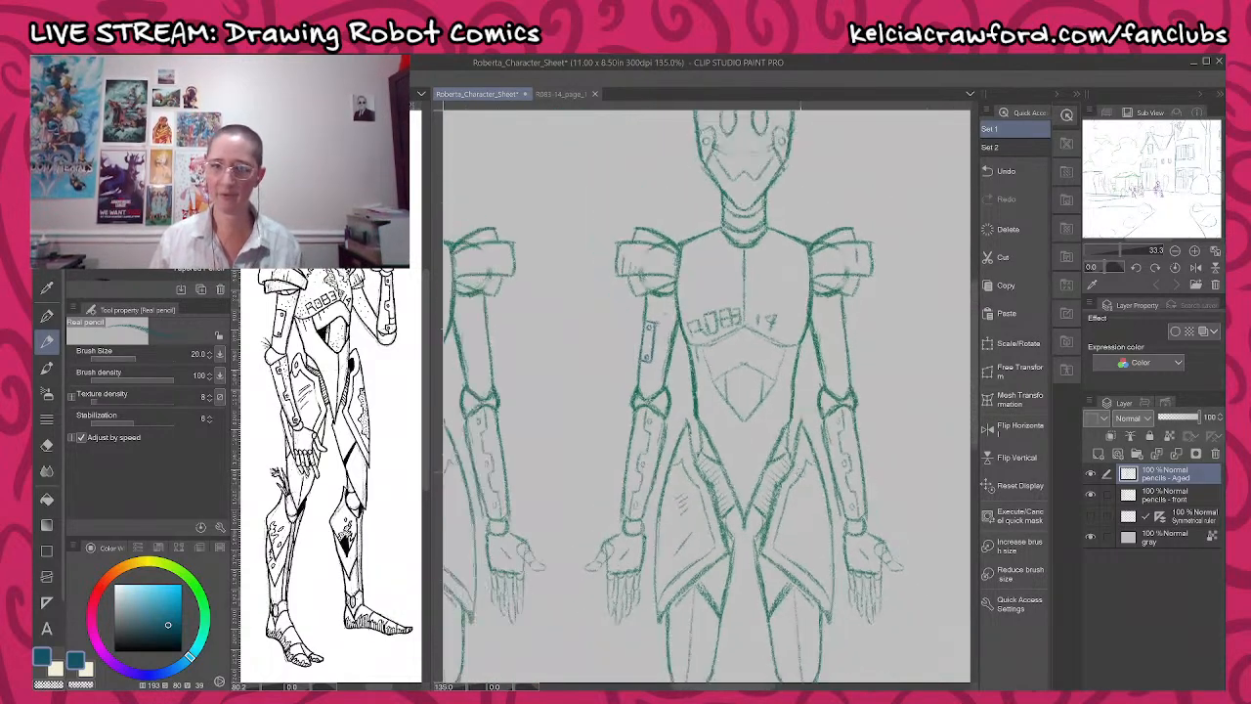
scroll(822, 488, down, 2)
drag(822, 500, 822, 479)
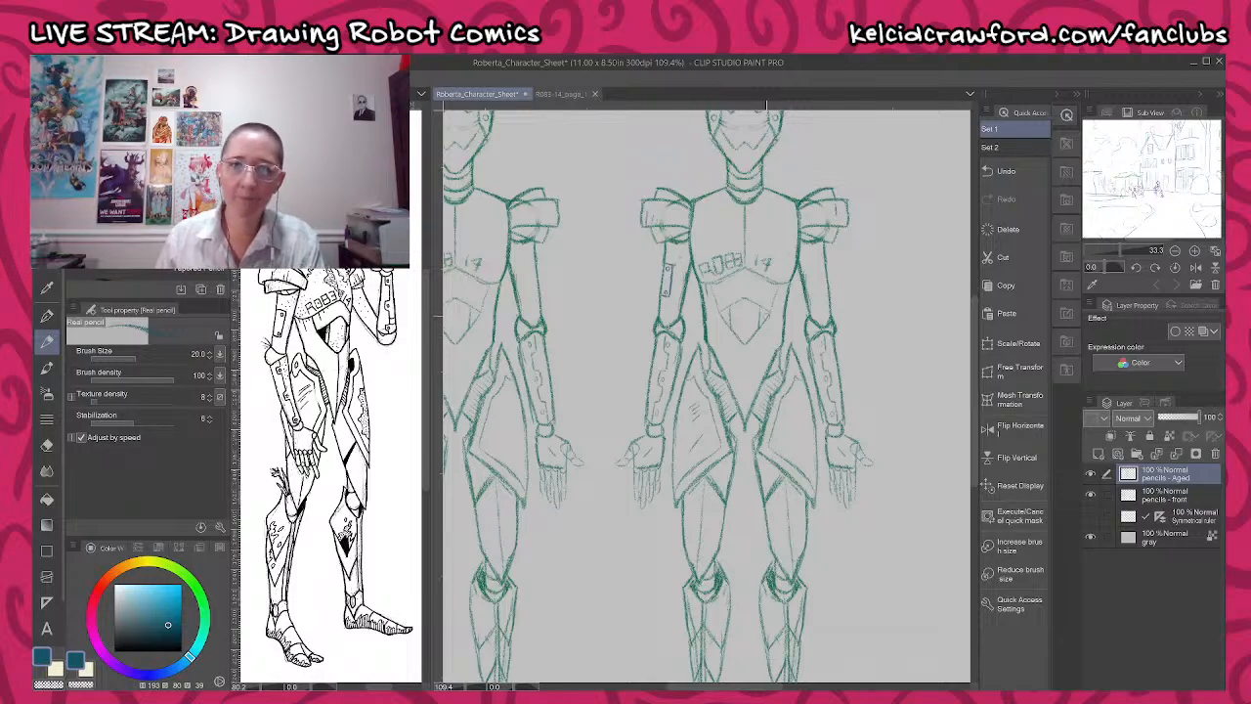
scroll(755, 314, up, 3)
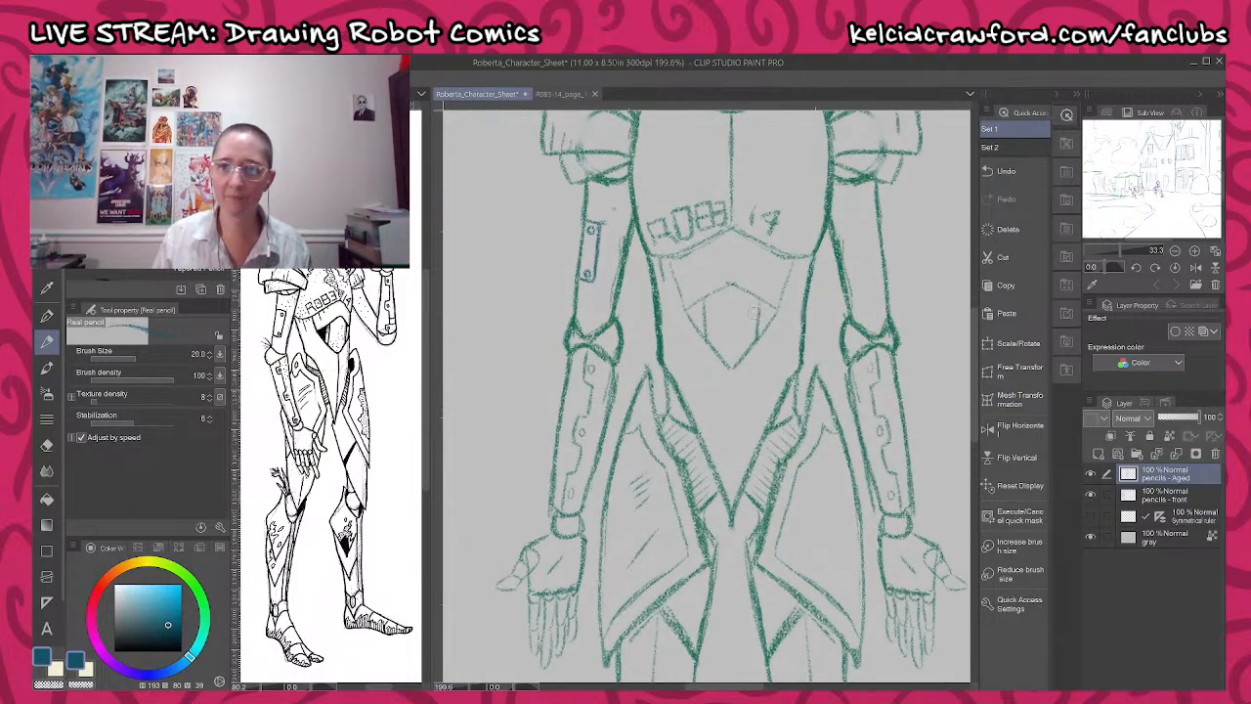
scroll(703, 306, up, 3)
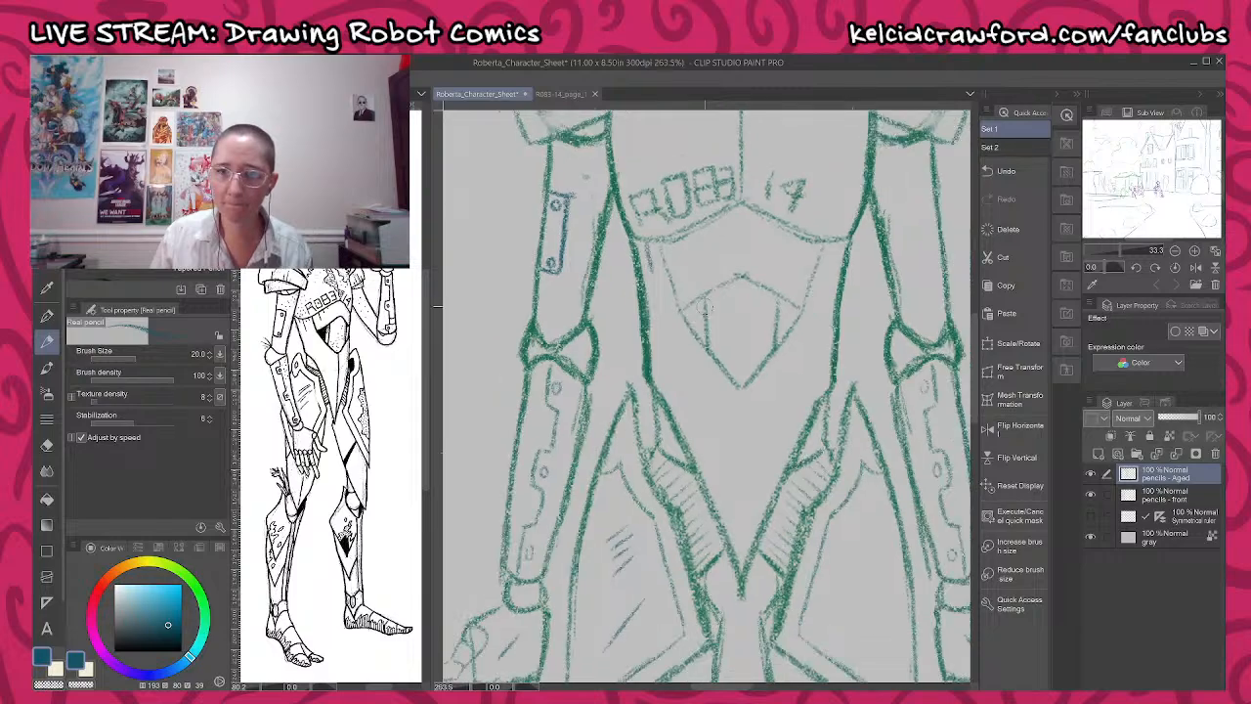
scroll(705, 305, down, 6)
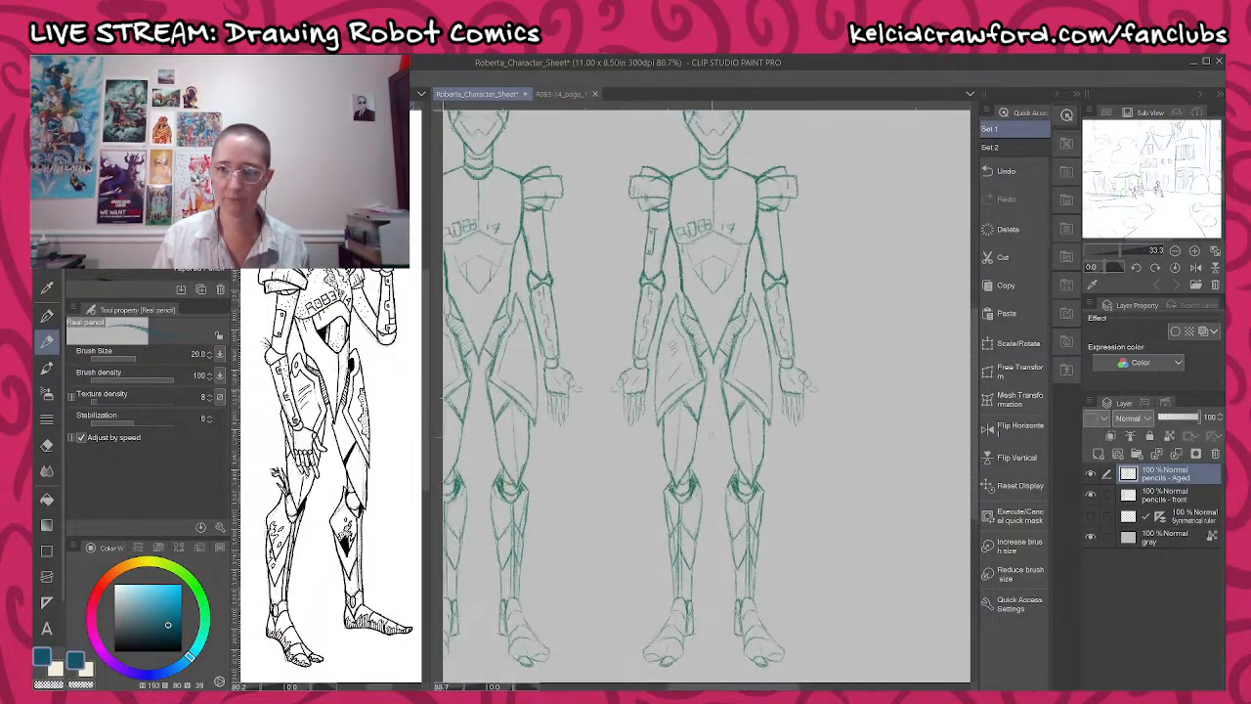
scroll(711, 436, up, 2)
scroll(700, 542, up, 3)
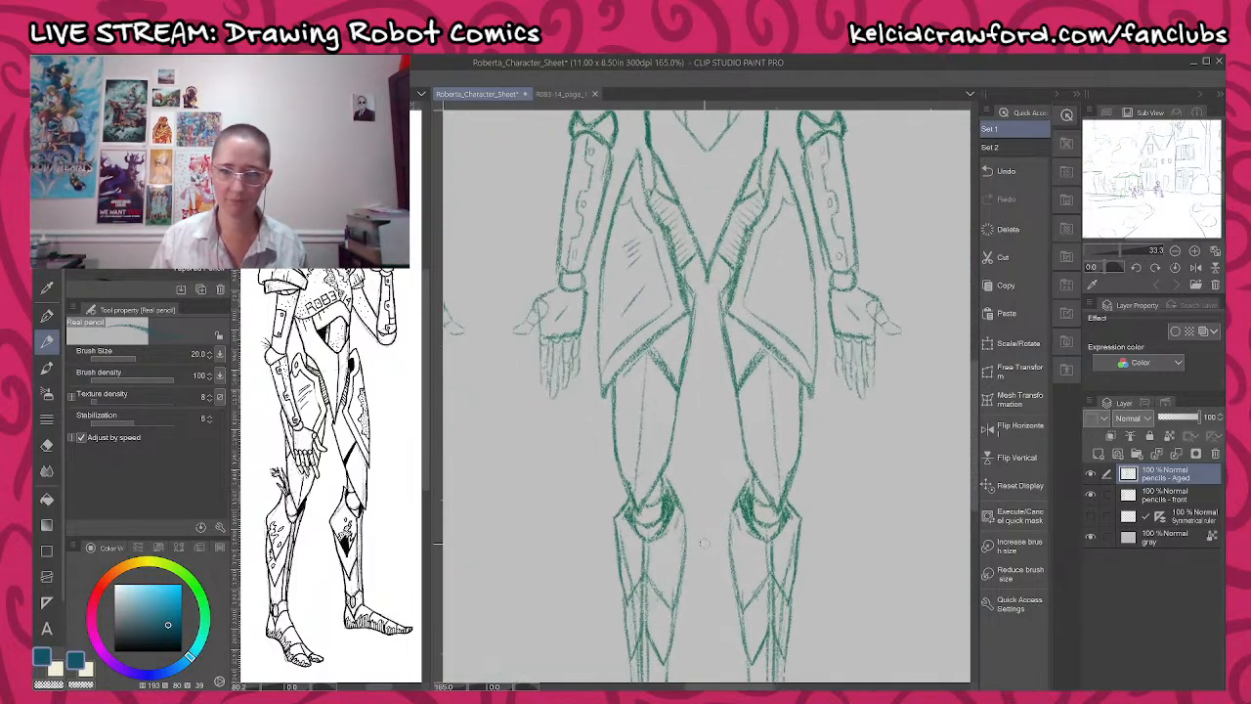
- Sketch irregular worn patches along the outer side of the aged figure's left-hand shin
scroll(761, 560, down, 8)
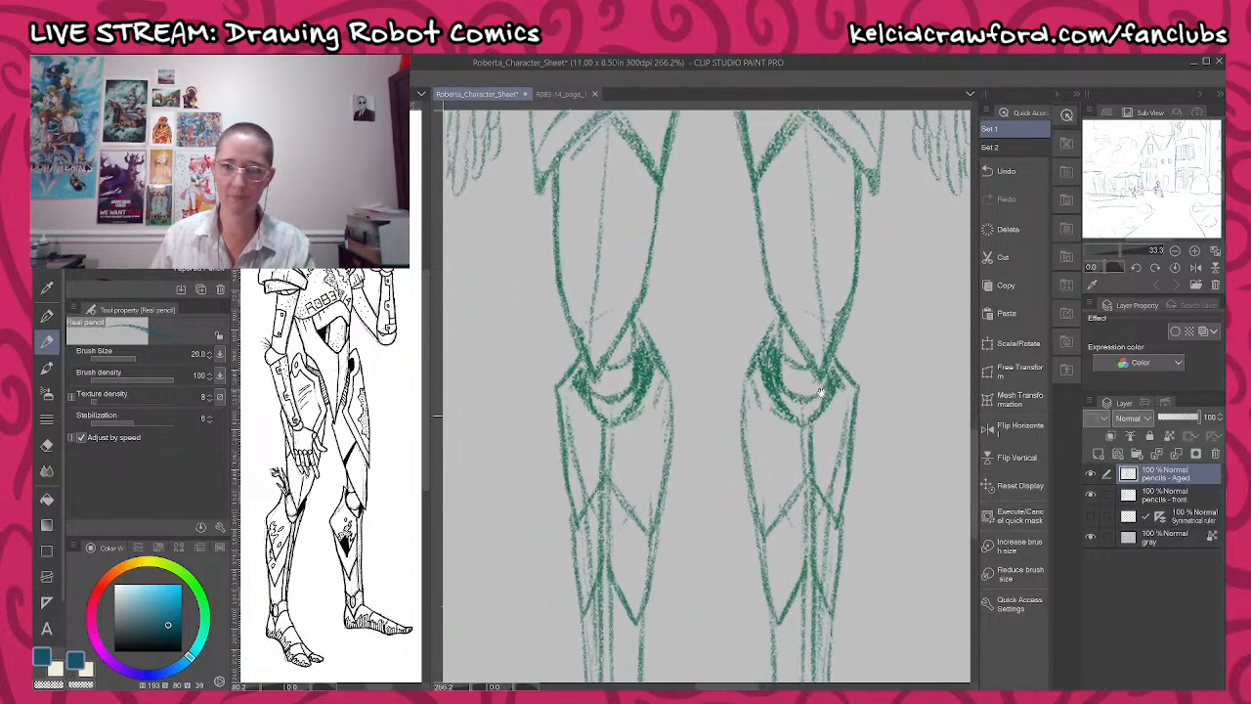
scroll(737, 348, up, 2)
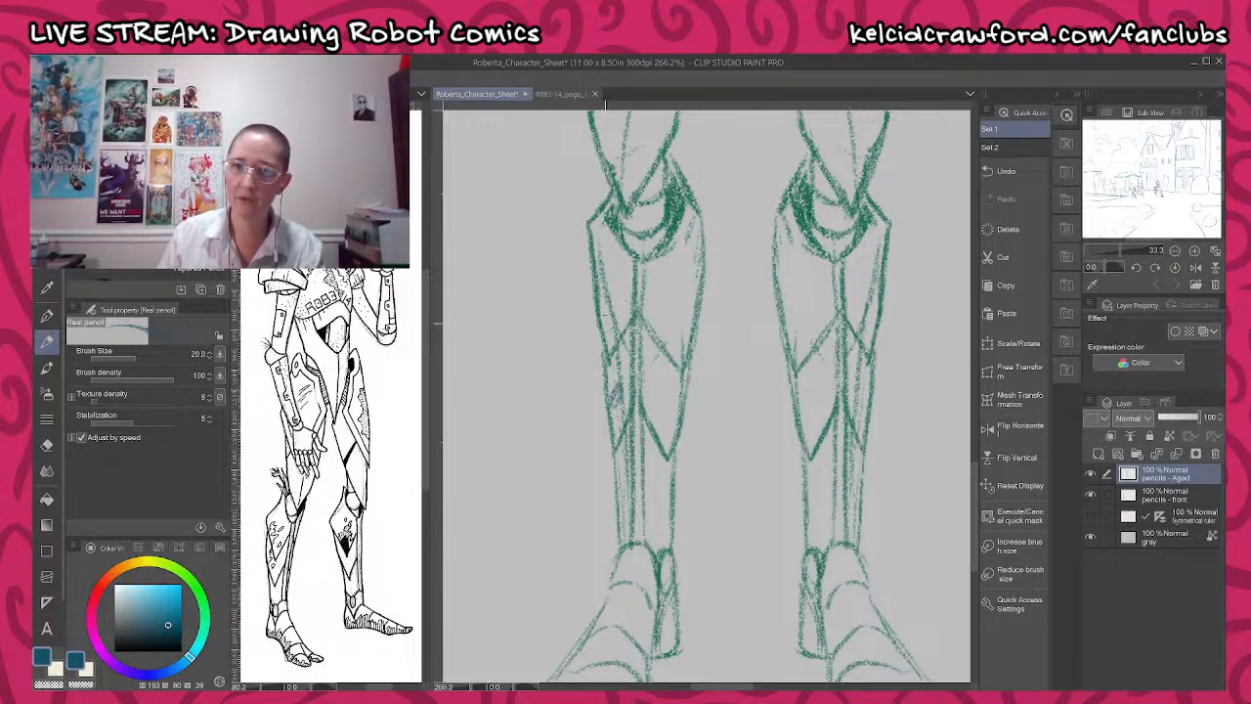
mouse_move(604, 306)
mouse_down()
mouse_move(592, 320)
mouse_move(612, 346)
mouse_up()
drag(622, 280, 612, 303)
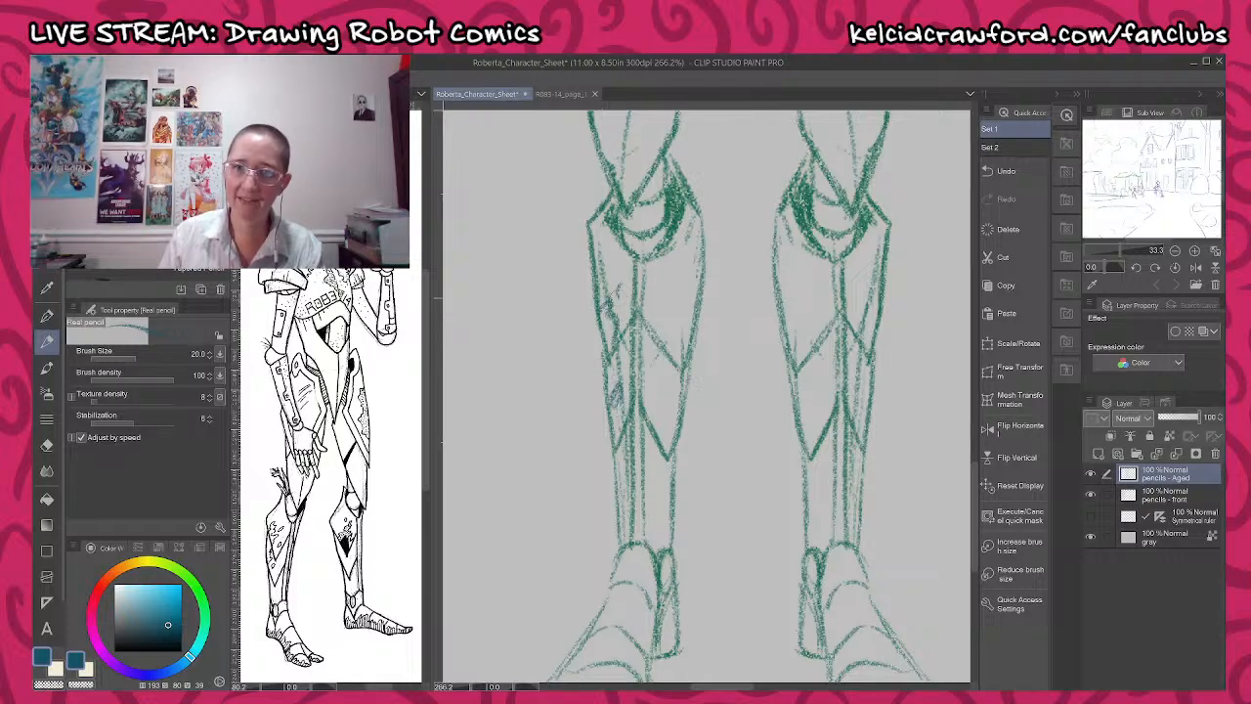
- Hatch the inner sides of both of the aged figure's feet and outline worn patches on the right-hand foot
scroll(645, 411, down, 5)
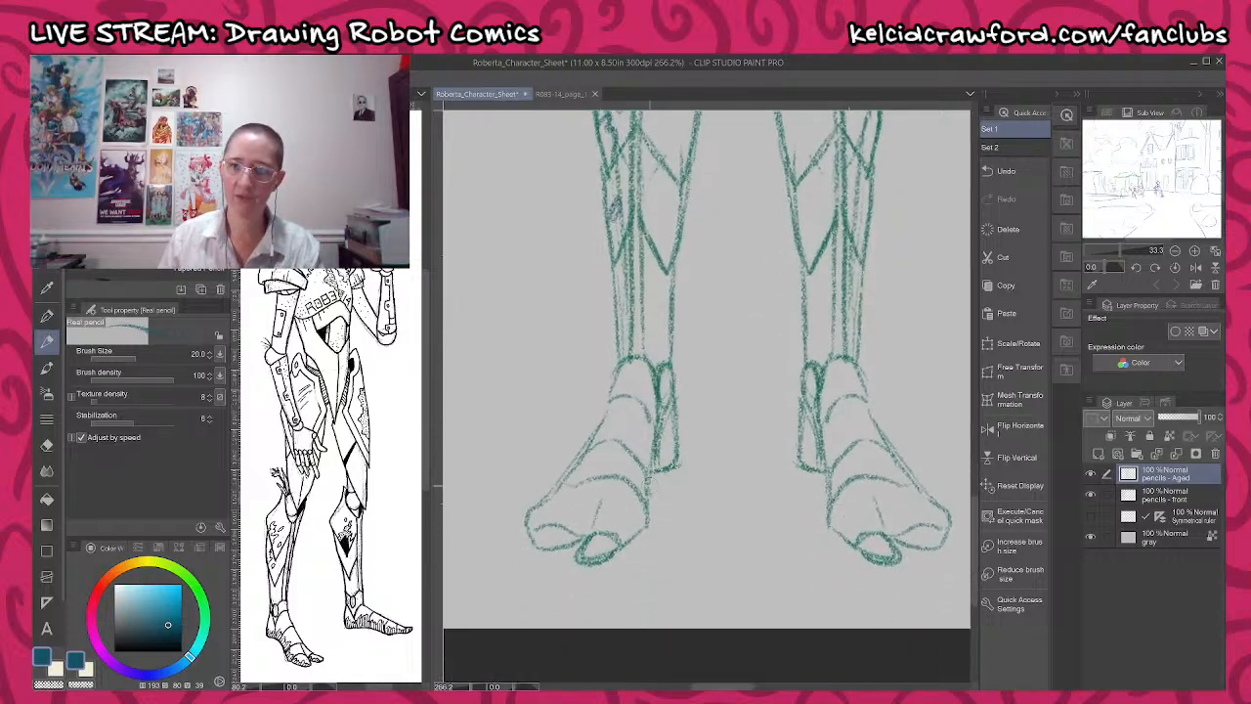
mouse_move(643, 505)
mouse_down()
mouse_move(628, 537)
mouse_move(610, 540)
mouse_up()
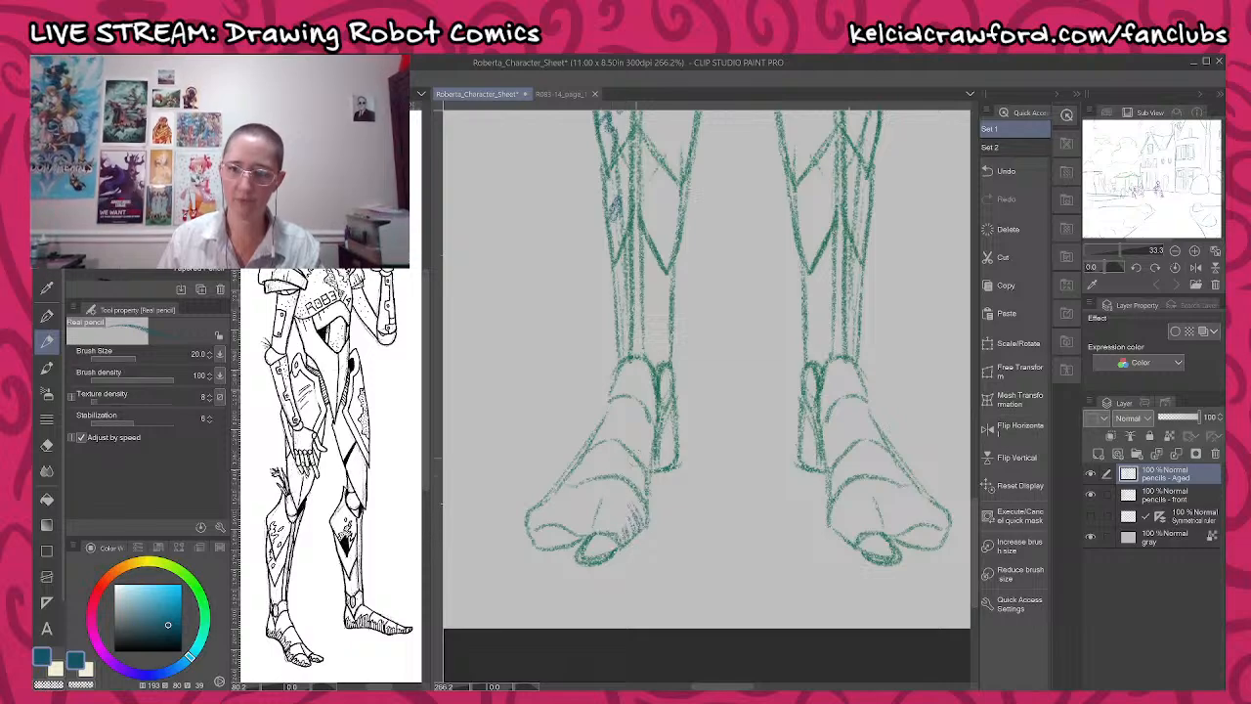
mouse_move(855, 489)
mouse_down()
mouse_move(839, 528)
mouse_move(918, 485)
mouse_move(895, 504)
mouse_move(918, 511)
mouse_move(882, 520)
mouse_up()
drag(882, 452, 915, 489)
drag(885, 377, 844, 464)
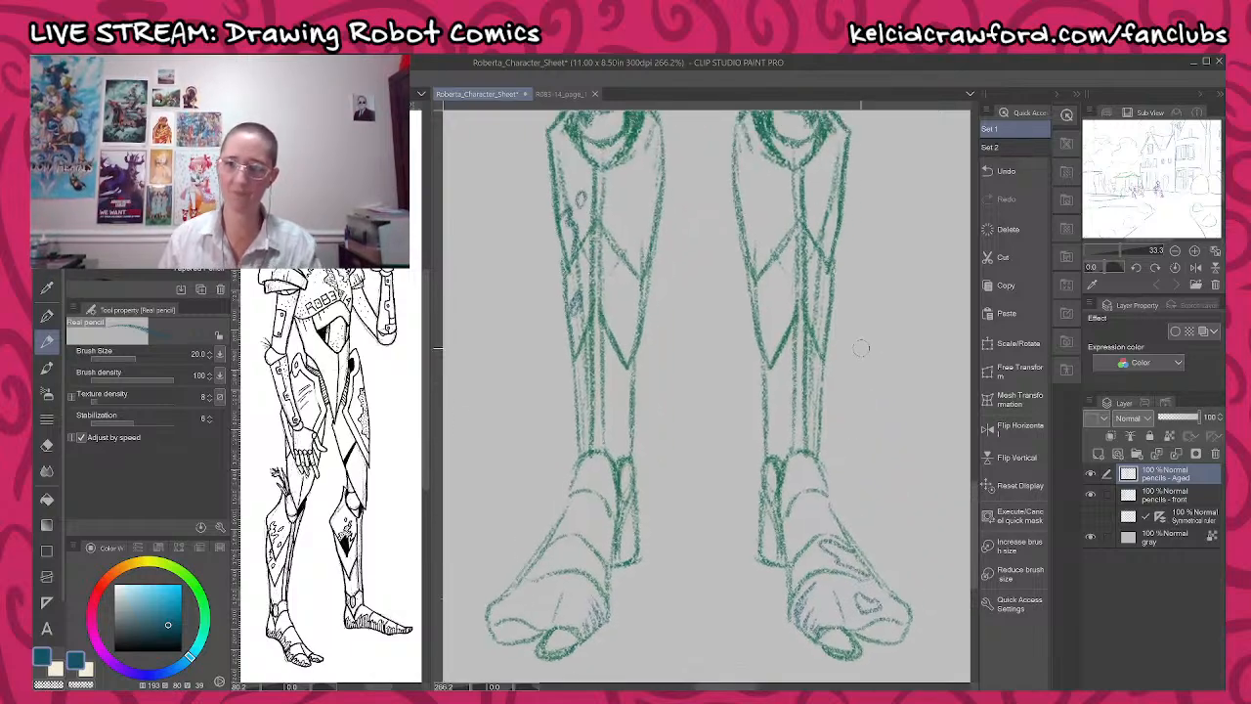
- Save the Roberta character sheet with the full figures in view
scroll(856, 373, down, 4)
scroll(854, 372, down, 6)
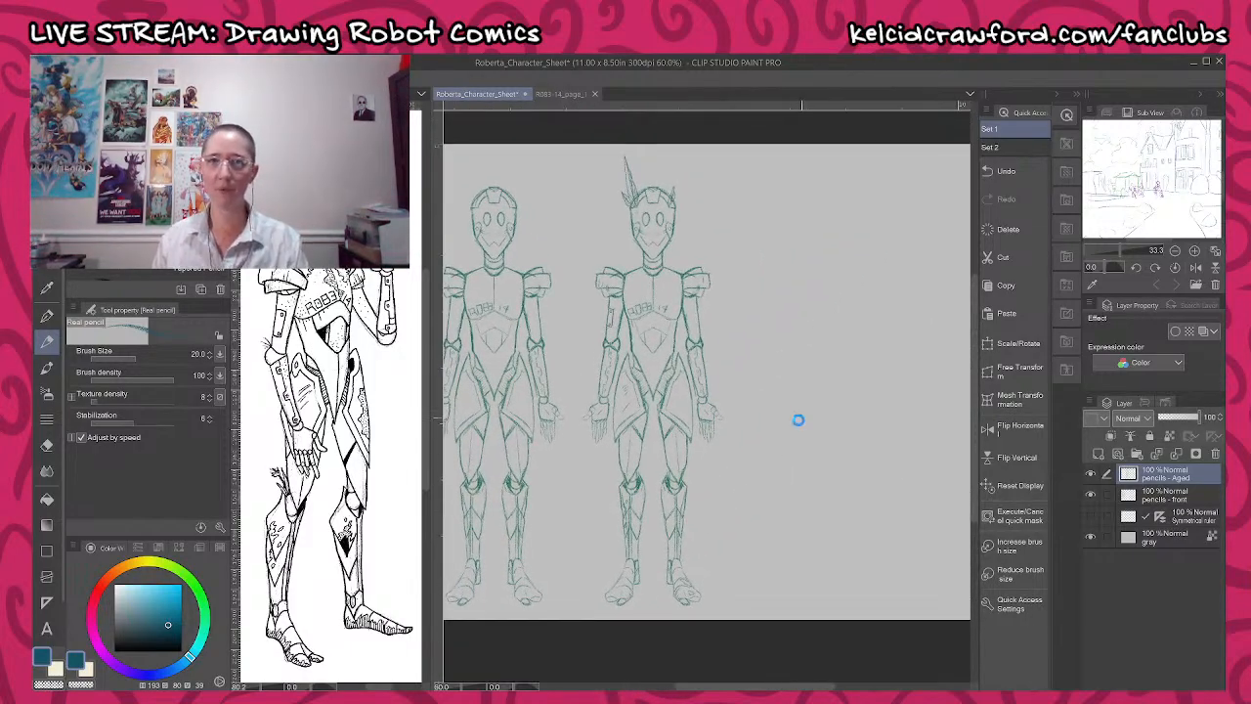
key(ctrl+s)
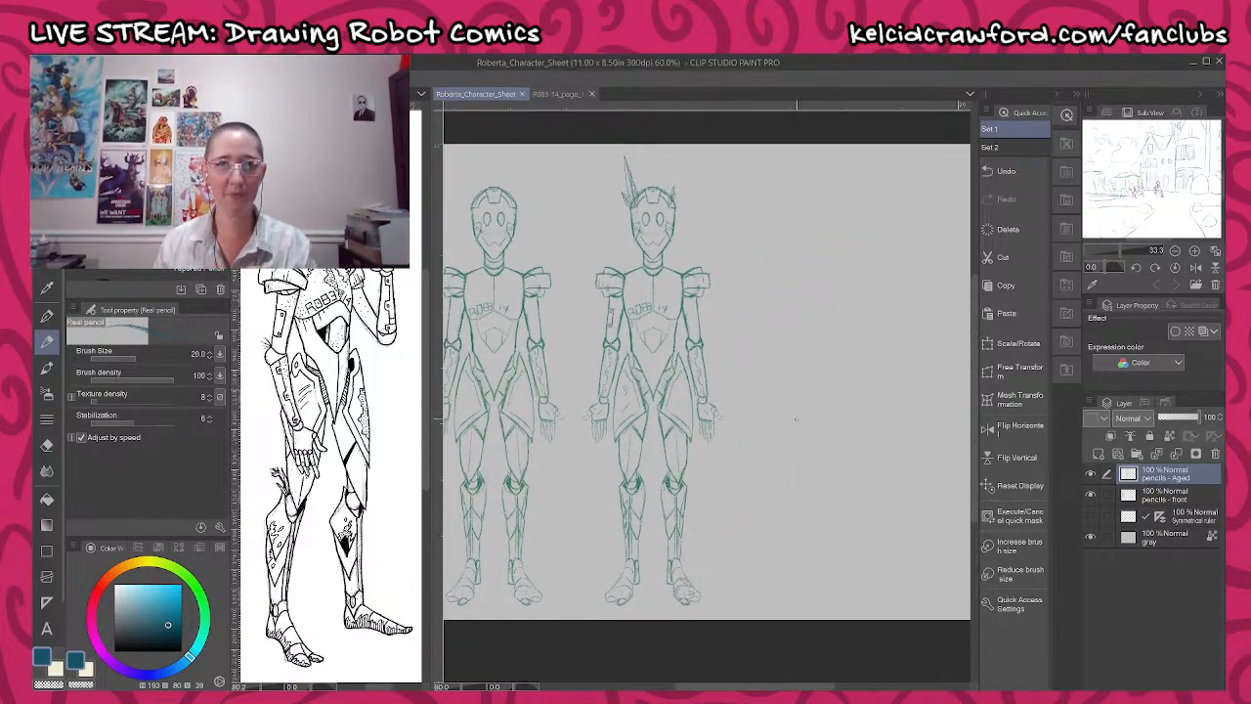
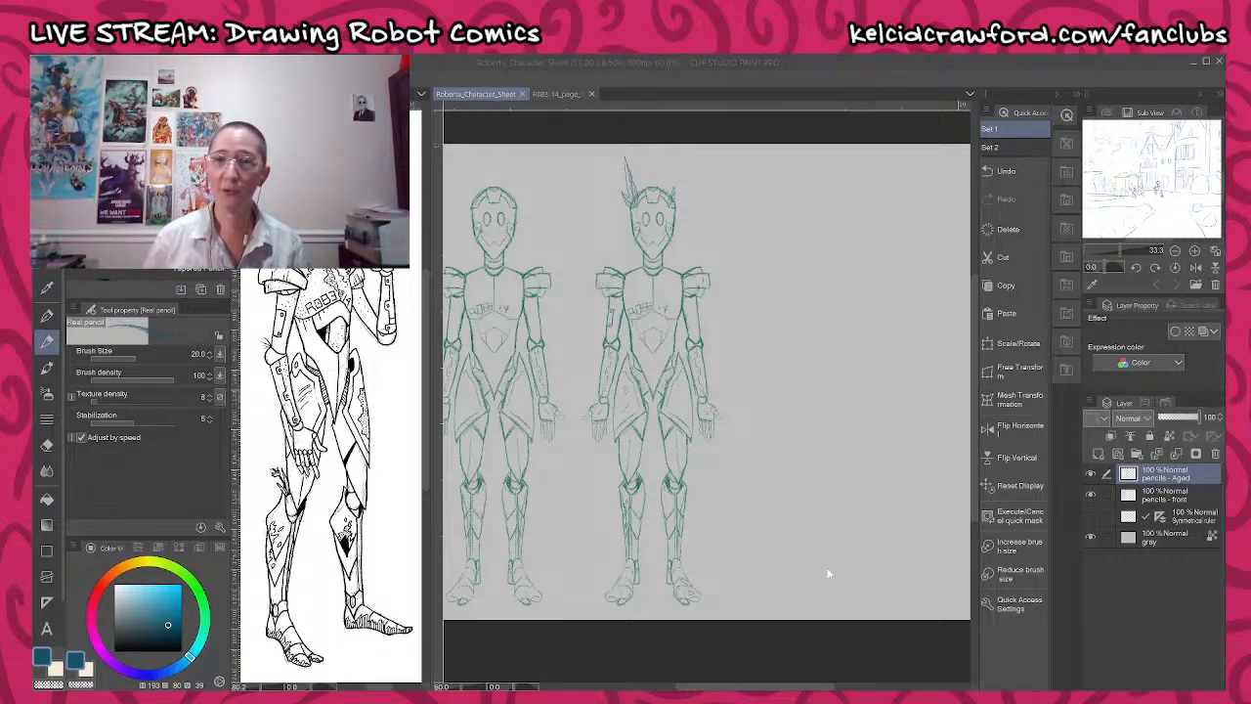
click(785, 496)
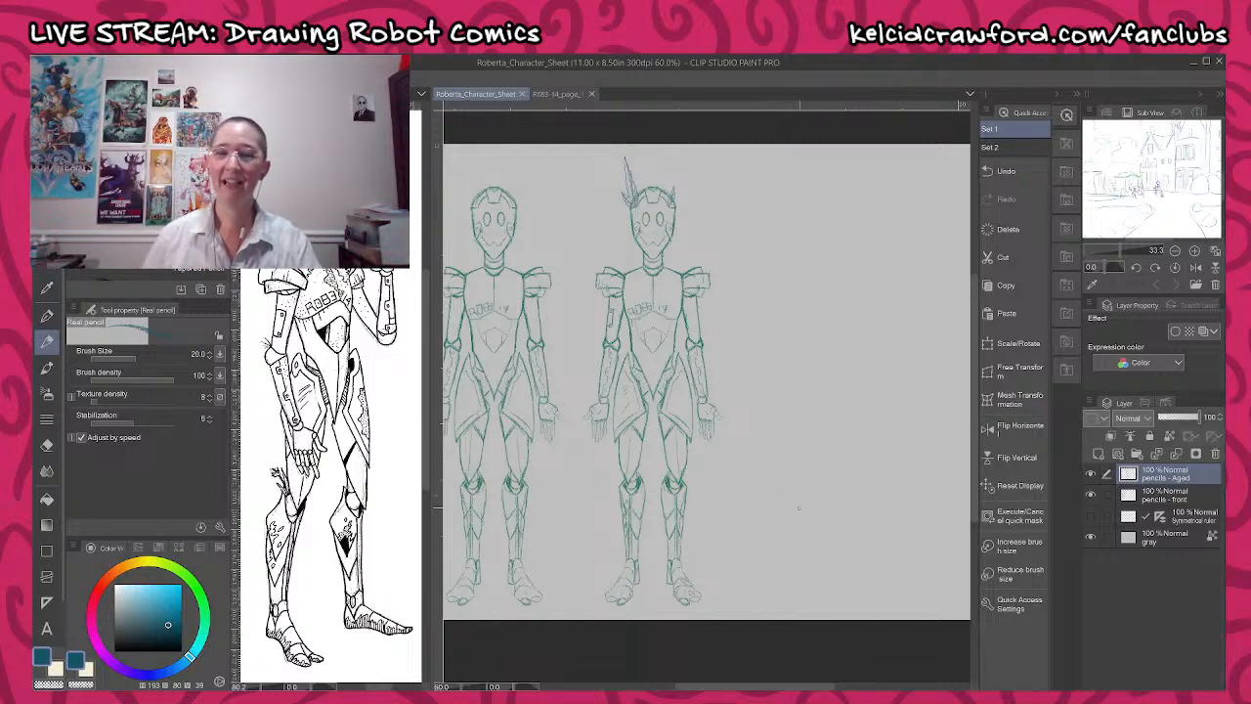
drag(863, 464, 807, 469)
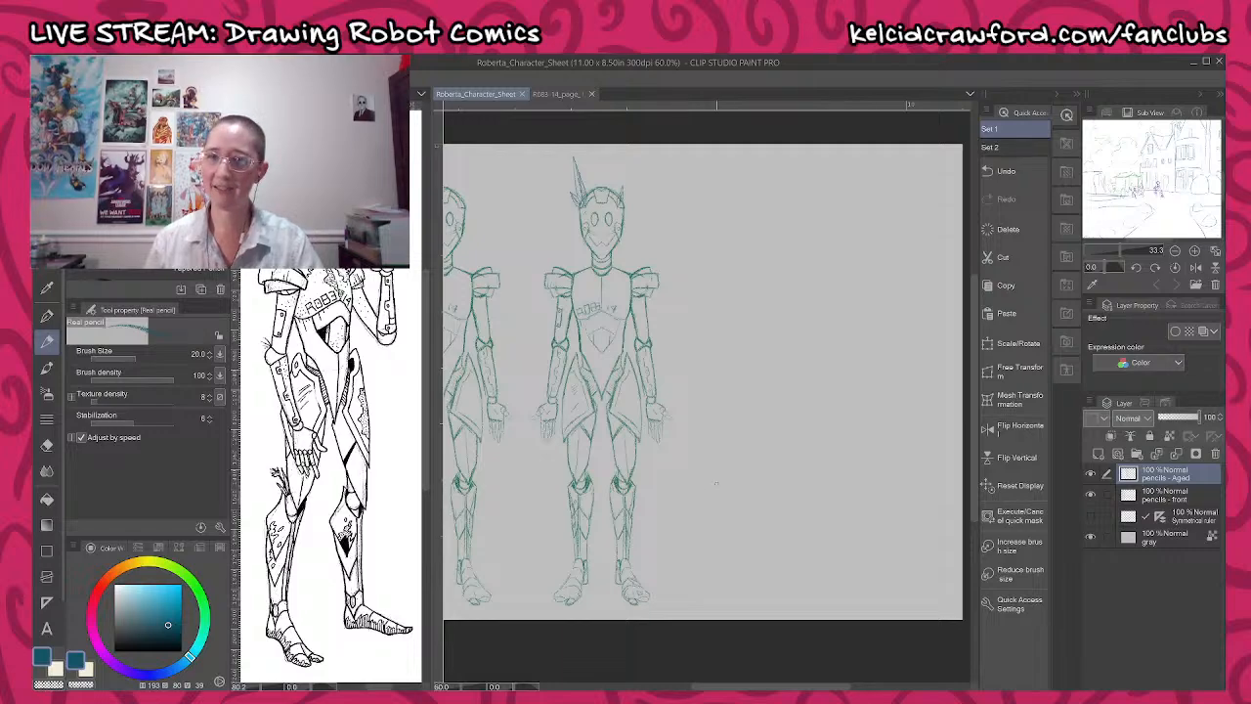
key(ctrl+j)
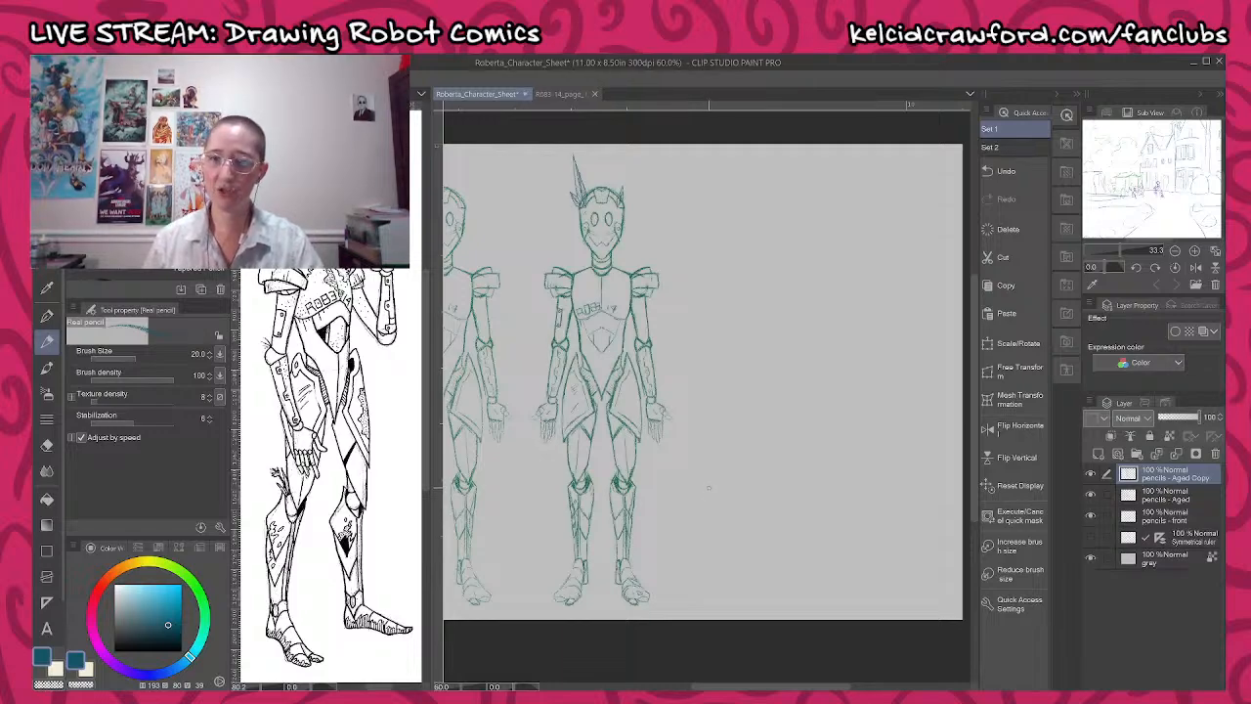
key(k)
drag(613, 471, 764, 471)
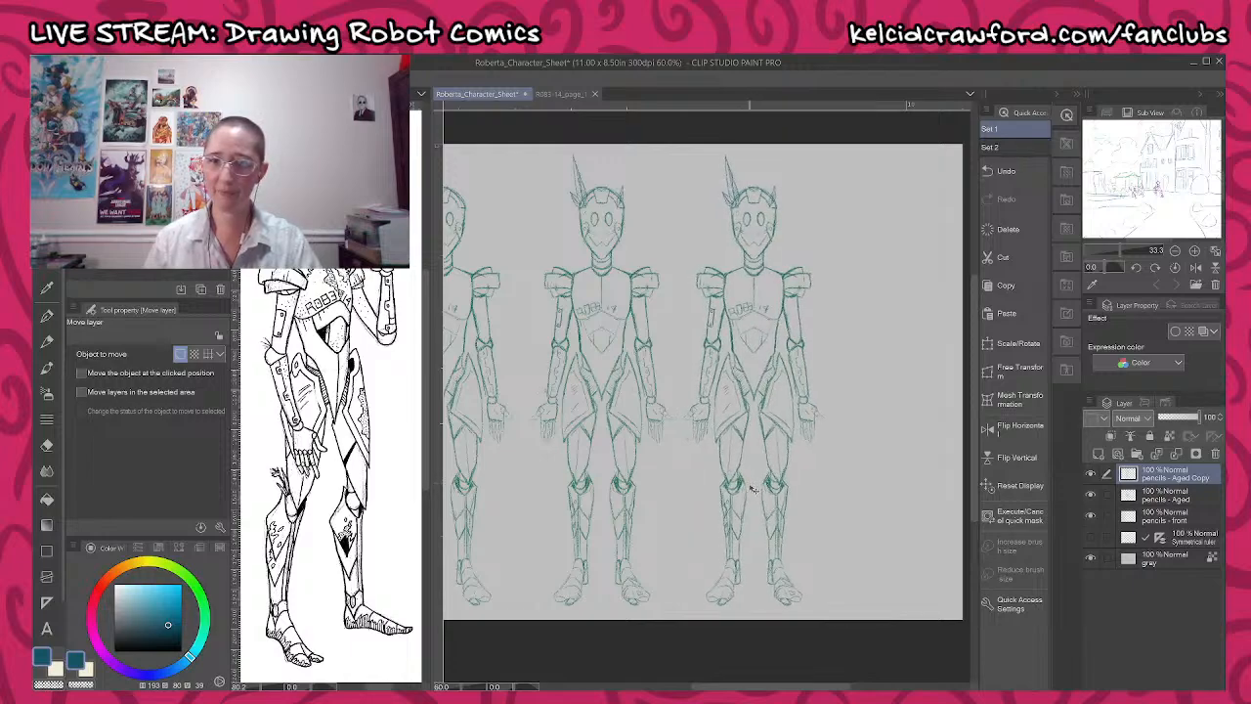
key(ctrl+z)
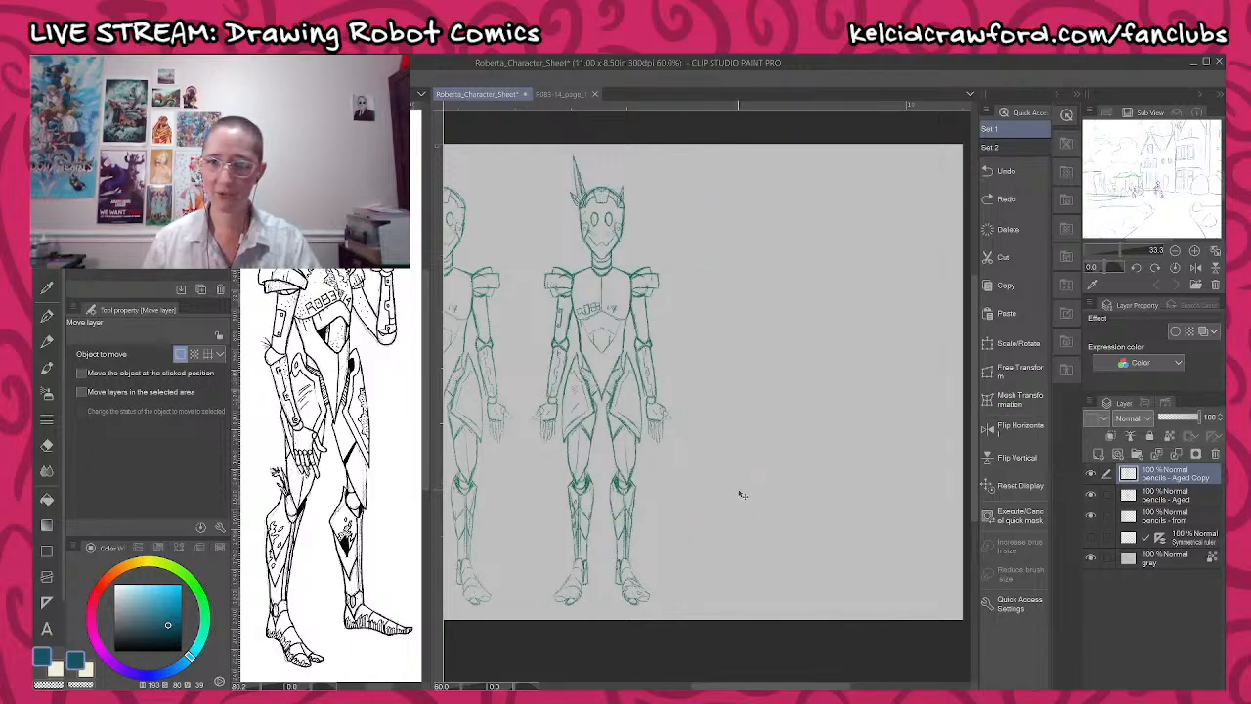
drag(705, 509, 854, 526)
key(ctrl+z)
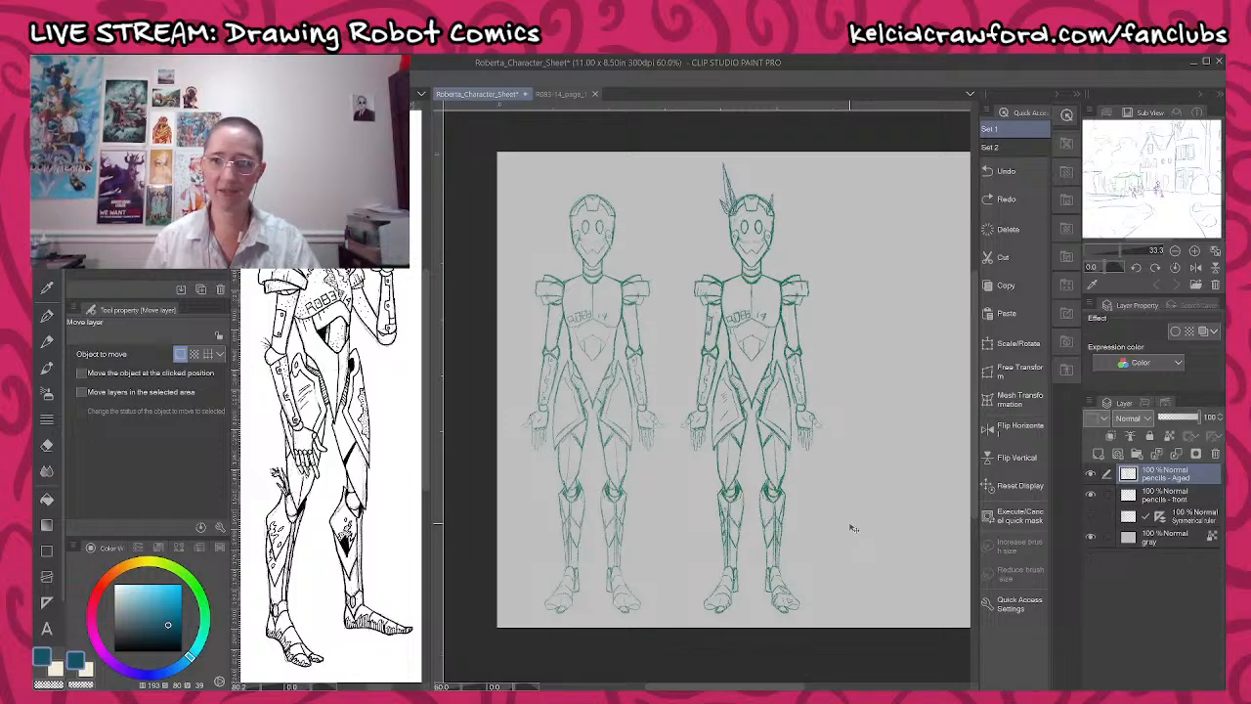
- Move the stray marks beside the front figure from the "pencils - Aged" layer onto the "pencils - front" layer
click(1091, 495)
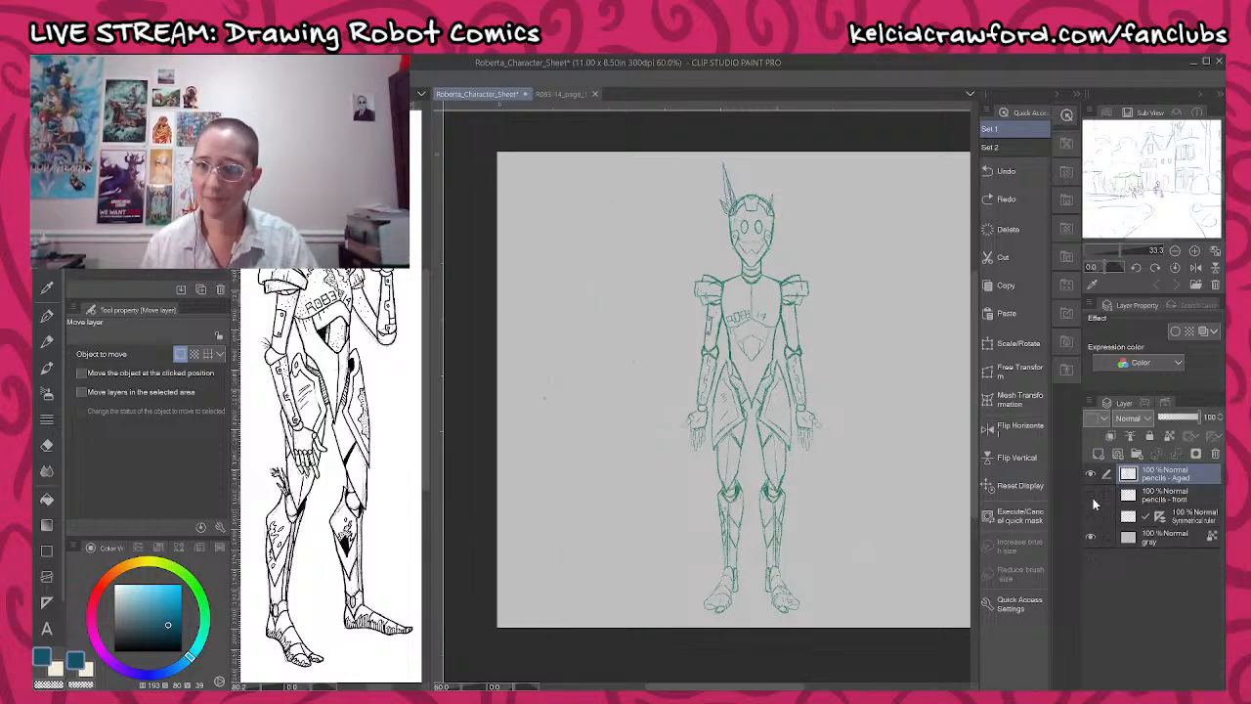
key(m)
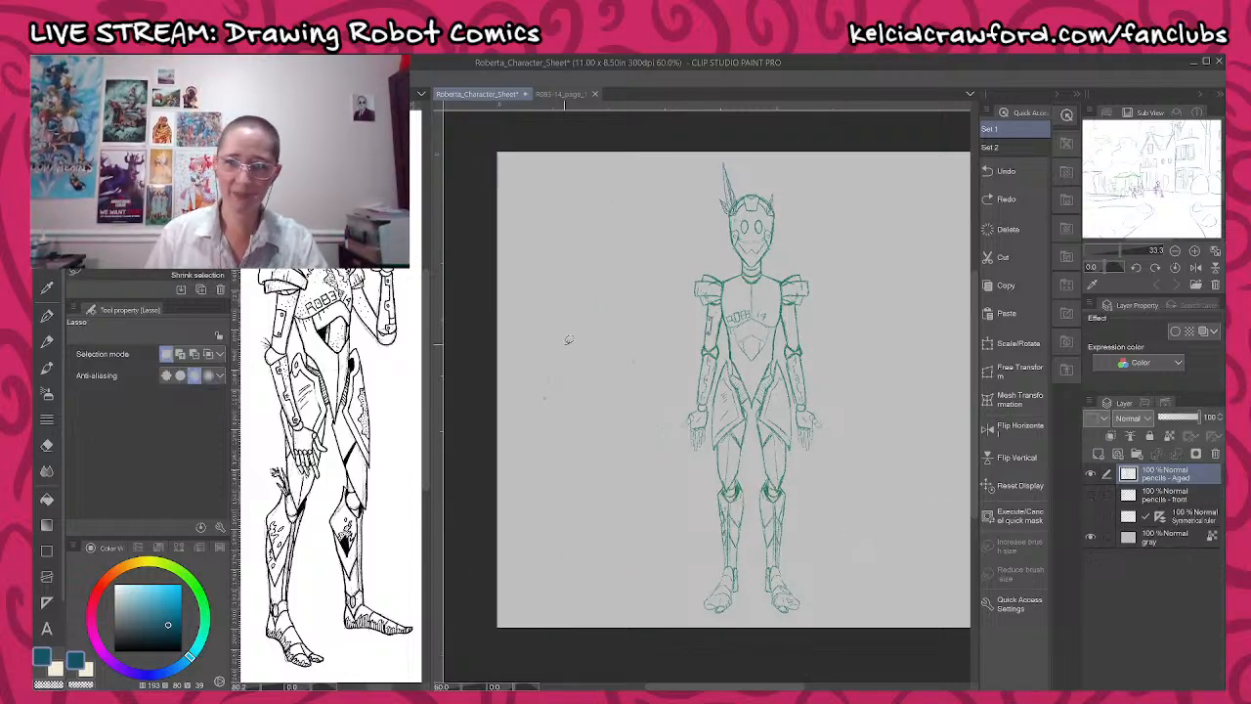
mouse_move(565, 343)
mouse_down()
mouse_move(541, 427)
mouse_move(654, 416)
mouse_move(654, 363)
mouse_move(616, 339)
mouse_up()
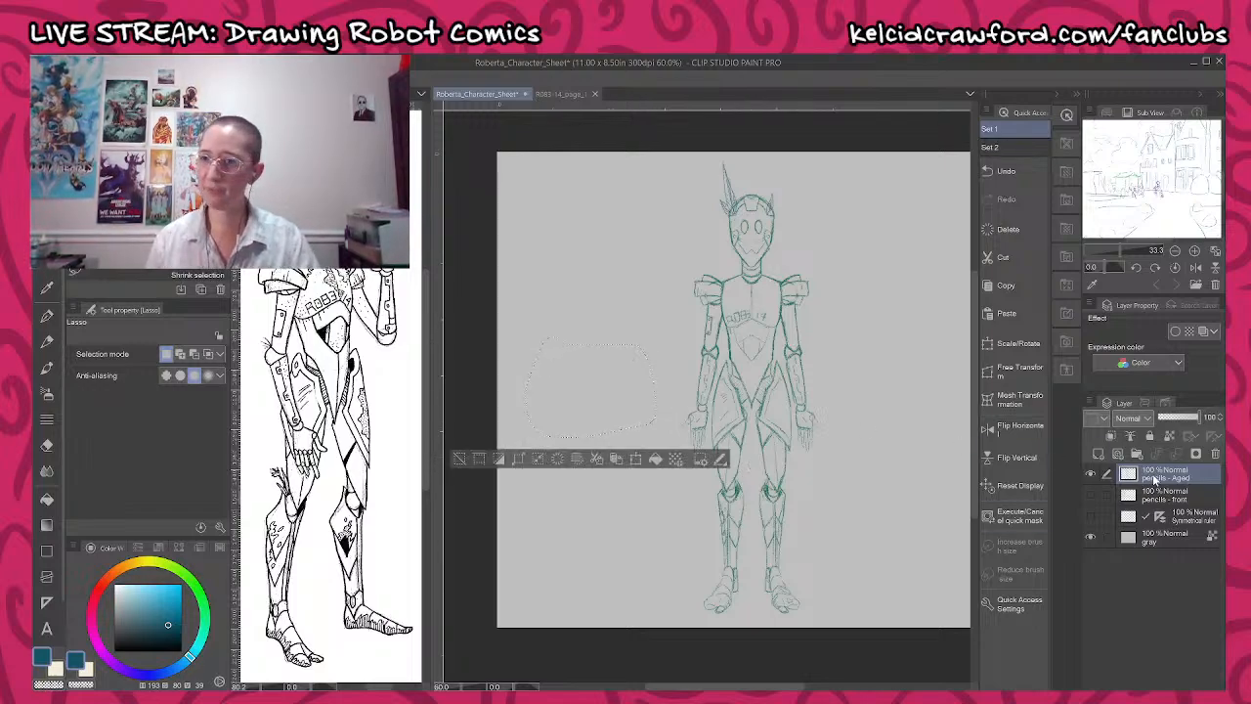
click(1093, 493)
click(1158, 497)
key(ctrl+v)
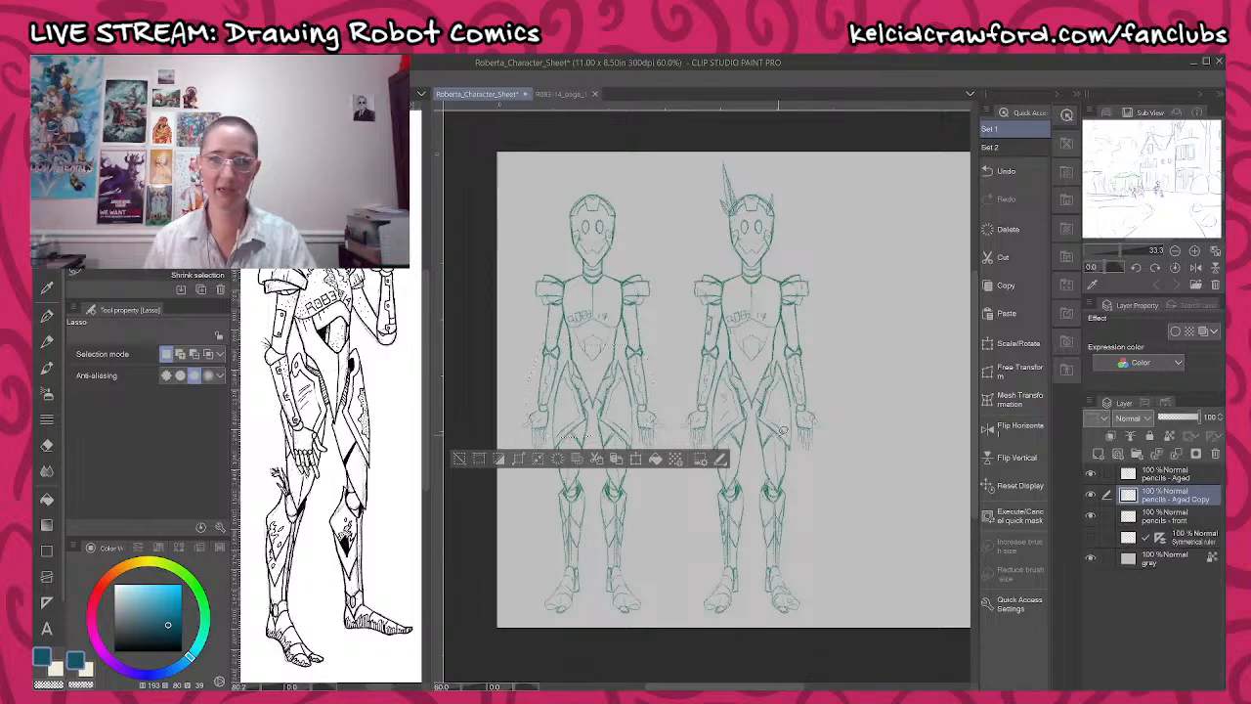
click(460, 458)
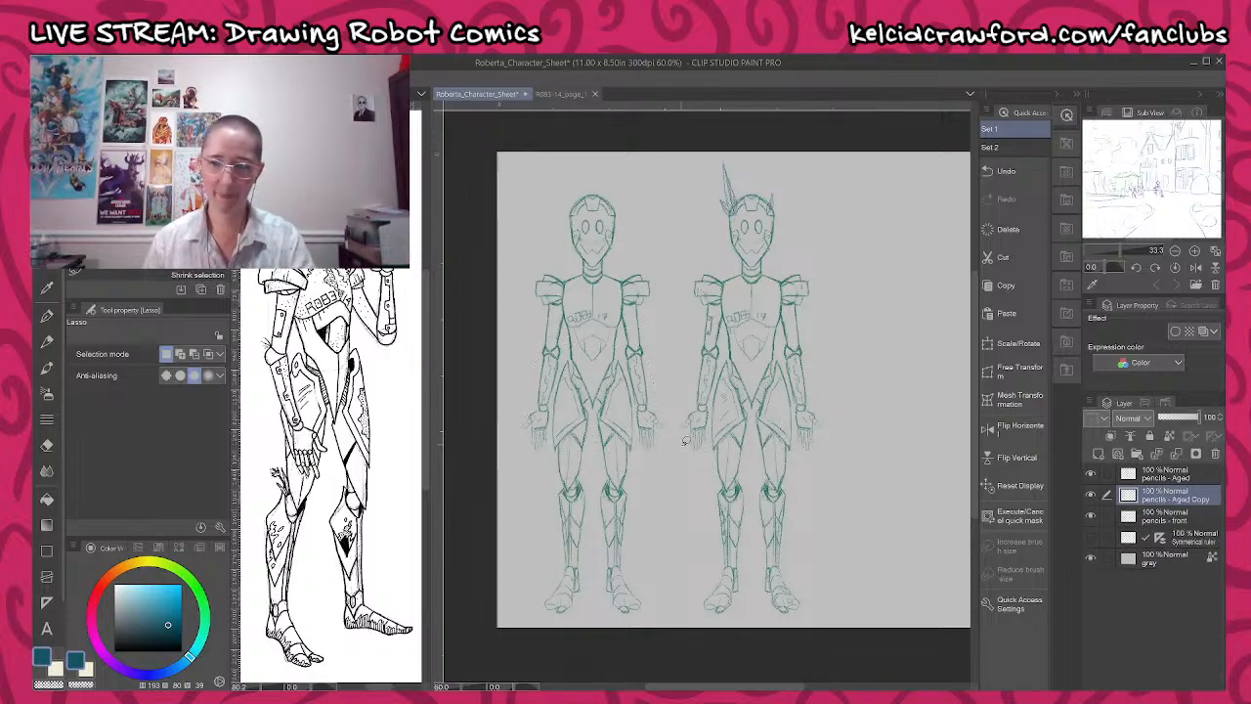
key(ctrl+e)
click(1091, 495)
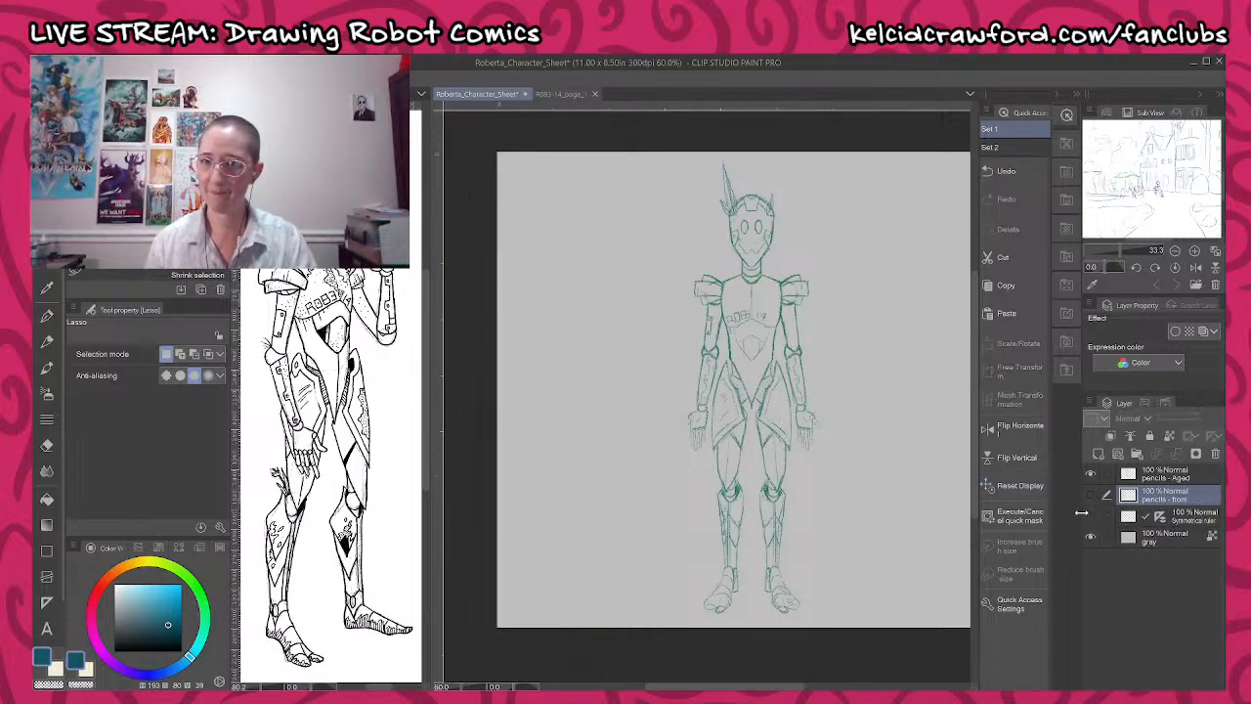
- Duplicate the "pencils - Aged" layer and place the copied figure in the empty space beside the aged figure
click(1176, 475)
drag(868, 500, 698, 498)
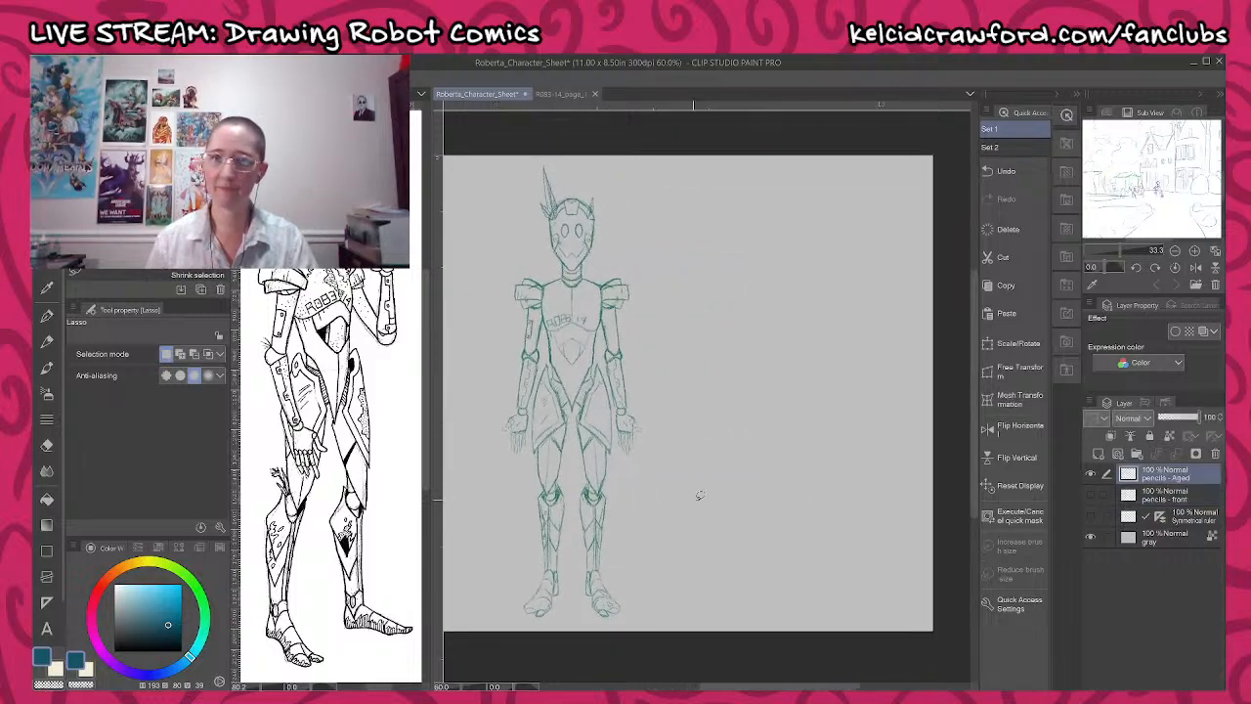
click(1091, 495)
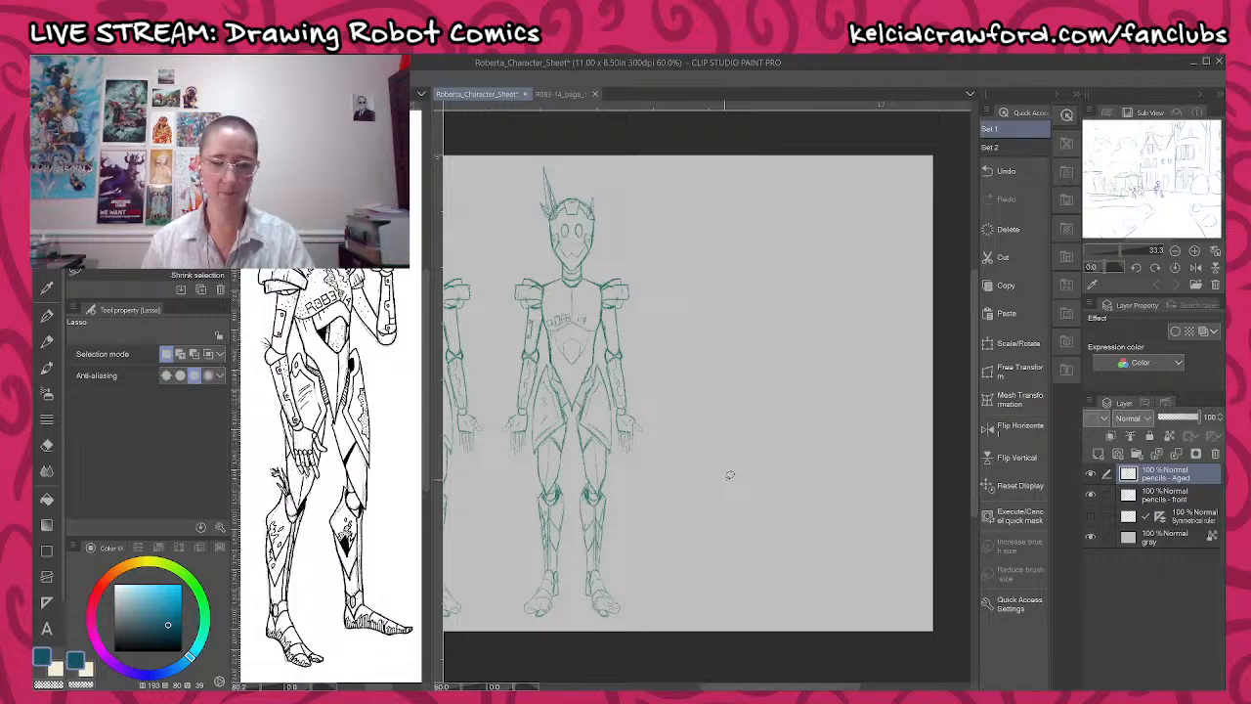
key(ctrl+j)
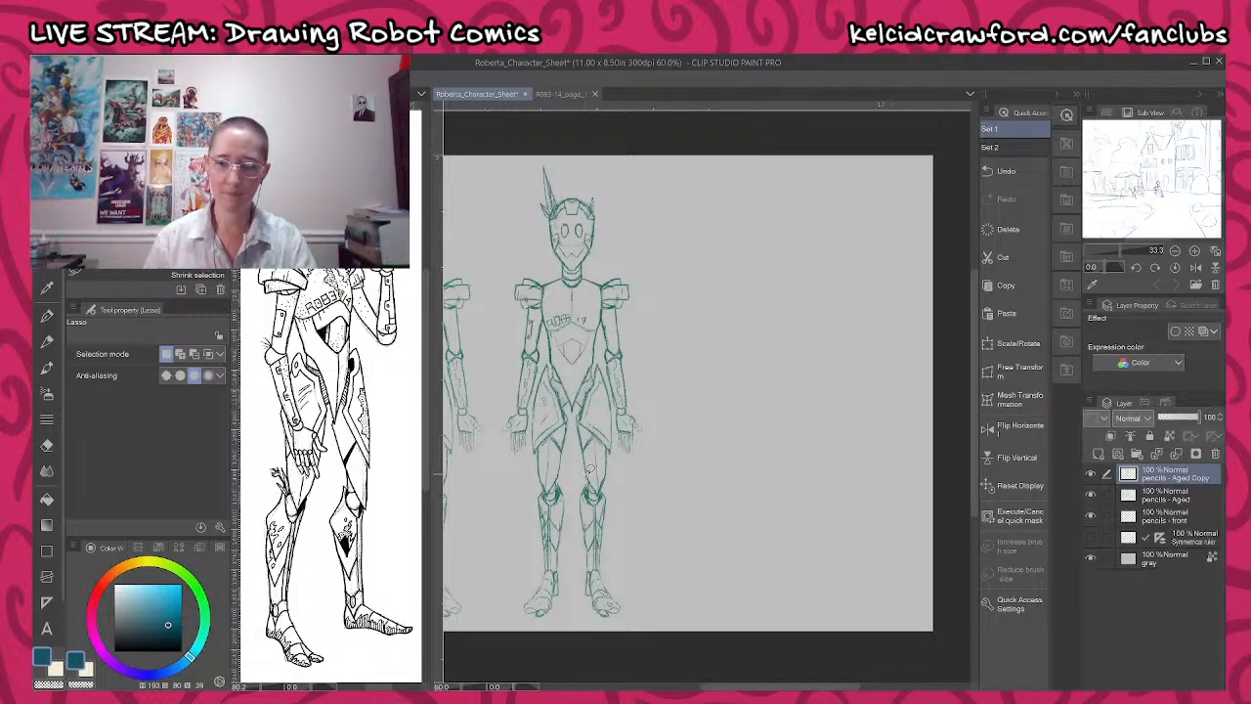
key(k)
drag(598, 479, 753, 484)
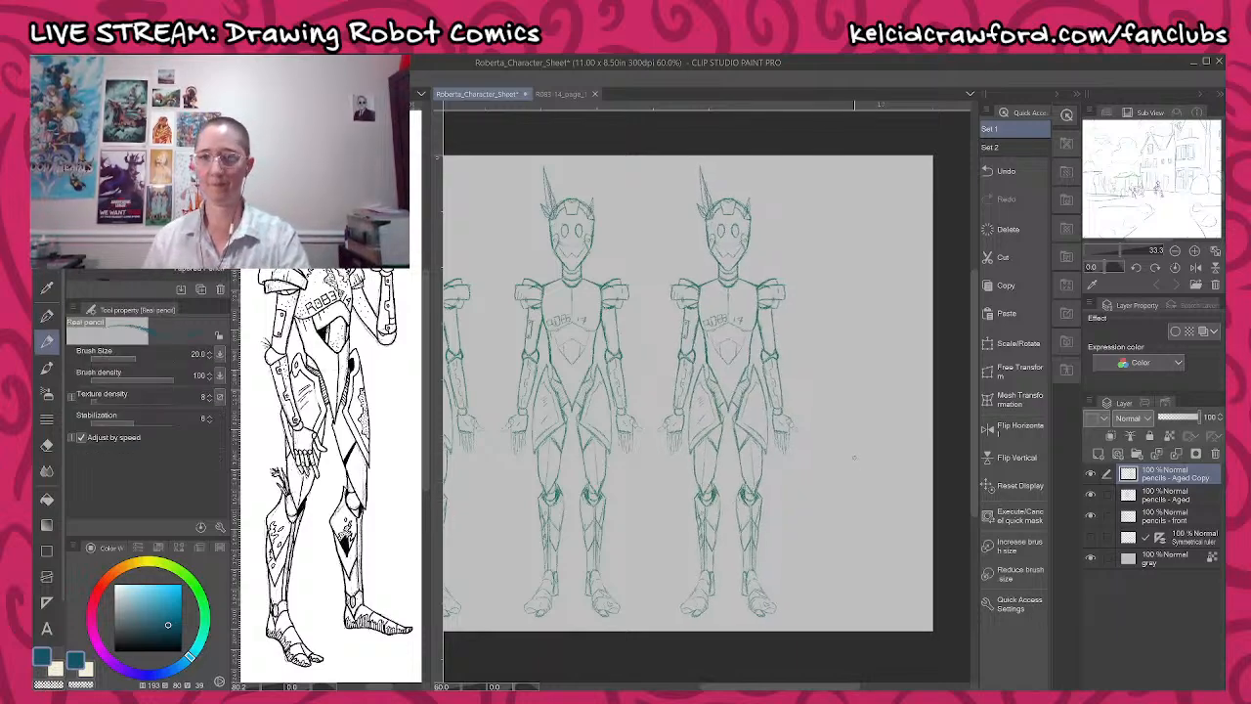
- Rename the duplicated layer as "pencils - Aged 2"
key(p)
double_click(1205, 479)
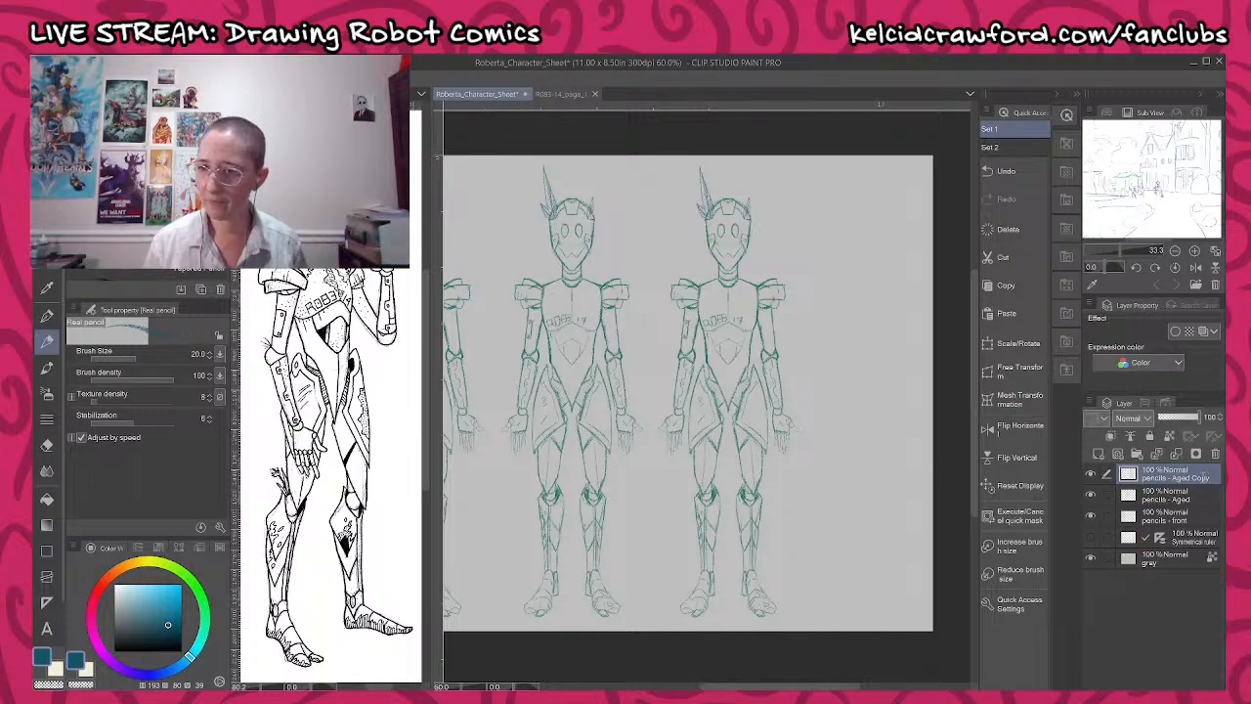
key(BackSpace)
key(BackSpace)
key(BackSpace)
key(BackSpace)
text(2)
key(Return)
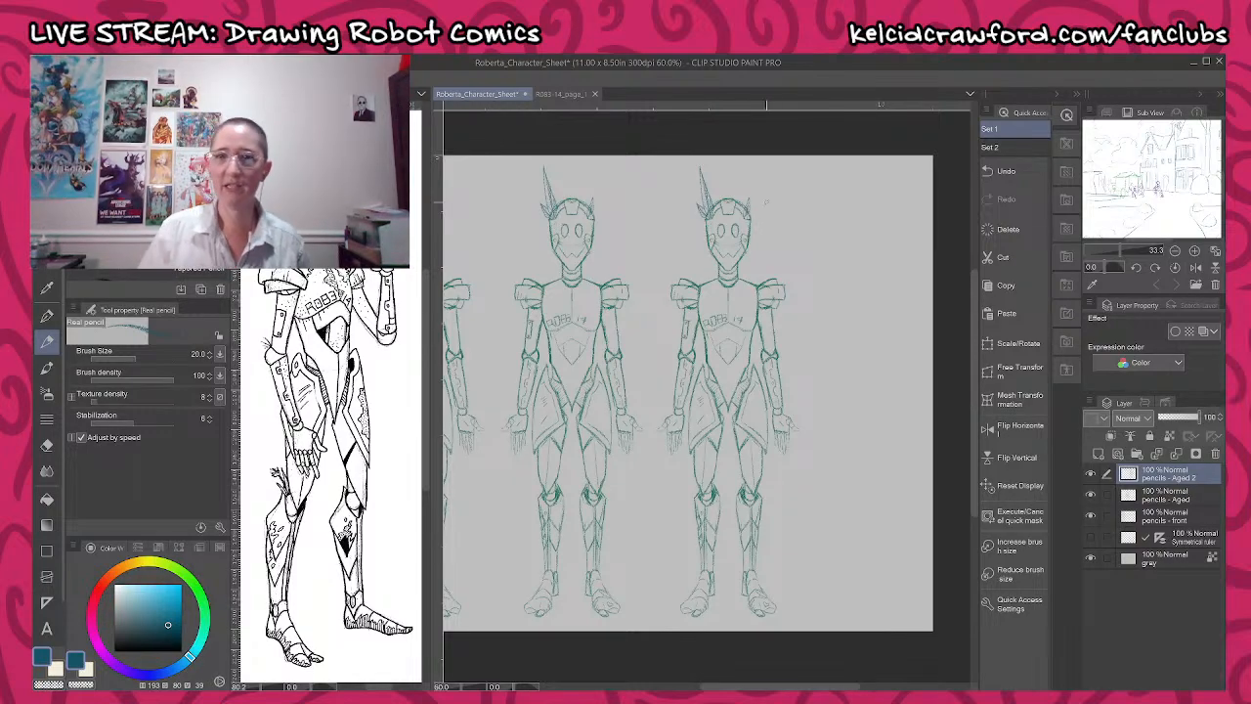
- Show the symmetrical ruler layer and align its axis with the centre line of the second aged figure
scroll(731, 174, up, 6)
scroll(730, 174, up, 2)
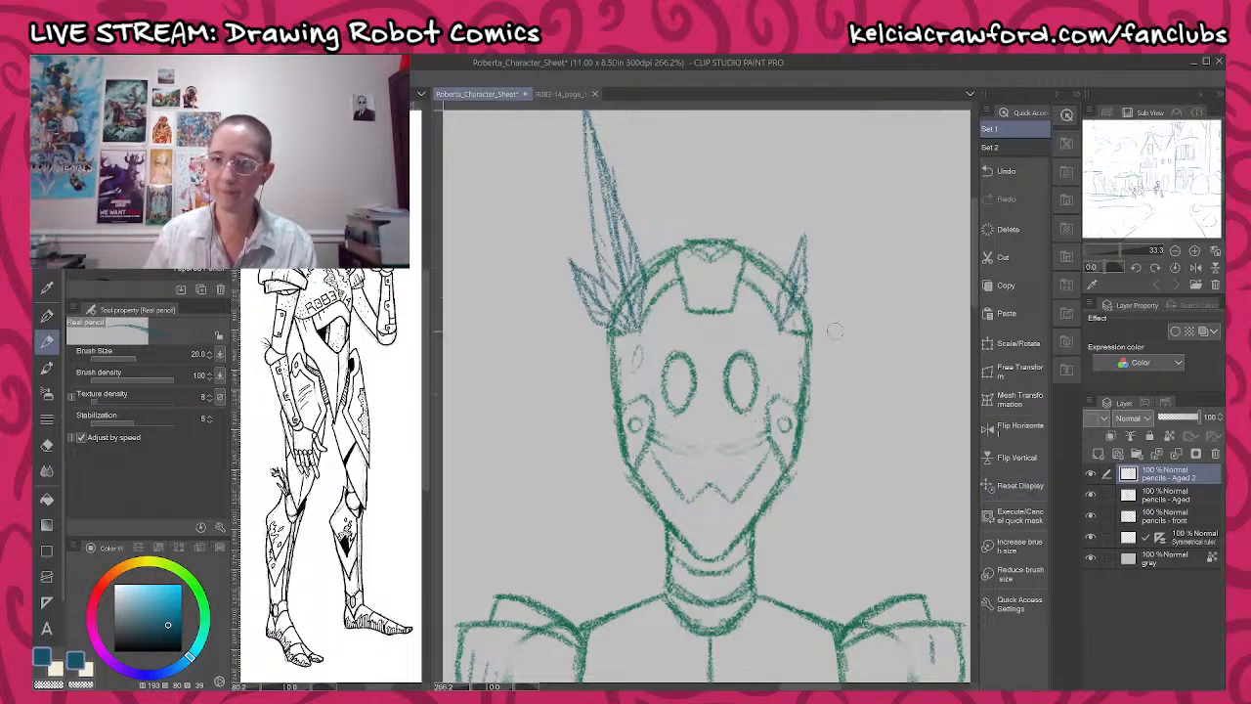
click(1195, 540)
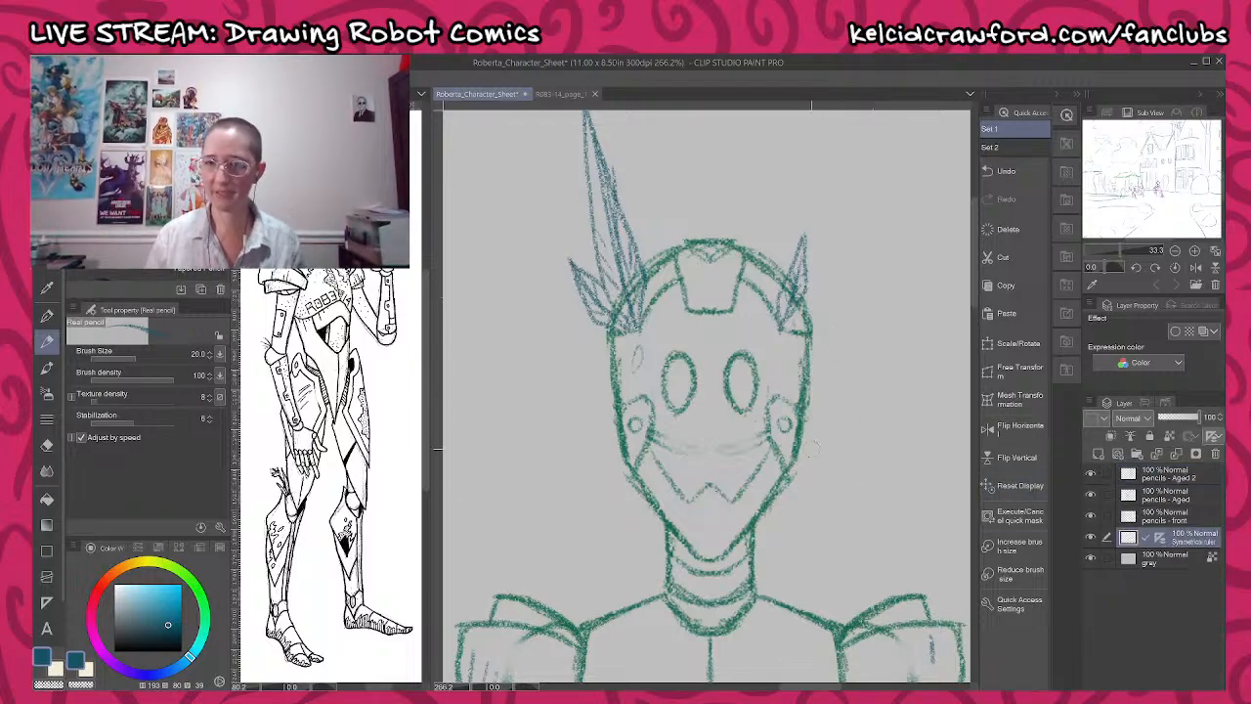
scroll(683, 427, down, 5)
key(k)
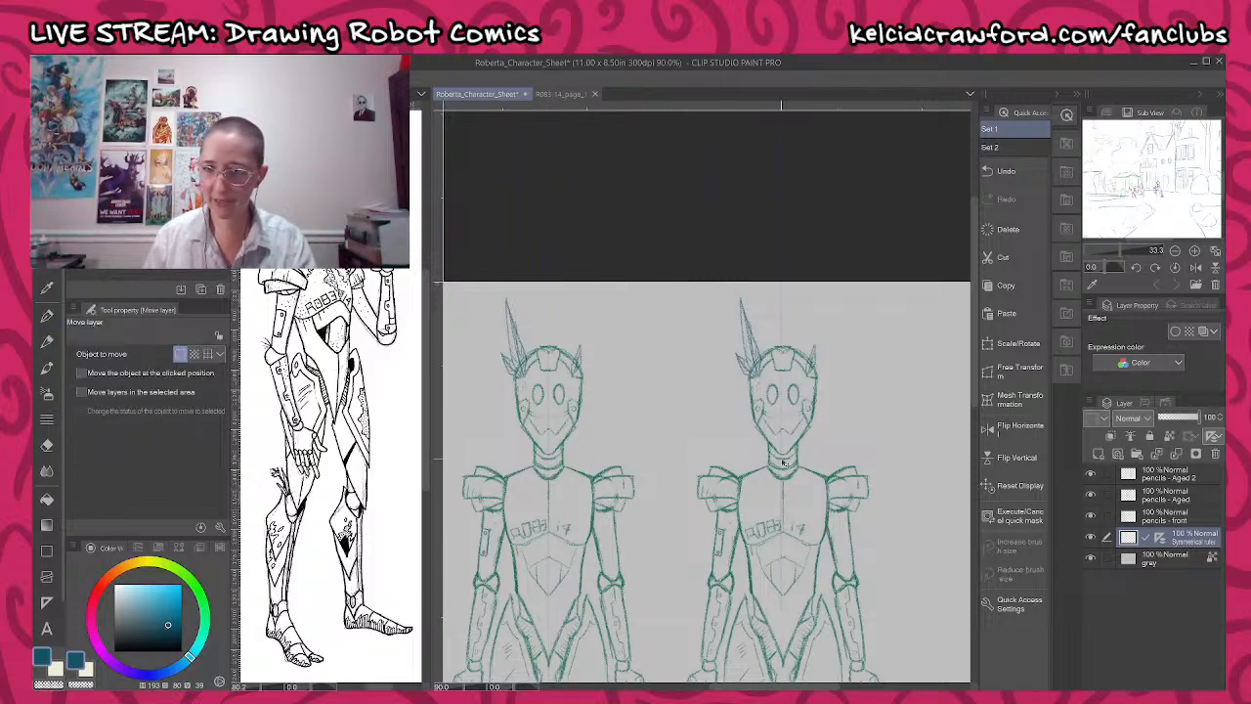
scroll(792, 426, up, 1)
scroll(791, 427, up, 3)
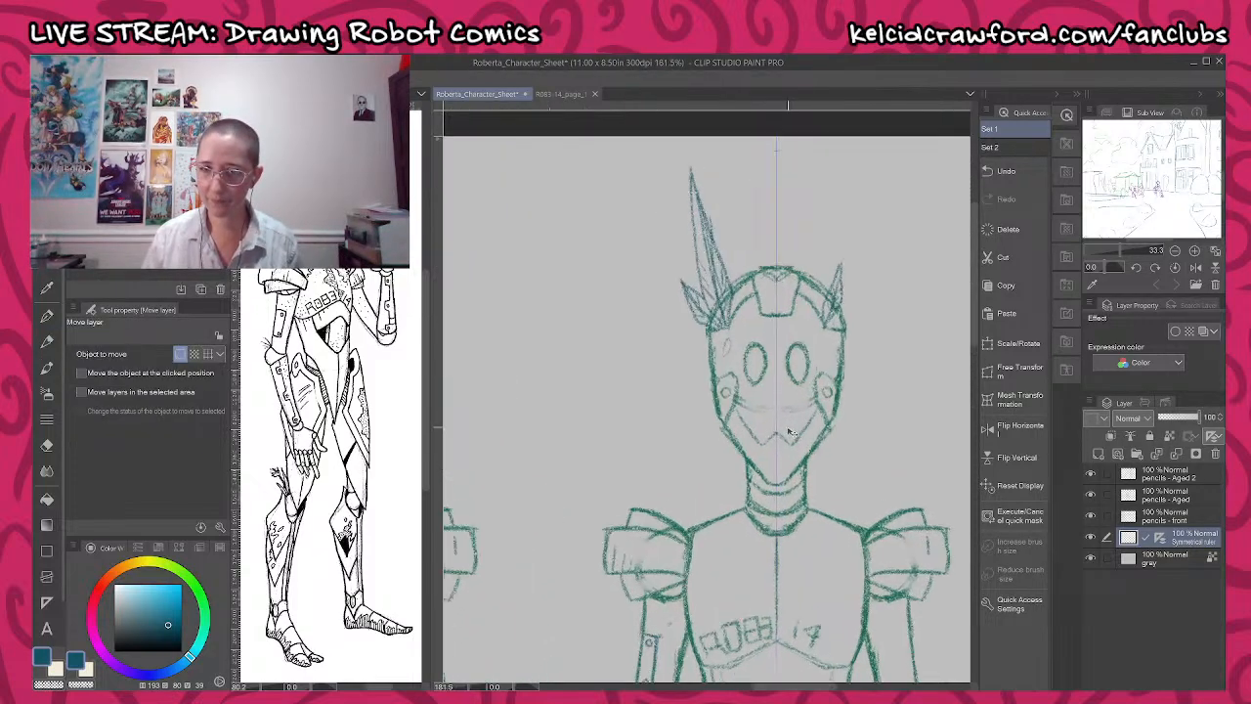
scroll(792, 434, down, 2)
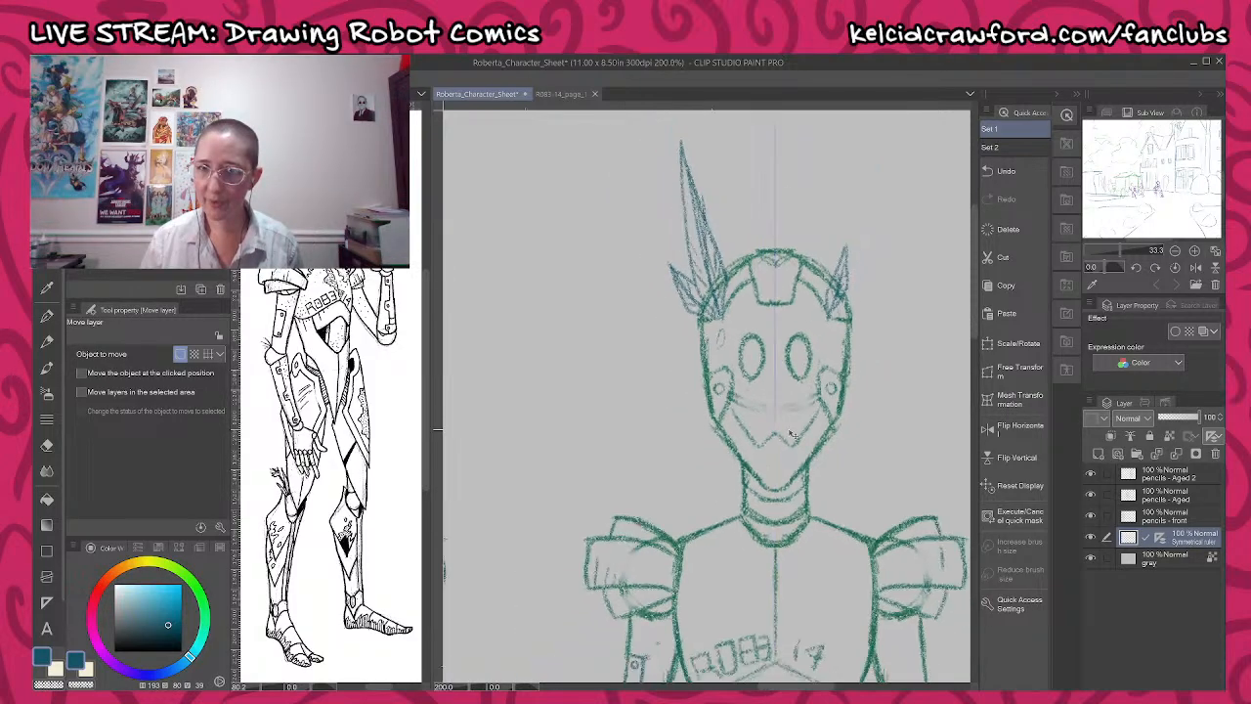
key(p)
drag(855, 420, 728, 442)
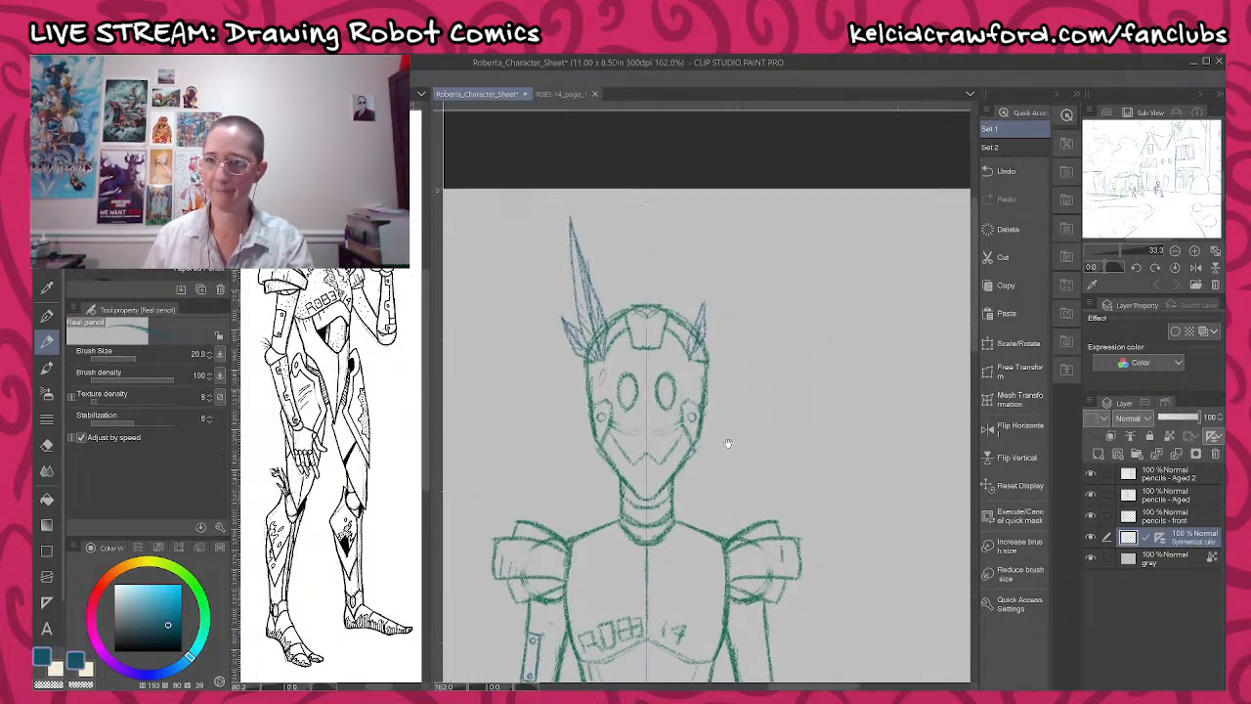
- On the "pencils - Aged 2" layer, sketch a long feather and a small lower one on the head's right-hand side, mirroring the left-hand feathers
click(1193, 477)
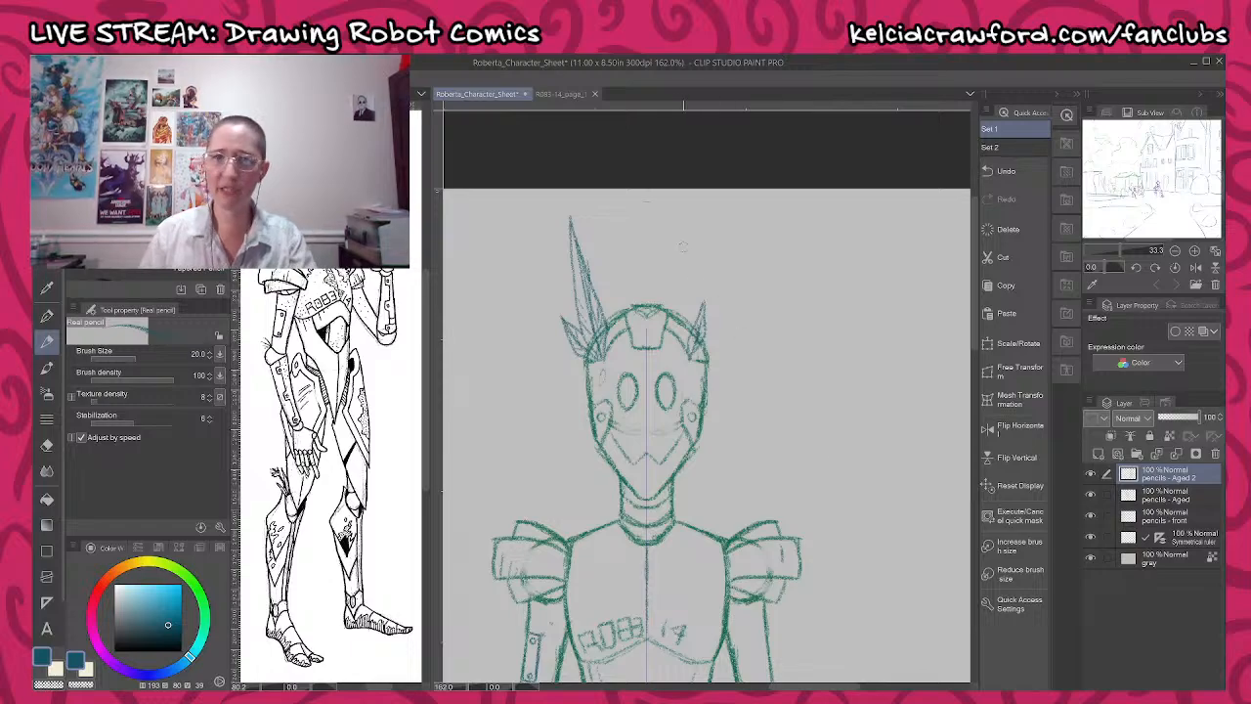
scroll(678, 289, up, 3)
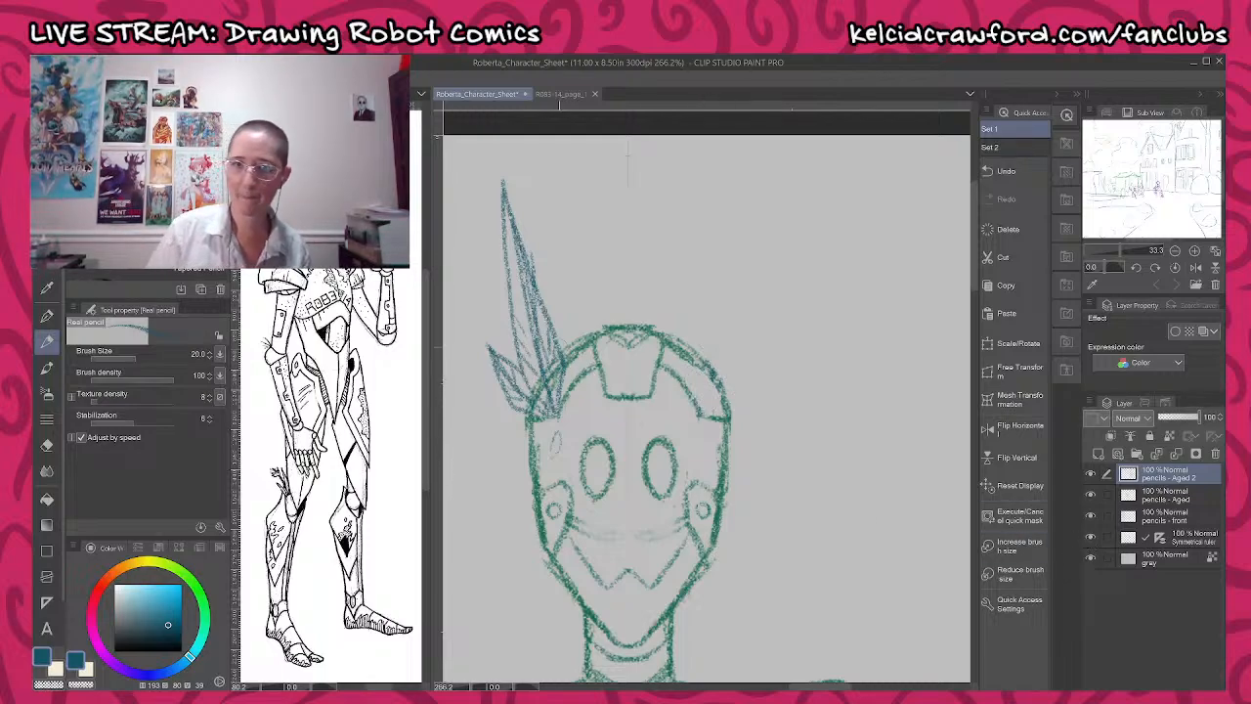
mouse_move(516, 232)
mouse_down()
mouse_move(556, 416)
mouse_move(566, 362)
mouse_move(507, 201)
mouse_up()
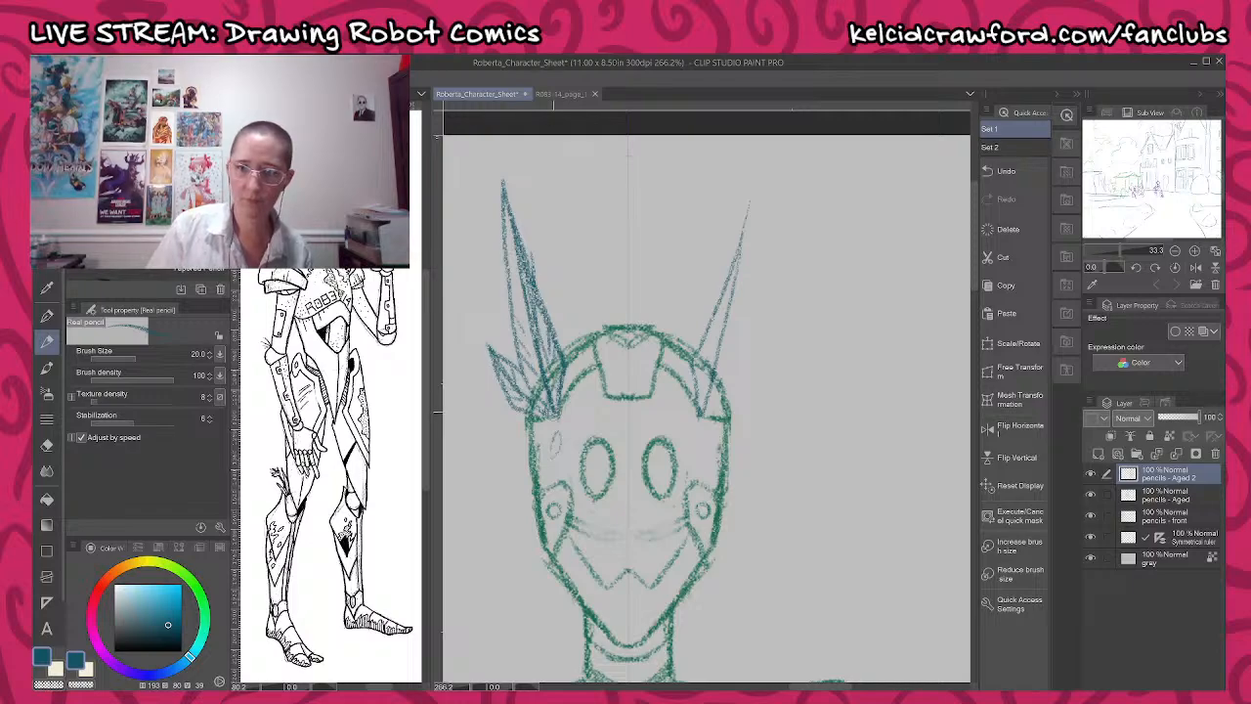
mouse_move(553, 415)
mouse_down()
mouse_move(519, 346)
mouse_move(502, 176)
mouse_up()
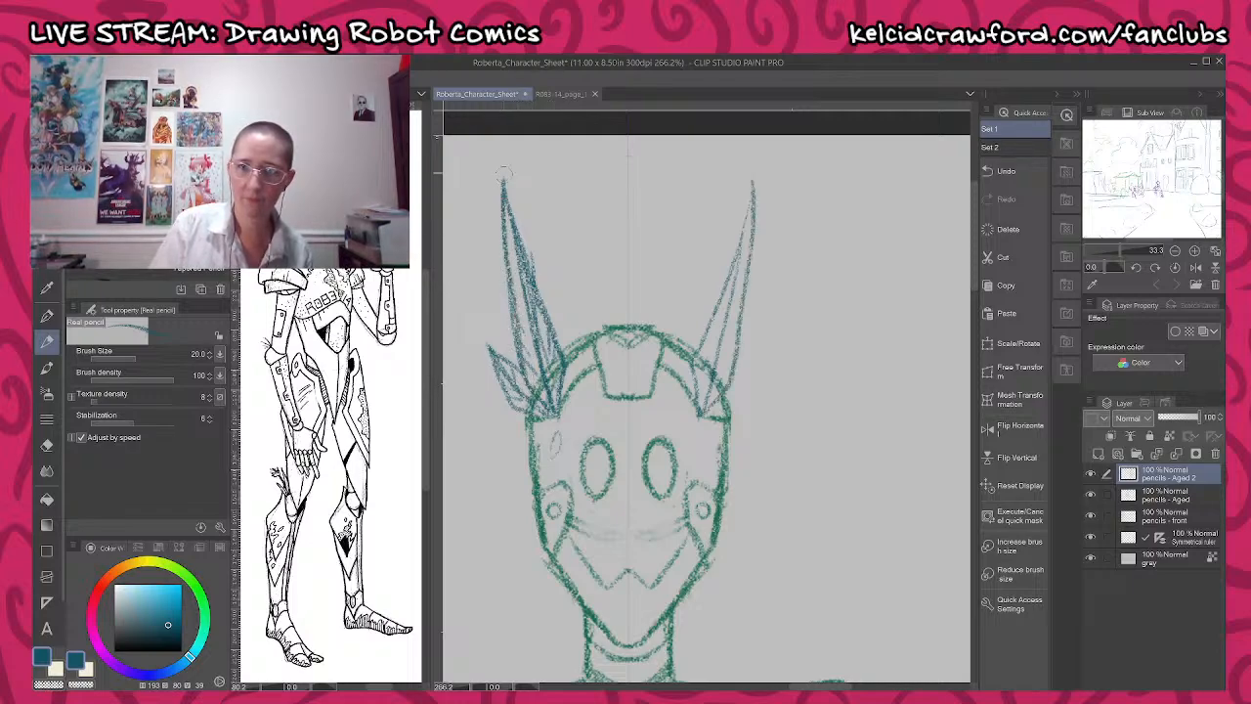
drag(752, 194, 712, 338)
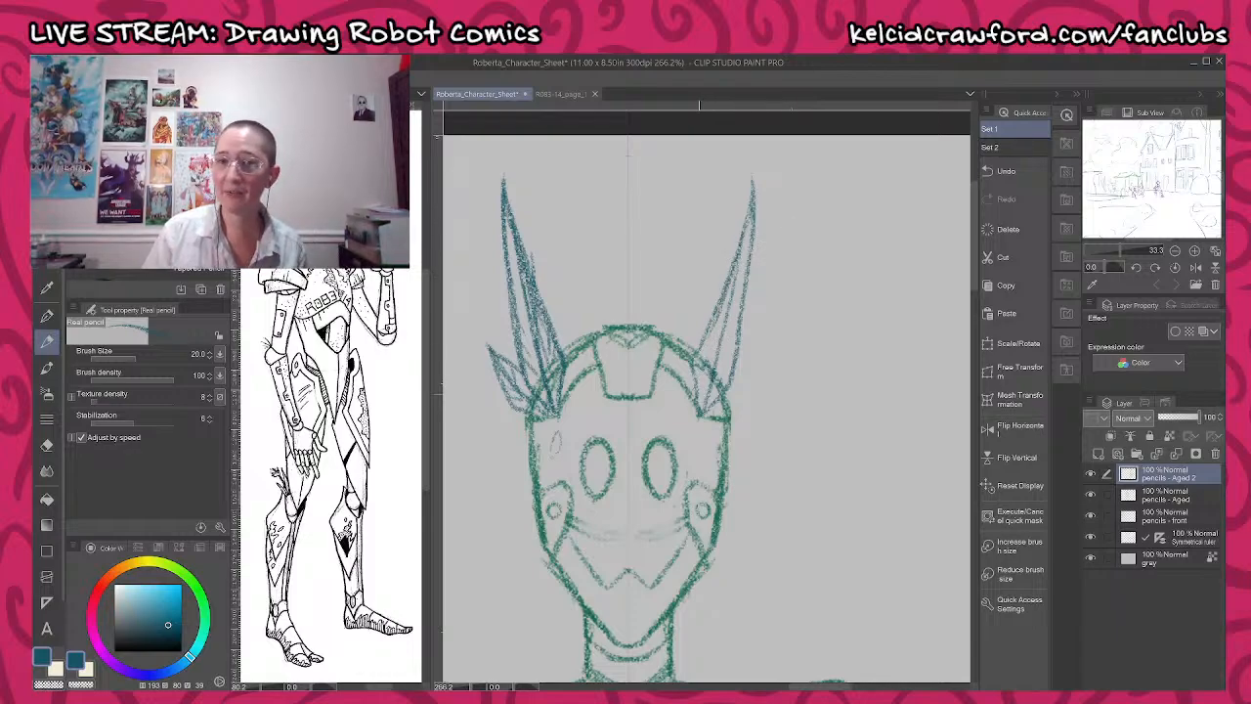
mouse_move(698, 413)
mouse_down()
mouse_move(694, 352)
mouse_move(743, 232)
mouse_up()
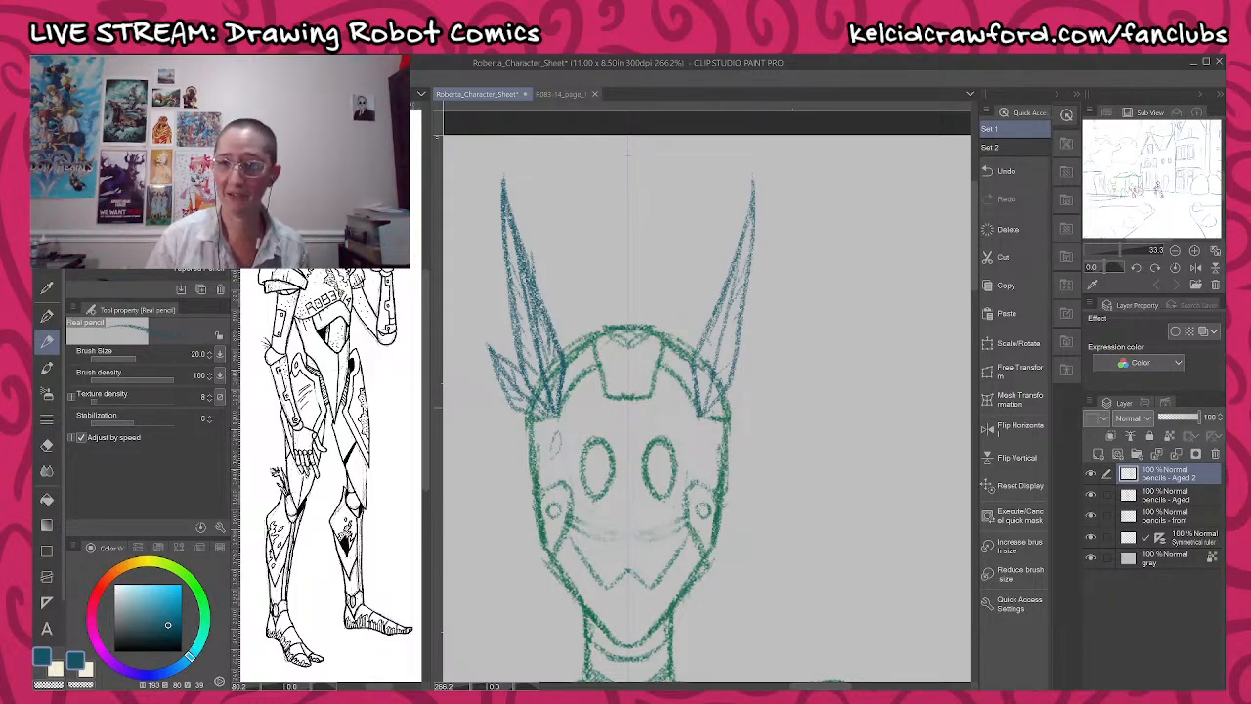
drag(721, 408, 747, 362)
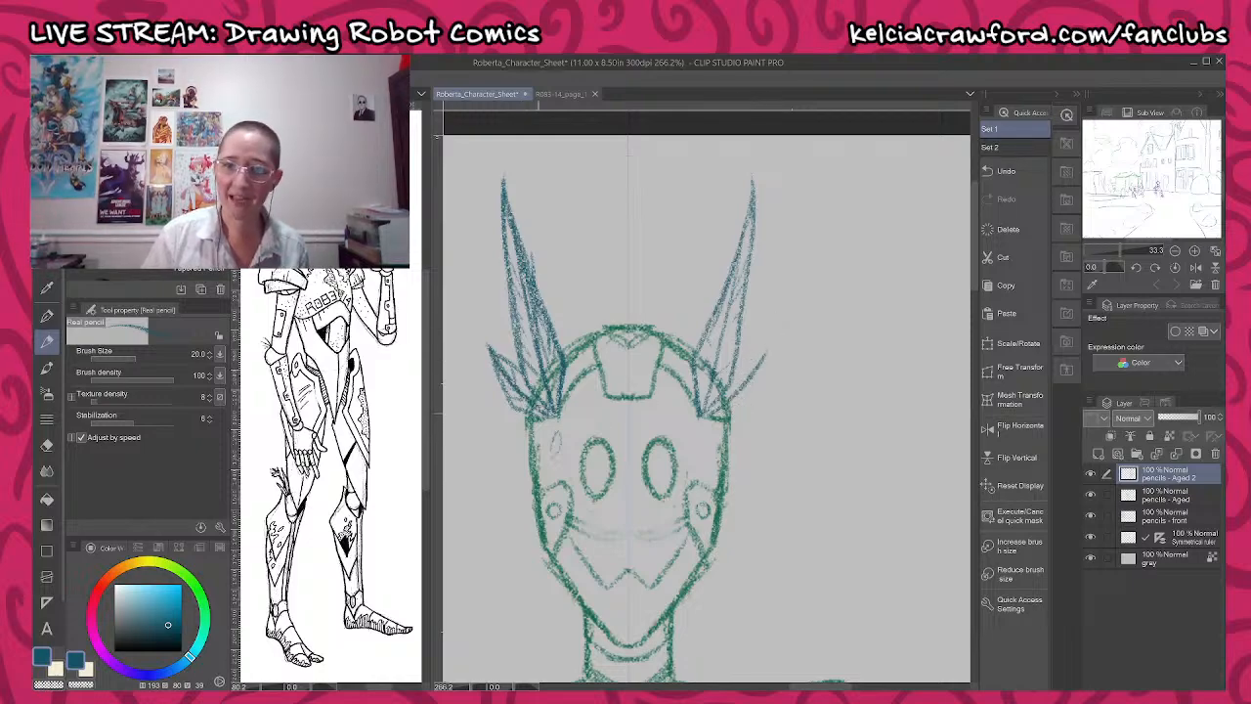
mouse_move(729, 413)
mouse_down()
mouse_move(760, 378)
mouse_move(754, 352)
mouse_move(745, 360)
mouse_move(764, 348)
mouse_move(753, 399)
mouse_move(711, 416)
mouse_up()
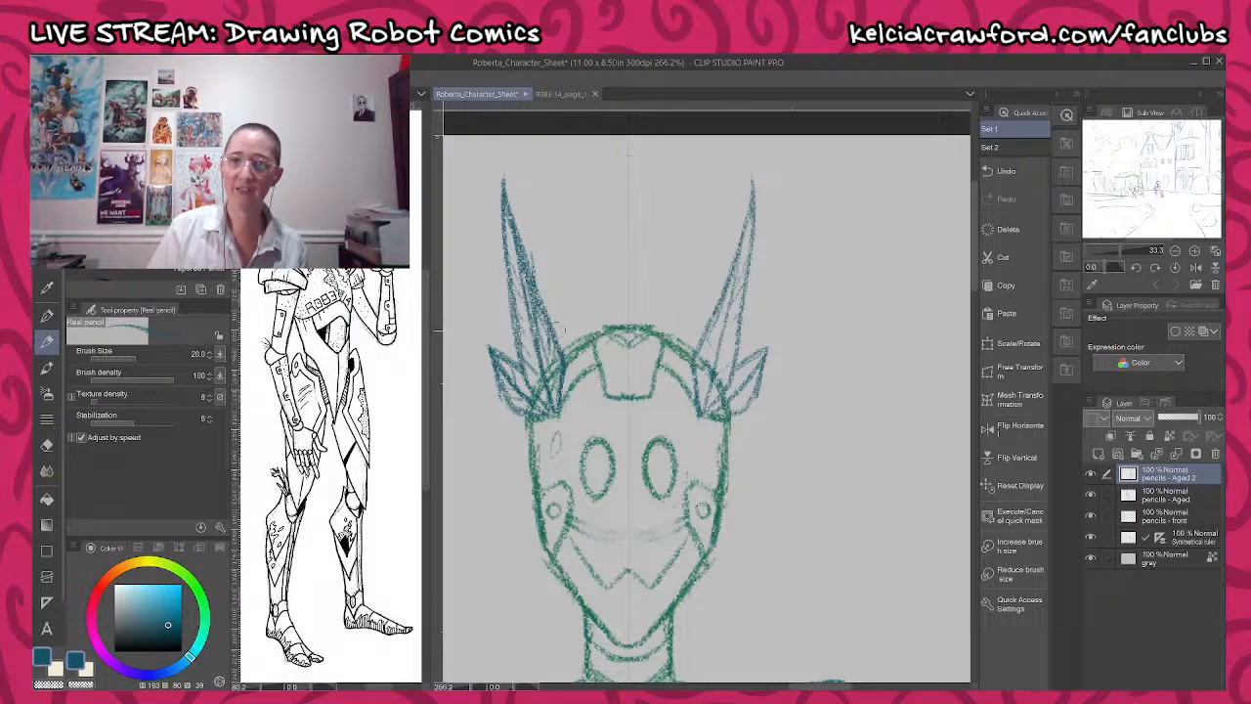
- Sketch a tall, narrow inner feather with a centre line symmetrically on both sides of the second aged figure's head
drag(555, 330, 548, 186)
mouse_move(557, 336)
mouse_down()
mouse_move(544, 162)
mouse_move(548, 256)
mouse_up()
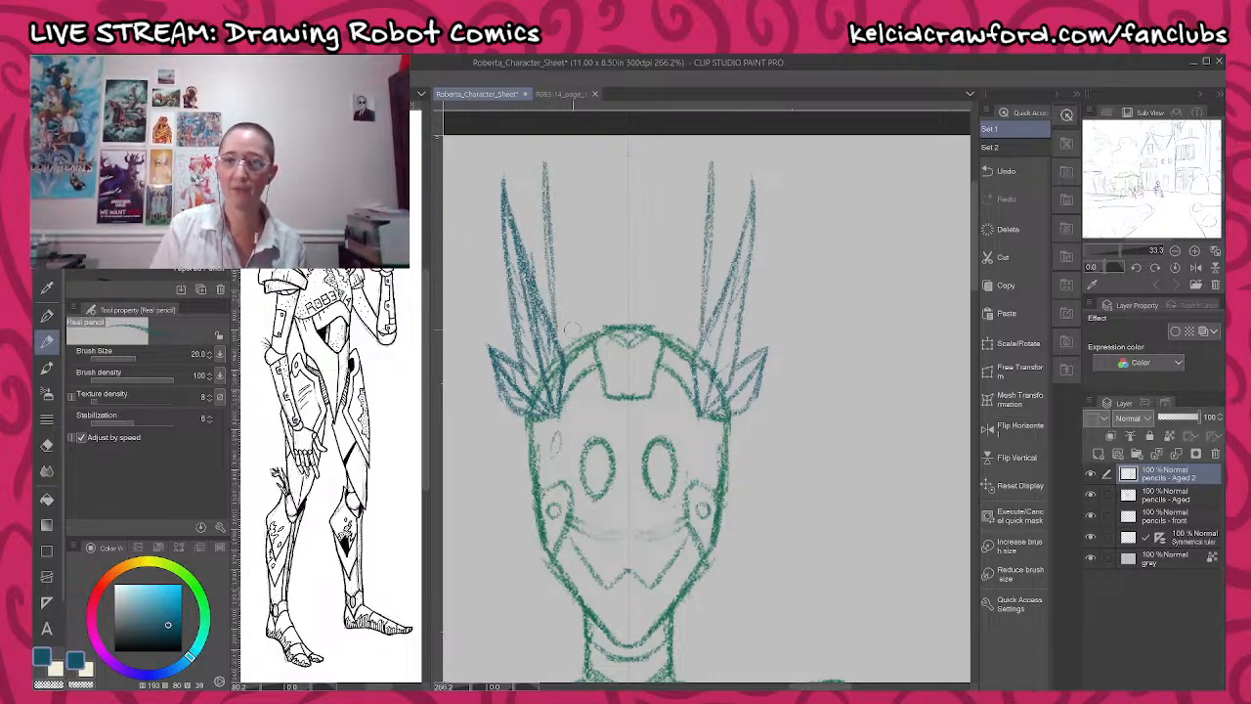
mouse_move(544, 168)
mouse_down()
mouse_move(535, 291)
mouse_move(550, 180)
mouse_move(576, 409)
mouse_up()
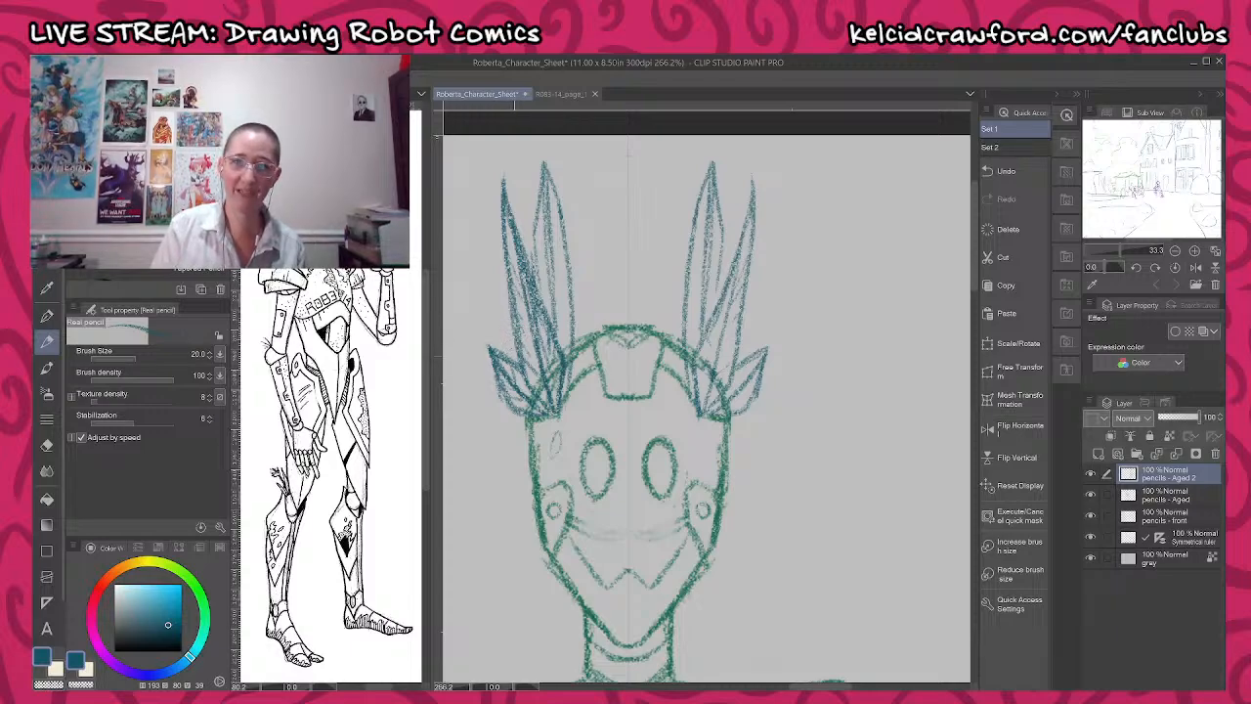
- Add a medium outer feather and low, curved feathers symmetrically to both head crests of the second aged figure
mouse_move(516, 362)
mouse_down()
mouse_move(487, 274)
mouse_move(502, 350)
mouse_move(486, 273)
mouse_up()
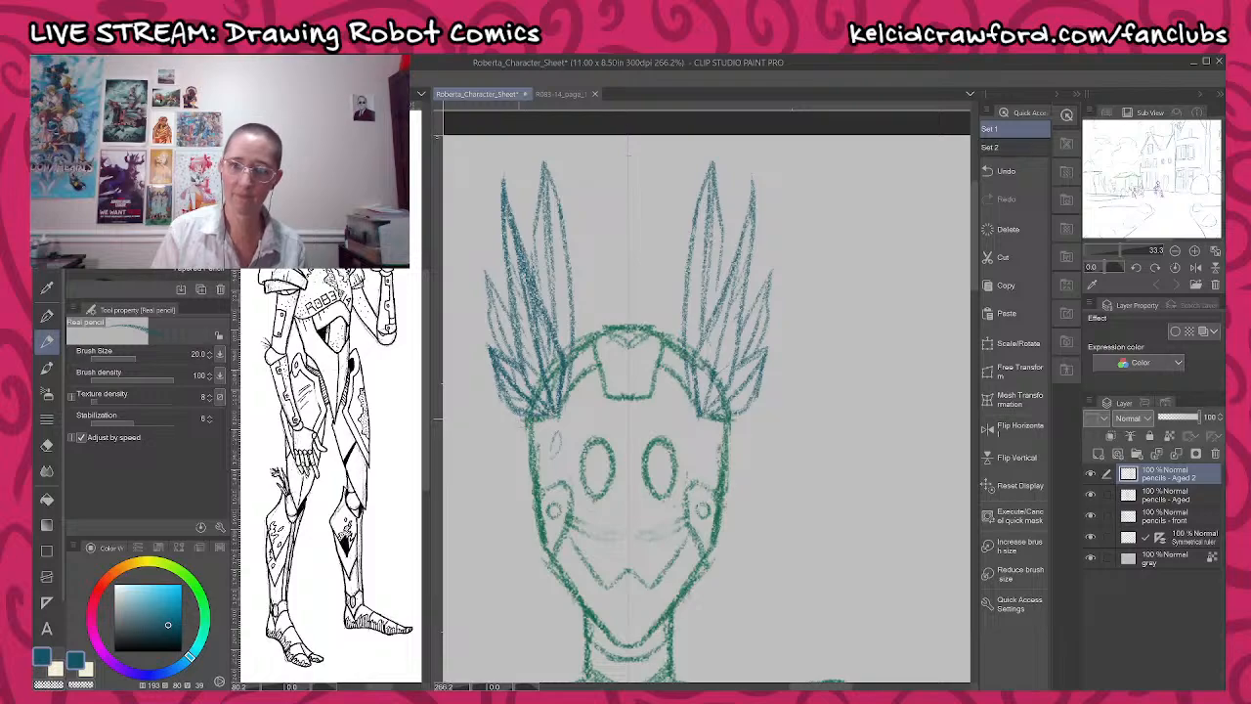
drag(522, 418, 475, 383)
drag(524, 424, 460, 372)
drag(517, 401, 455, 358)
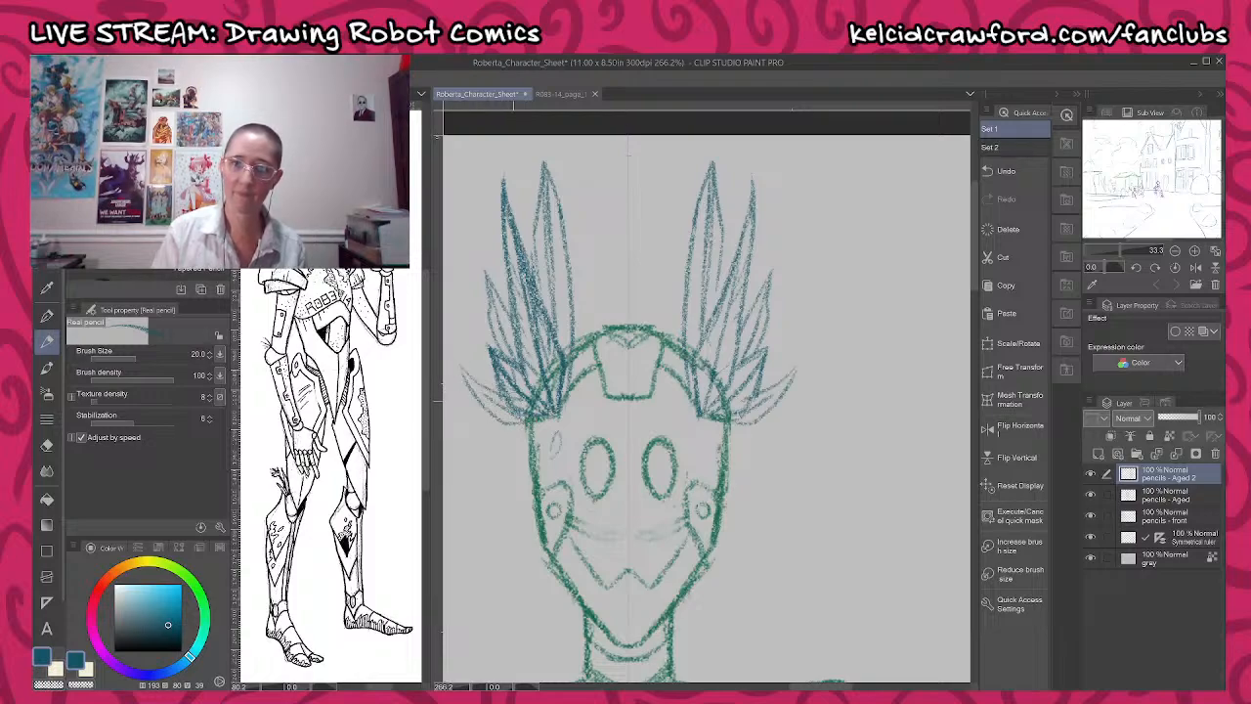
scroll(662, 407, down, 5)
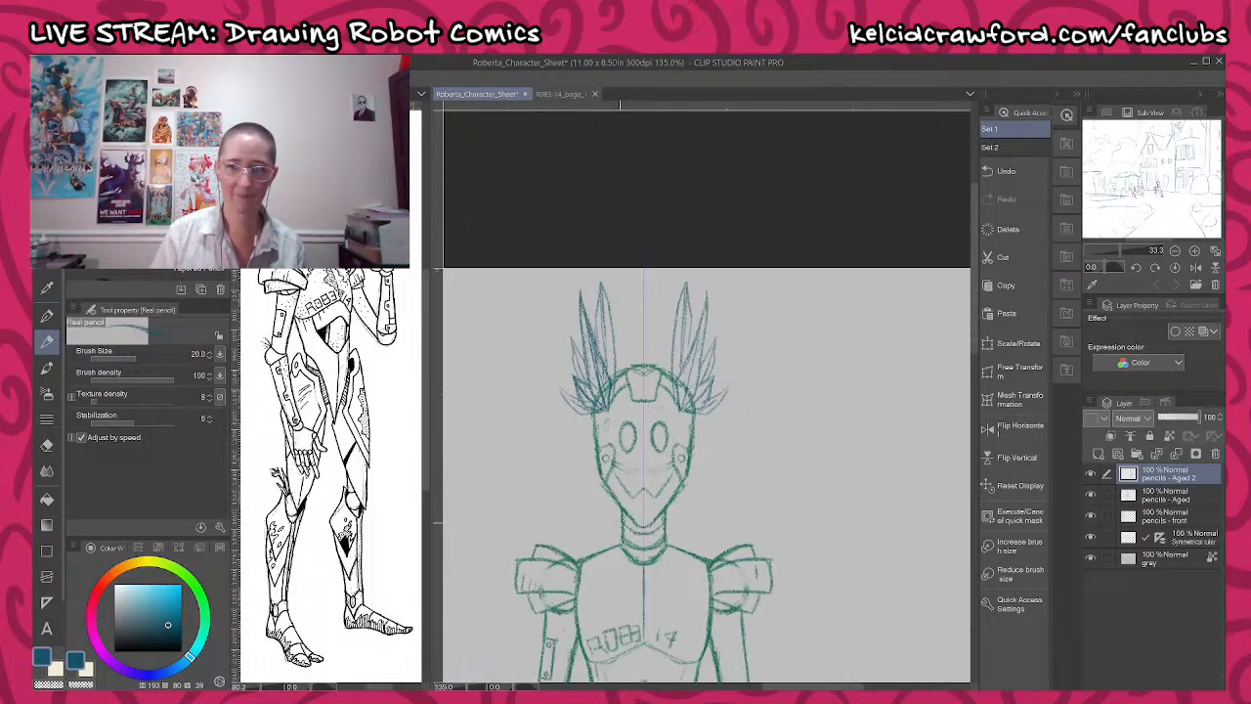
scroll(581, 471, up, 4)
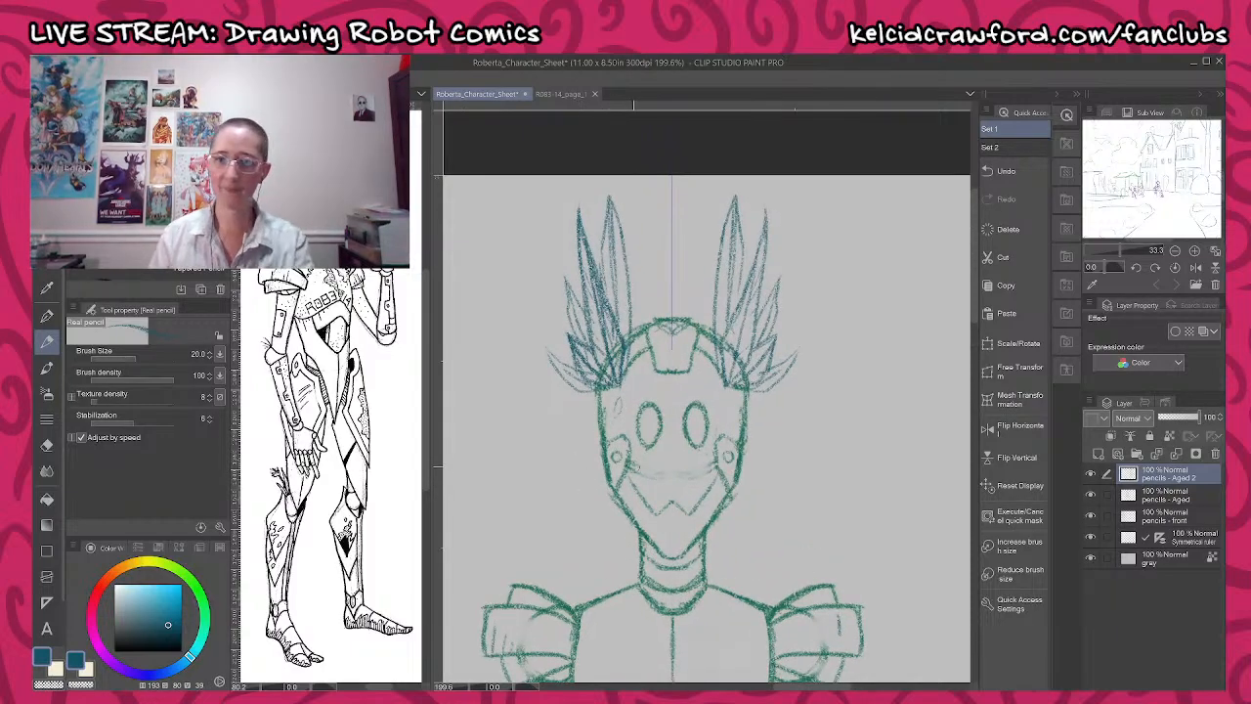
- Hide the symmetrical ruler layer and sketch a jagged mossy patch with small sprigs on the second aged figure's right-hand shoulder
drag(752, 530, 761, 422)
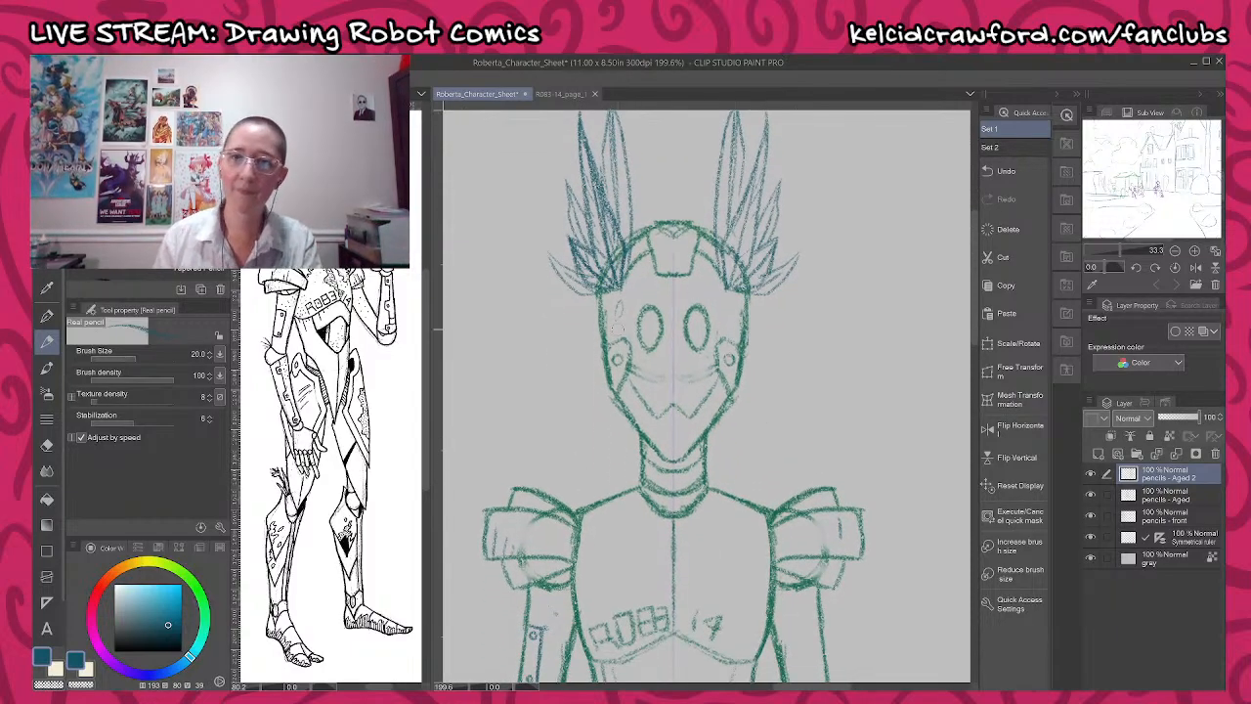
drag(663, 472, 669, 293)
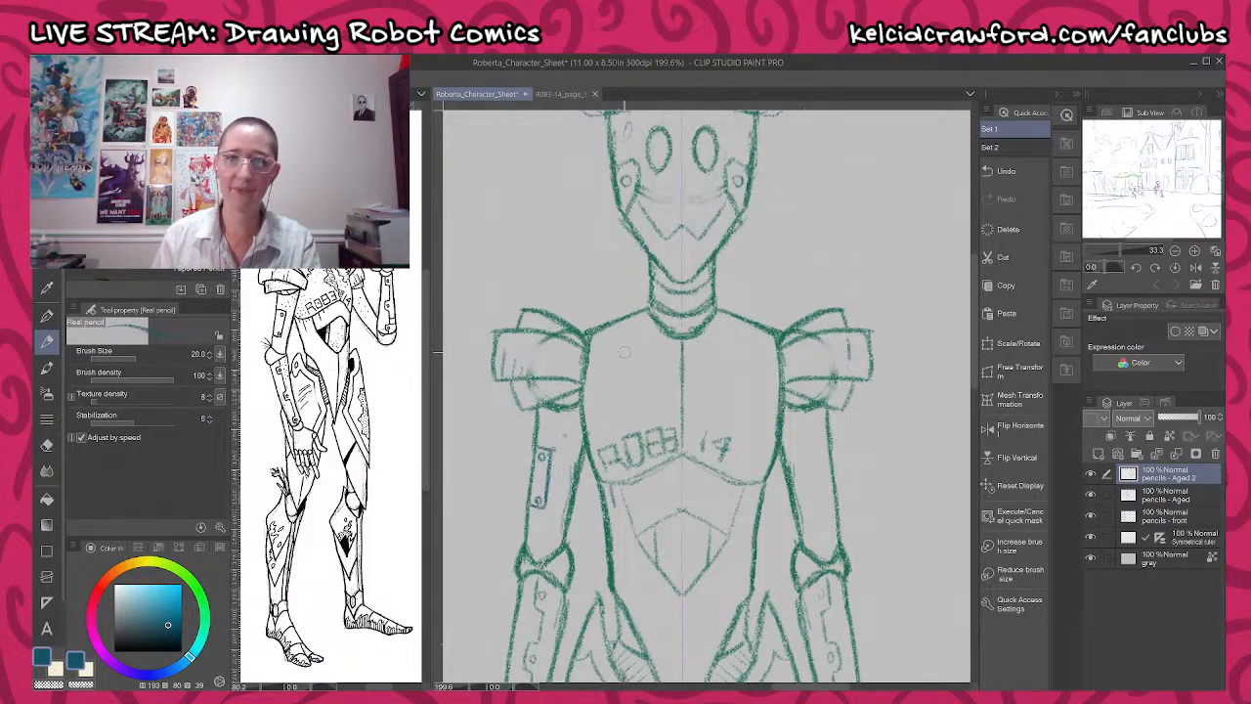
mouse_move(631, 363)
mouse_down()
mouse_move(669, 372)
mouse_move(661, 349)
mouse_up()
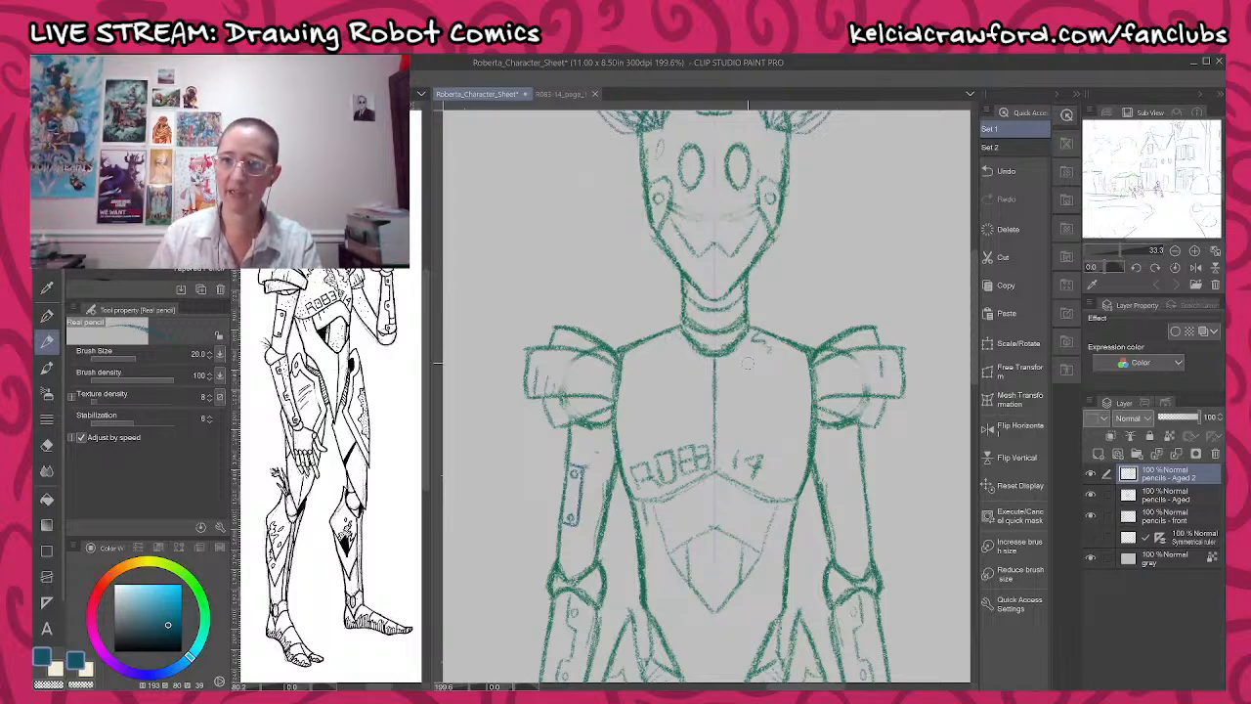
drag(760, 342, 797, 371)
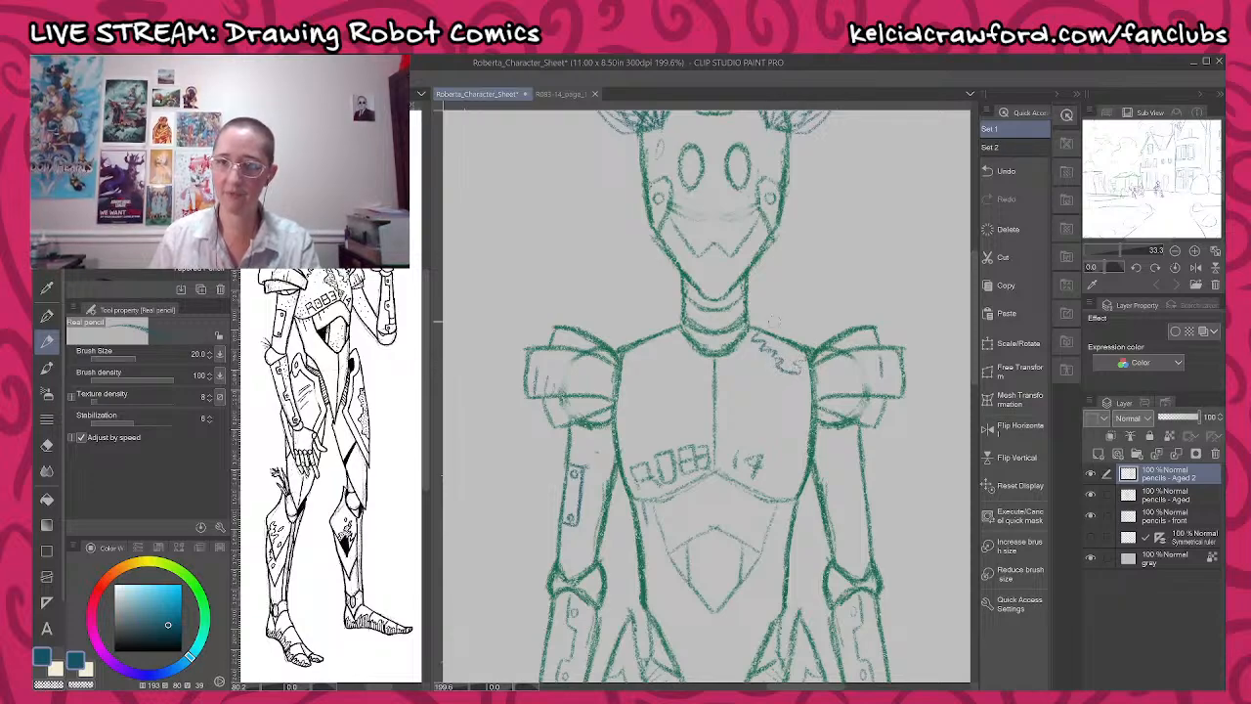
mouse_move(750, 326)
mouse_down()
mouse_move(791, 332)
mouse_move(807, 344)
mouse_move(794, 364)
mouse_move(771, 336)
mouse_move(797, 354)
mouse_up()
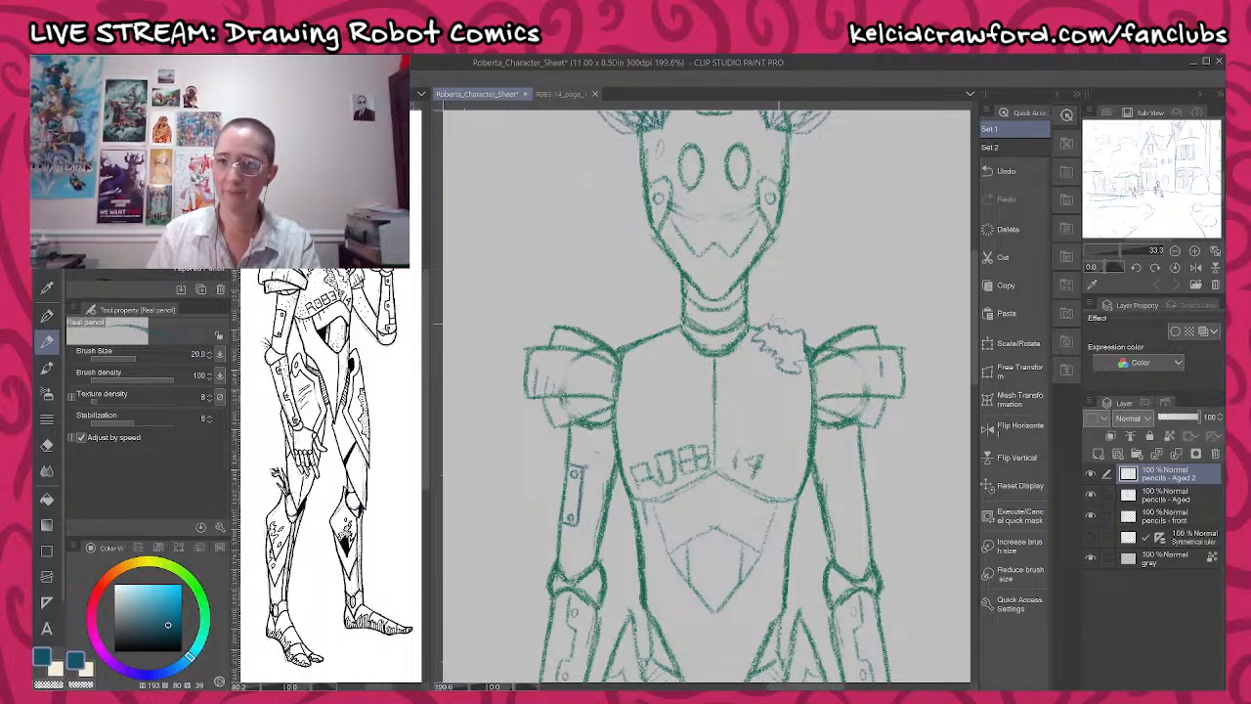
drag(790, 332, 809, 311)
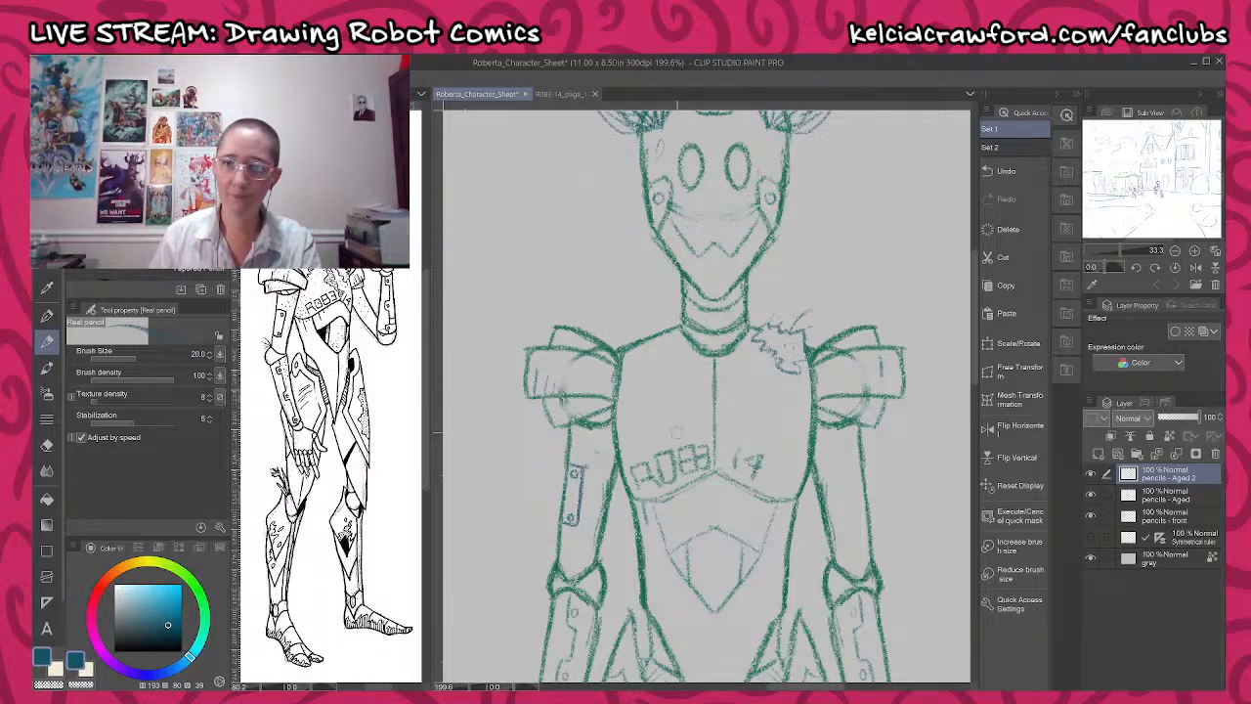
- Add specks above the chest lettering, a hatched crack along the chest's centre line and dark shading in the abdomen panel's left-hand corner
click(636, 435)
click(641, 424)
click(654, 427)
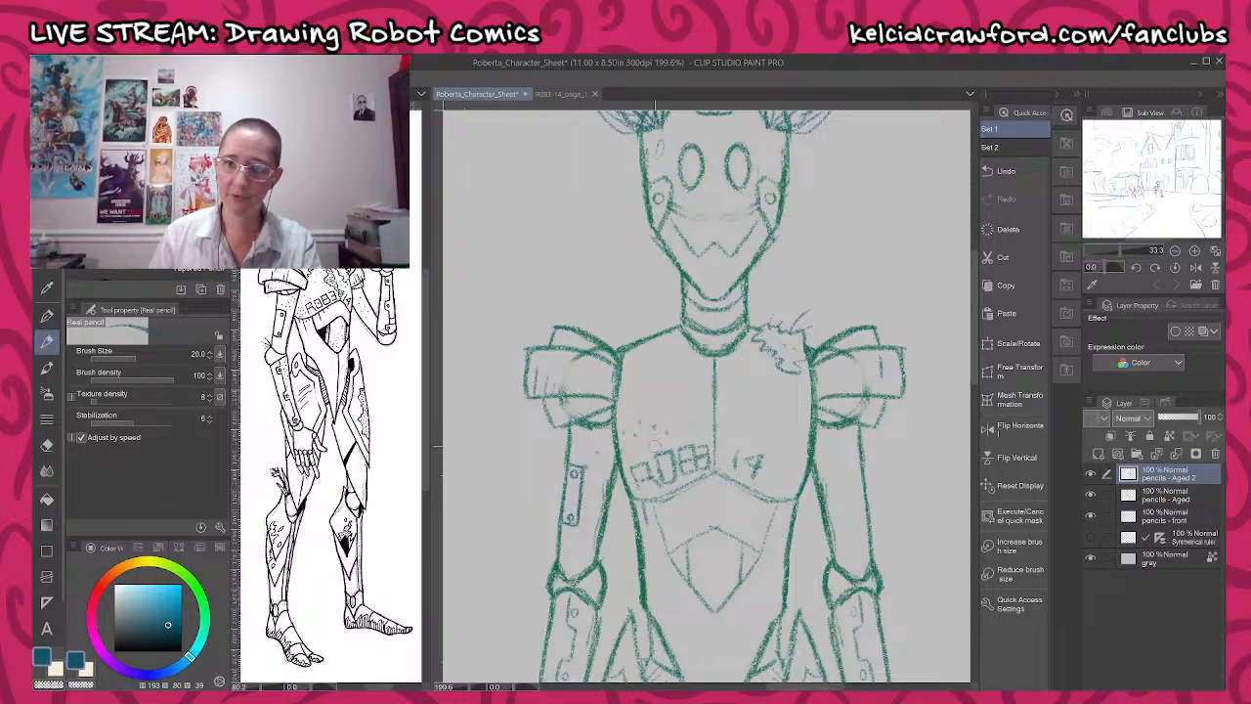
click(666, 431)
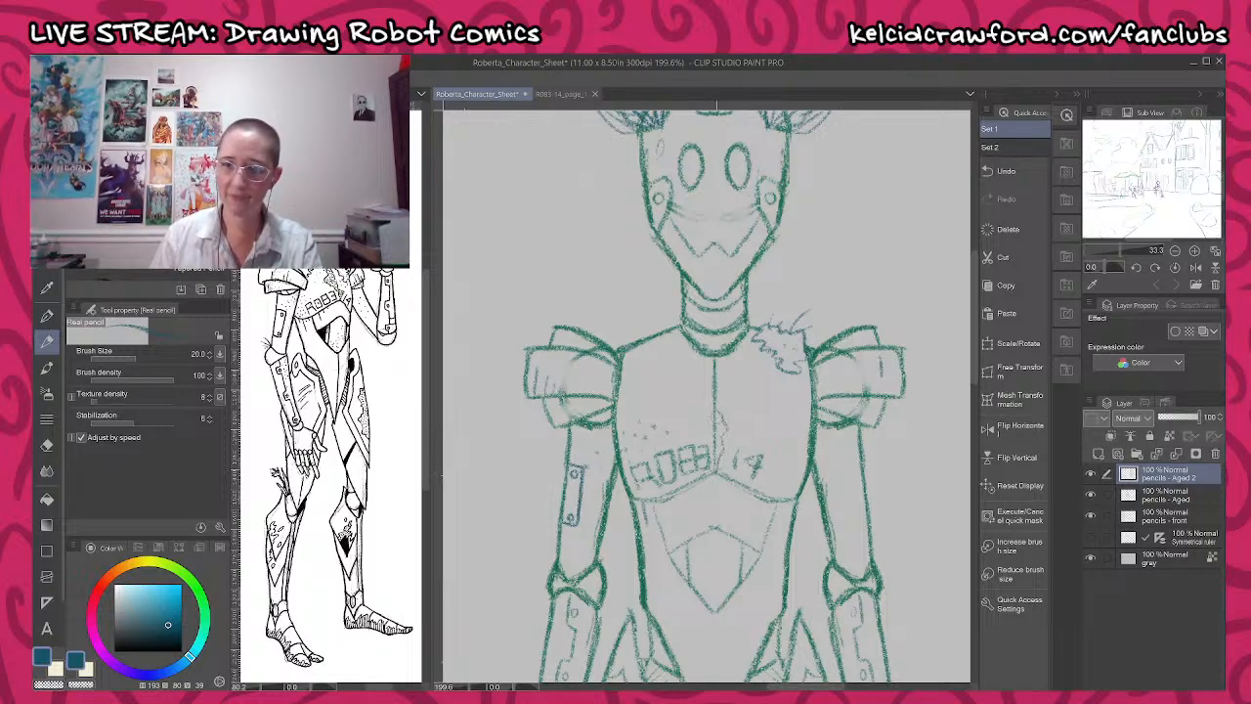
drag(717, 416, 717, 465)
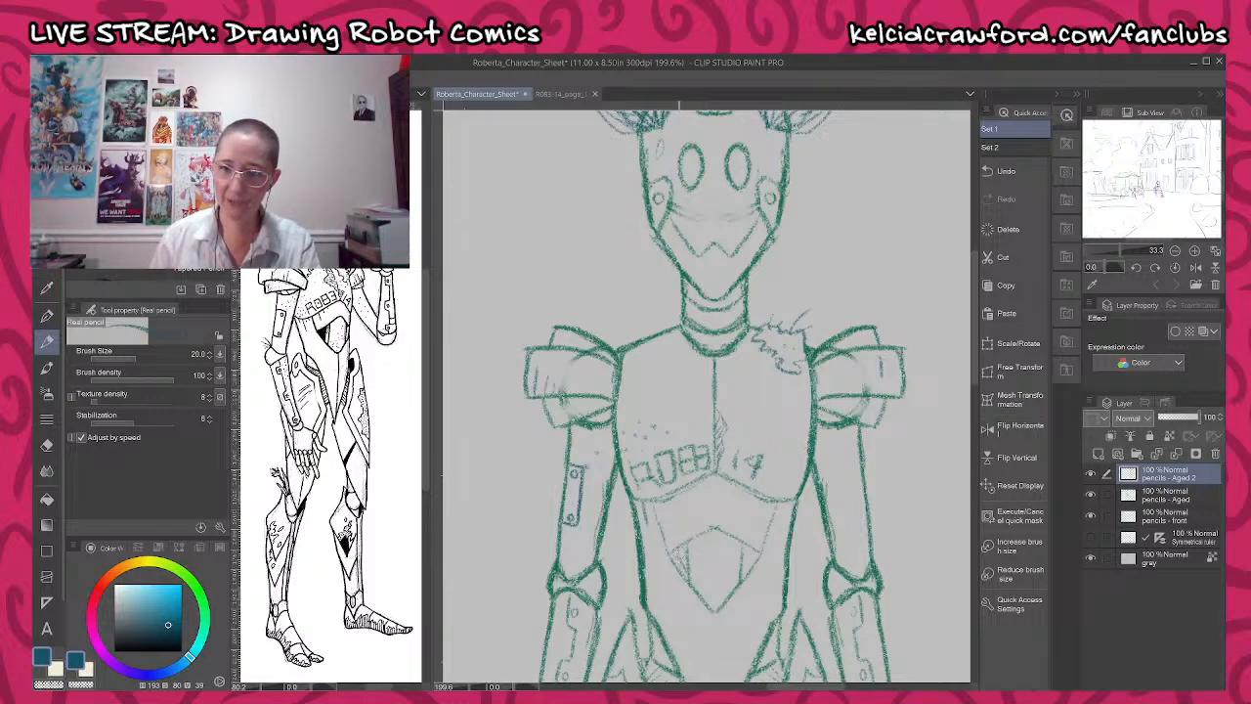
drag(684, 562, 679, 549)
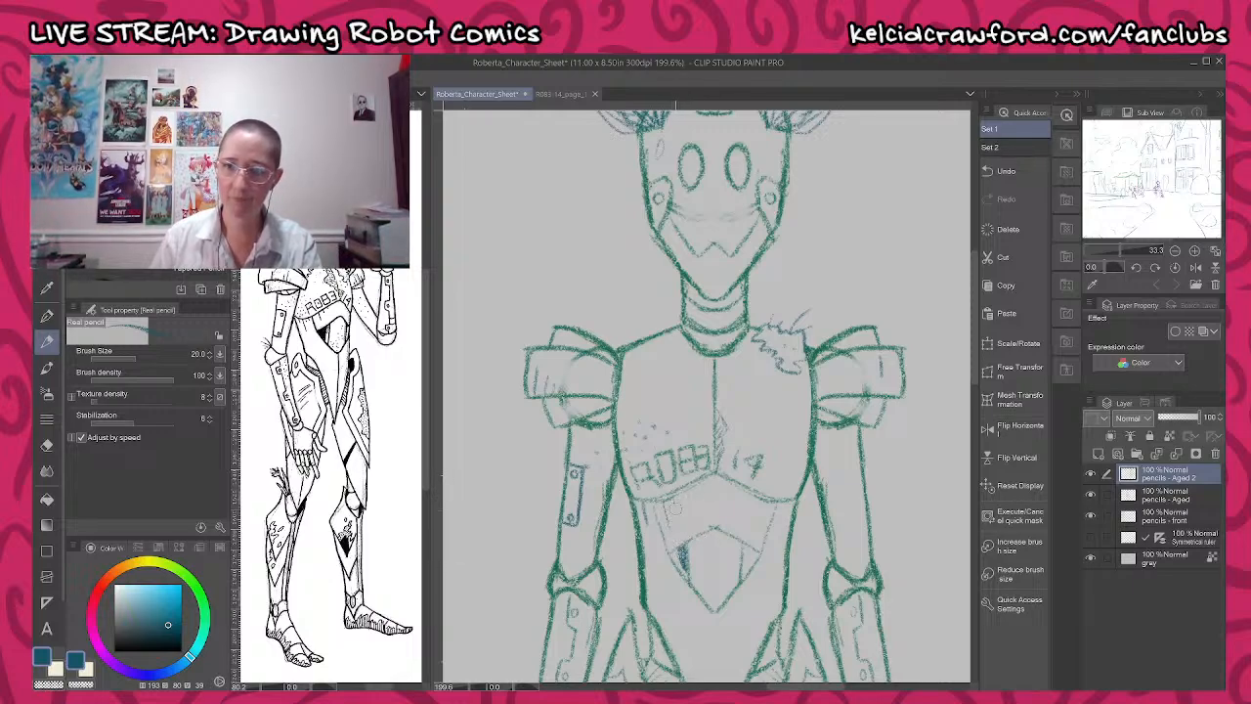
- Scatter small wear specks over both upper arms of the second aged figure
scroll(787, 422, down, 2)
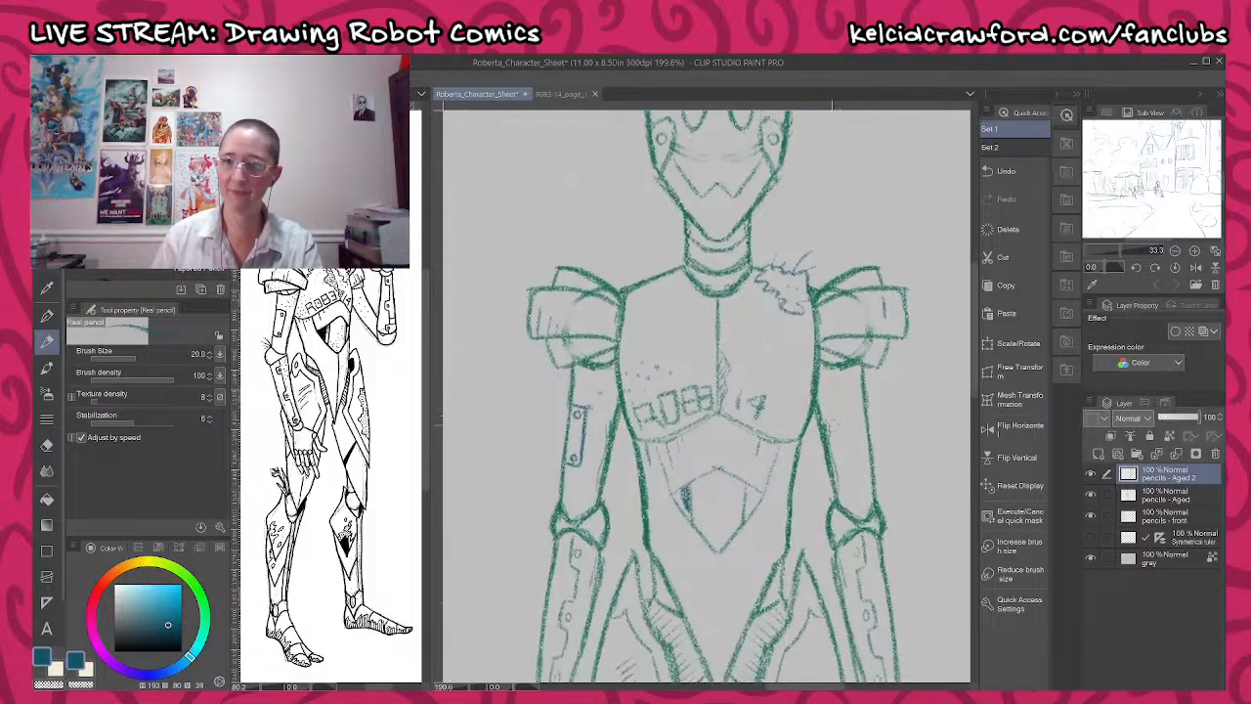
click(841, 402)
click(853, 417)
click(839, 447)
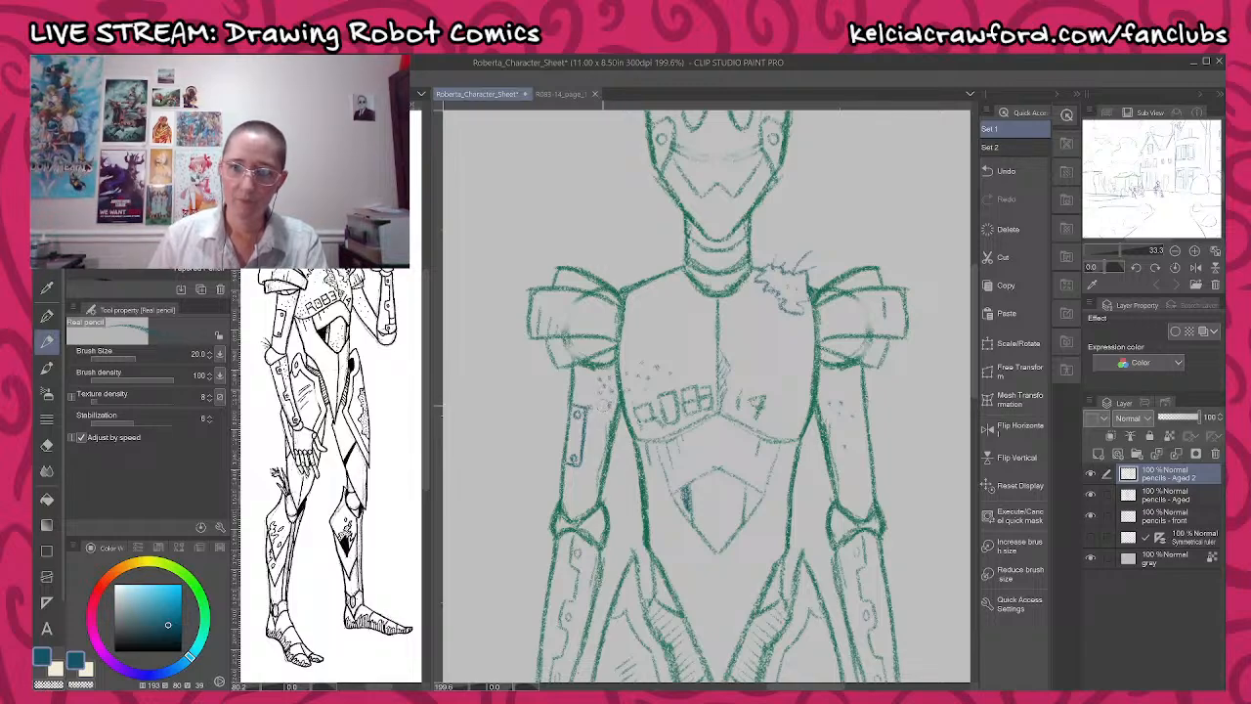
- Sketch a pointed leaf and a small round-tipped sprout growing out of the second aged figure's left-hand knee joint
drag(651, 544, 686, 467)
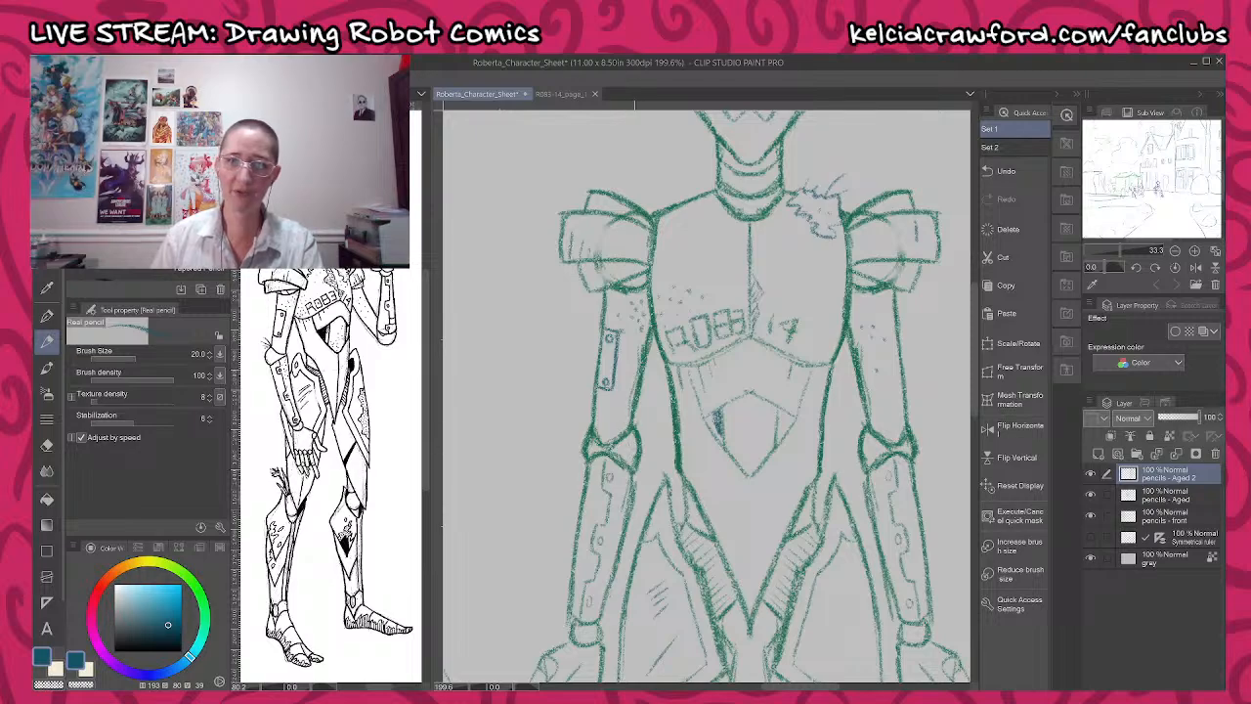
drag(788, 509, 777, 428)
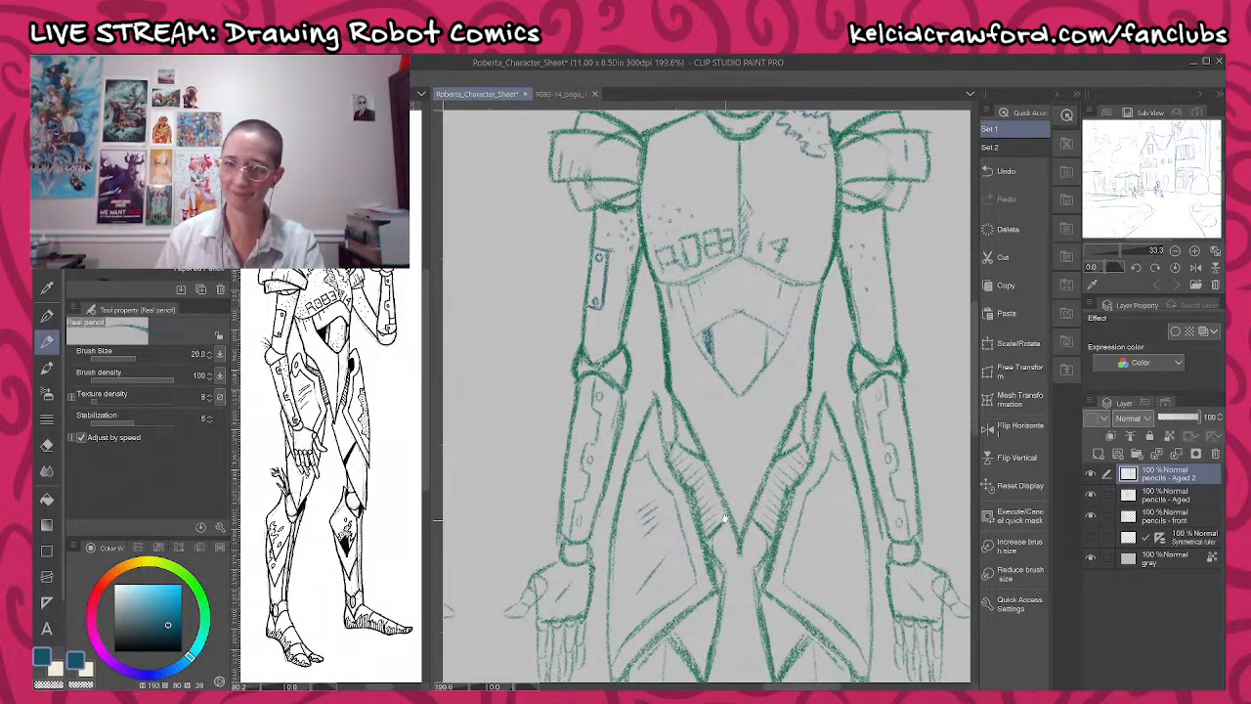
scroll(685, 440, down, 3)
scroll(645, 598, down, 5)
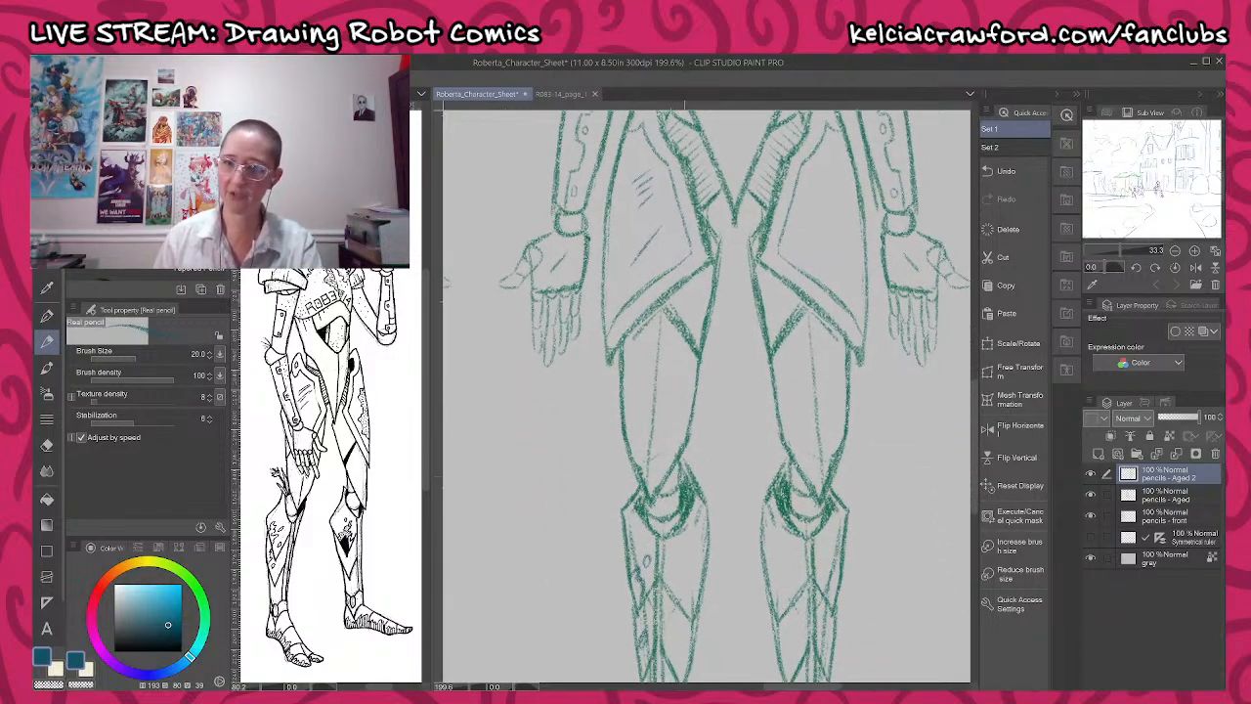
drag(710, 416, 697, 443)
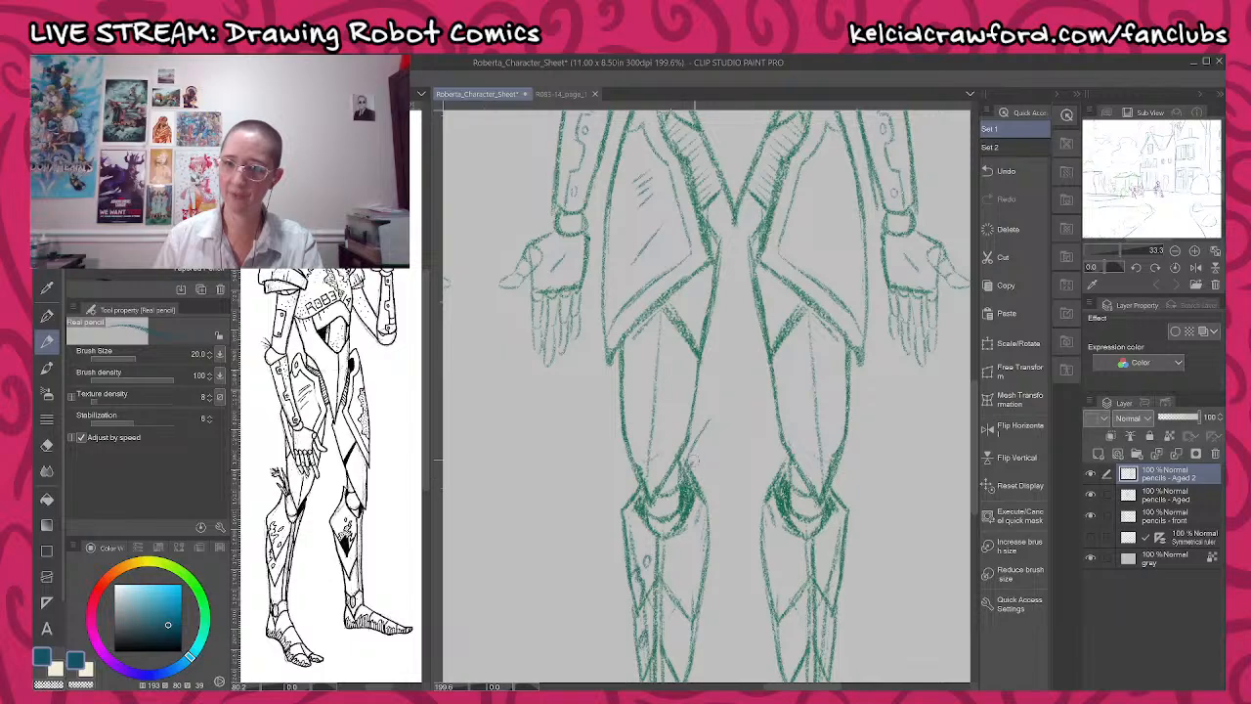
drag(693, 460, 715, 421)
drag(682, 459, 725, 411)
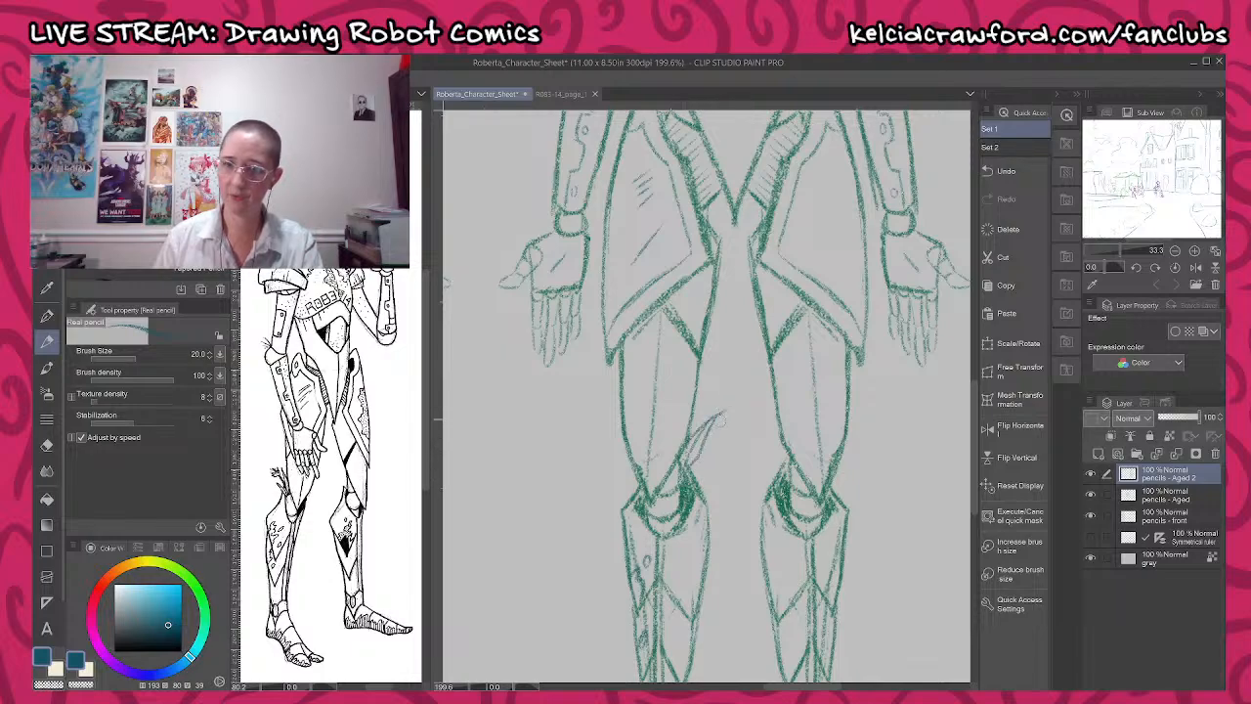
drag(688, 468, 712, 457)
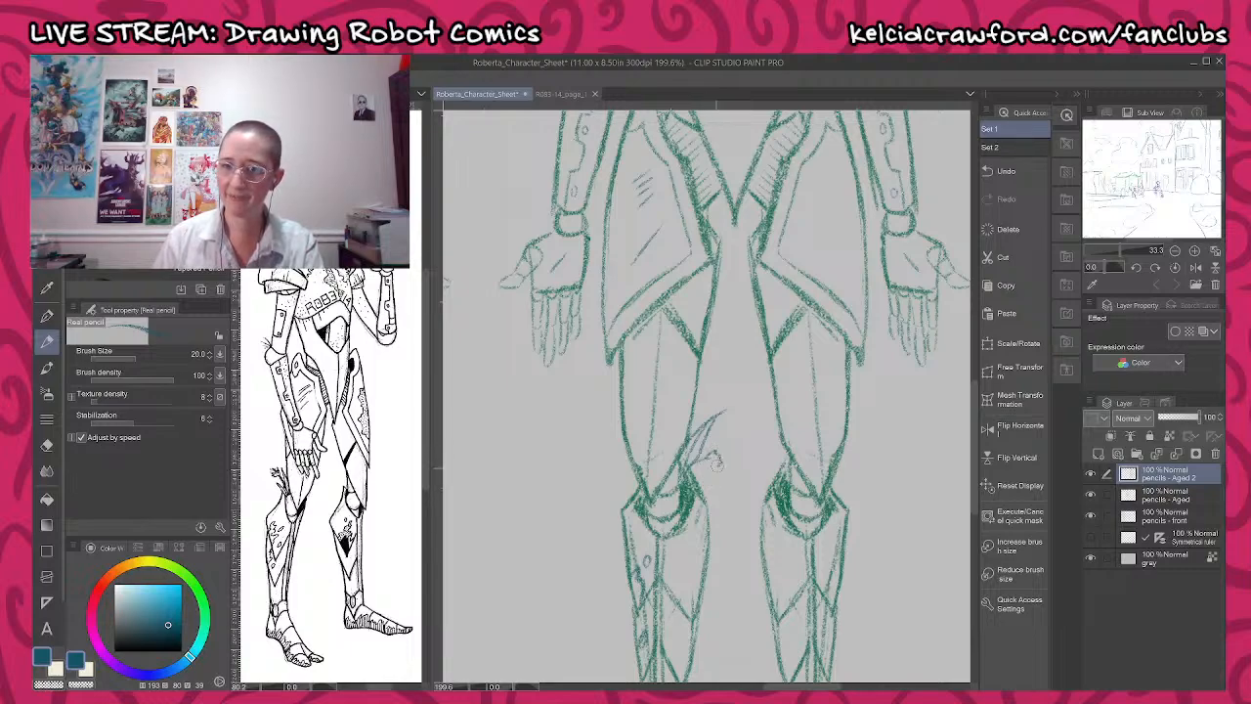
- Sketch a dark, filled-in hole with a chipped outline on the right-hand shin and extend the wear marks down the left-hand shin
scroll(735, 439, down, 3)
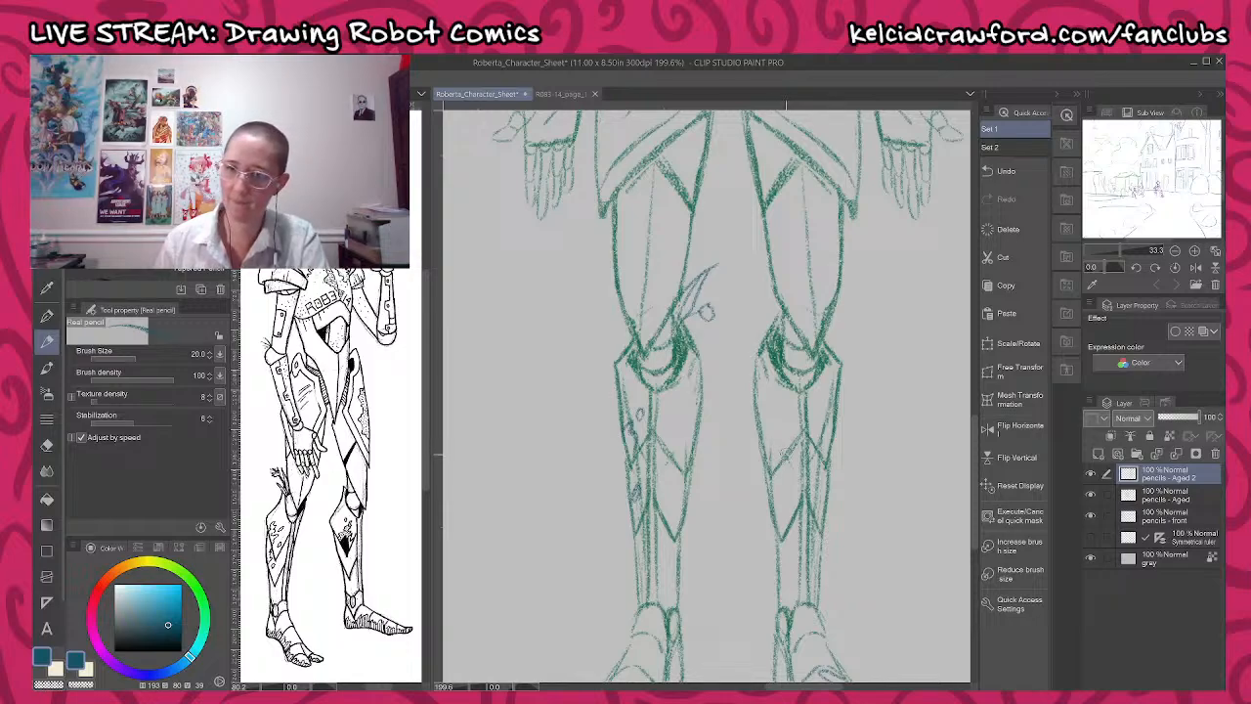
mouse_move(785, 453)
mouse_down()
mouse_move(777, 427)
mouse_move(760, 465)
mouse_move(788, 471)
mouse_up()
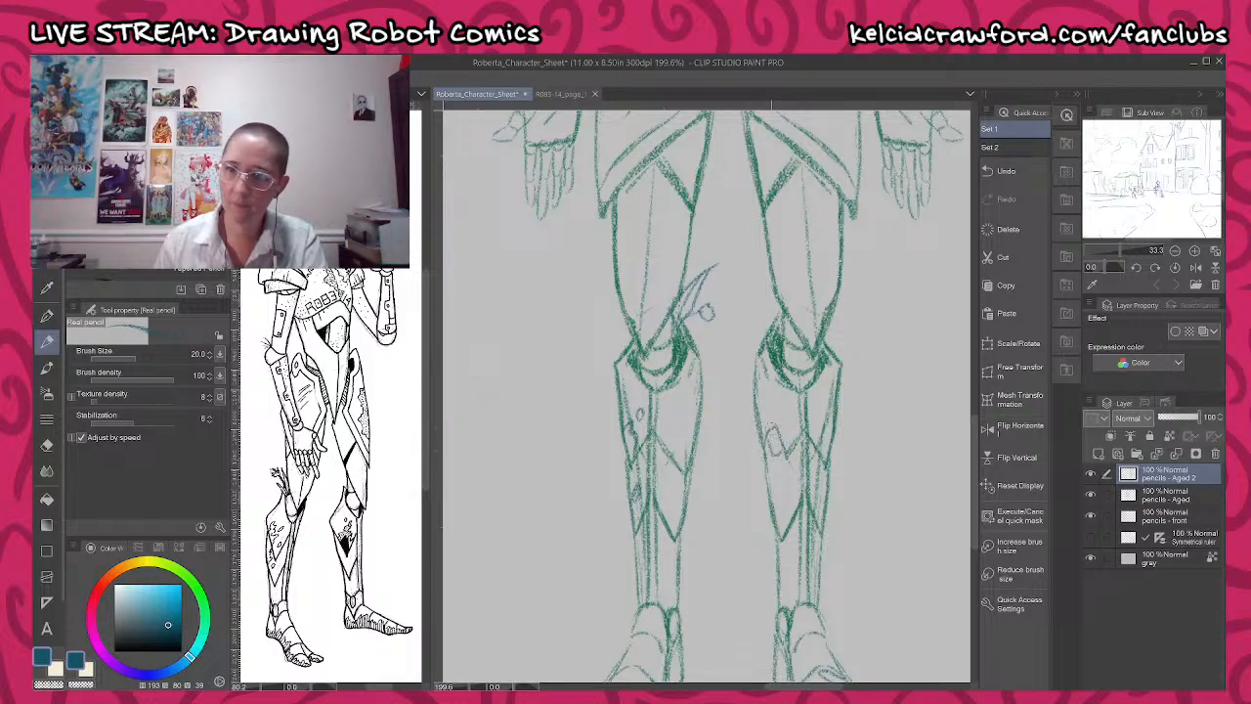
mouse_move(766, 427)
mouse_down()
mouse_move(778, 404)
mouse_move(785, 447)
mouse_move(775, 434)
mouse_up()
scroll(715, 512, down, 3)
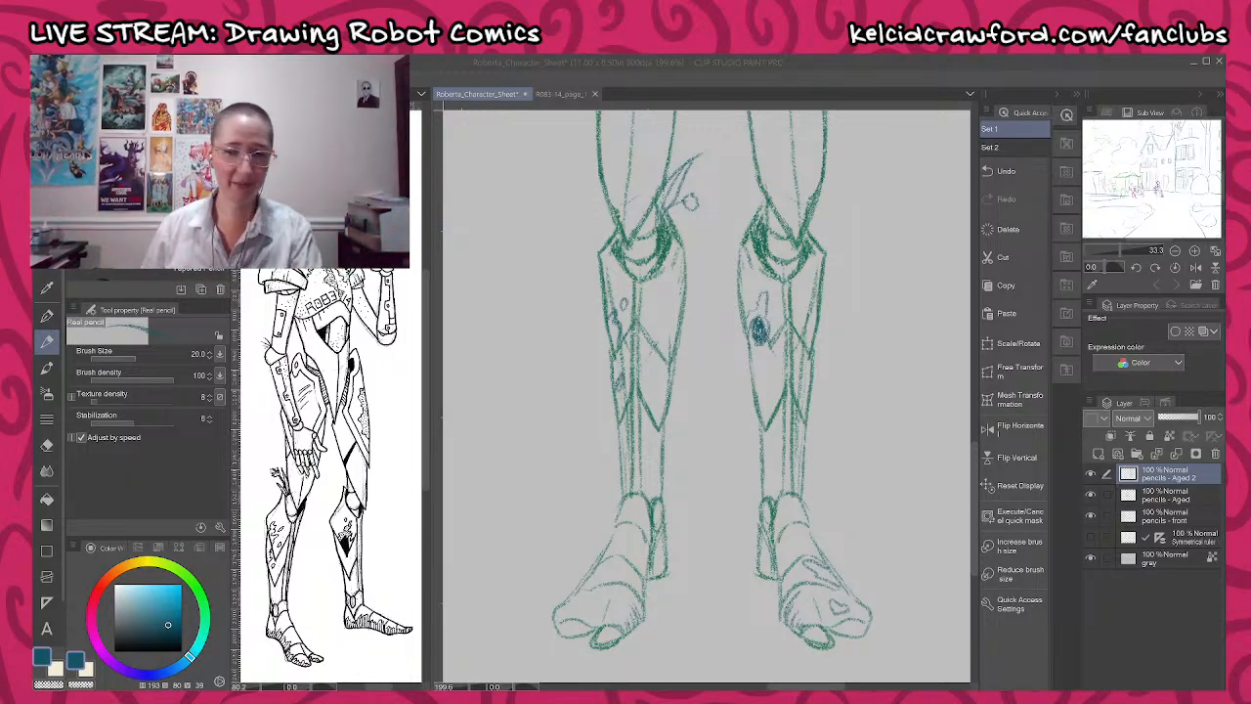
scroll(659, 536, down, 2)
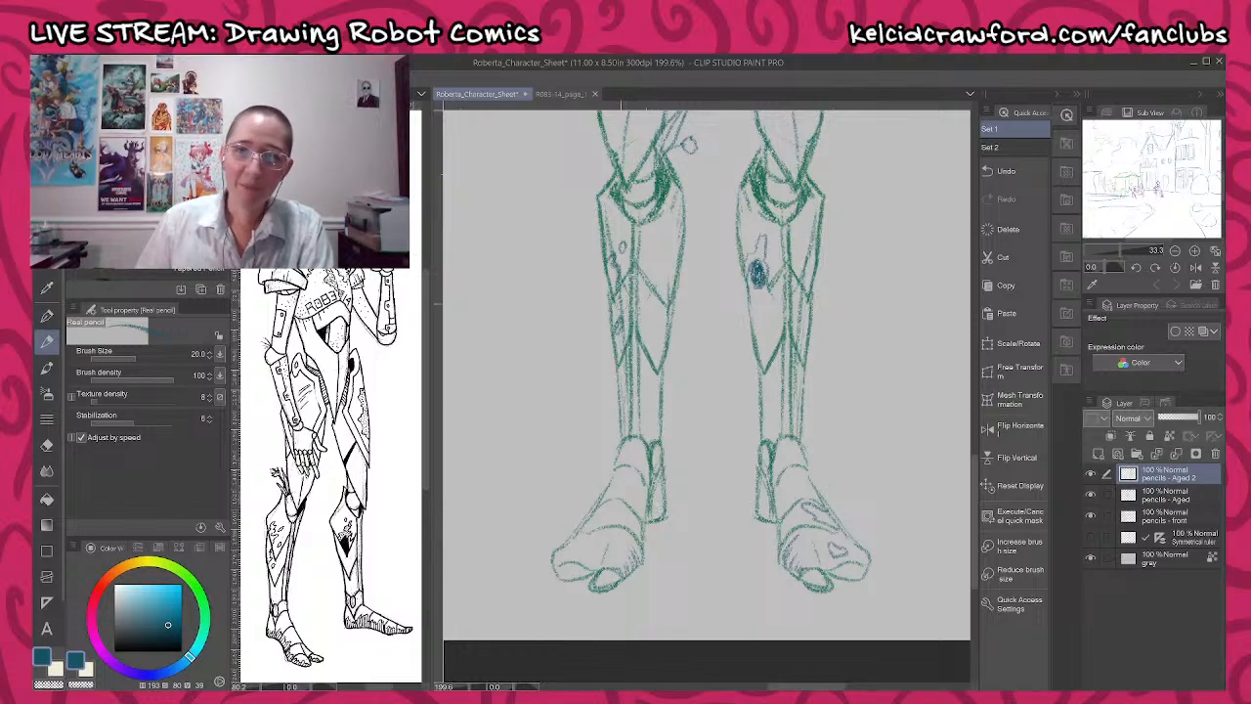
drag(613, 291, 621, 340)
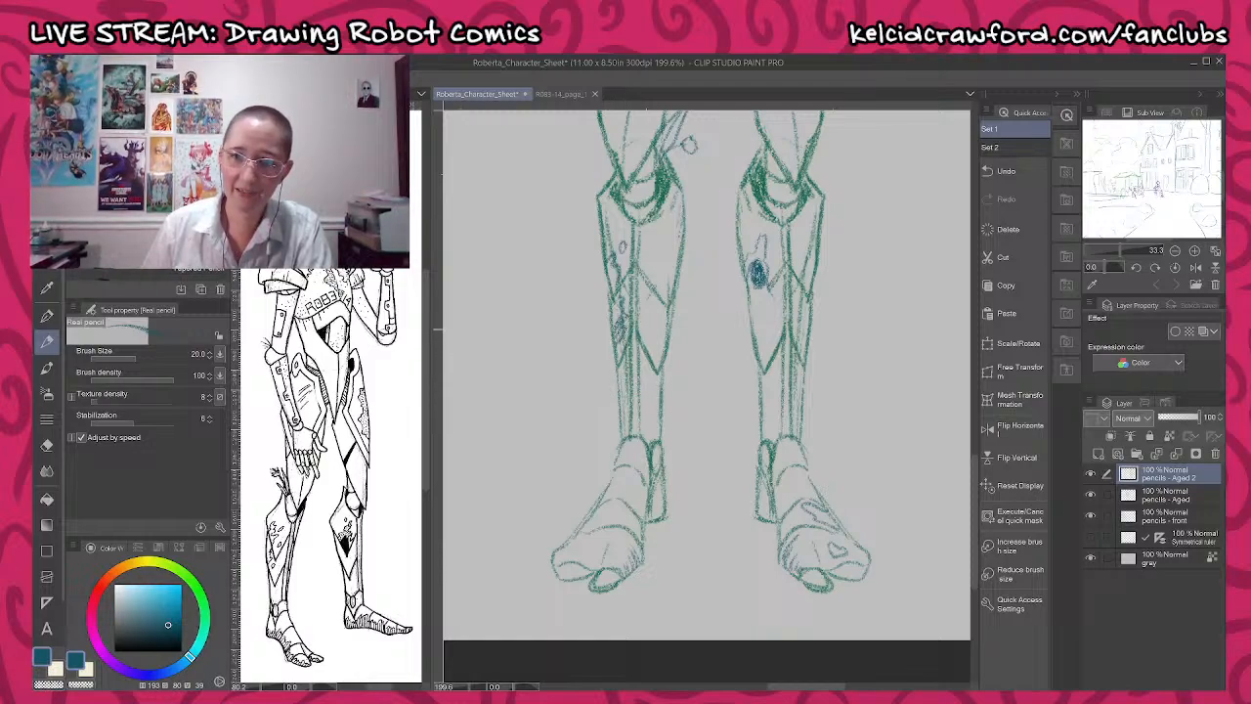
- Add short hatching strokes to the insteps and heels of both feet of the second aged figure
drag(629, 496, 642, 510)
drag(635, 486, 648, 500)
drag(640, 482, 639, 546)
drag(773, 483, 793, 536)
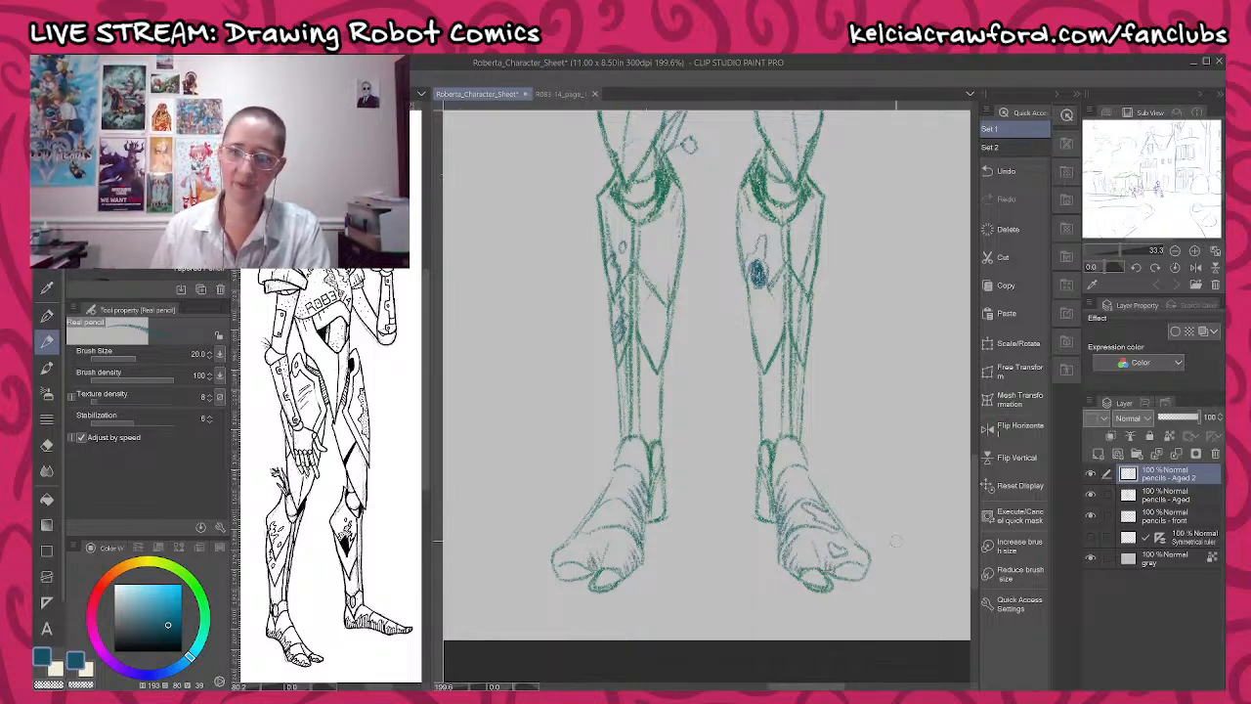
drag(873, 457, 876, 506)
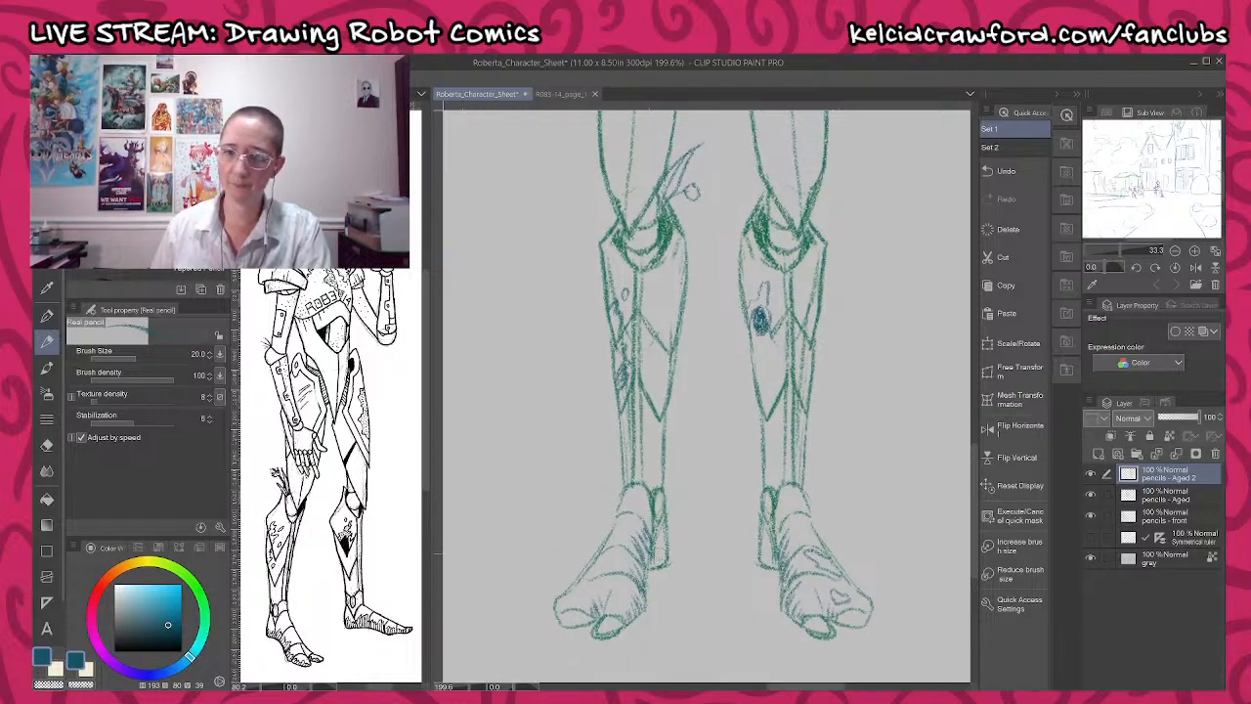
mouse_move(664, 534)
mouse_down()
mouse_move(671, 560)
mouse_move(656, 568)
mouse_up()
drag(765, 544, 762, 565)
- Sketch a small shaded diamond-shaped chip on the left-hand side of the second aged figure's upper chest
scroll(887, 365, down, 5)
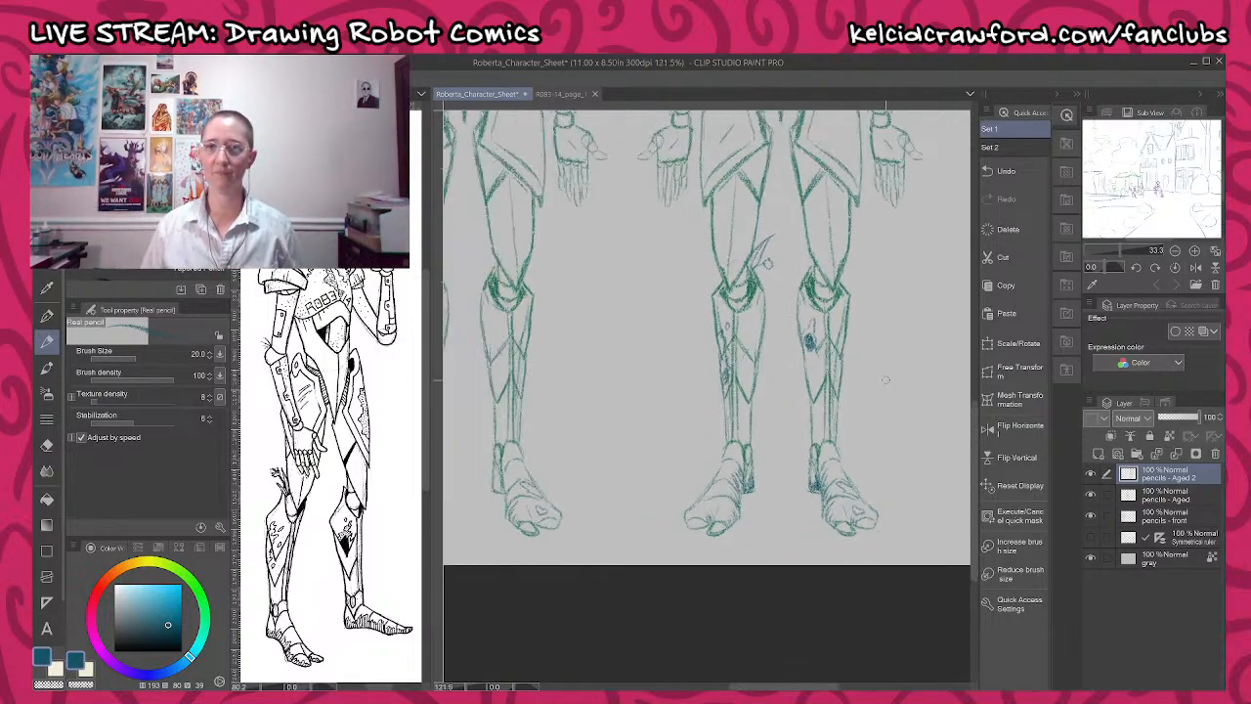
drag(915, 323, 834, 513)
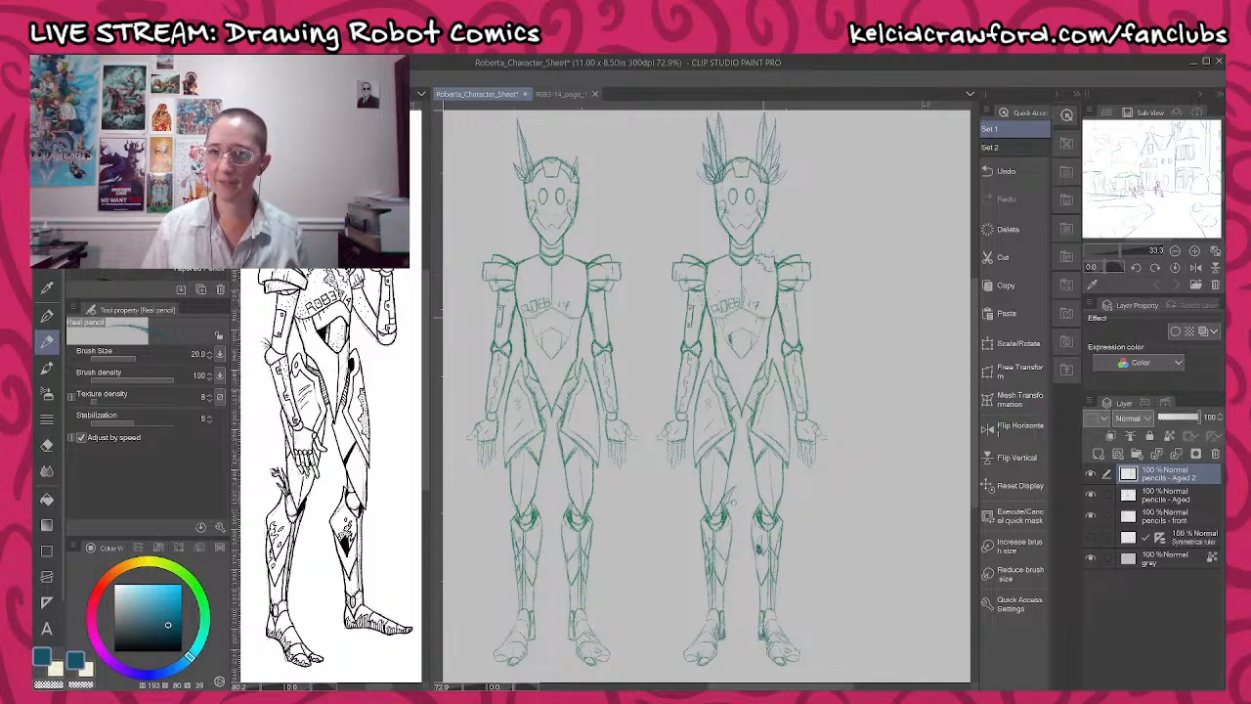
scroll(759, 326, up, 2)
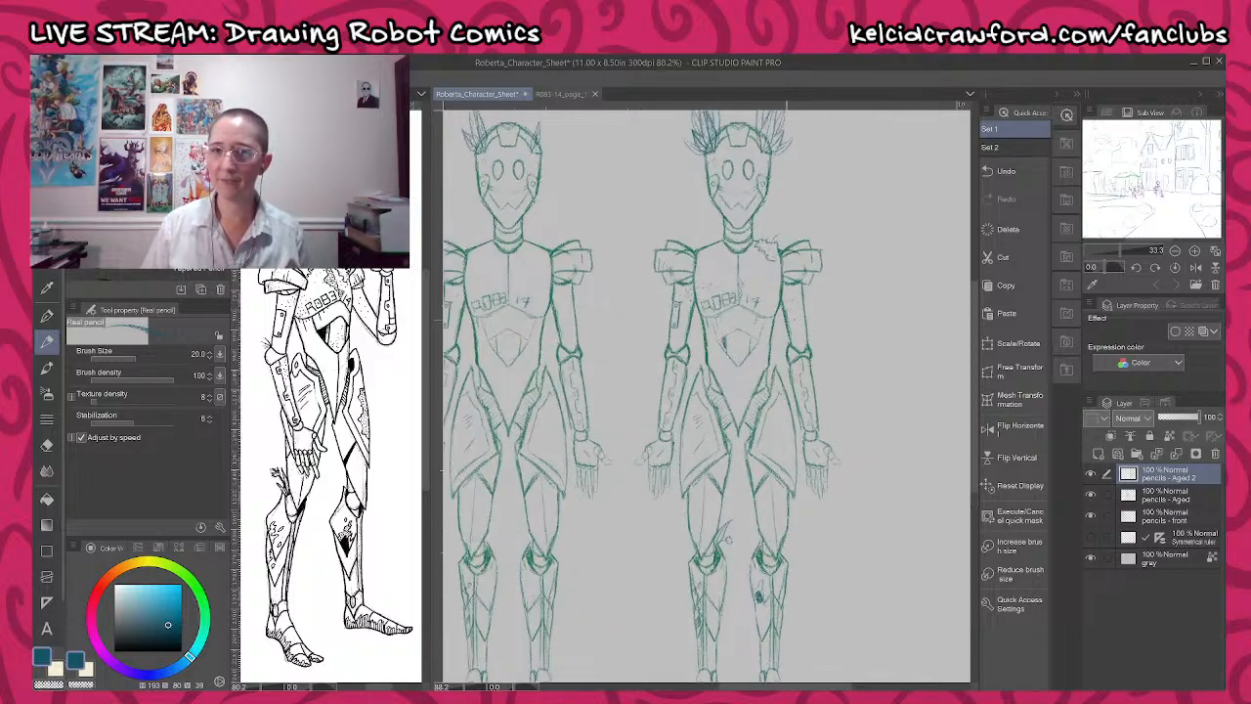
scroll(814, 311, down, 2)
scroll(733, 254, up, 12)
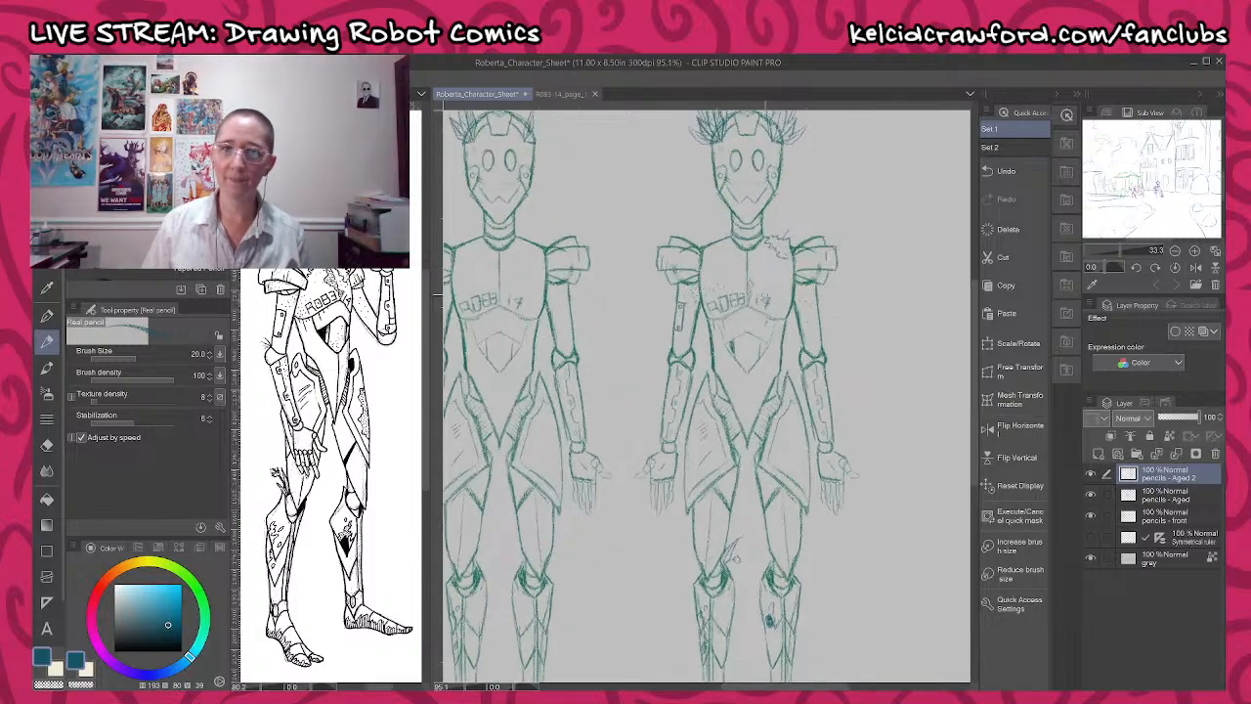
mouse_move(730, 247)
mouse_down()
mouse_move(739, 262)
mouse_move(734, 242)
mouse_move(725, 257)
mouse_up()
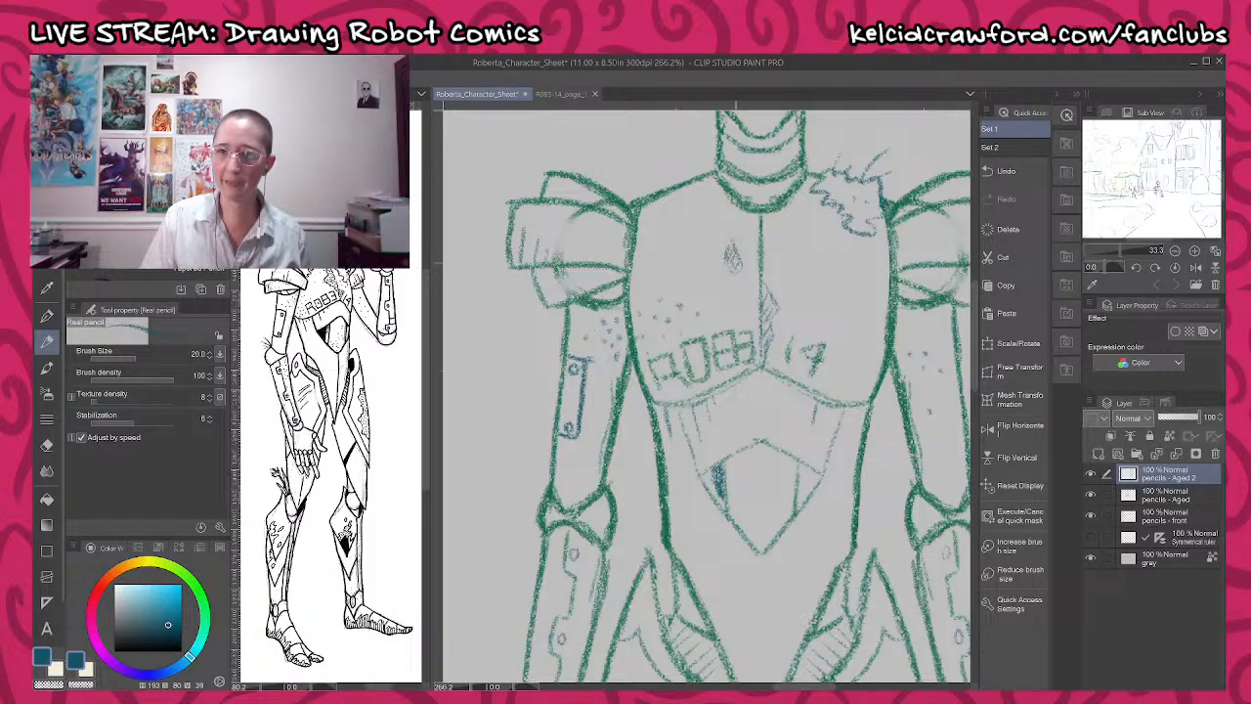
- Sketch a small shaded, jagged damage patch on the outer edge of the second aged figure's right-hand hip plate
scroll(733, 264, down, 12)
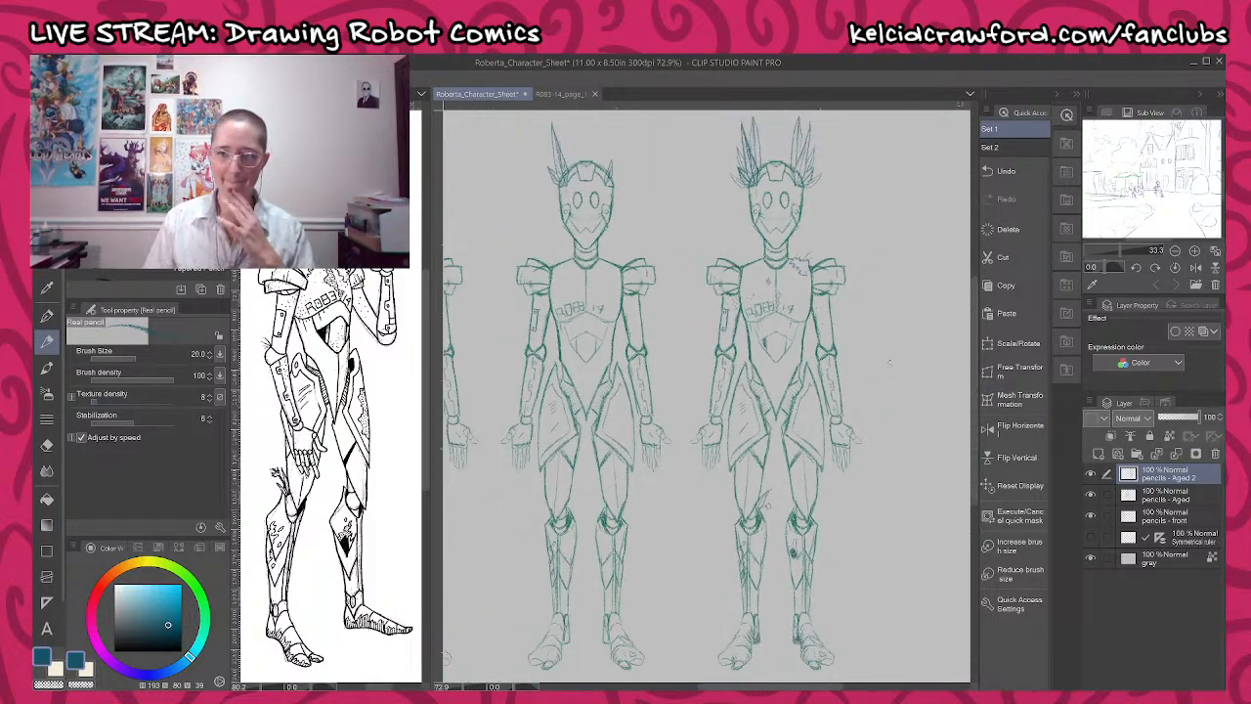
scroll(823, 410, up, 4)
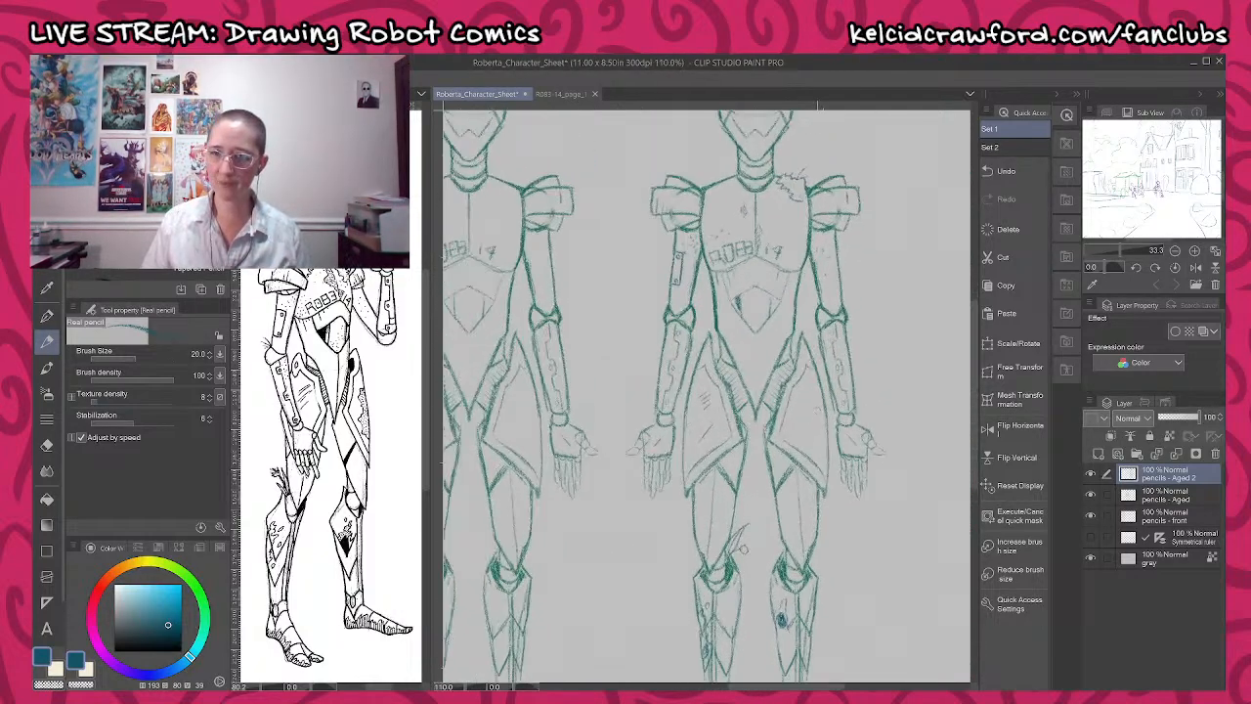
scroll(818, 448, up, 5)
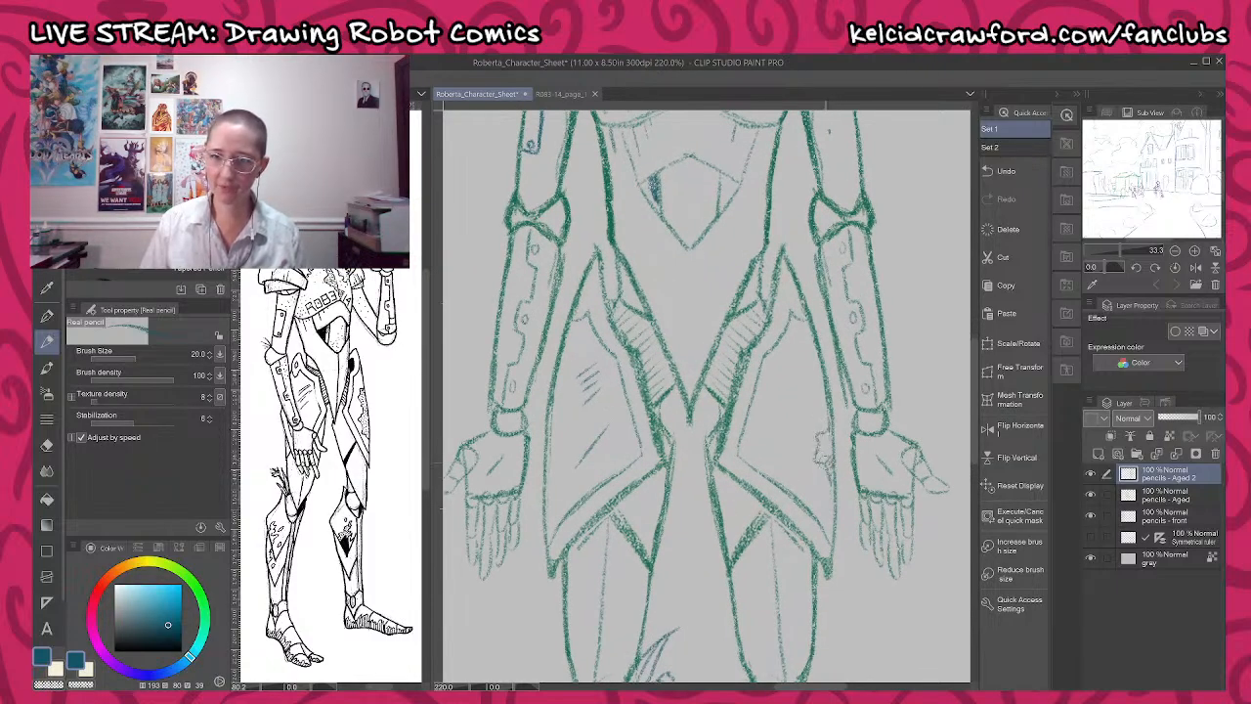
scroll(825, 455, down, 1)
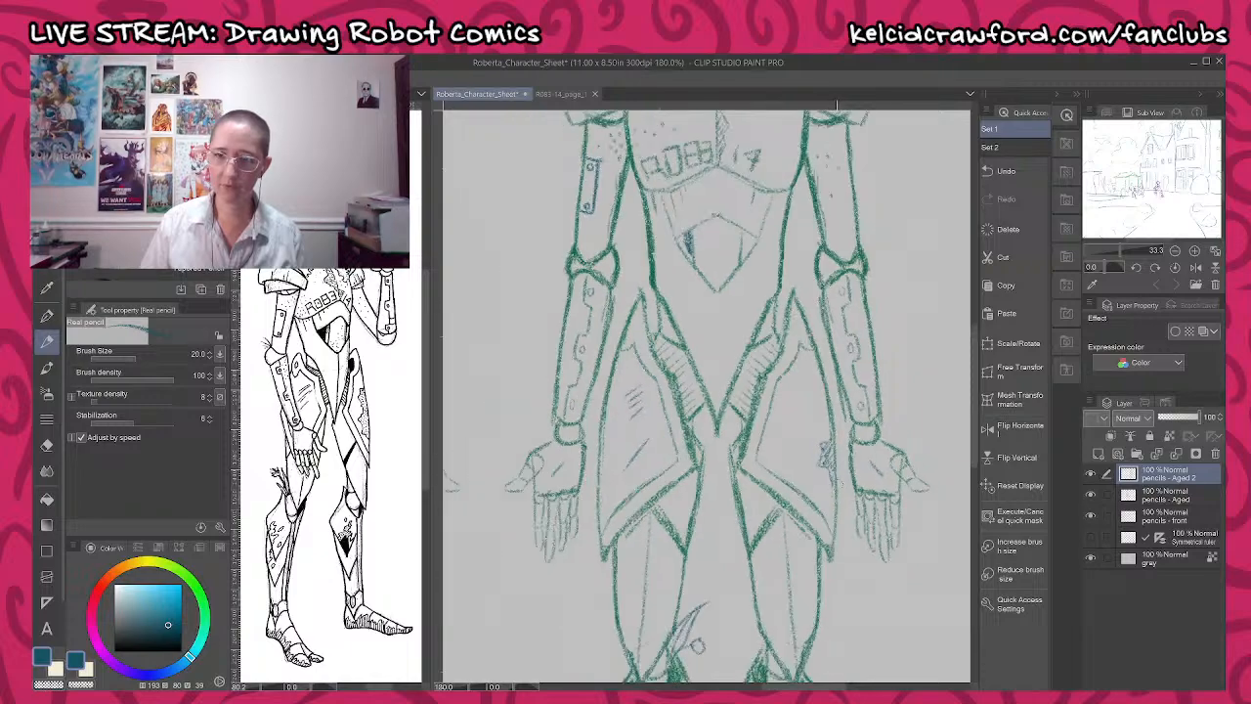
scroll(823, 450, down, 3)
scroll(823, 450, up, 2)
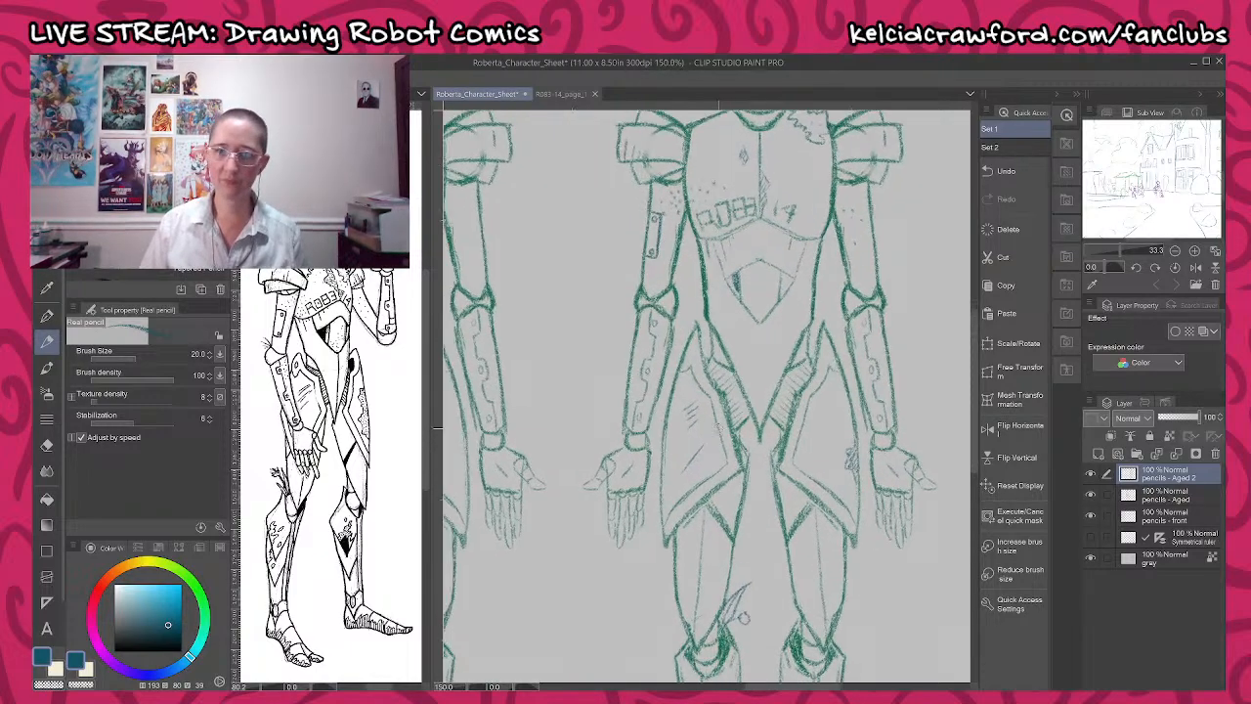
- Add short diagonal scratch marks to the left-hand hip plate of the second aged figure
scroll(718, 416, up, 2)
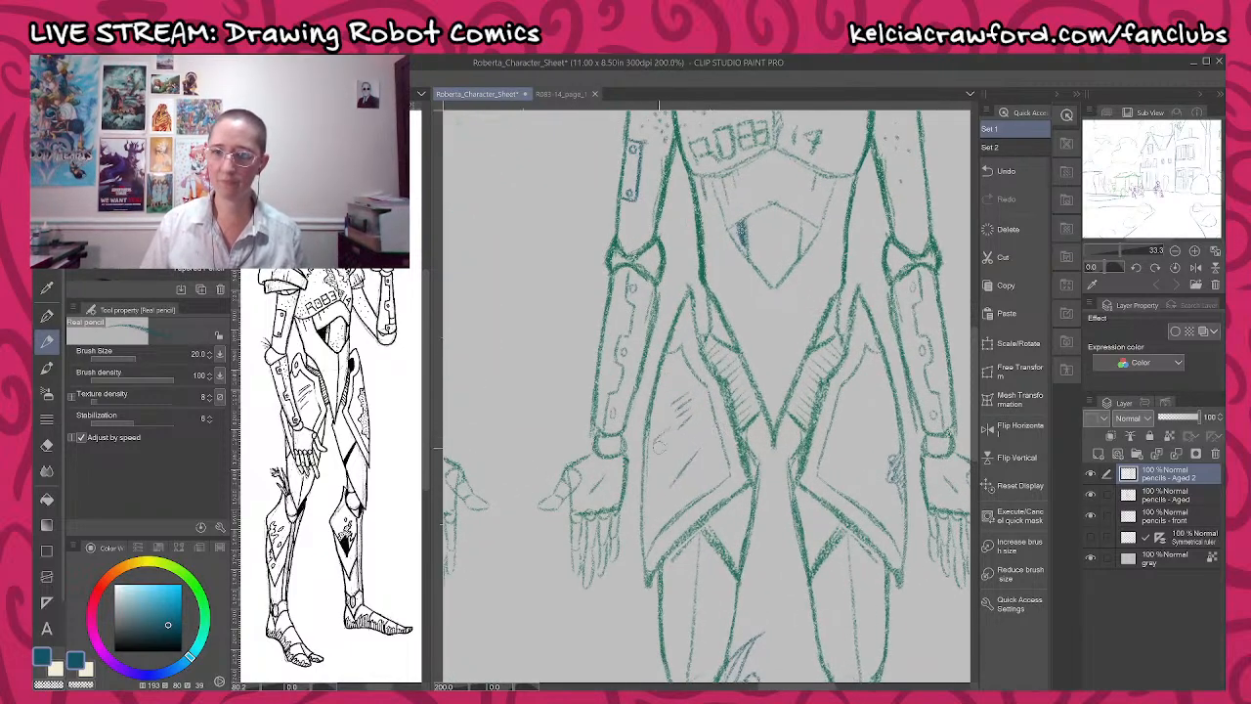
drag(686, 406, 658, 428)
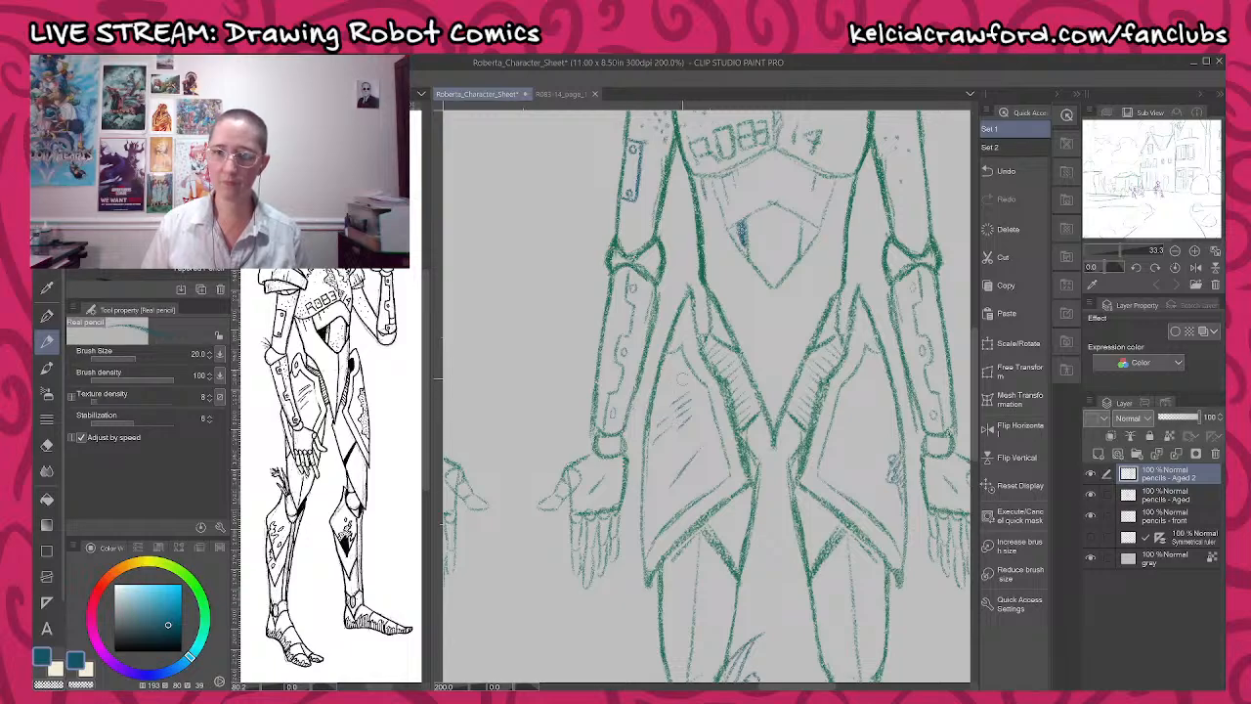
- Move the pencils - front, pencils - Aged and pencils - Aged 2 layers together slightly toward the page's left edge
scroll(694, 456, down, 3)
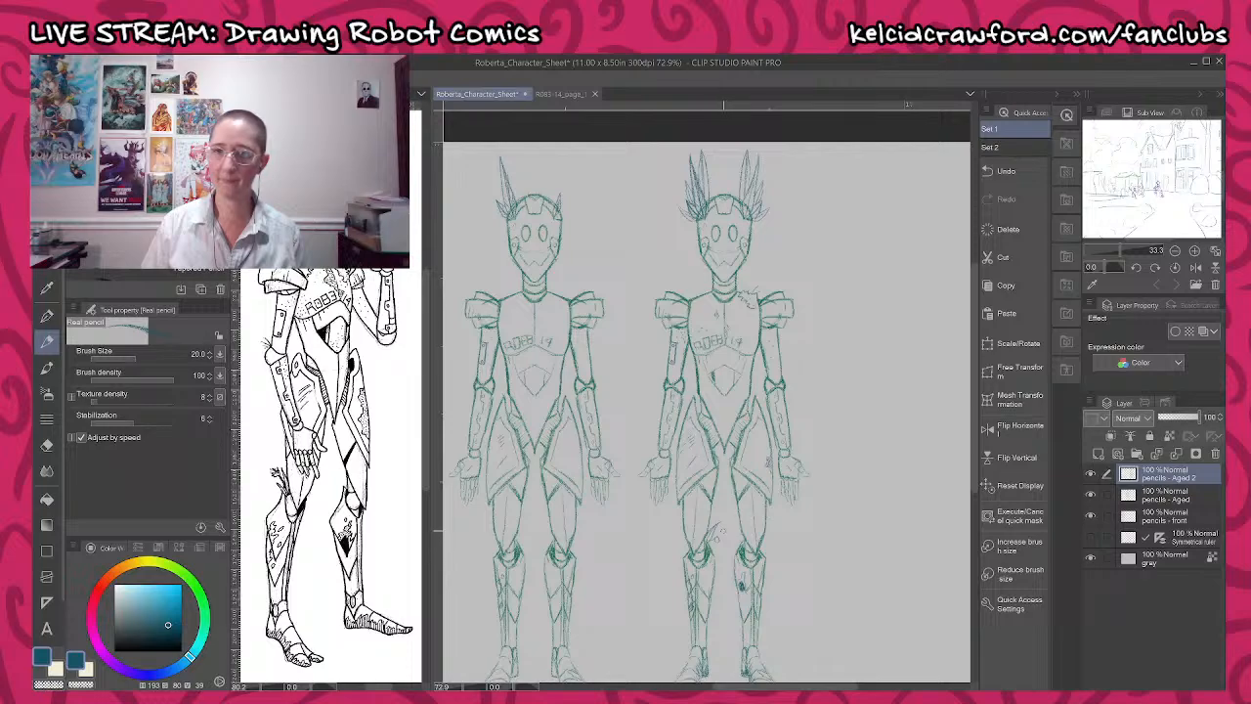
drag(843, 555, 807, 513)
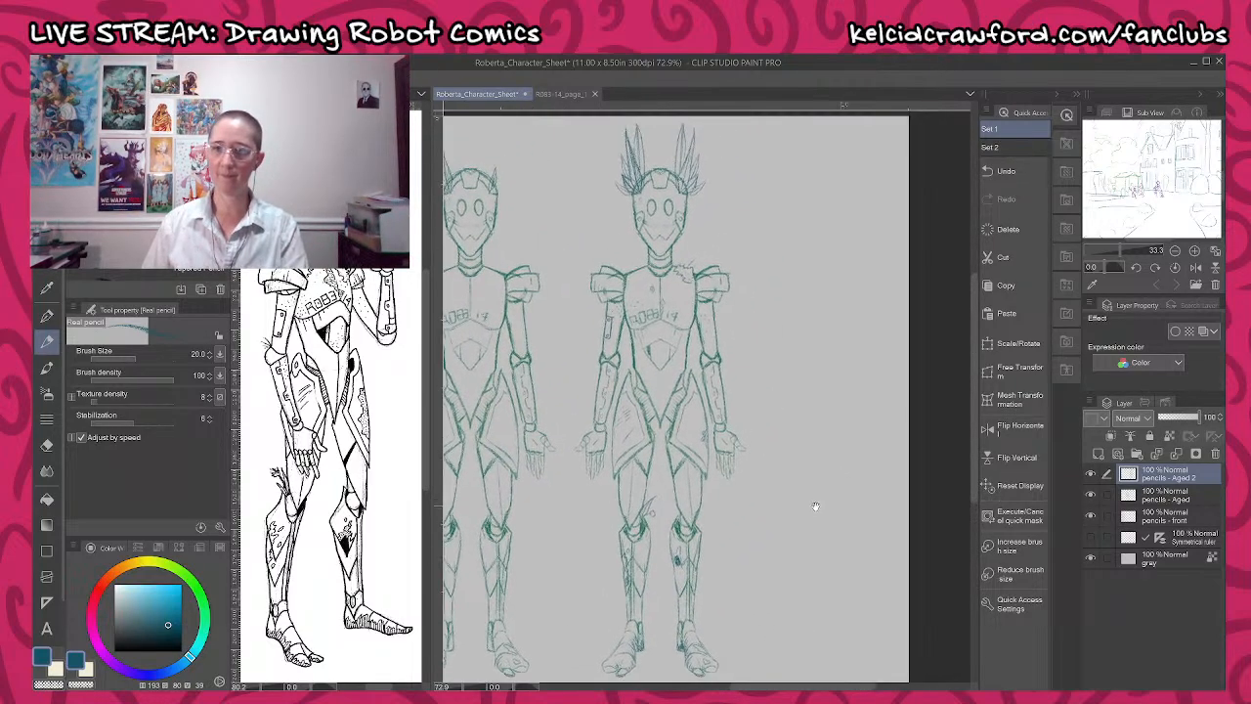
scroll(821, 509, down, 2)
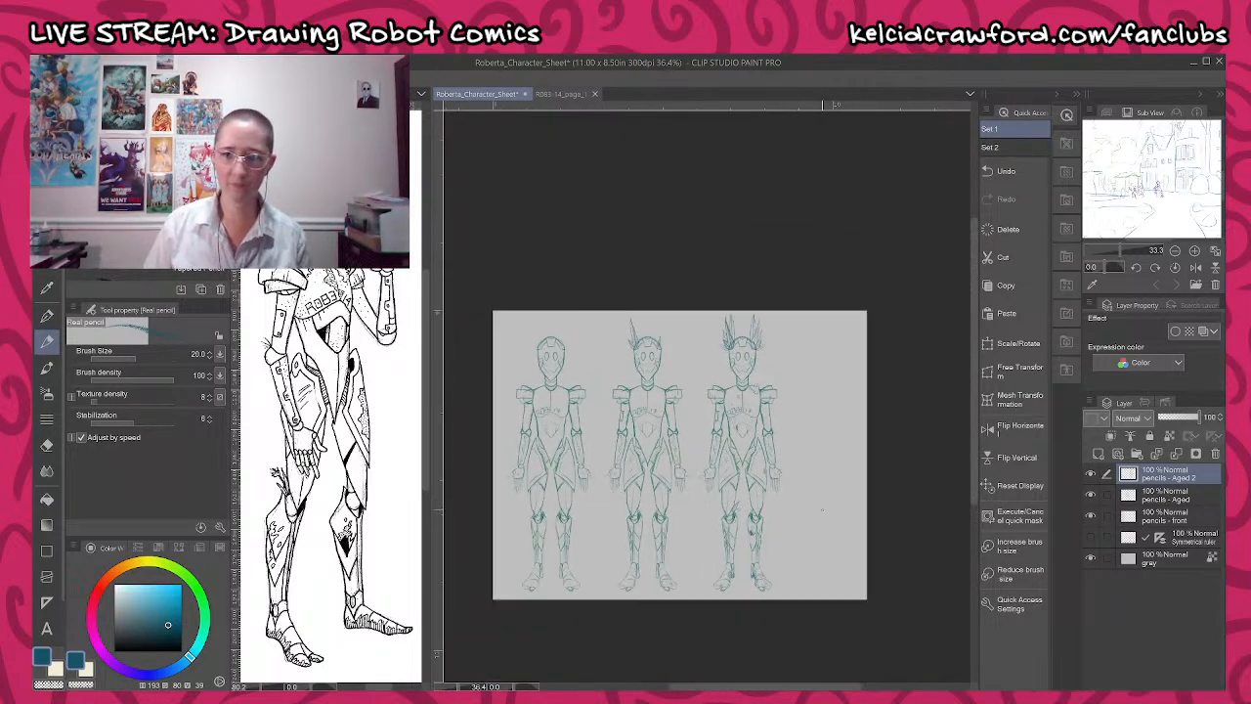
shift+click(1183, 518)
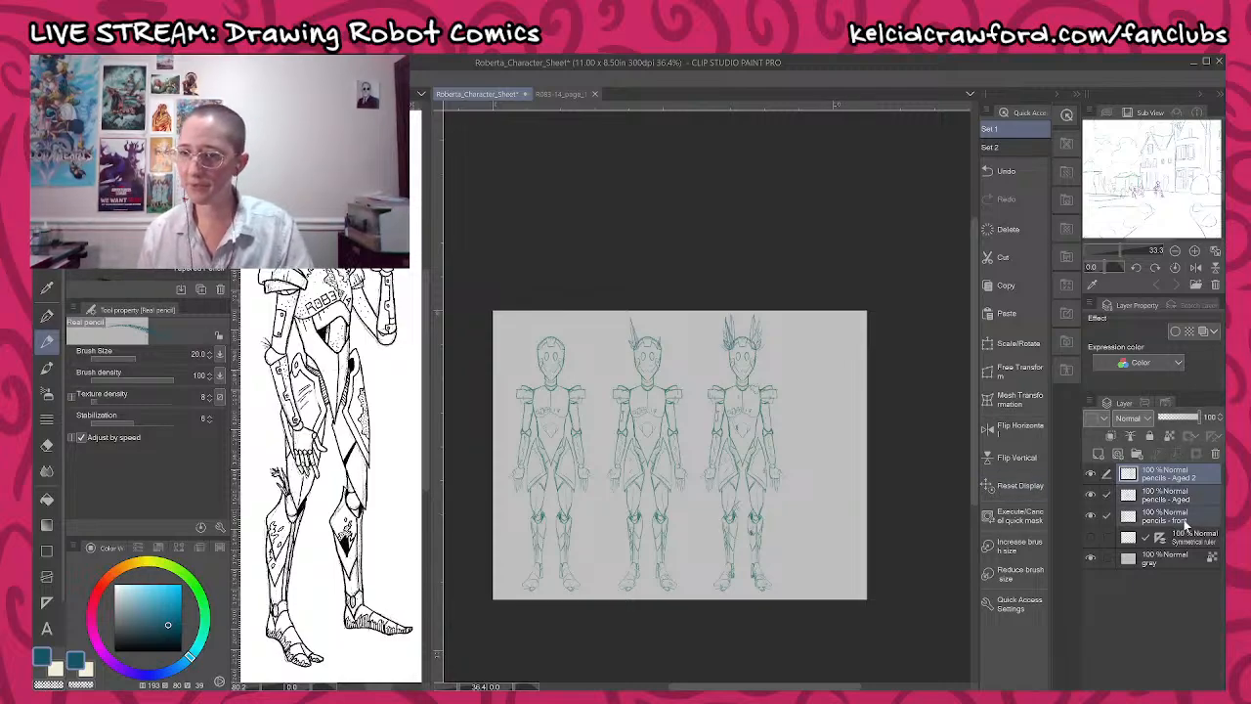
key(k)
drag(643, 493, 635, 494)
- Duplicate the pencils - Aged 2 layer and place the copy as a fourth figure in the empty space beside the original
click(1168, 476)
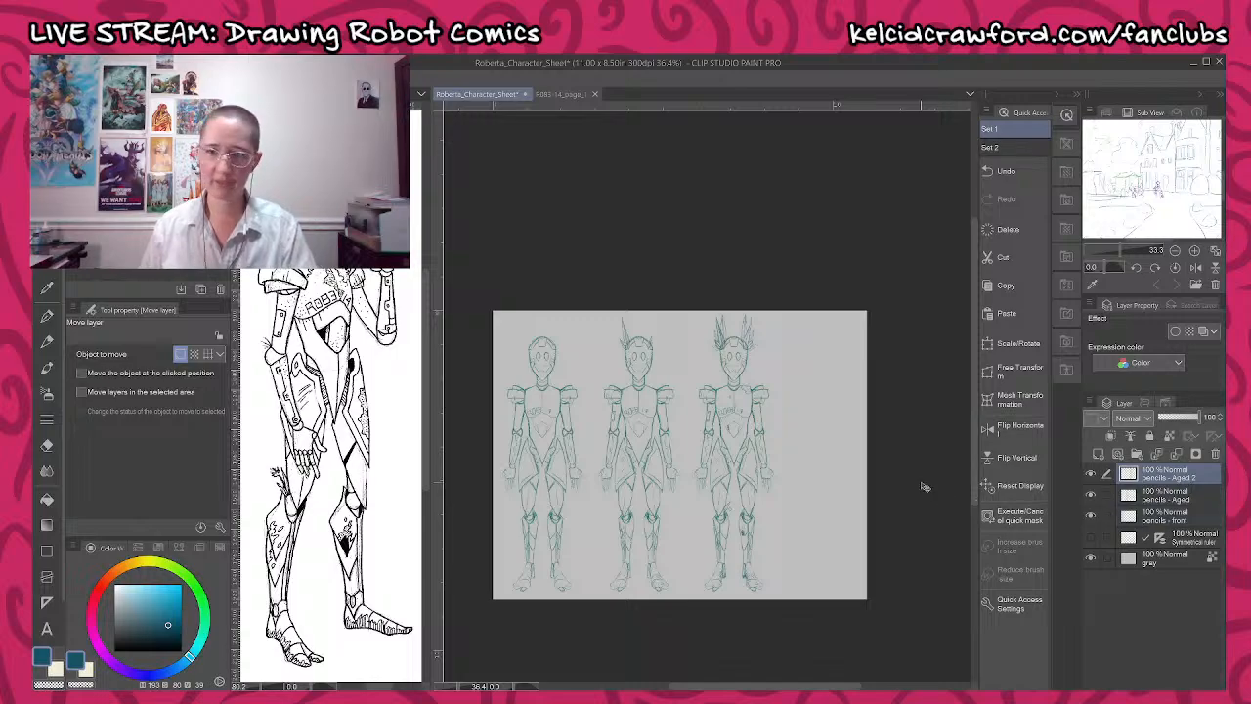
key(ctrl+c)
key(ctrl+v)
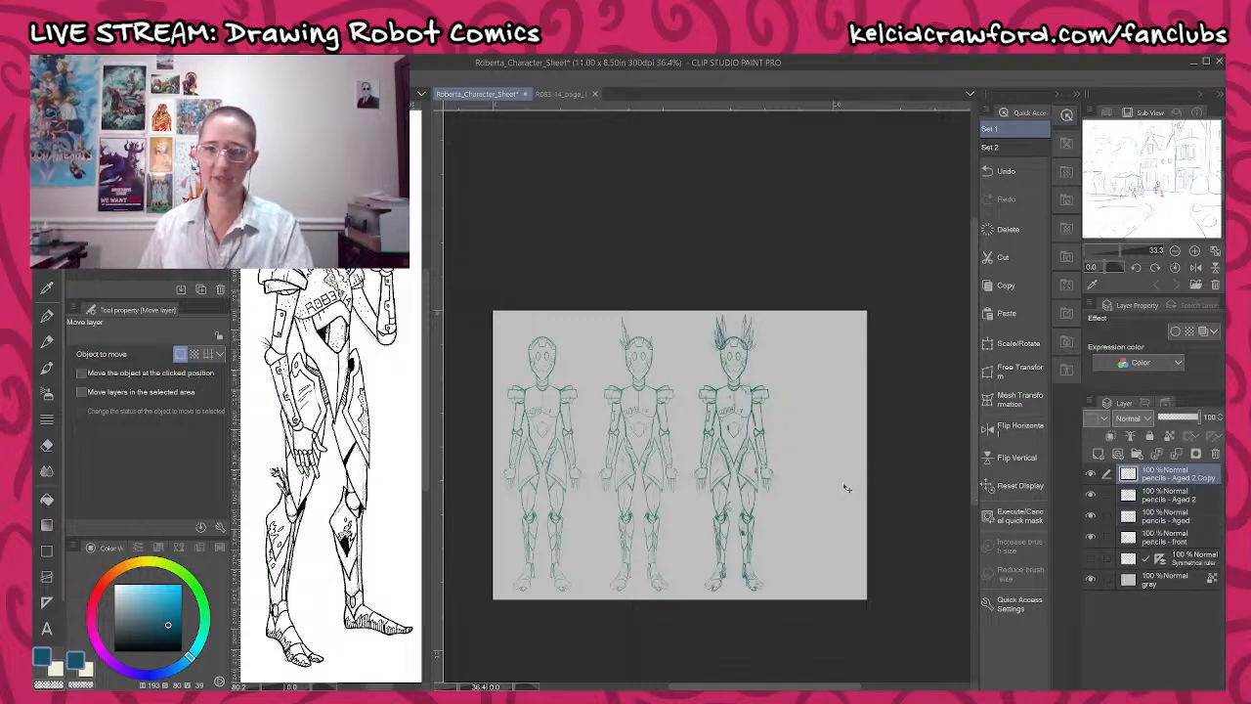
drag(749, 517, 841, 513)
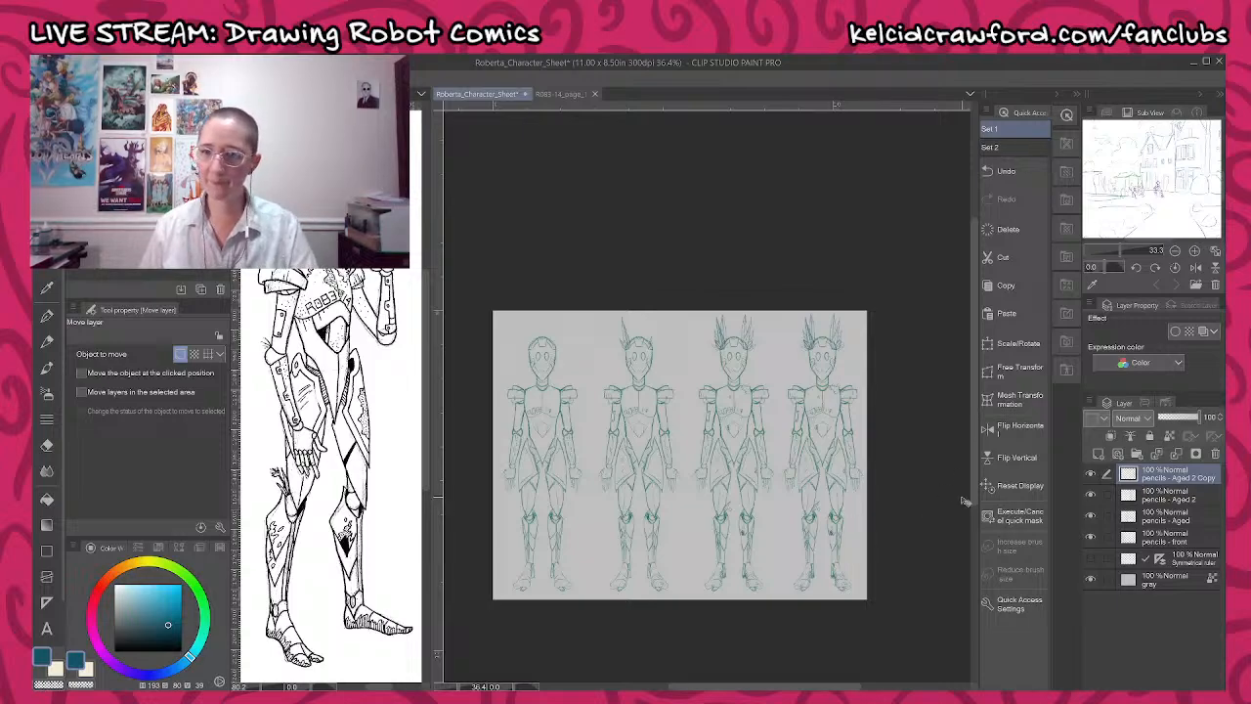
- Nudge the Aged, Aged 2 and Aged 2 Copy figures leftward one by one so all four figures are evenly spaced
click(1191, 514)
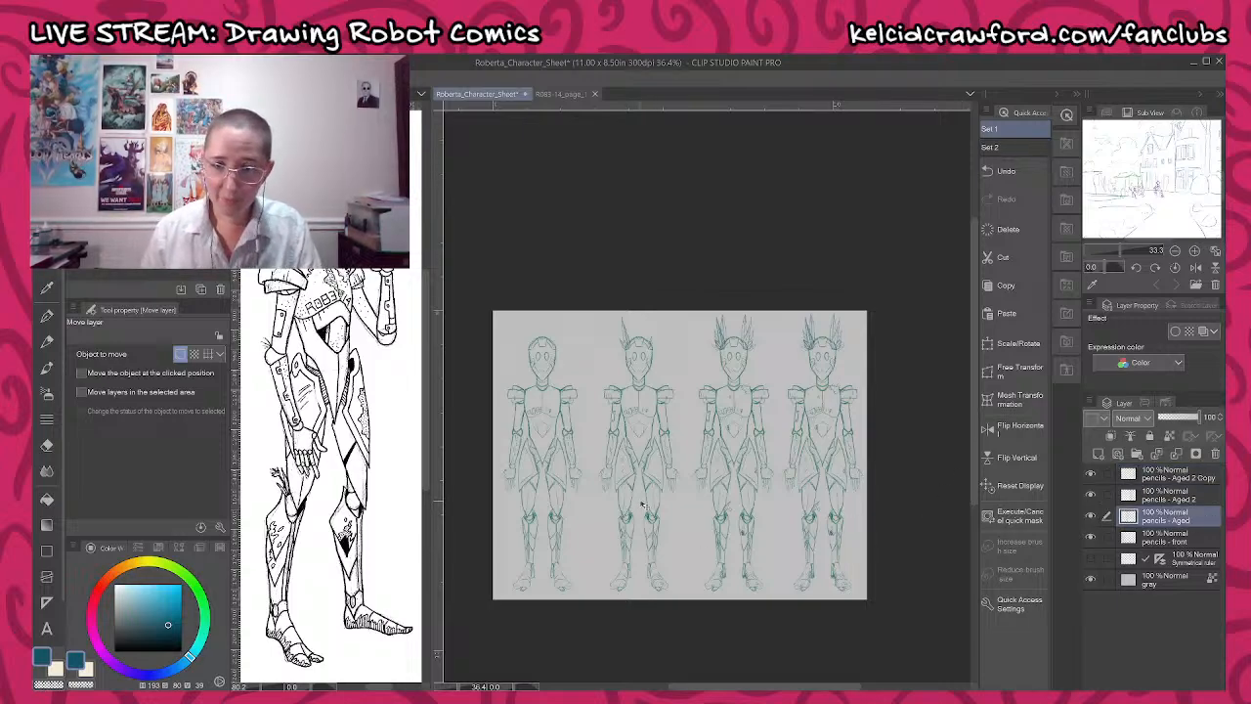
drag(644, 505, 637, 505)
click(1168, 495)
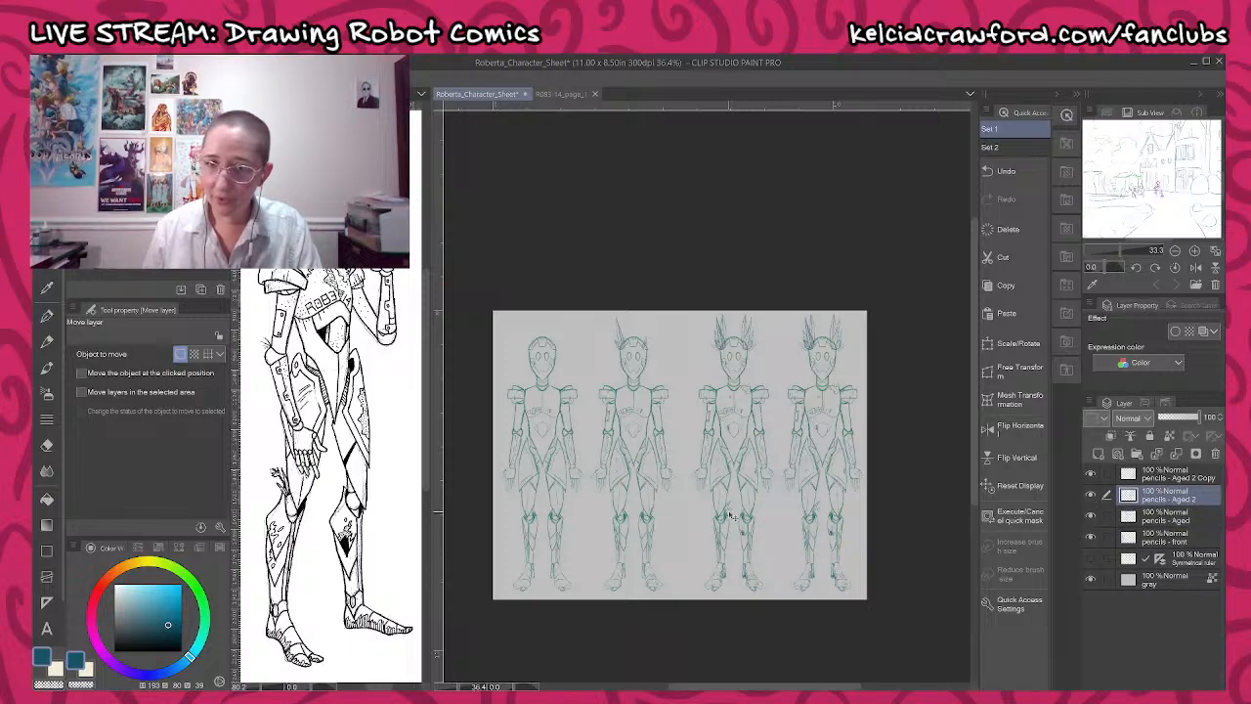
drag(734, 517, 722, 516)
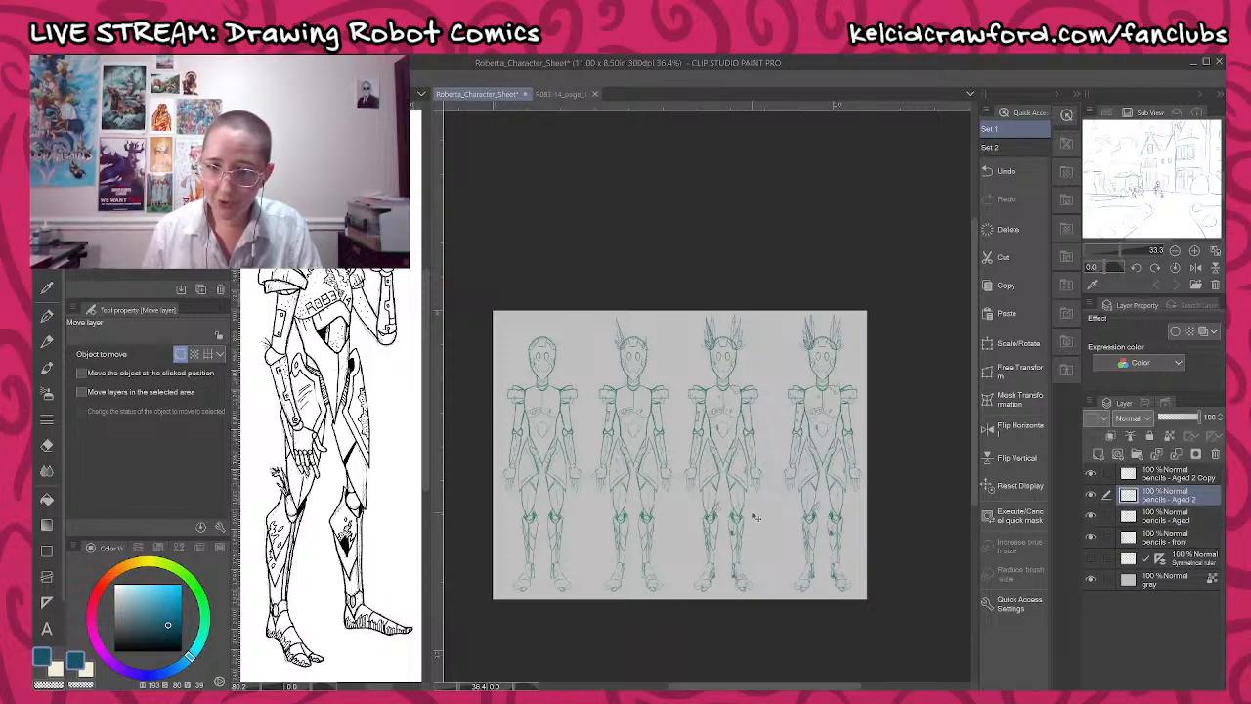
click(1177, 476)
drag(815, 498, 810, 508)
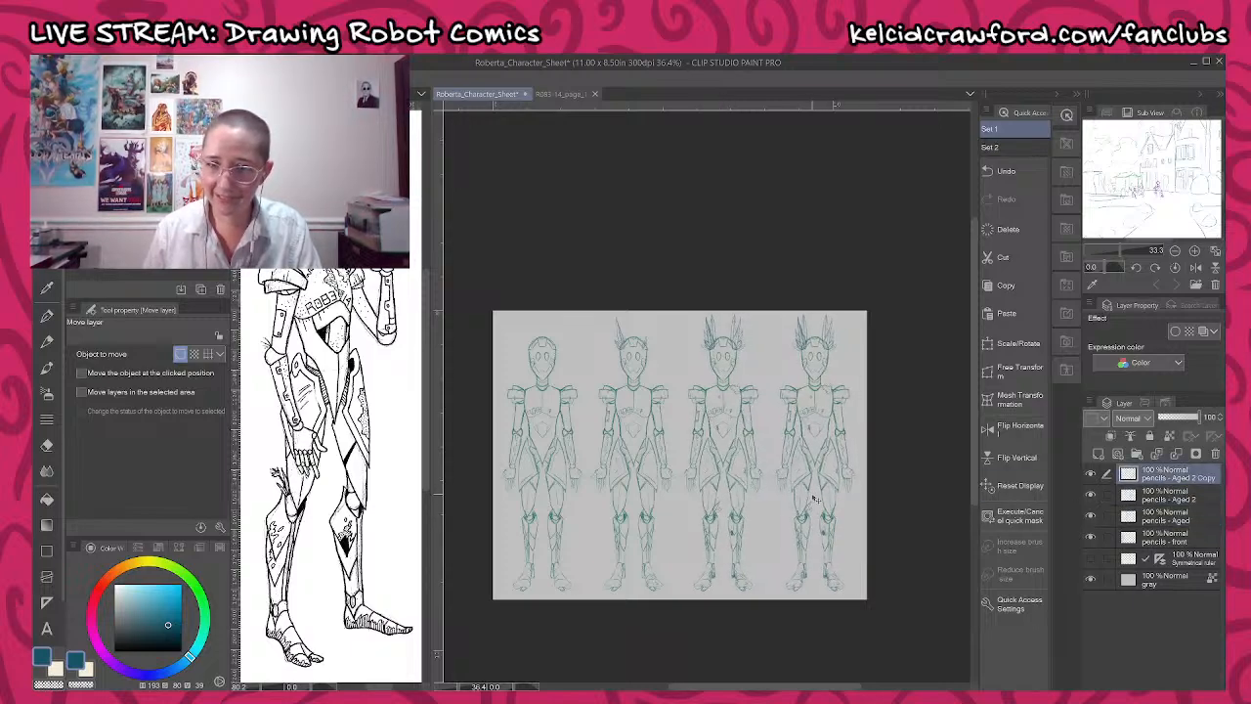
- Rename the duplicated figure's layer to pencils - Aged 3
scroll(845, 415, up, 3)
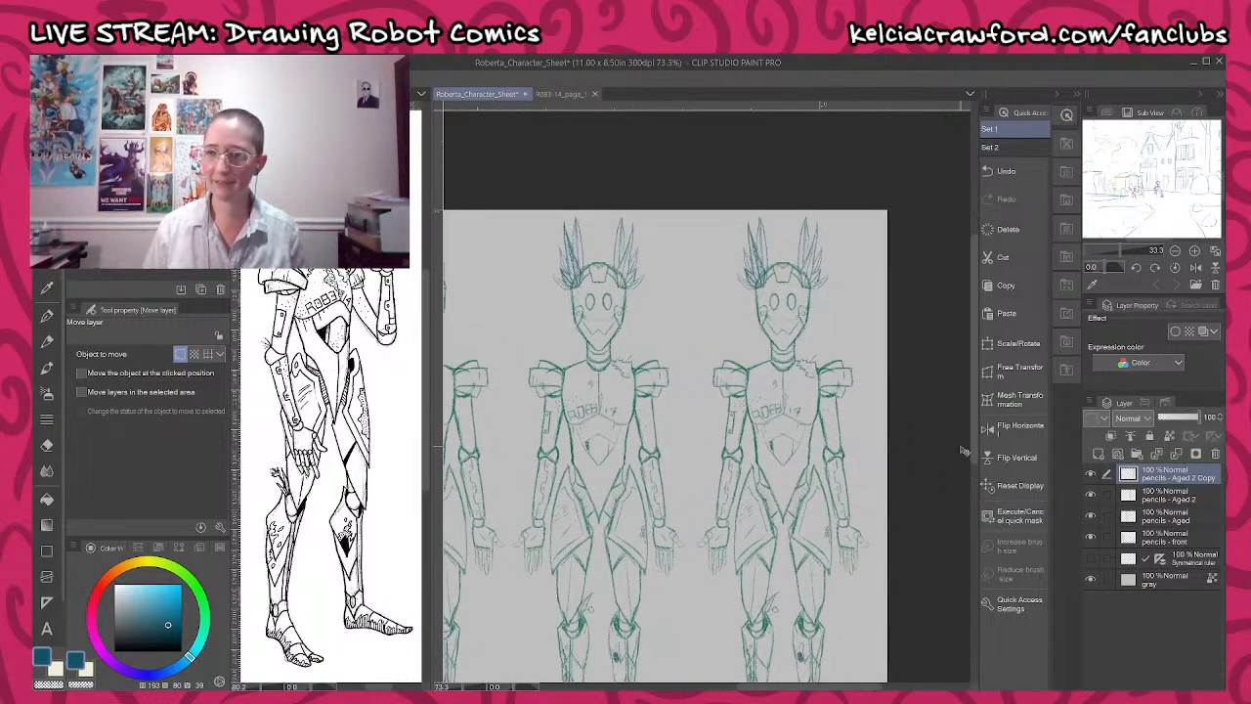
scroll(831, 371, up, 1)
scroll(831, 369, up, 3)
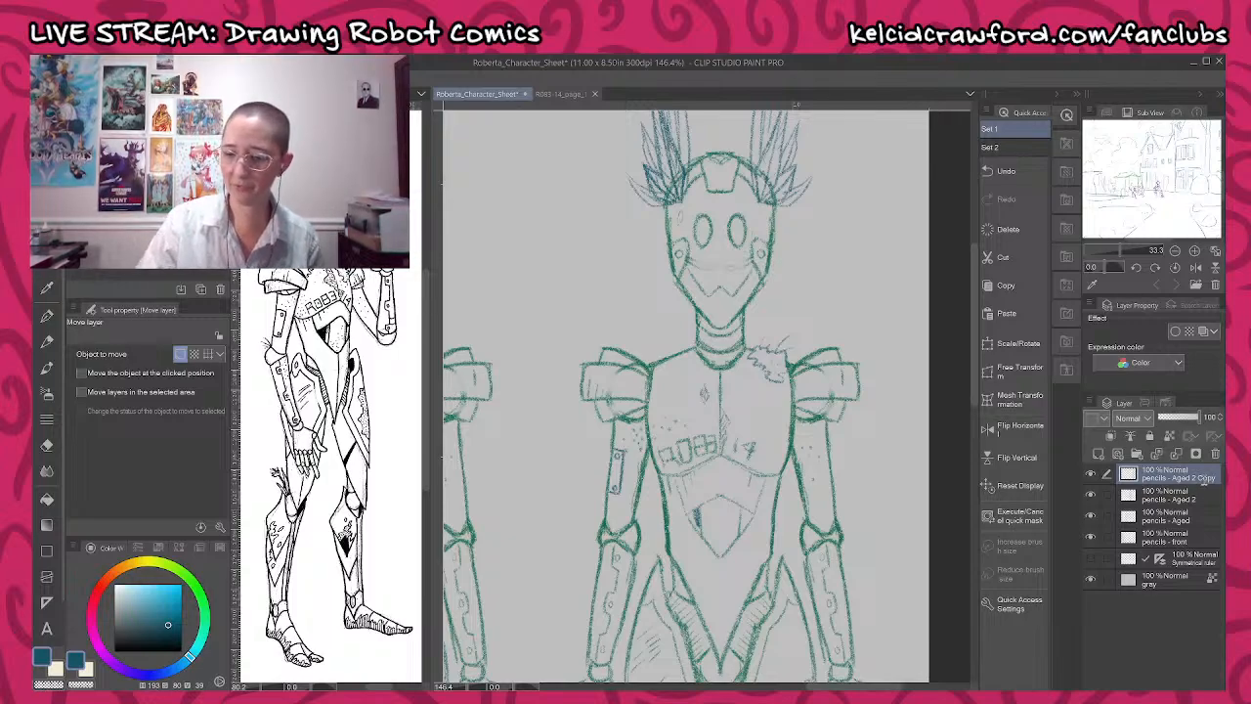
key(BackSpace)
key(BackSpace)
key(BackSpace)
key(BackSpace)
key(BackSpace)
key(BackSpace)
text(3)
key(Return)
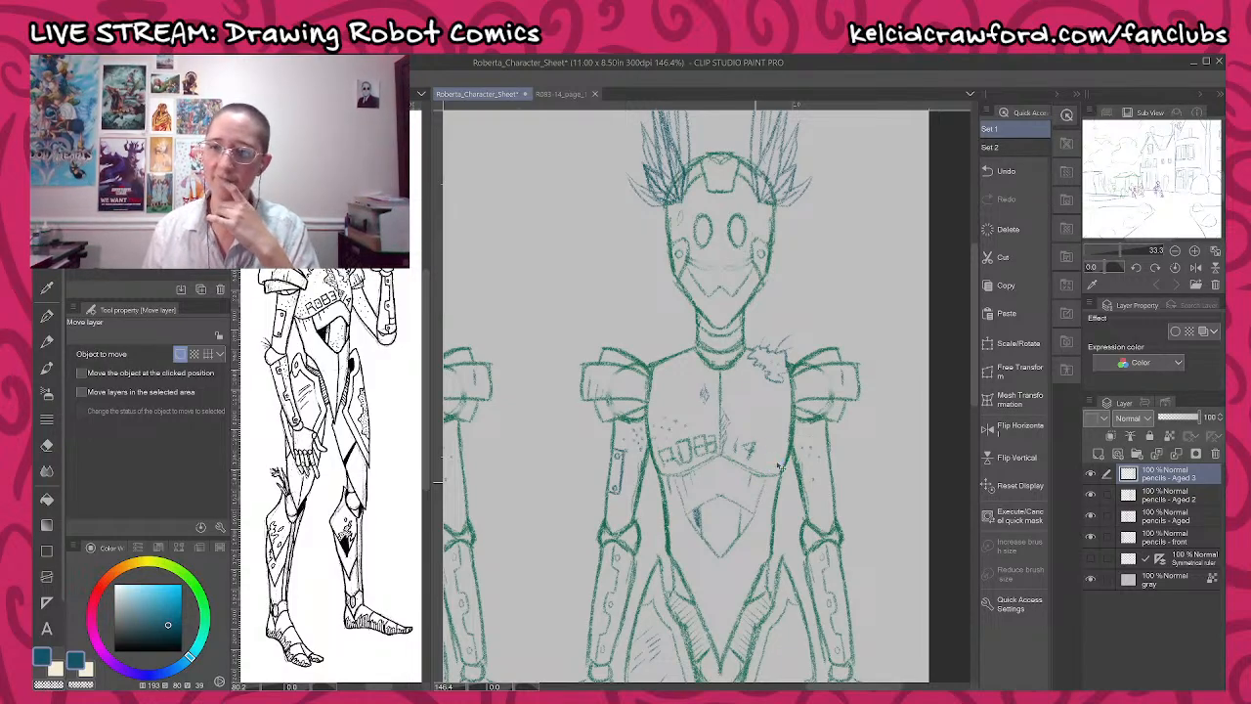
- Sketch a large jagged hole along the left-hand side of the fourth figure's chest centre line and fill it with diagonal hatching
key(p)
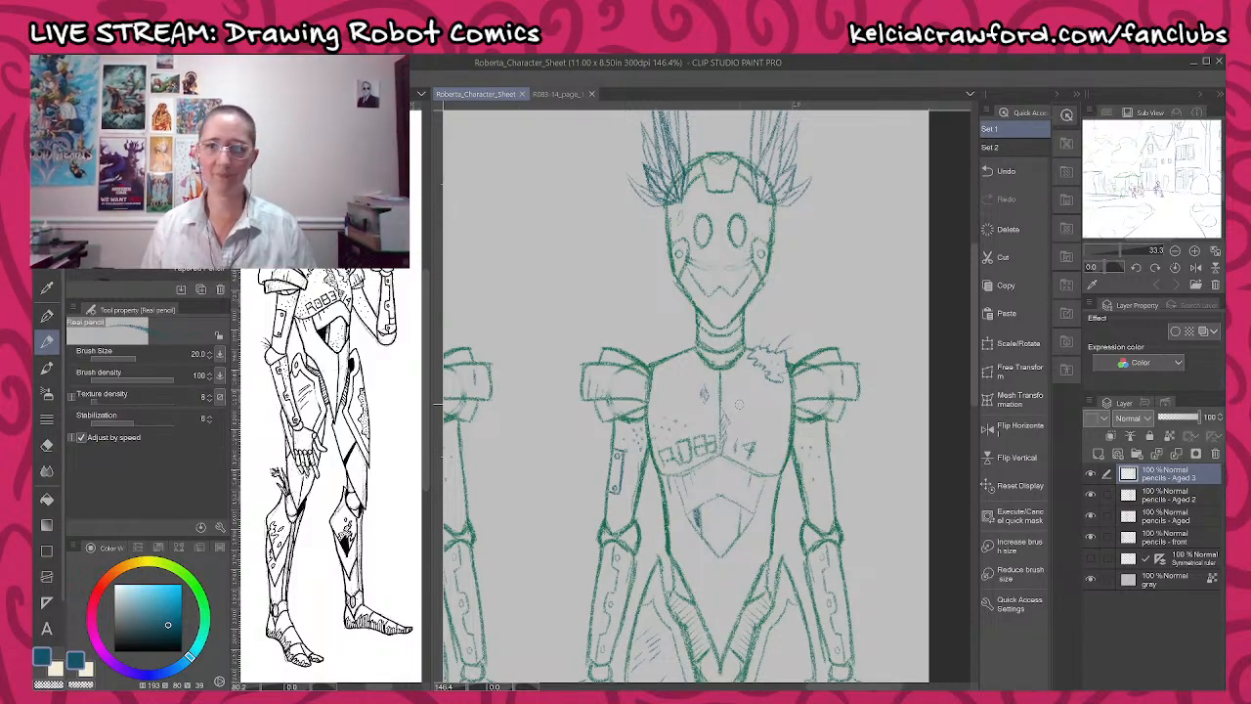
scroll(740, 391, up, 1)
scroll(706, 408, up, 3)
mouse_move(725, 312)
mouse_down()
mouse_move(689, 356)
mouse_move(671, 415)
mouse_move(724, 452)
mouse_move(681, 426)
mouse_up()
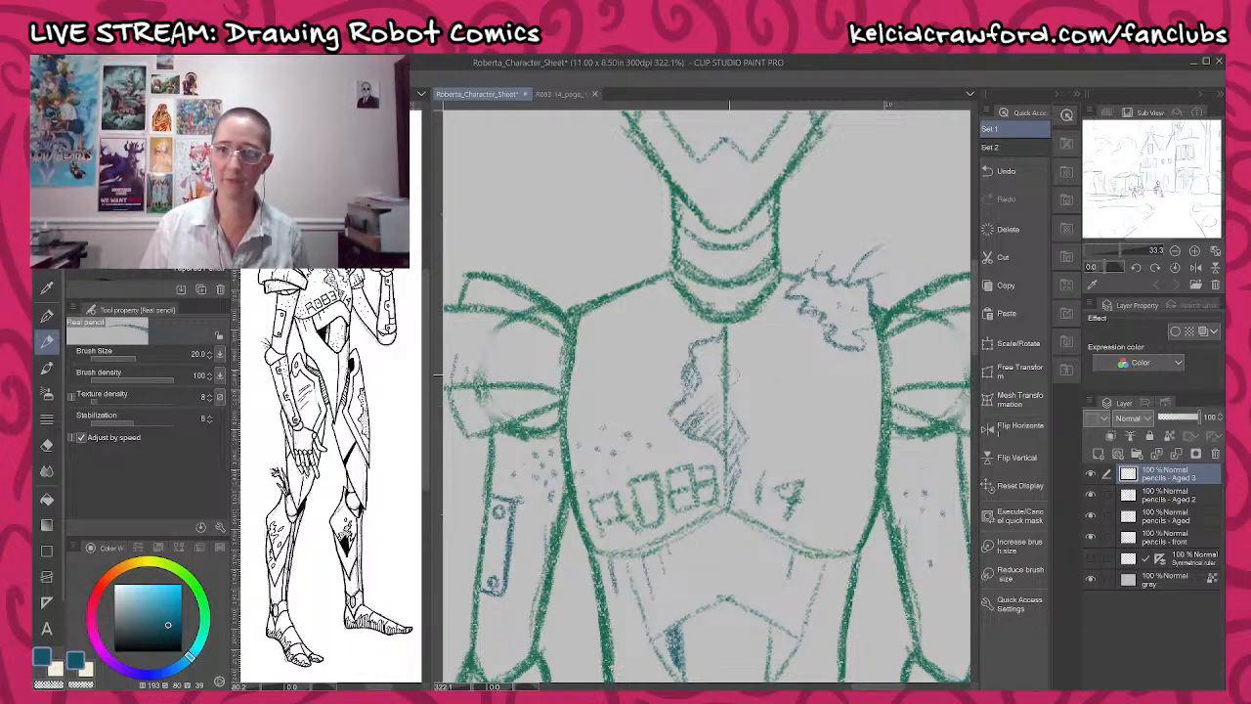
mouse_move(723, 368)
mouse_down()
mouse_move(674, 416)
mouse_move(694, 376)
mouse_move(686, 364)
mouse_up()
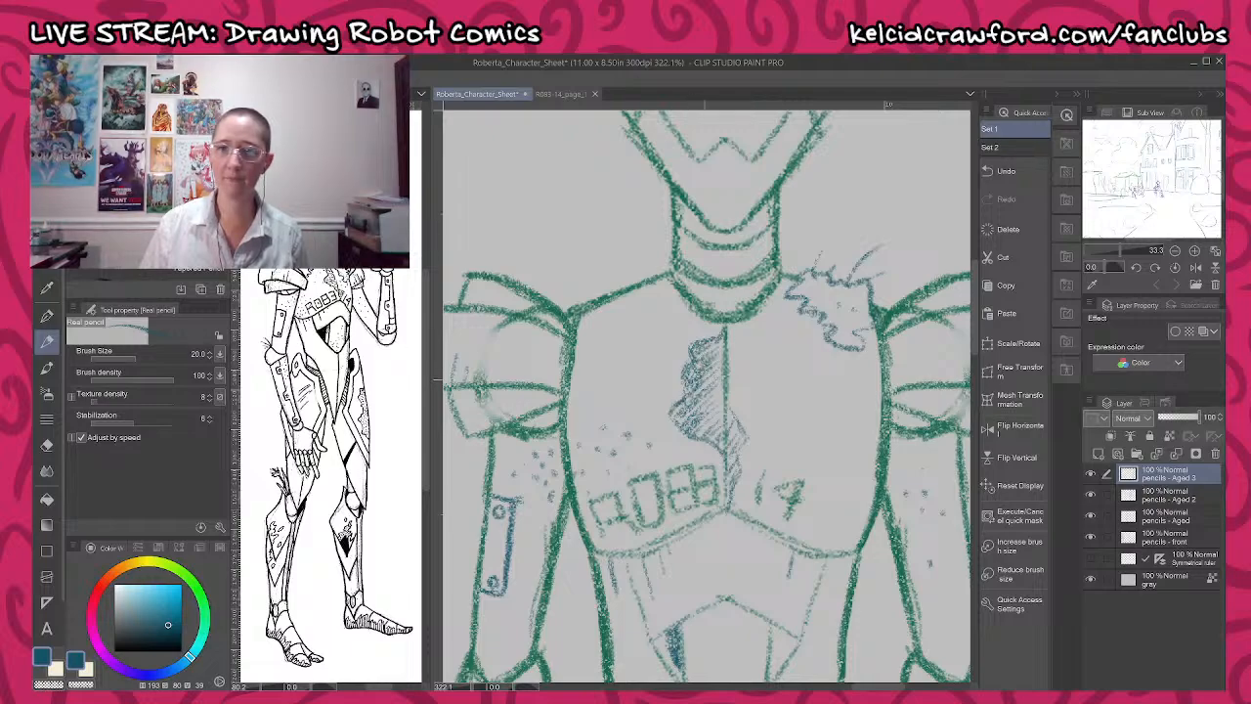
- Sketch a ragged moss patch with small sprouts on the left-hand side of the fourth figure's upper chest, between neck and shoulder
scroll(714, 385, down, 3)
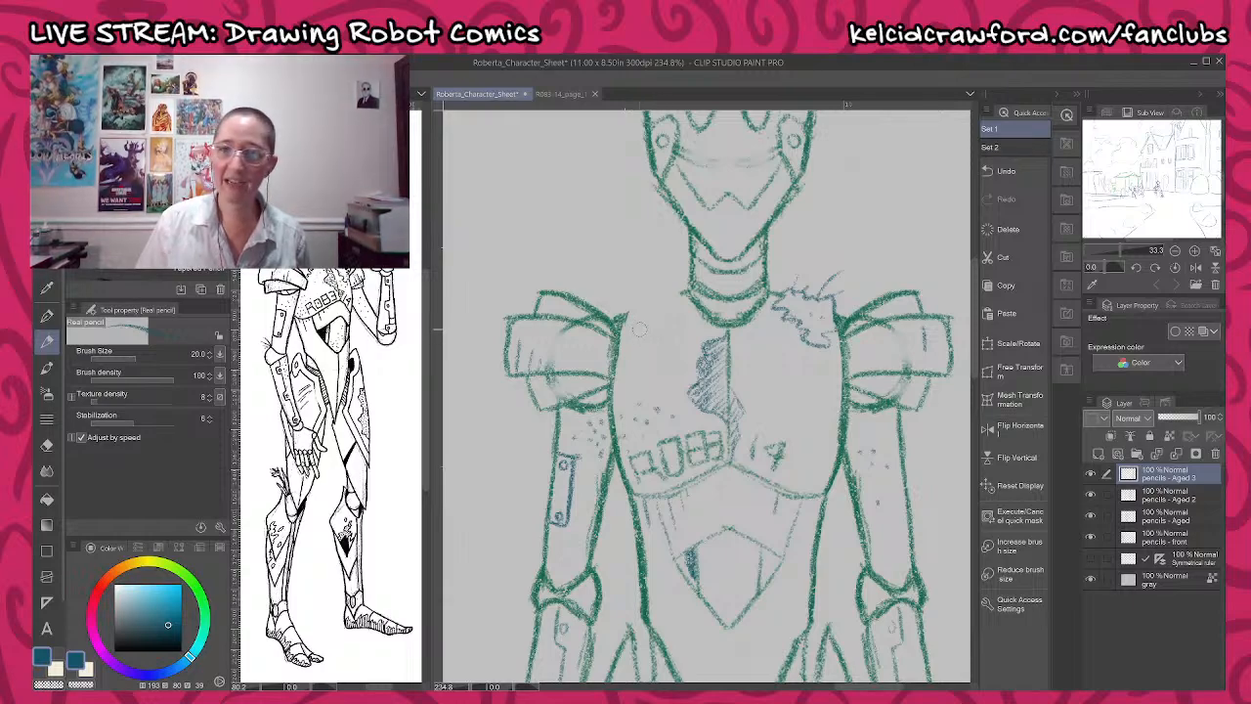
mouse_move(619, 328)
mouse_down()
mouse_move(643, 342)
mouse_move(684, 299)
mouse_up()
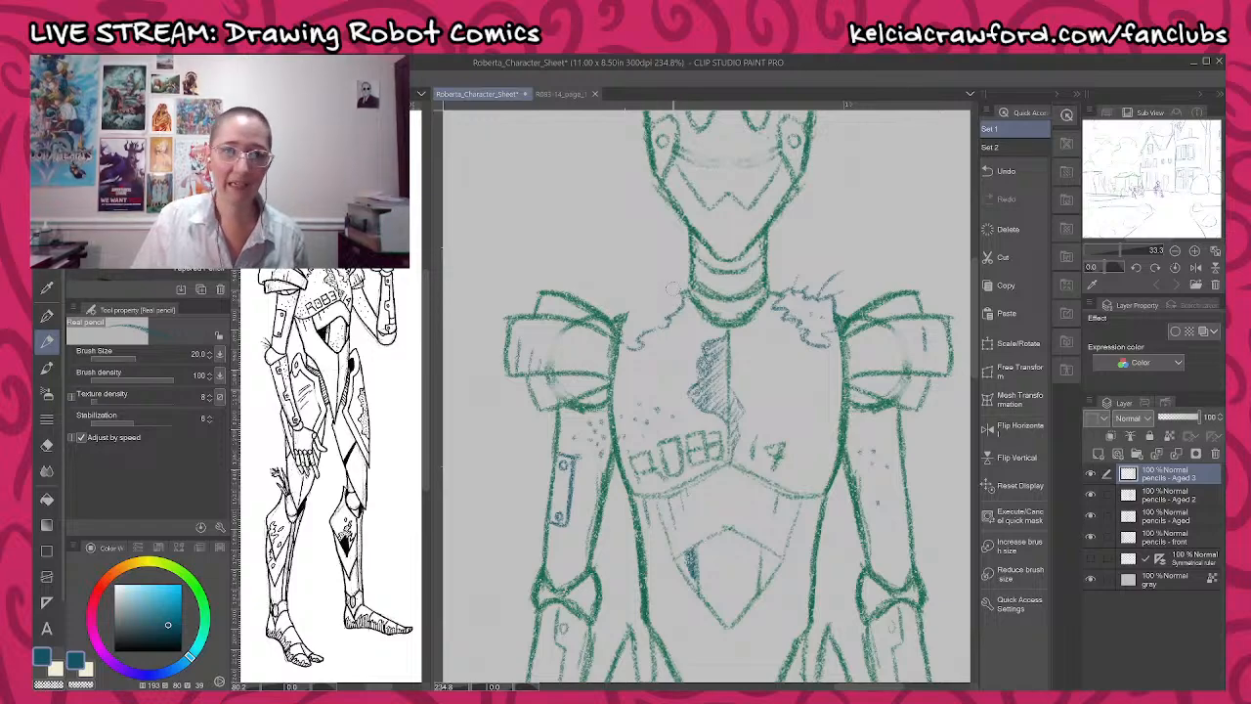
mouse_move(610, 315)
mouse_down()
mouse_move(647, 293)
mouse_move(681, 295)
mouse_move(625, 290)
mouse_move(639, 283)
mouse_move(613, 314)
mouse_up()
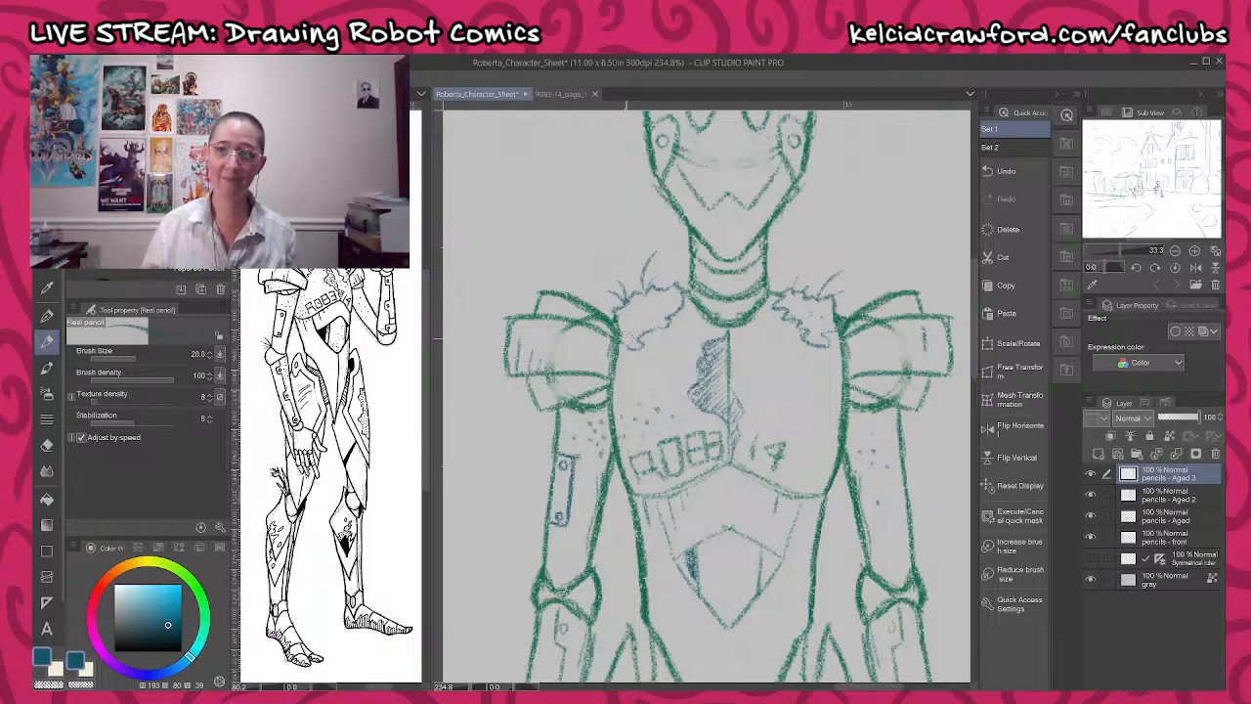
- Fill the moss patches on the fourth figure's upper chest with small speckles
click(625, 338)
click(626, 347)
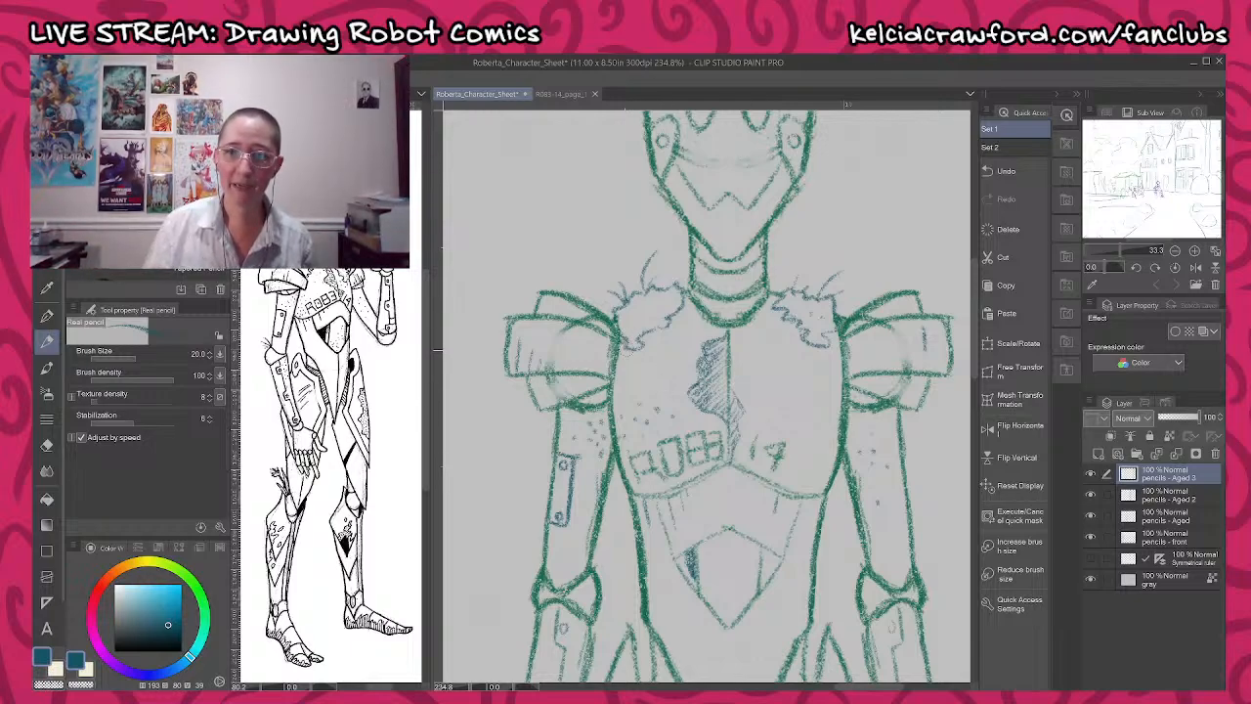
click(631, 323)
click(636, 320)
click(641, 317)
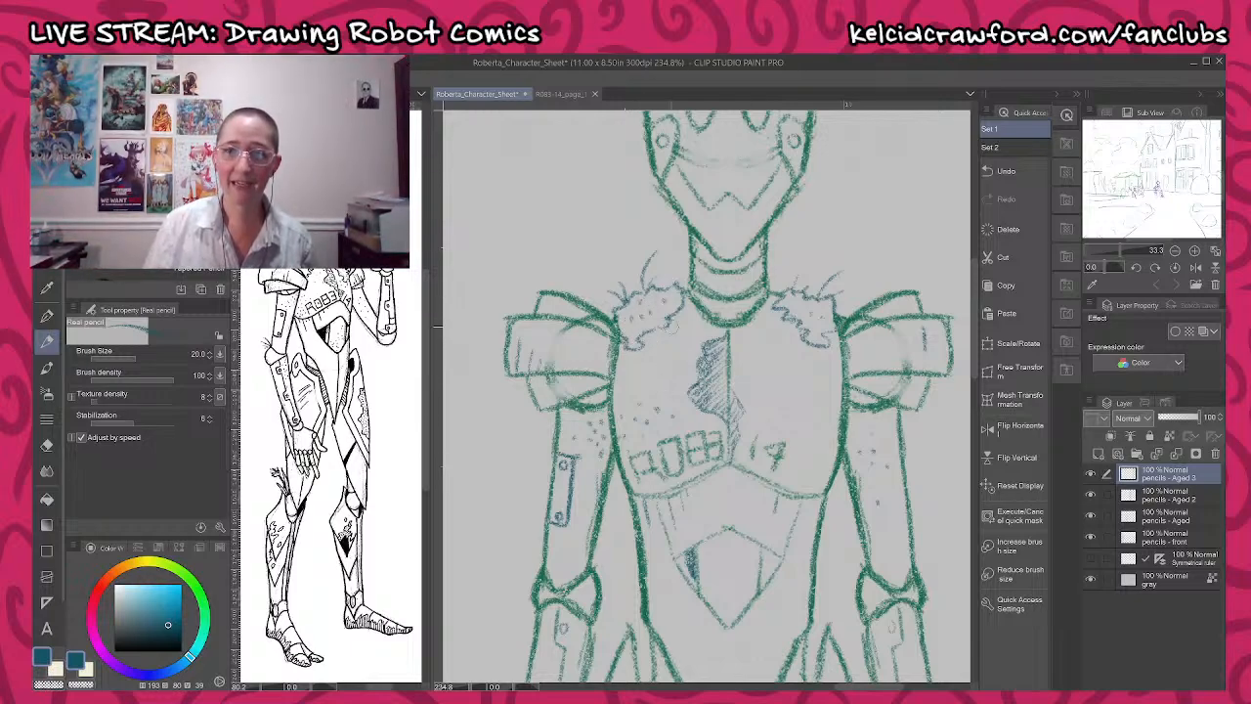
click(648, 320)
click(636, 331)
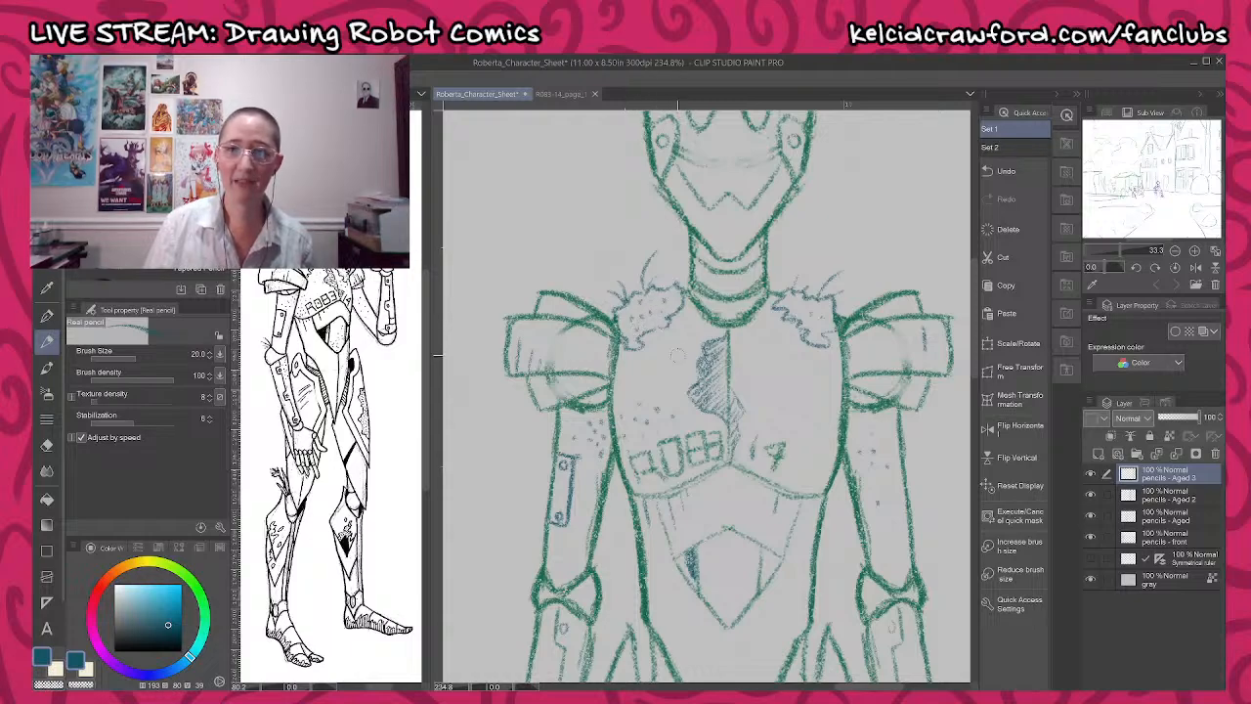
click(653, 317)
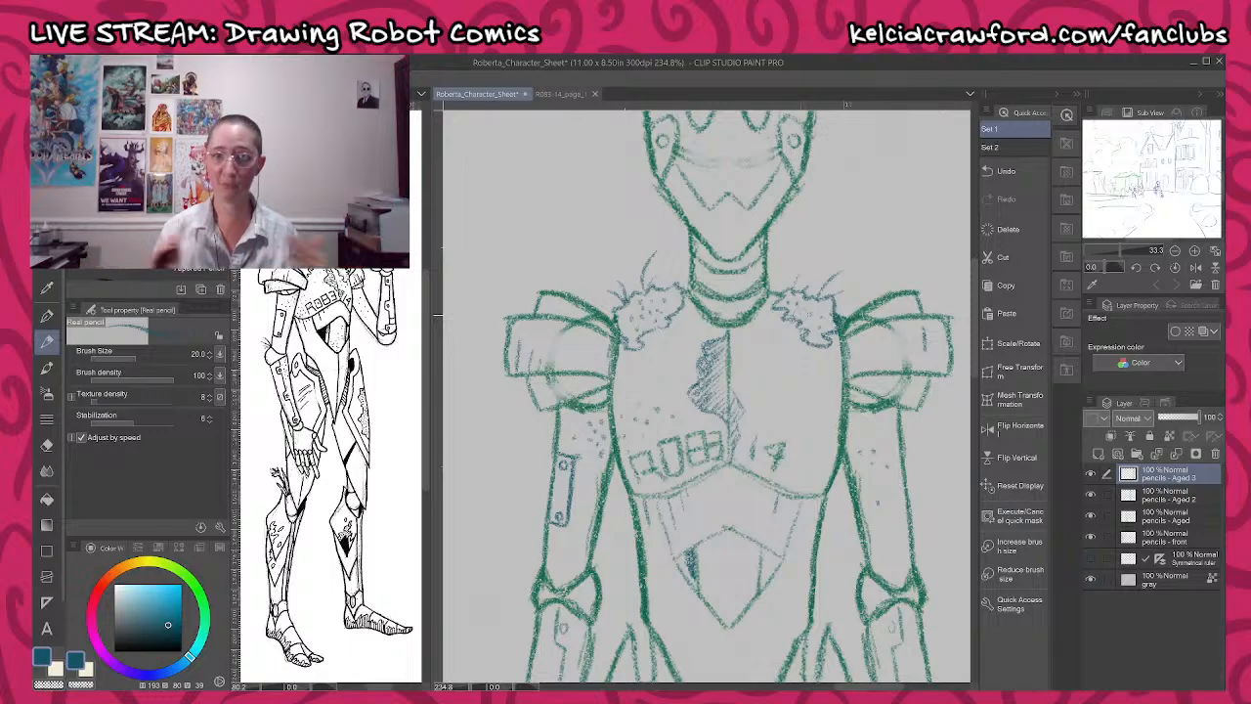
- Scatter small pitting dots across the fourth figure's chest plate around the hatched hole
scroll(821, 437, up, 2)
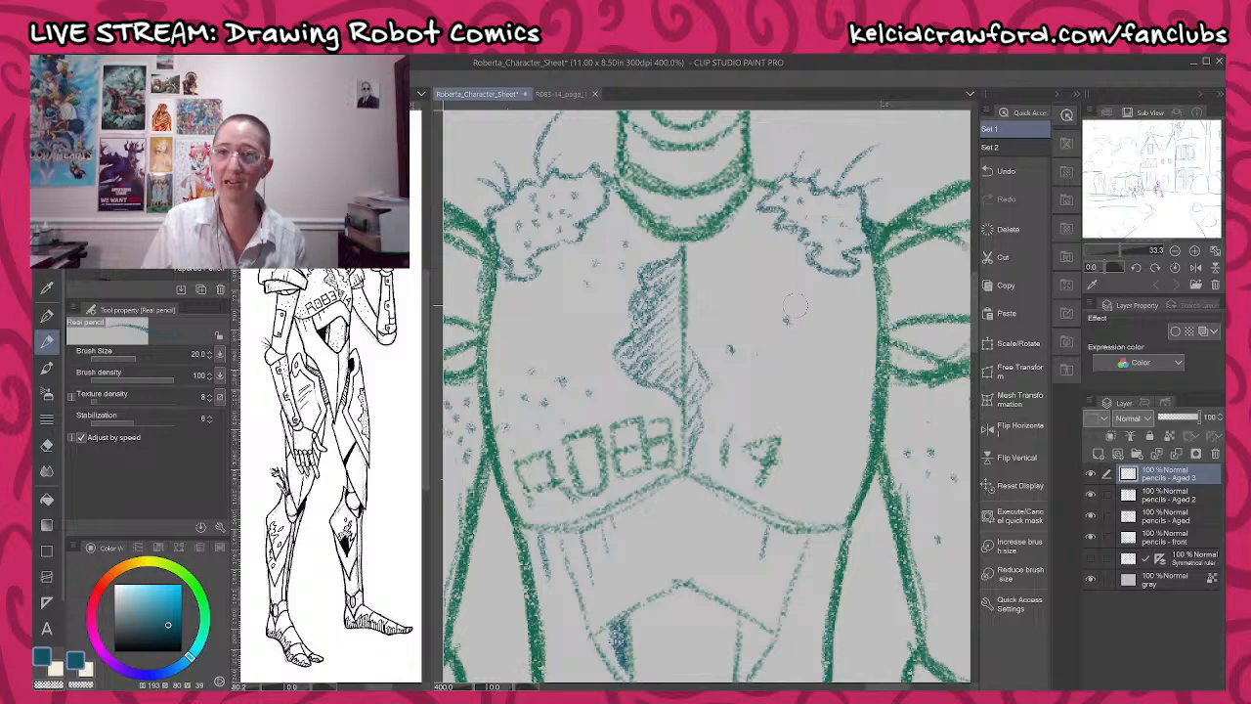
click(779, 283)
click(819, 297)
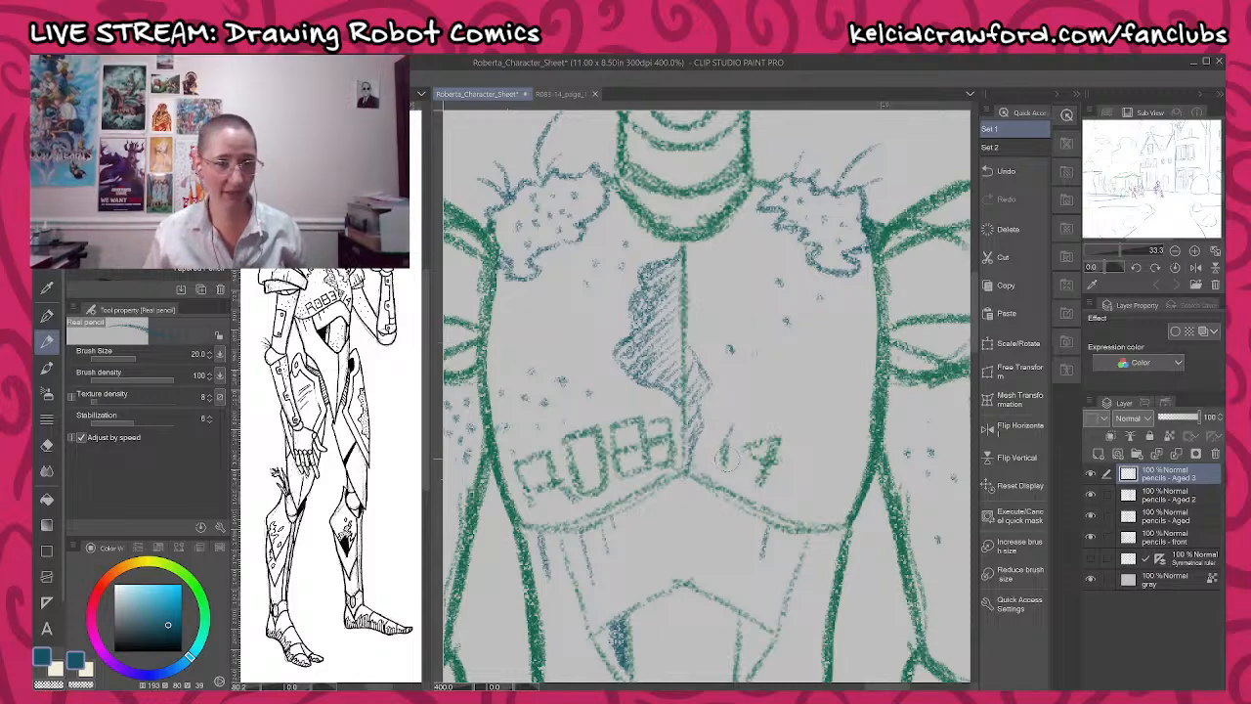
- Add small pitting dots inside the diamond-shaped abdominal plate of the fourth figure
scroll(733, 420, down, 5)
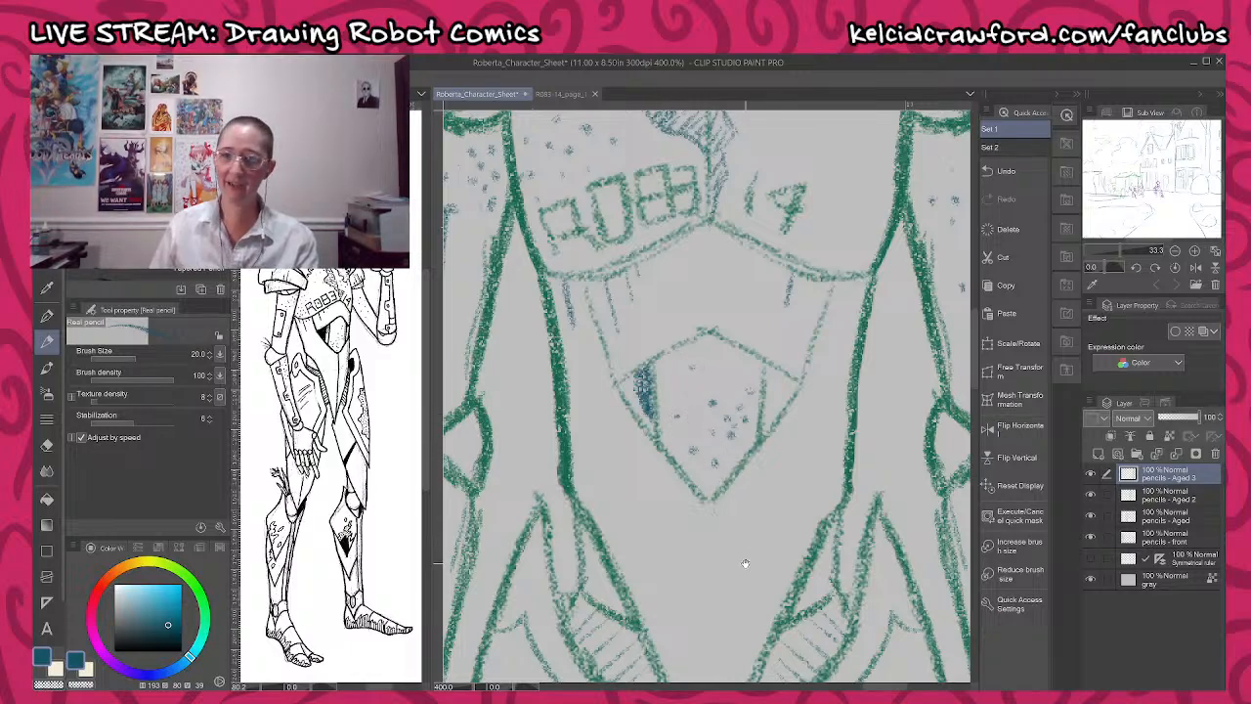
drag(740, 566, 718, 460)
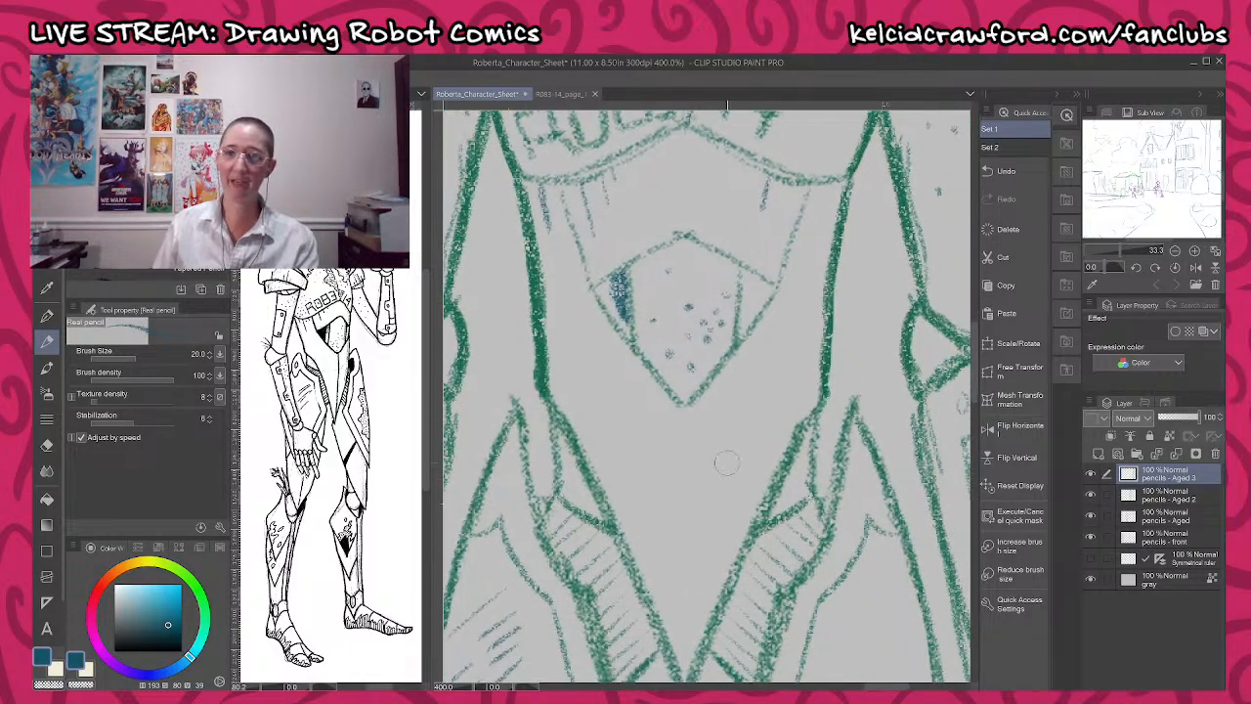
click(706, 283)
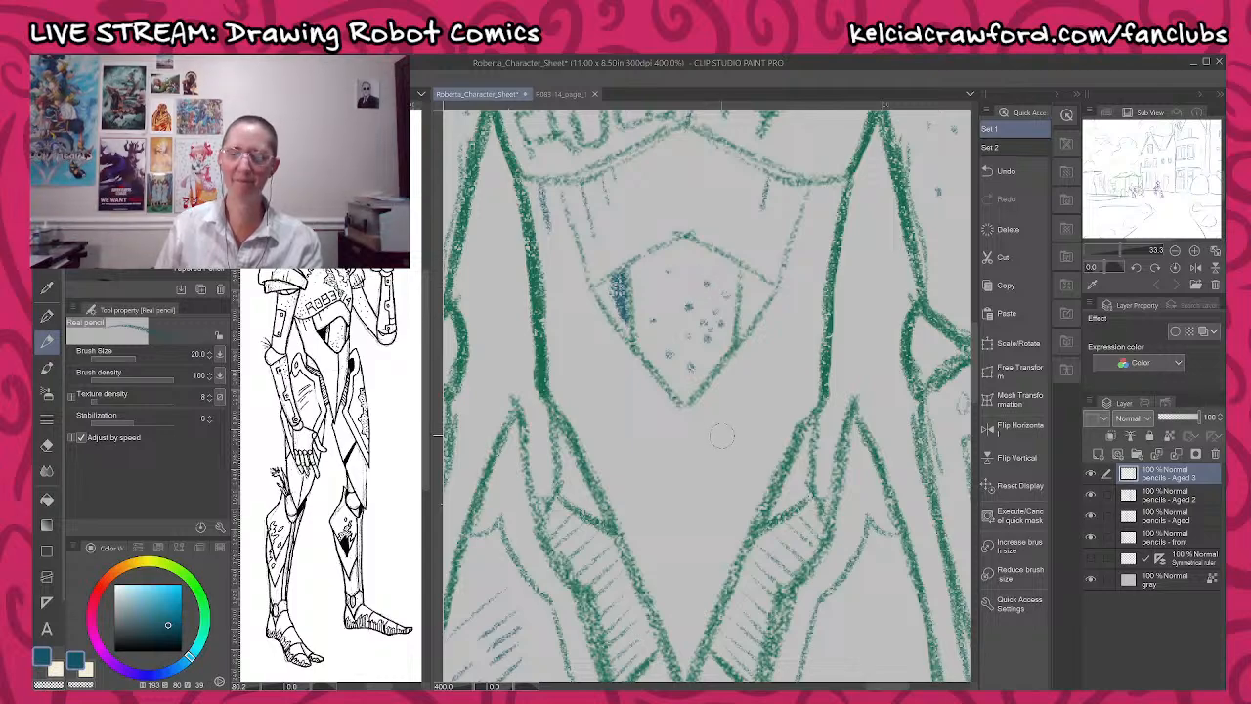
- Add small pitting dots along the inner edge of the fourth figure's left-hand forearm, just below the elbow
scroll(723, 433, down, 4)
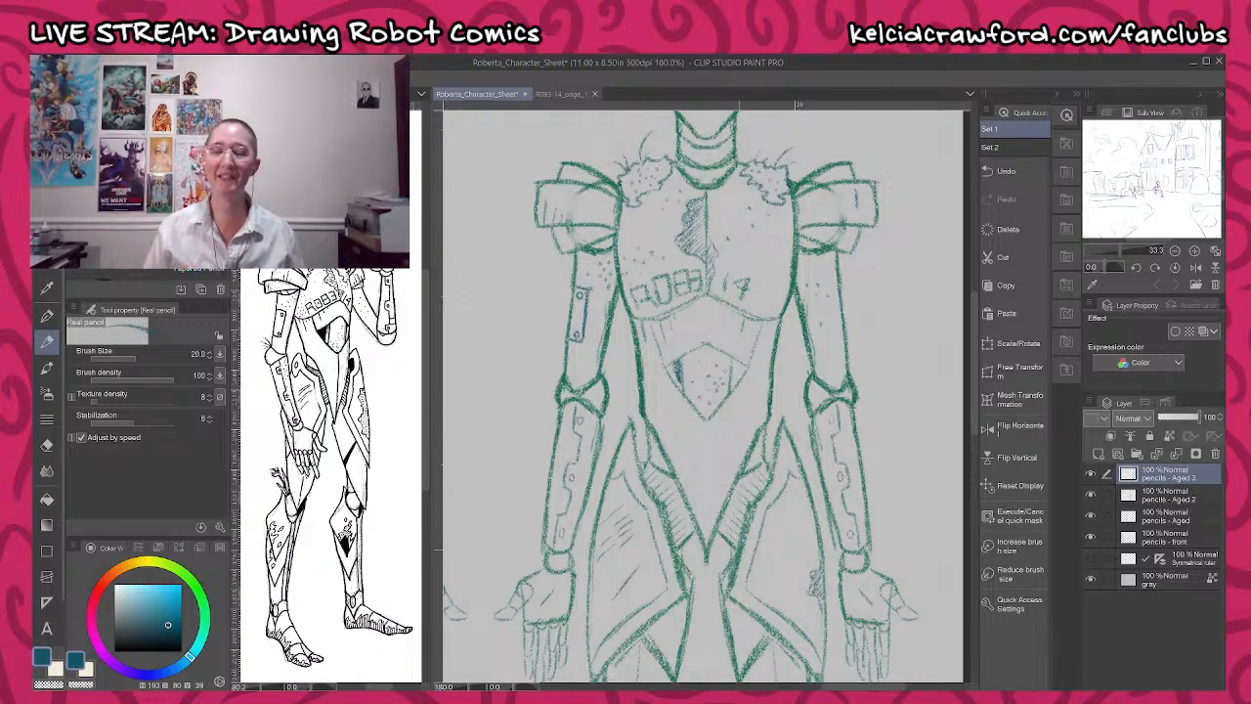
scroll(606, 454, up, 5)
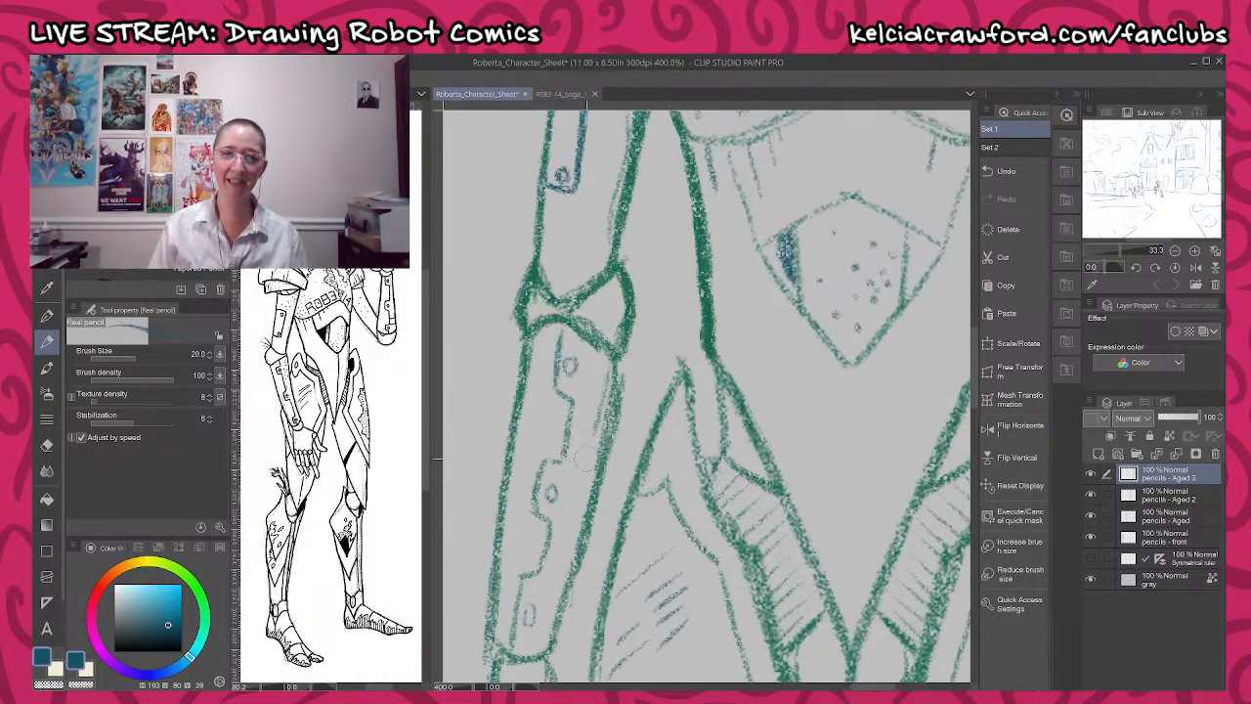
click(593, 368)
click(589, 390)
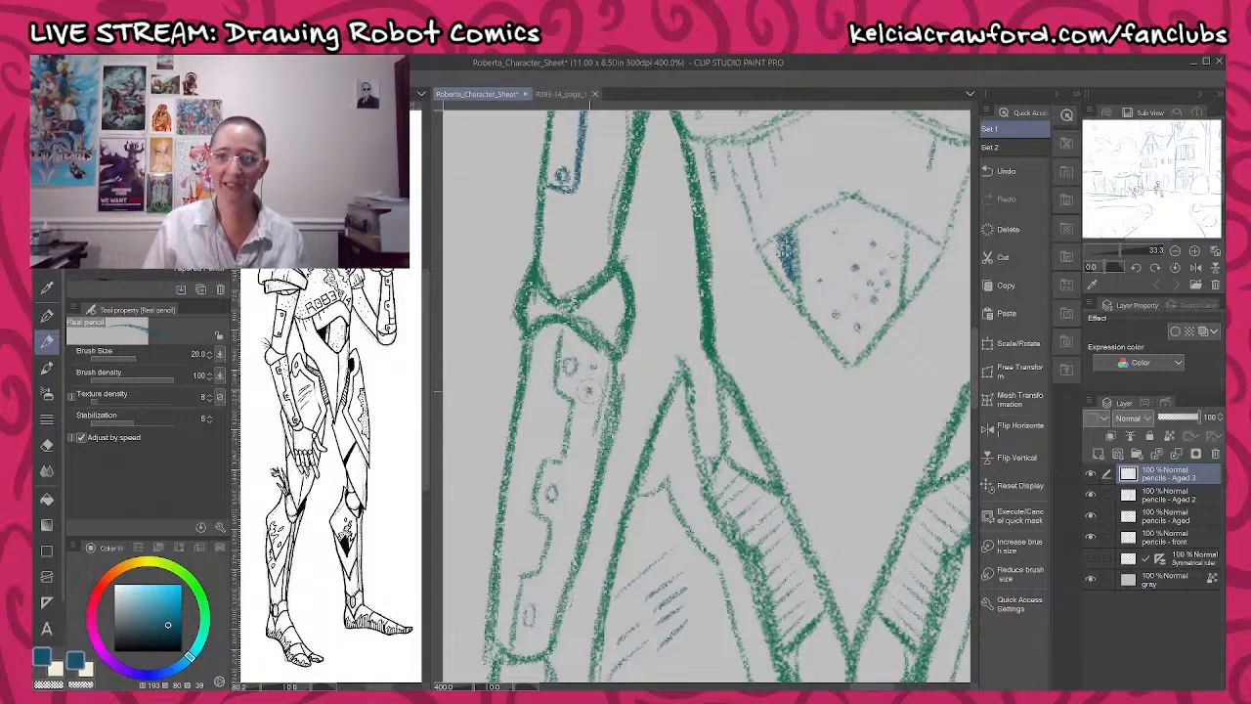
click(581, 348)
click(603, 374)
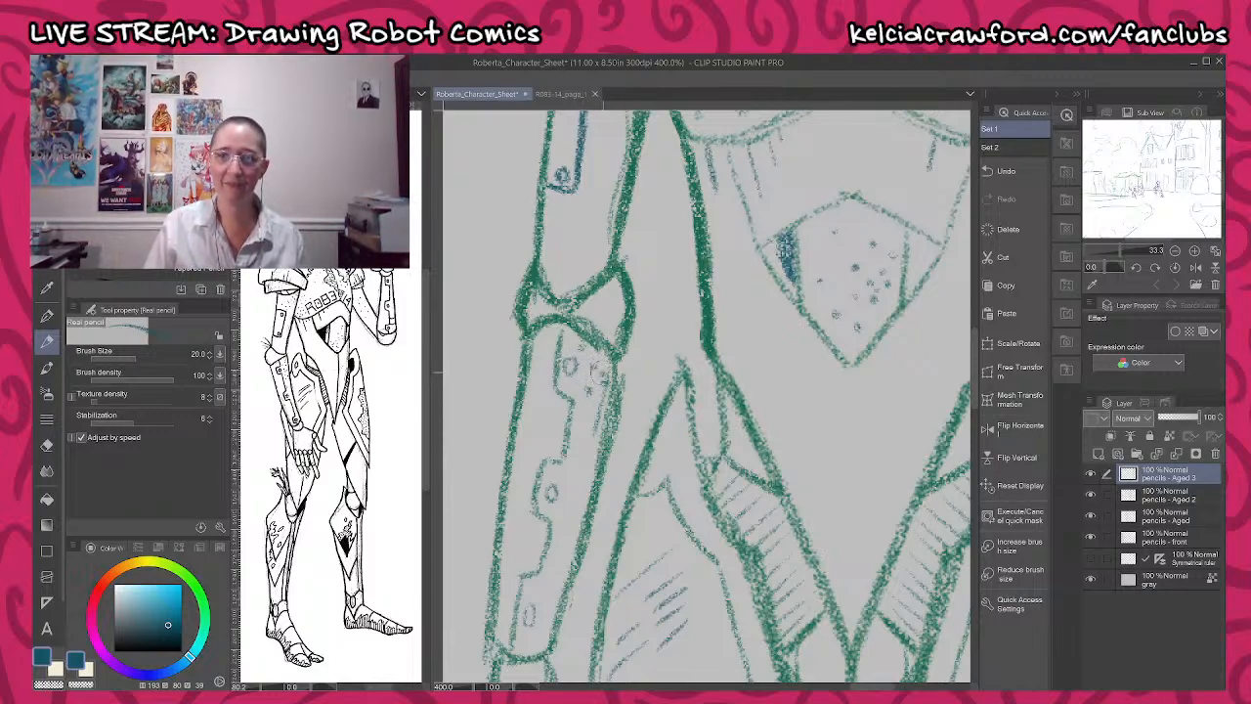
click(593, 415)
click(583, 440)
- Sketch a few thin sprouts growing from the fourth figure's left-hand elbow joint
scroll(645, 334, down, 4)
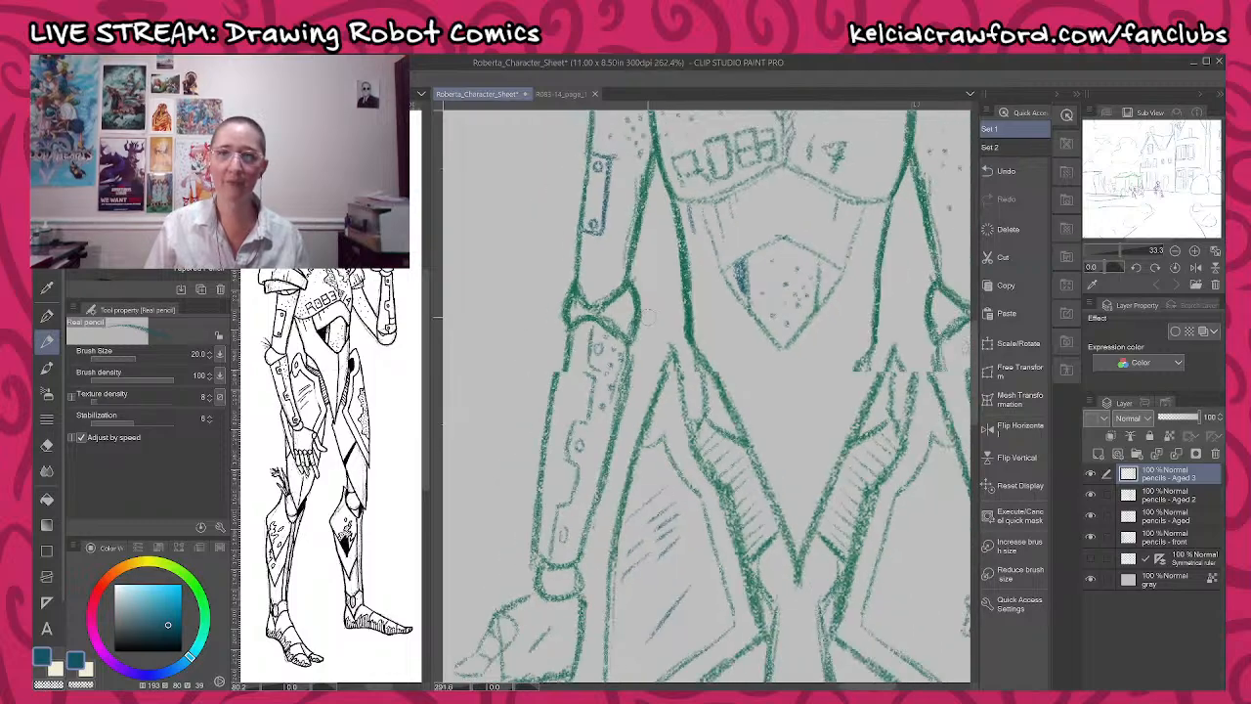
scroll(631, 219, up, 2)
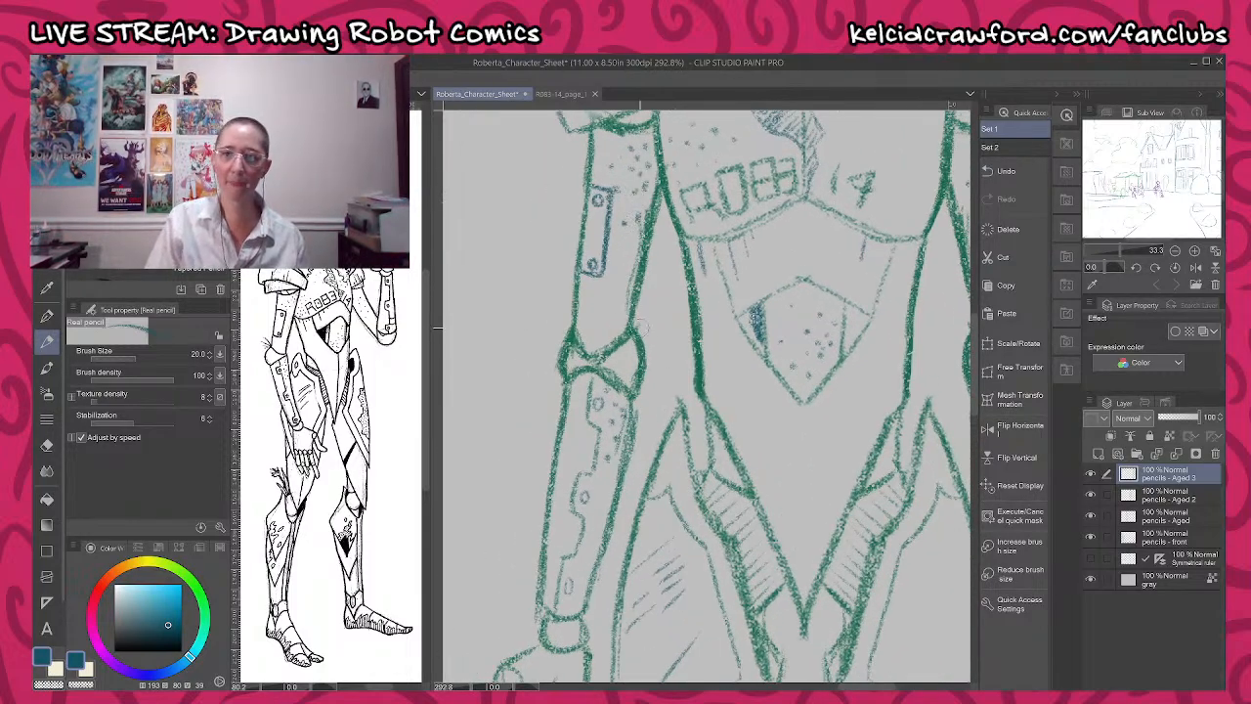
scroll(640, 328, down, 5)
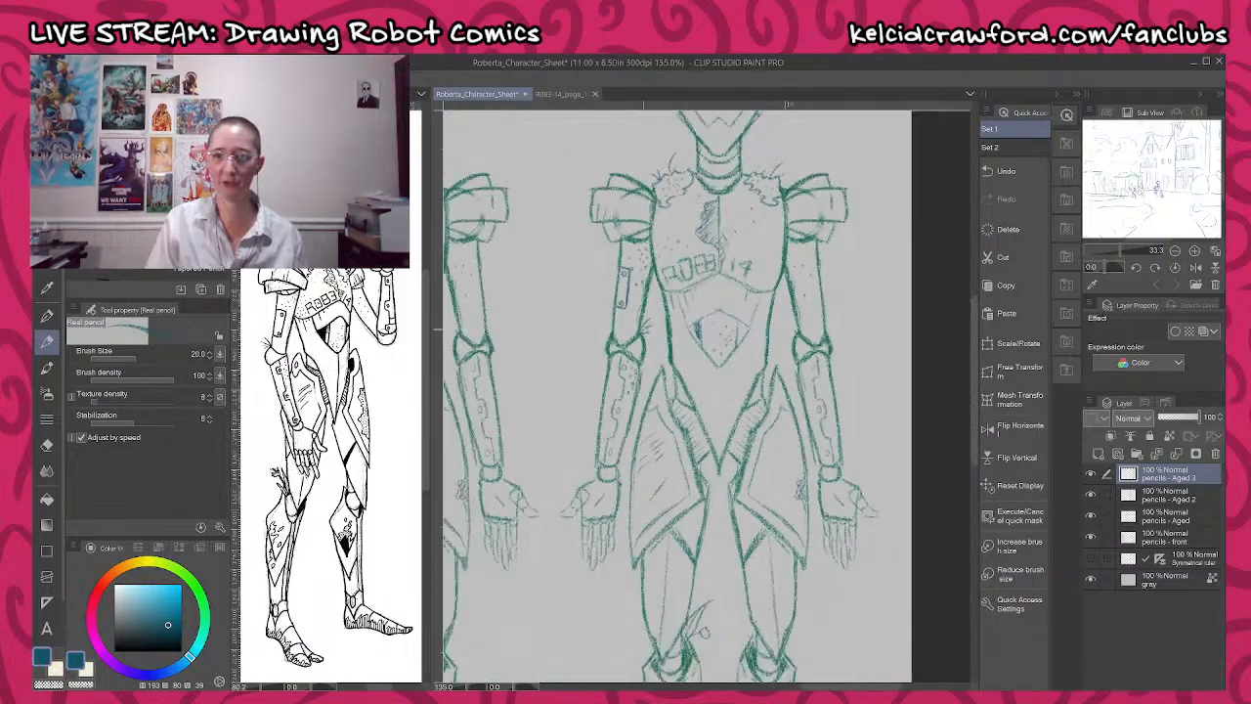
- Examine the fourth figure's head and its leaf-like crest at different magnifications
scroll(641, 330, down, 2)
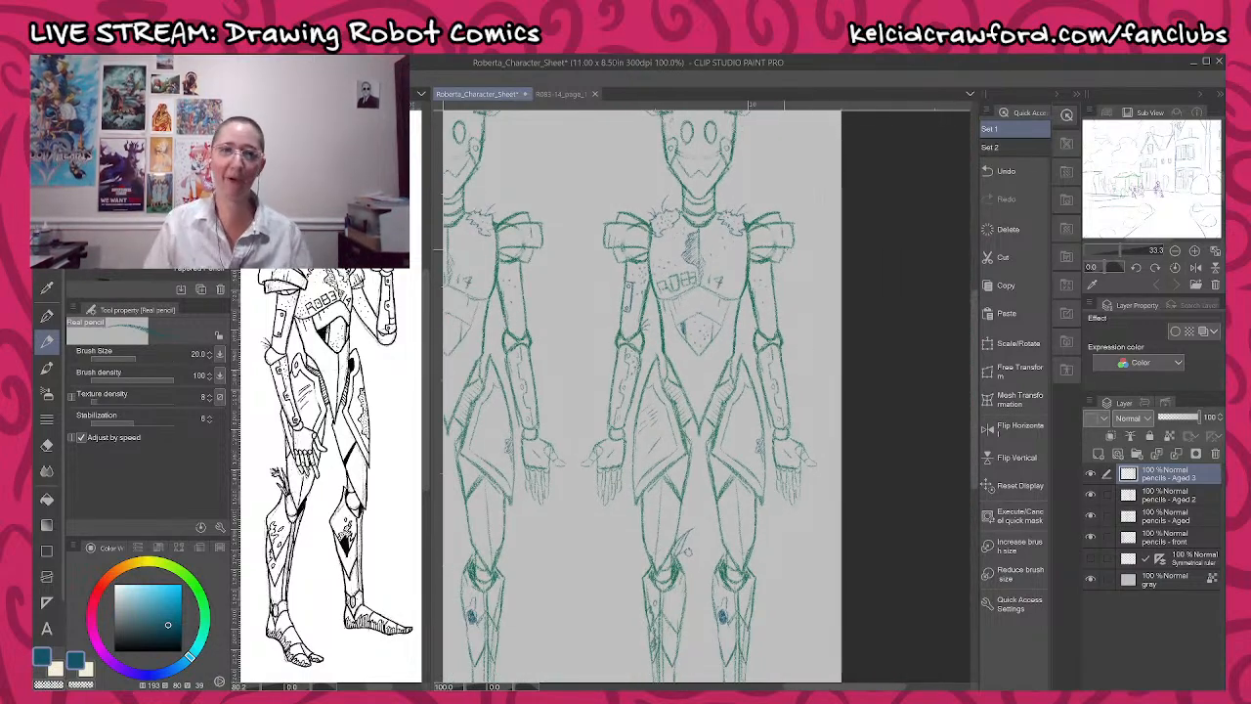
drag(820, 272, 841, 470)
drag(817, 361, 829, 356)
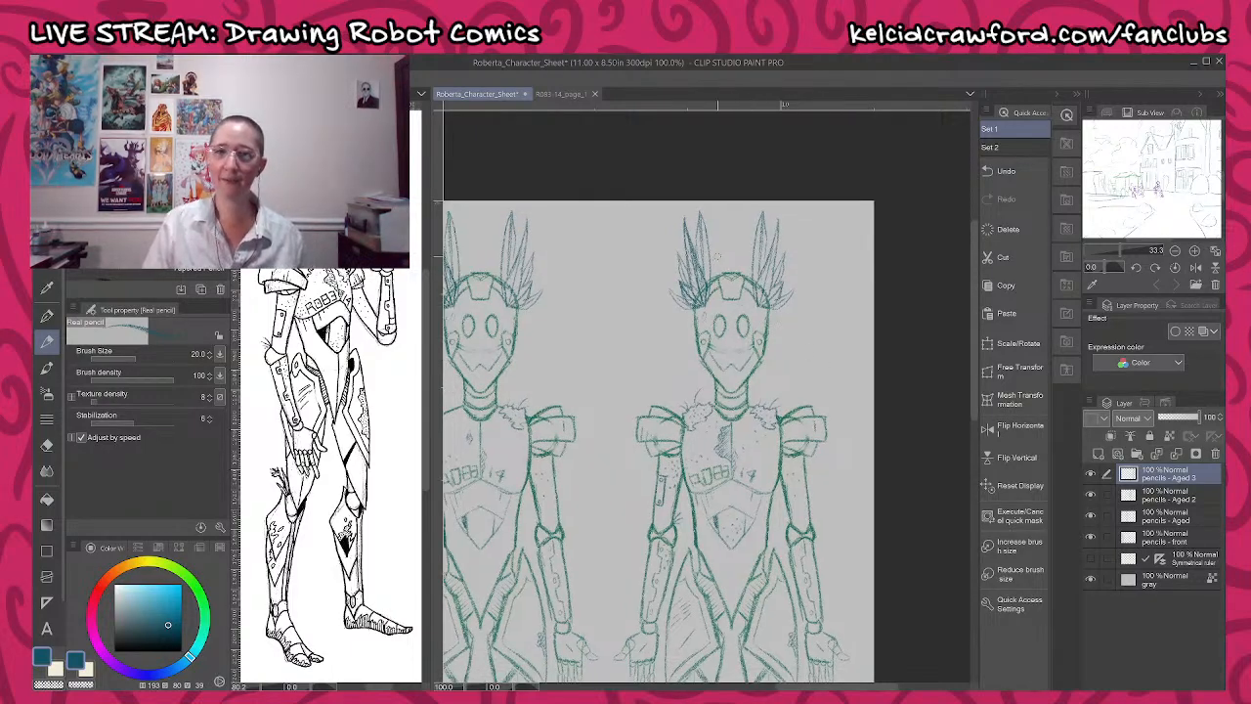
scroll(717, 256, up, 4)
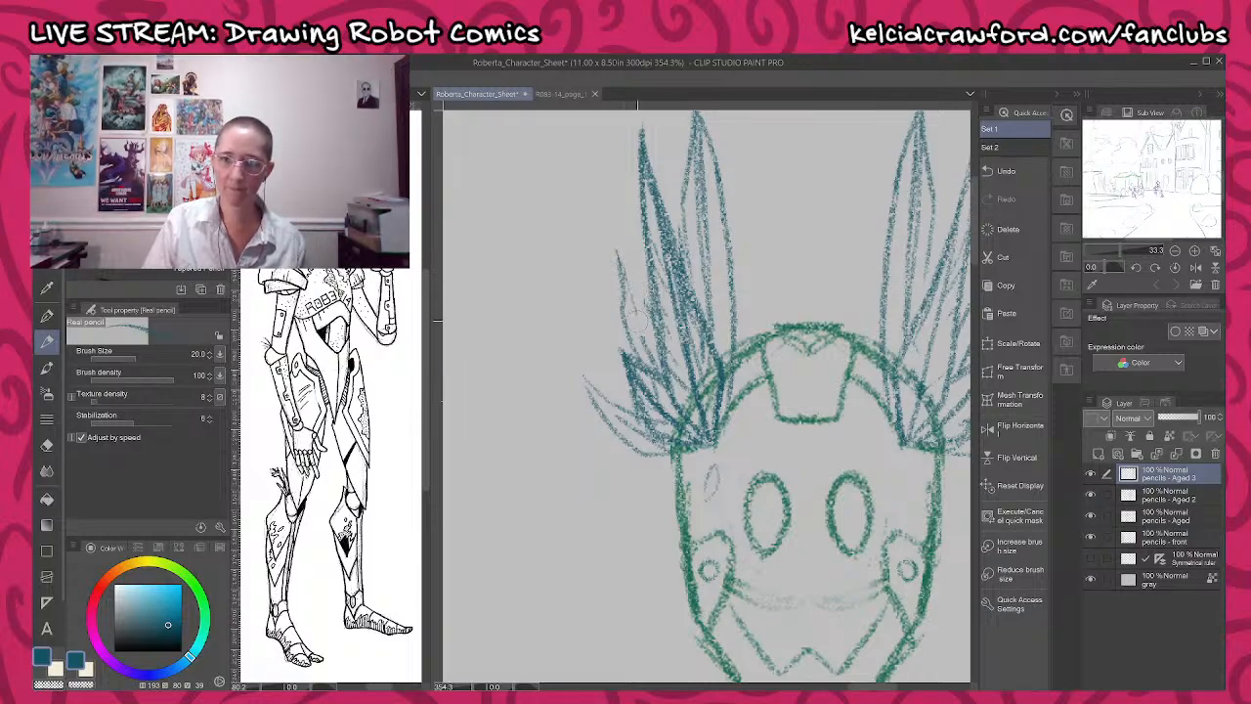
scroll(674, 352, down, 3)
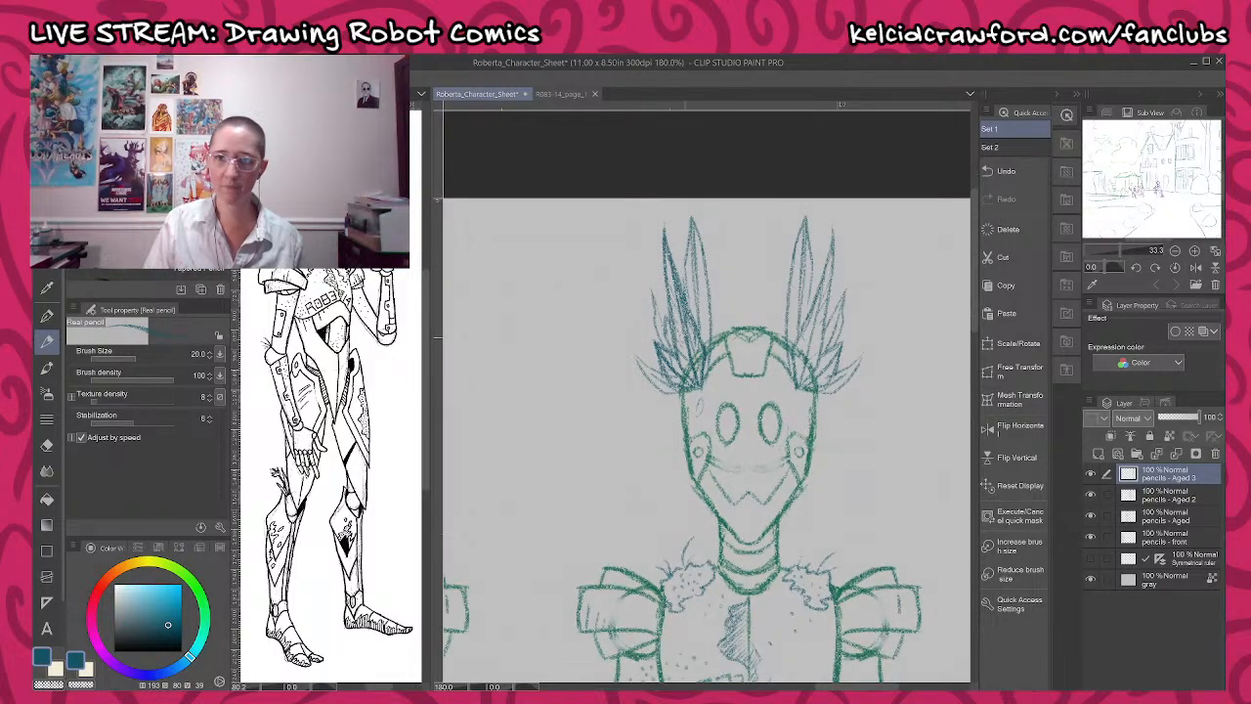
scroll(849, 323, up, 3)
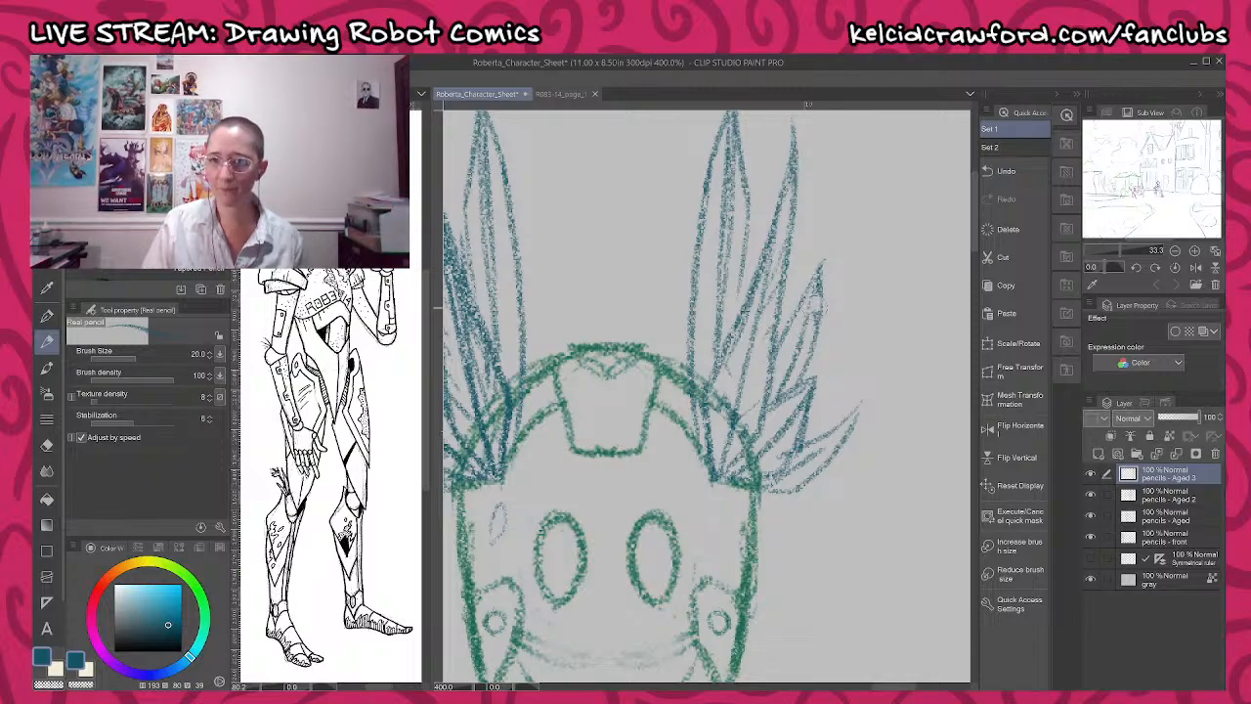
scroll(772, 313, down, 4)
scroll(802, 313, up, 3)
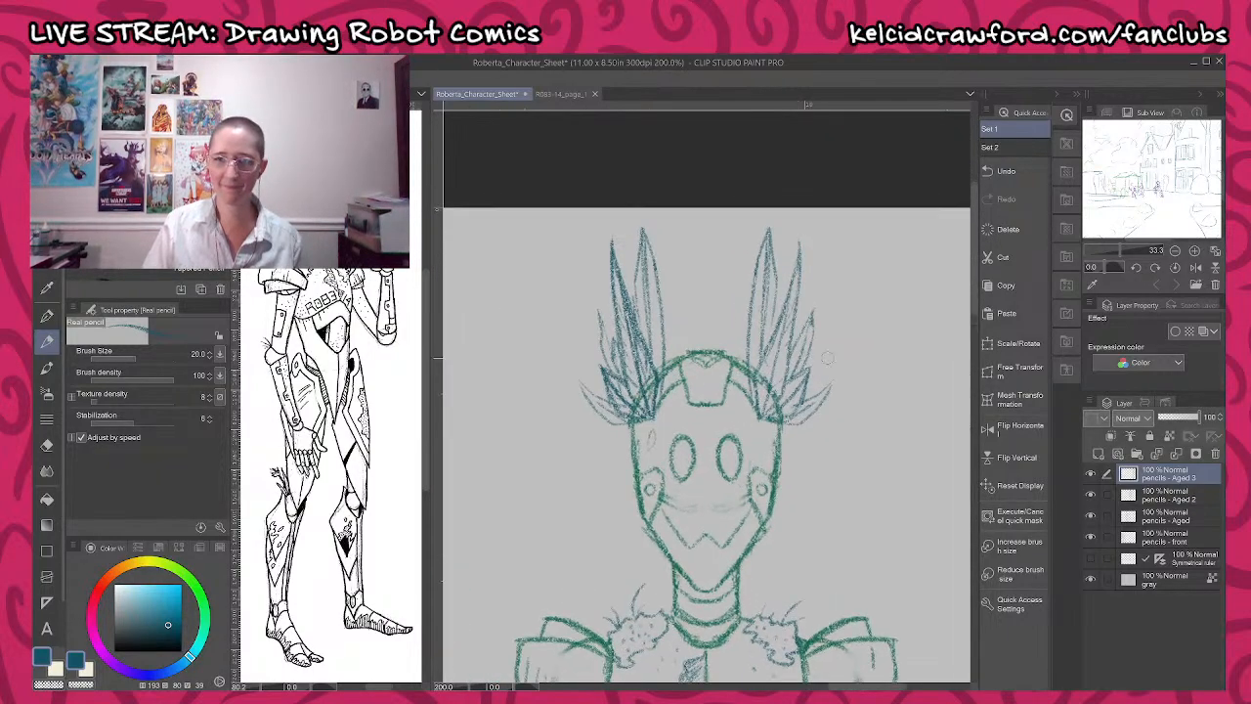
scroll(797, 347, down, 5)
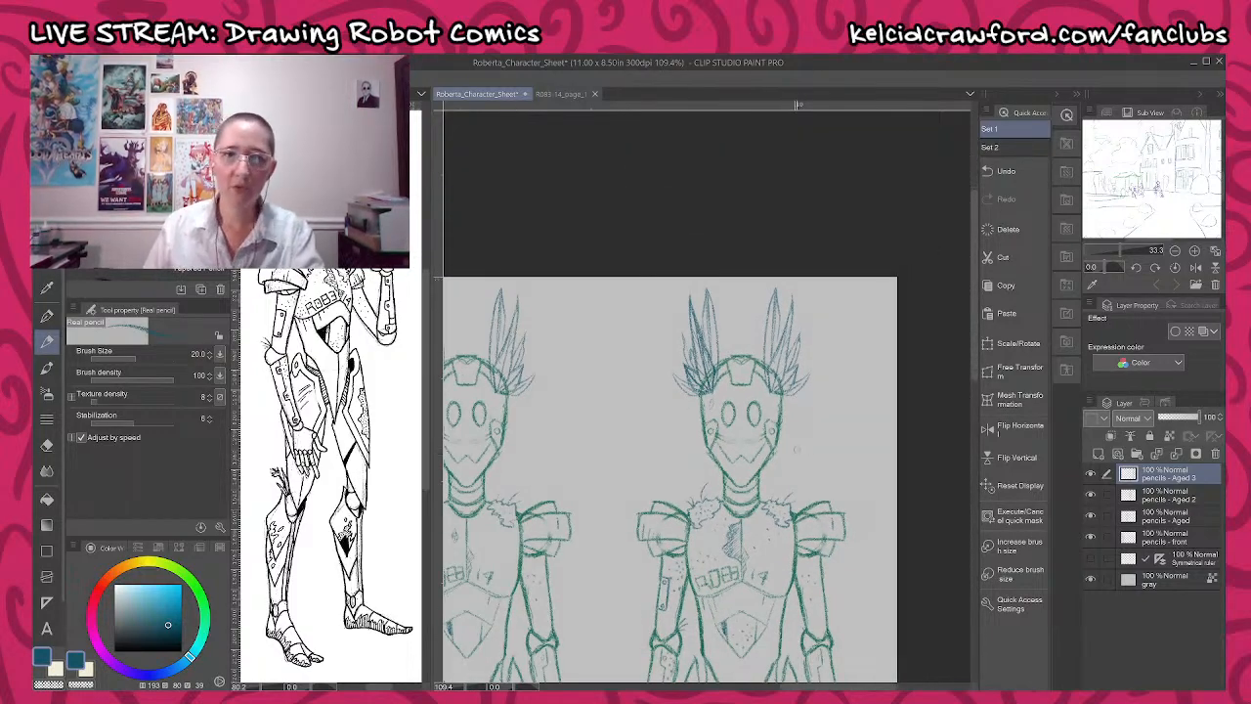
- Sketch ragged, zigzag patch outlines across the fourth figure's forehead above the eyes and over the upper edge of the mouth plate
scroll(743, 420, up, 4)
scroll(753, 423, up, 1)
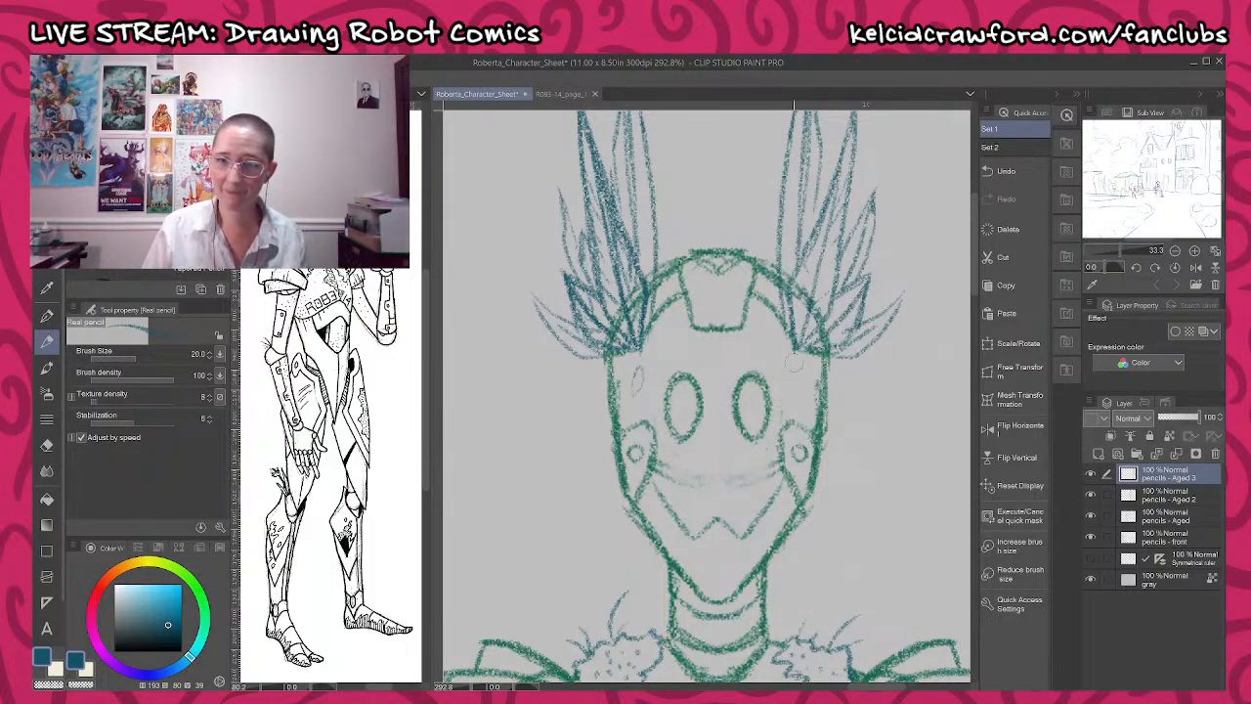
mouse_move(817, 393)
mouse_down()
mouse_move(769, 349)
mouse_move(725, 365)
mouse_move(695, 345)
mouse_move(747, 343)
mouse_move(790, 373)
mouse_up()
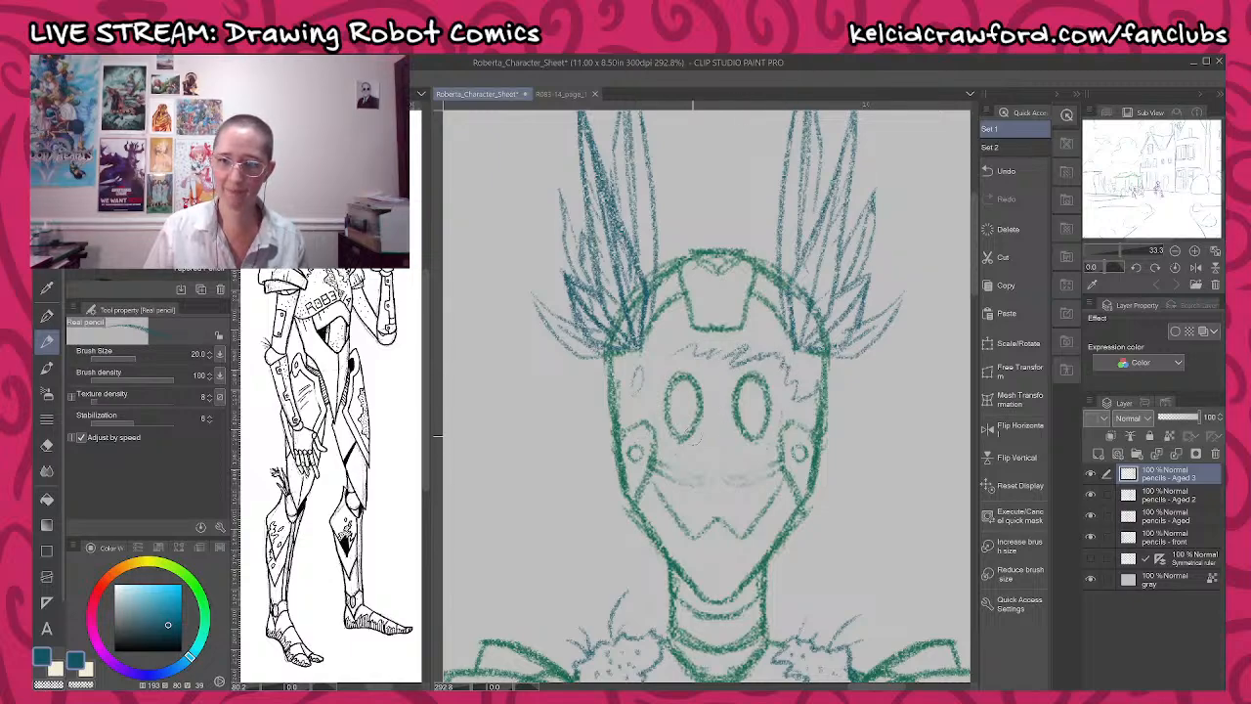
mouse_move(659, 460)
mouse_down()
mouse_move(730, 461)
mouse_move(779, 515)
mouse_up()
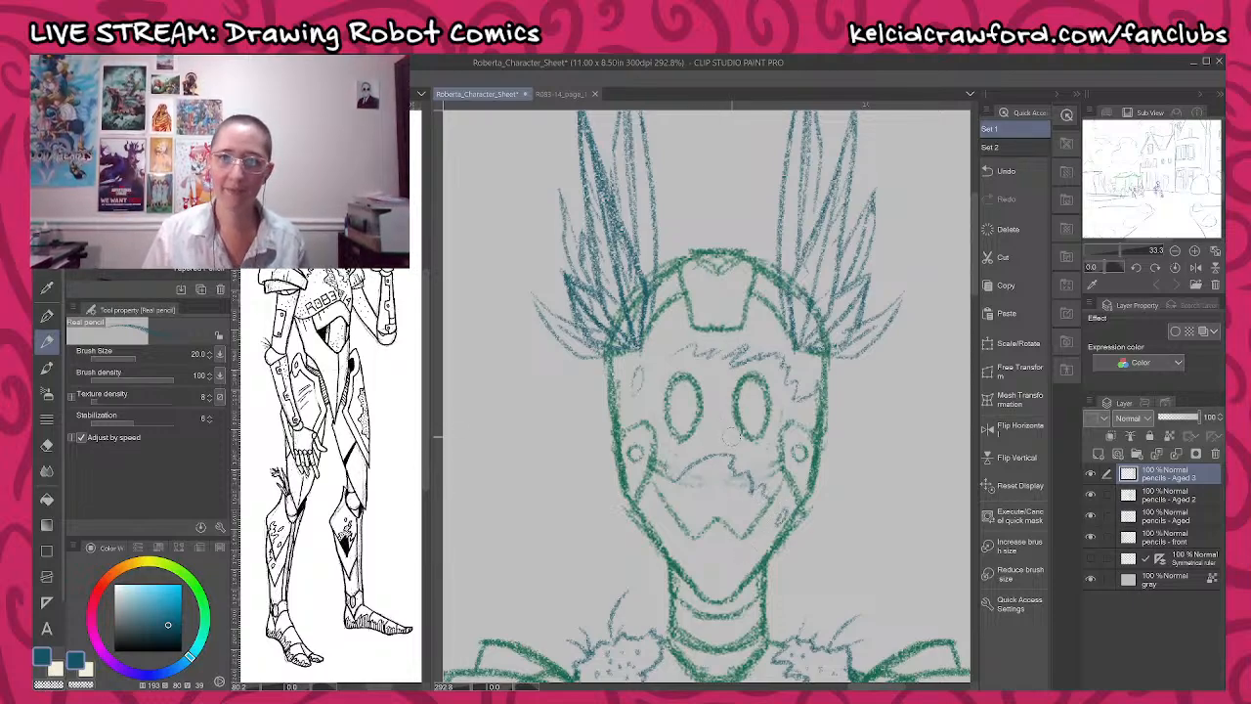
- Add small marks around the fourth figure's mouth and extend the ragged outline from the forehead down around the left-hand eye
scroll(719, 437, up, 2)
drag(666, 506, 668, 549)
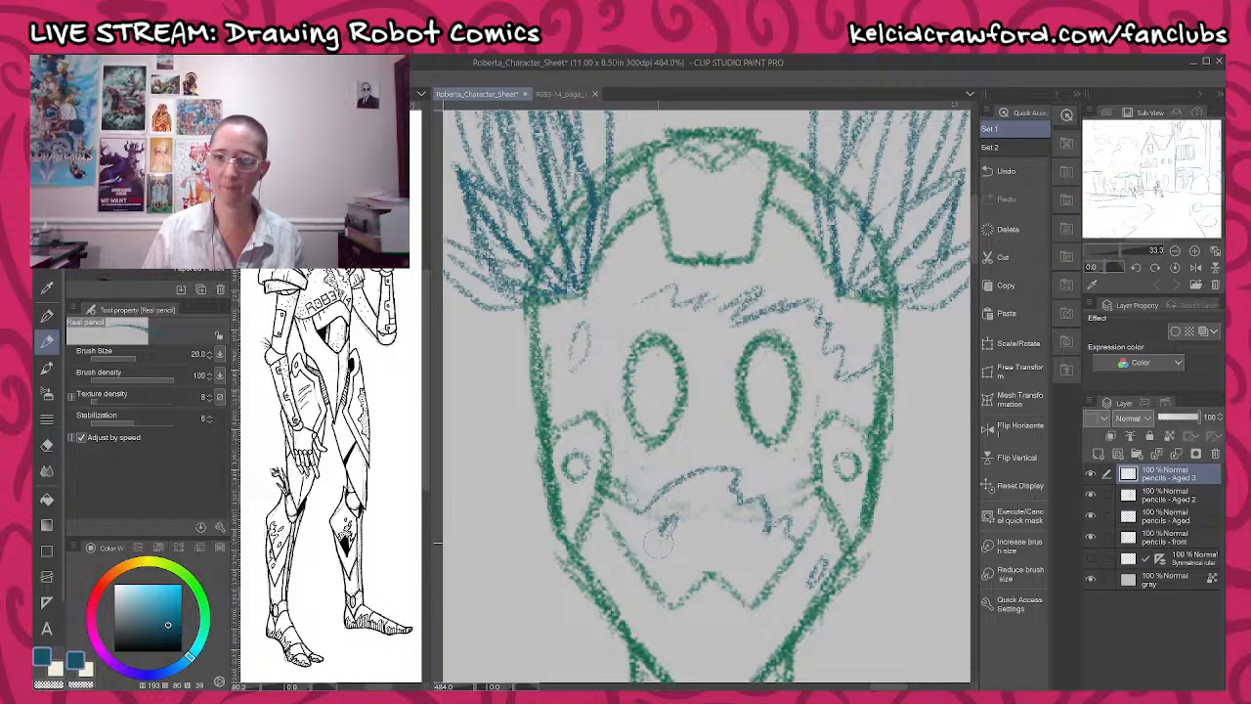
drag(626, 486, 636, 430)
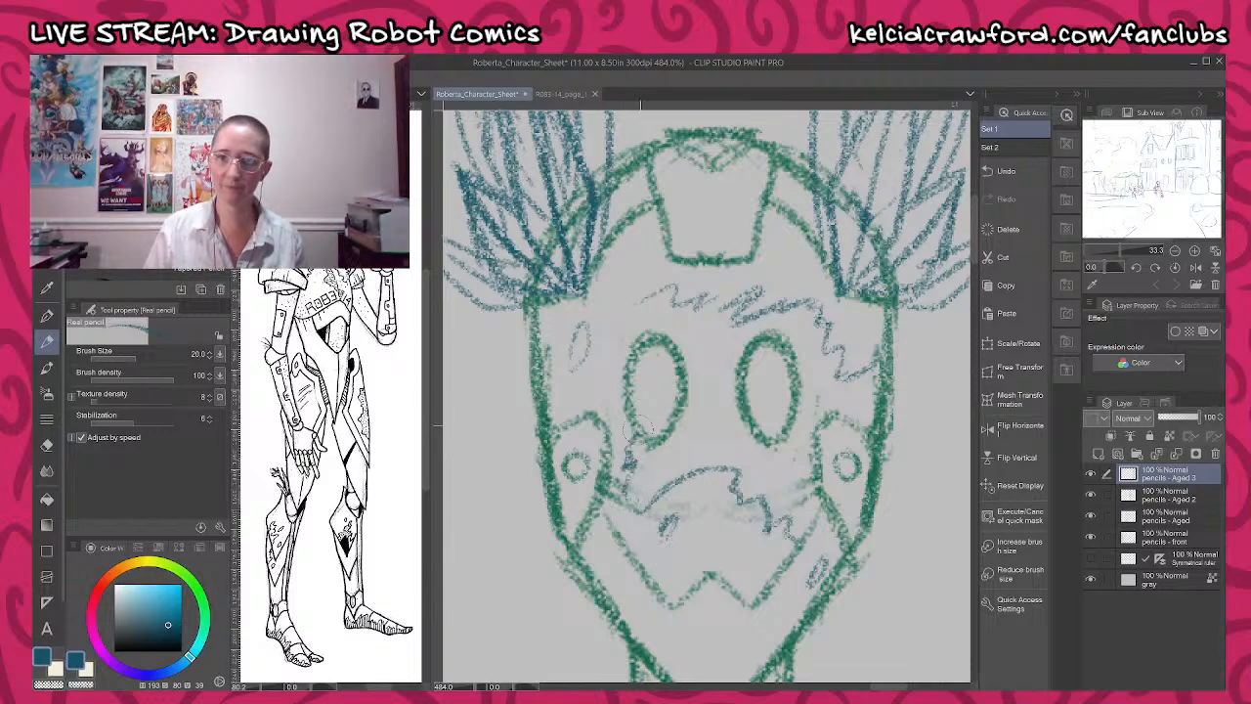
mouse_move(620, 315)
mouse_down()
mouse_move(601, 366)
mouse_move(614, 399)
mouse_up()
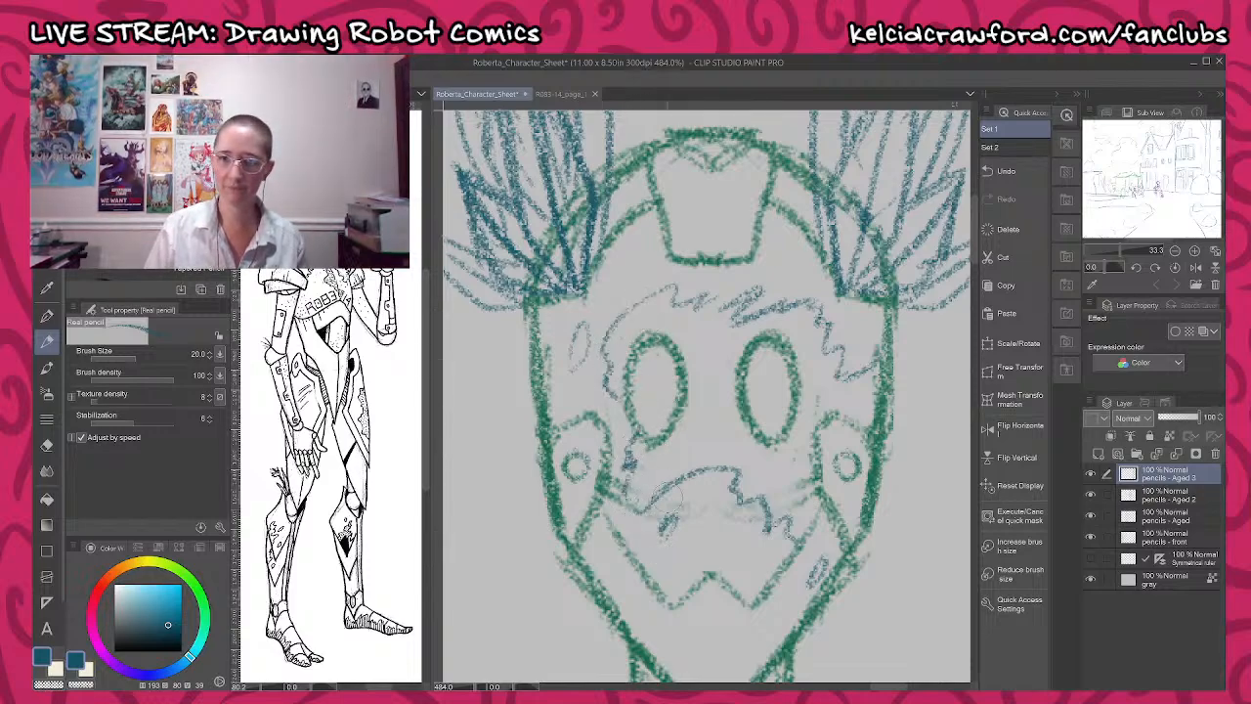
scroll(704, 388, down, 1)
scroll(704, 388, down, 6)
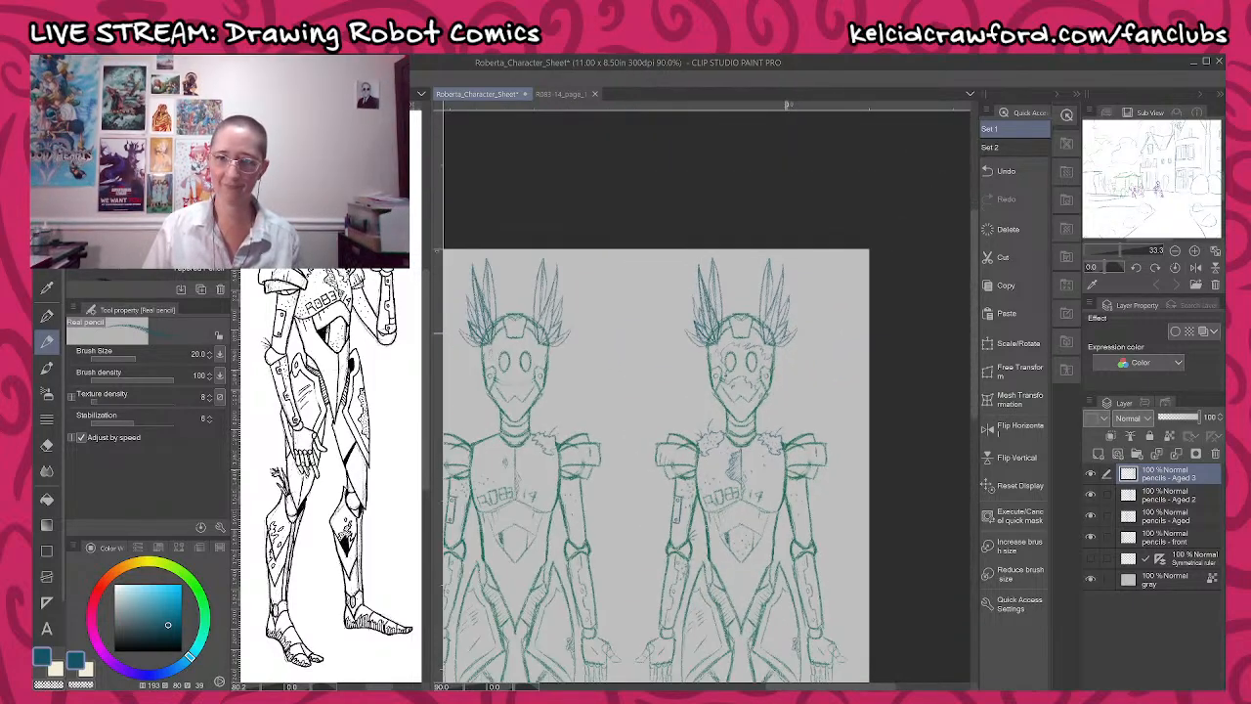
- Extend the right-hand moss patch on the fourth figure's upper chest downward with a ragged closed outline
scroll(733, 413, up, 1)
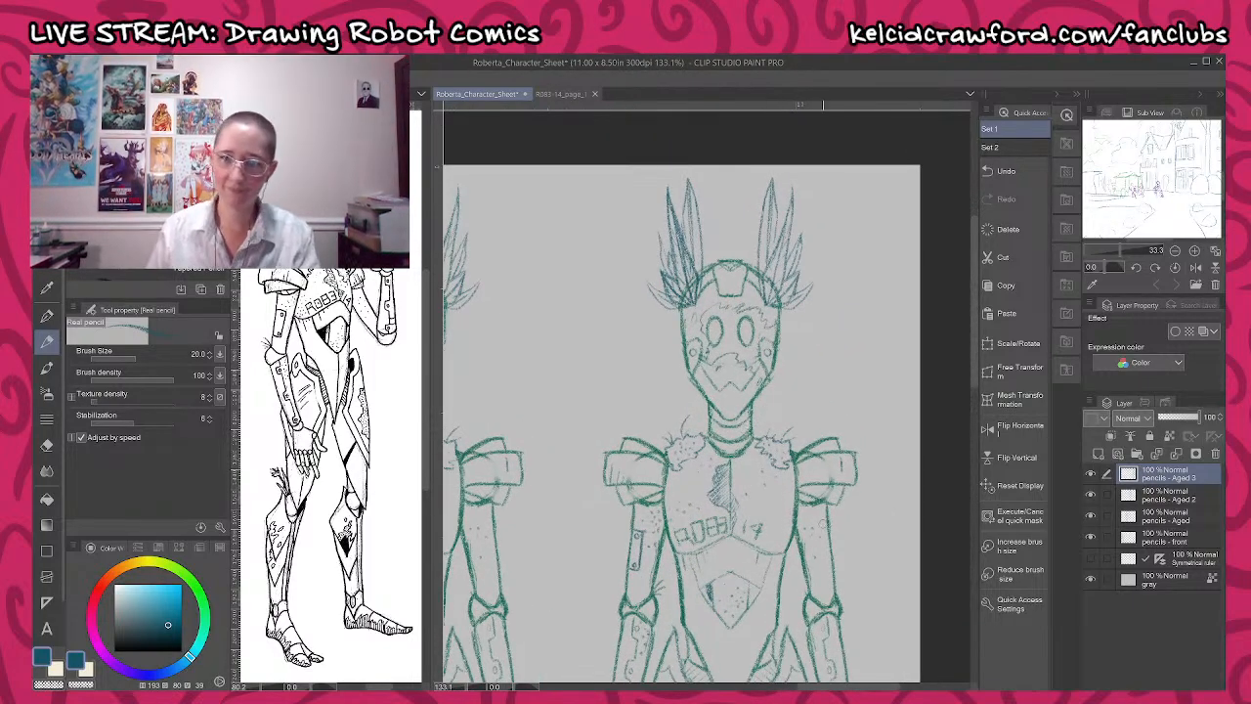
drag(807, 533, 782, 421)
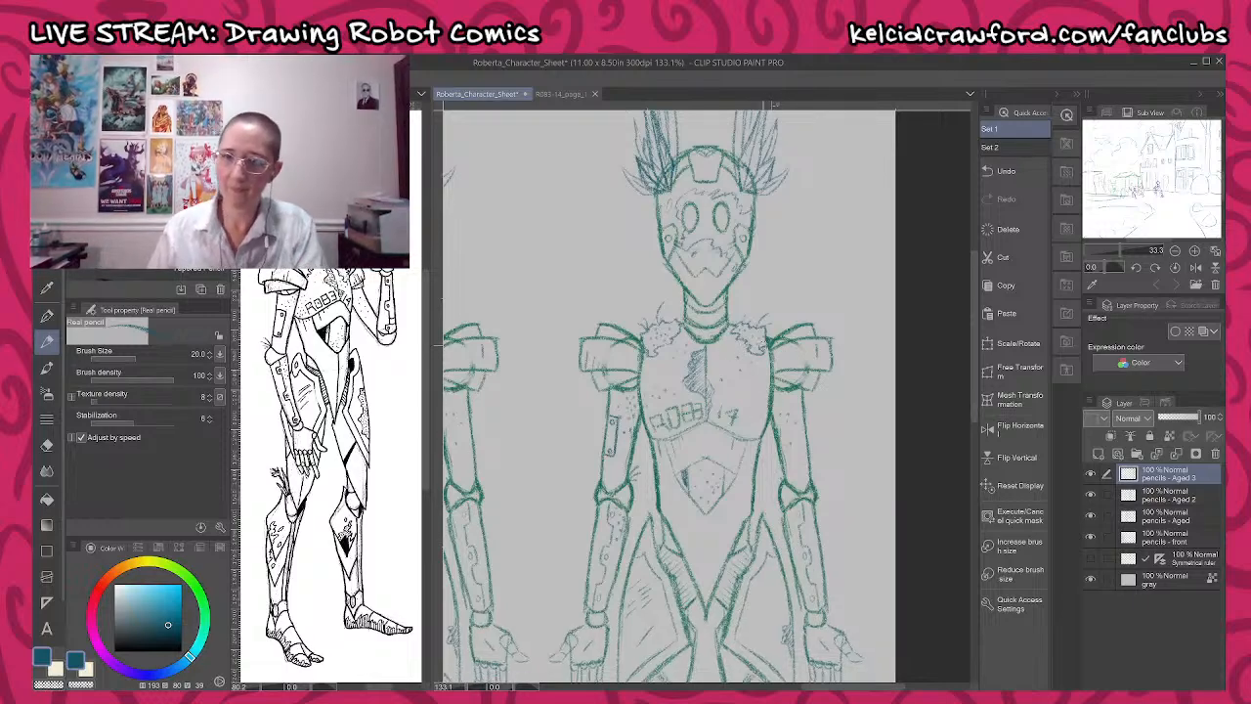
scroll(772, 104, up, 4)
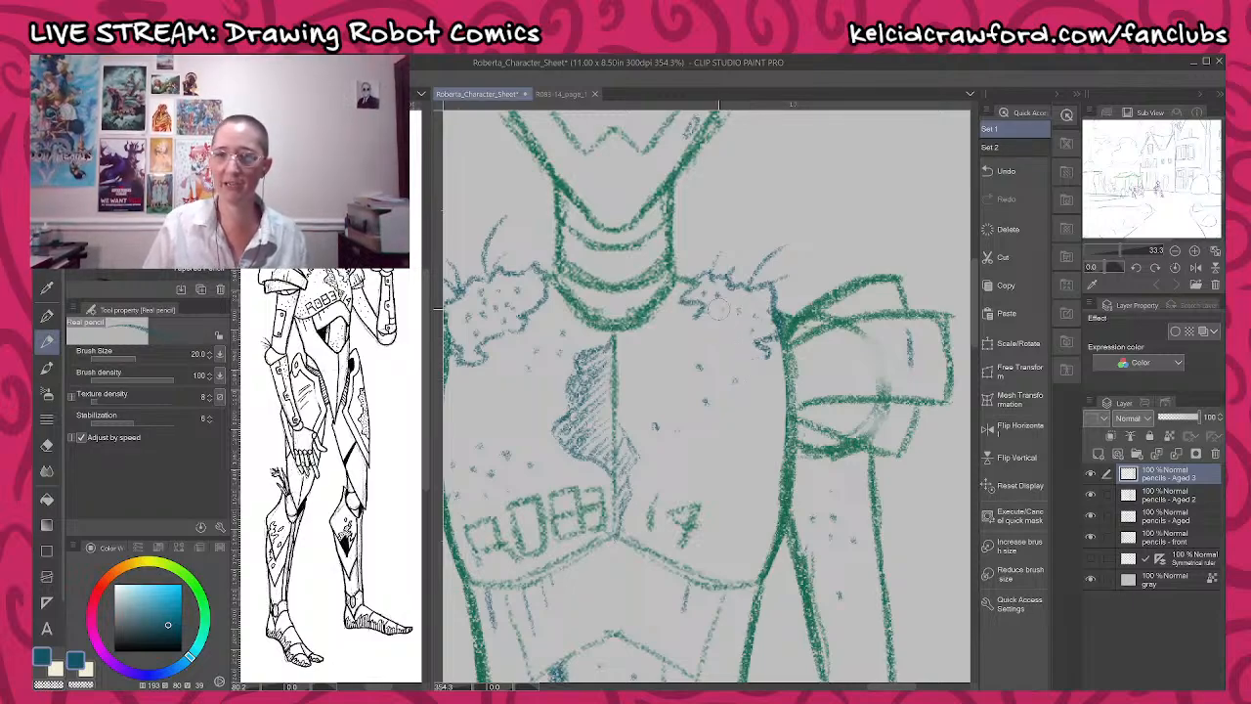
mouse_move(721, 303)
mouse_down()
mouse_move(684, 338)
mouse_move(708, 350)
mouse_move(726, 397)
mouse_move(750, 391)
mouse_up()
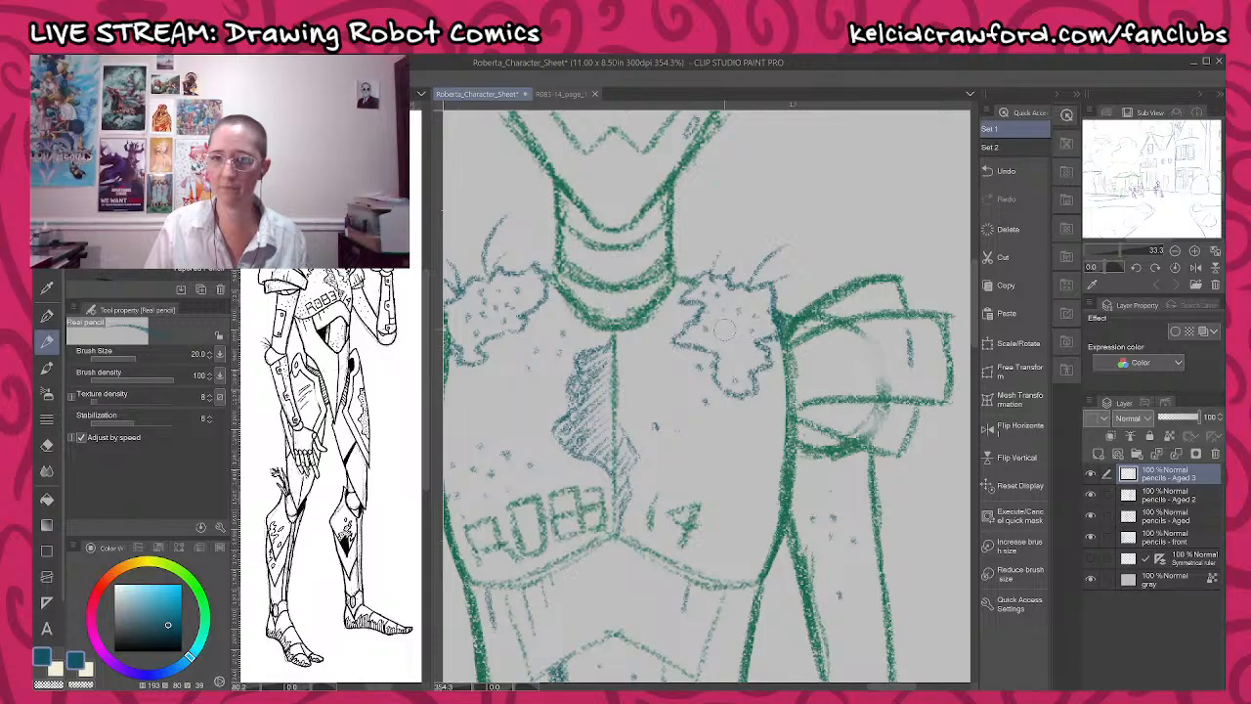
scroll(743, 344, down, 2)
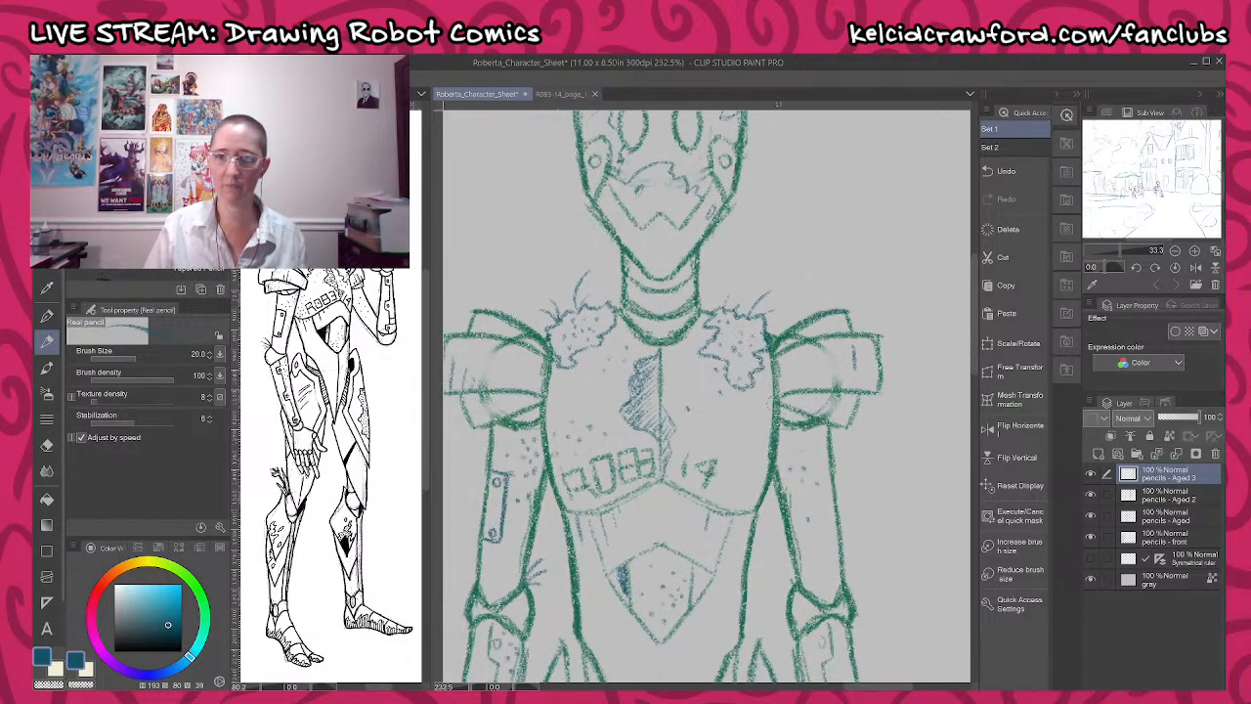
scroll(741, 341, down, 3)
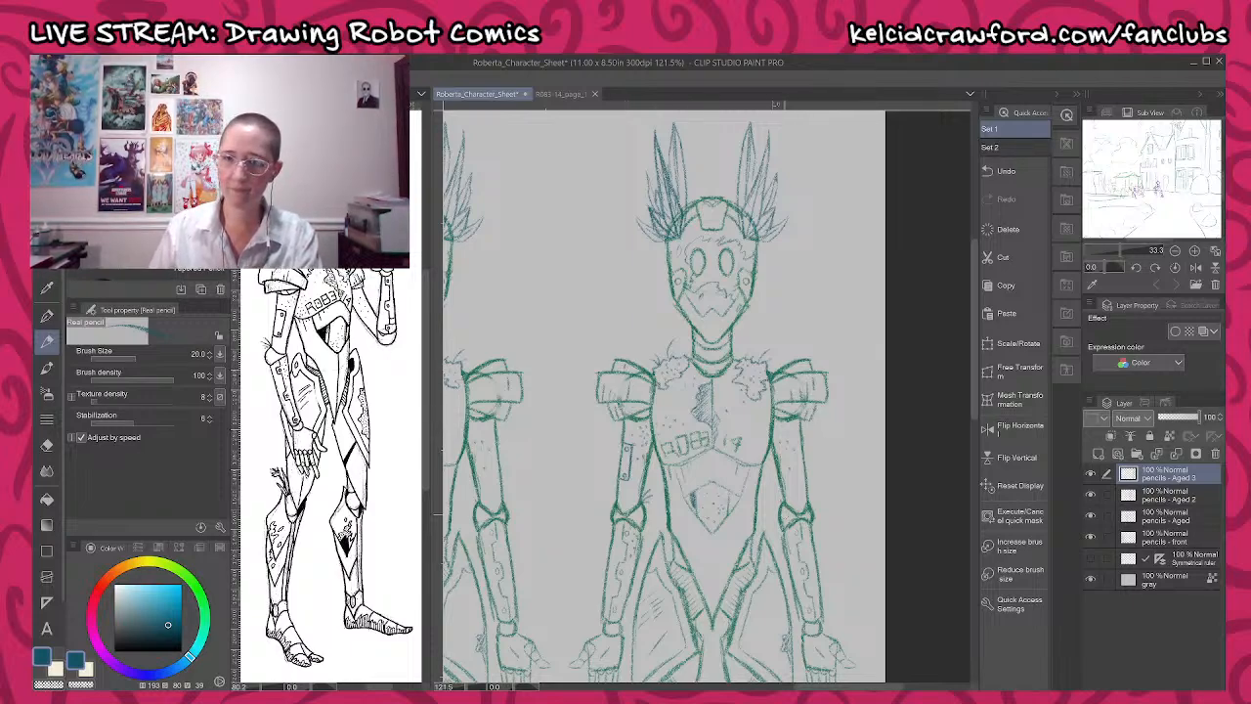
- Add strokes joining the small round bud to the leaf sprout at the fourth figure's left-hand knee
scroll(849, 544, down, 5)
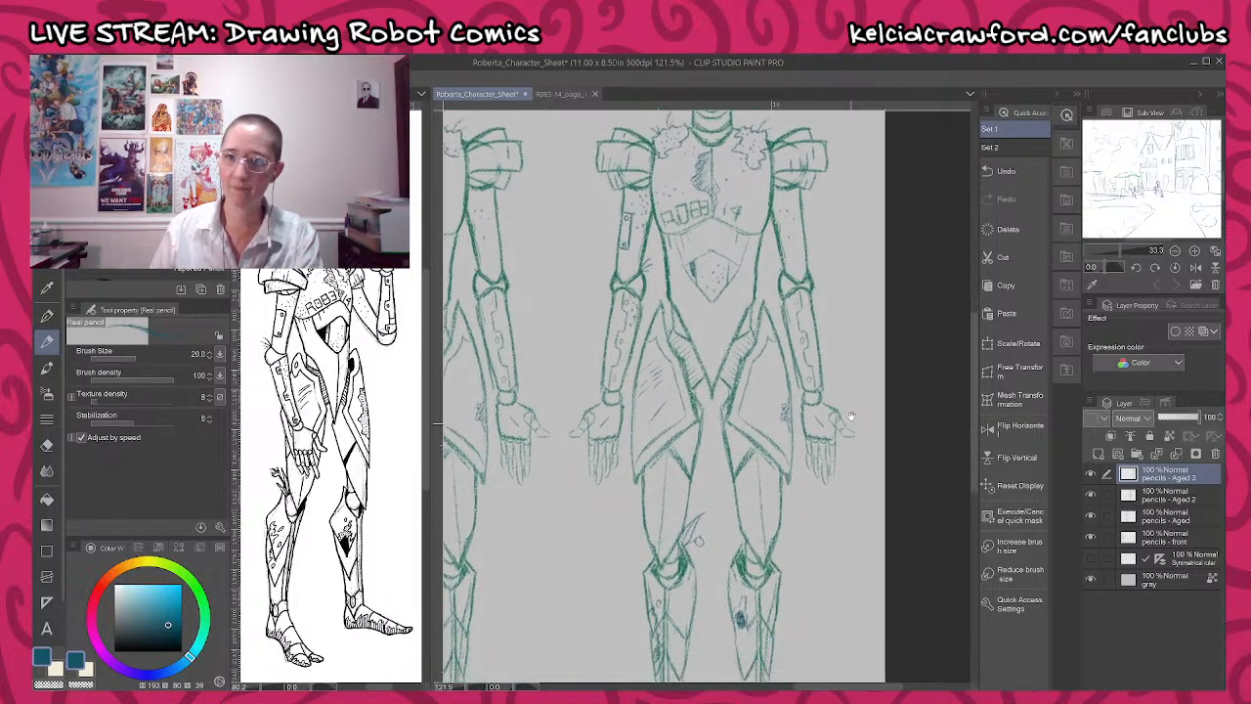
scroll(850, 416, down, 3)
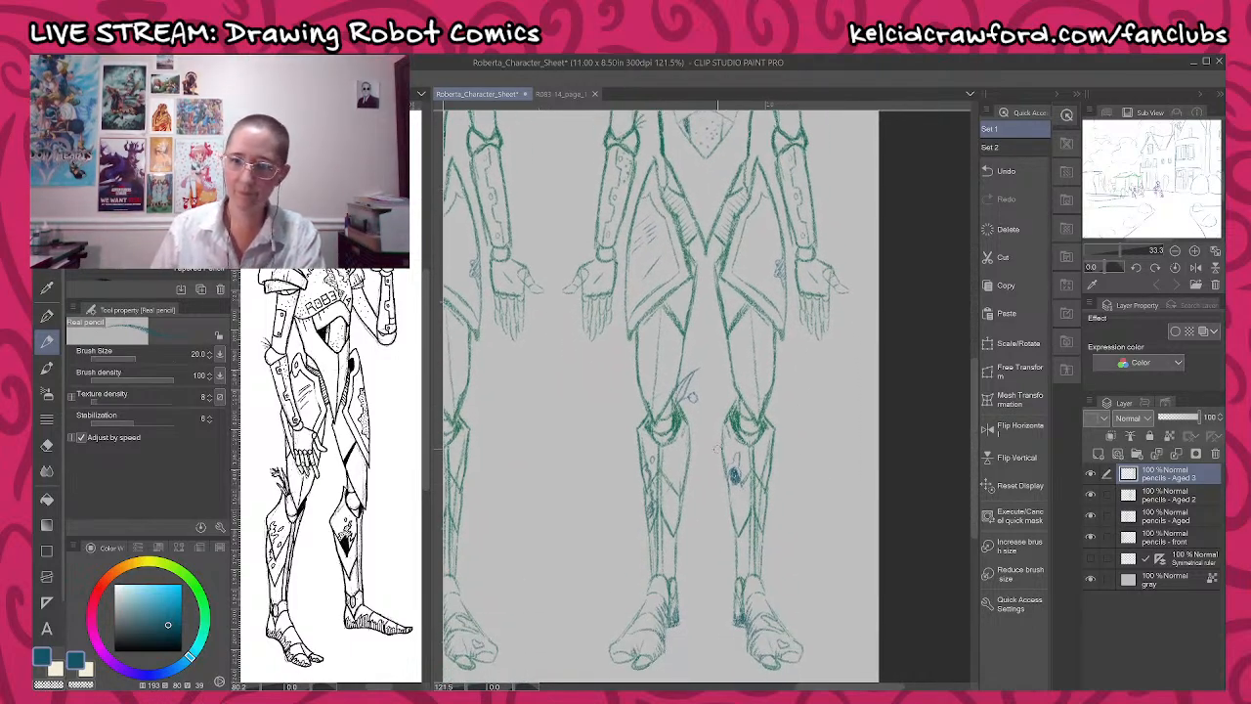
drag(694, 400, 682, 405)
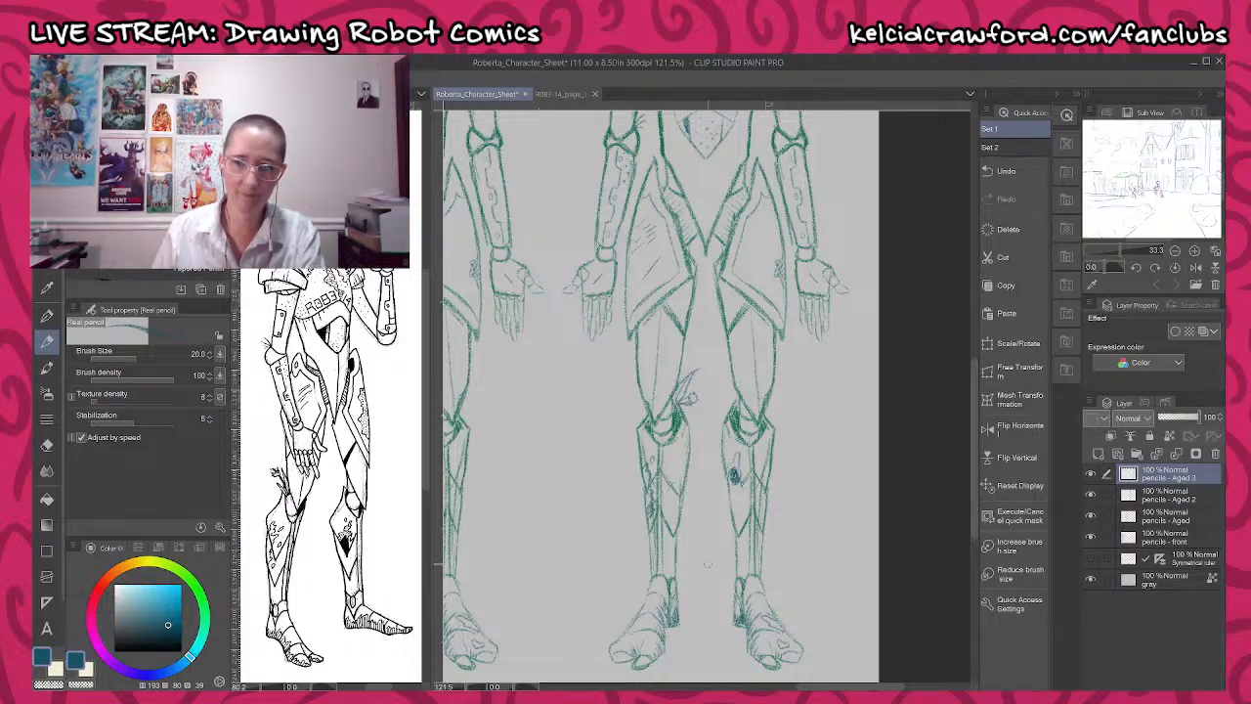
- Sketch a small oval hole and a ragged patch on the inner side of the fourth figure's left-hand lower leg
scroll(708, 564, down, 2)
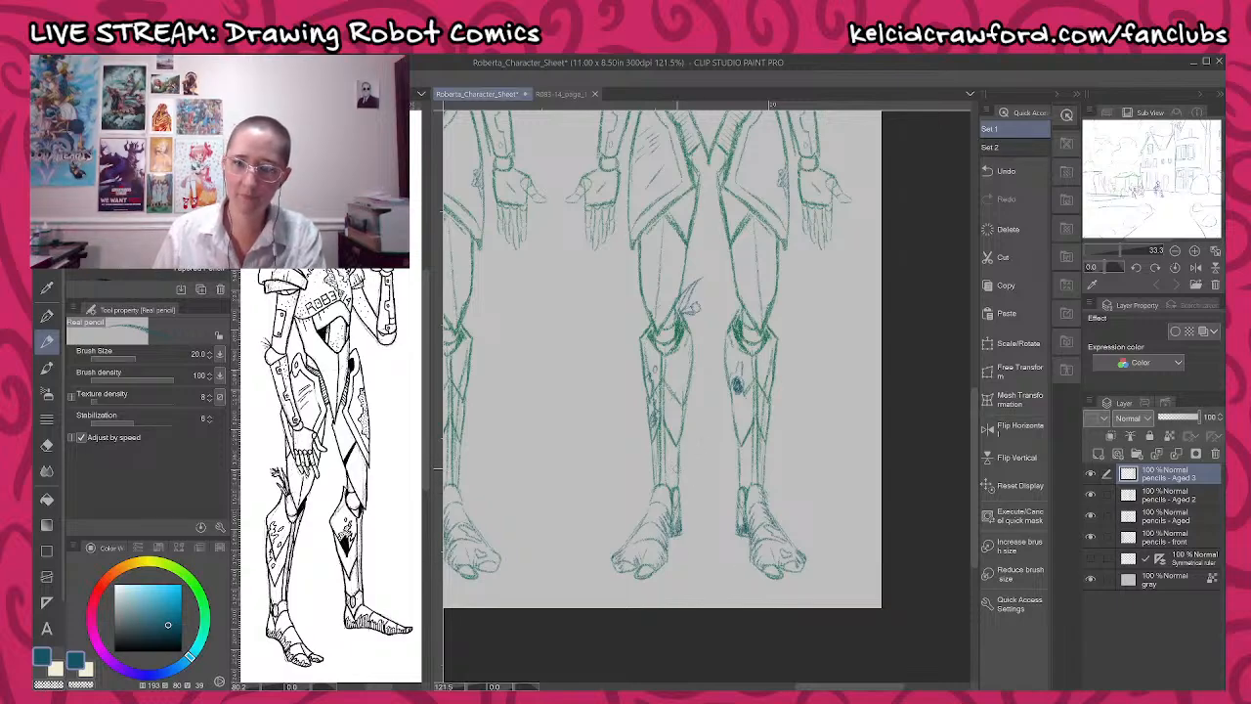
mouse_move(674, 456)
mouse_down()
mouse_move(673, 484)
mouse_move(676, 471)
mouse_up()
drag(673, 418, 675, 420)
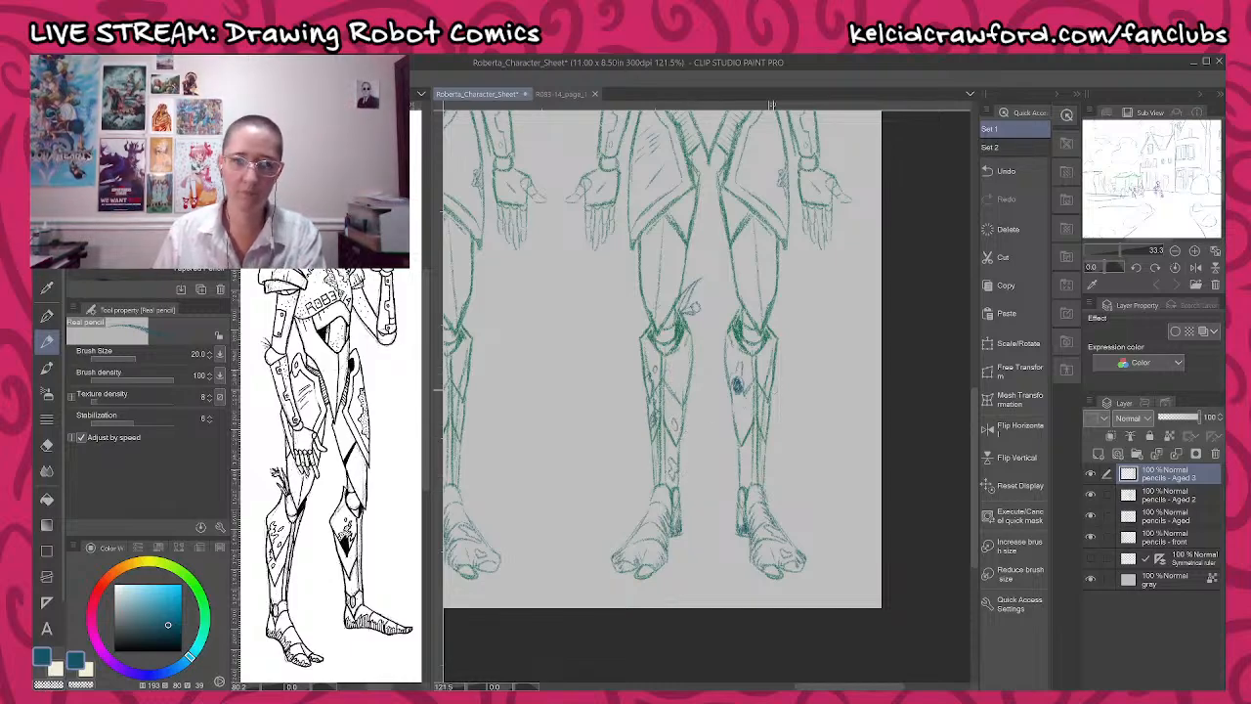
- Undo the outline strokes above the dark hole on the fourth figure's right-hand shin
scroll(748, 367, up, 10)
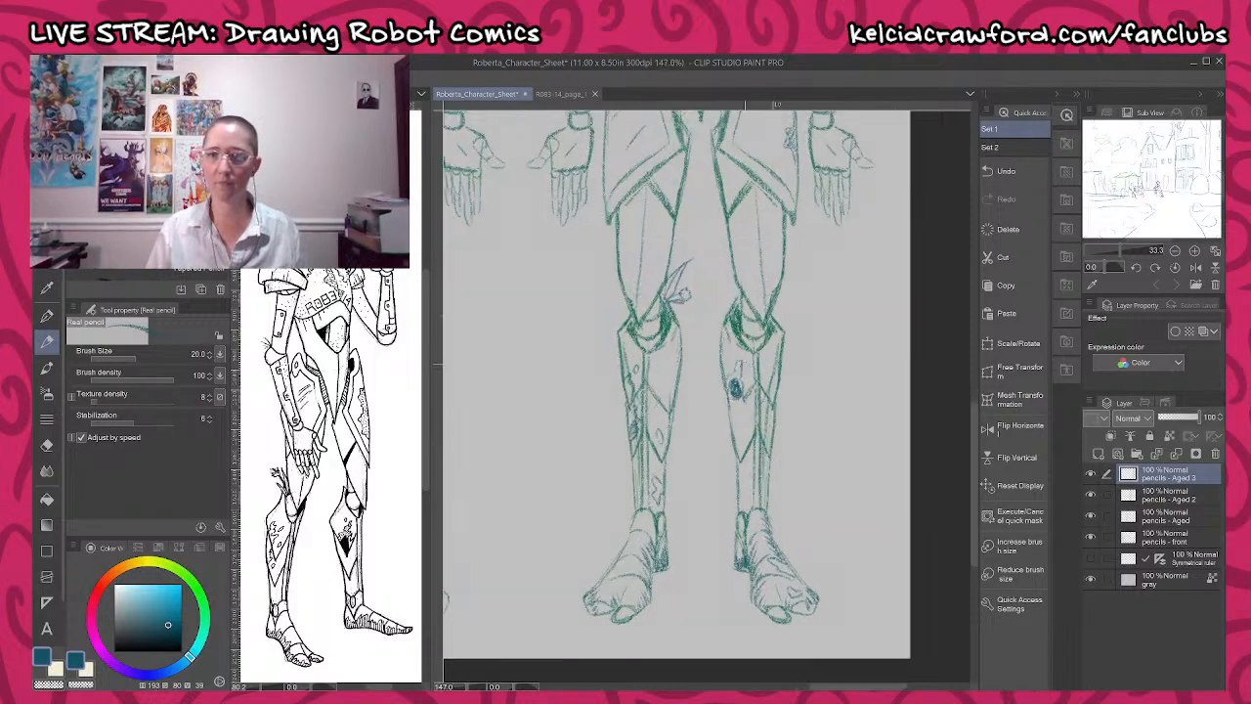
scroll(751, 363, up, 1)
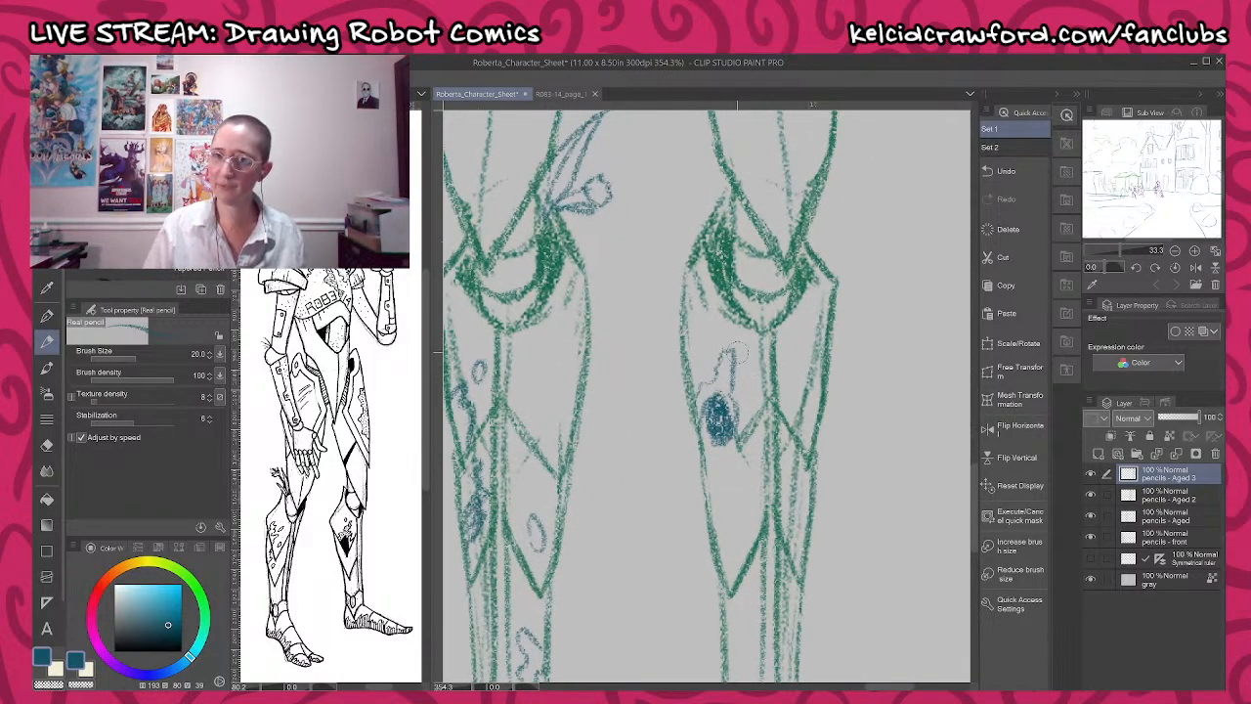
key(ctrl+z)
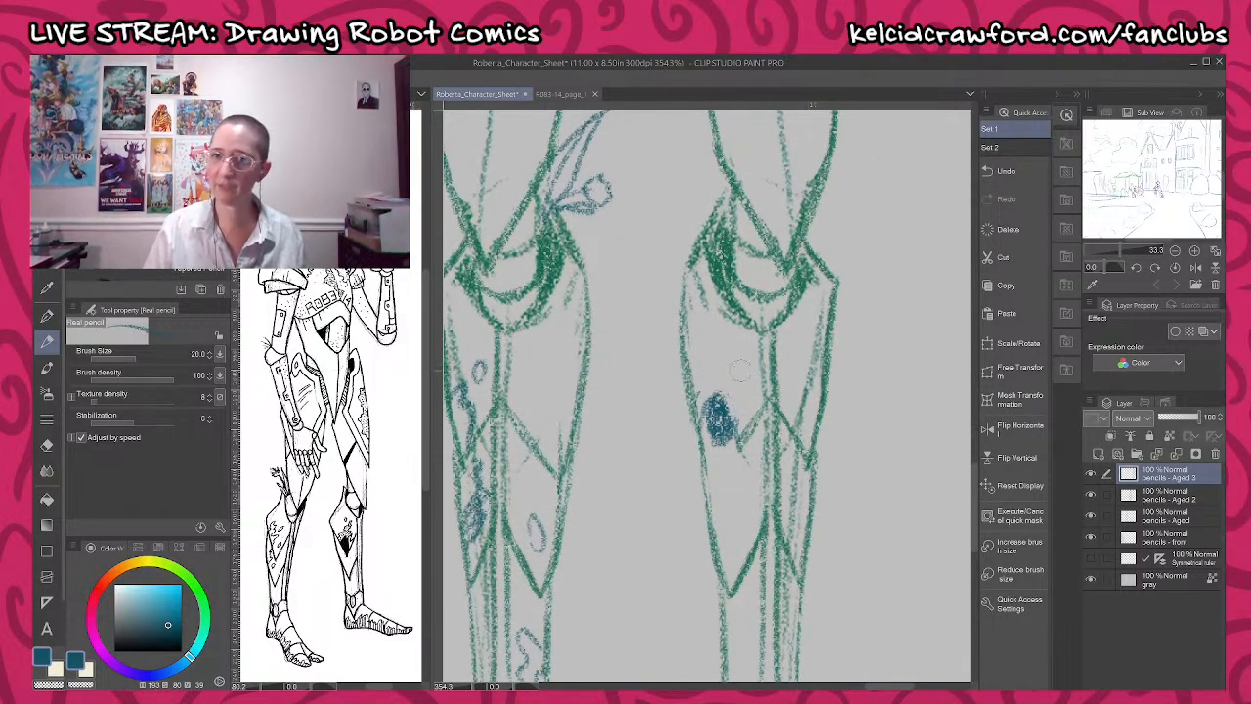
- Sketch a ragged, curving outline rising above the dark hole on the fourth figure's right-hand shin
mouse_move(702, 397)
mouse_down()
mouse_move(700, 338)
mouse_move(722, 324)
mouse_move(747, 396)
mouse_up()
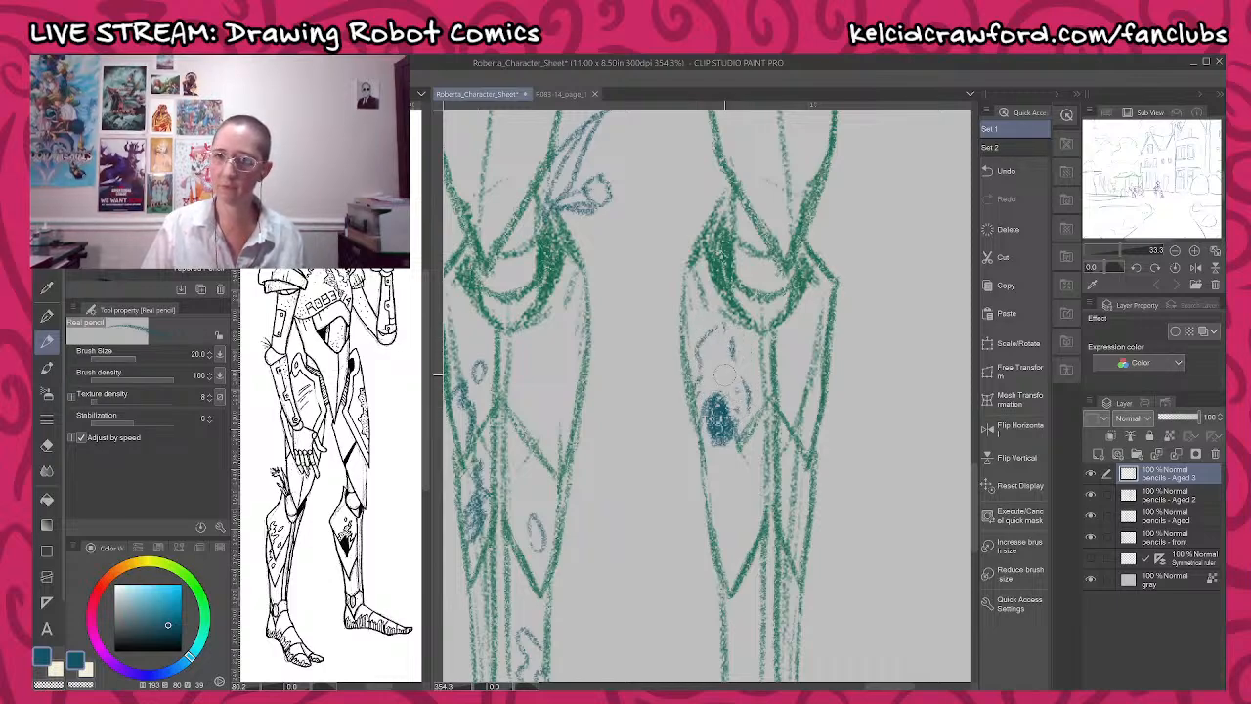
mouse_move(714, 352)
mouse_down()
mouse_move(725, 337)
mouse_move(708, 382)
mouse_move(738, 375)
mouse_move(730, 347)
mouse_up()
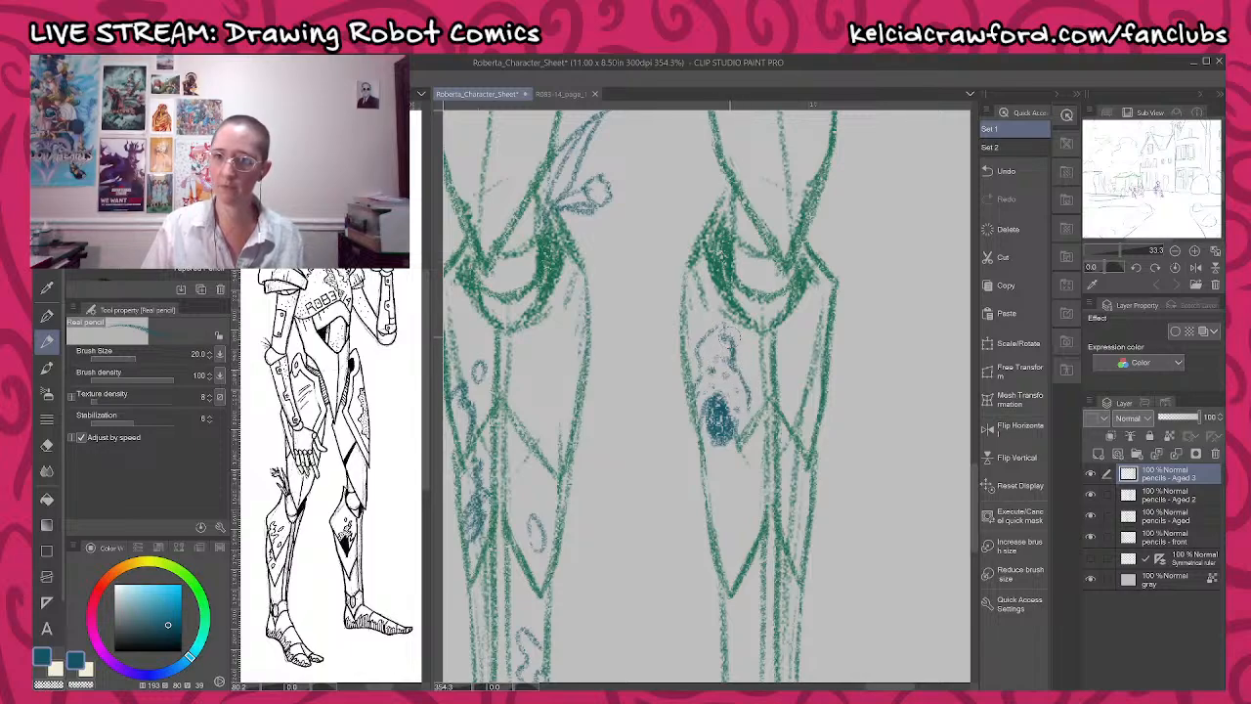
scroll(753, 410, down, 7)
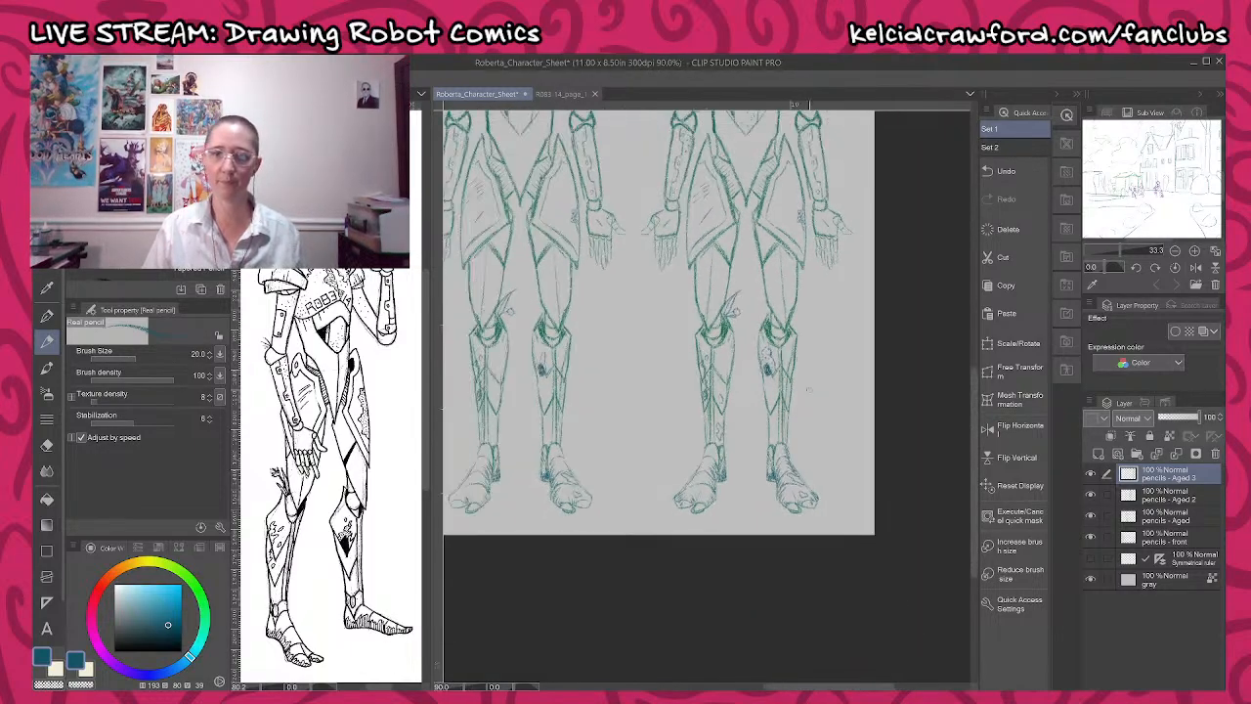
- Draw a ragged, hatched patch along the outer edge of the fourth figure's right-hand hip plate
drag(832, 352, 818, 509)
scroll(785, 358, up, 4)
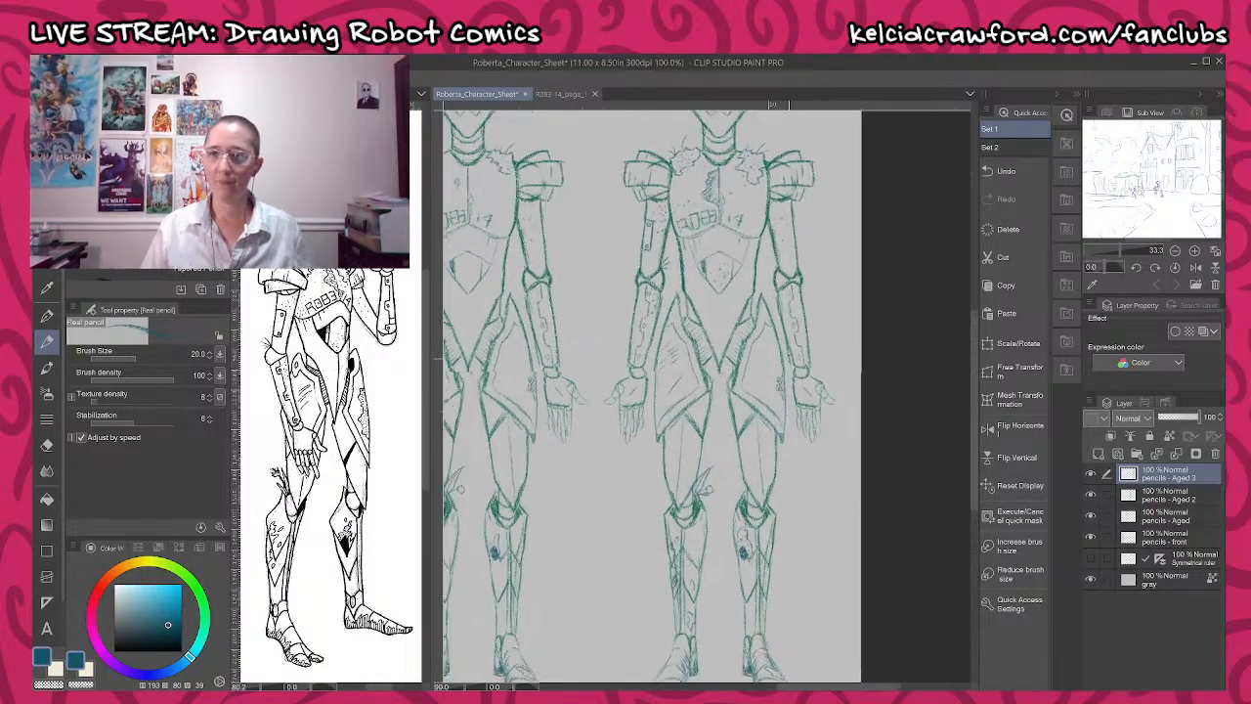
scroll(757, 367, up, 4)
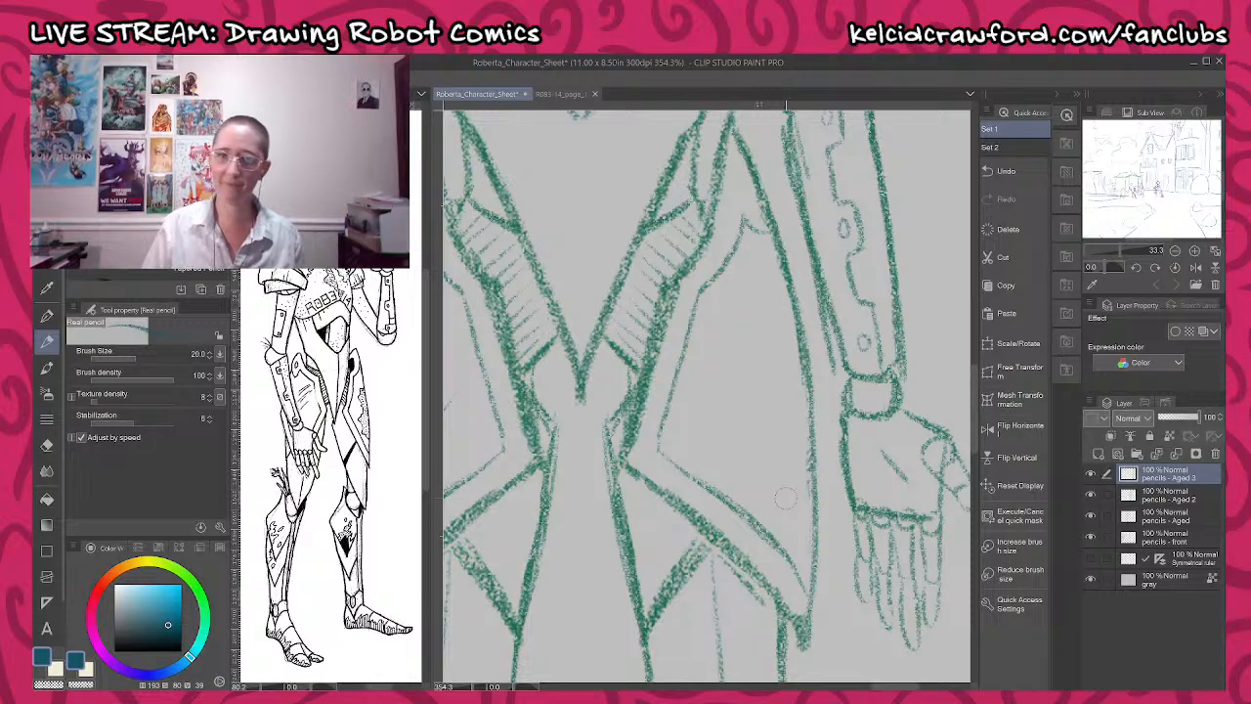
mouse_move(792, 313)
mouse_down()
mouse_move(777, 393)
mouse_move(752, 399)
mouse_move(761, 456)
mouse_move(799, 491)
mouse_move(799, 459)
mouse_move(773, 451)
mouse_move(796, 398)
mouse_move(754, 399)
mouse_move(776, 309)
mouse_up()
scroll(806, 289, down, 3)
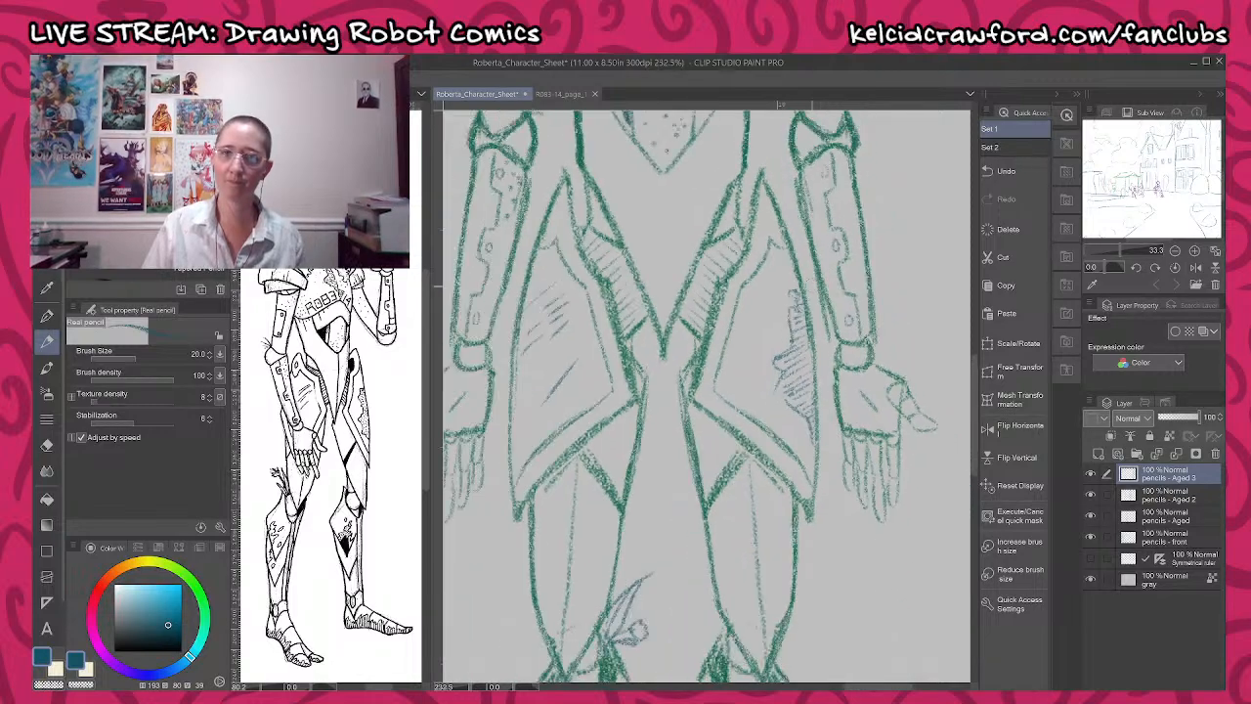
- Close the inked reference drawing and bring the character sheet's full row of figures into view
scroll(806, 299, down, 5)
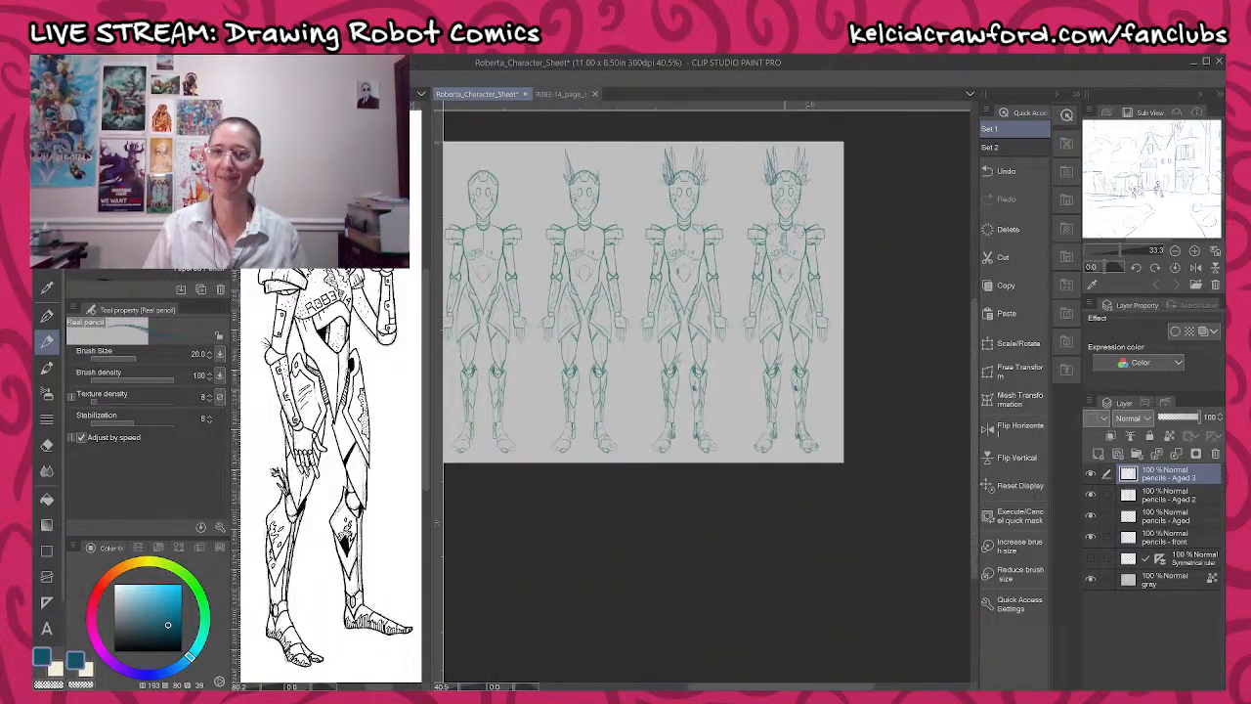
drag(749, 468, 790, 551)
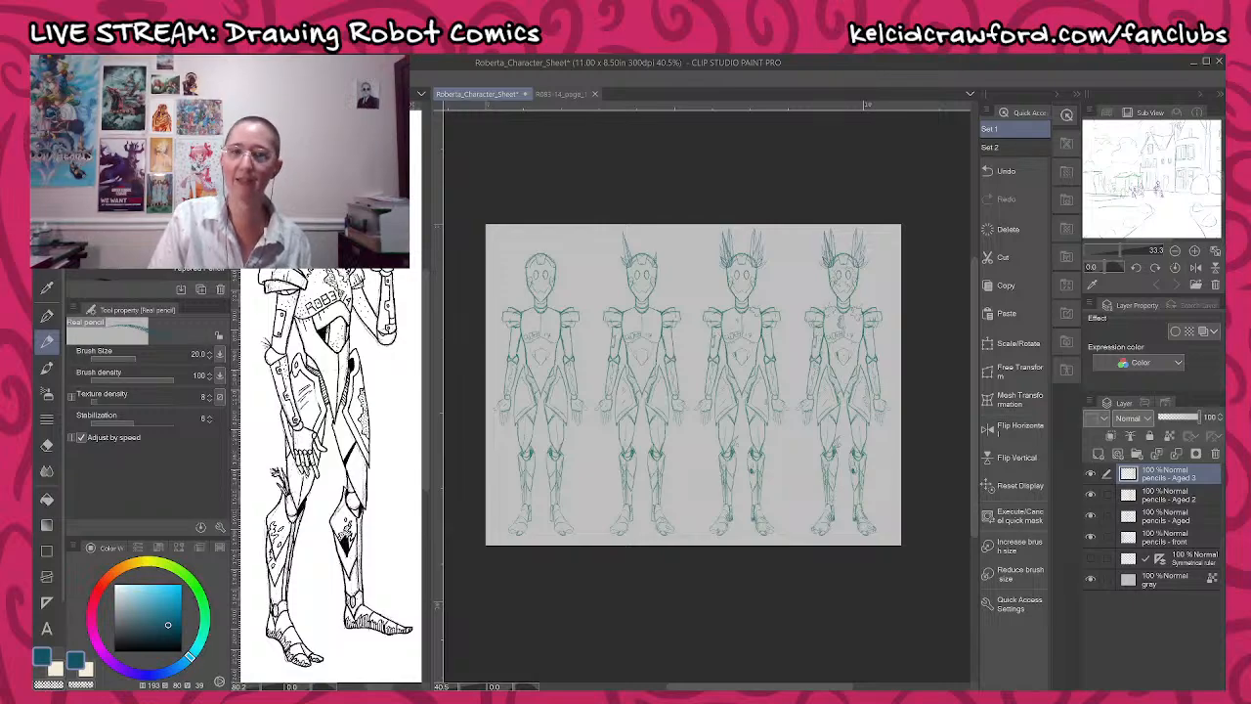
click(303, 93)
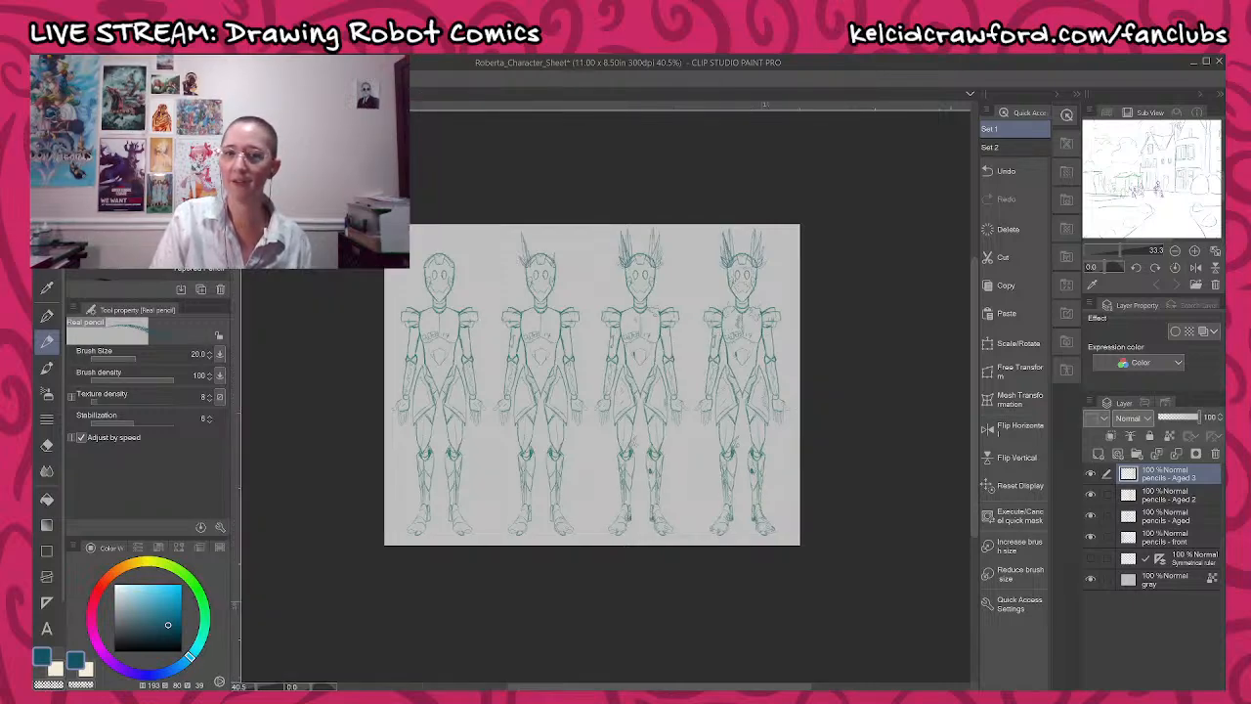
scroll(564, 333, up, 2)
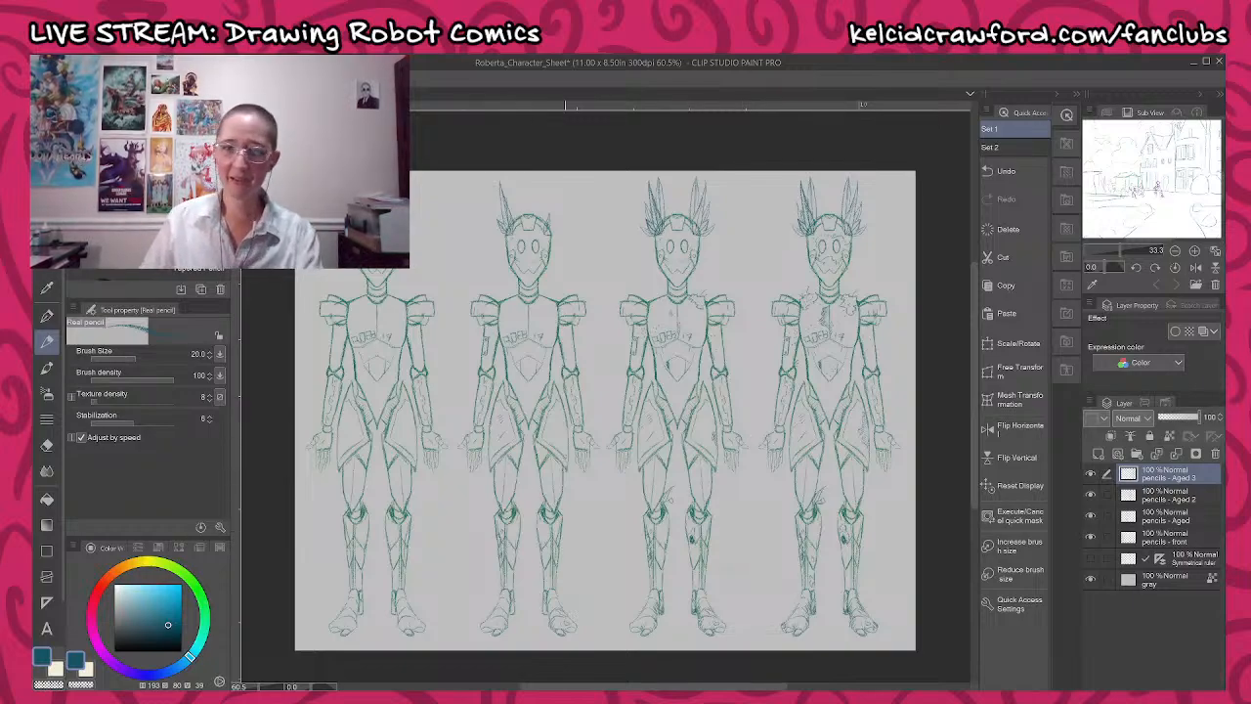
drag(609, 547, 616, 534)
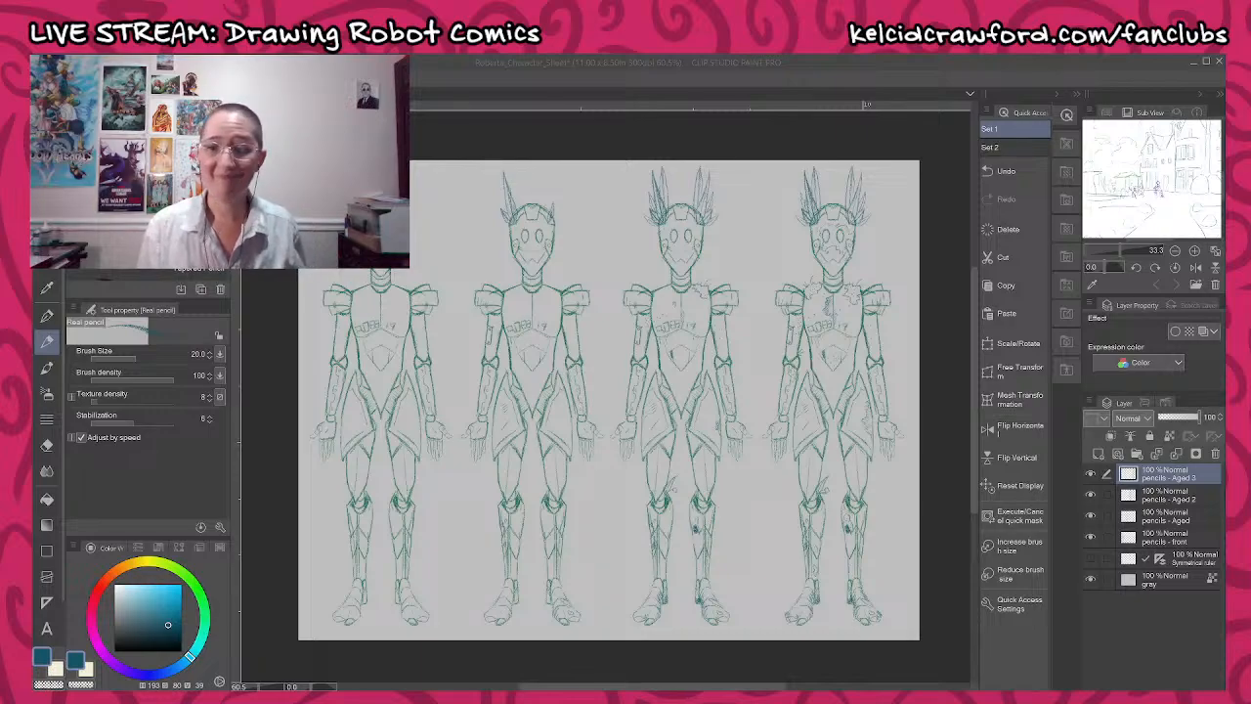
key(alt+Tab)
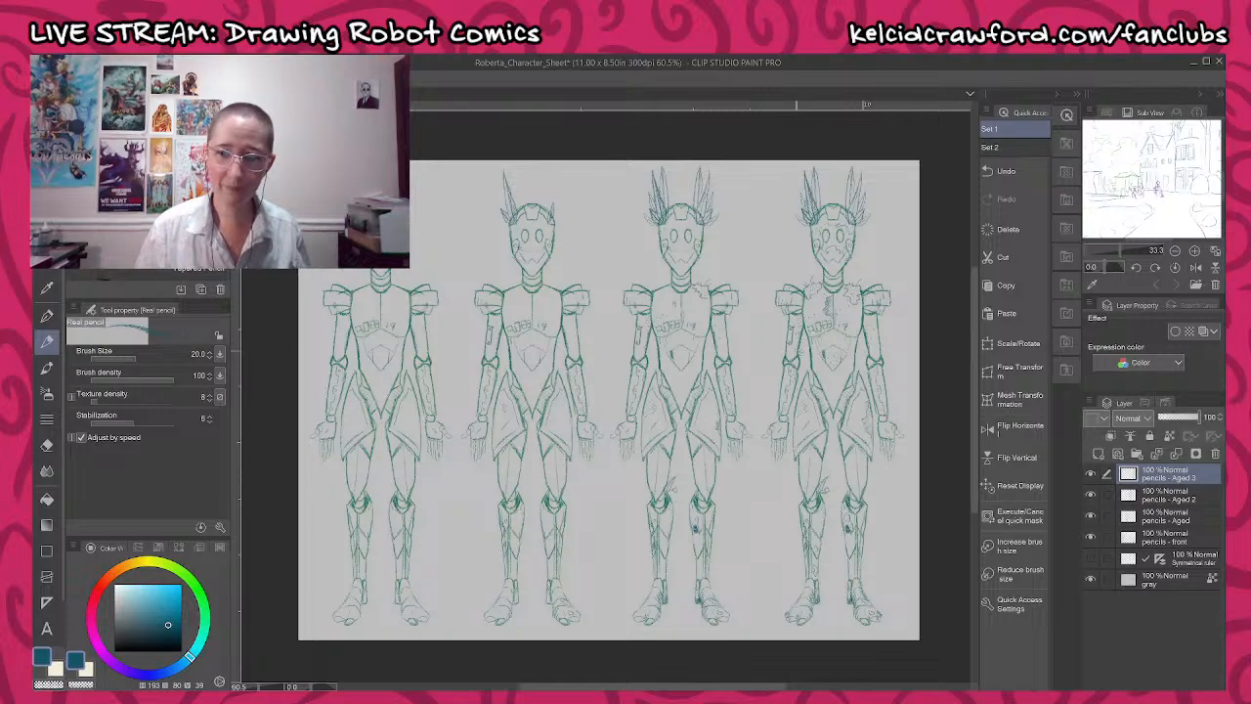
- Hide the gray background layer and add a new layer named "white" directly above it
click(1090, 577)
click(1160, 579)
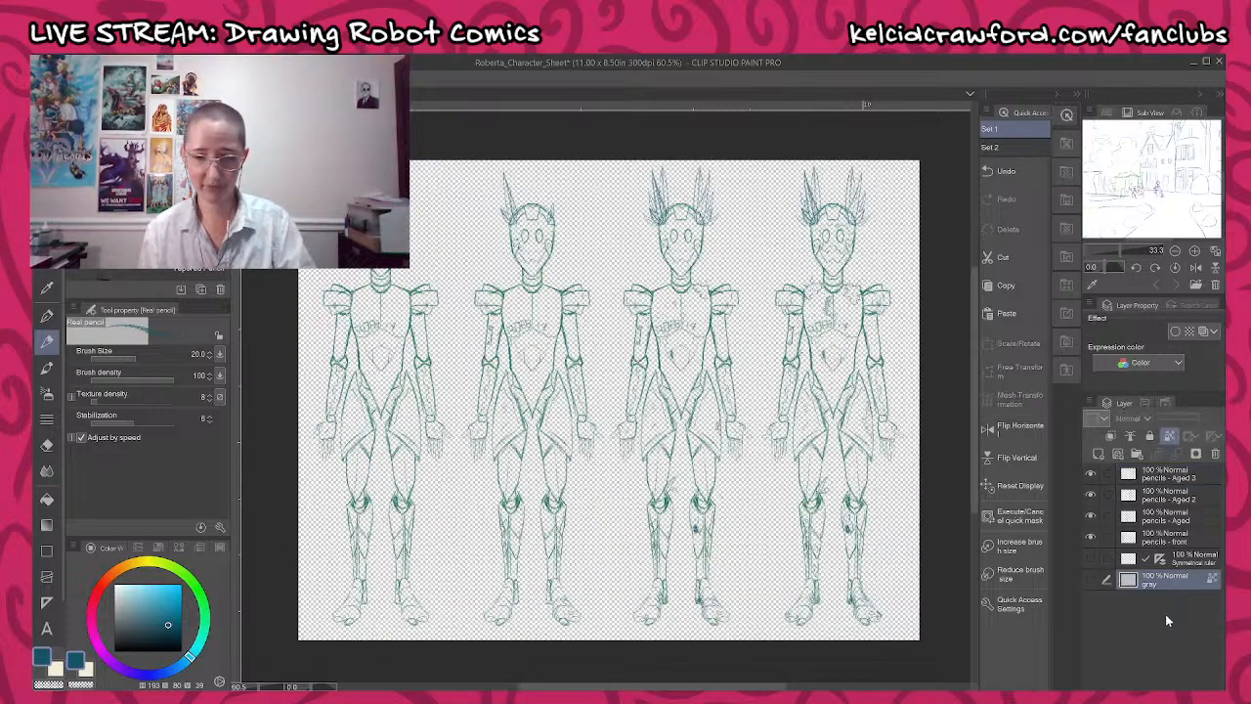
key(ctrl+shift+n)
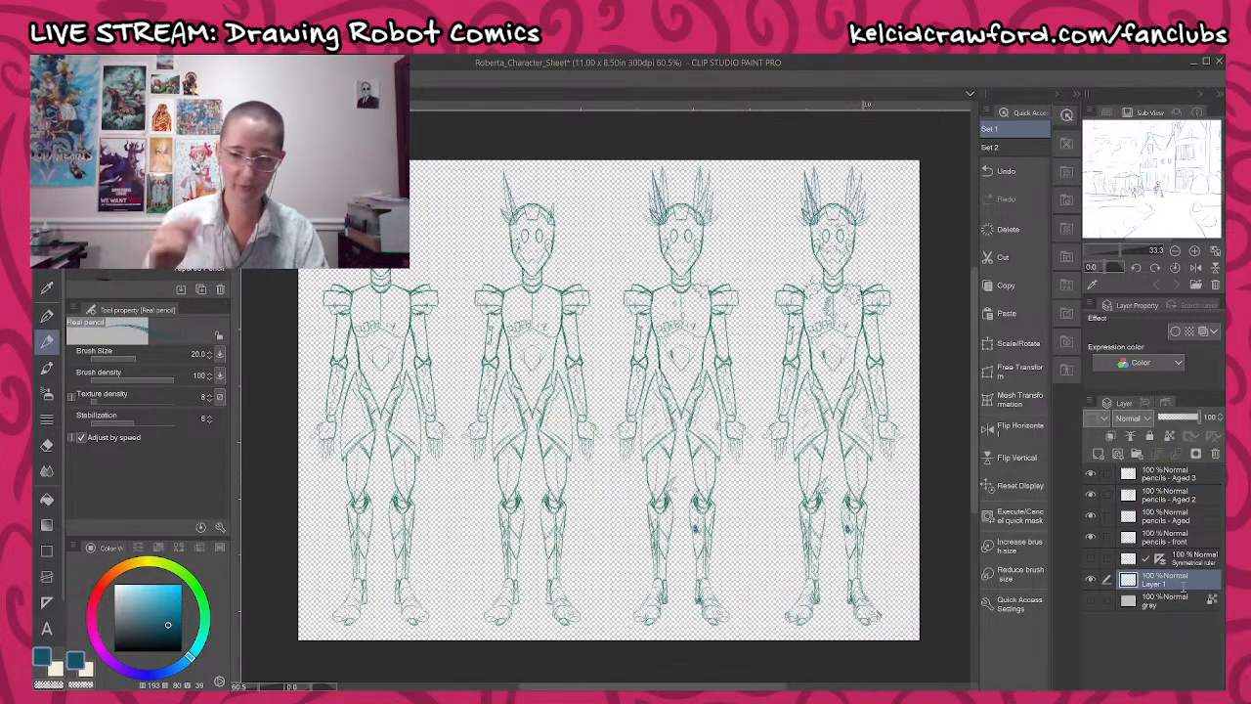
text(white)
key(Return)
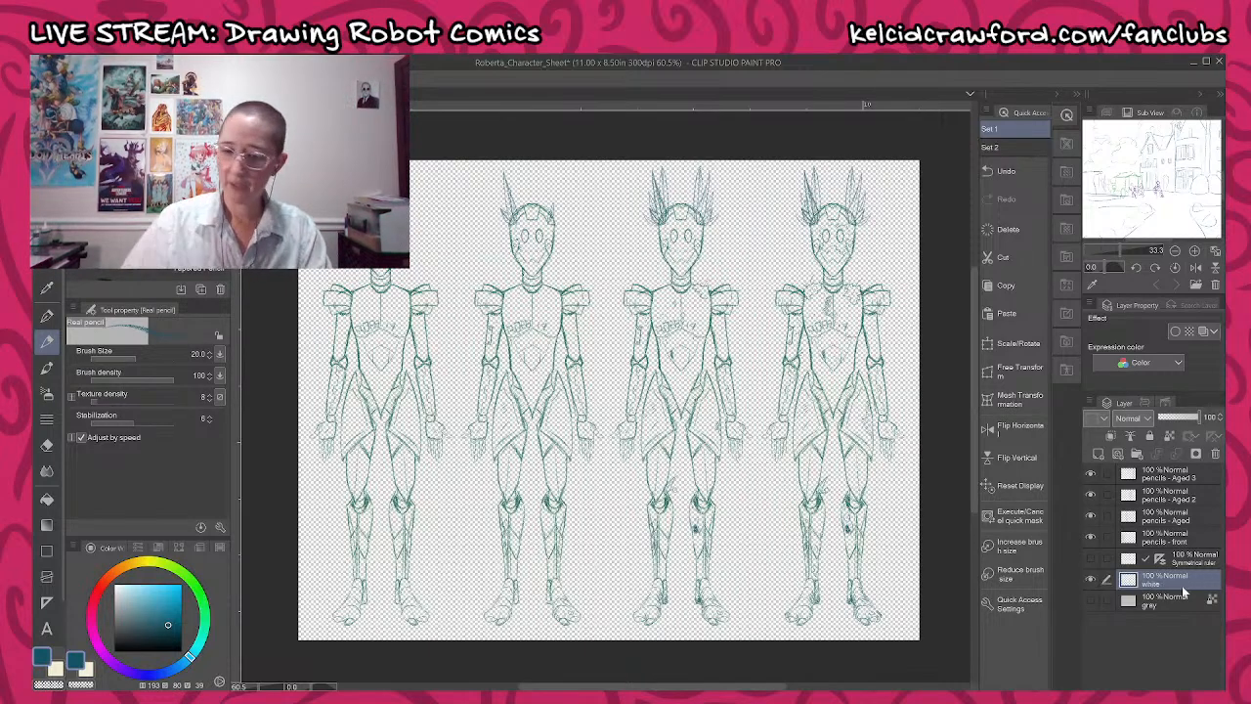
- Set the secondary colour to pure white and fill the whole white layer with it
key(g)
key(g)
click(57, 669)
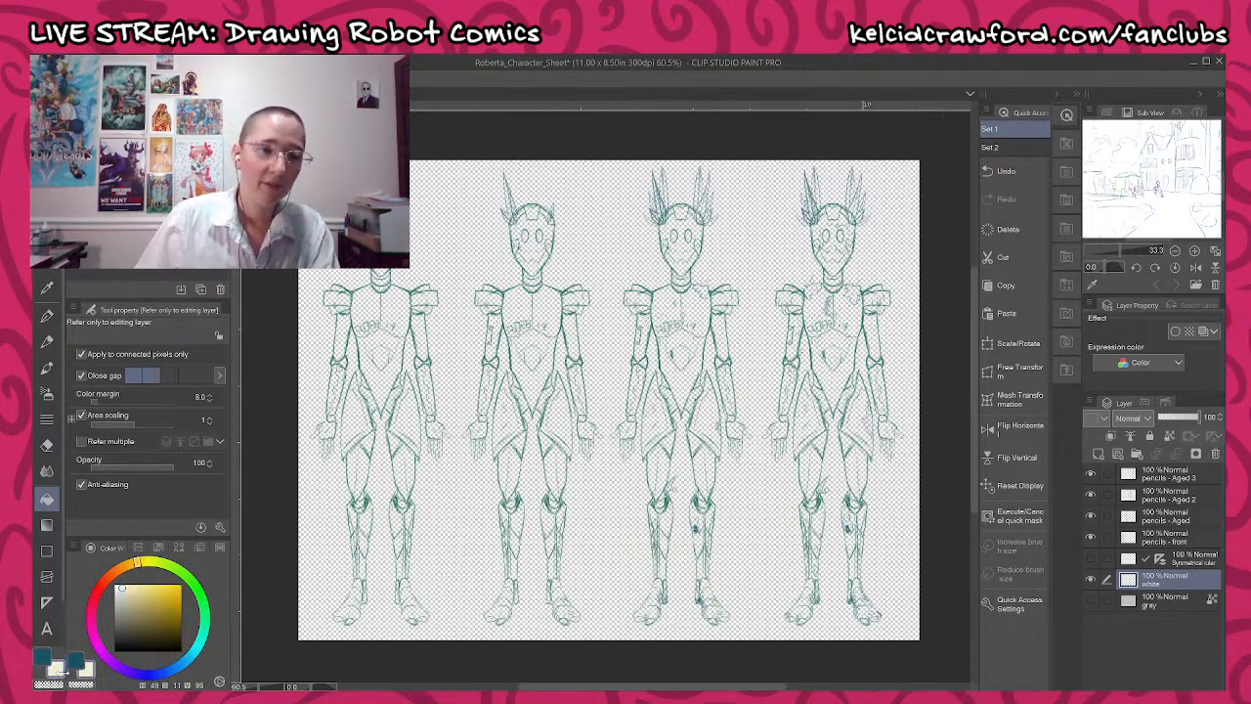
click(115, 585)
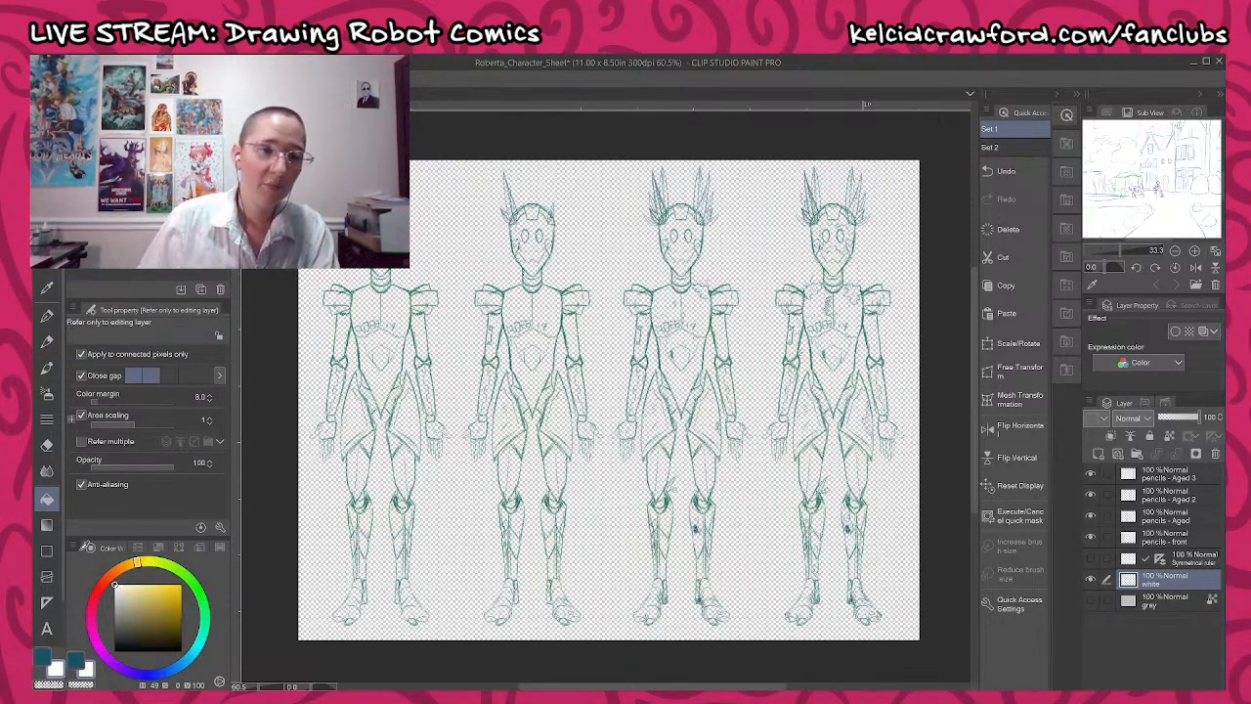
click(364, 381)
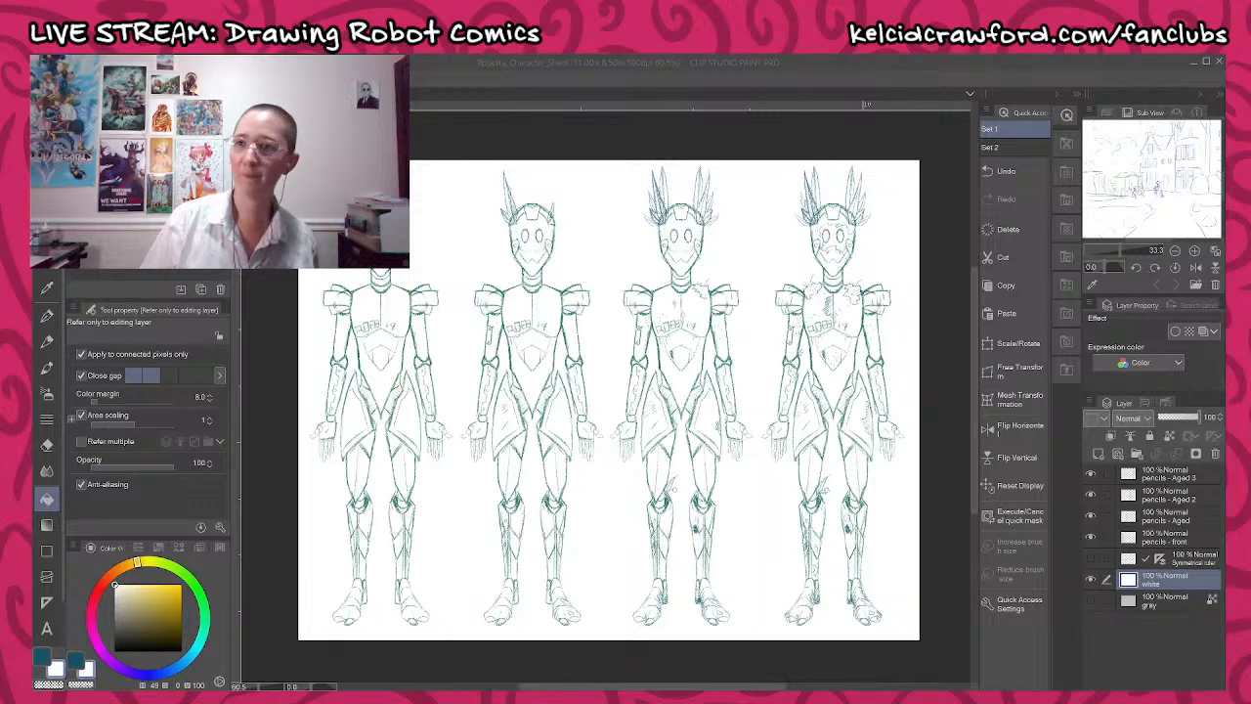
- Make the pencils - Aged 3 layer the active layer
click(699, 193)
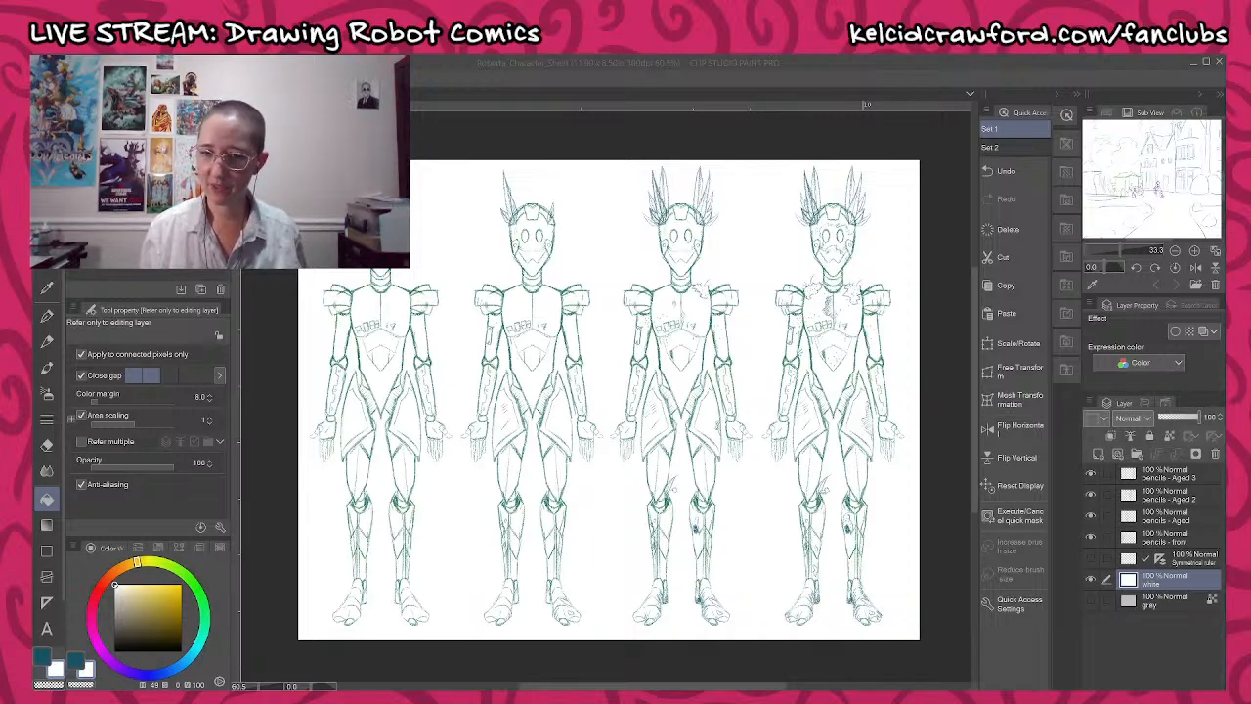
click(819, 635)
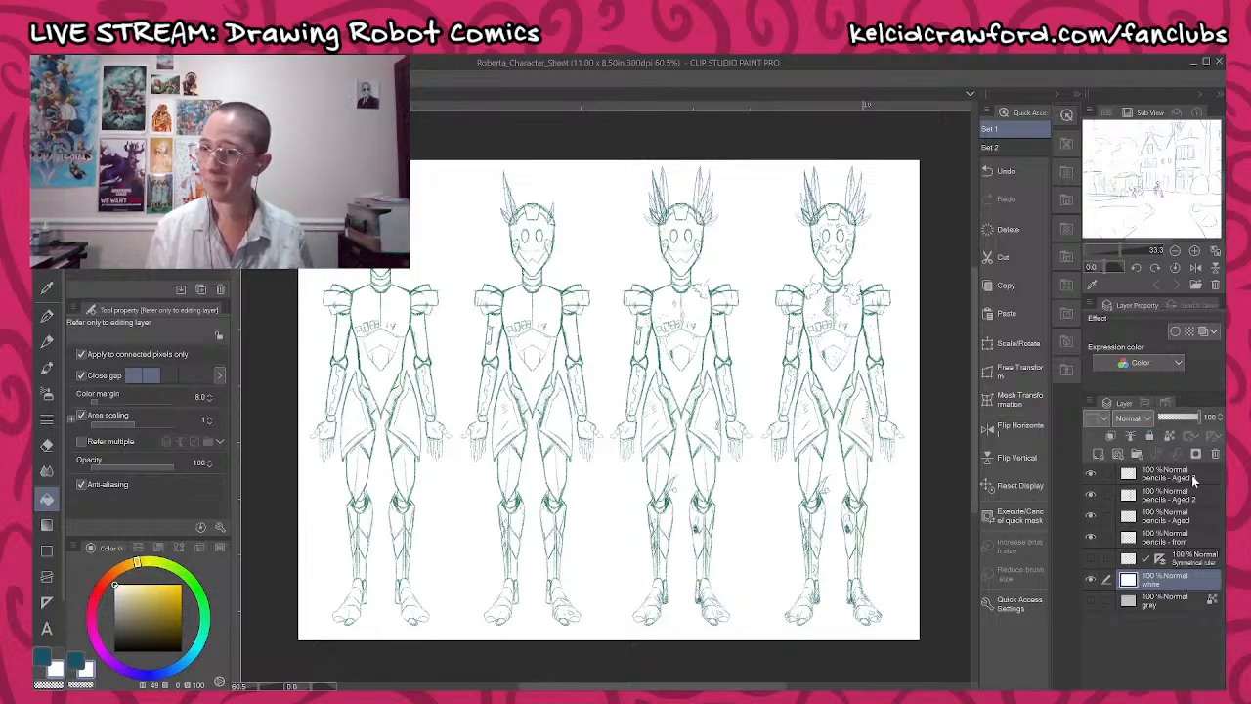
click(1183, 479)
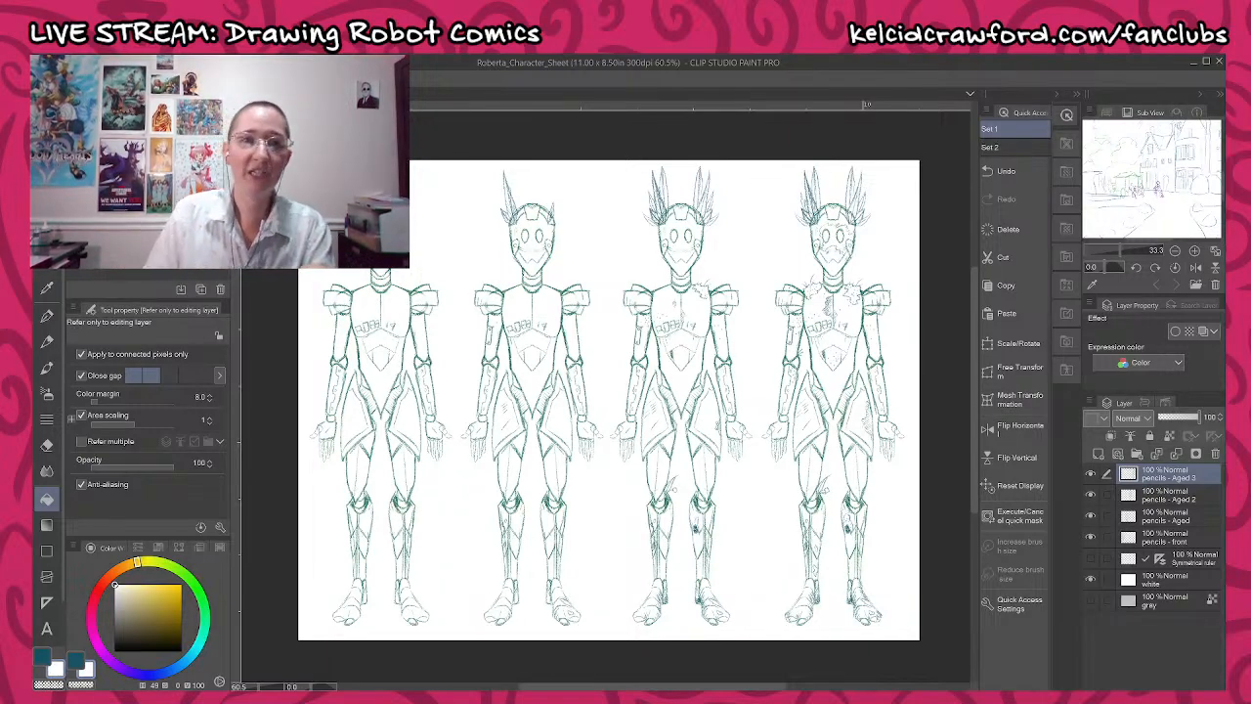
- Close the character sheet and the comic page 1 document, and clear the reference image from the Sub View
click(303, 94)
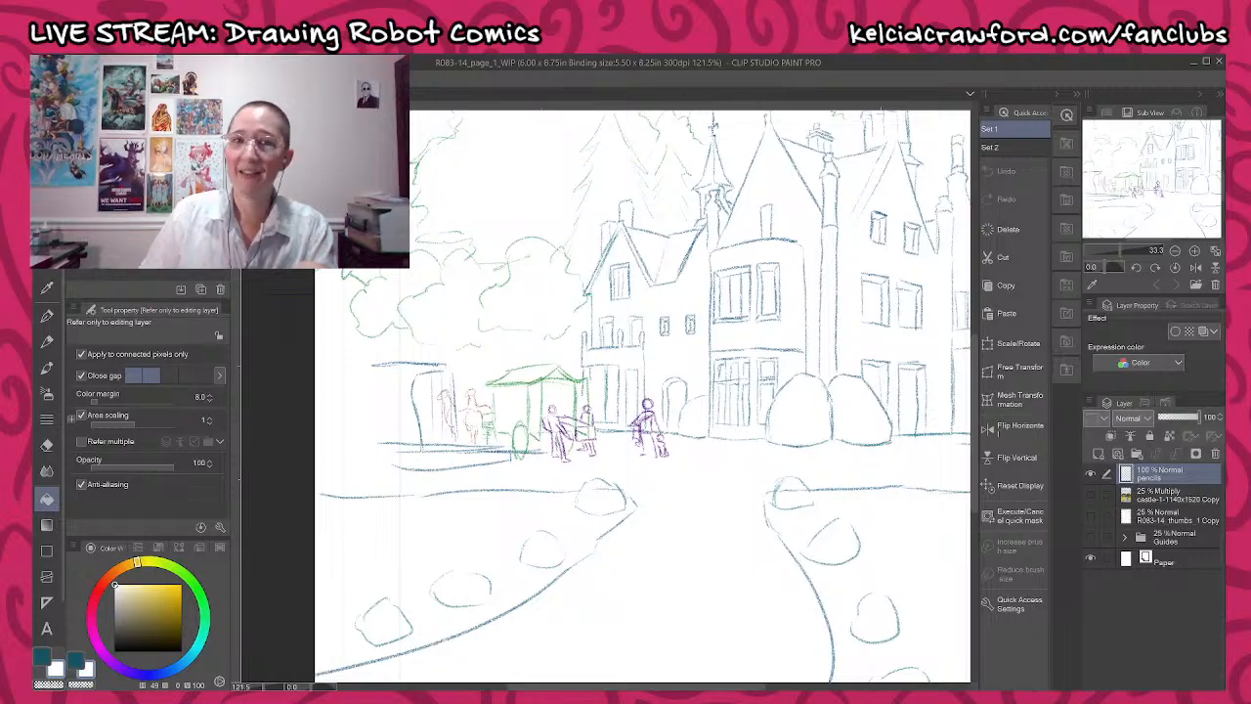
click(1215, 284)
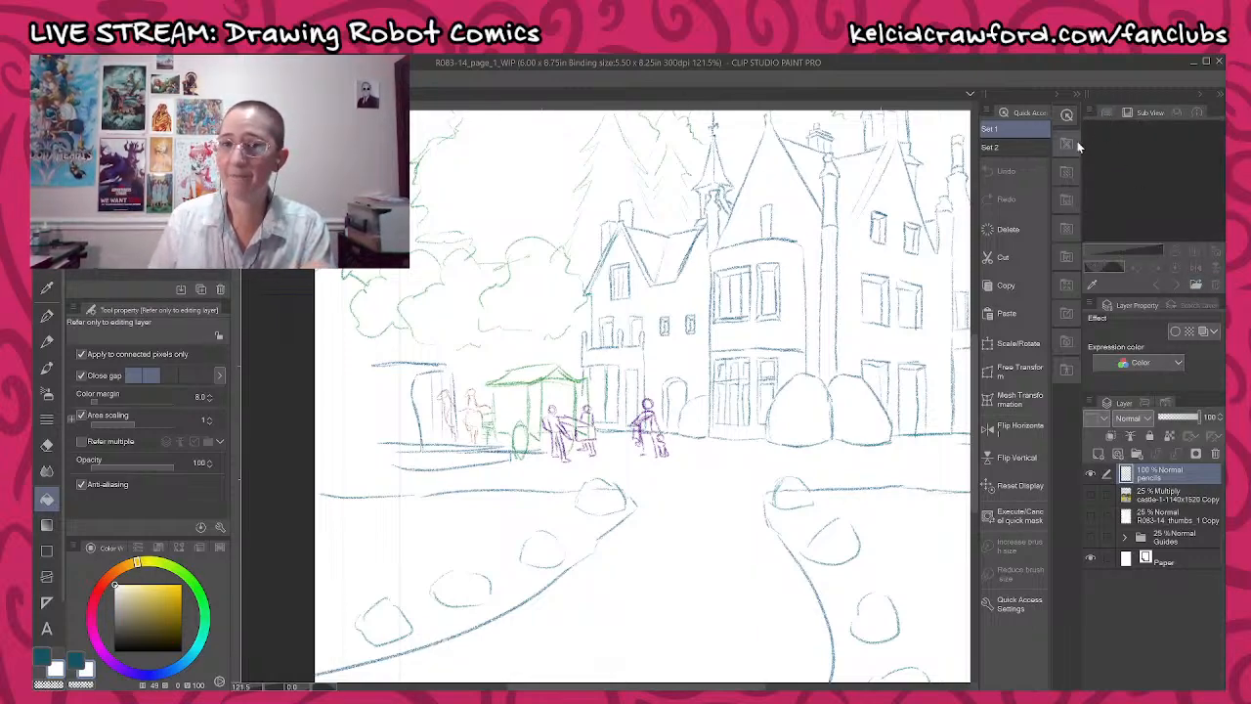
click(297, 94)
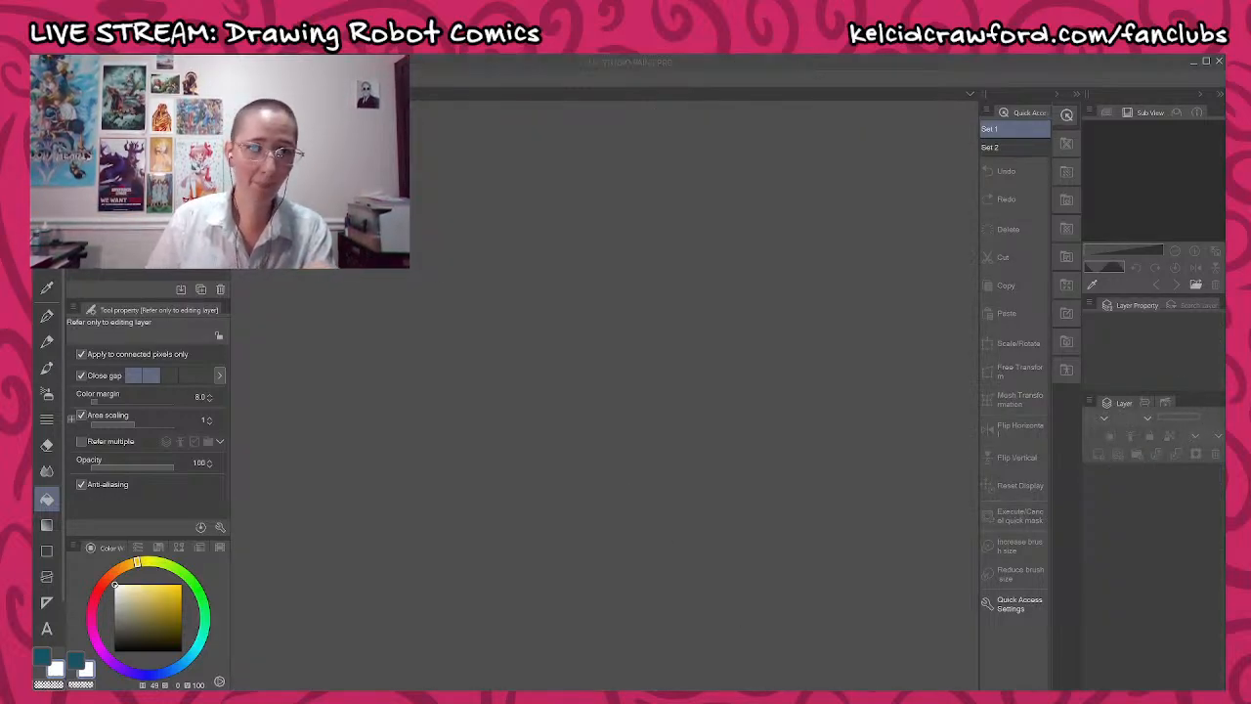
- Open the comic pages R083-14_page_2_WIP and R083-14_page_1_WIP
double_click(389, 293)
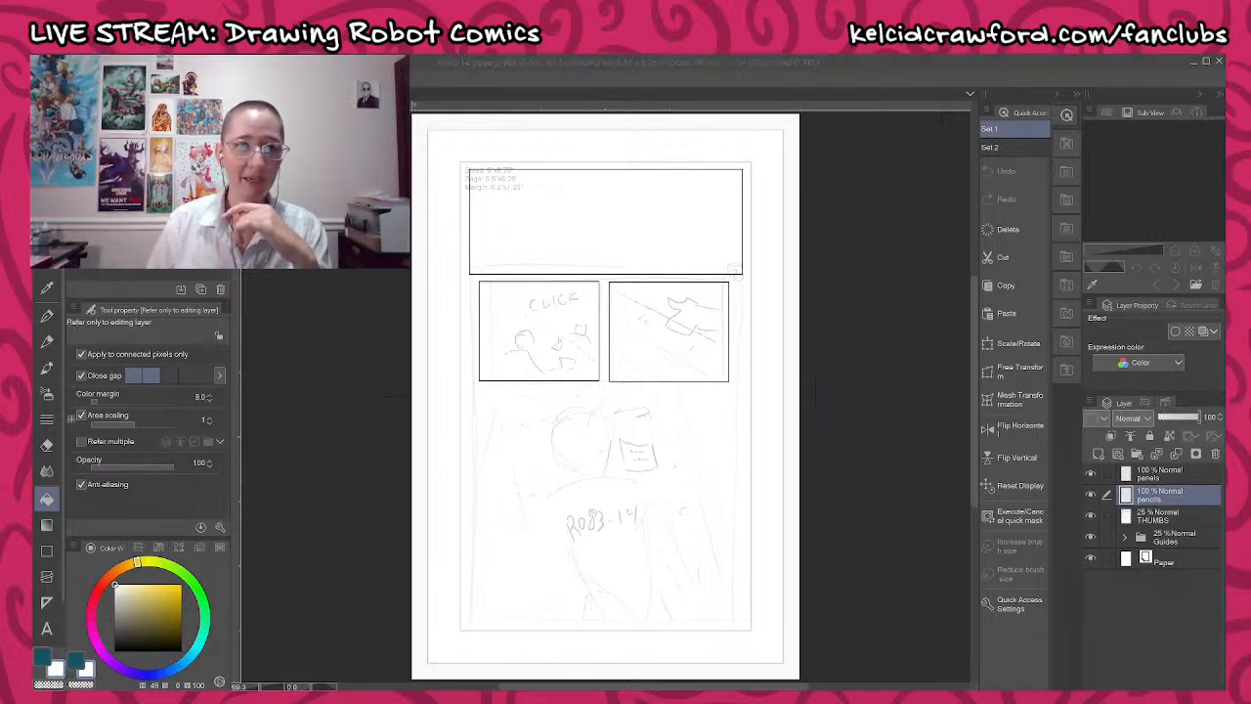
double_click(248, 319)
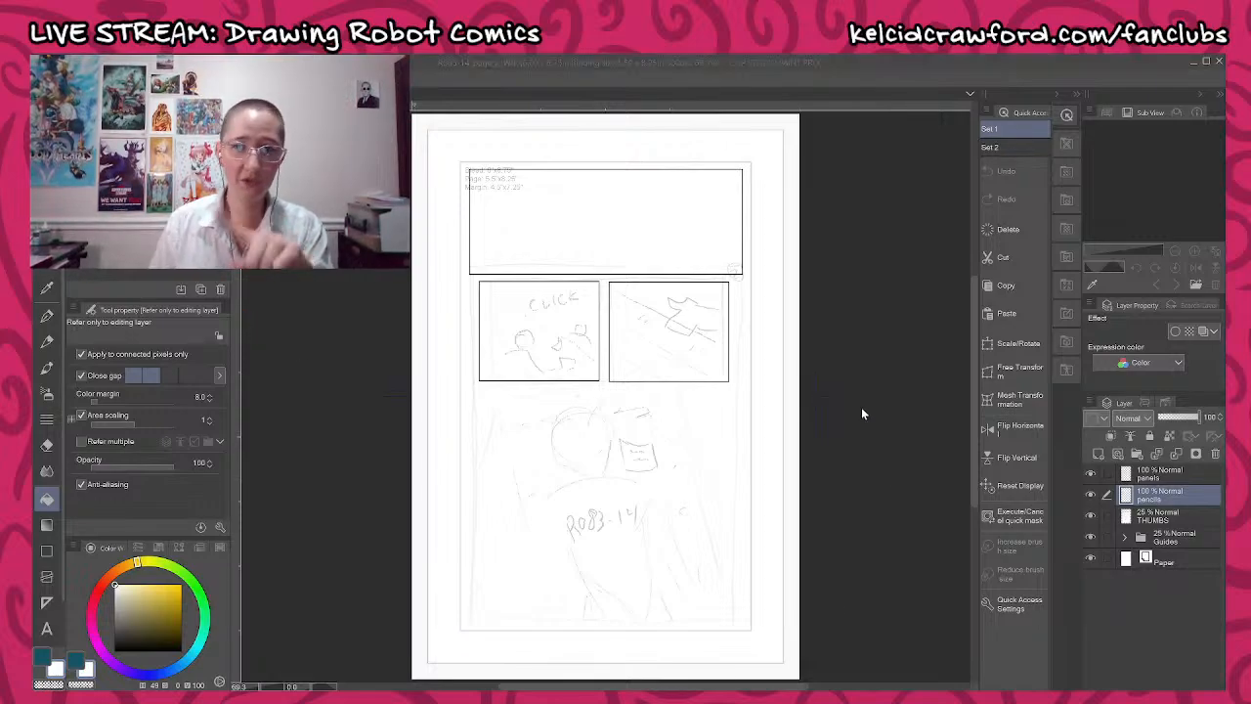
- Copy a rectangular strip of page 1 containing the stall, people and lower building fronts, and paste it into page 2
key(m)
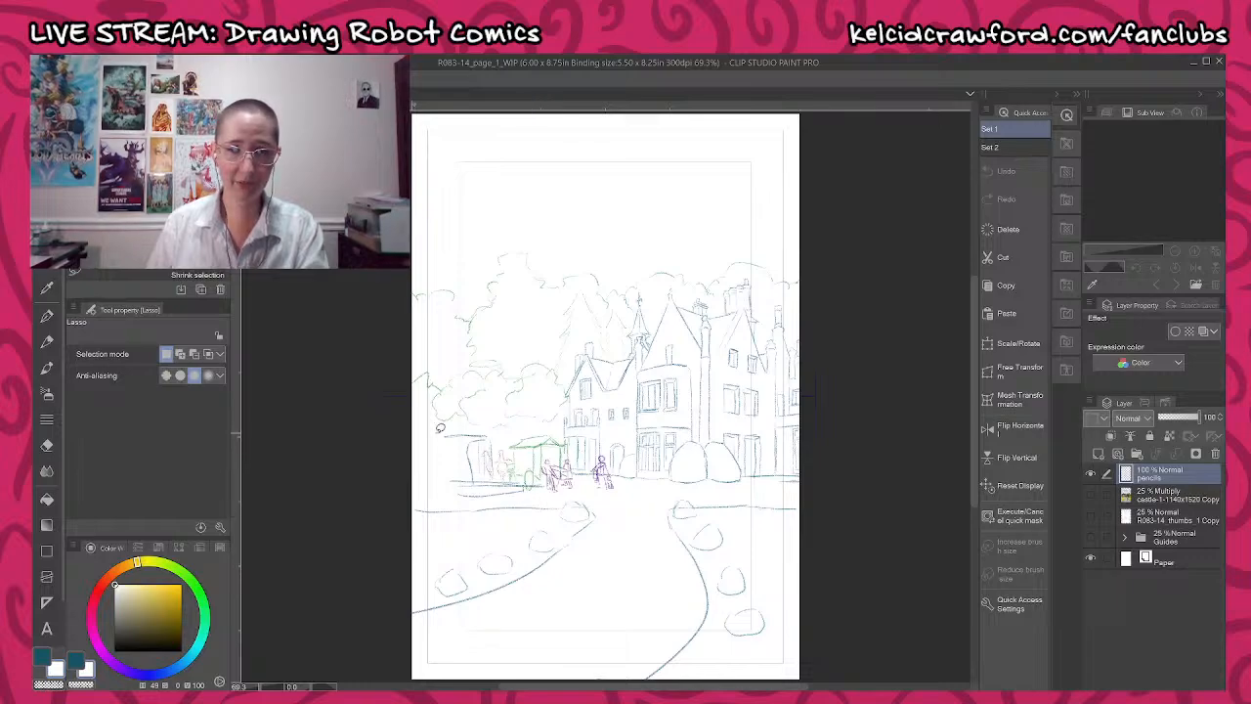
key(m)
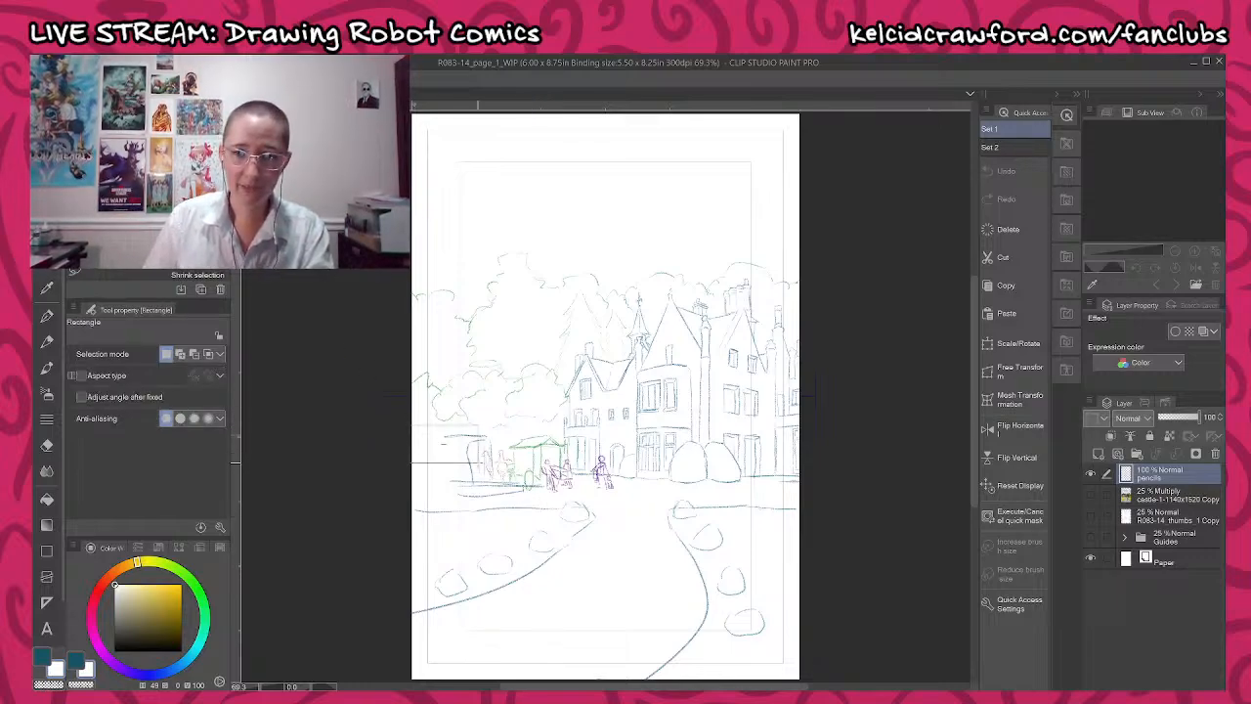
drag(663, 427, 412, 503)
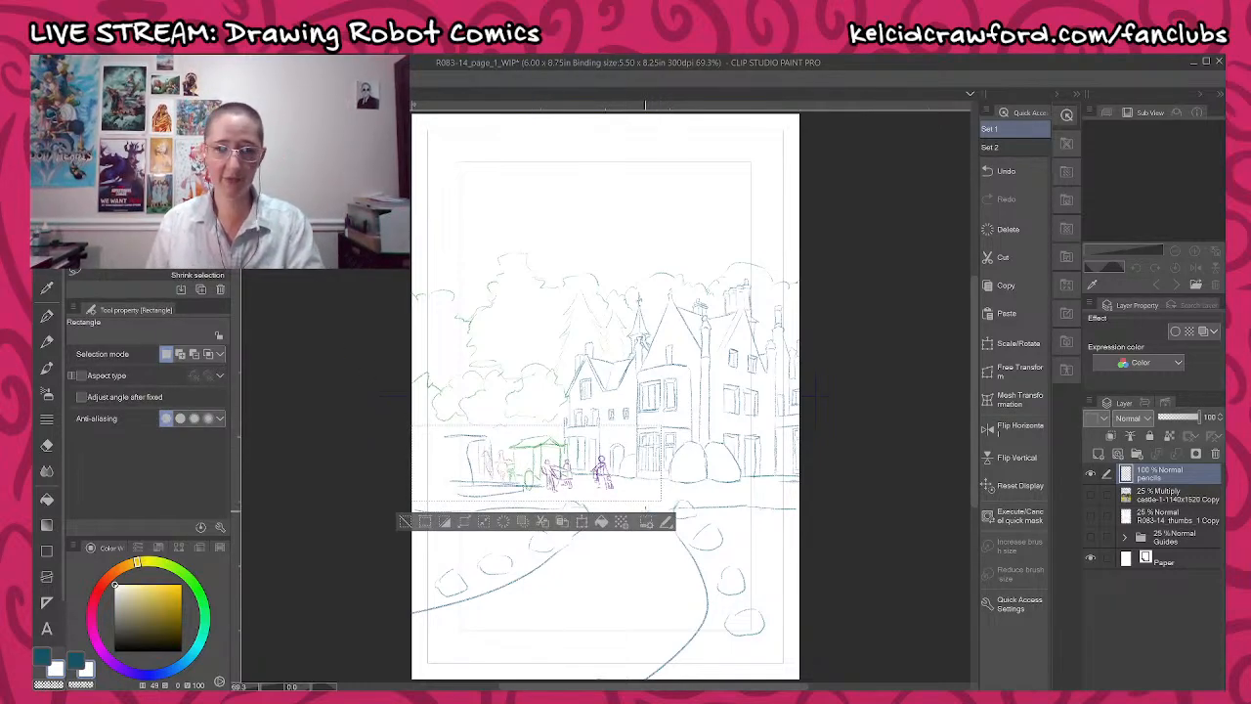
key(ctrl+c)
key(ctrl+Tab)
key(ctrl+v)
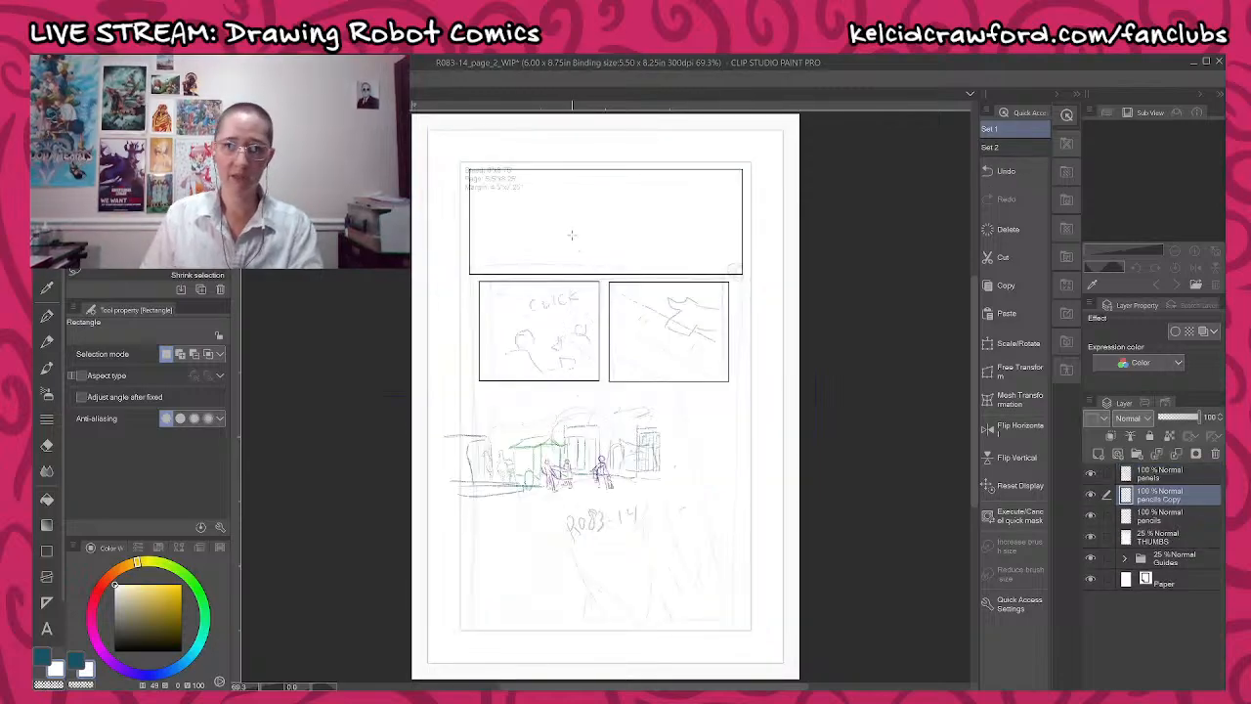
- Move the pasted street sketch up into the wide first panel of page 2
key(k)
drag(567, 465, 603, 247)
scroll(603, 247, up, 5)
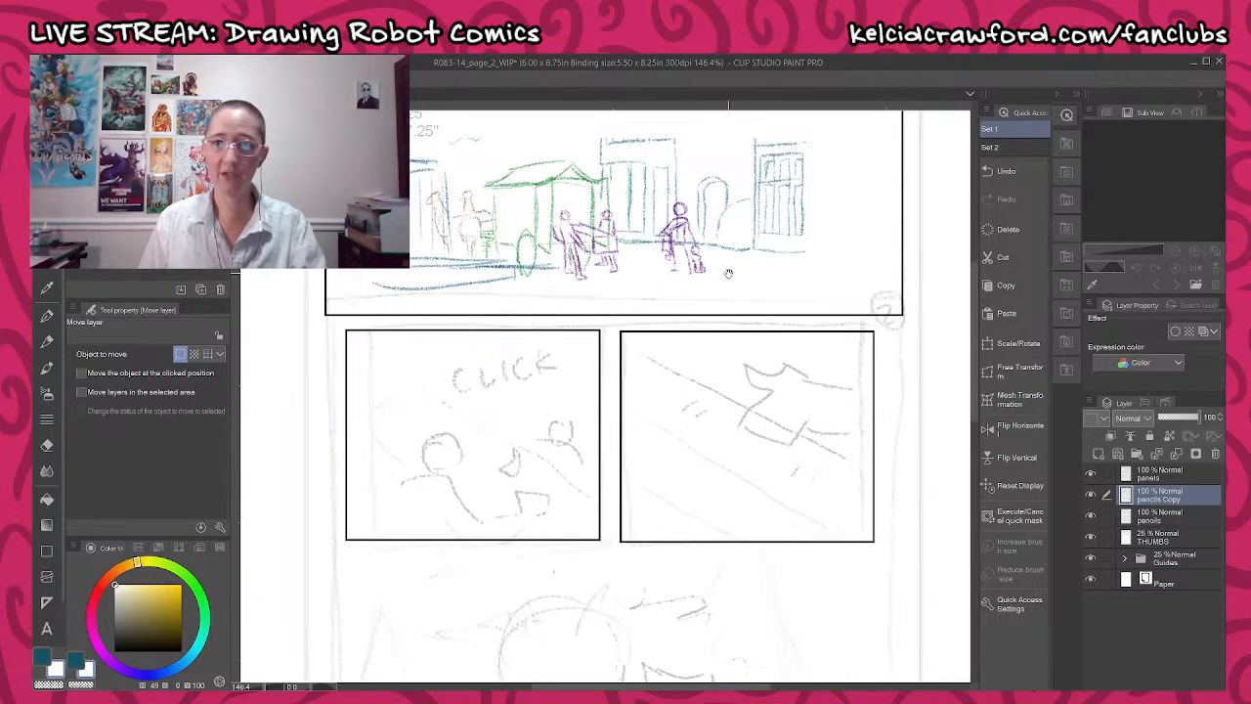
- Enlarge the pasted street sketch to 121% with its aspect ratio kept, and position it across the first panel
key(m)
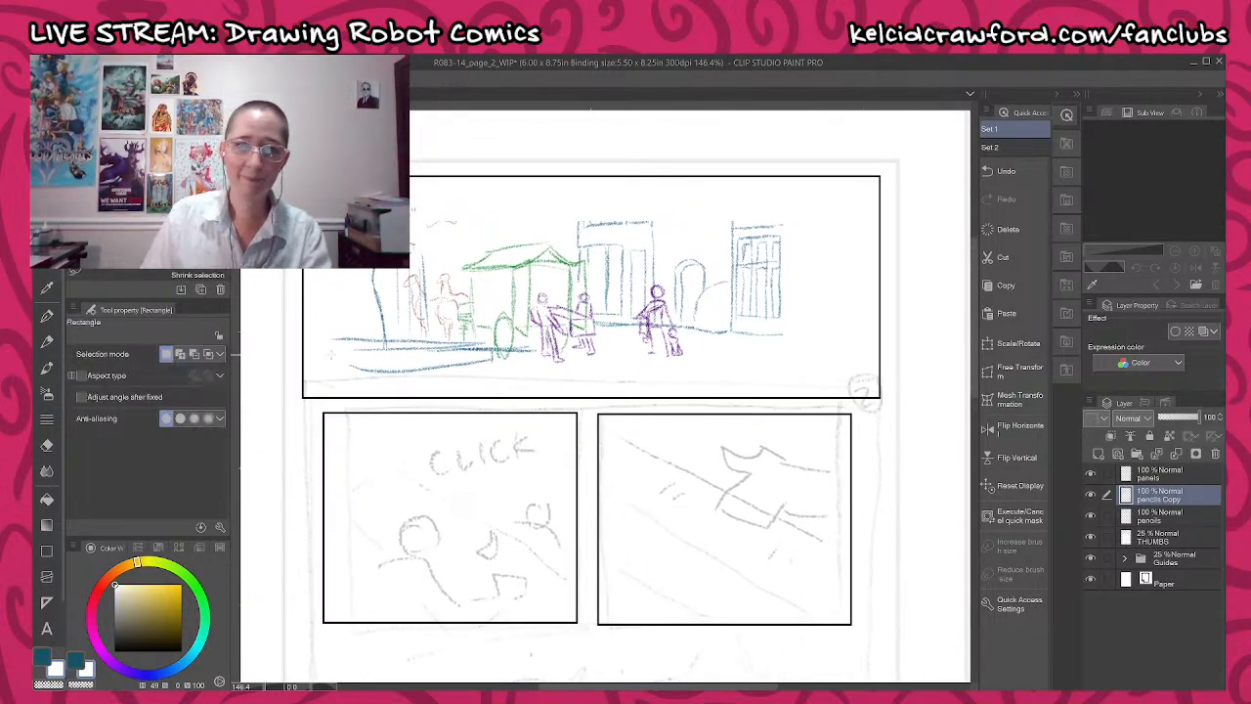
mouse_move(303, 395)
mouse_down()
mouse_move(542, 348)
mouse_move(799, 202)
mouse_move(899, 163)
mouse_up()
key(ctrl+t)
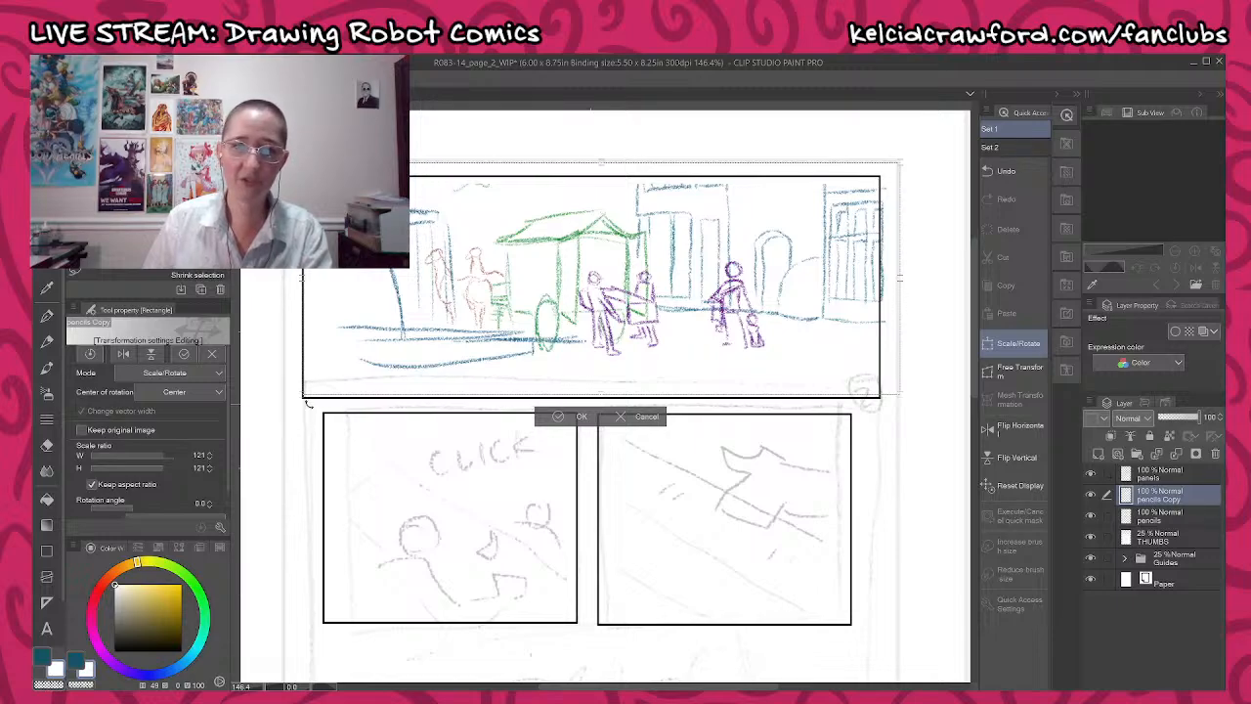
drag(305, 401, 293, 398)
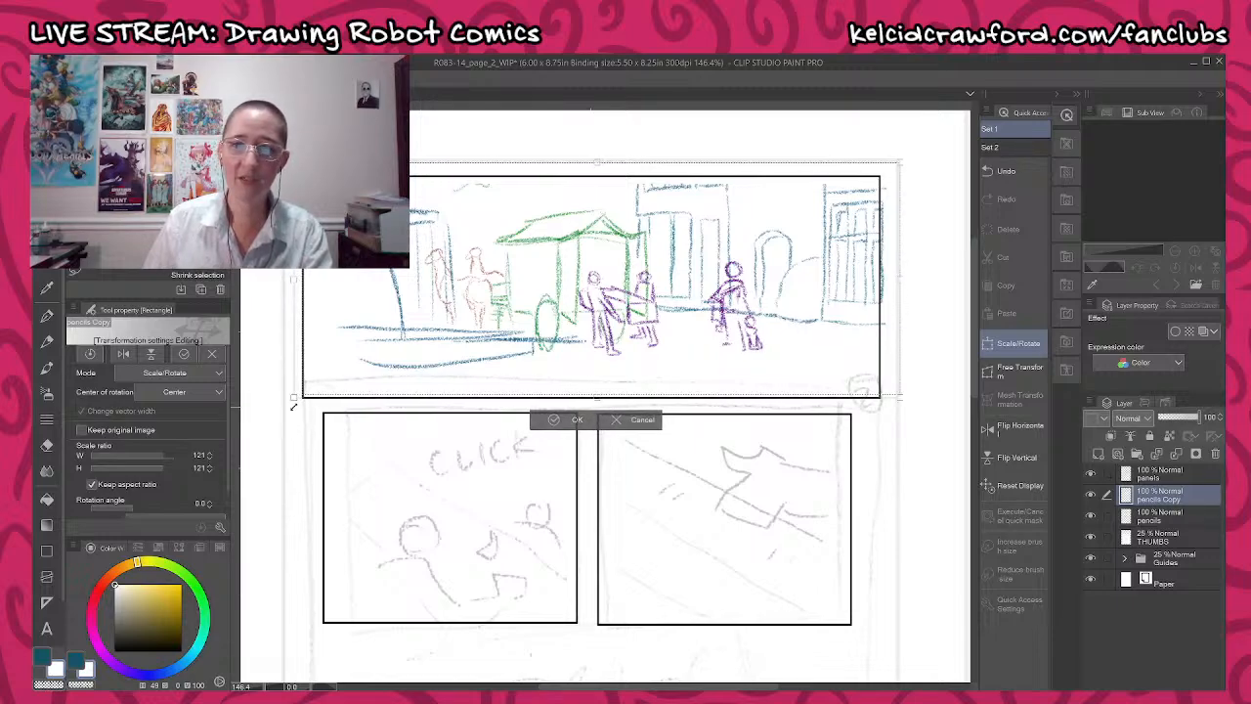
click(554, 421)
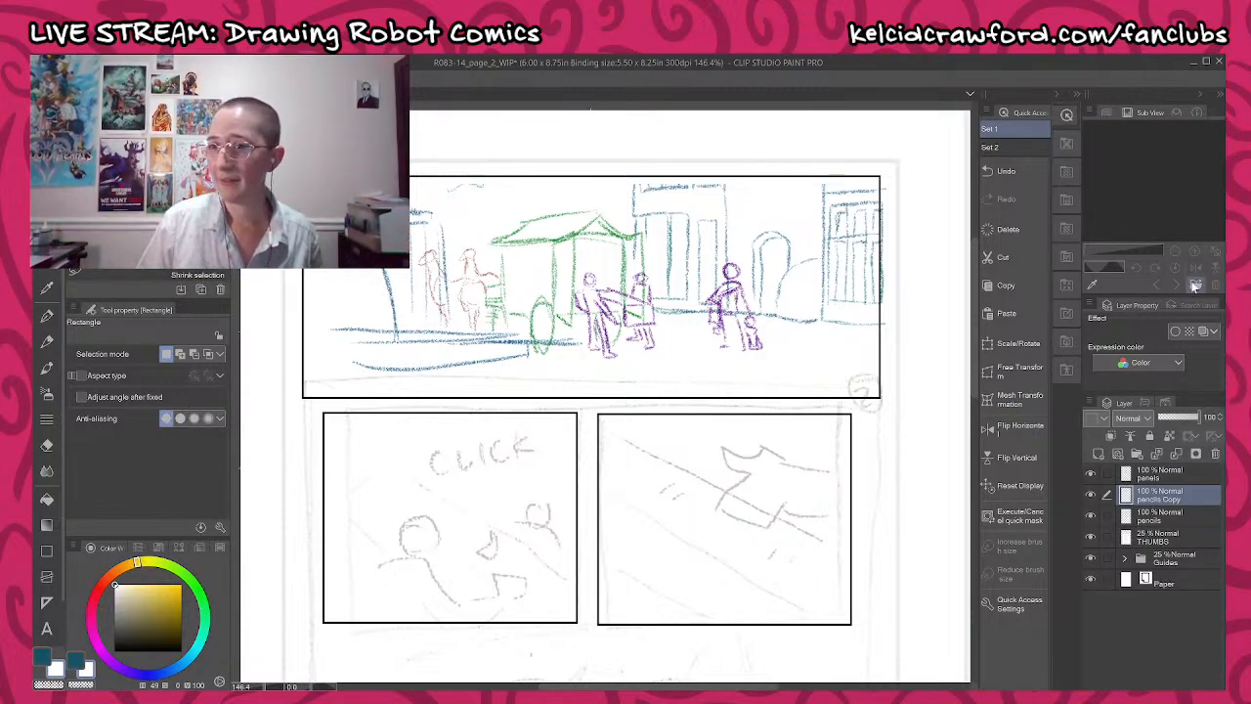
- Load the robot character line-up as a reference image and frame the head and shoulders of one robot up close
click(1194, 286)
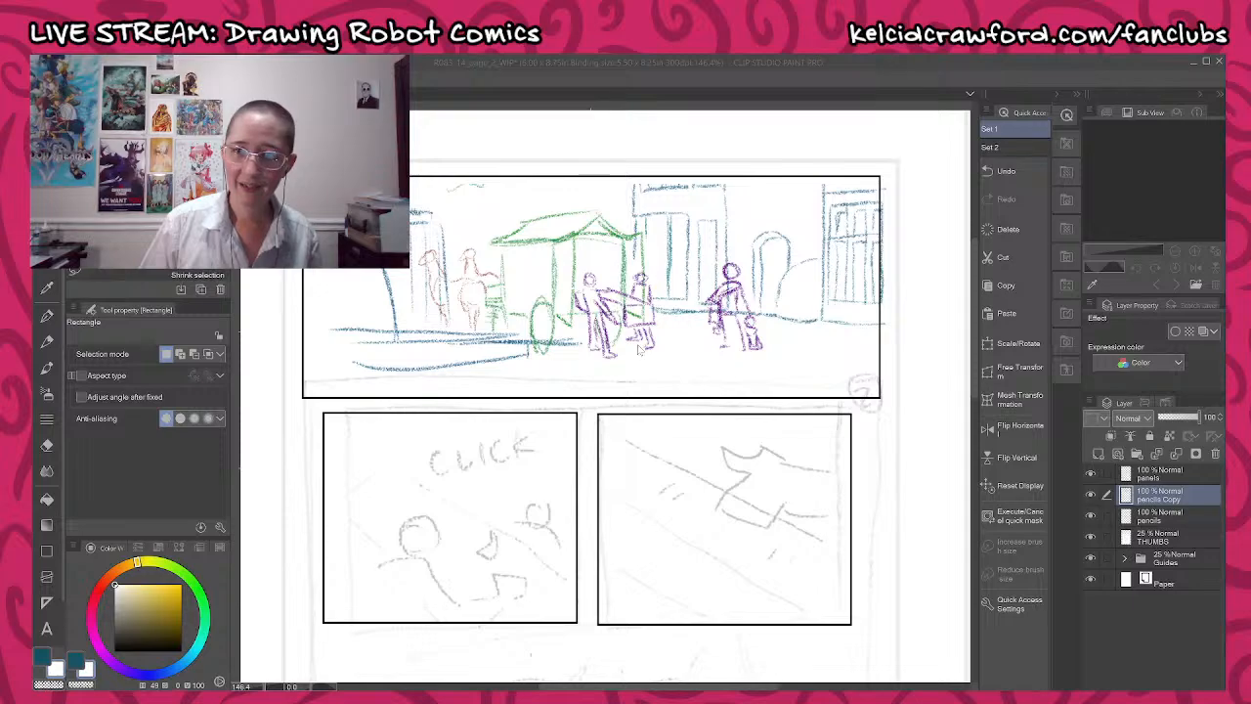
click(805, 599)
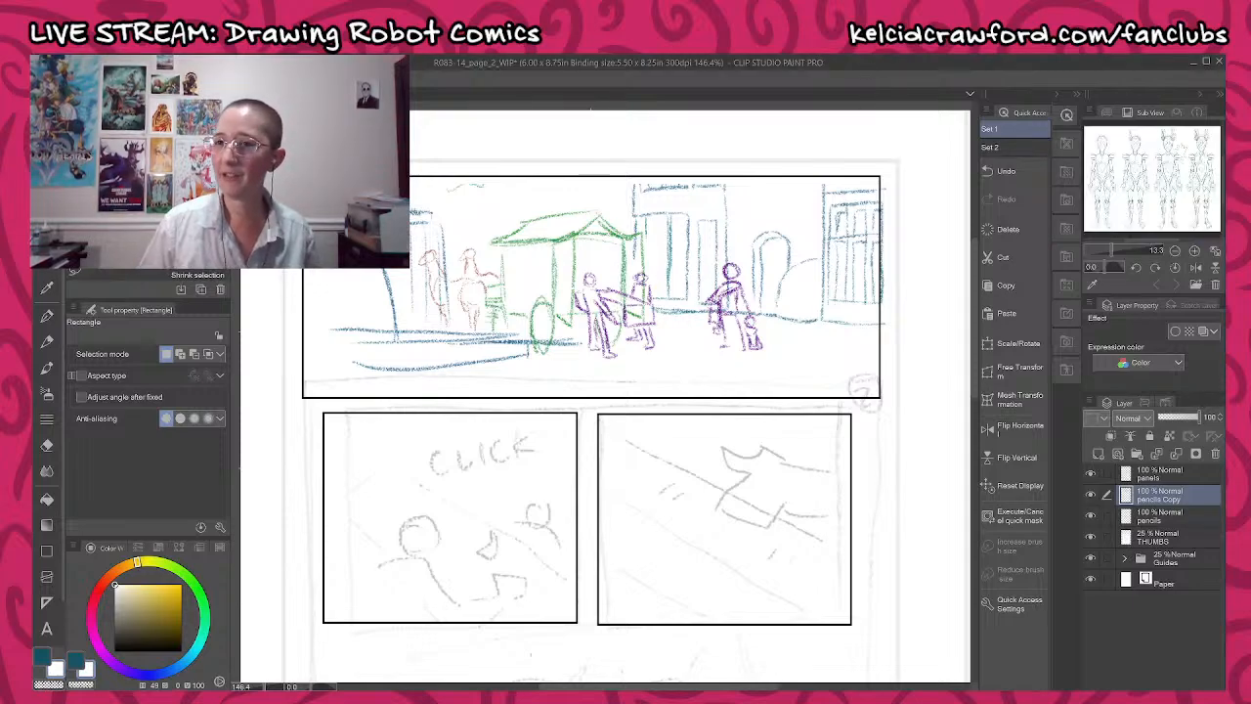
scroll(1116, 163, up, 4)
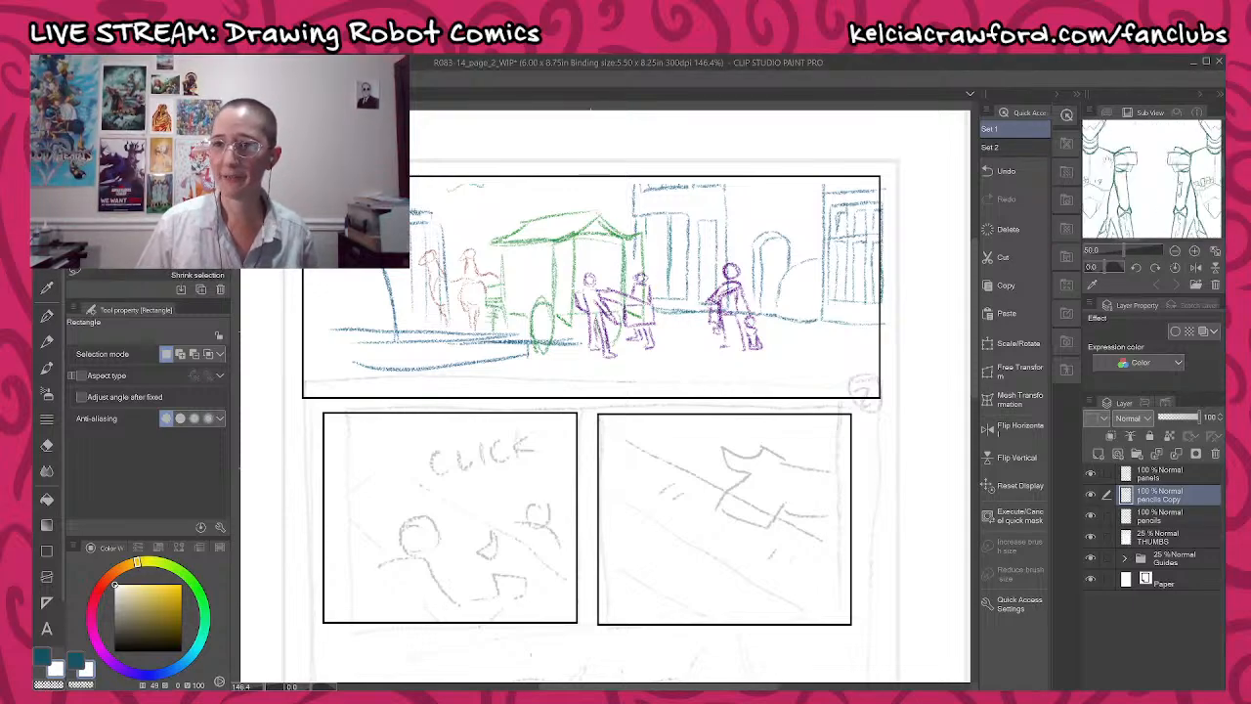
drag(1151, 137, 1152, 230)
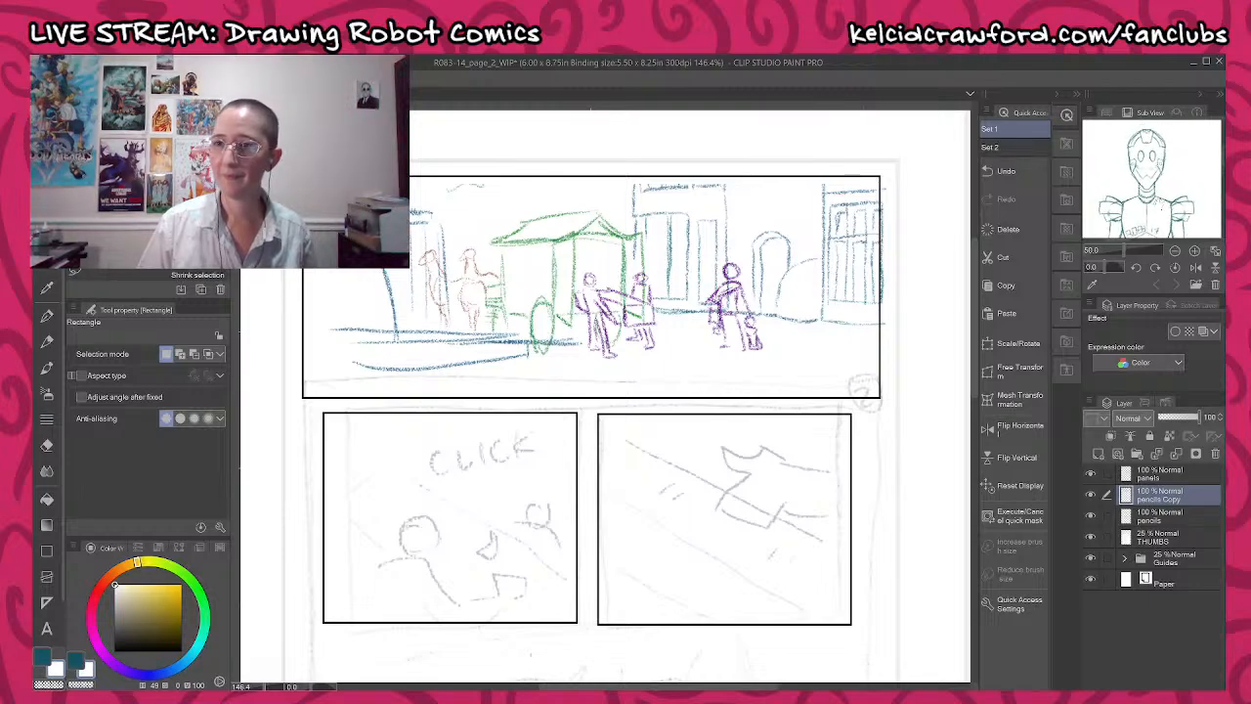
- Erase the two purple figures standing in front of the green stall in the first panel
scroll(495, 283, up, 3)
key(p)
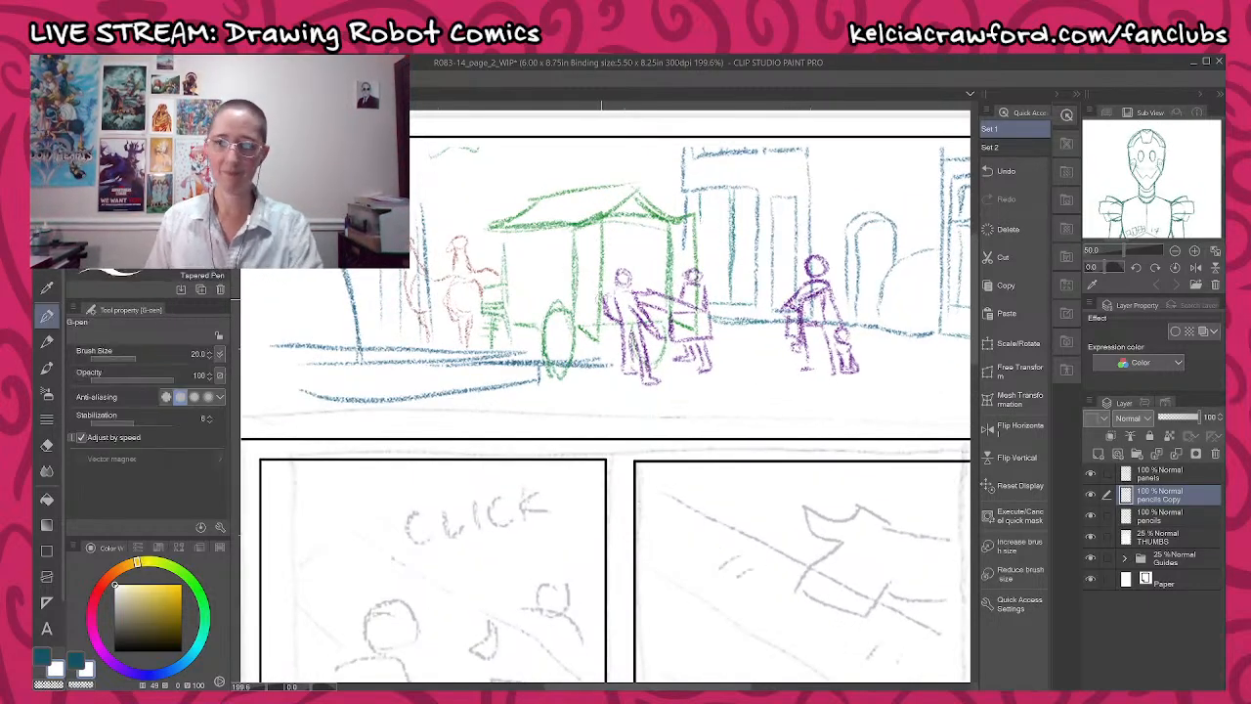
key(p)
scroll(916, 374, up, 2)
scroll(917, 375, up, 1)
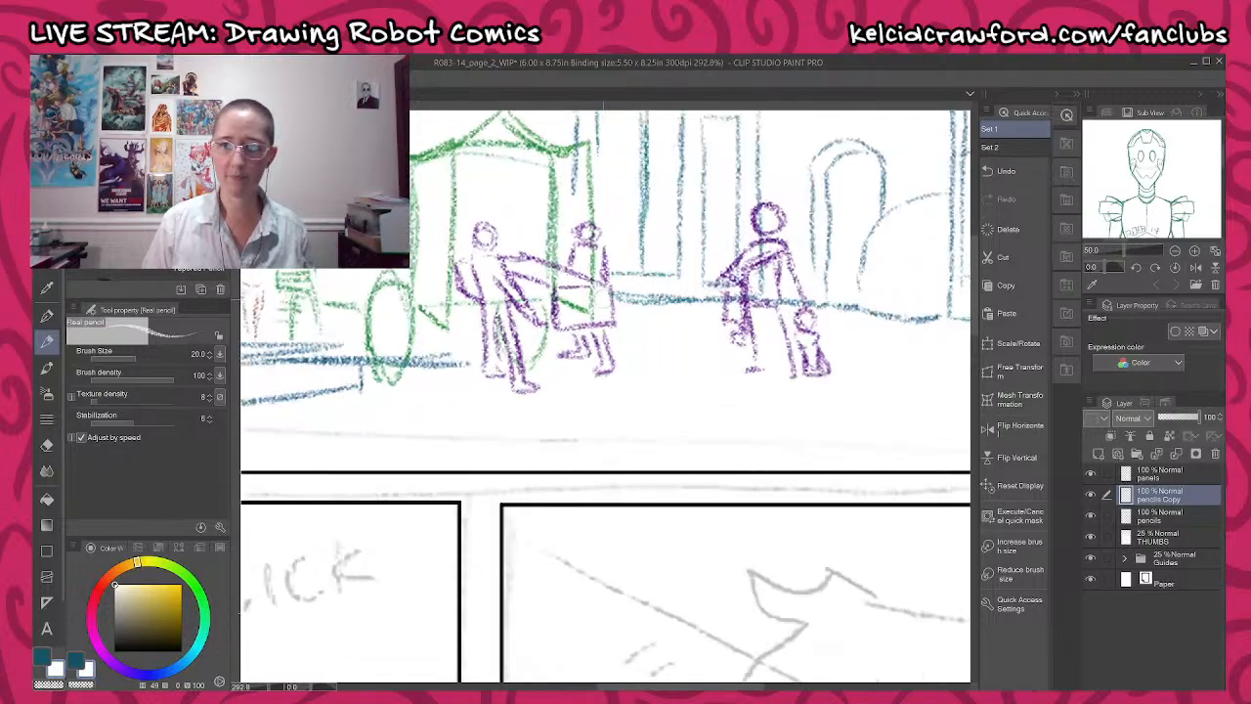
scroll(606, 304, up, 1)
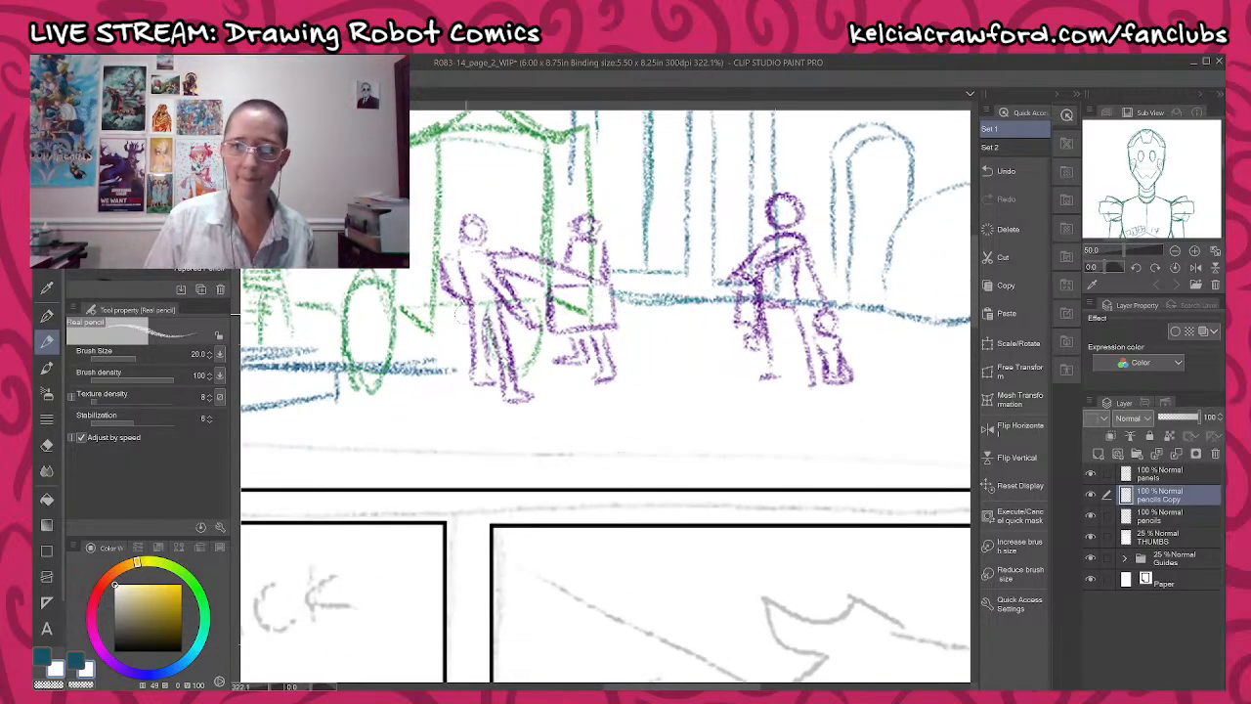
scroll(519, 291, down, 6)
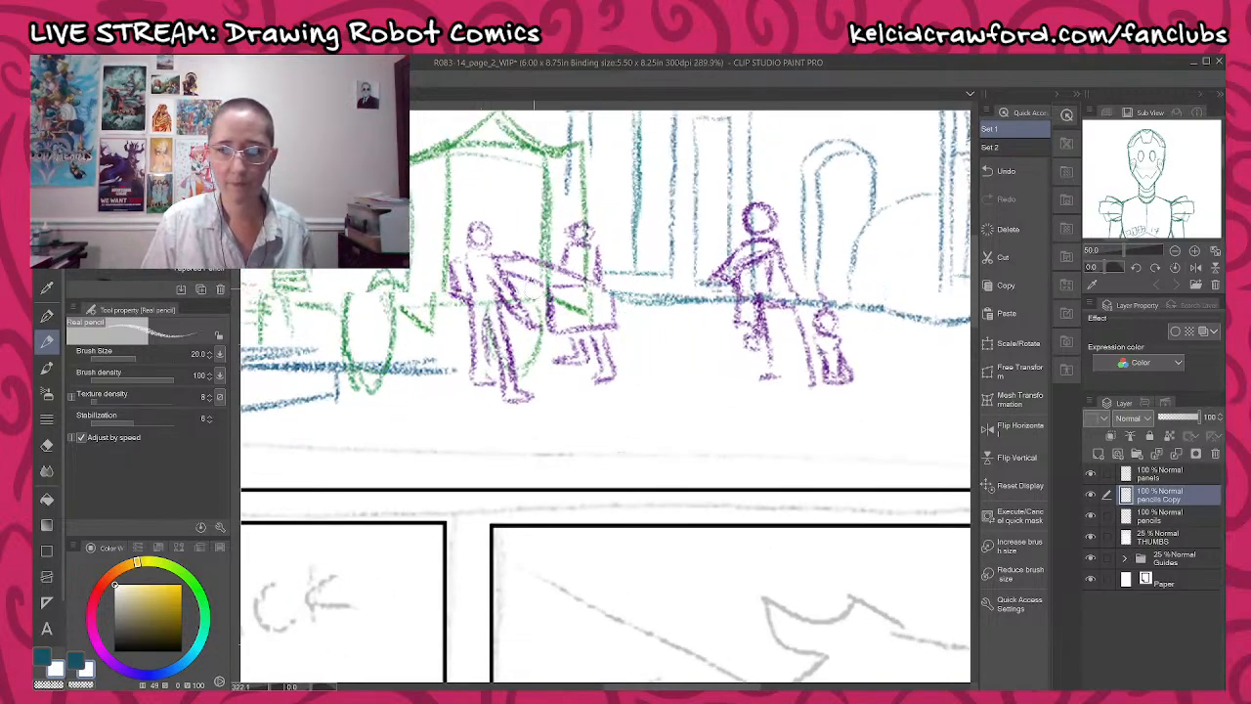
scroll(540, 289, up, 4)
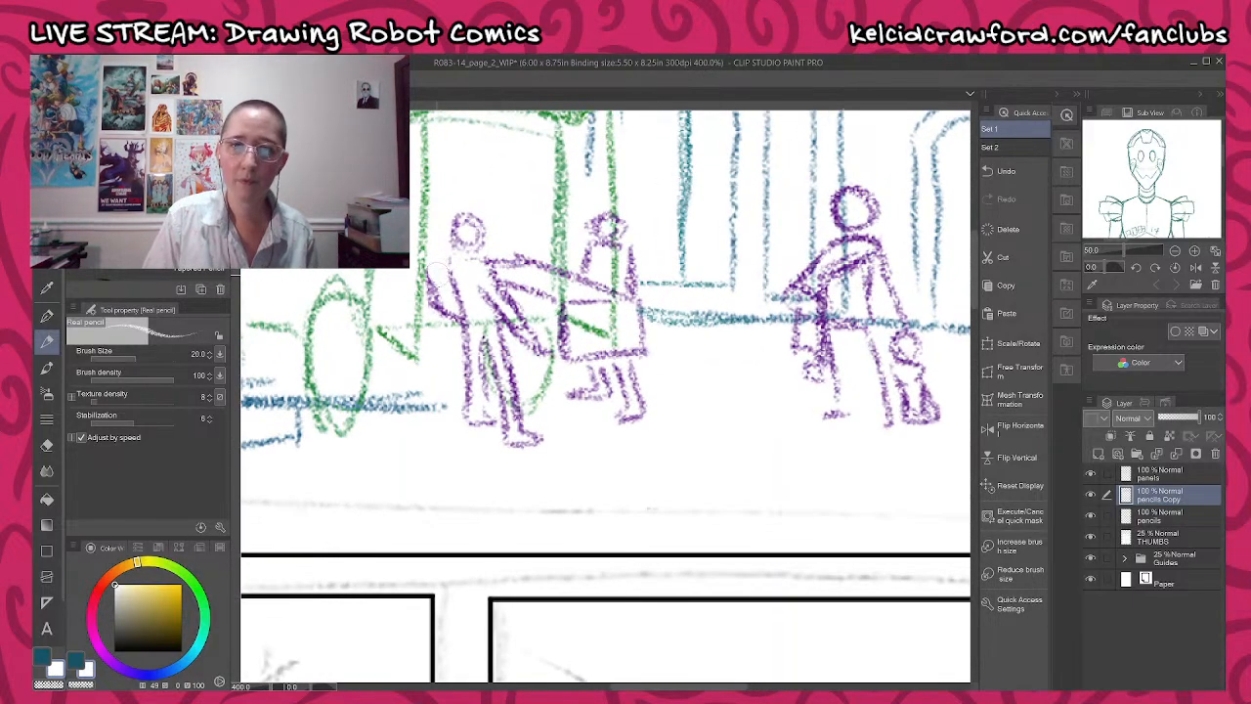
mouse_move(459, 291)
mouse_down()
mouse_move(451, 262)
mouse_move(455, 277)
mouse_move(484, 262)
mouse_move(503, 279)
mouse_move(503, 303)
mouse_move(452, 311)
mouse_up()
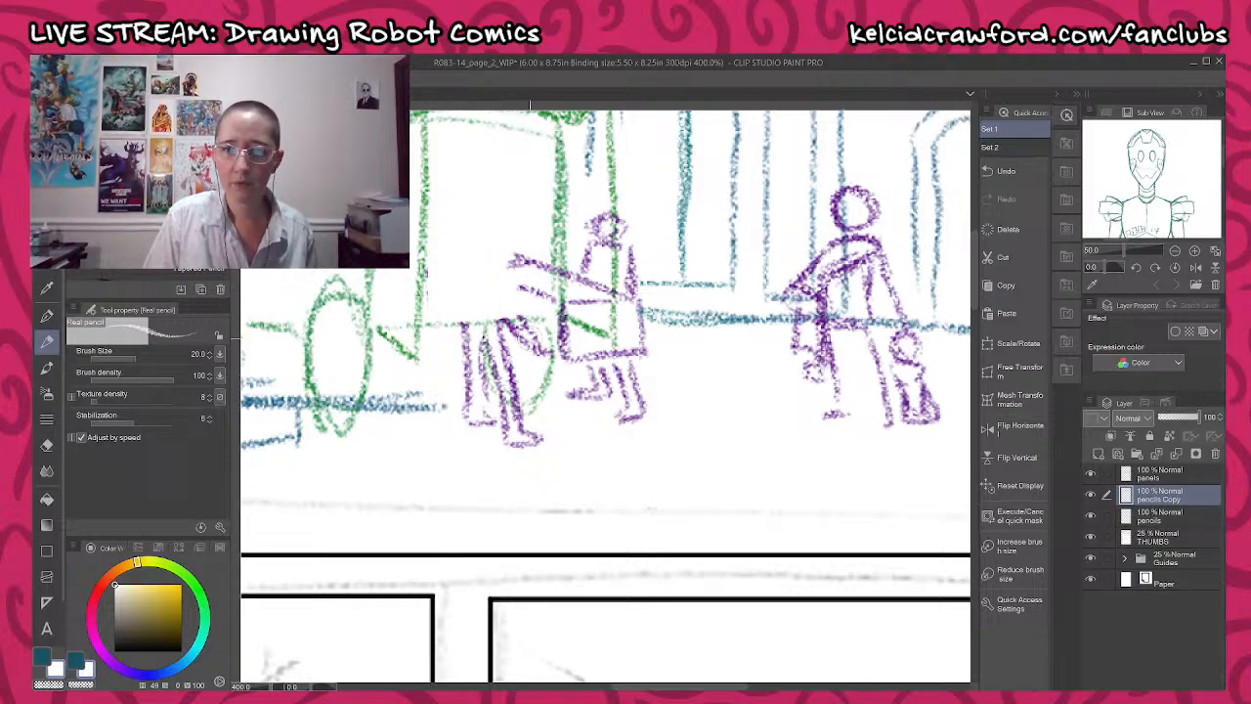
mouse_move(536, 334)
mouse_down()
mouse_move(499, 354)
mouse_move(516, 386)
mouse_move(497, 360)
mouse_move(458, 347)
mouse_move(467, 332)
mouse_move(476, 432)
mouse_move(463, 384)
mouse_move(517, 461)
mouse_move(507, 428)
mouse_move(535, 421)
mouse_move(470, 407)
mouse_move(475, 395)
mouse_move(615, 430)
mouse_move(579, 418)
mouse_move(586, 401)
mouse_move(640, 373)
mouse_move(585, 379)
mouse_move(603, 364)
mouse_move(565, 337)
mouse_move(635, 350)
mouse_move(651, 340)
mouse_move(606, 354)
mouse_move(651, 341)
mouse_move(629, 298)
mouse_move(629, 220)
mouse_move(630, 233)
mouse_move(604, 207)
mouse_move(605, 305)
mouse_move(590, 288)
mouse_move(587, 230)
mouse_move(578, 305)
mouse_move(583, 234)
mouse_move(592, 255)
mouse_move(536, 256)
mouse_move(540, 290)
mouse_move(519, 252)
mouse_move(483, 275)
mouse_up()
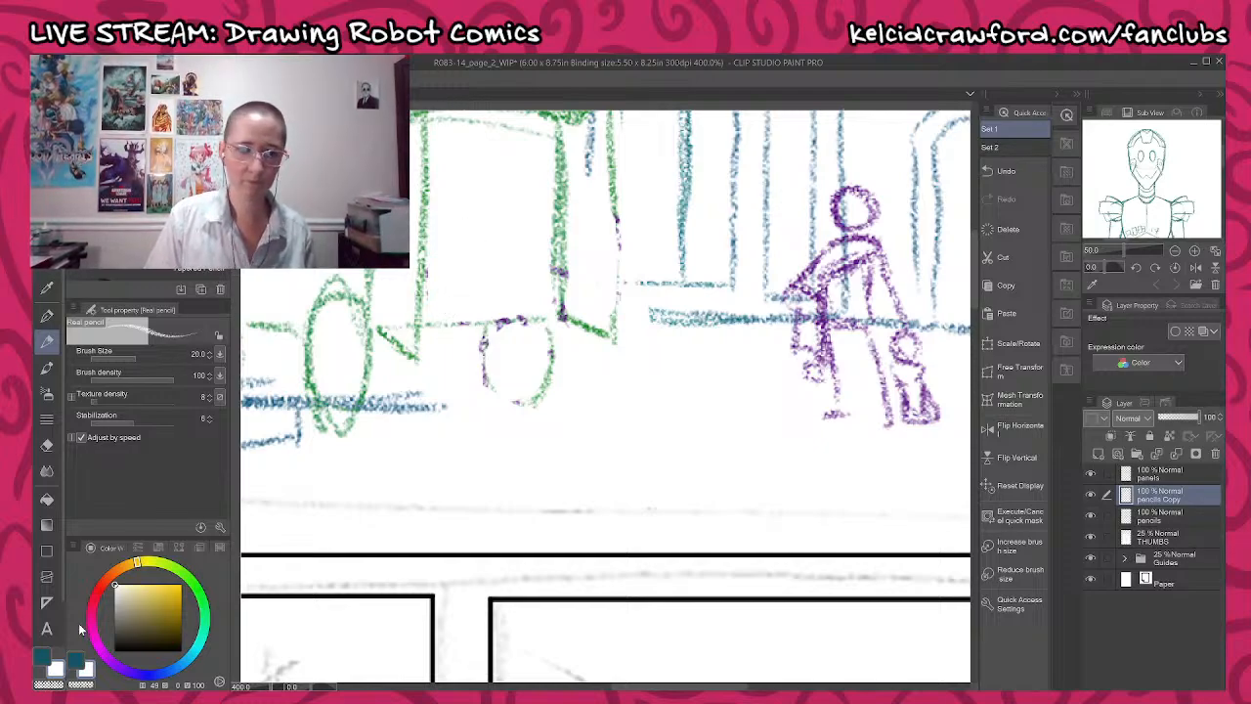
- Sketch a tilted upright box with a crouching figure gripping it in front of the stall, using the dark teal Real pencil at size 20
click(45, 654)
mouse_move(453, 259)
mouse_down()
mouse_move(479, 233)
mouse_move(538, 433)
mouse_move(476, 227)
mouse_move(444, 242)
mouse_move(465, 304)
mouse_move(441, 244)
mouse_move(500, 433)
mouse_move(478, 233)
mouse_move(448, 243)
mouse_move(461, 223)
mouse_move(521, 221)
mouse_move(523, 210)
mouse_move(594, 408)
mouse_move(541, 430)
mouse_move(510, 431)
mouse_move(502, 415)
mouse_move(505, 438)
mouse_move(525, 427)
mouse_move(507, 444)
mouse_move(583, 408)
mouse_up()
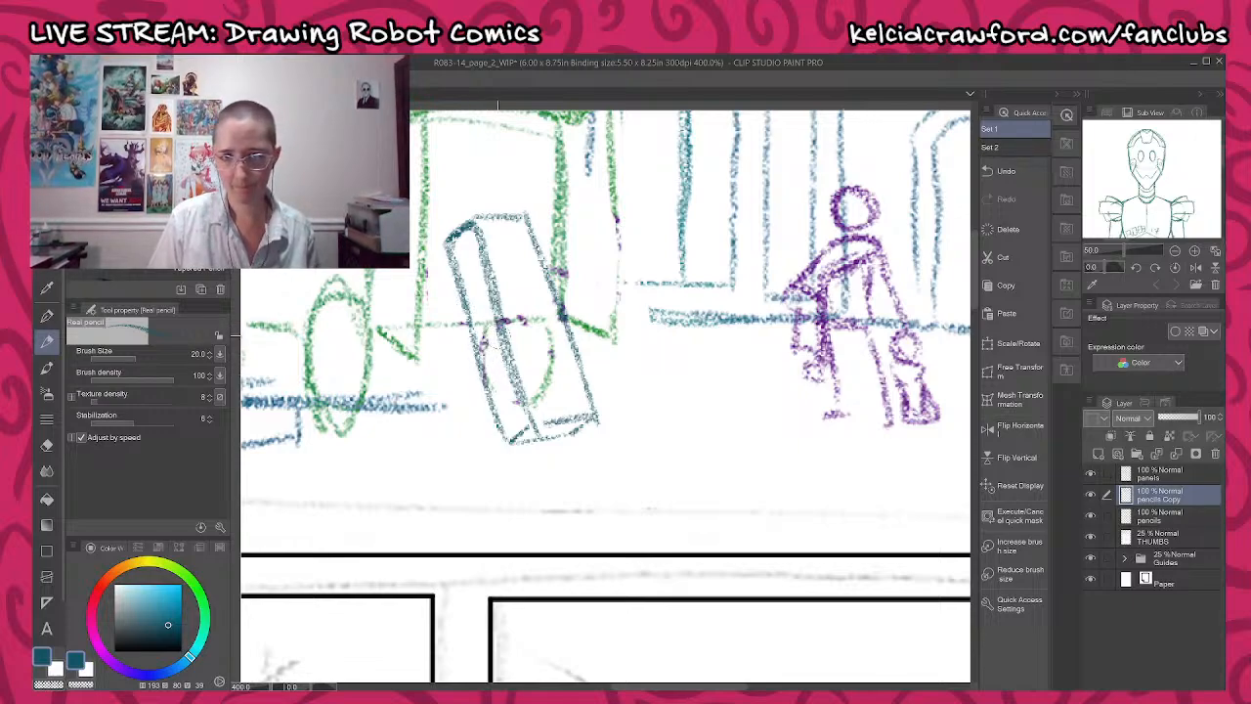
mouse_move(498, 342)
mouse_down()
mouse_move(448, 278)
mouse_move(461, 336)
mouse_move(496, 365)
mouse_move(512, 414)
mouse_move(467, 351)
mouse_move(452, 362)
mouse_move(476, 391)
mouse_move(457, 391)
mouse_move(494, 435)
mouse_move(444, 381)
mouse_move(449, 359)
mouse_move(450, 418)
mouse_move(422, 430)
mouse_move(466, 427)
mouse_move(471, 413)
mouse_move(494, 440)
mouse_up()
mouse_move(466, 389)
mouse_down()
mouse_move(494, 435)
mouse_move(469, 450)
mouse_move(466, 400)
mouse_move(484, 417)
mouse_move(468, 395)
mouse_move(478, 428)
mouse_up()
mouse_move(575, 323)
mouse_down()
mouse_move(594, 352)
mouse_move(583, 337)
mouse_up()
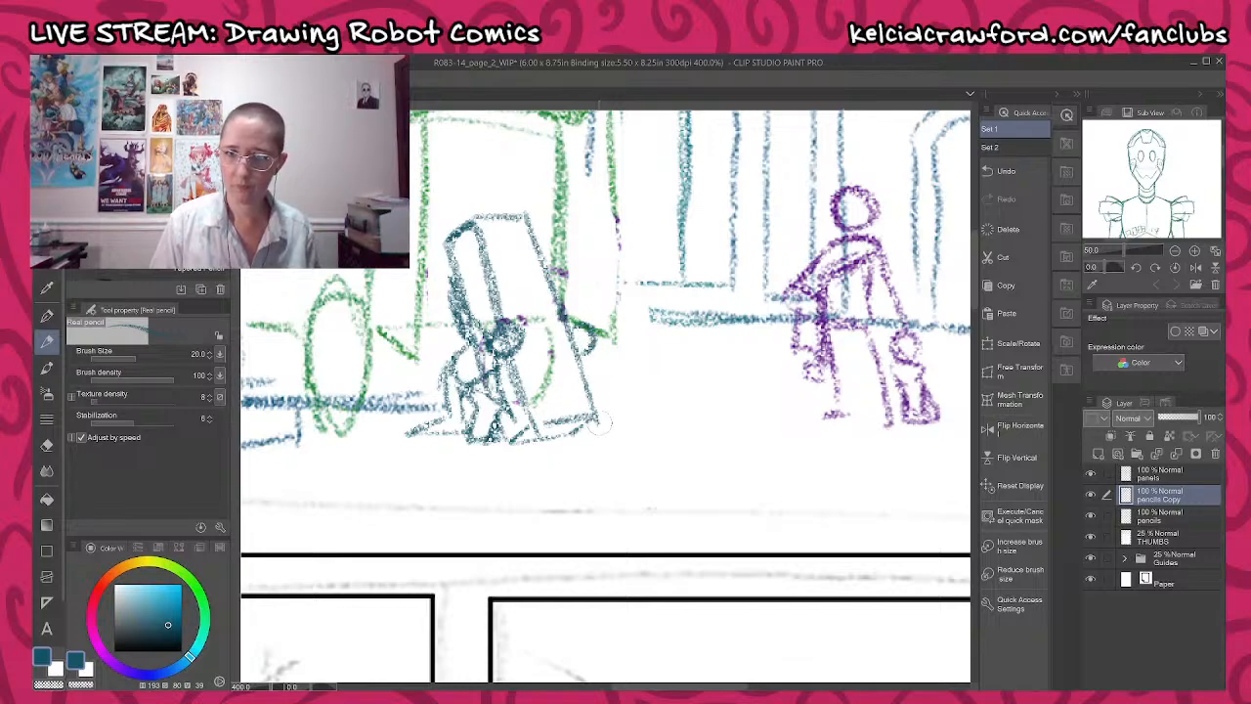
drag(510, 401, 519, 423)
drag(498, 377, 508, 404)
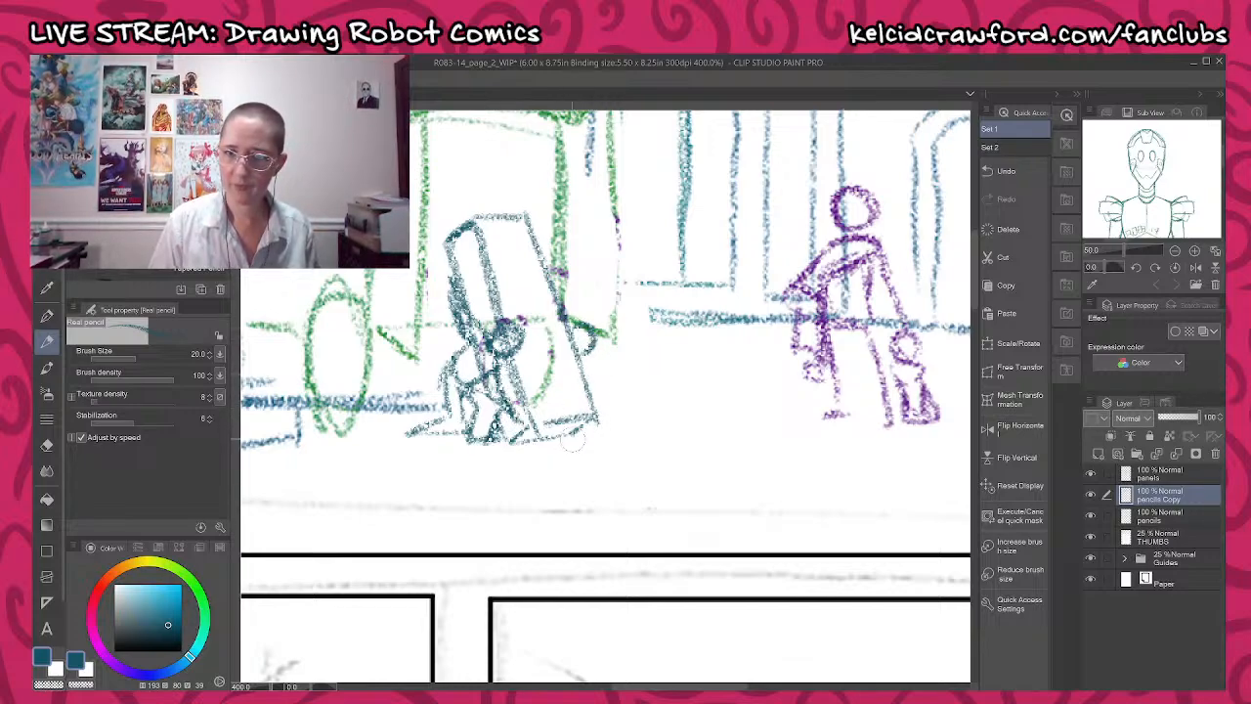
drag(570, 430, 584, 421)
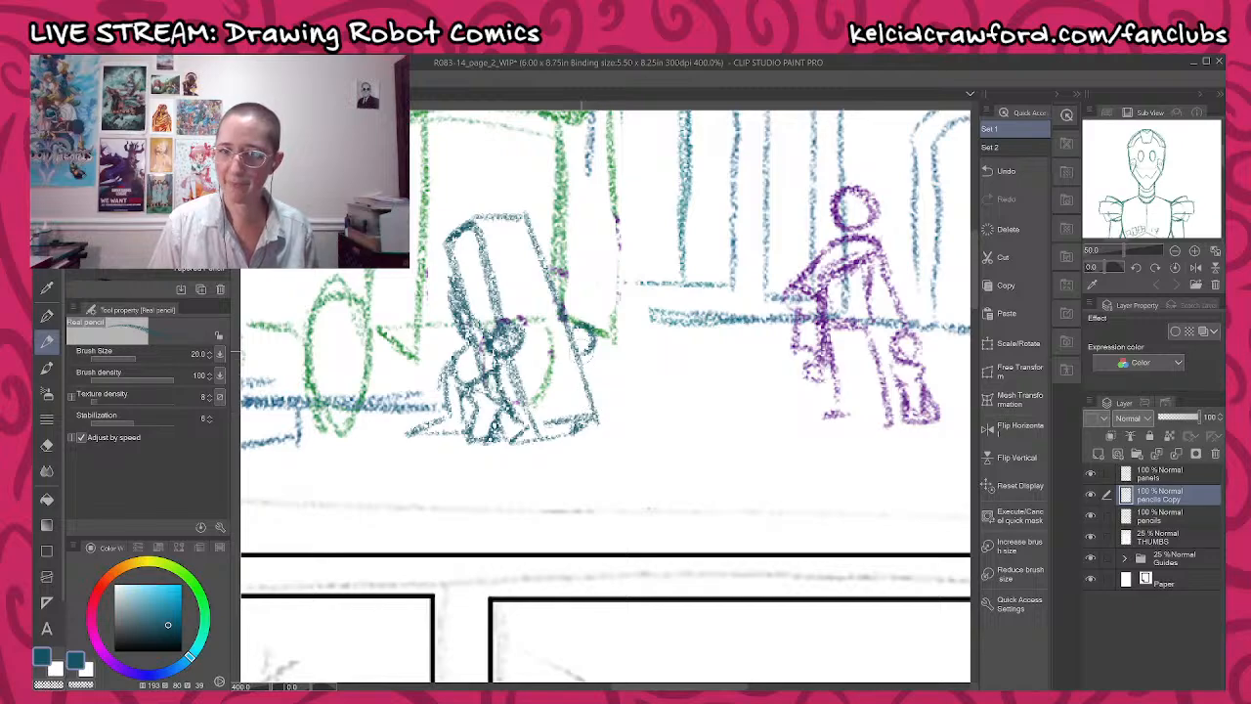
scroll(528, 263, down, 2)
scroll(530, 262, down, 1)
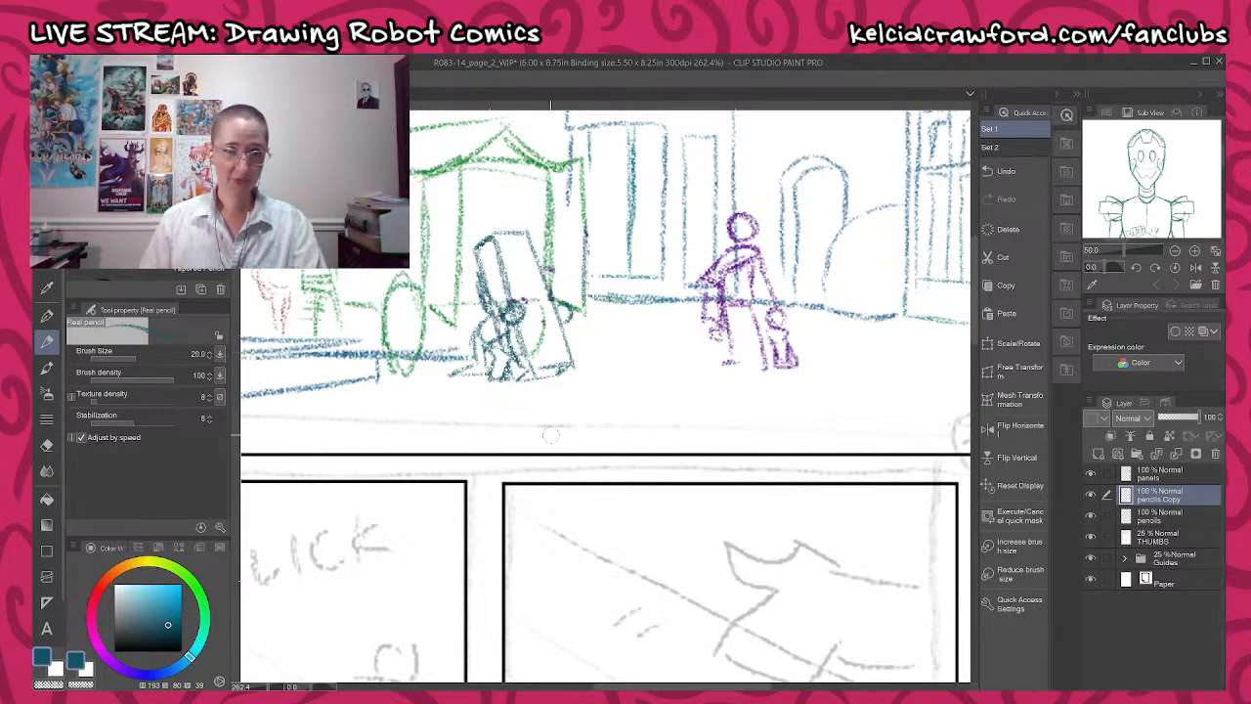
drag(645, 394, 641, 481)
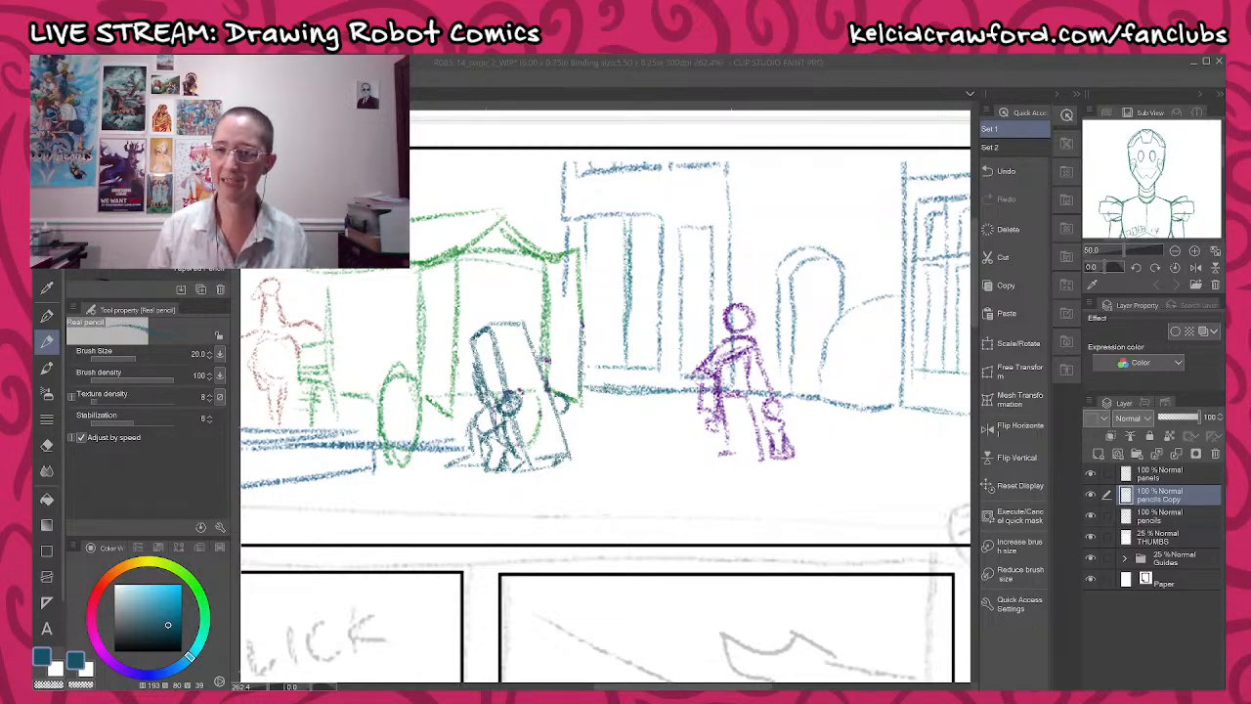
click(690, 668)
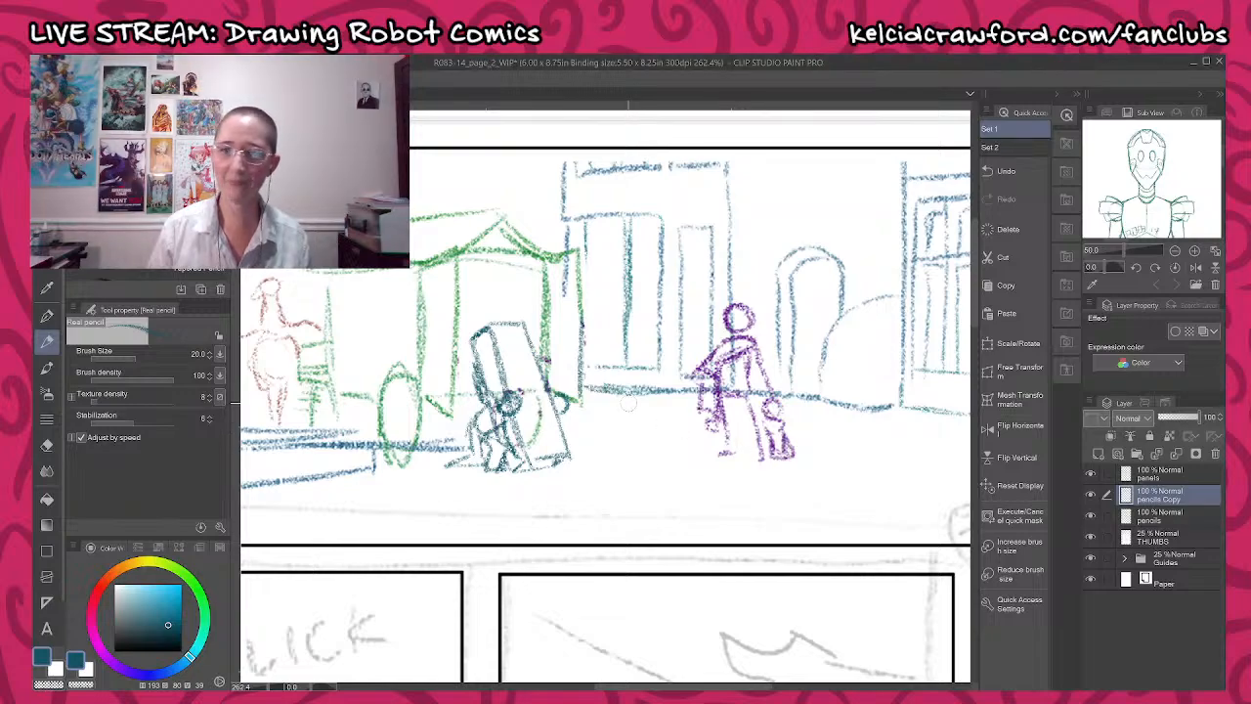
scroll(628, 404, down, 1)
scroll(635, 418, down, 1)
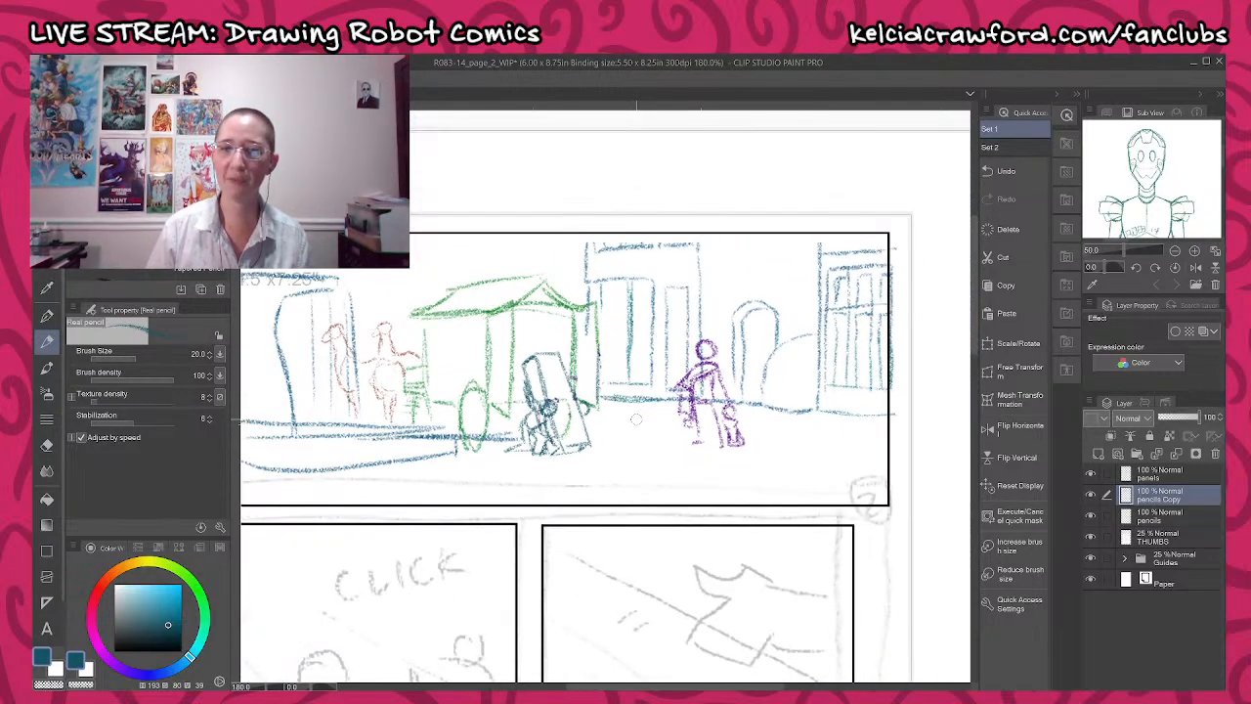
scroll(636, 420, up, 4)
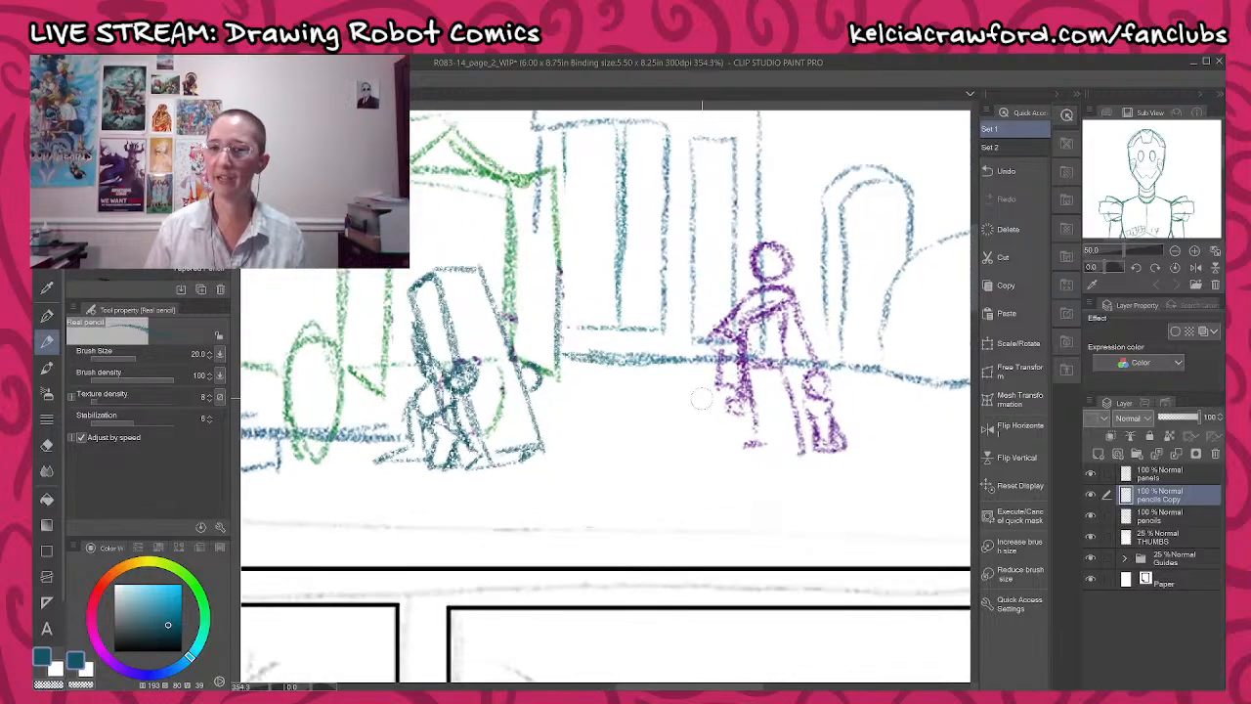
scroll(647, 431, down, 1)
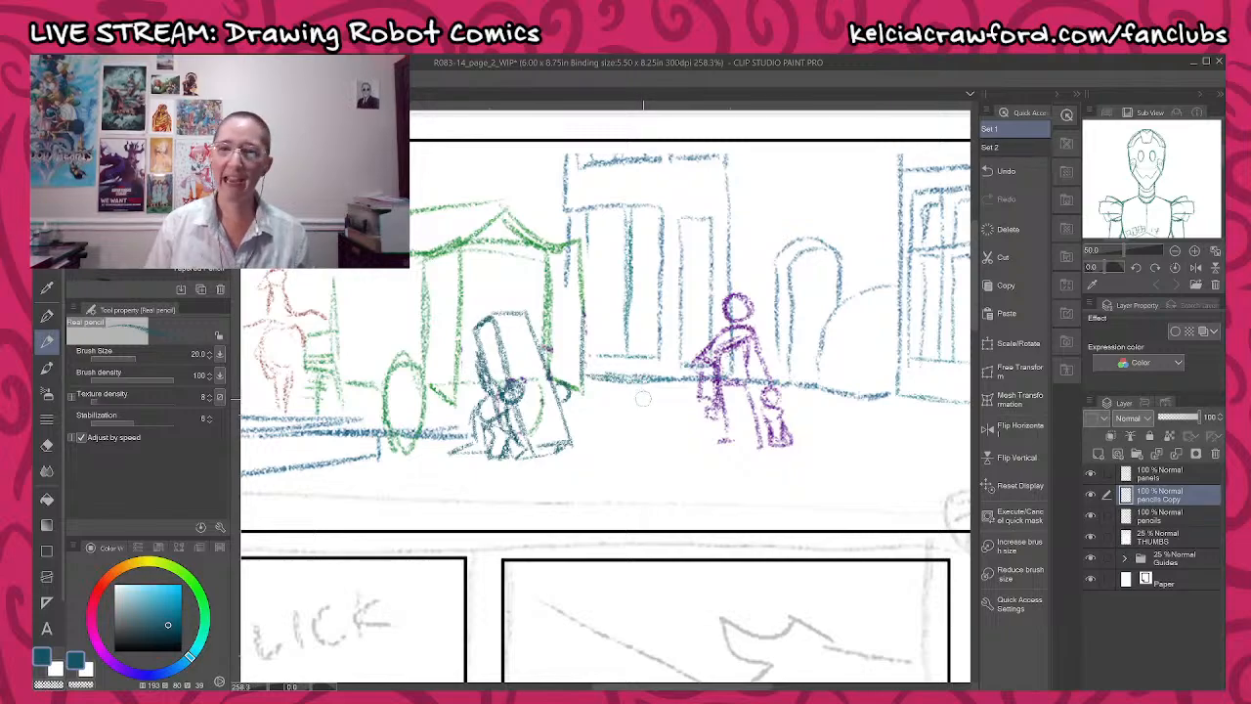
scroll(714, 328, down, 2)
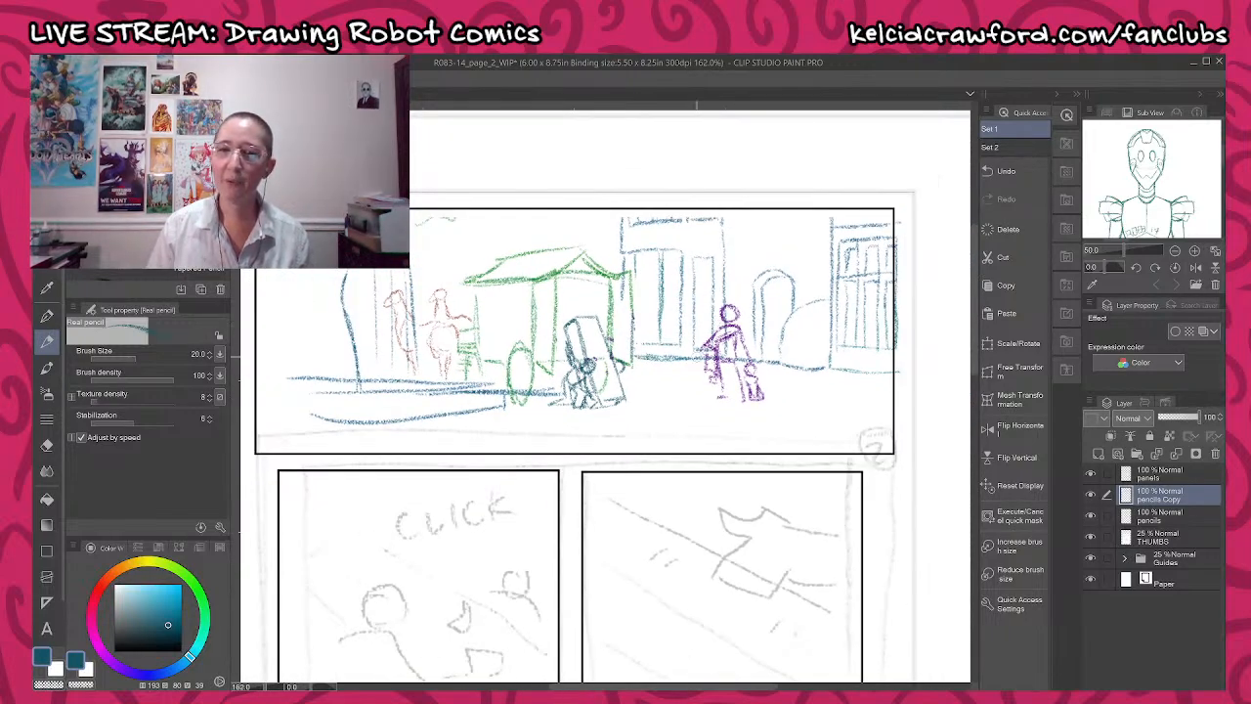
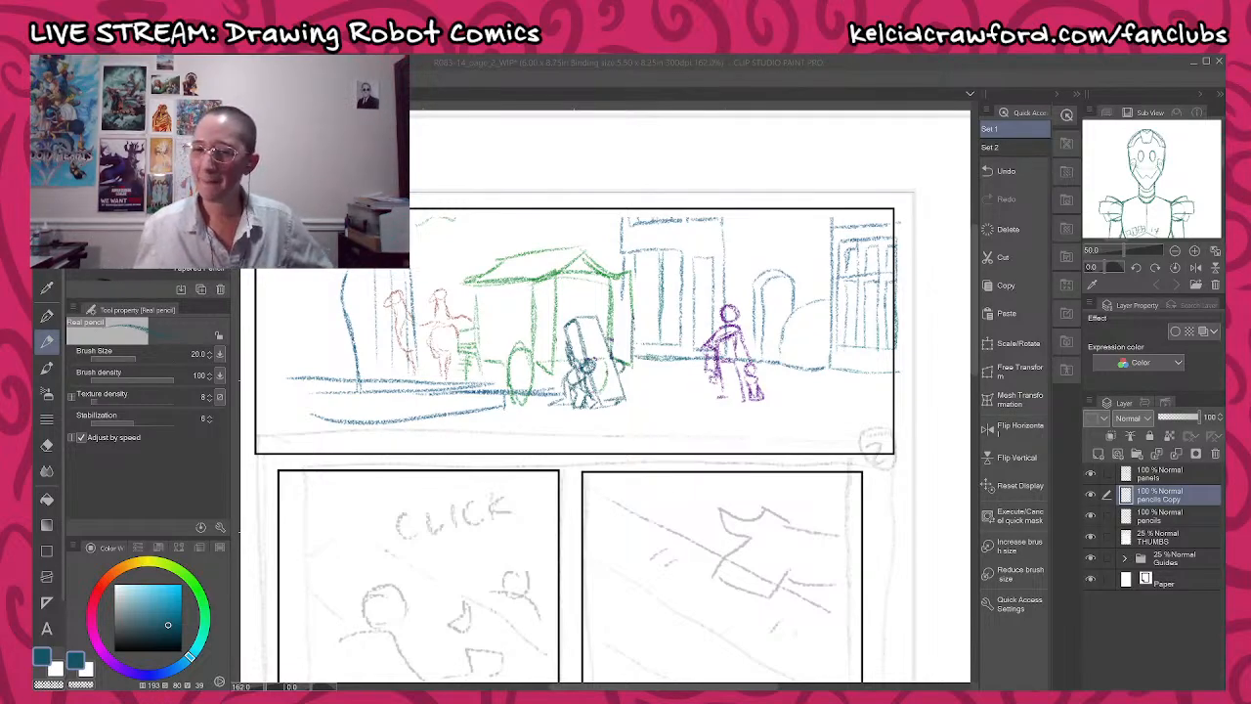
click(704, 687)
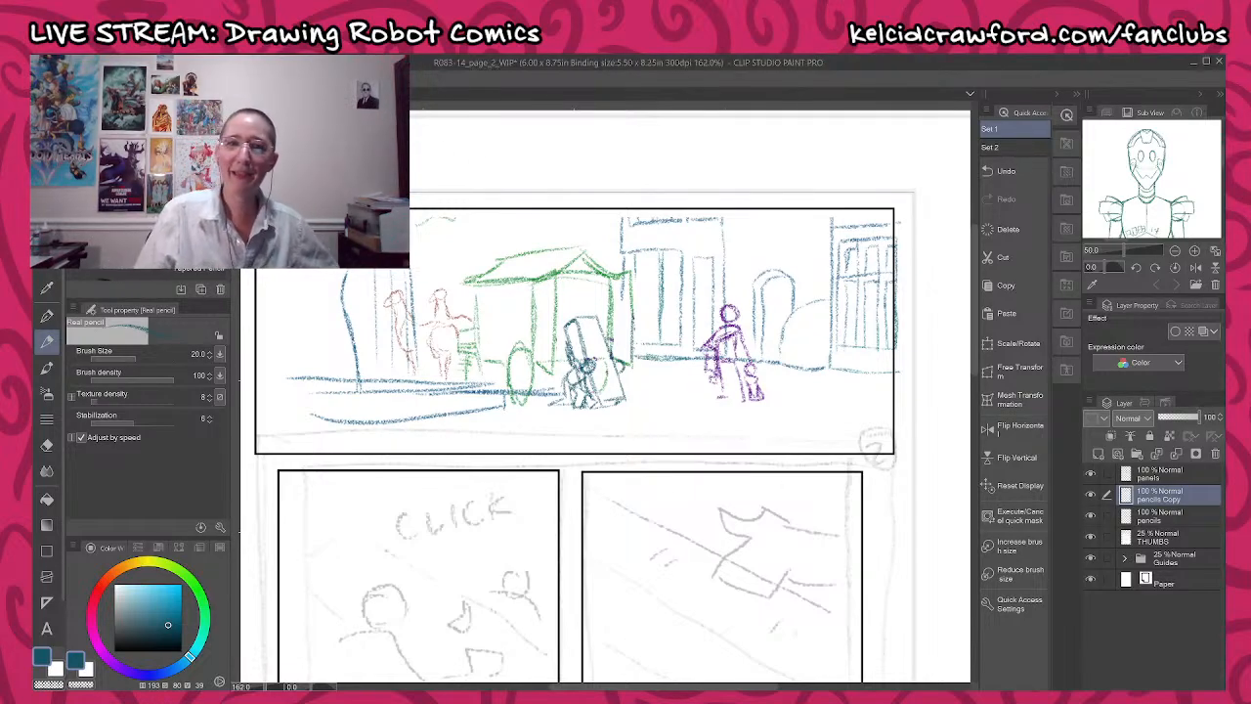